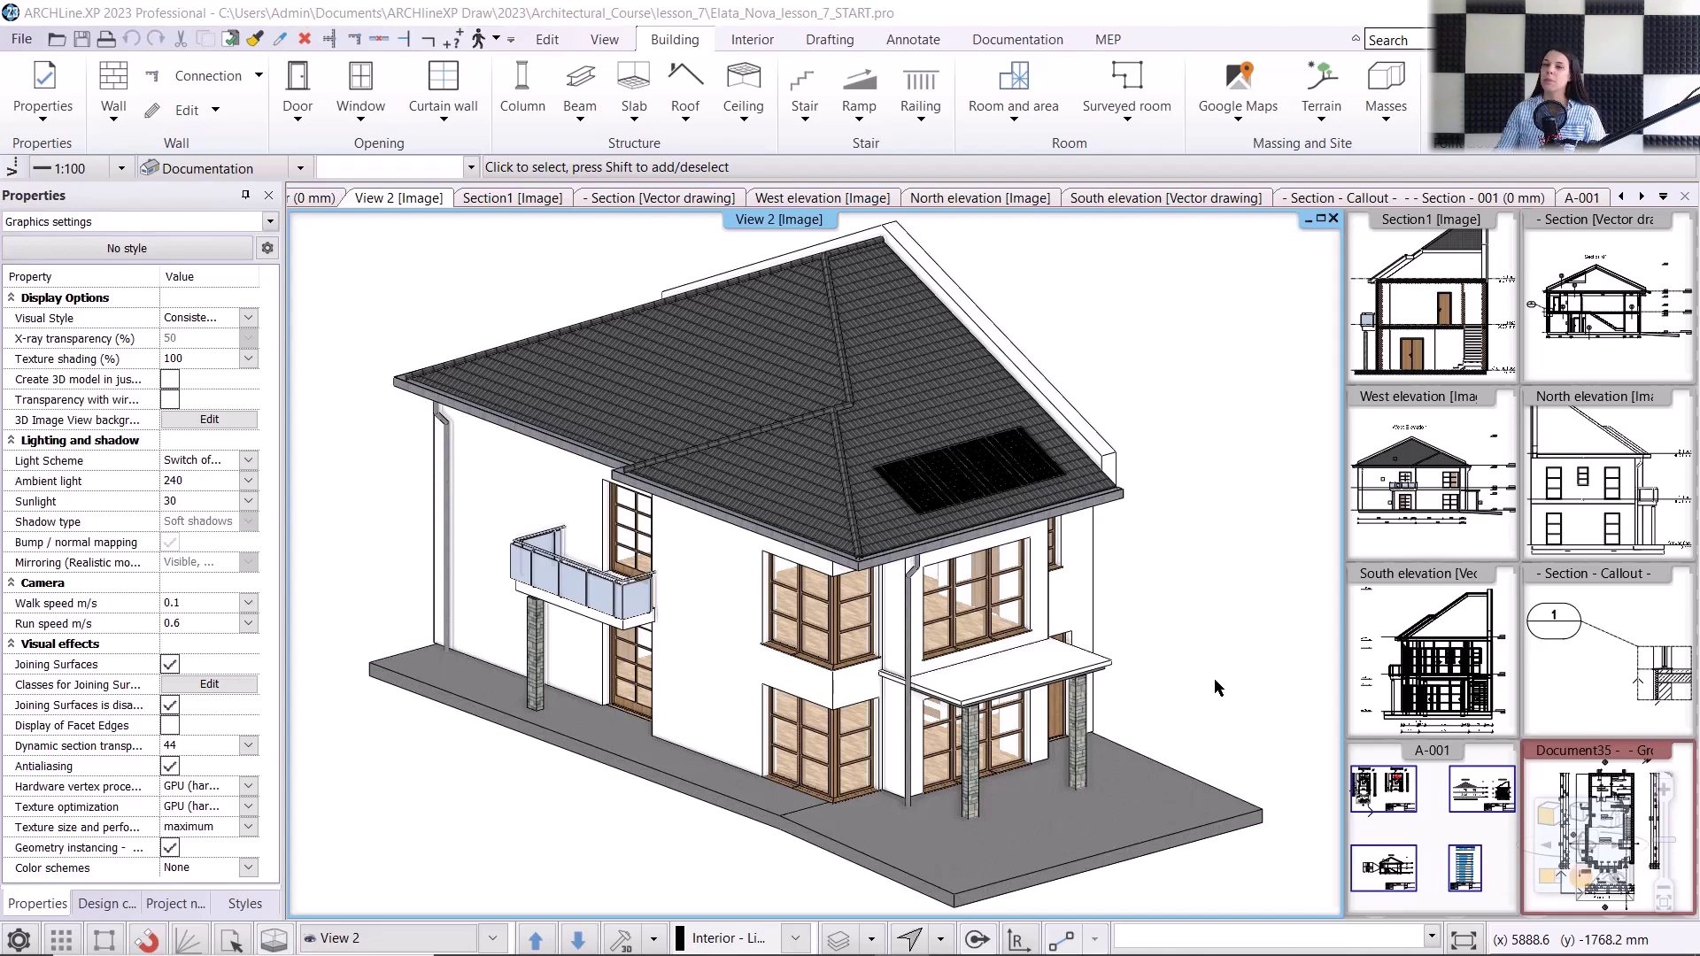
- Close the two section view windows and the West, North and South elevation windows
left_click(1467, 294)
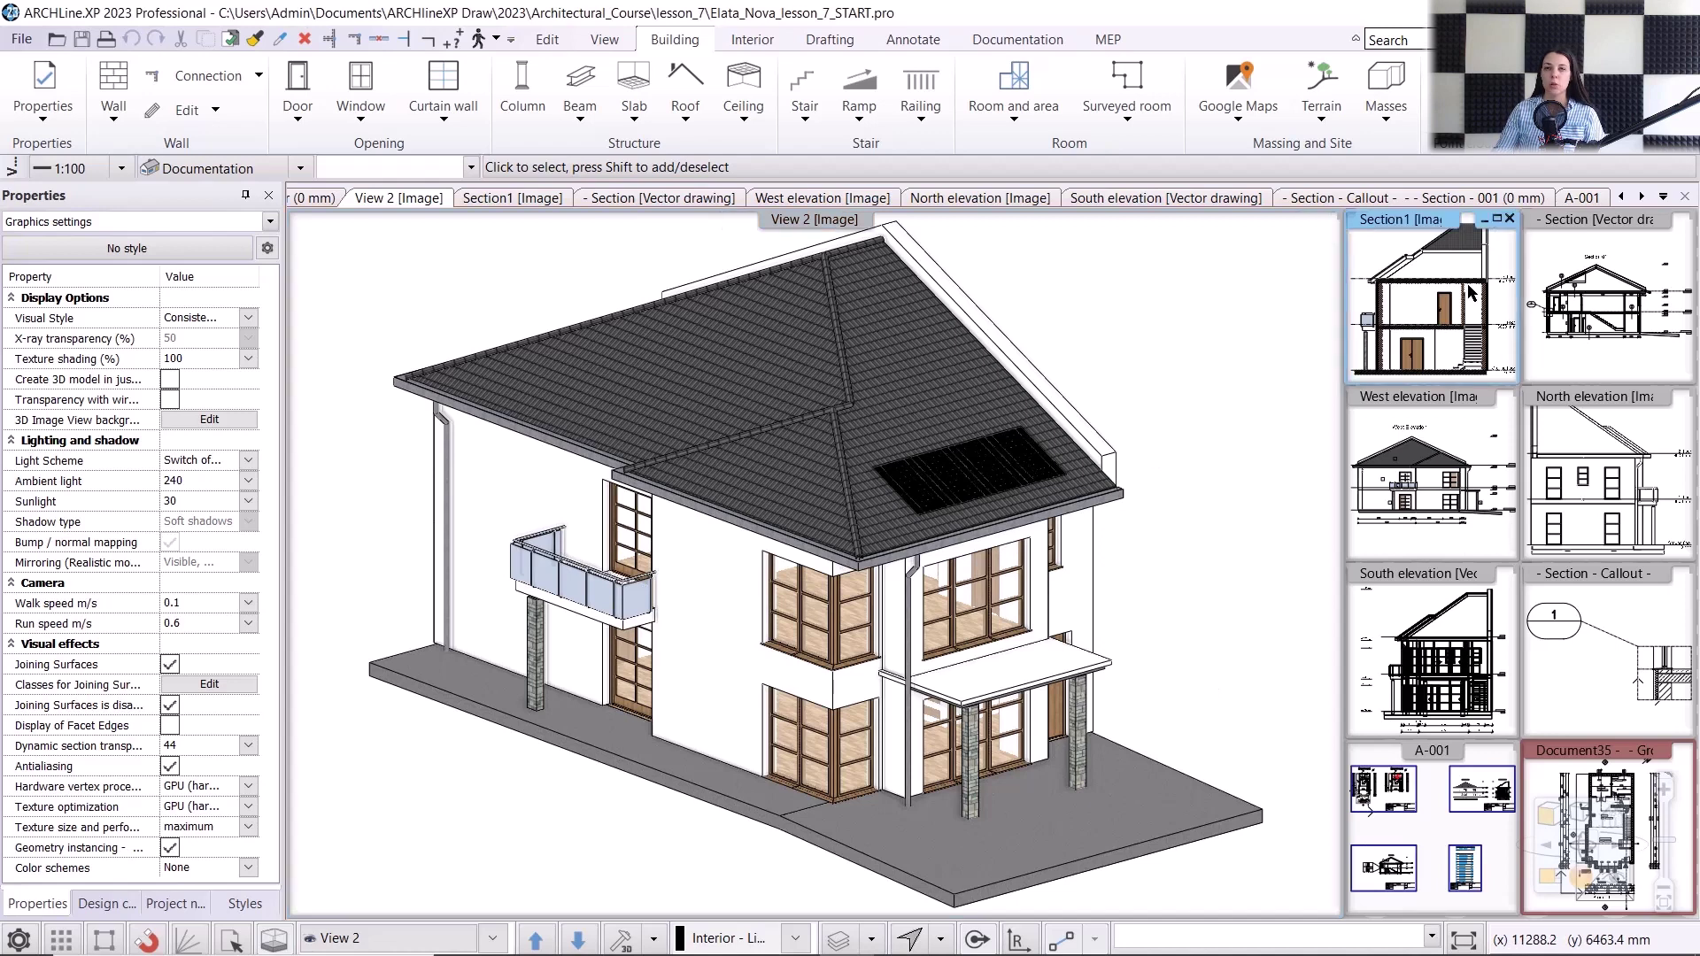
left_click(1510, 219)
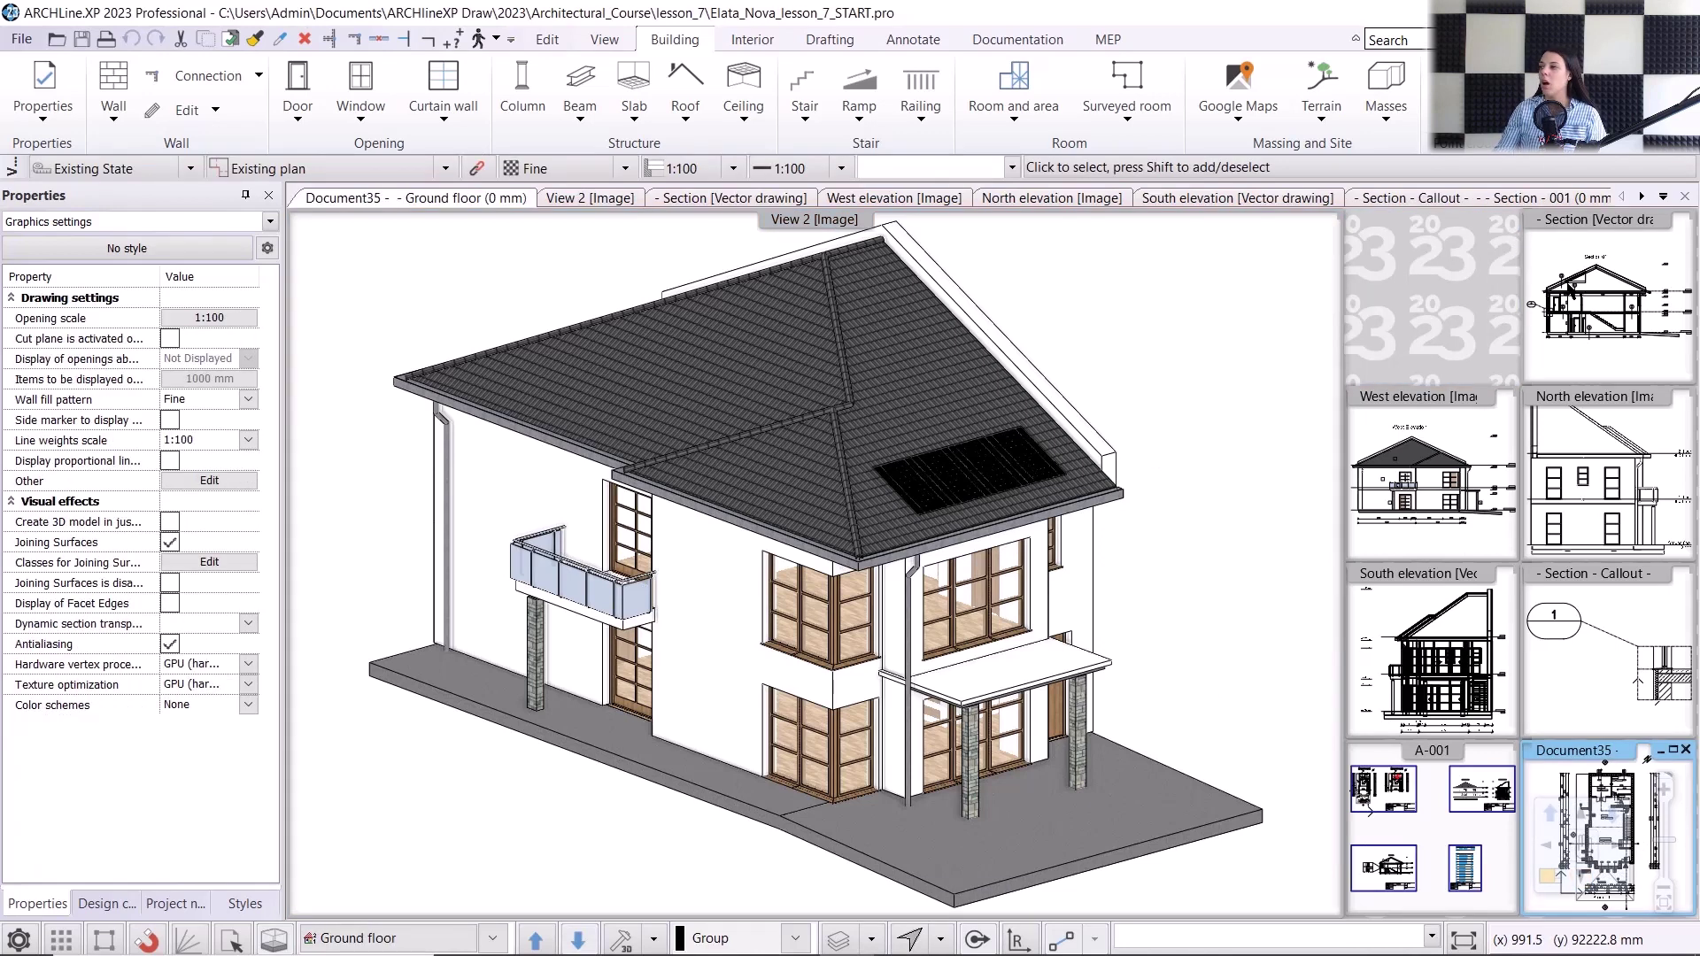
left_click(1685, 219)
left_click(1487, 416)
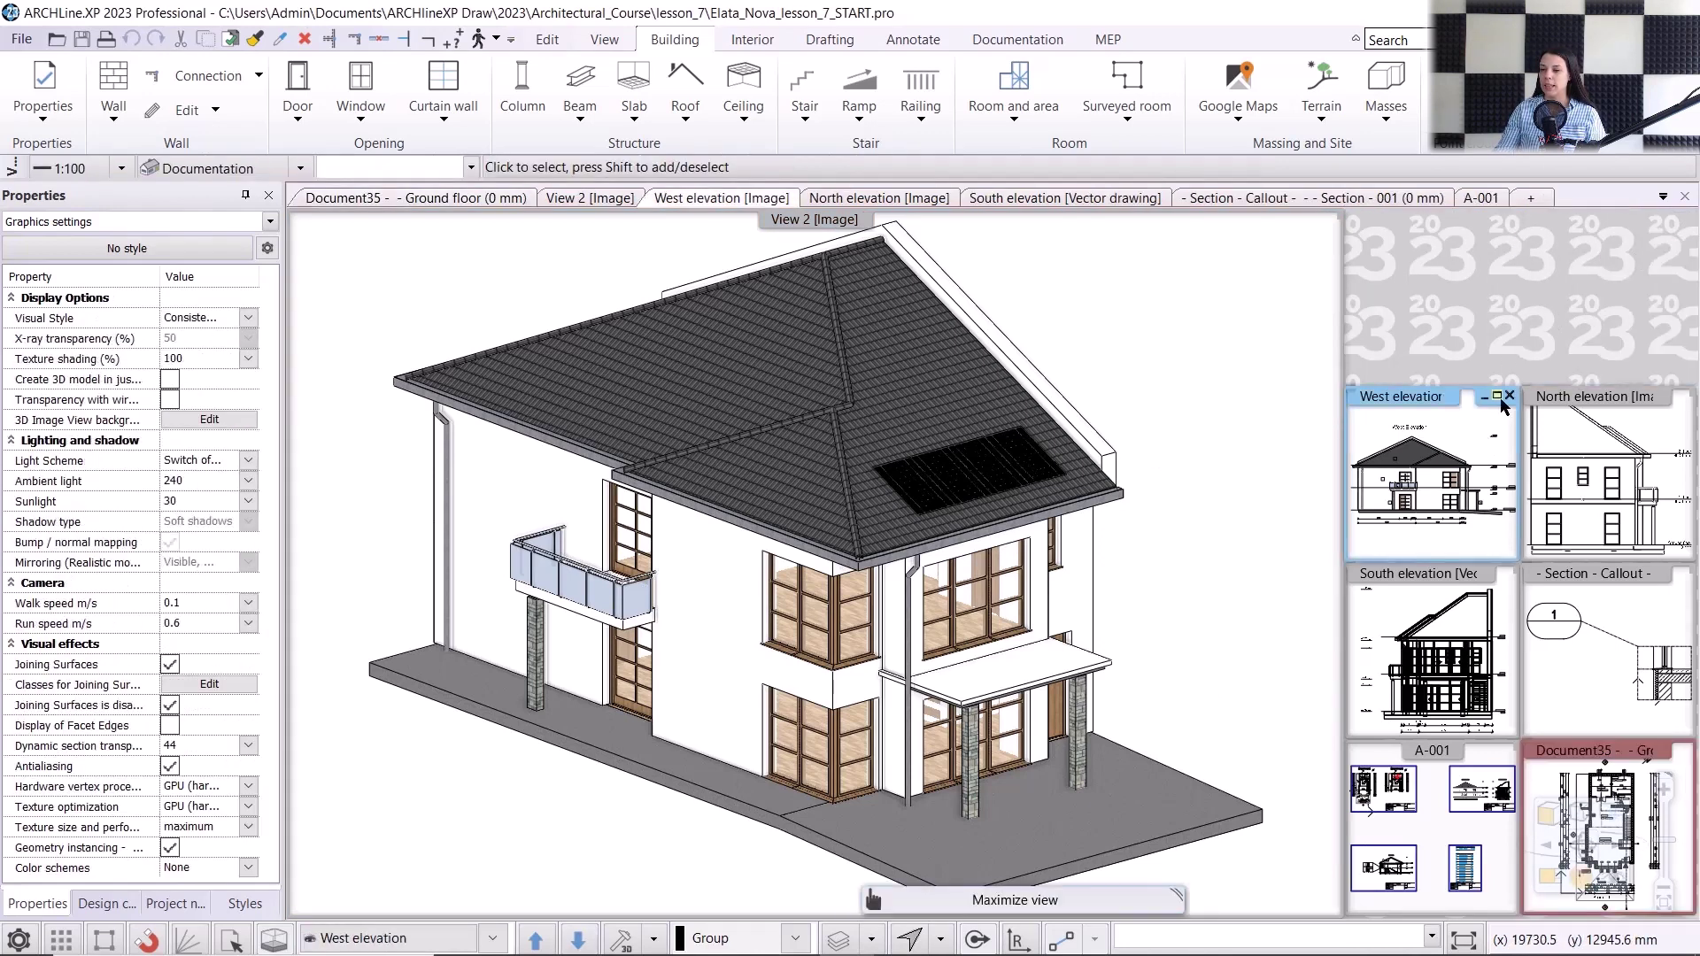
left_click(1508, 395)
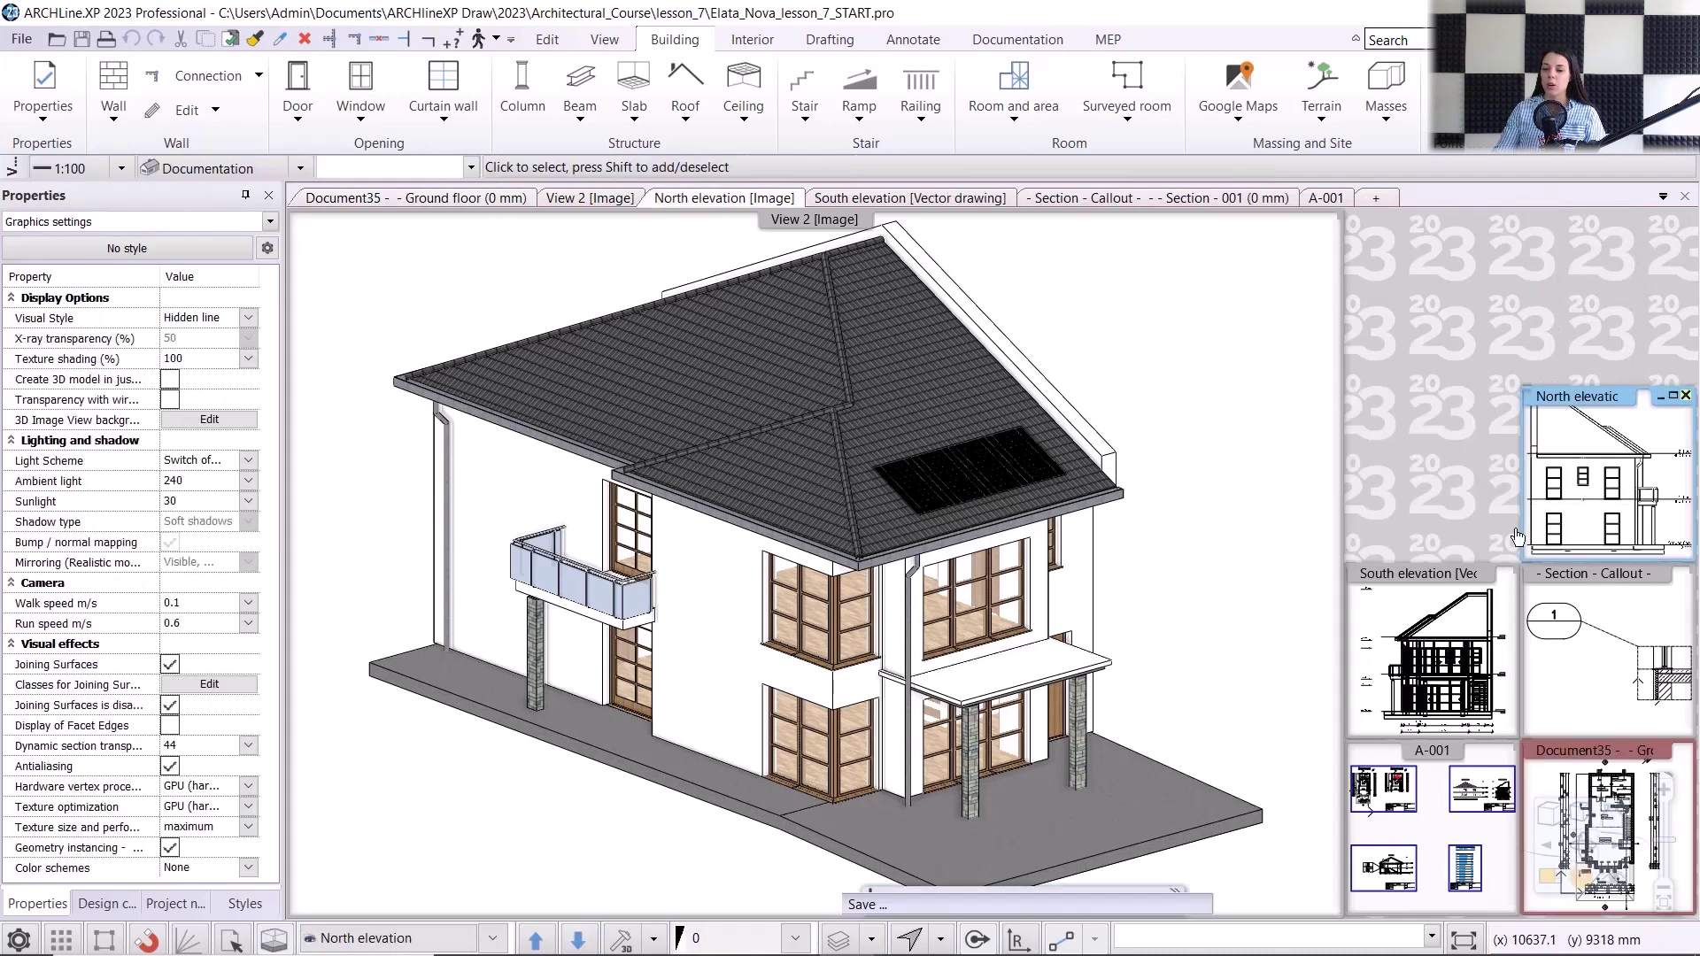
left_click(1684, 395)
left_click(1510, 573)
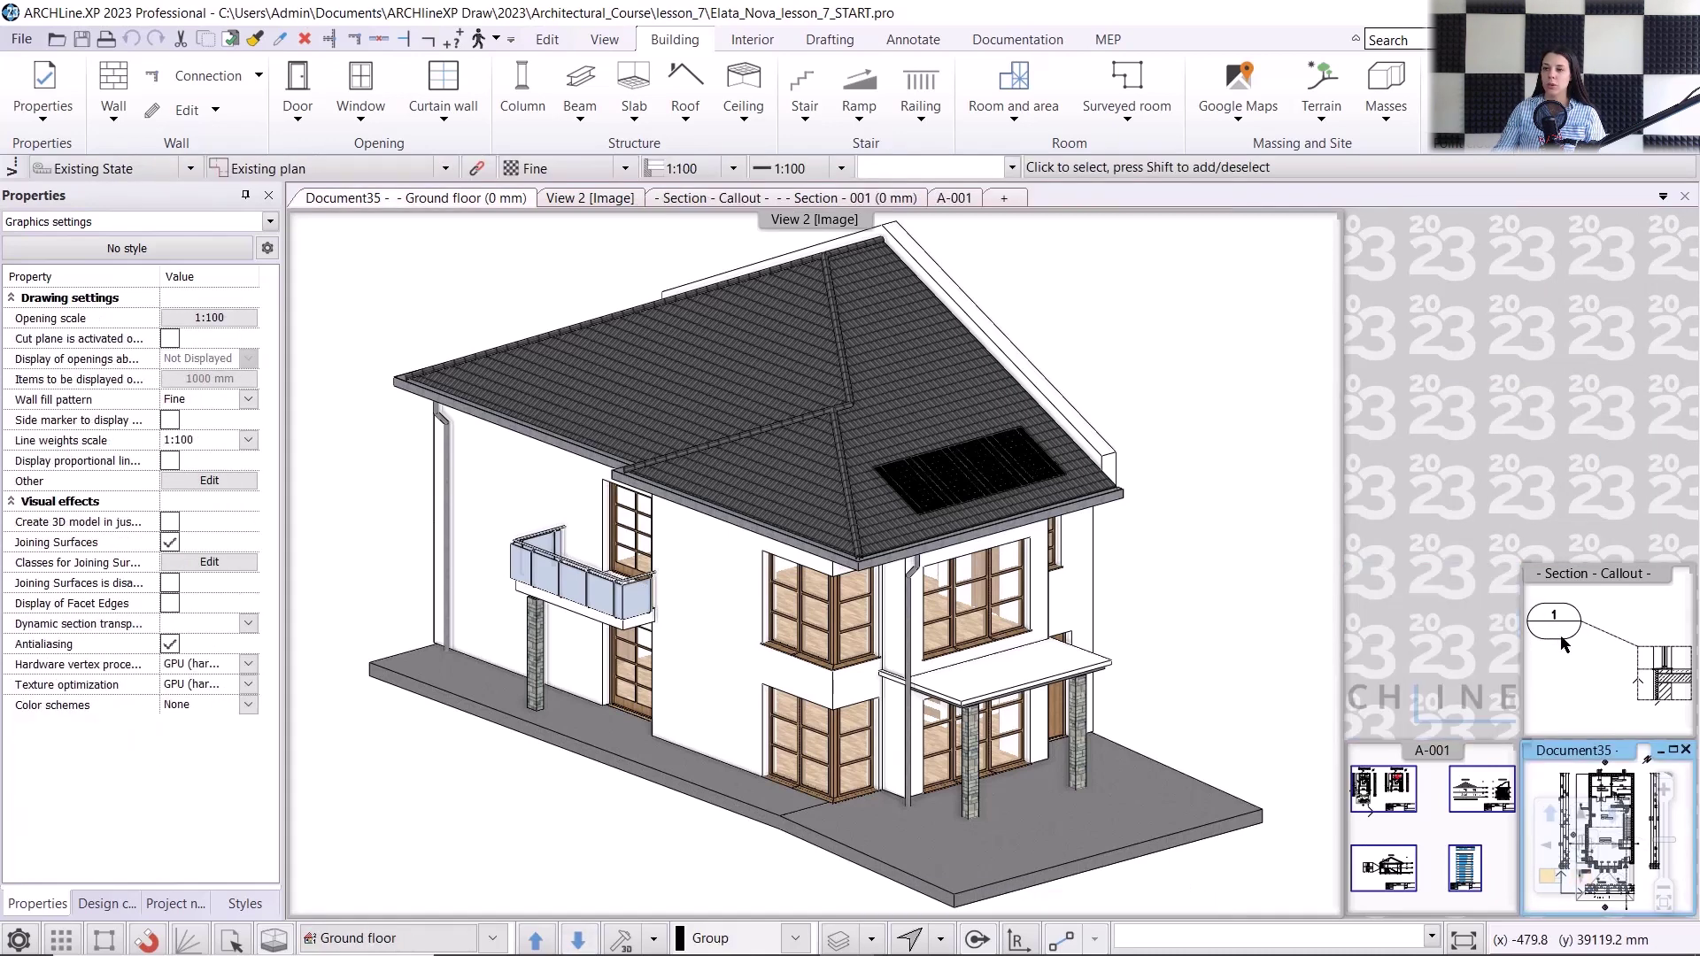
- Close the section callout and A-001 layout windows, and magnify the ground floor plan into the main view
left_click(1685, 573)
left_click(908, 546)
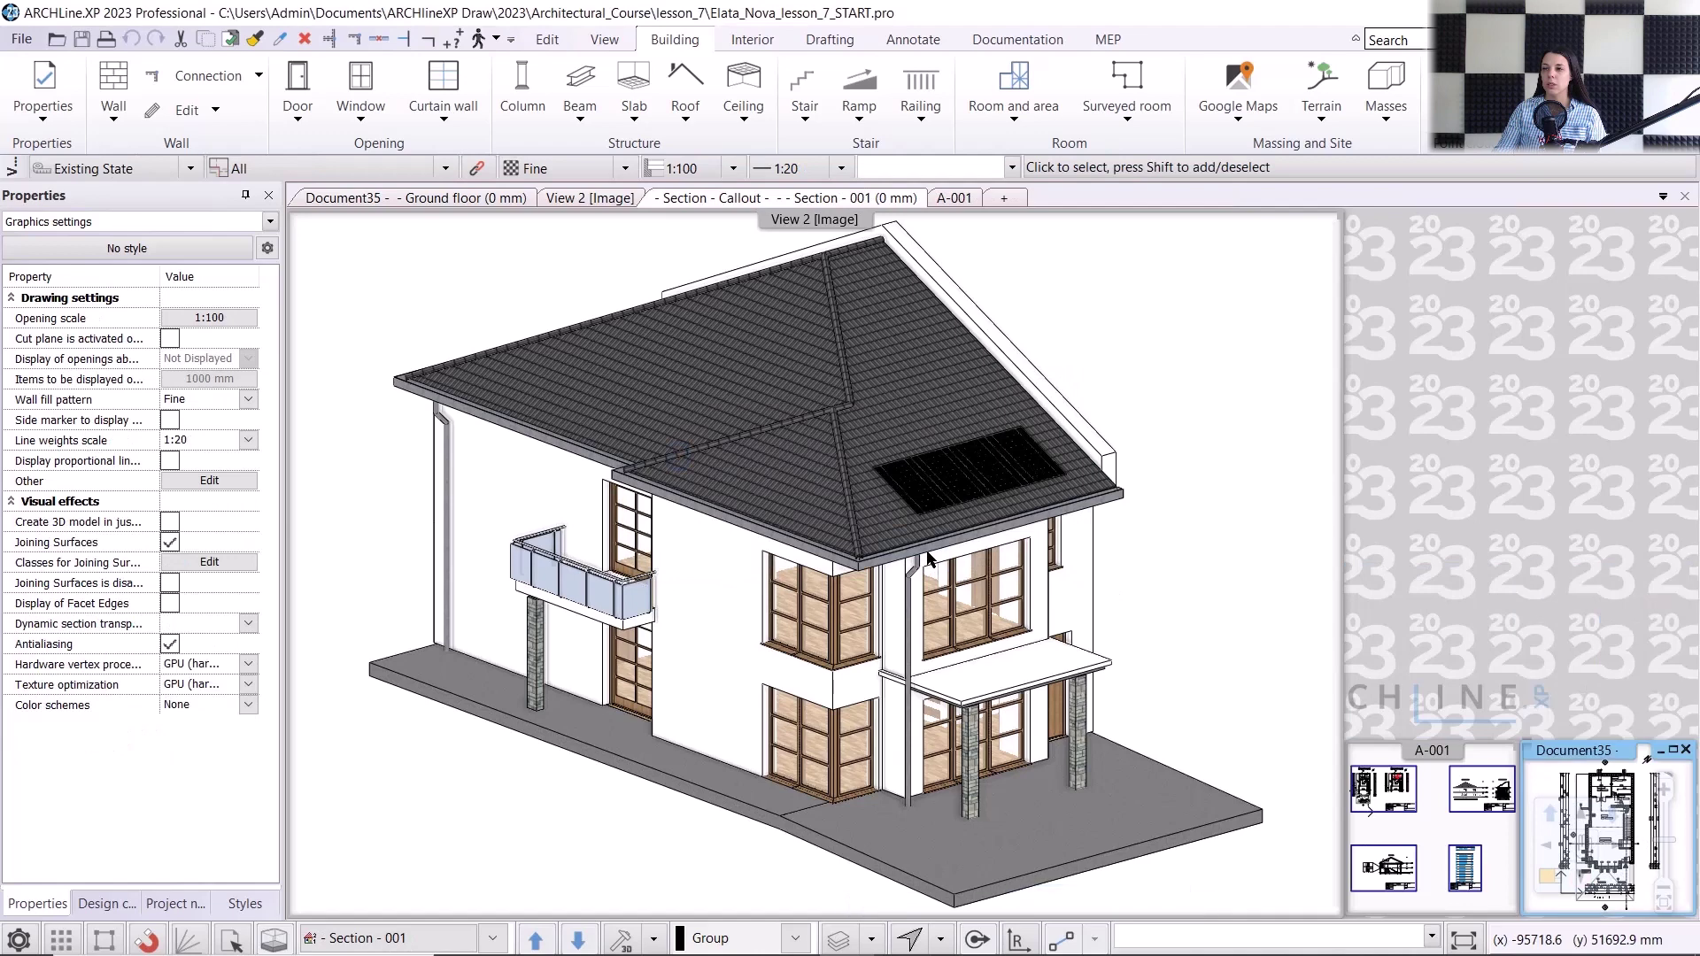
left_click(1505, 774)
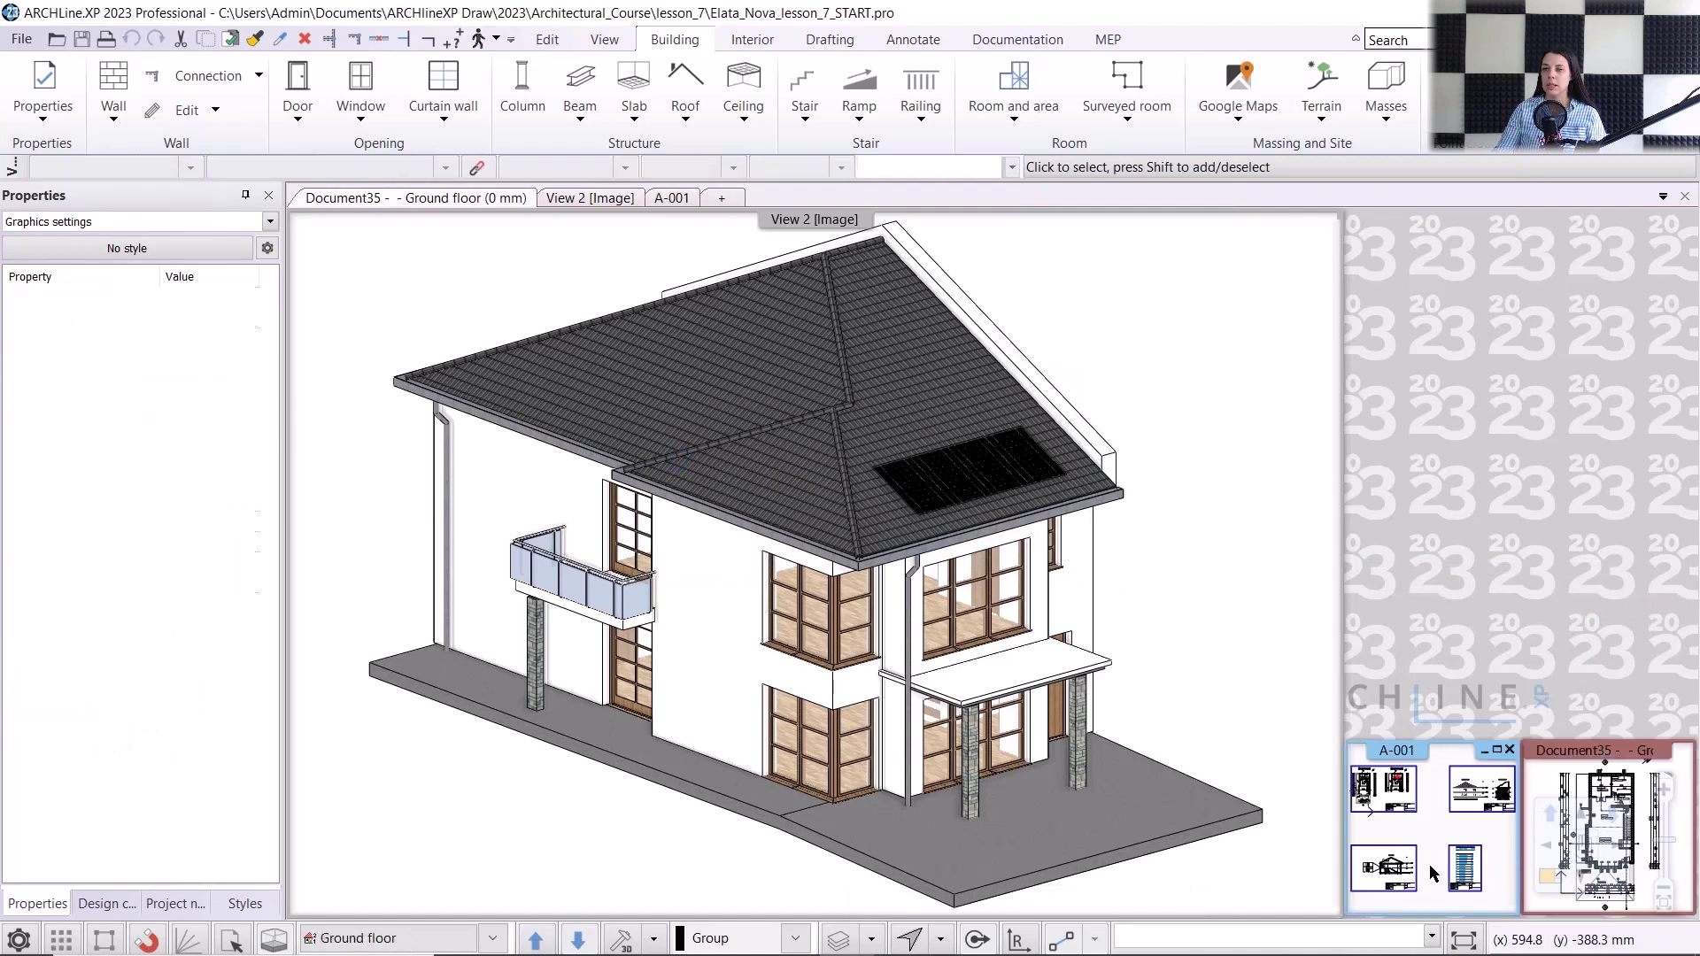
left_click(1510, 750)
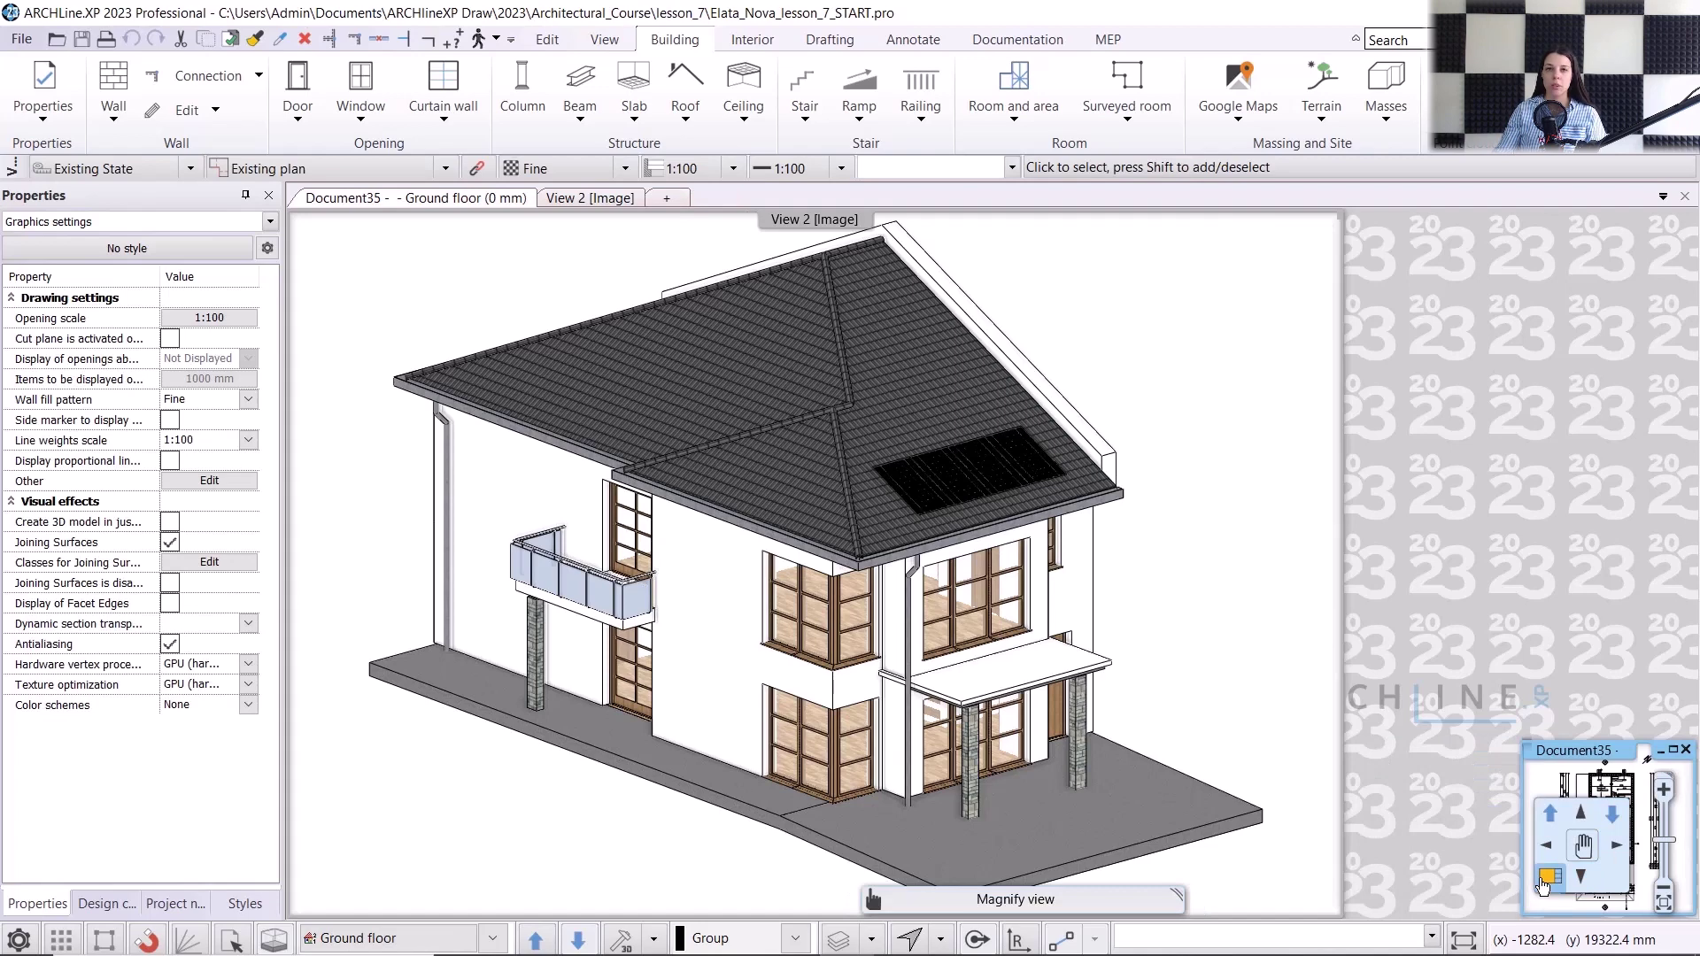
left_click(1545, 879)
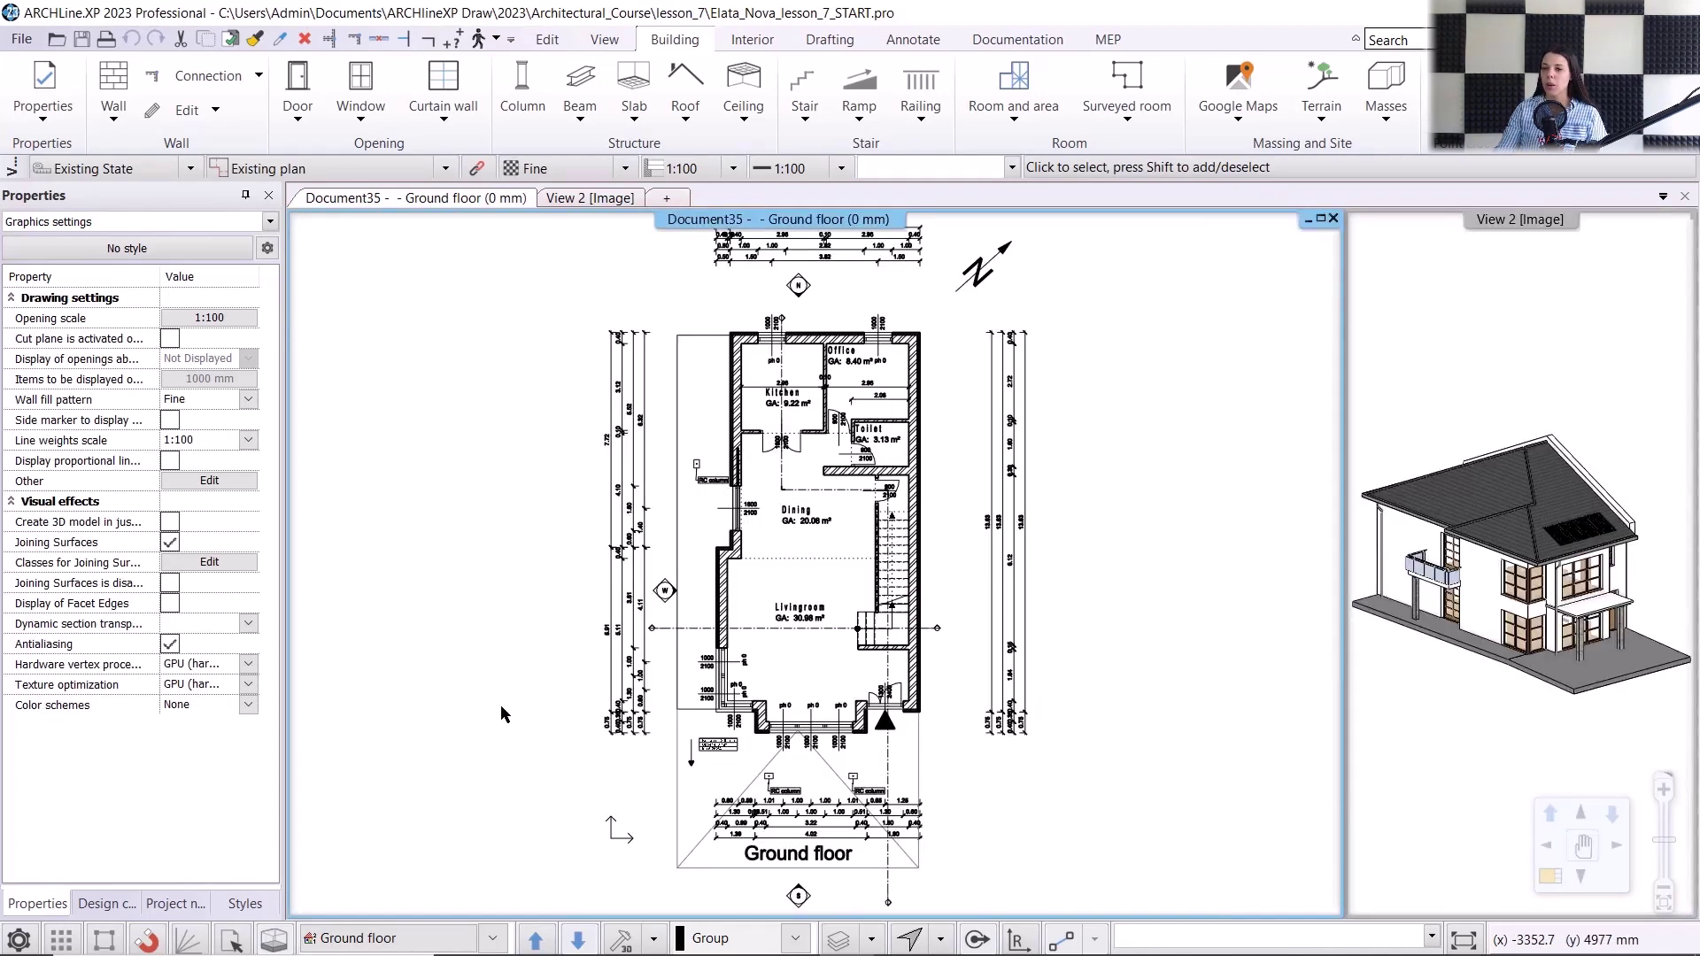
- Make the closed North elevation view visible from the project's list of views and close it again
left_click(175, 904)
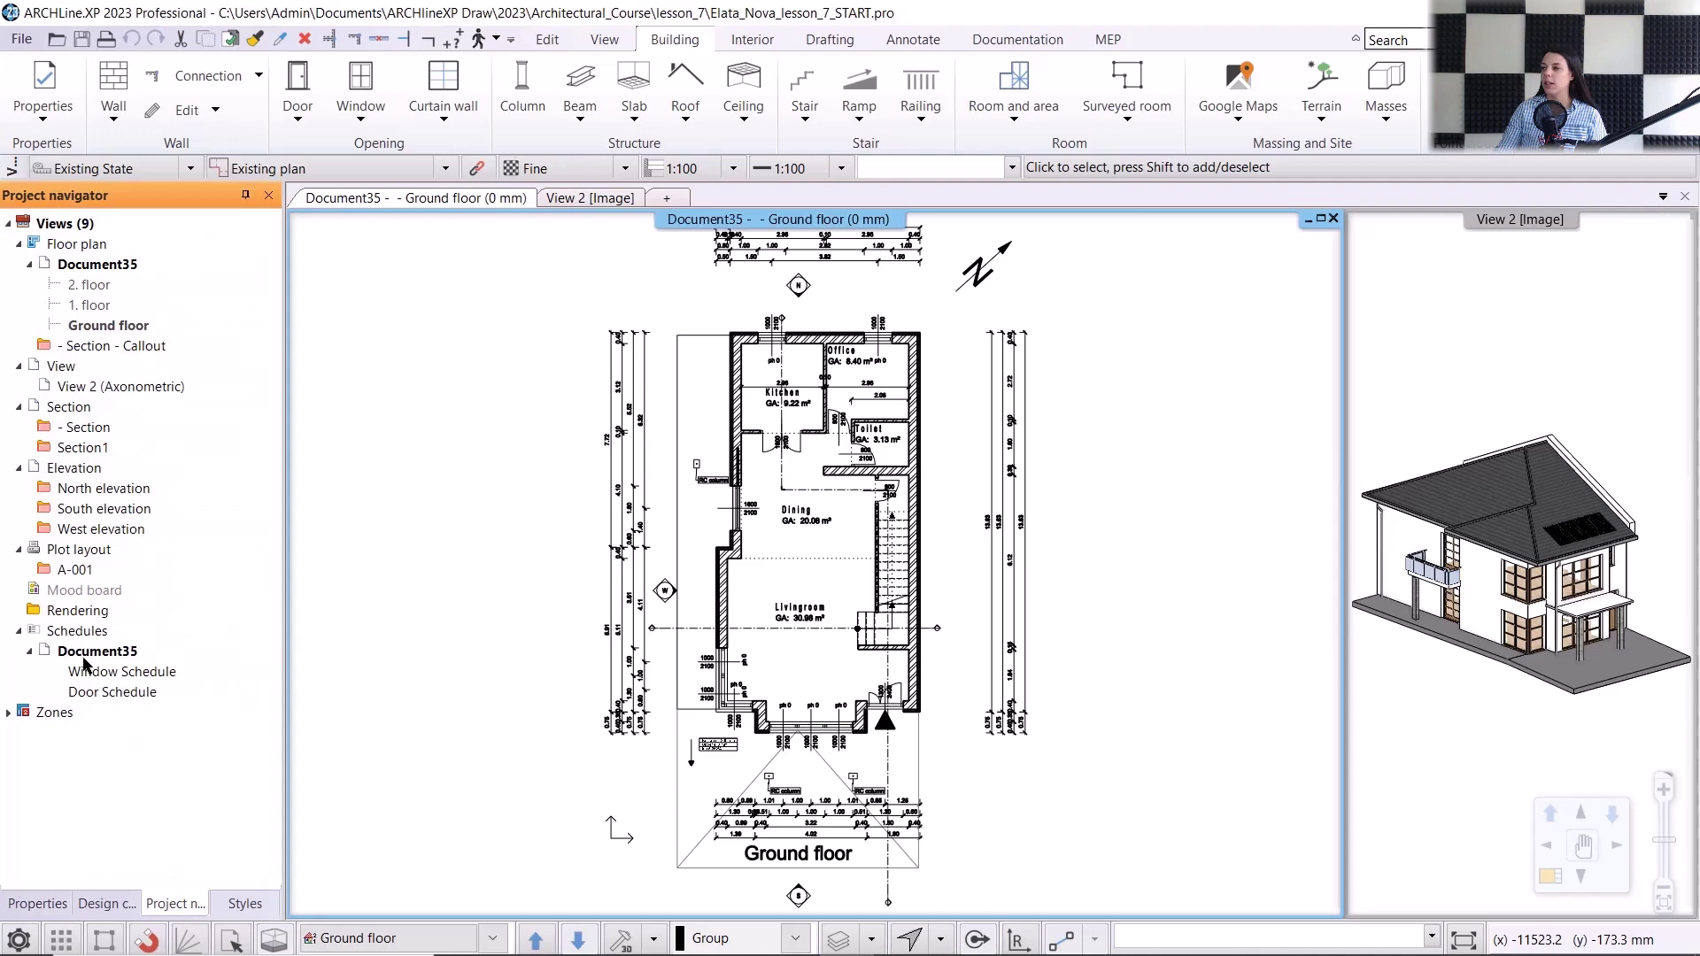
right_click(88, 498)
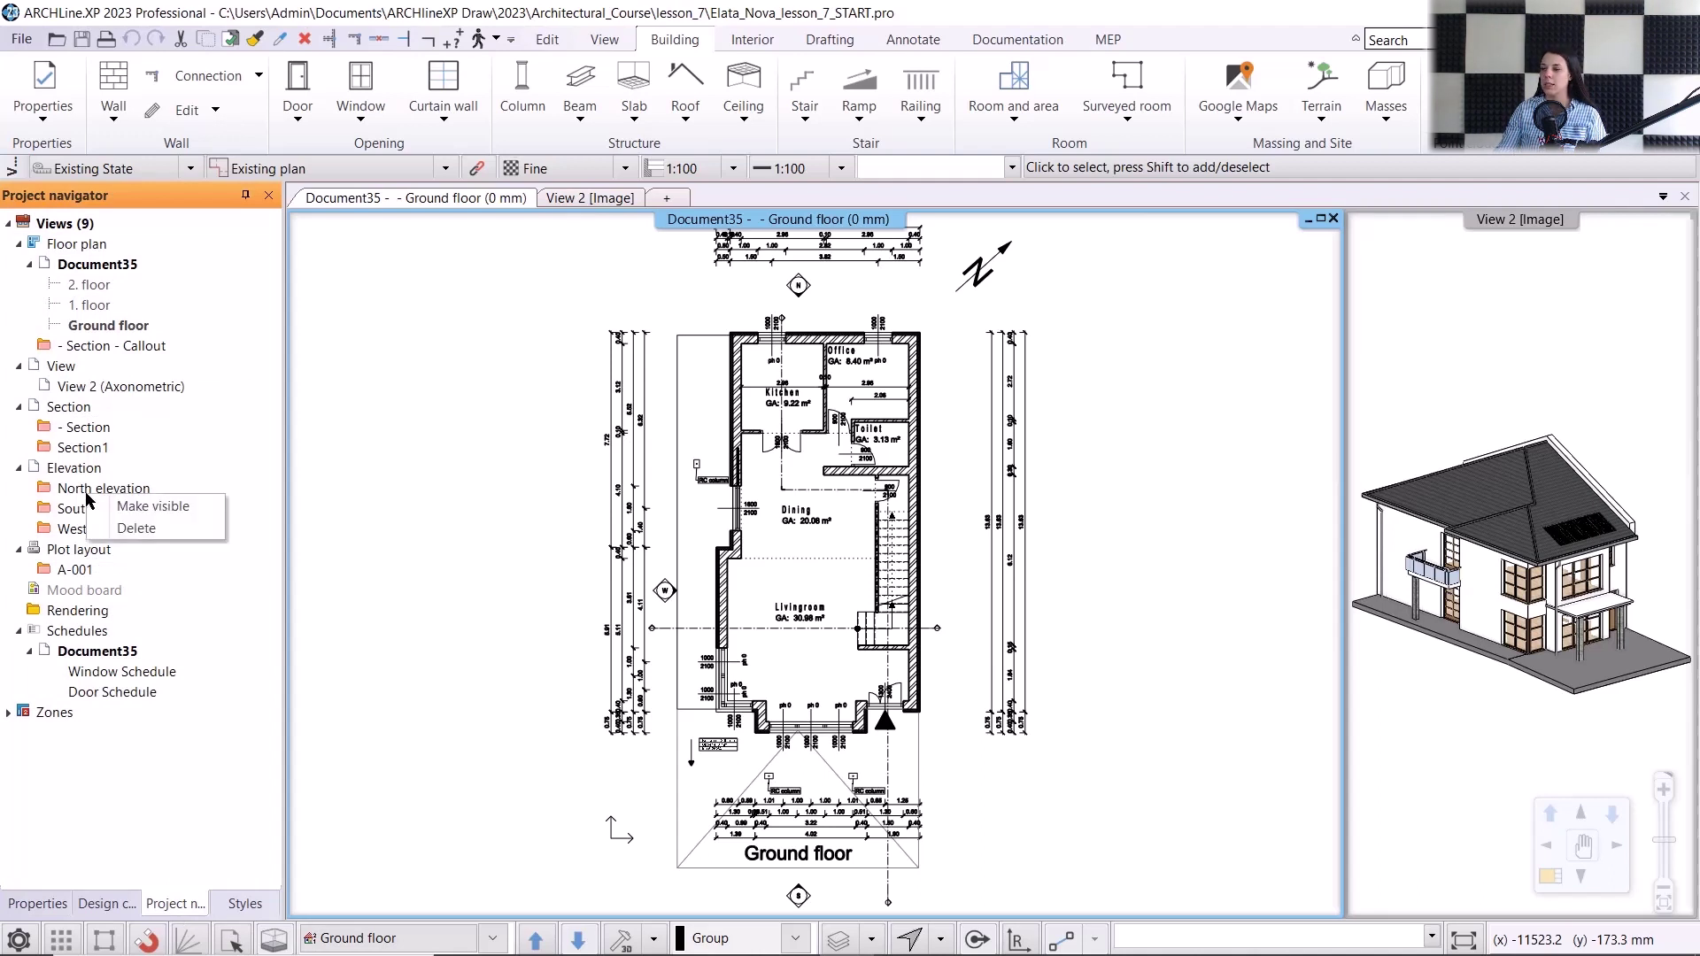
left_click(142, 507)
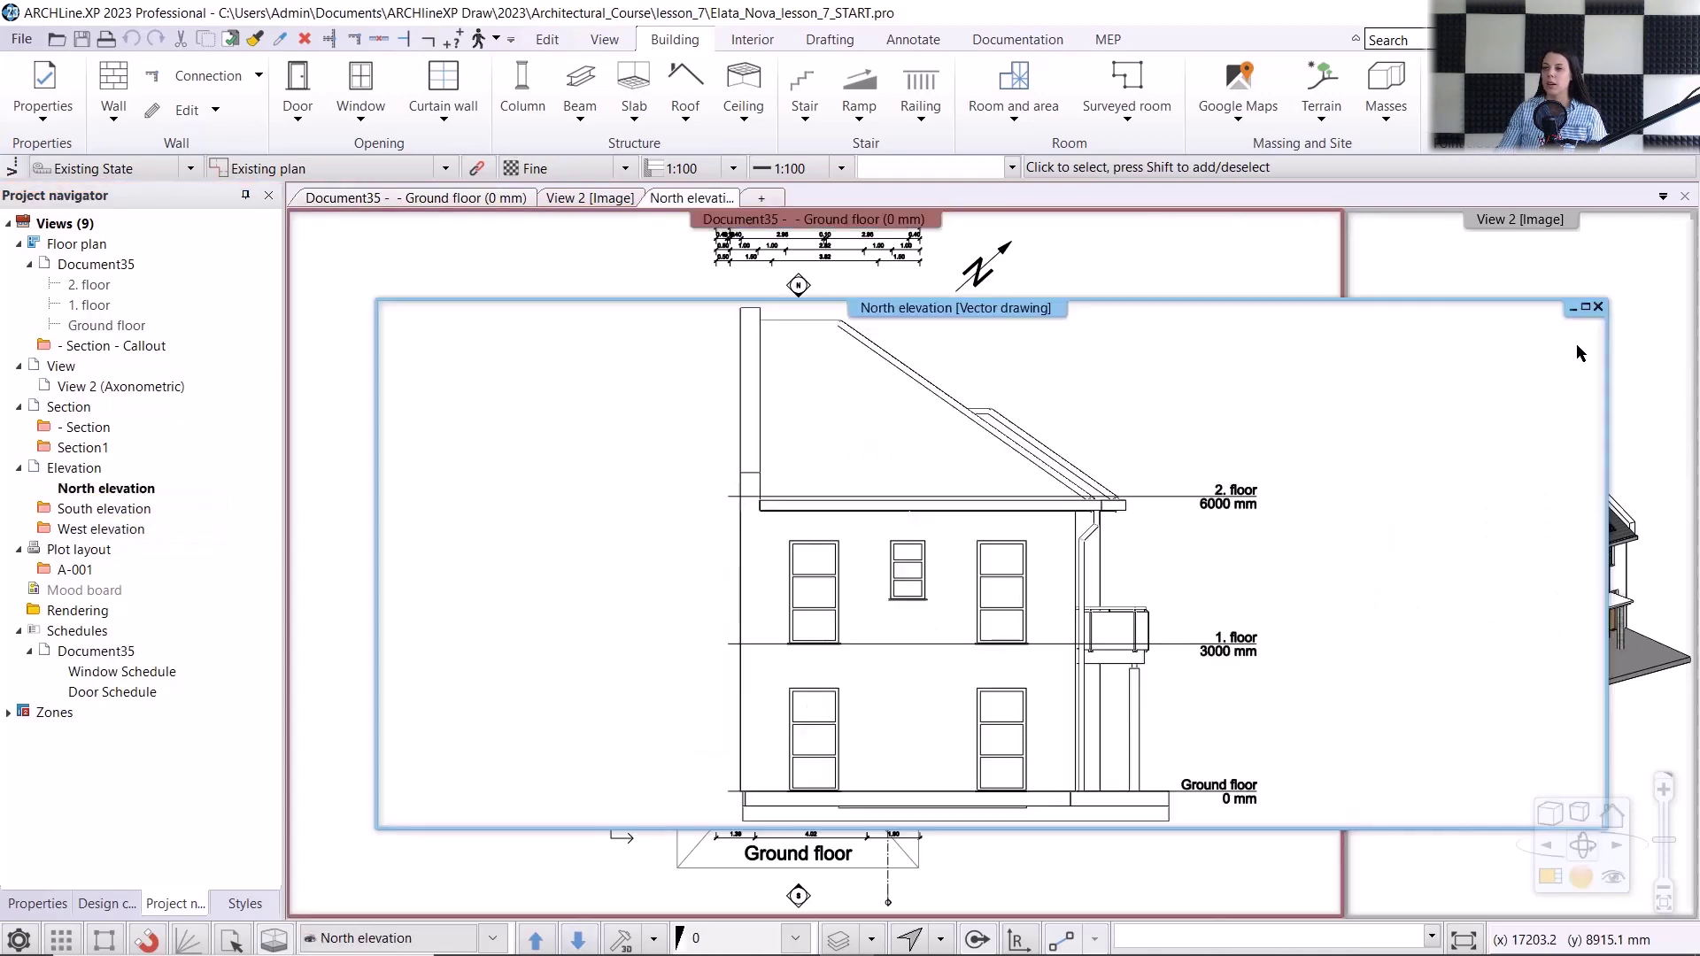
left_click(1600, 308)
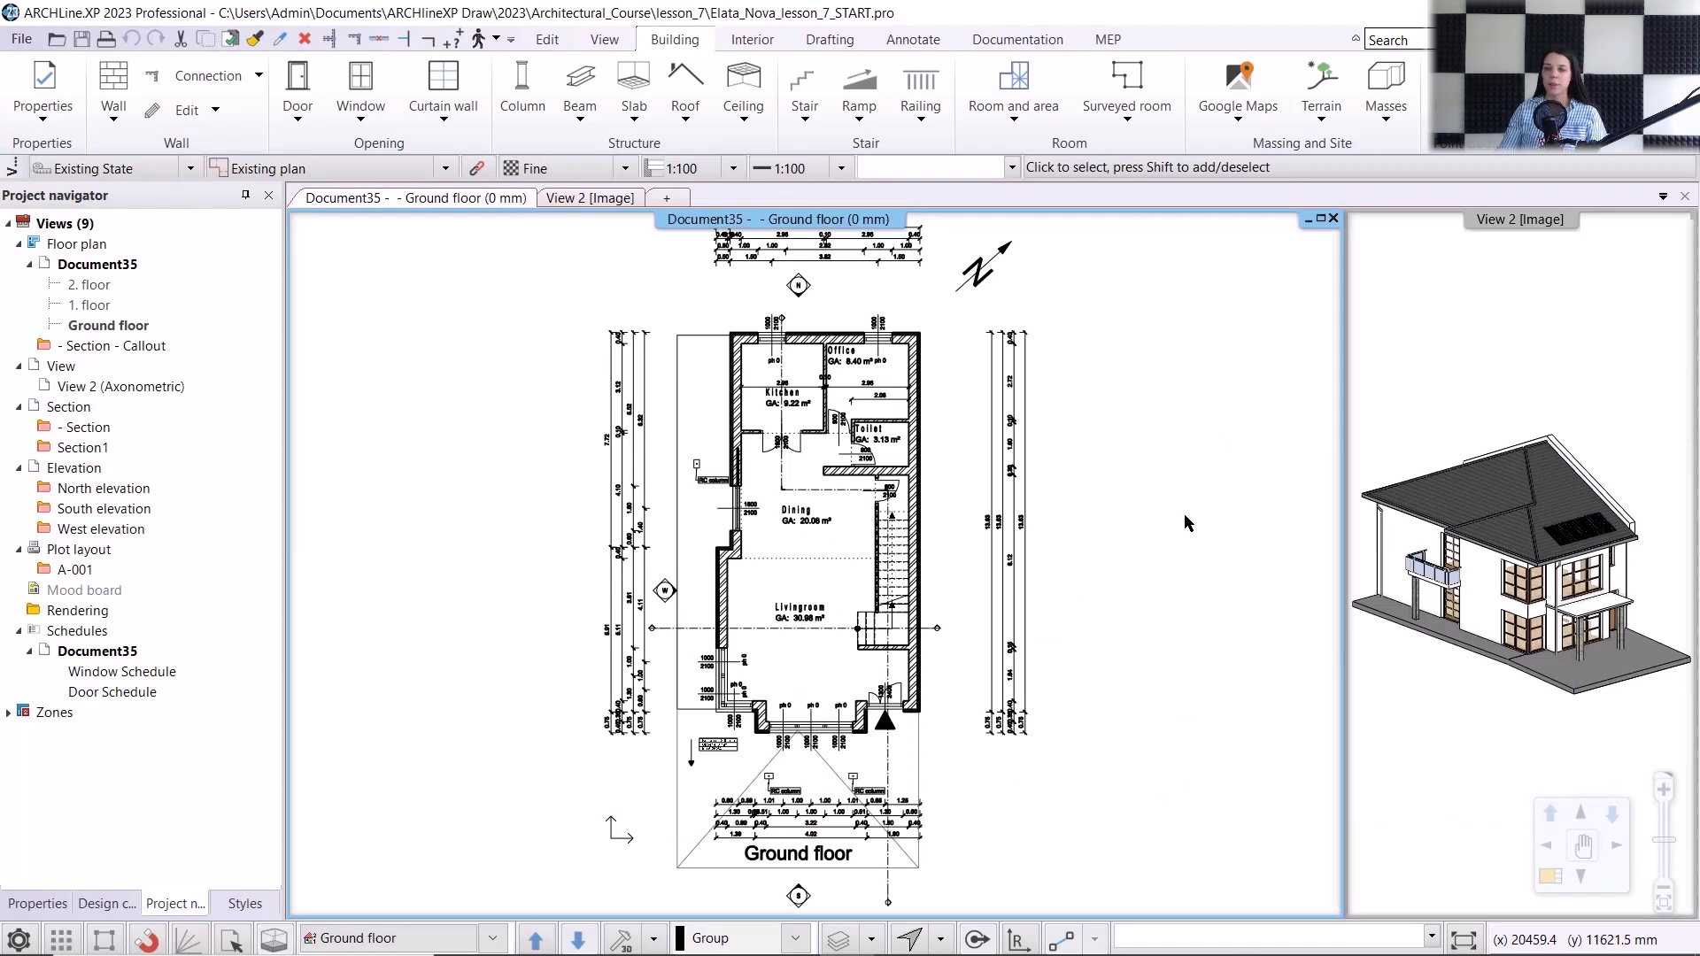
- Hide the four Dimension layers (Elevation level, Label dimension, Length, Opening dimension), Space and Text on the ground floor with Layer Walk
left_click(871, 939)
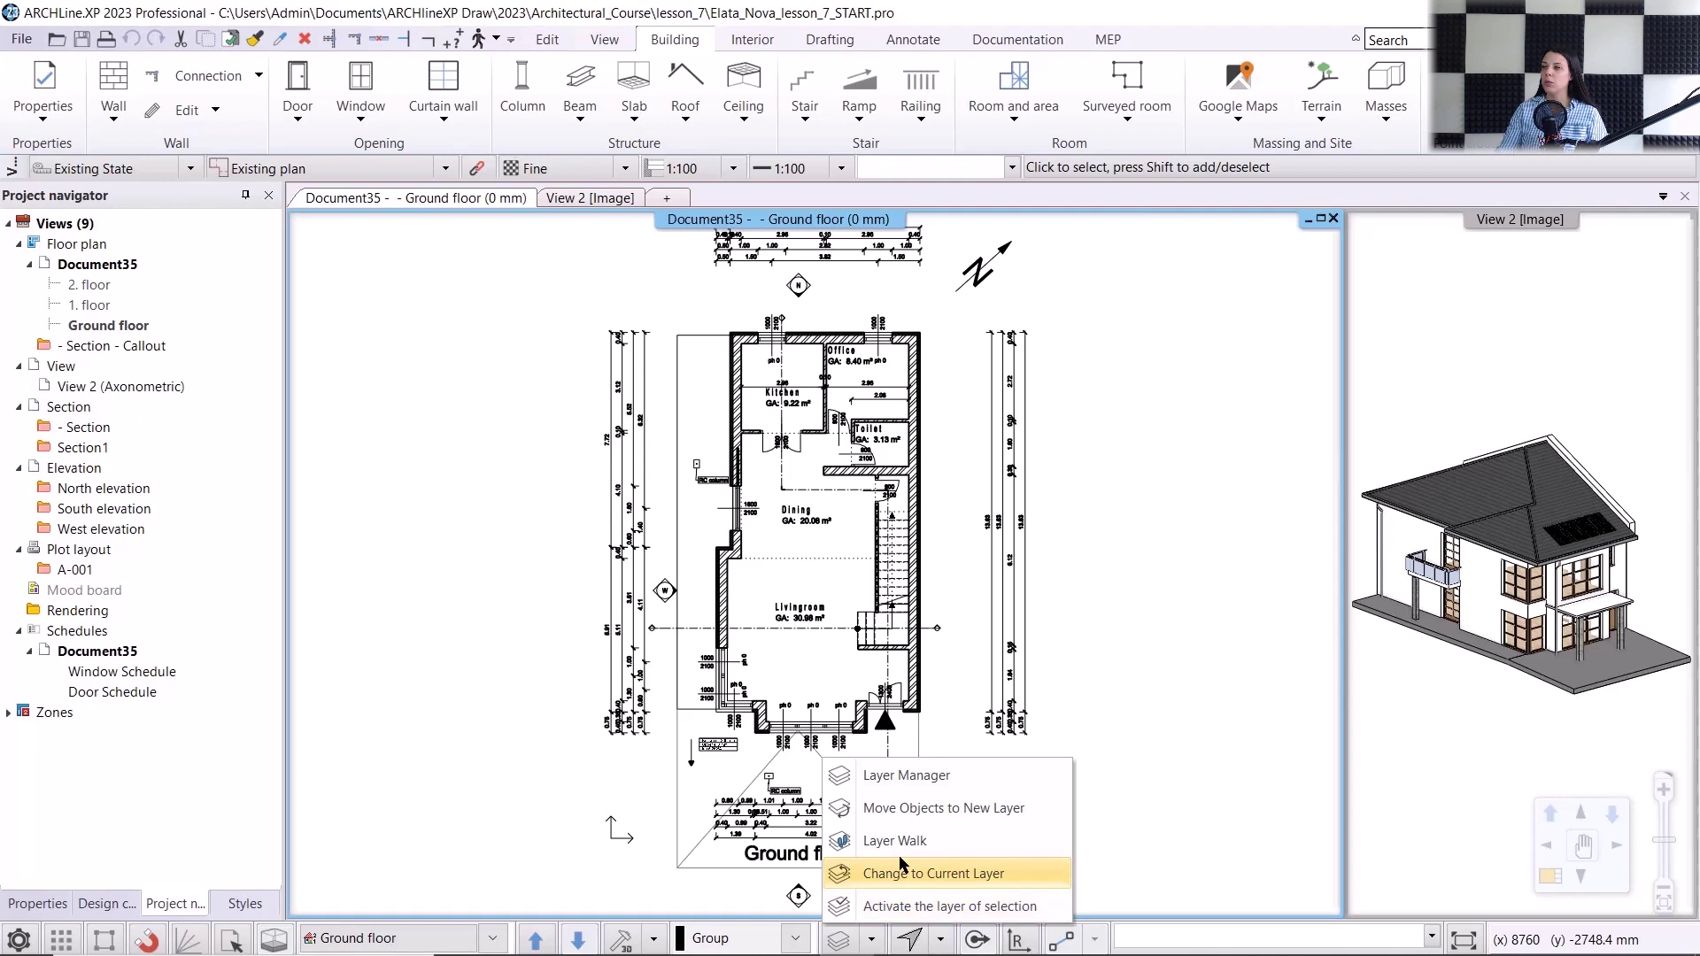
left_click(894, 840)
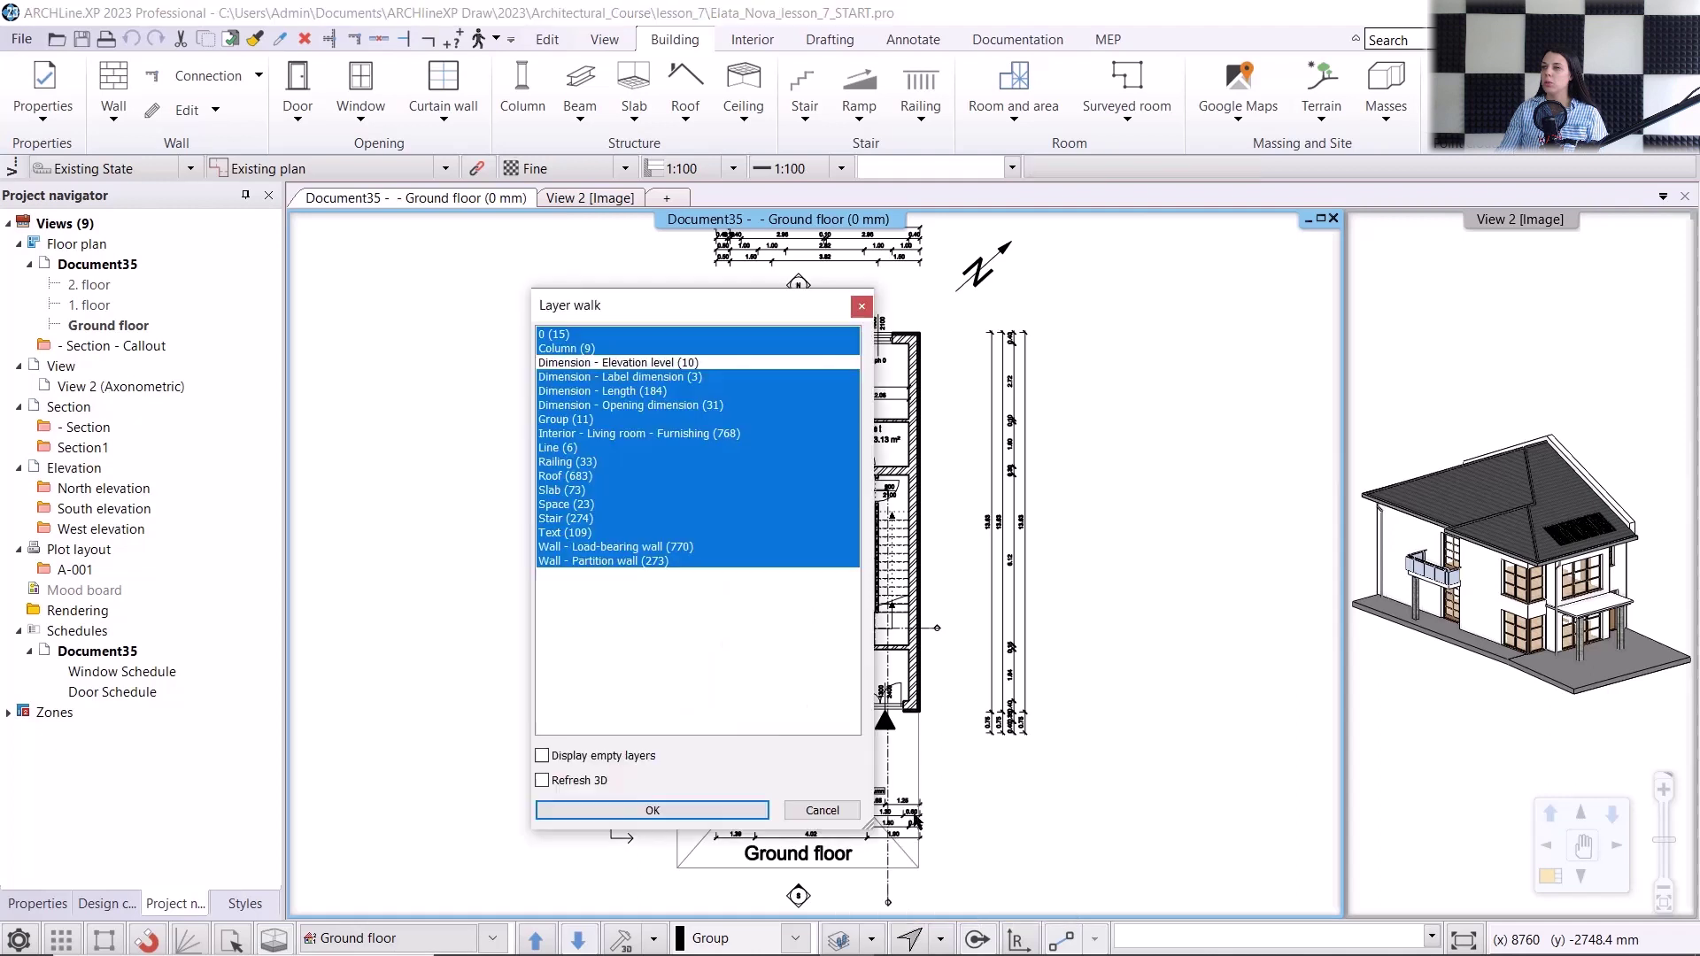
left_click(643, 377, "ctrl")
left_click(648, 393, "ctrl")
left_click(647, 405, "ctrl")
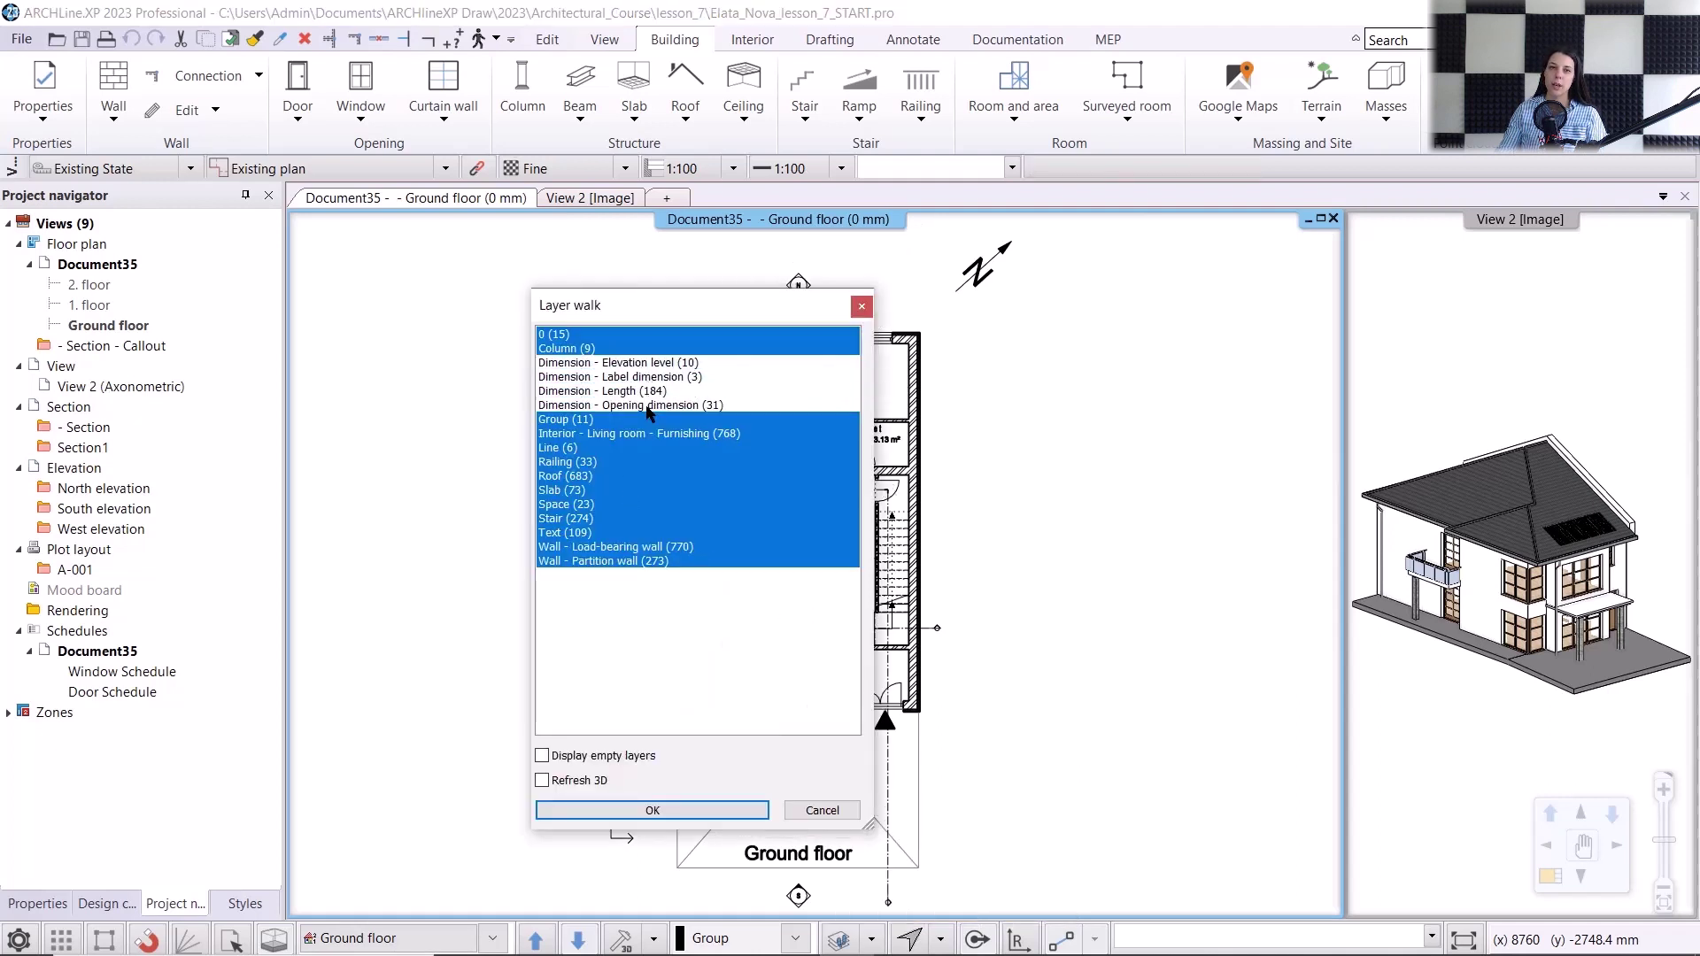
left_click(583, 504, "ctrl")
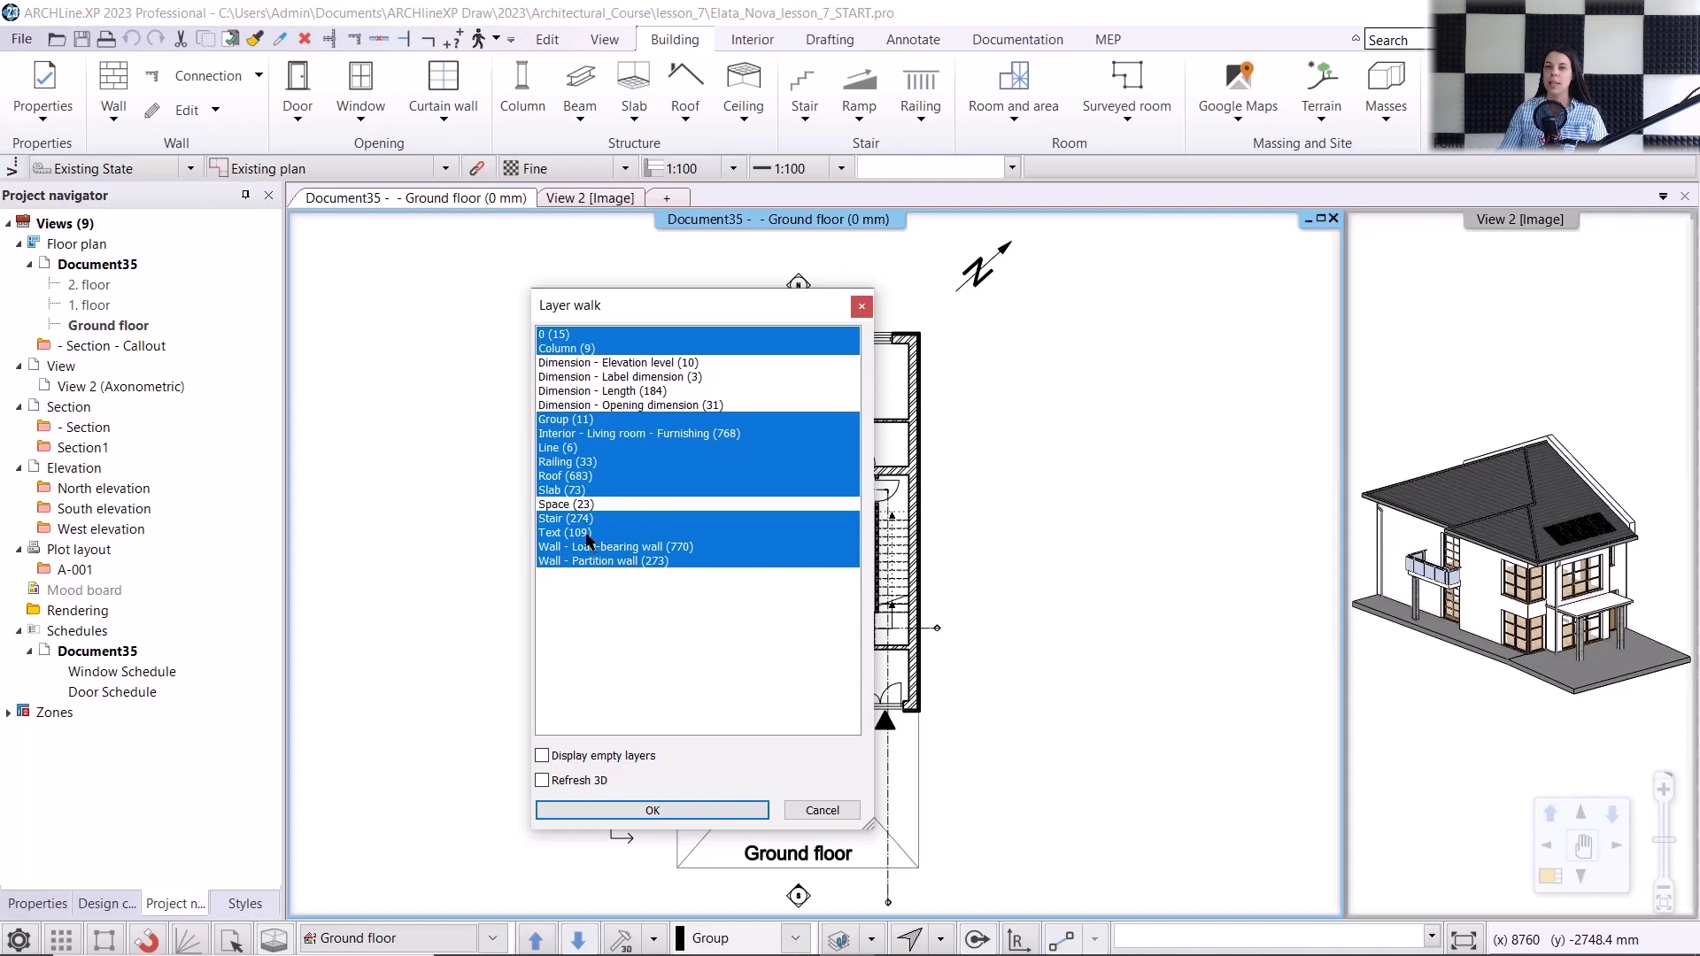
left_click(576, 533, "ctrl")
left_click(672, 809)
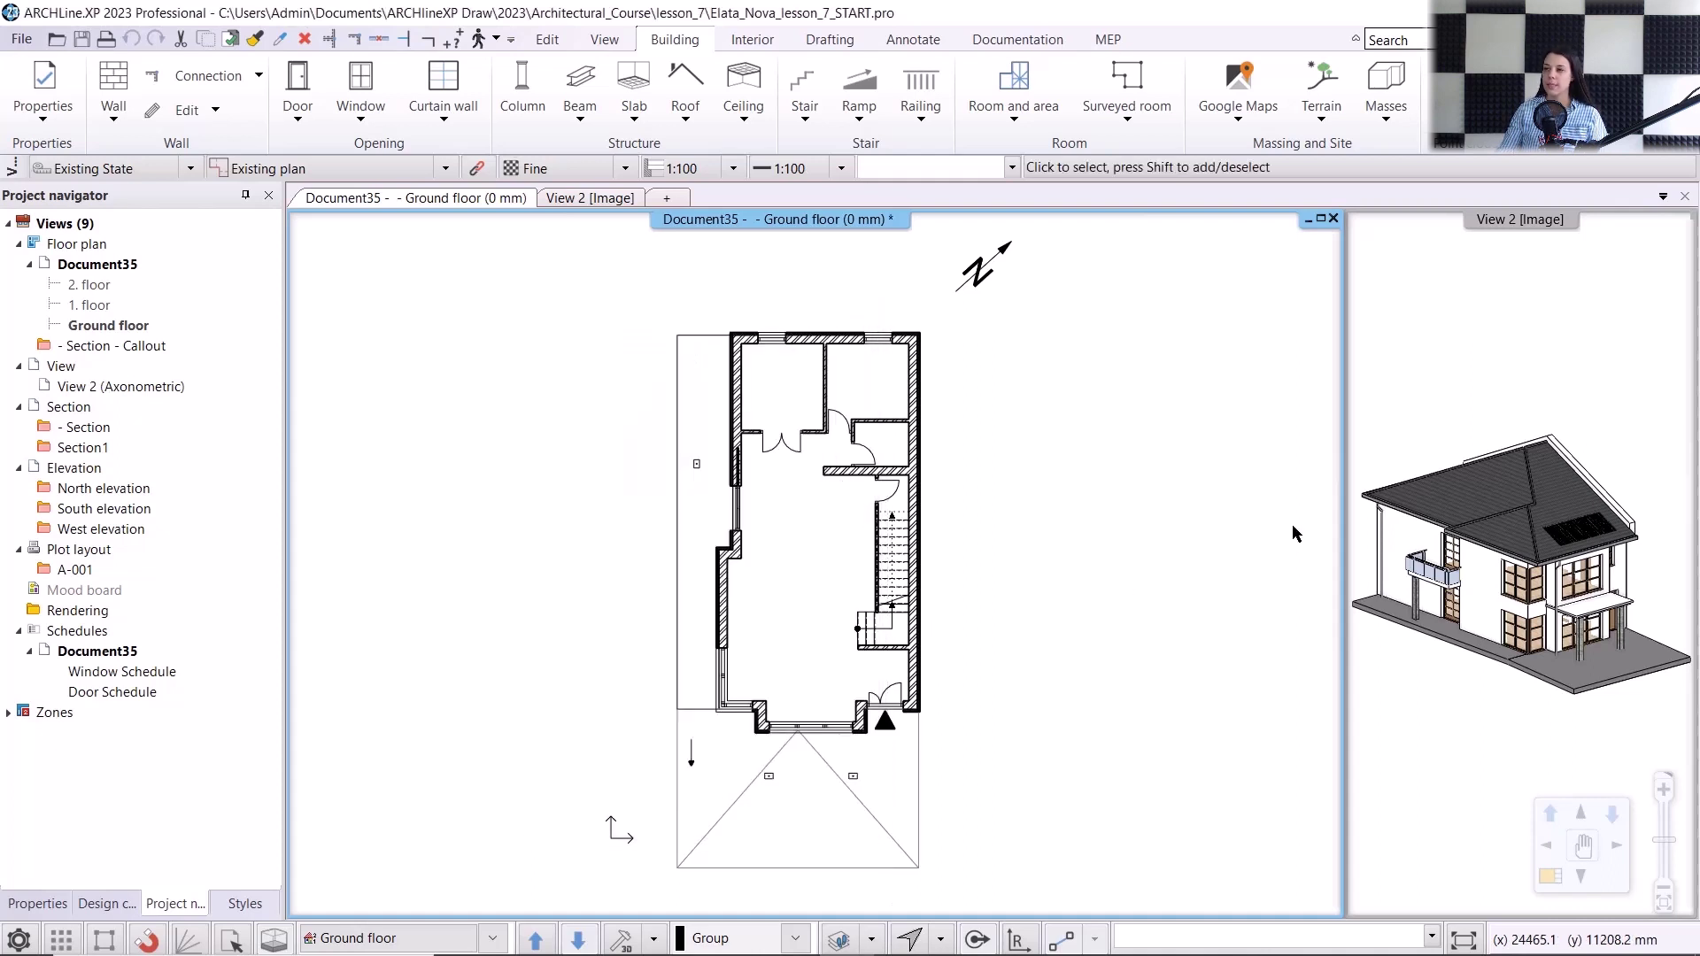
- Draw a conceptual building model contour from the house's upper-right corner, 21000 mm wide and about 14380 mm deep, using perpendicular closing
left_click(1663, 901)
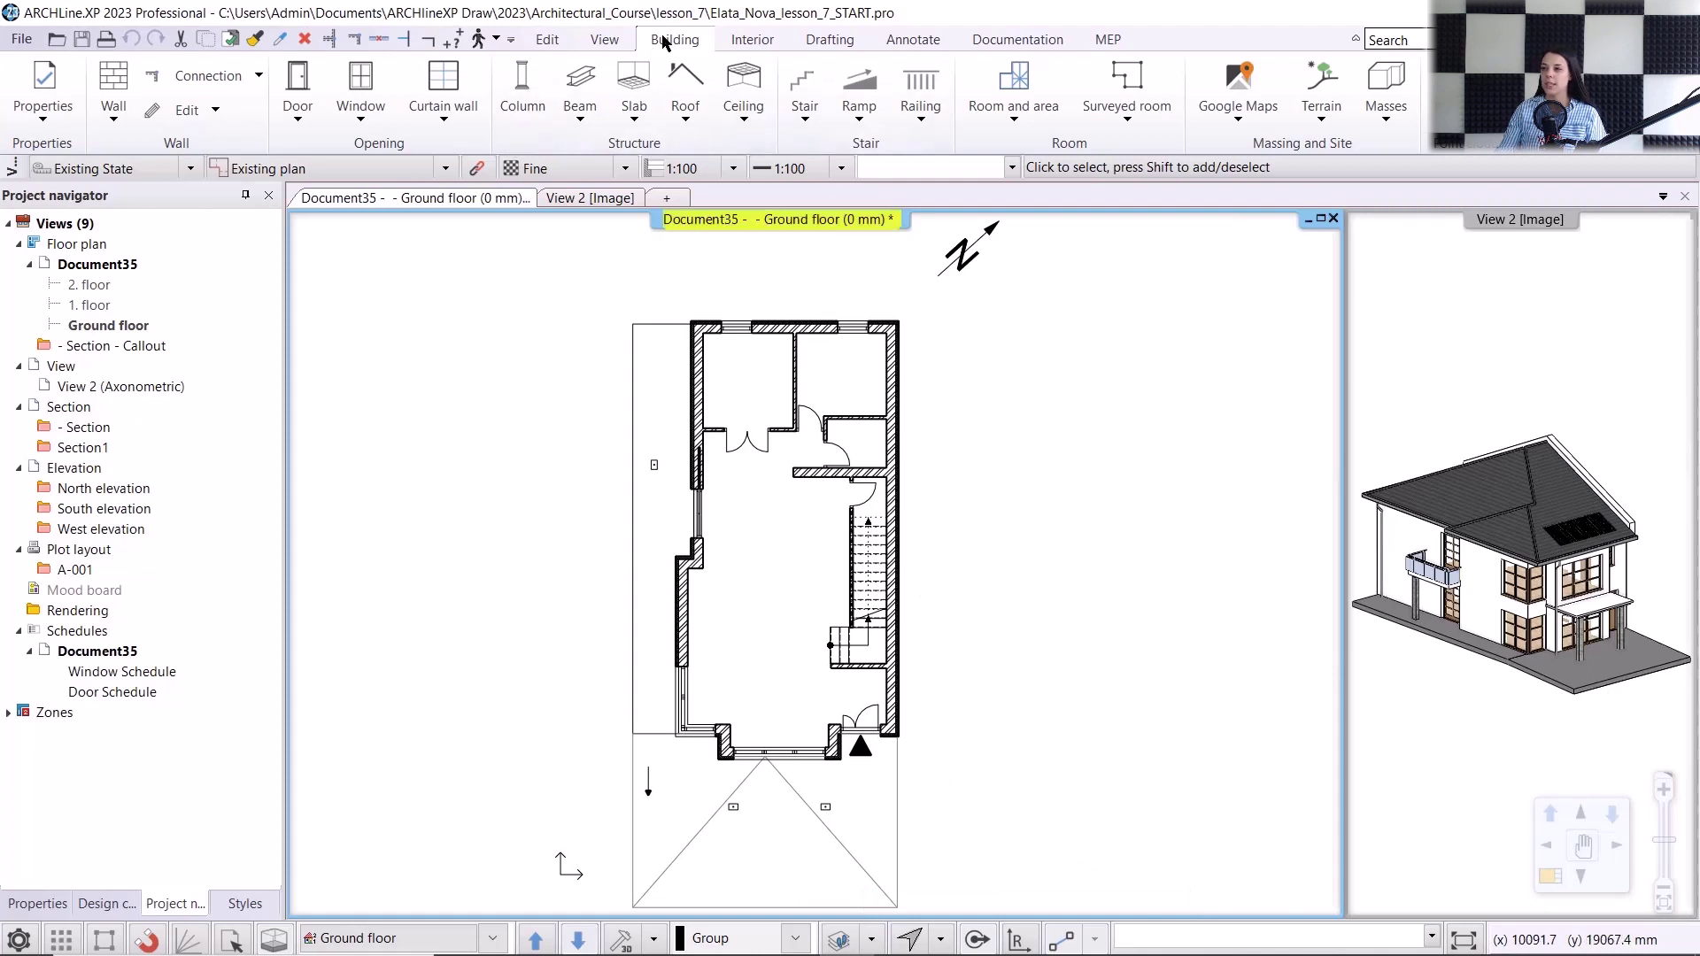
left_click(1409, 129)
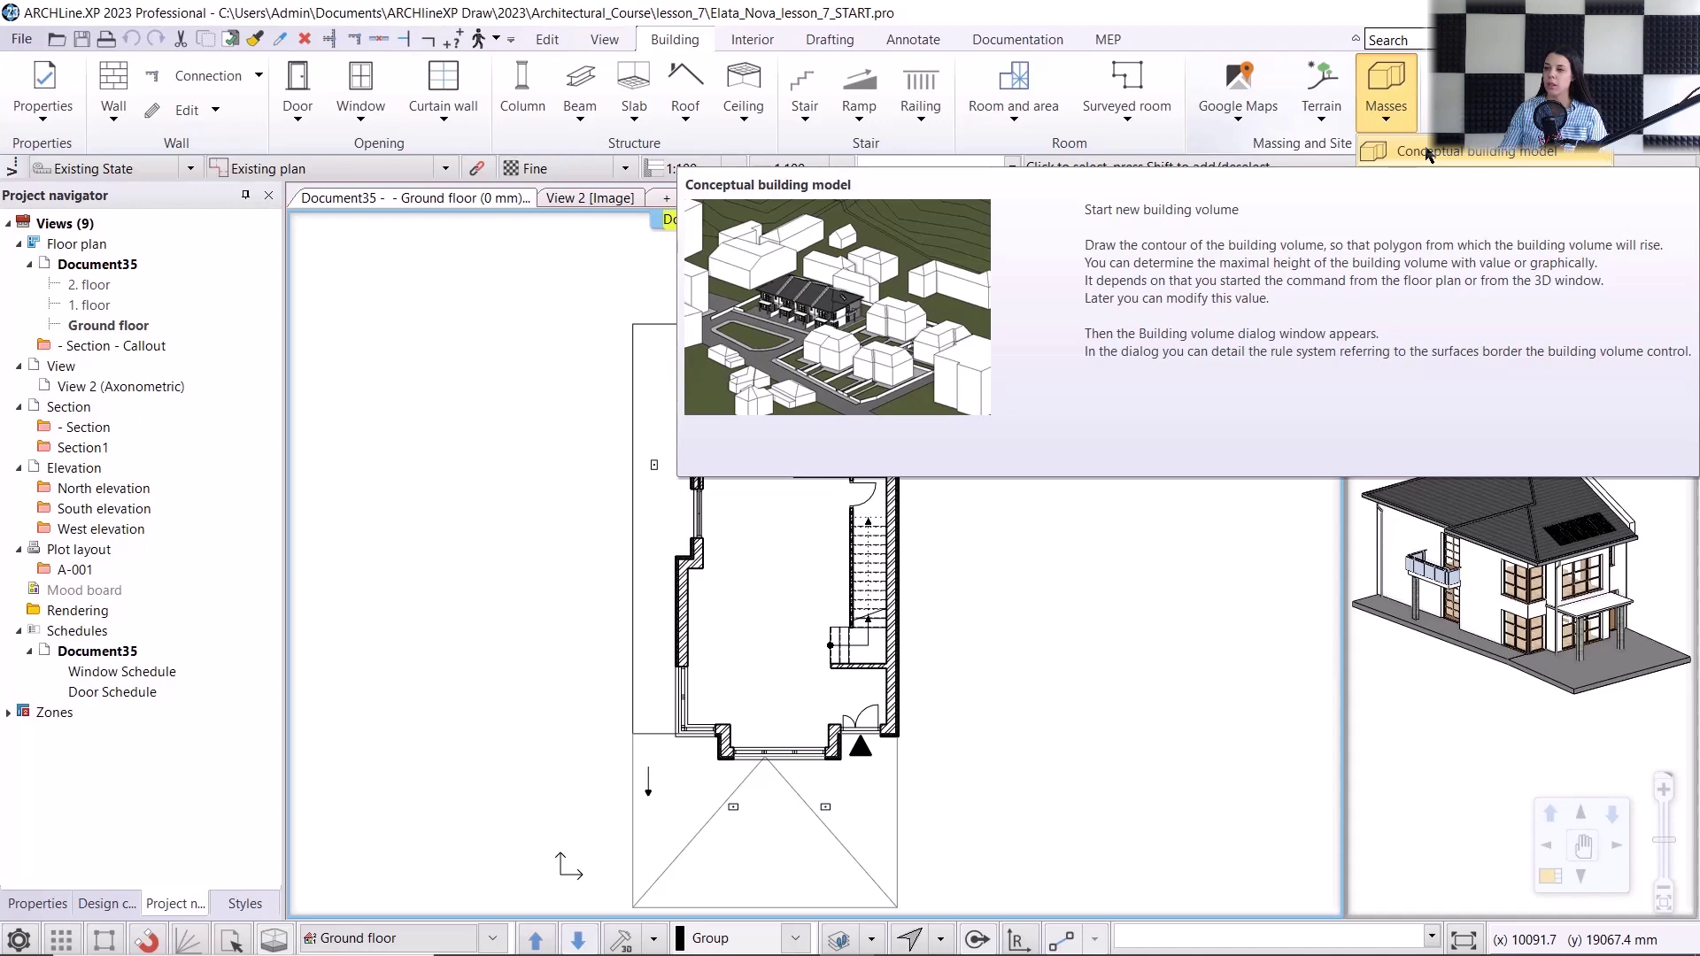
left_click(1427, 155)
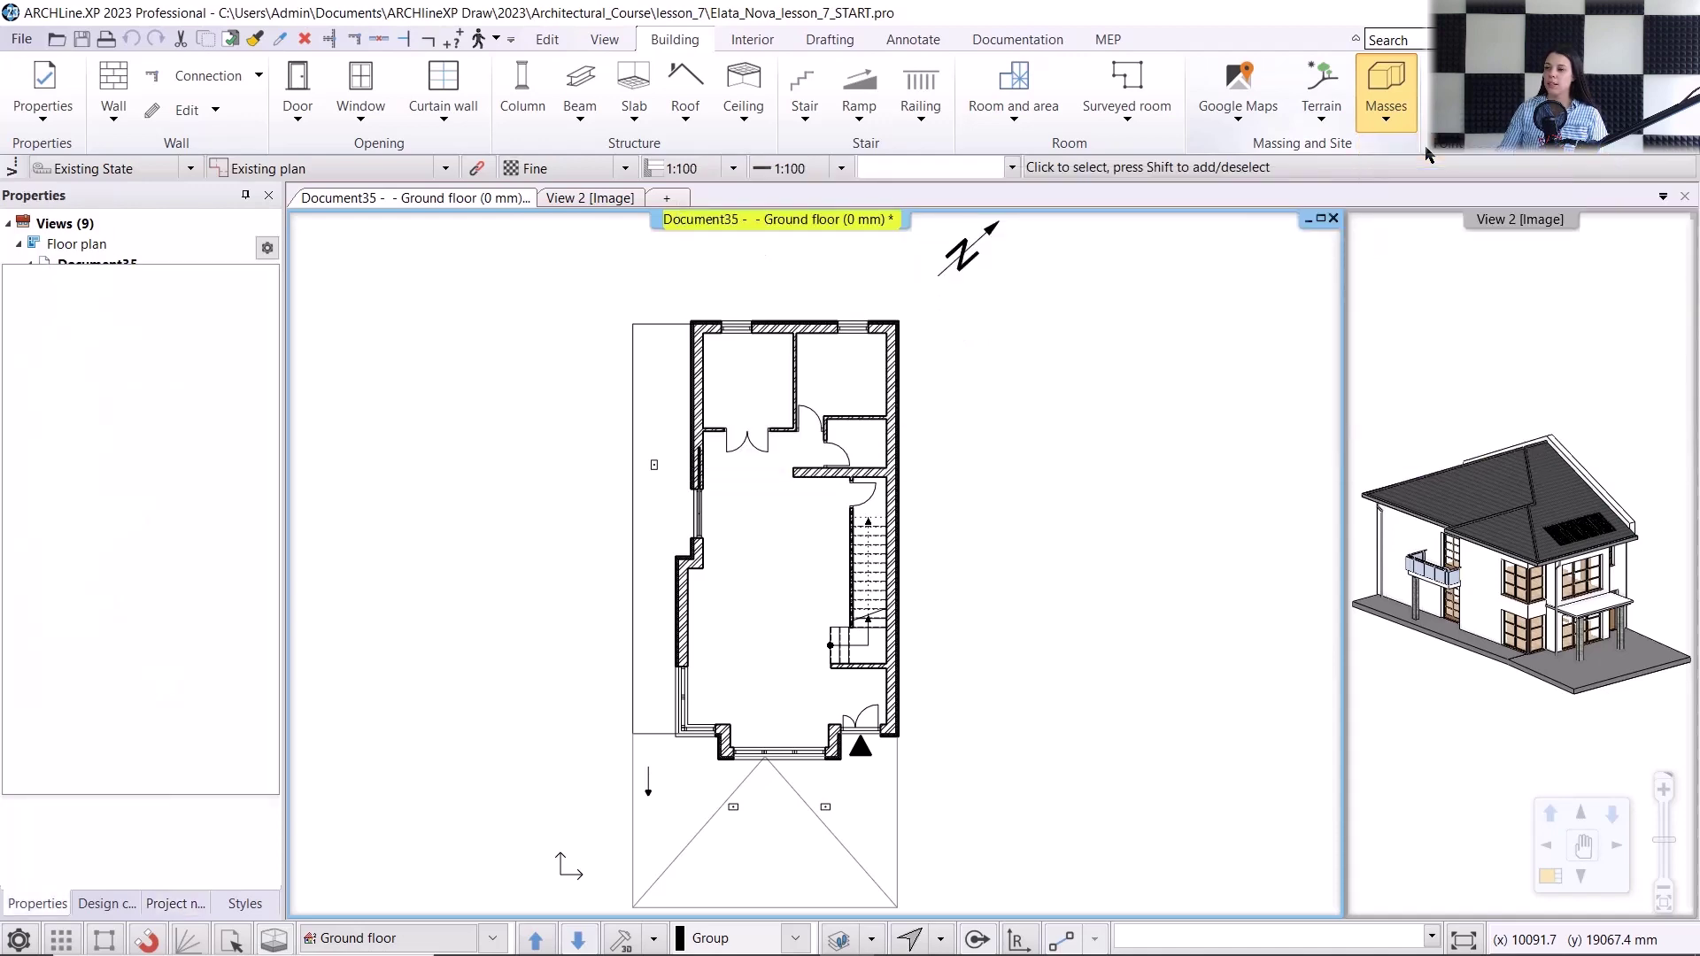
middle_click_drag(1005, 472, 671, 470)
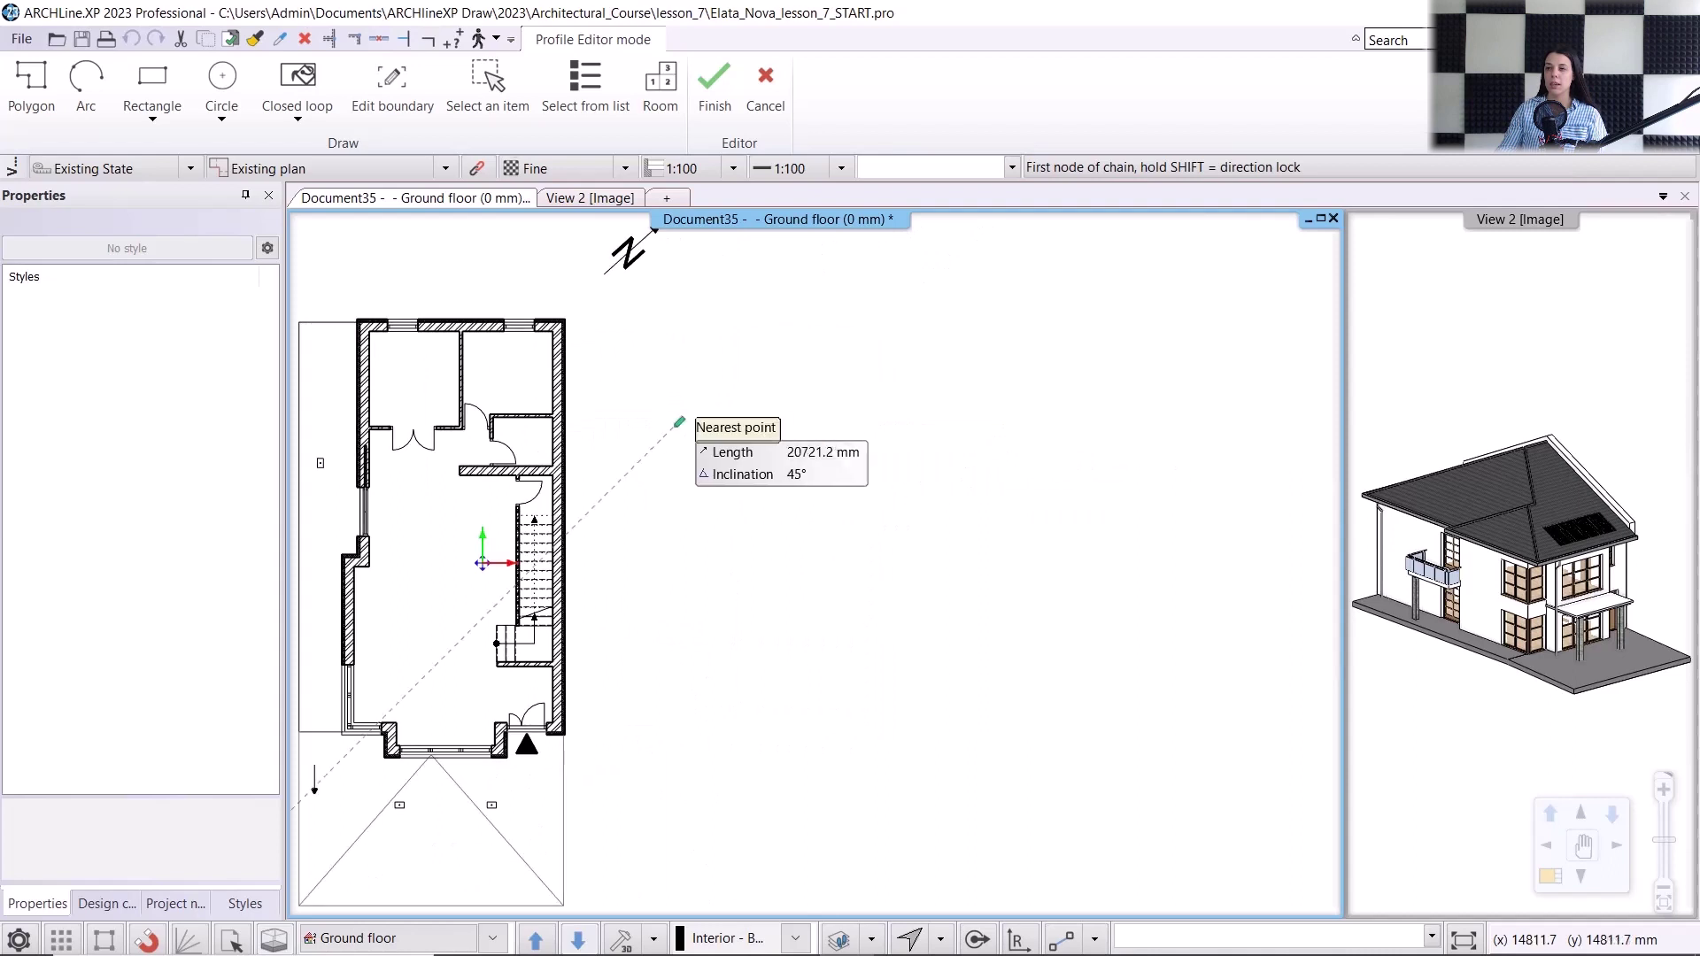
left_click(564, 320)
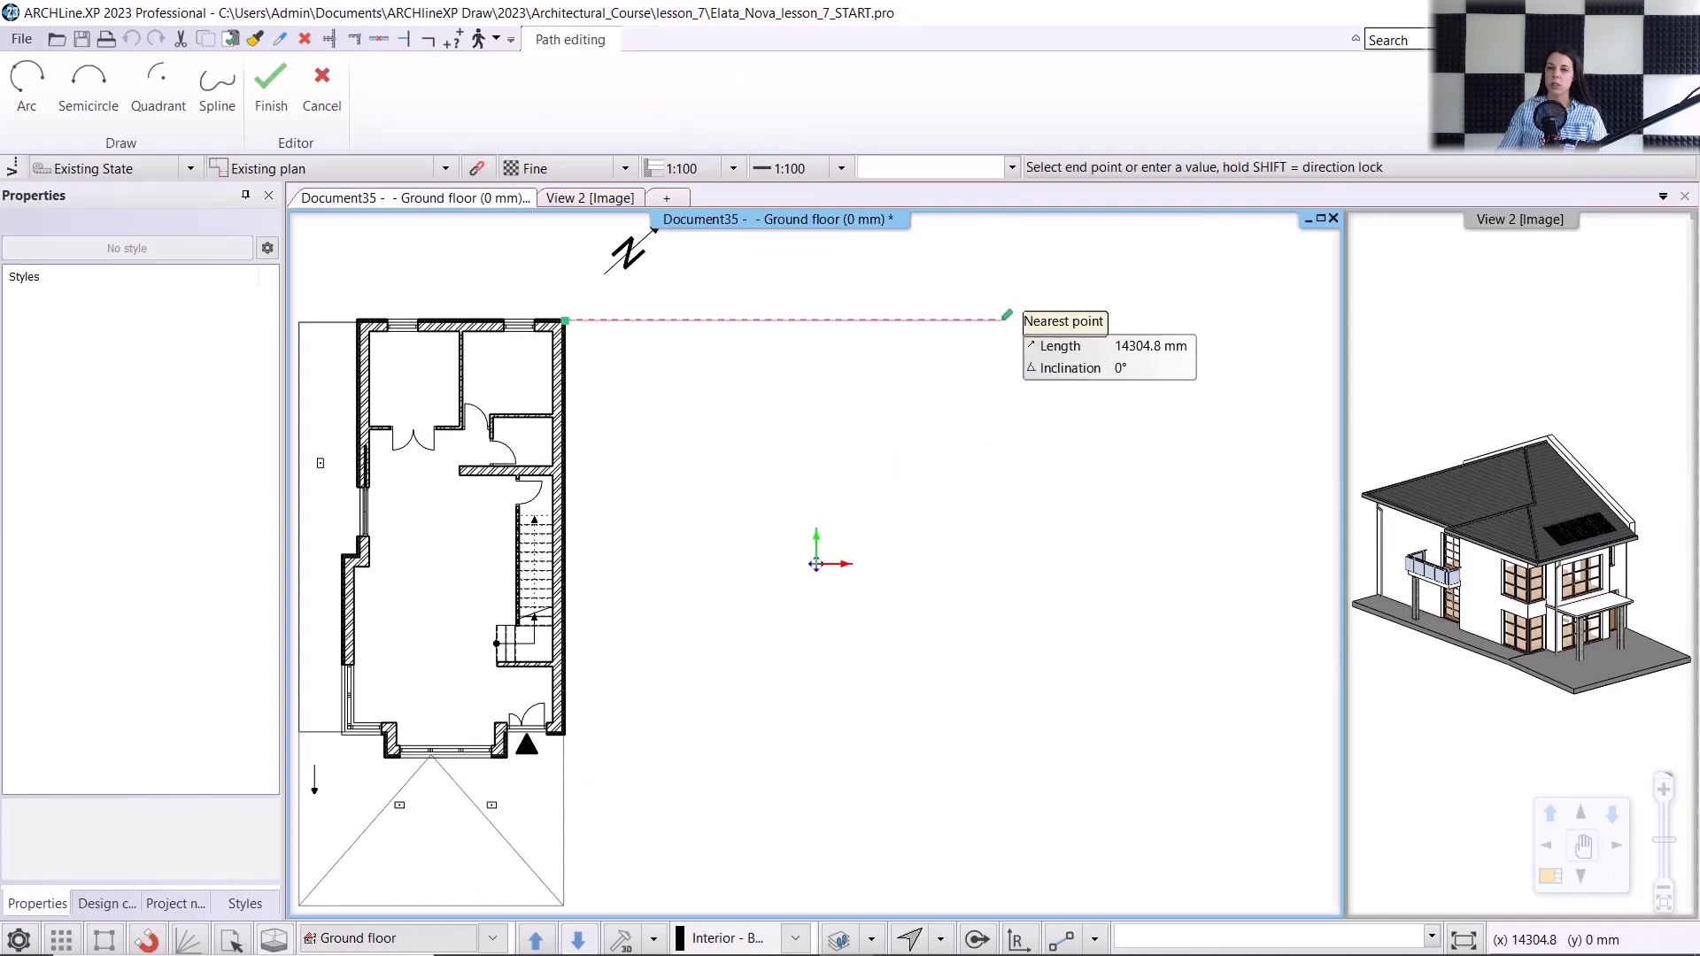
type("21000")
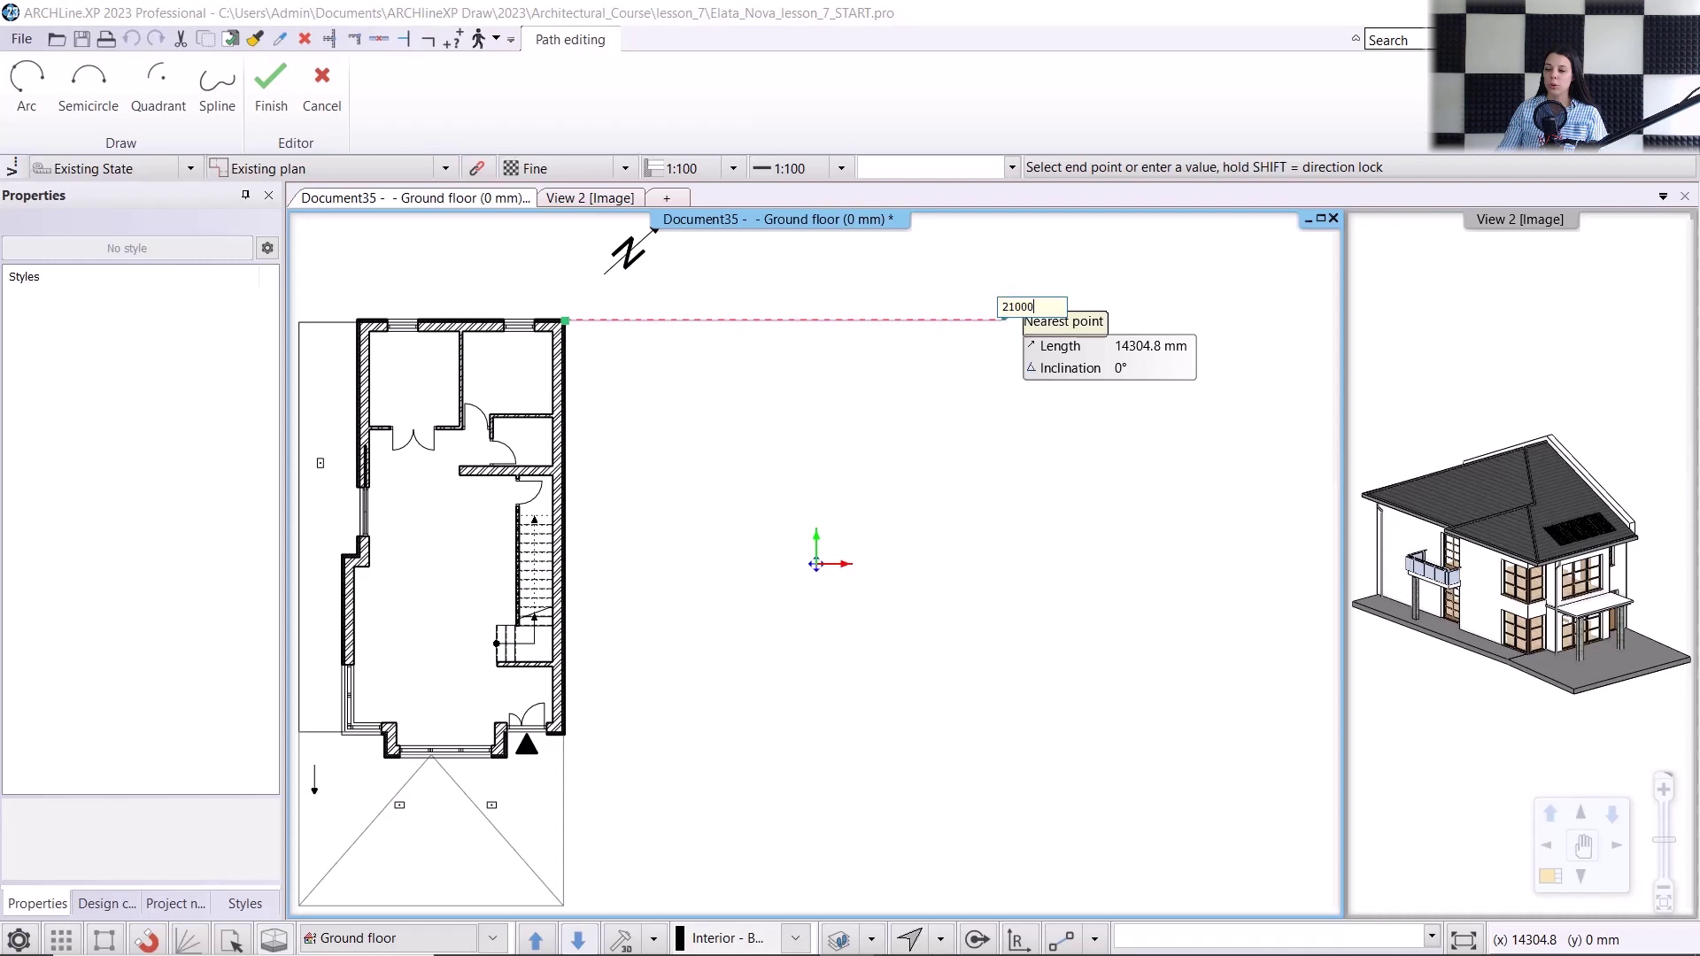
key("Return")
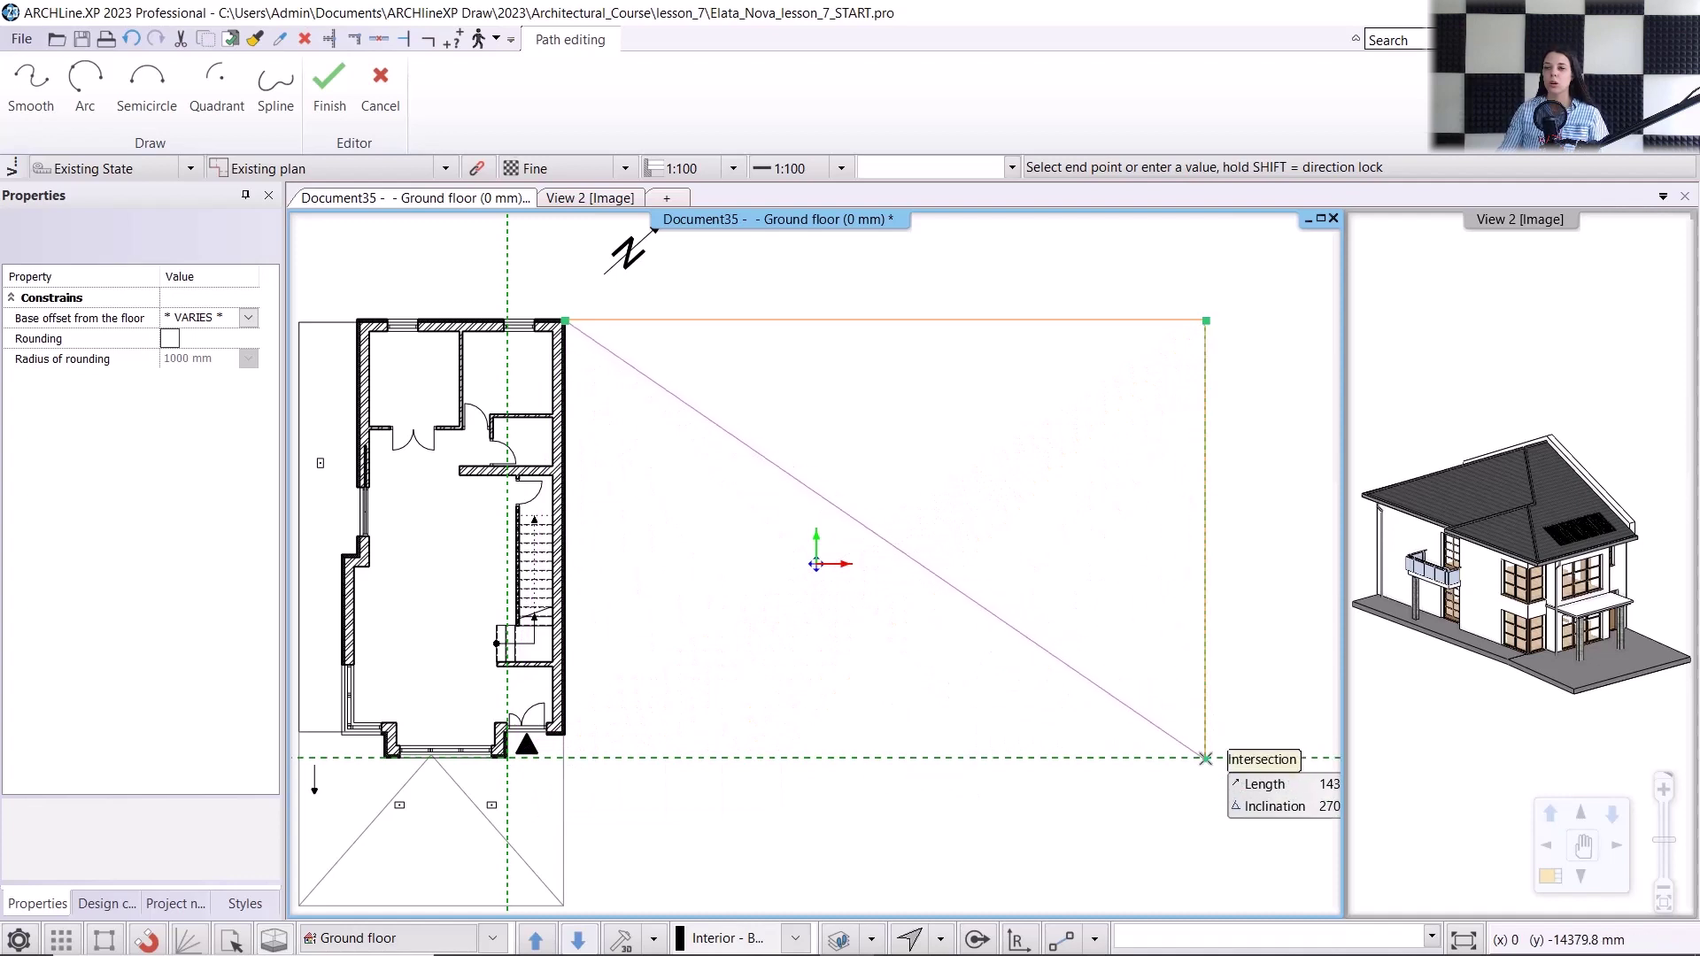
left_click(1205, 759)
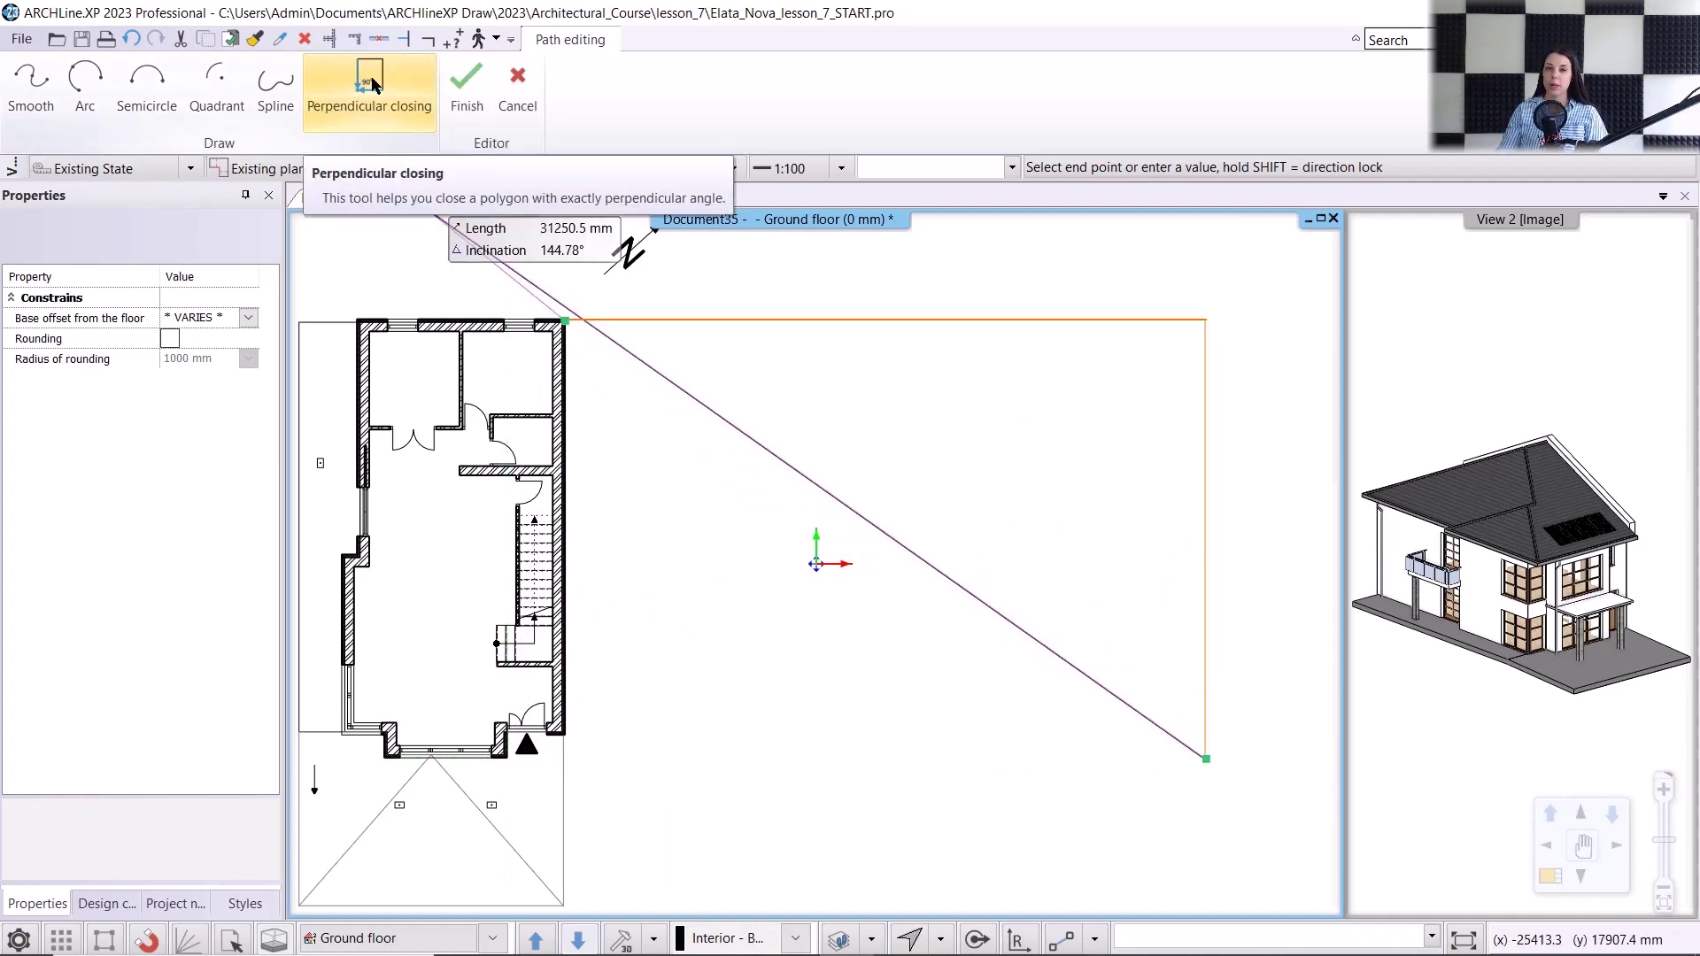
left_click(372, 84)
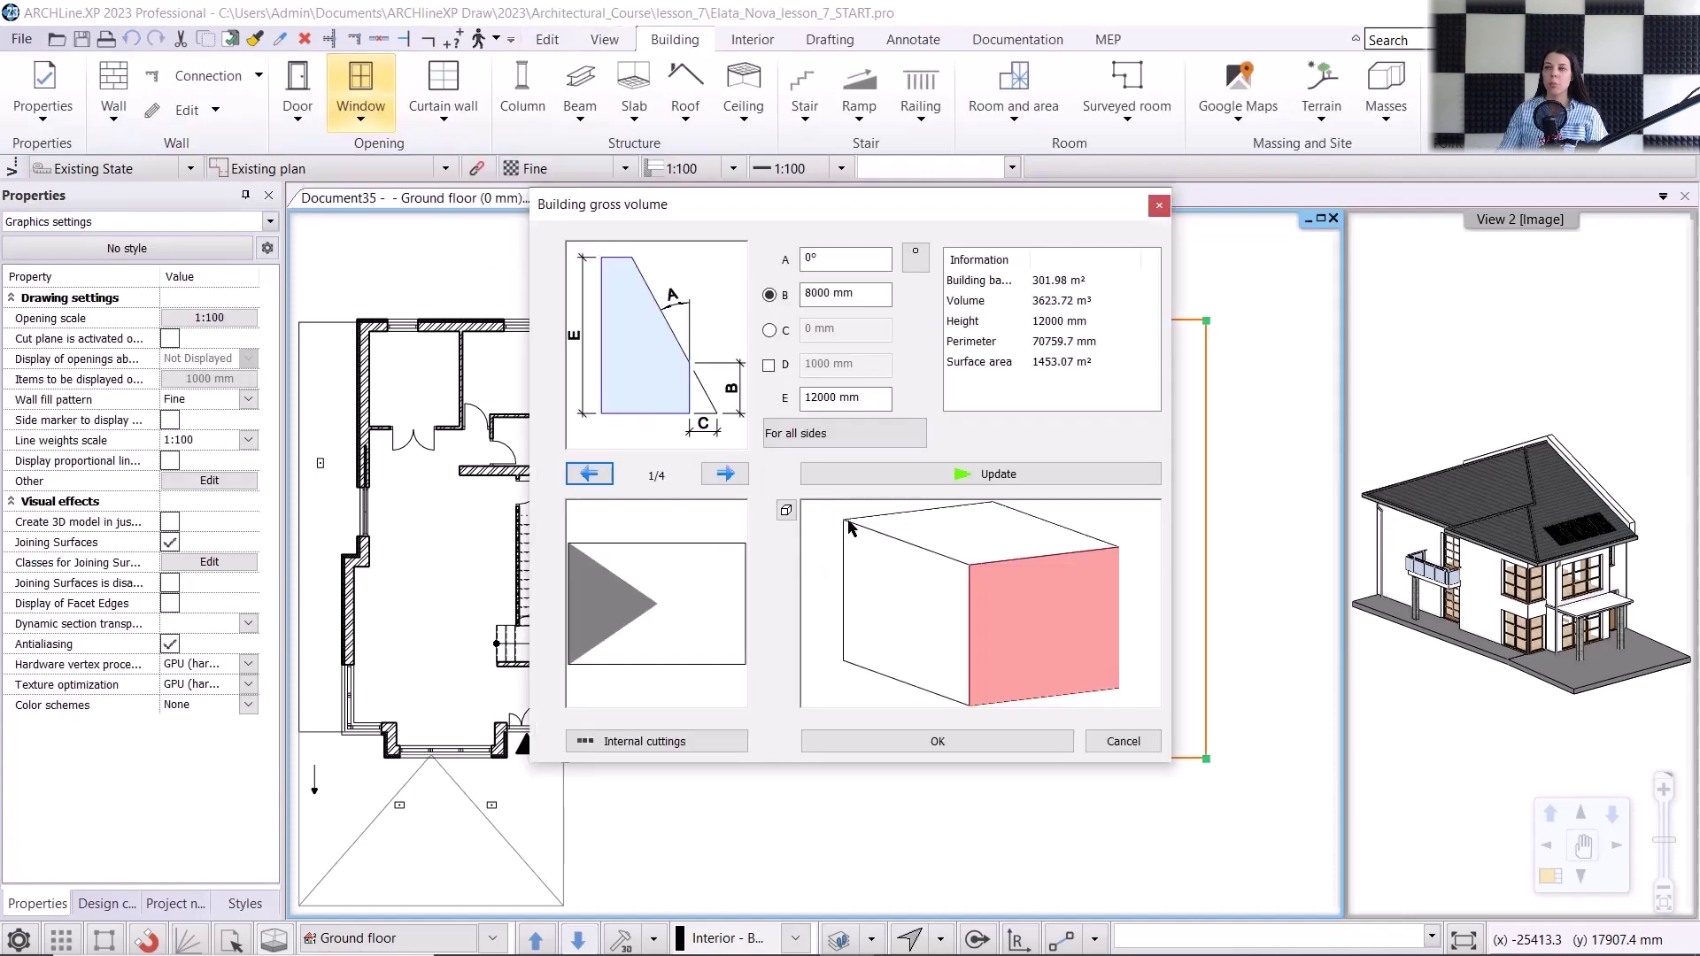
- Set angle A to 65° for all sides of the building gross volume and check the shaded preview
left_click(818, 255)
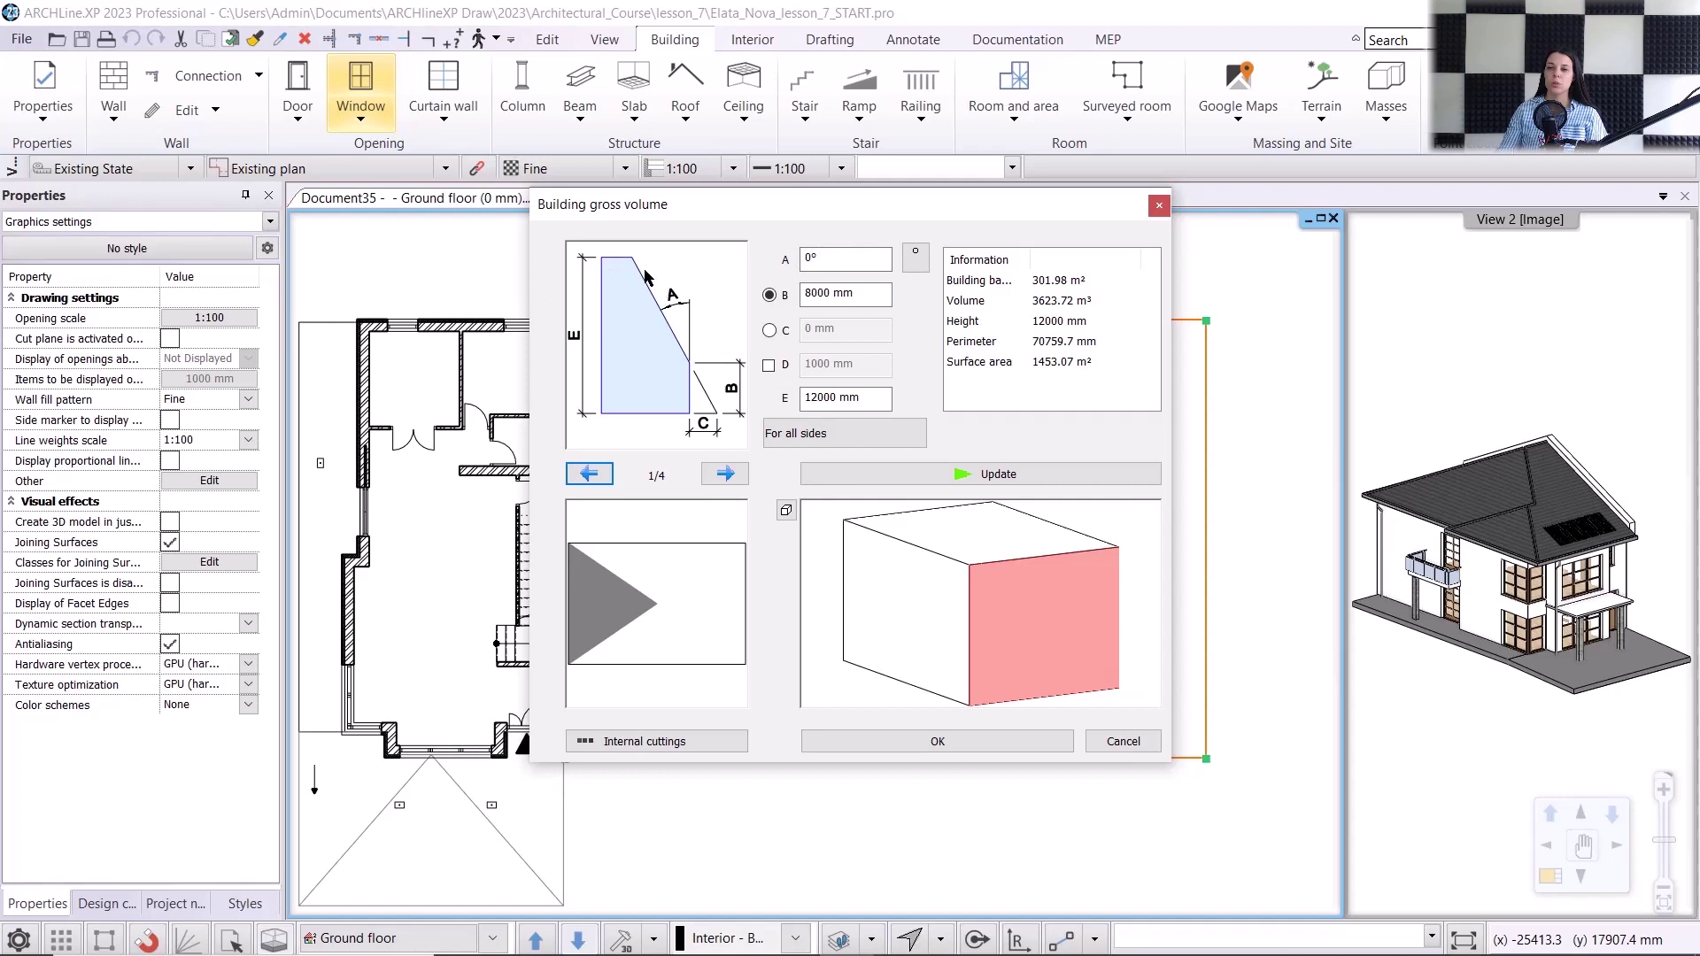
double_click(832, 258)
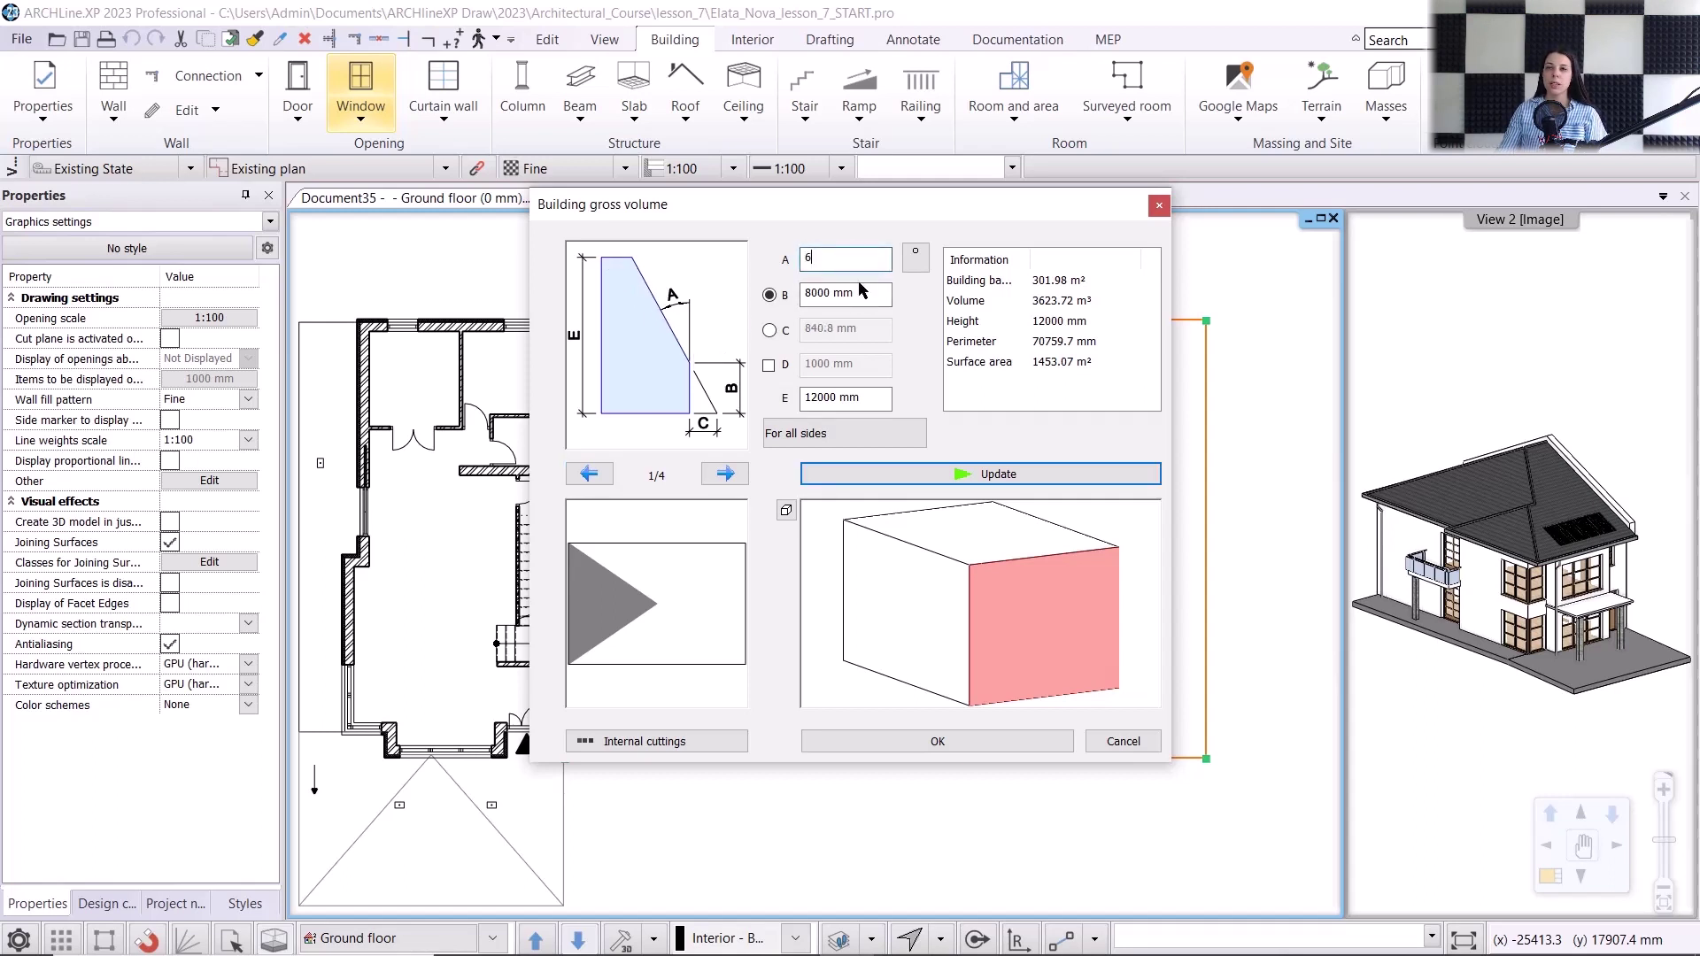
left_click(858, 437)
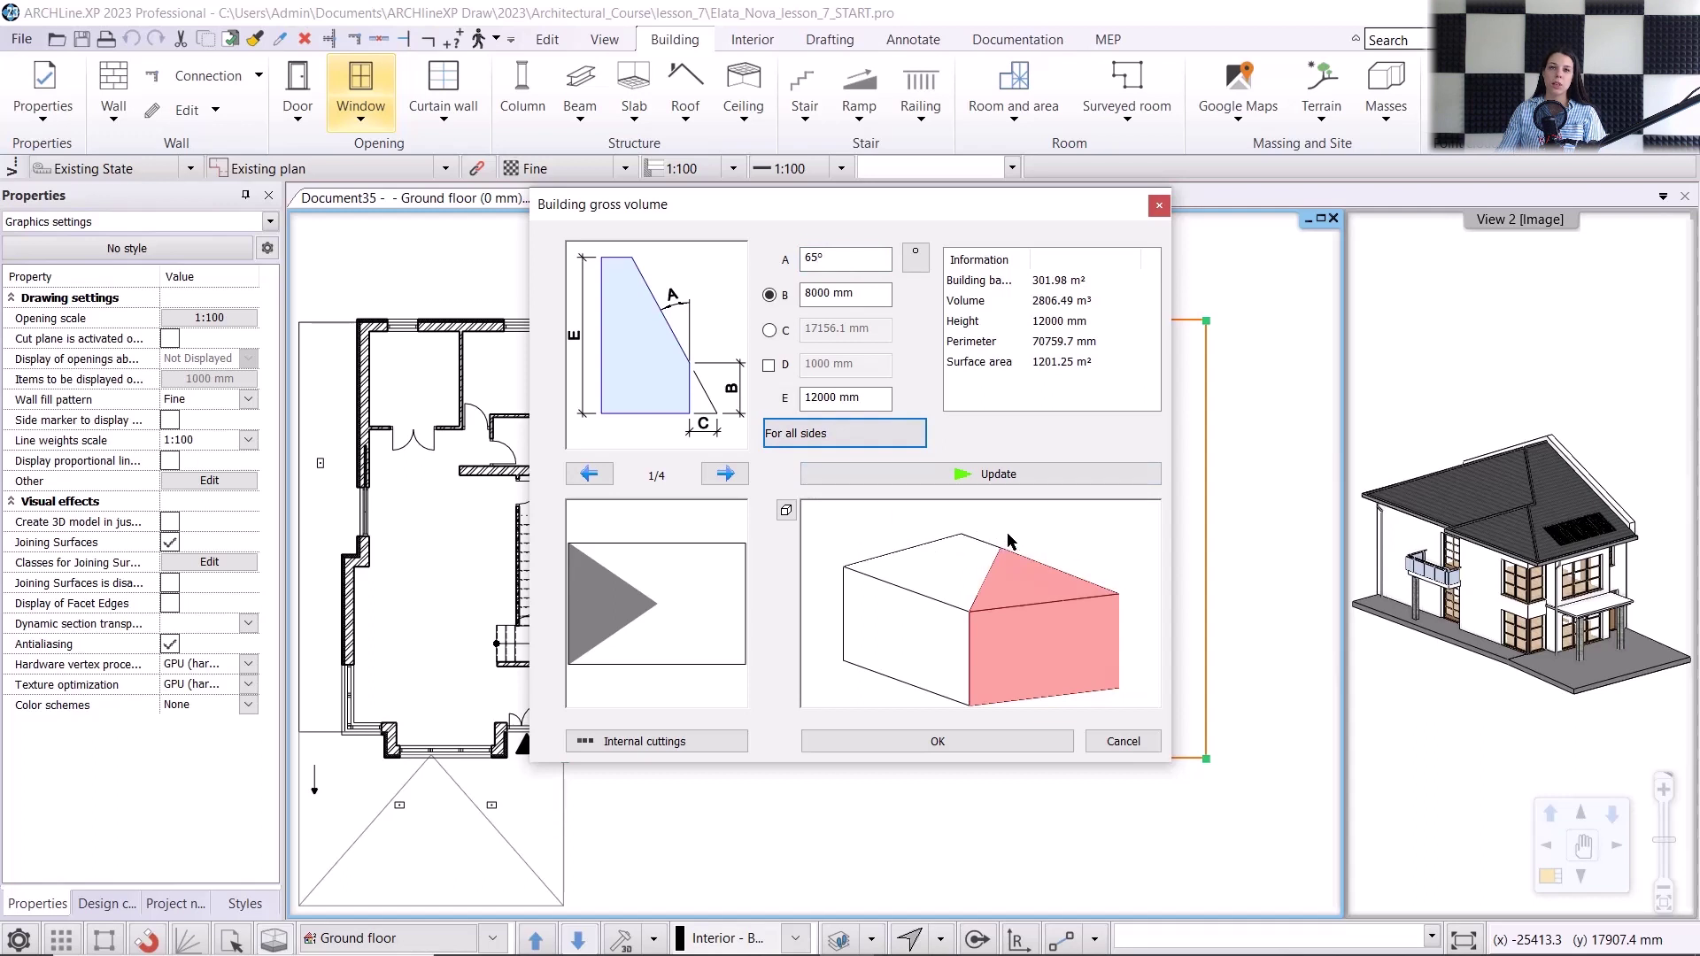
left_click(965, 474)
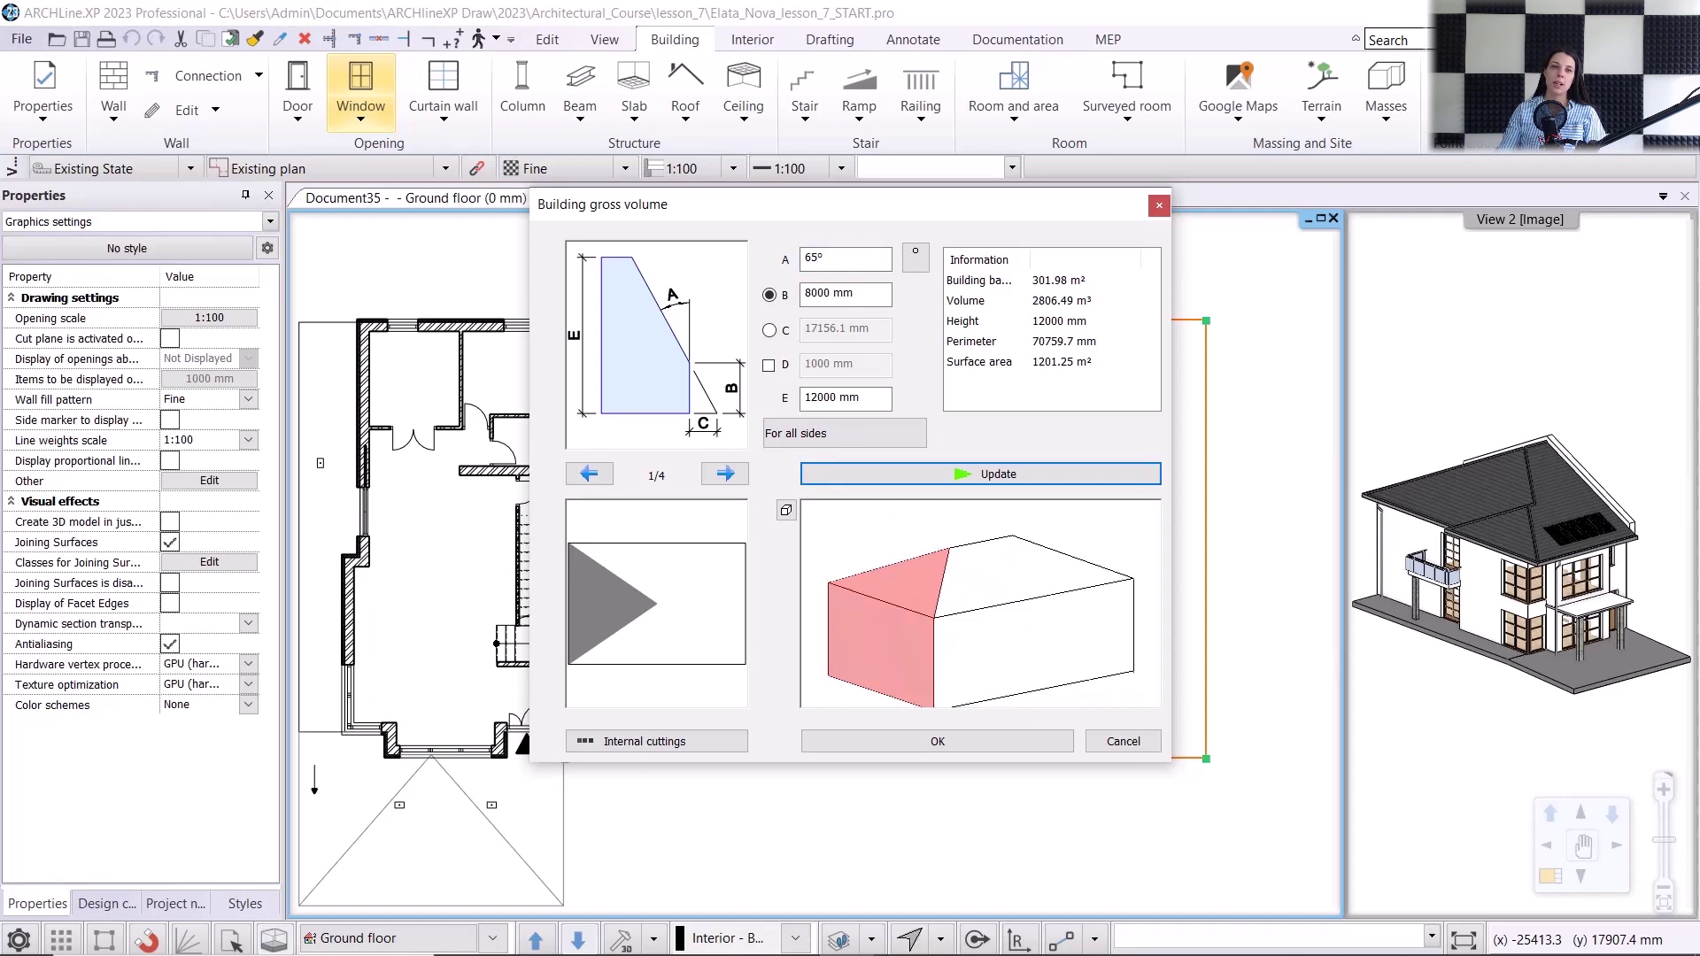
left_click(787, 510)
left_click(788, 510)
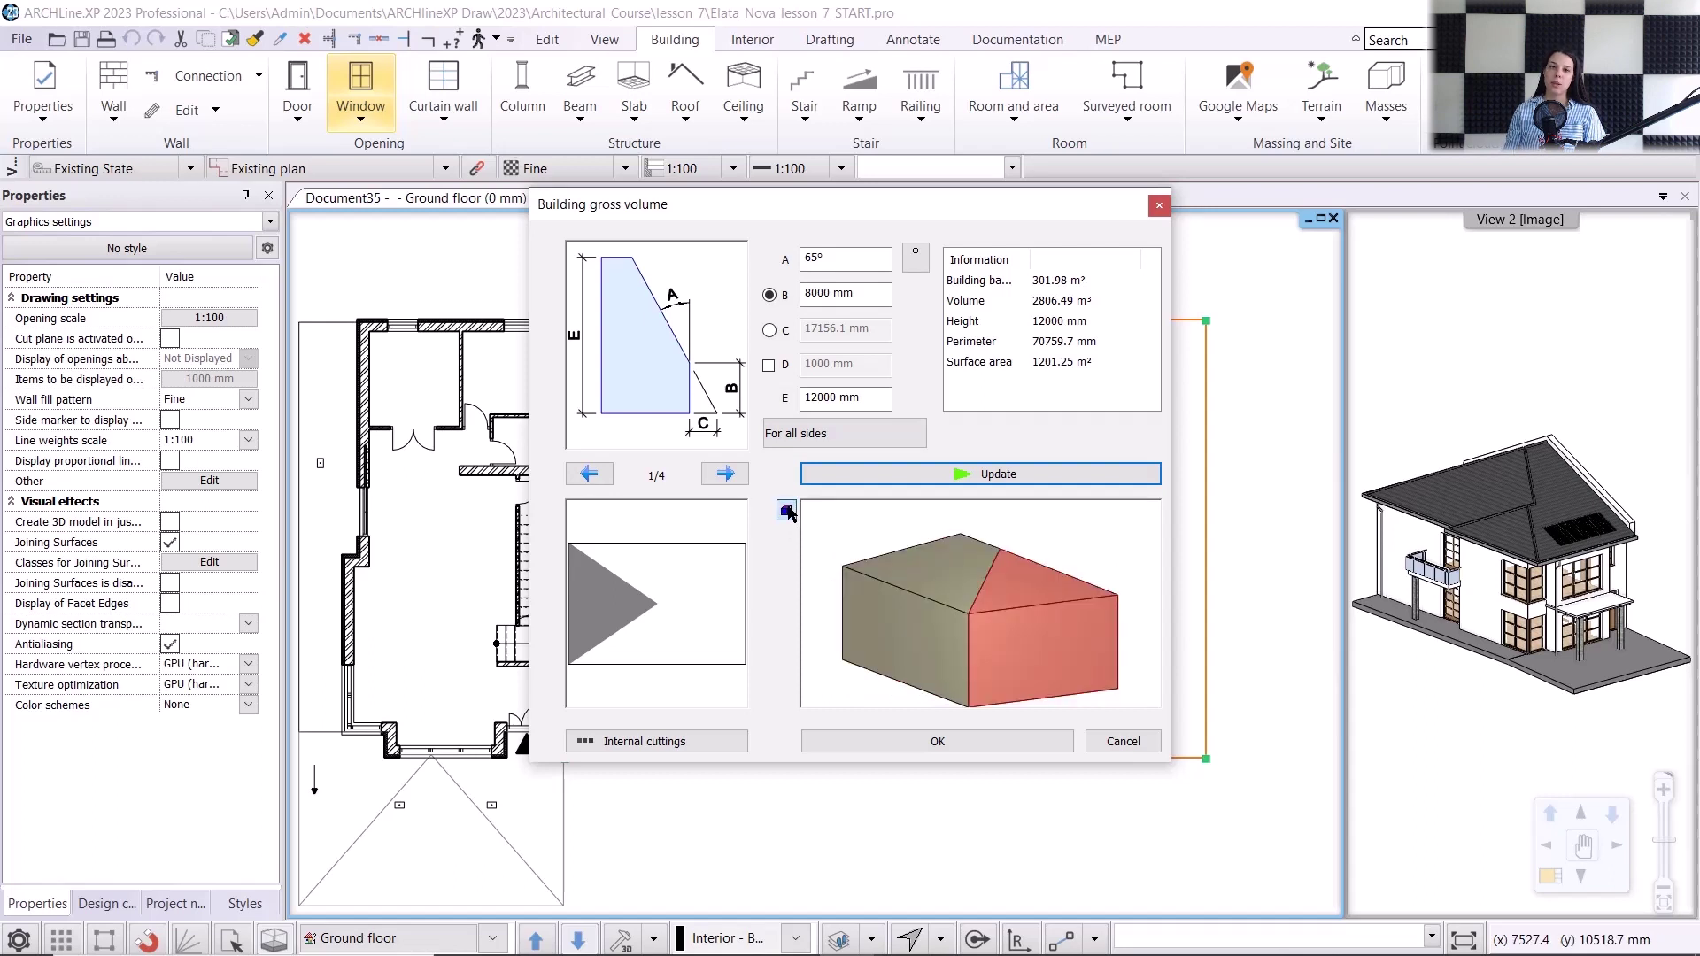
left_click(787, 511)
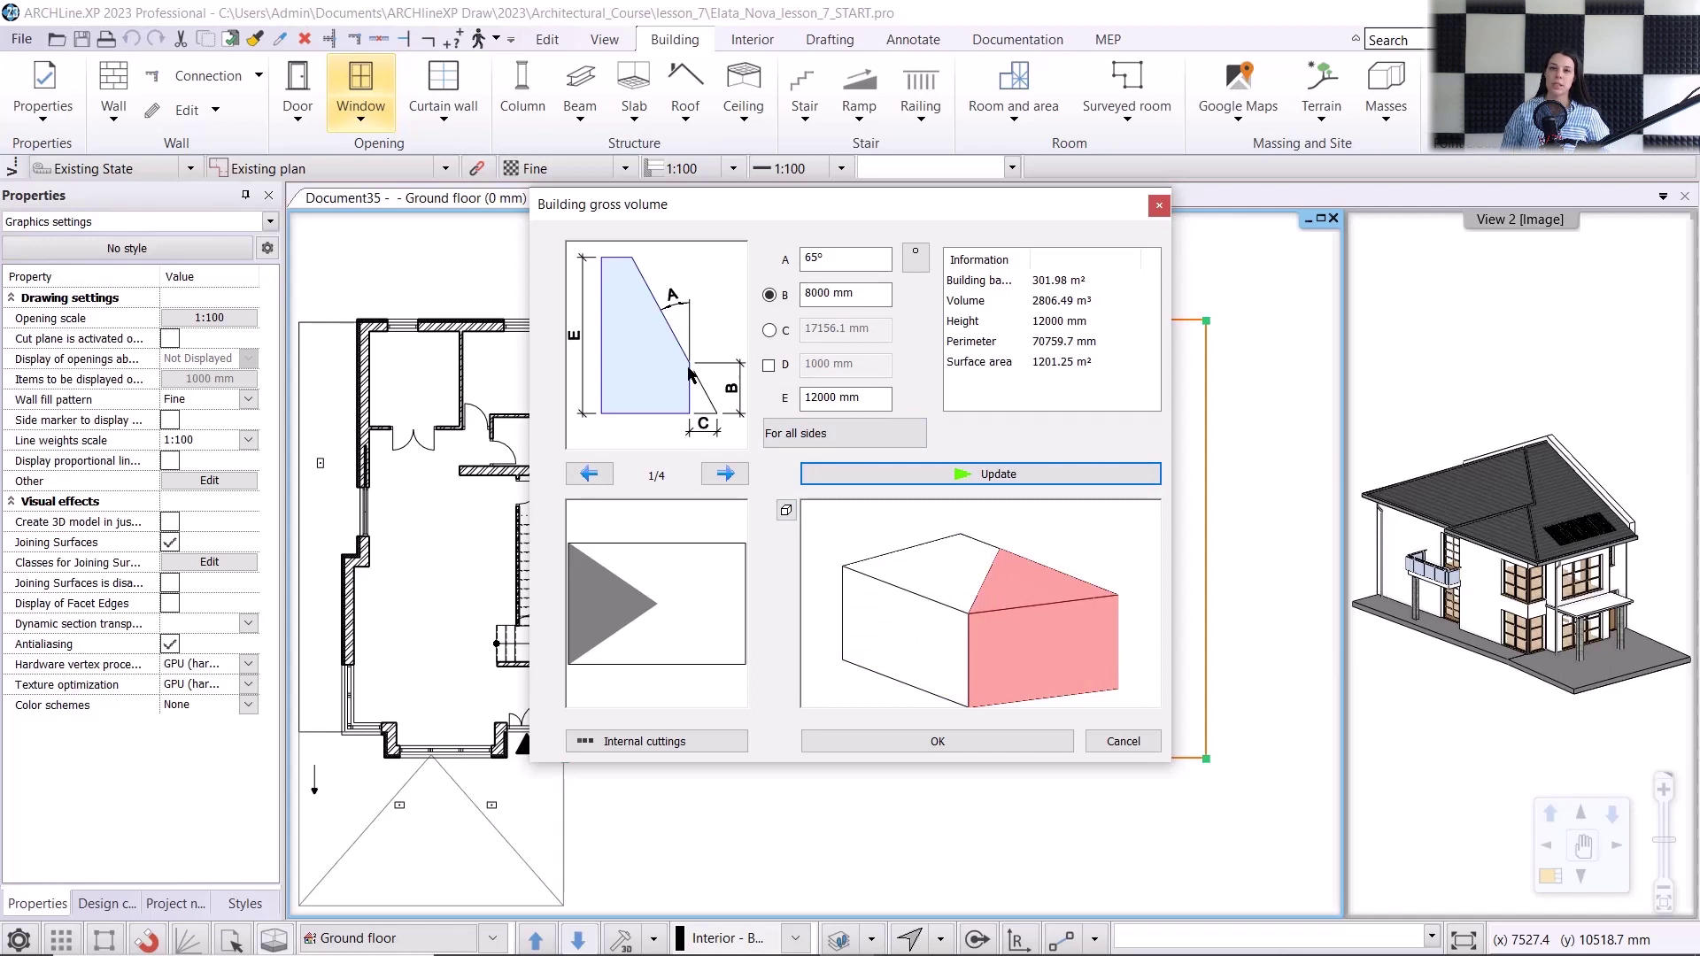
- Set height B to 6500 mm for all sides of the building gross volume
left_click(846, 294)
type("6500")
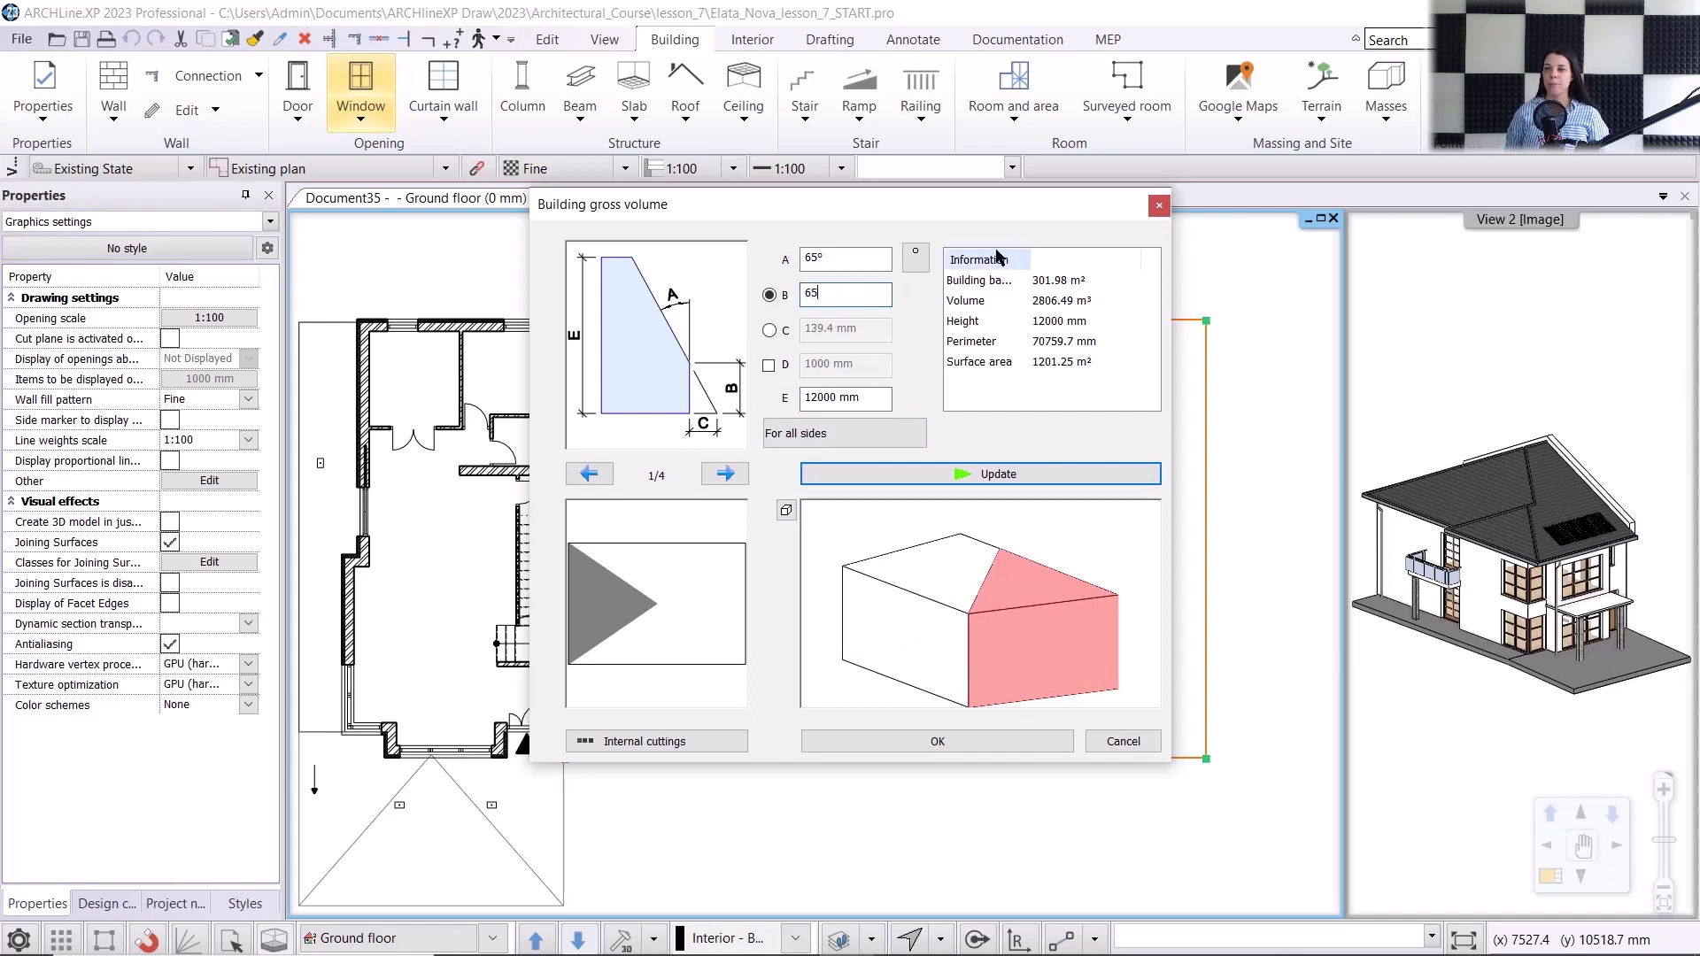
left_click(853, 432)
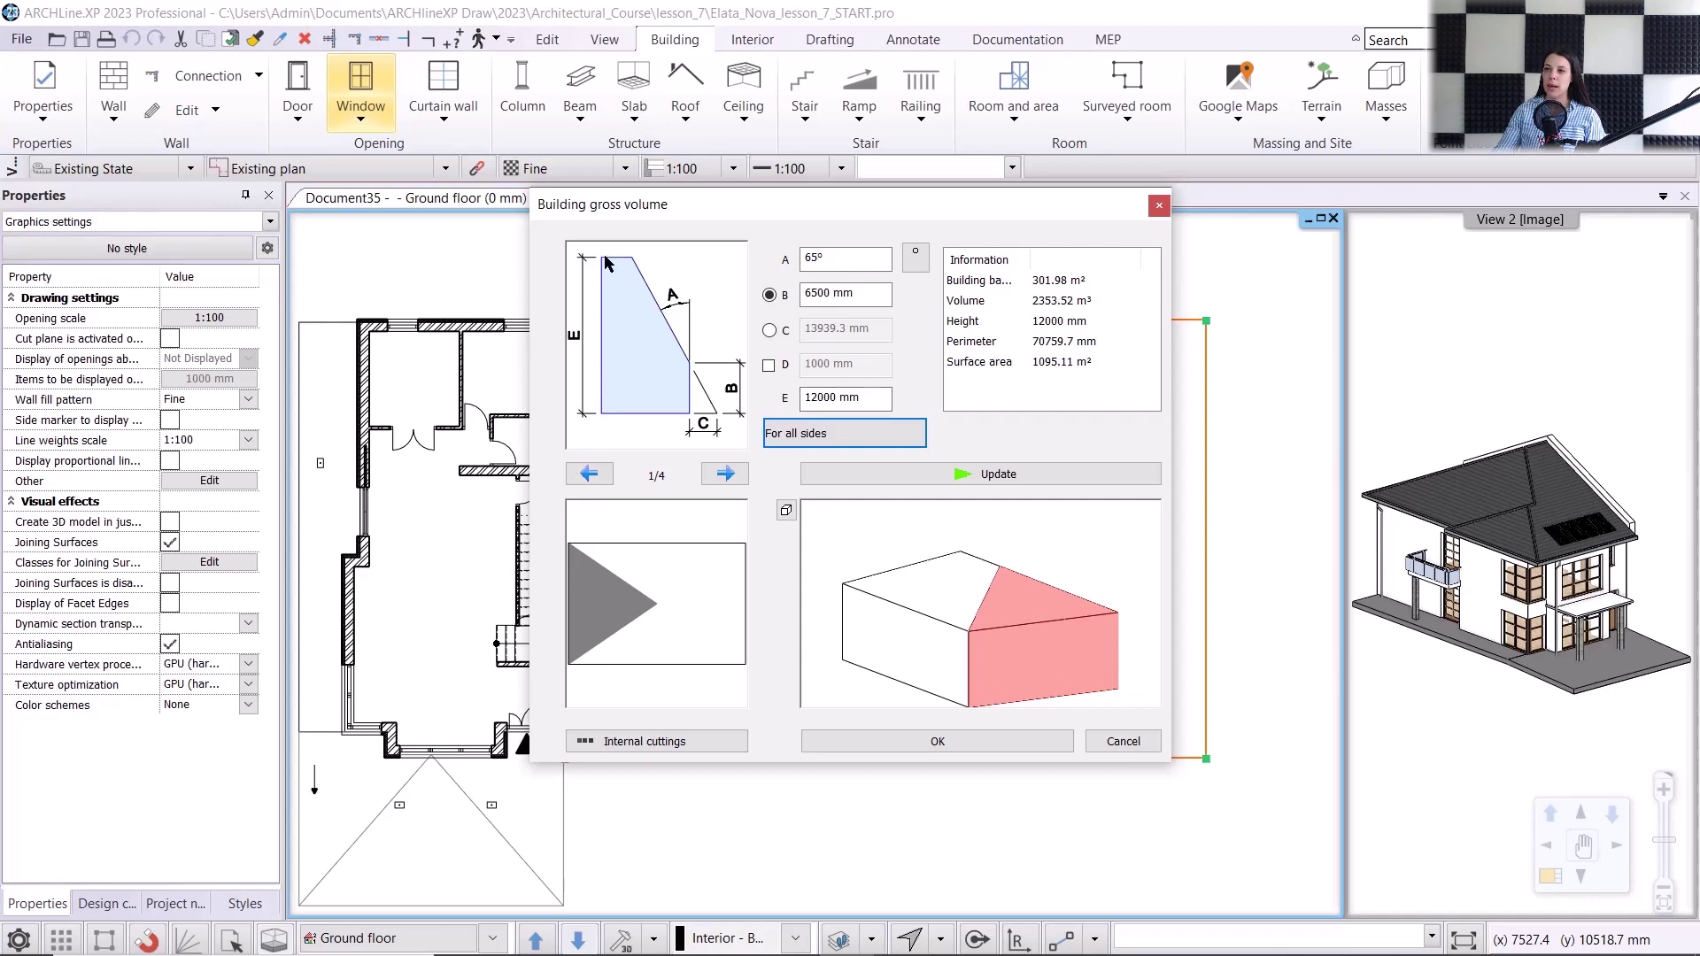
- Set the total height E of the building gross volume to 10000 mm
left_click(829, 398)
type("10000")
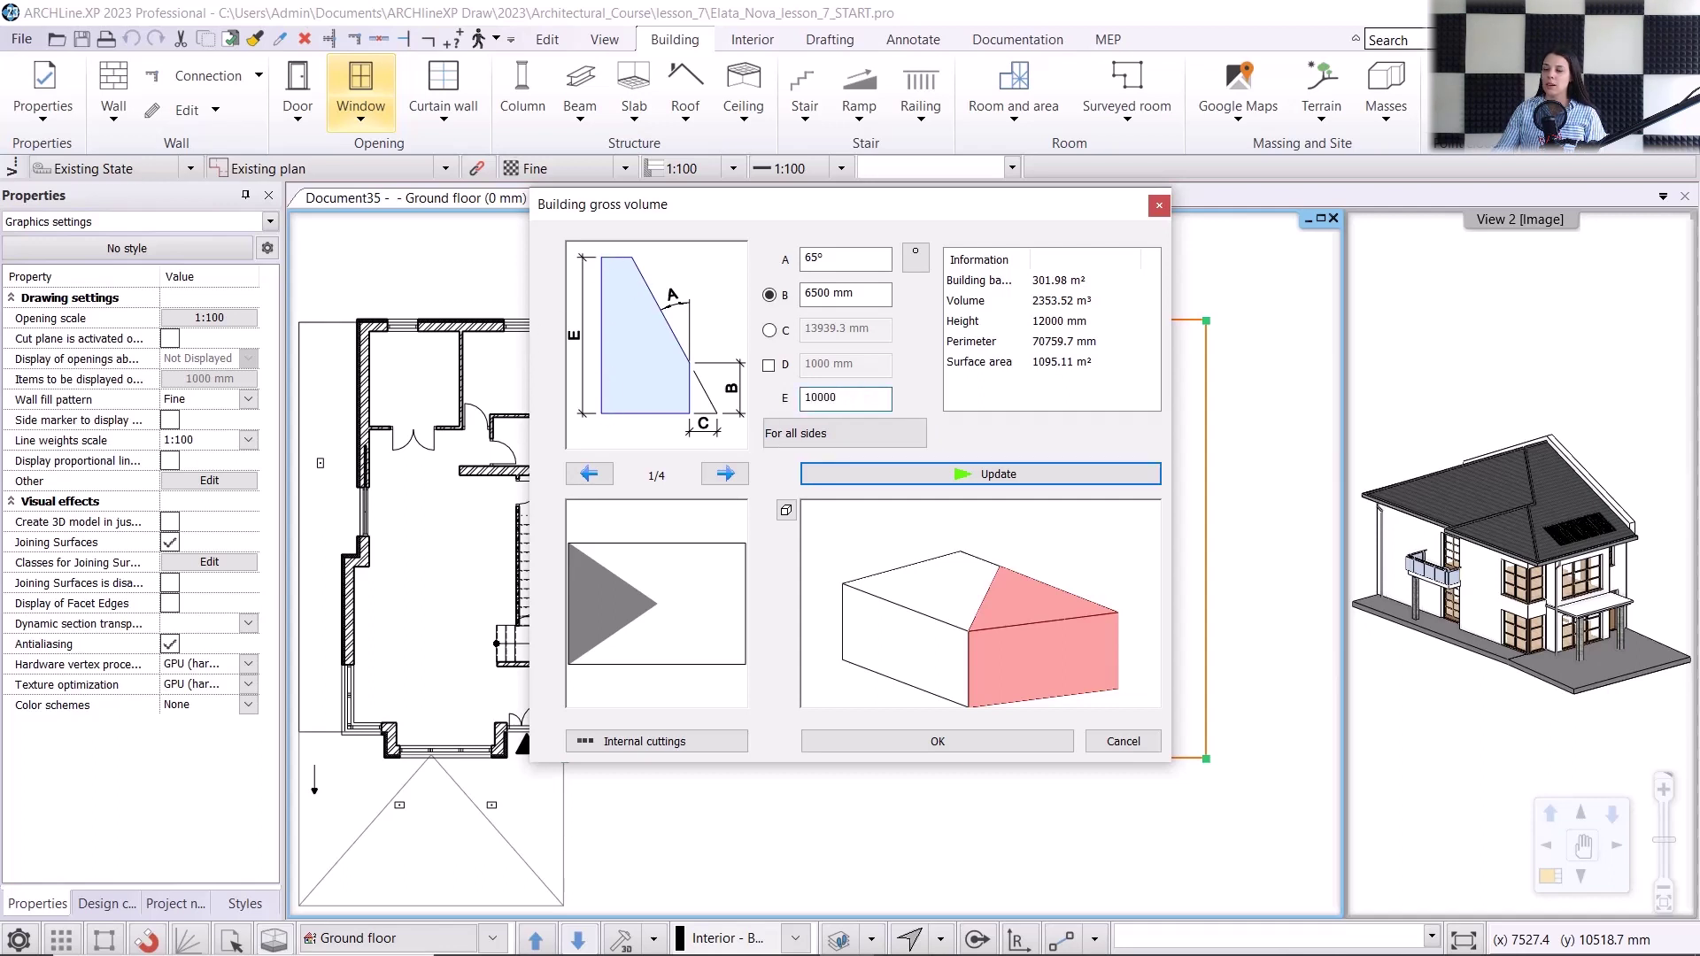
key("Tab")
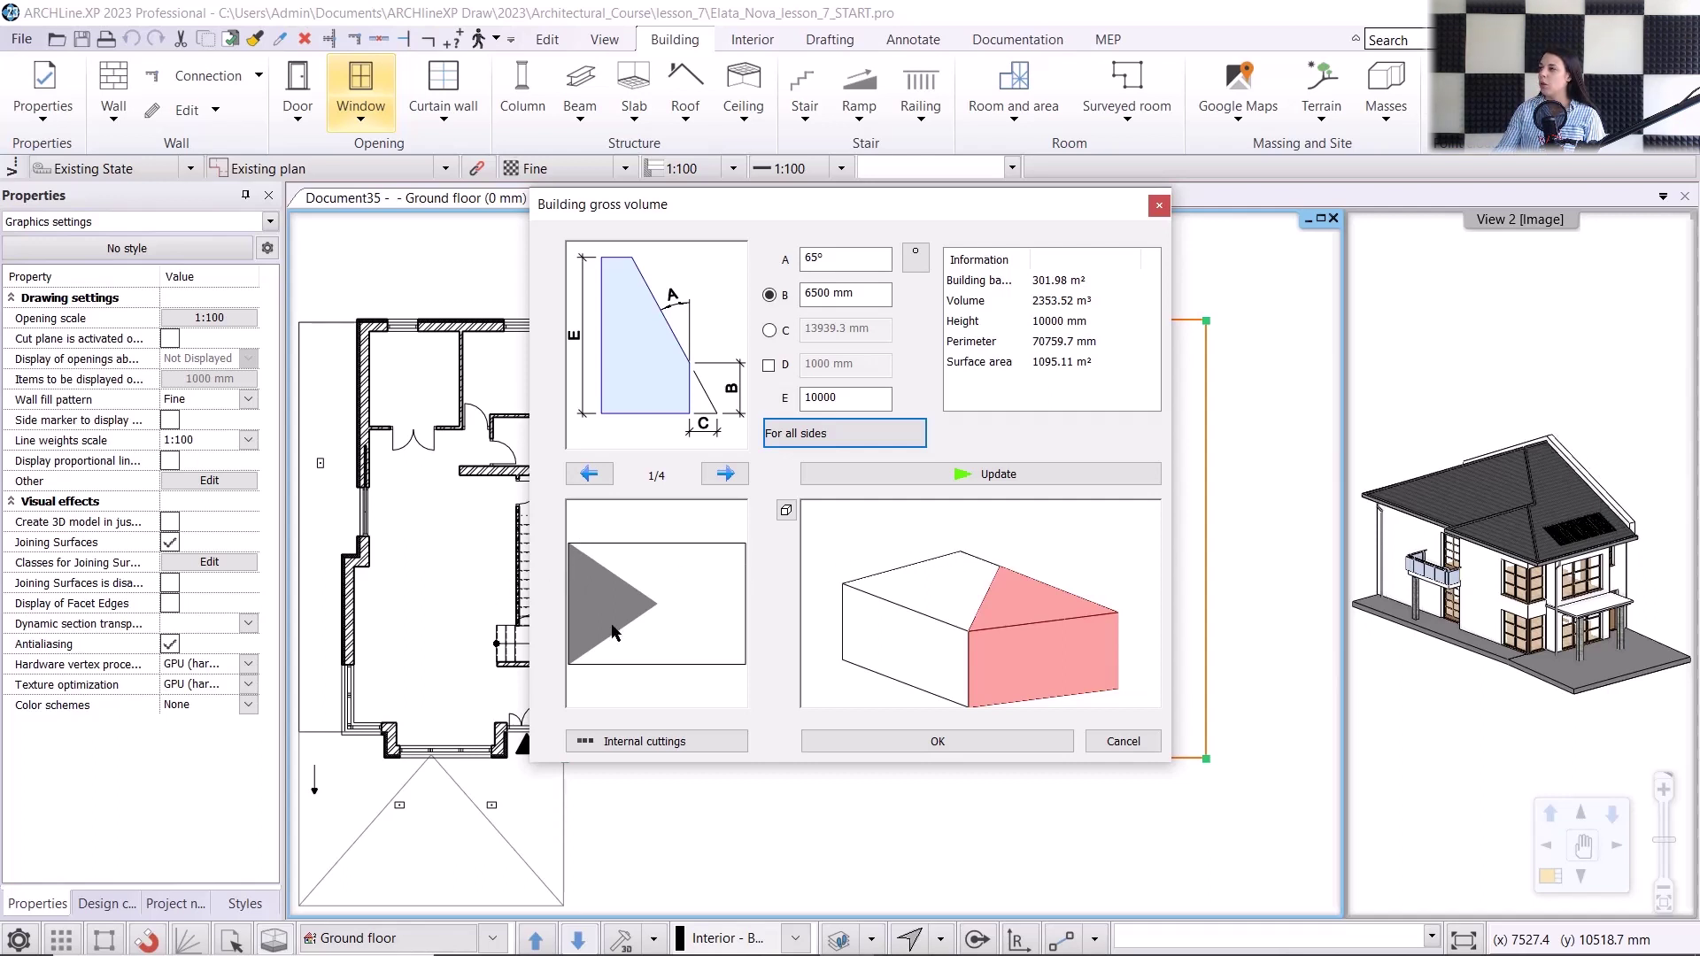
- Set angle A to 0° for side 1 of the building gross volume only, update the preview and create the volume
left_click(726, 476)
left_click(726, 476)
left_click(726, 476)
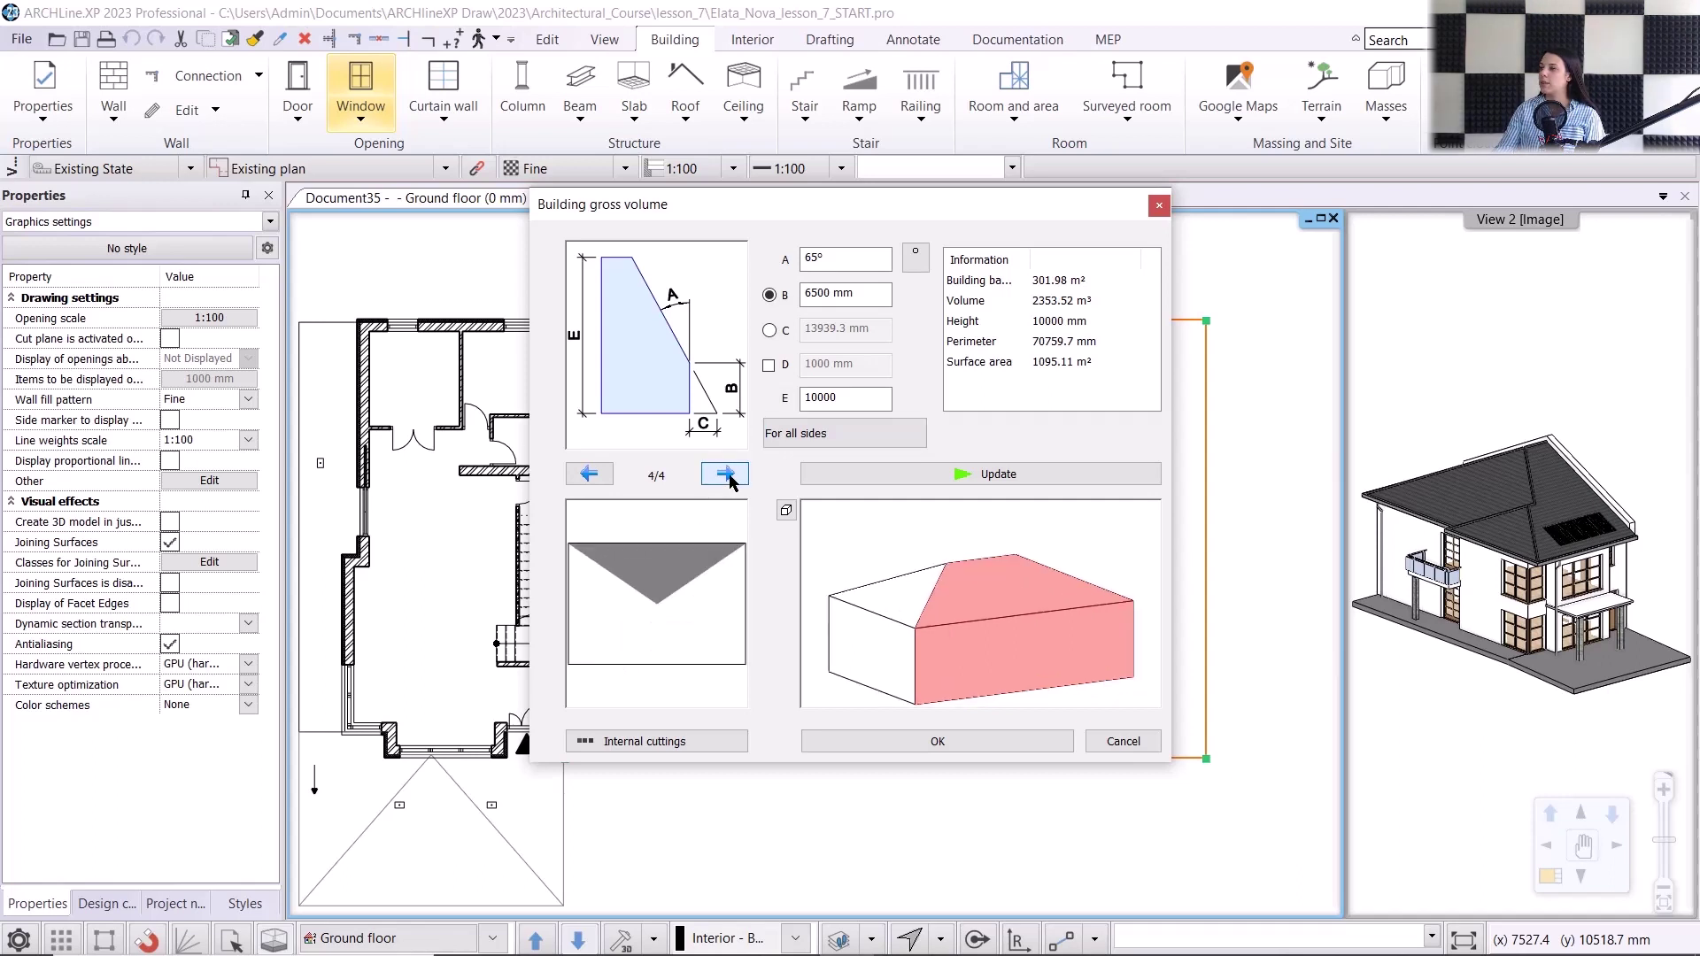
left_click(726, 475)
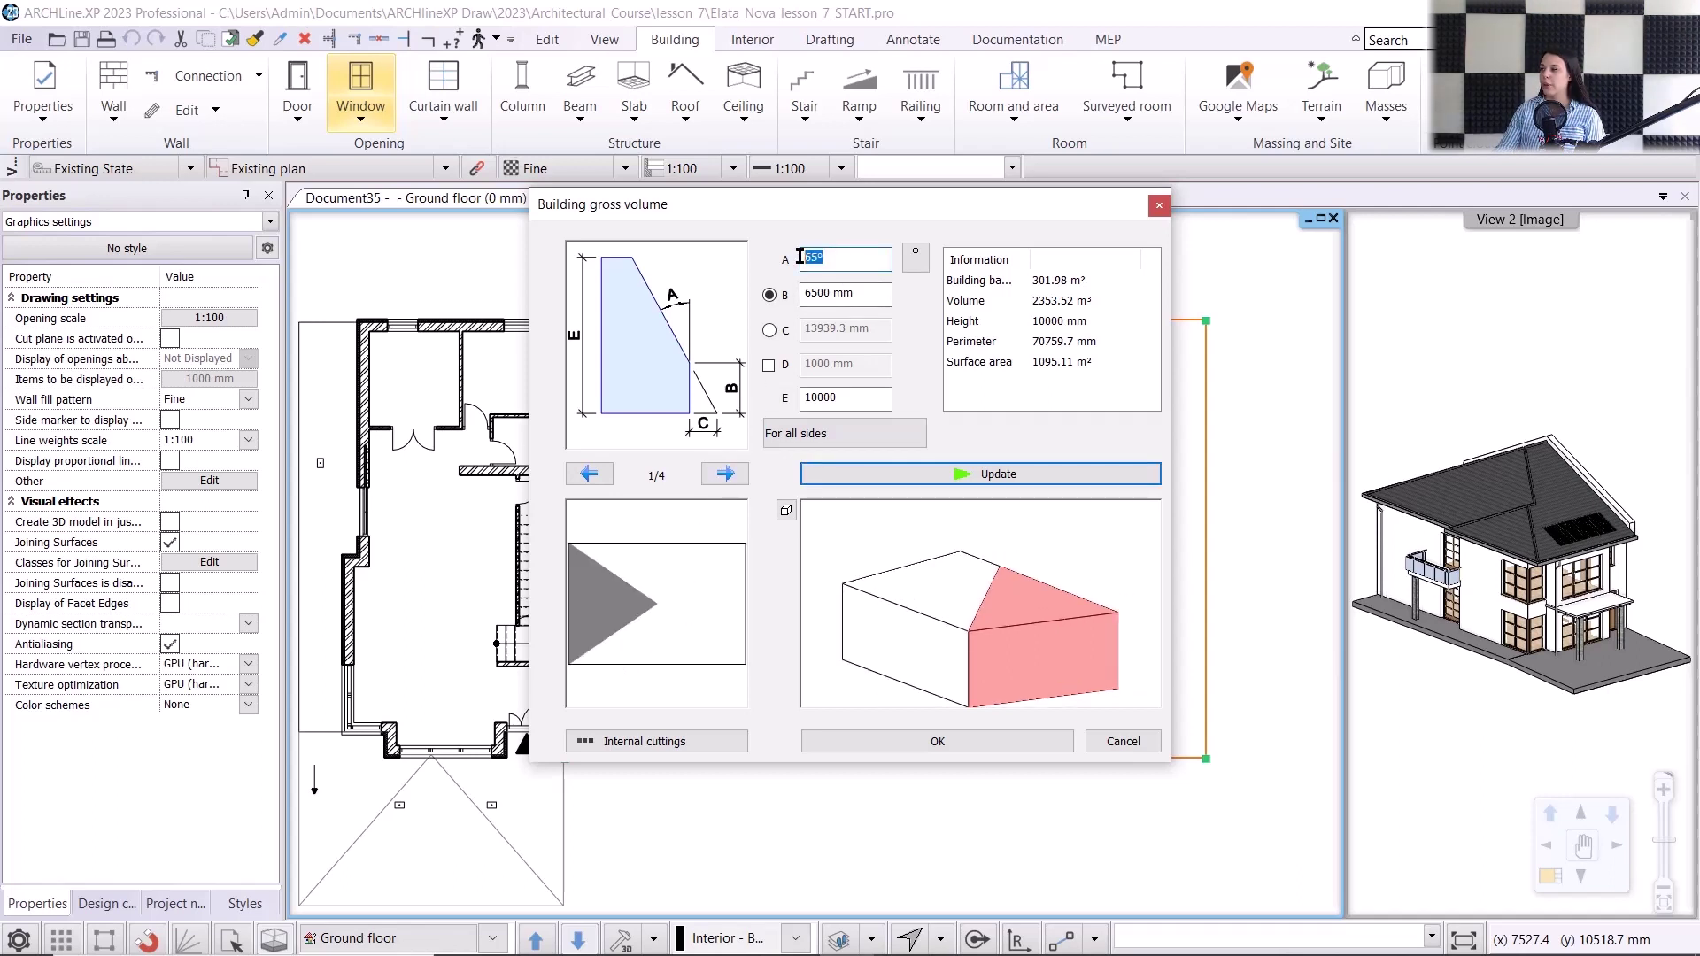
type("0")
left_click(1012, 478)
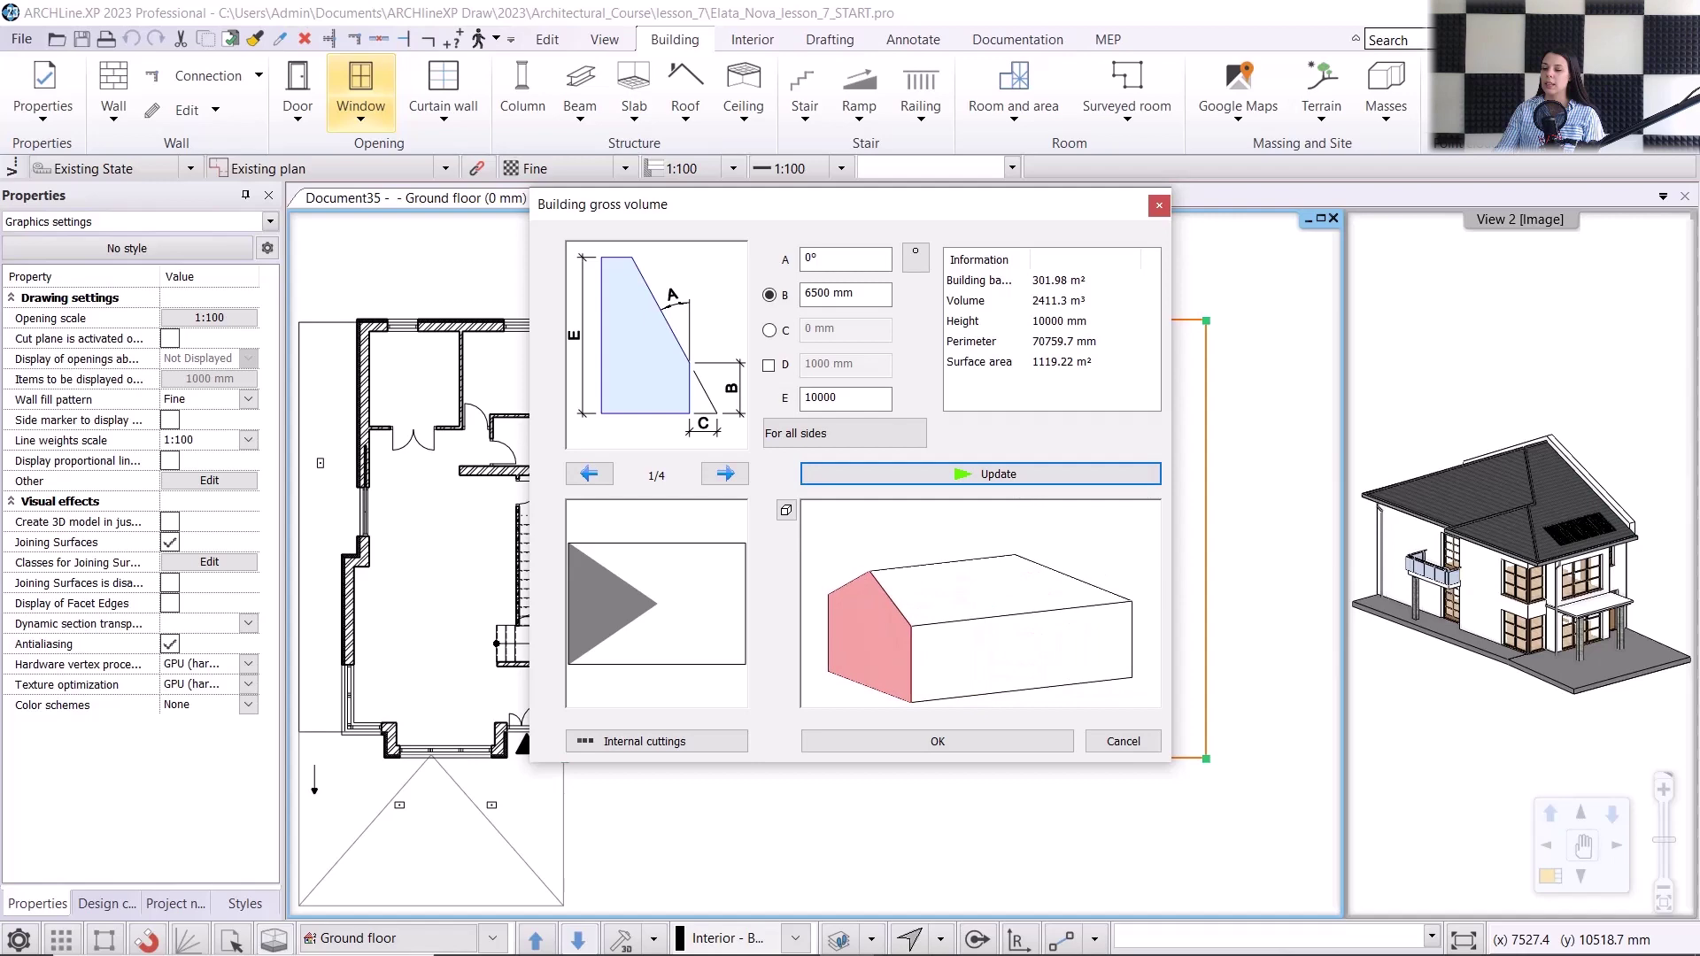
left_click(1020, 742)
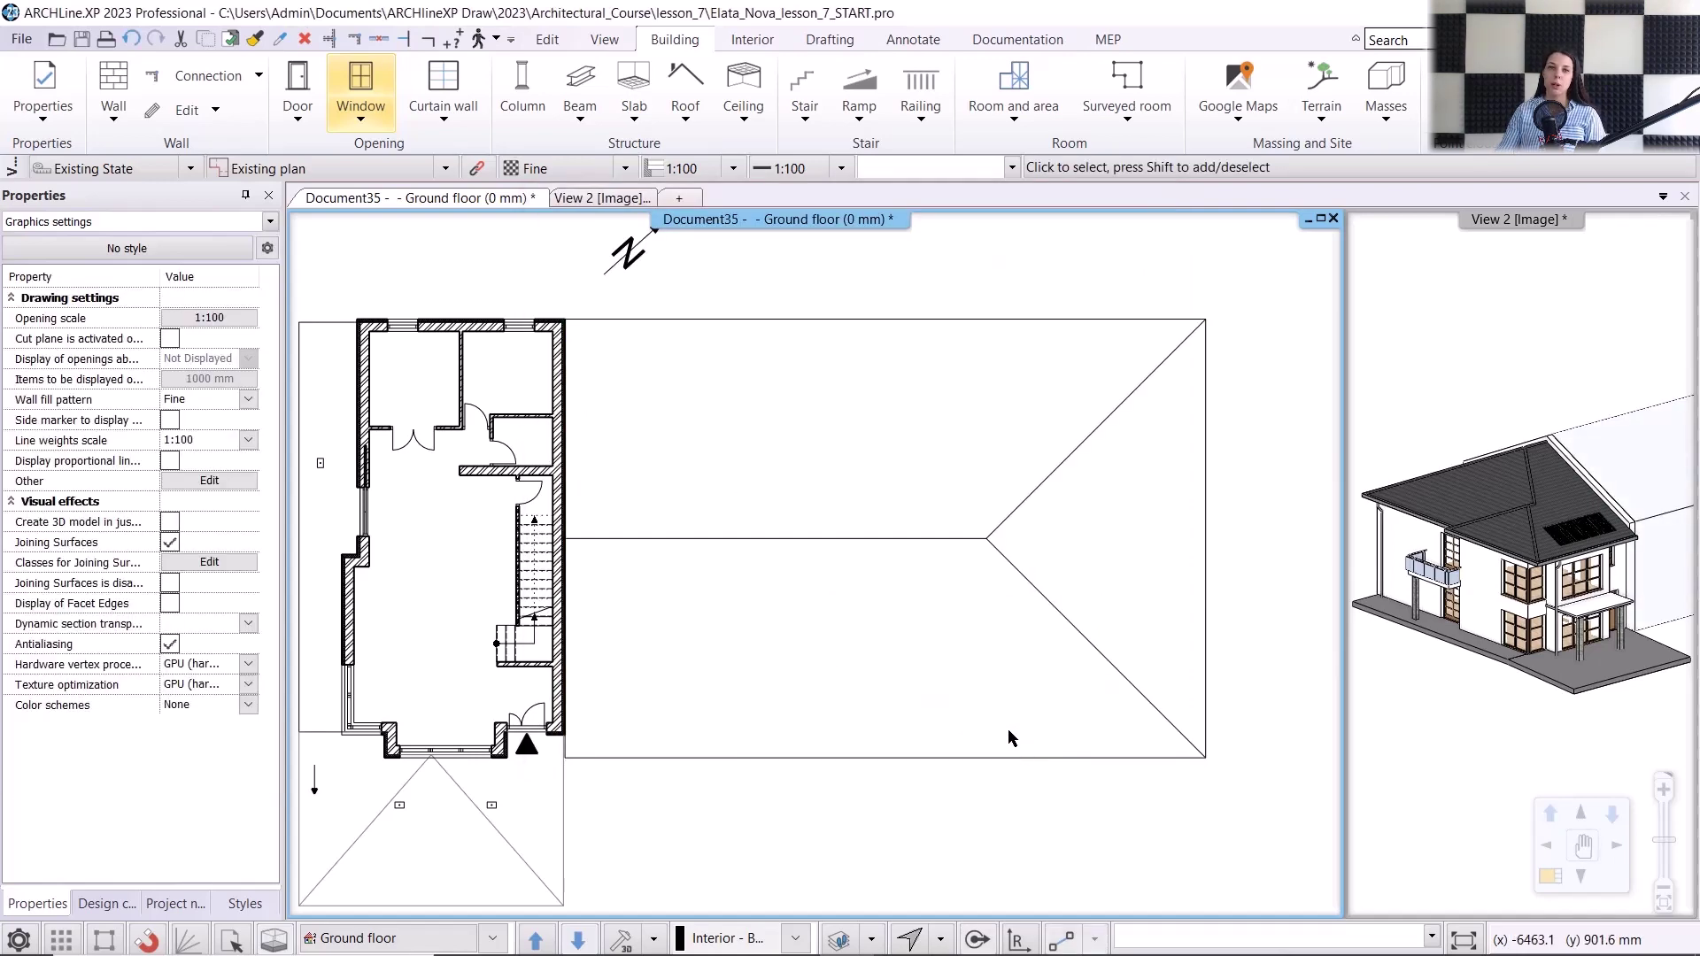
- In the 3D view, replace the building mass's material with Grey from a library search for "grey" and check the model
left_click(577, 199)
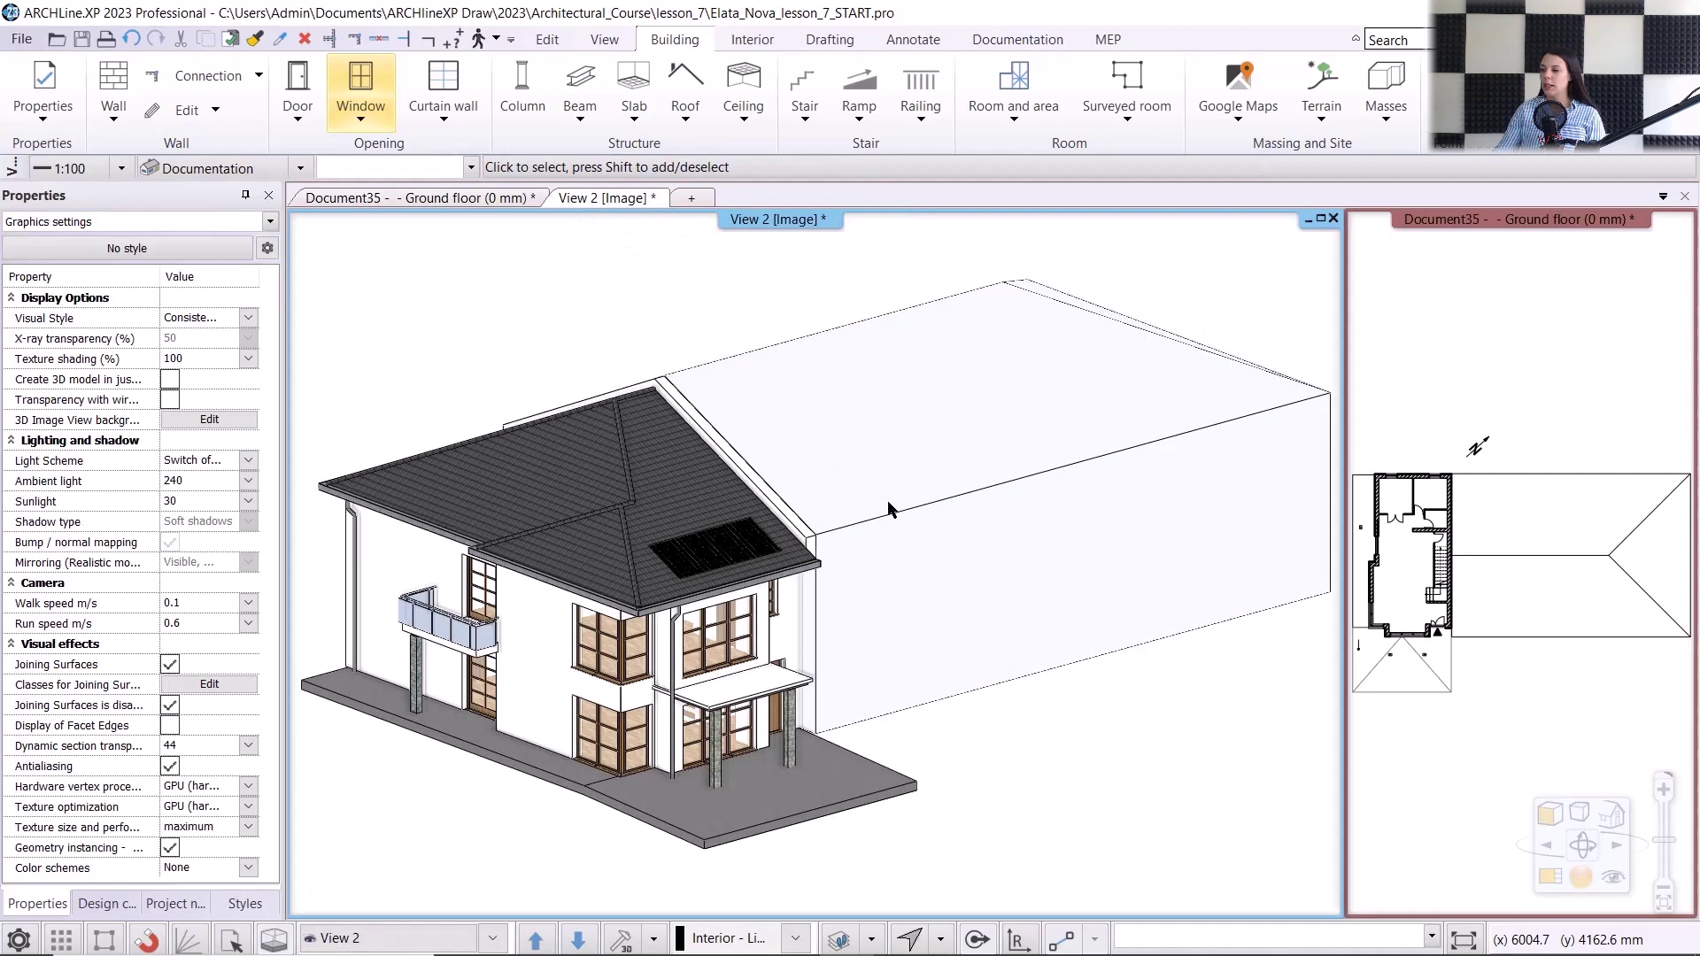
left_click(887, 503)
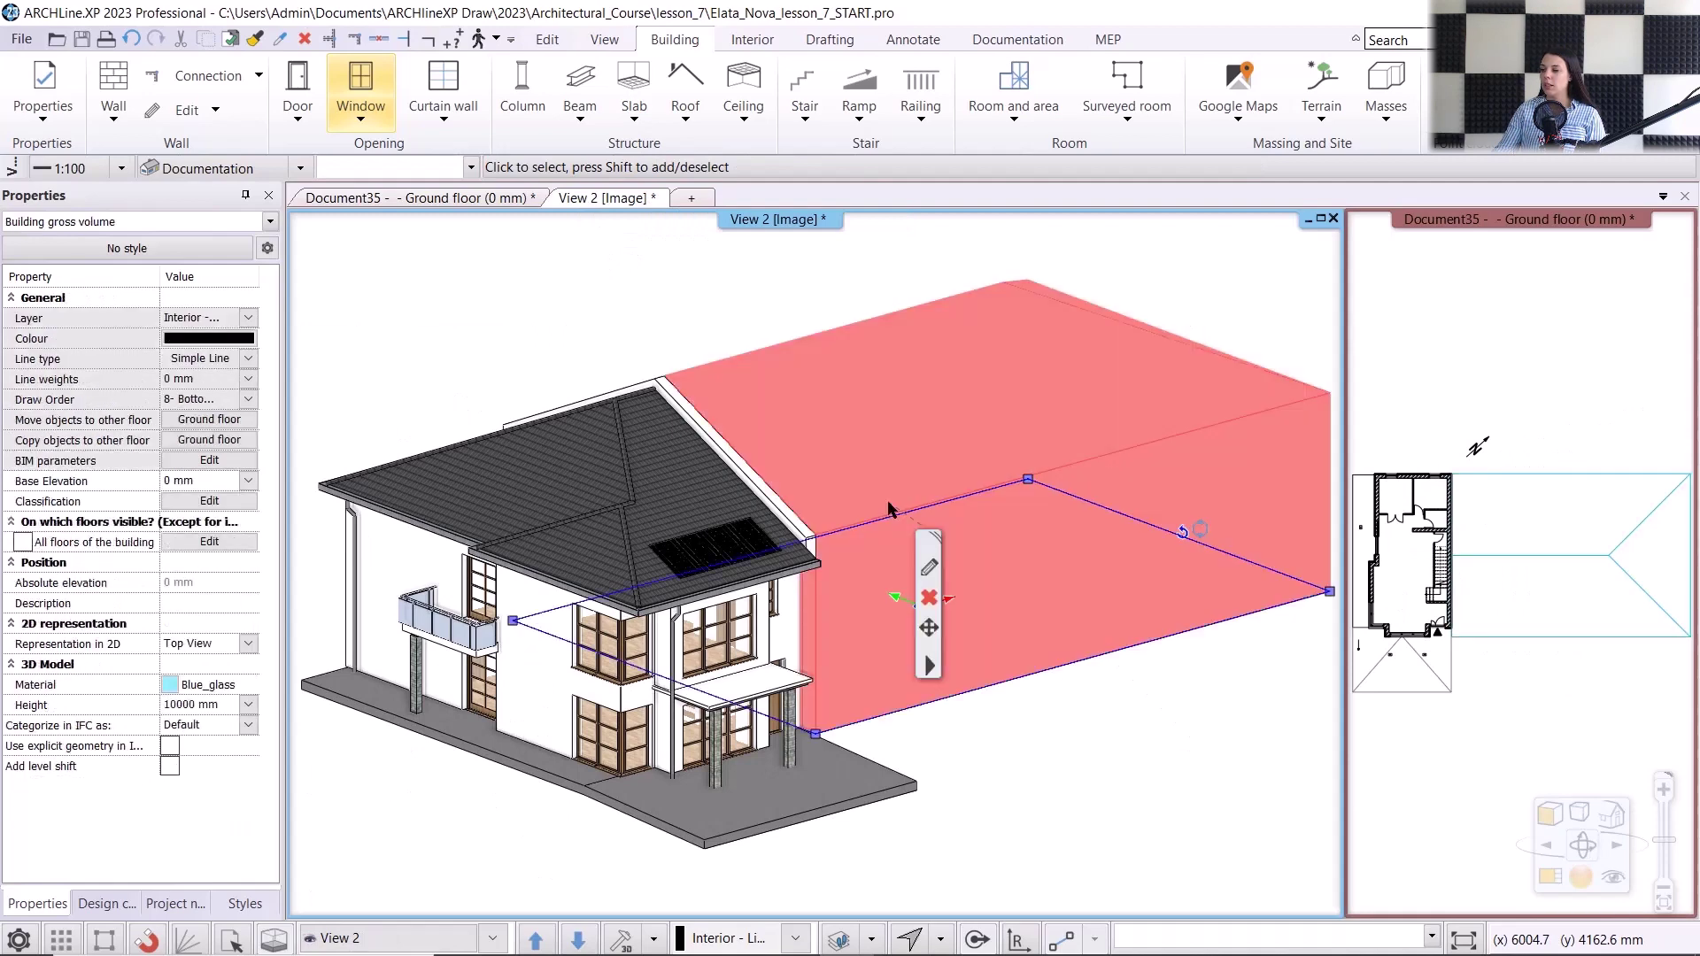
left_click(230, 690)
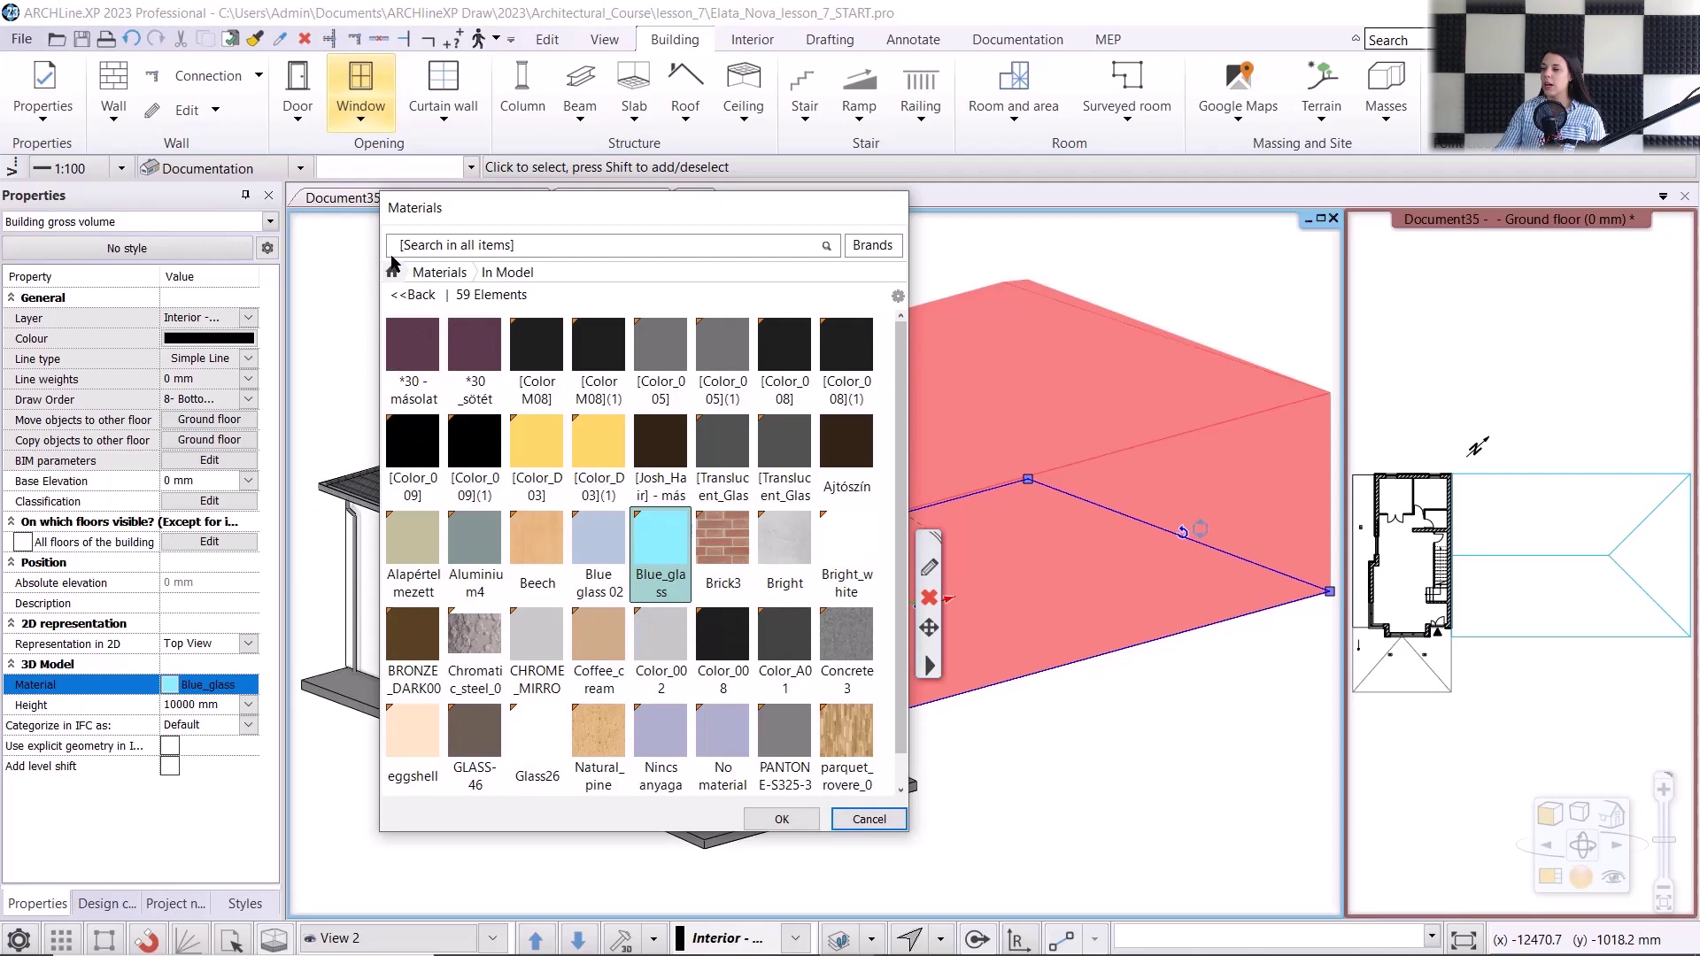
left_click(404, 278)
left_click(446, 255)
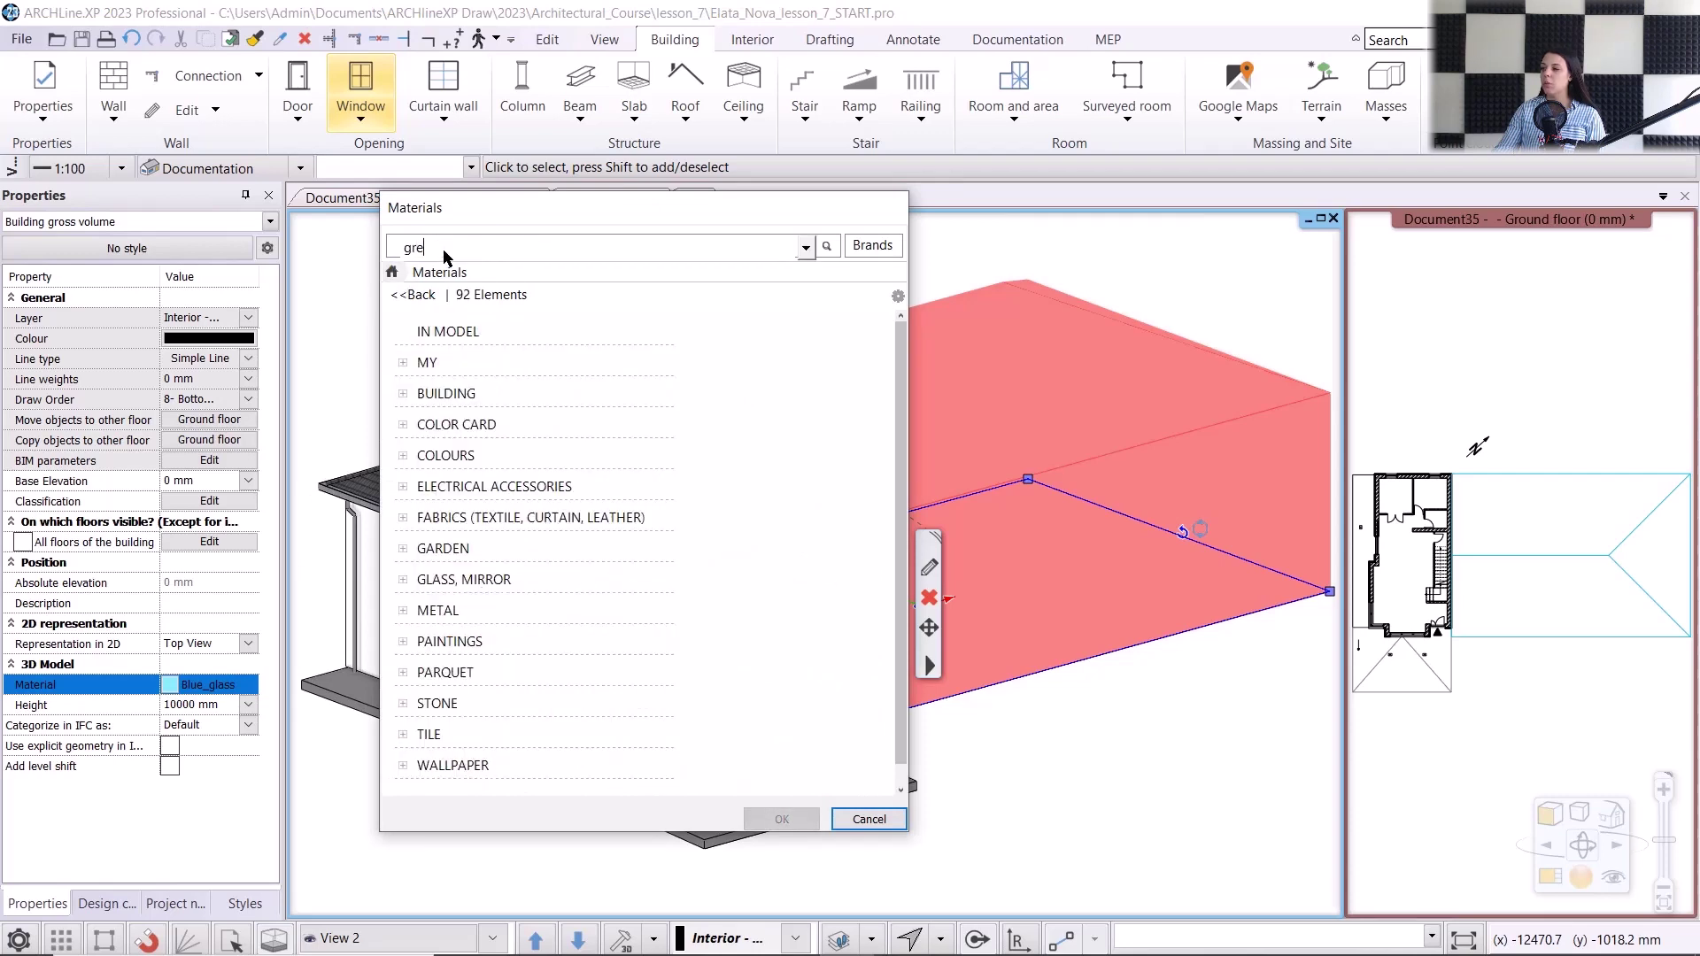
type("grey")
key("Return")
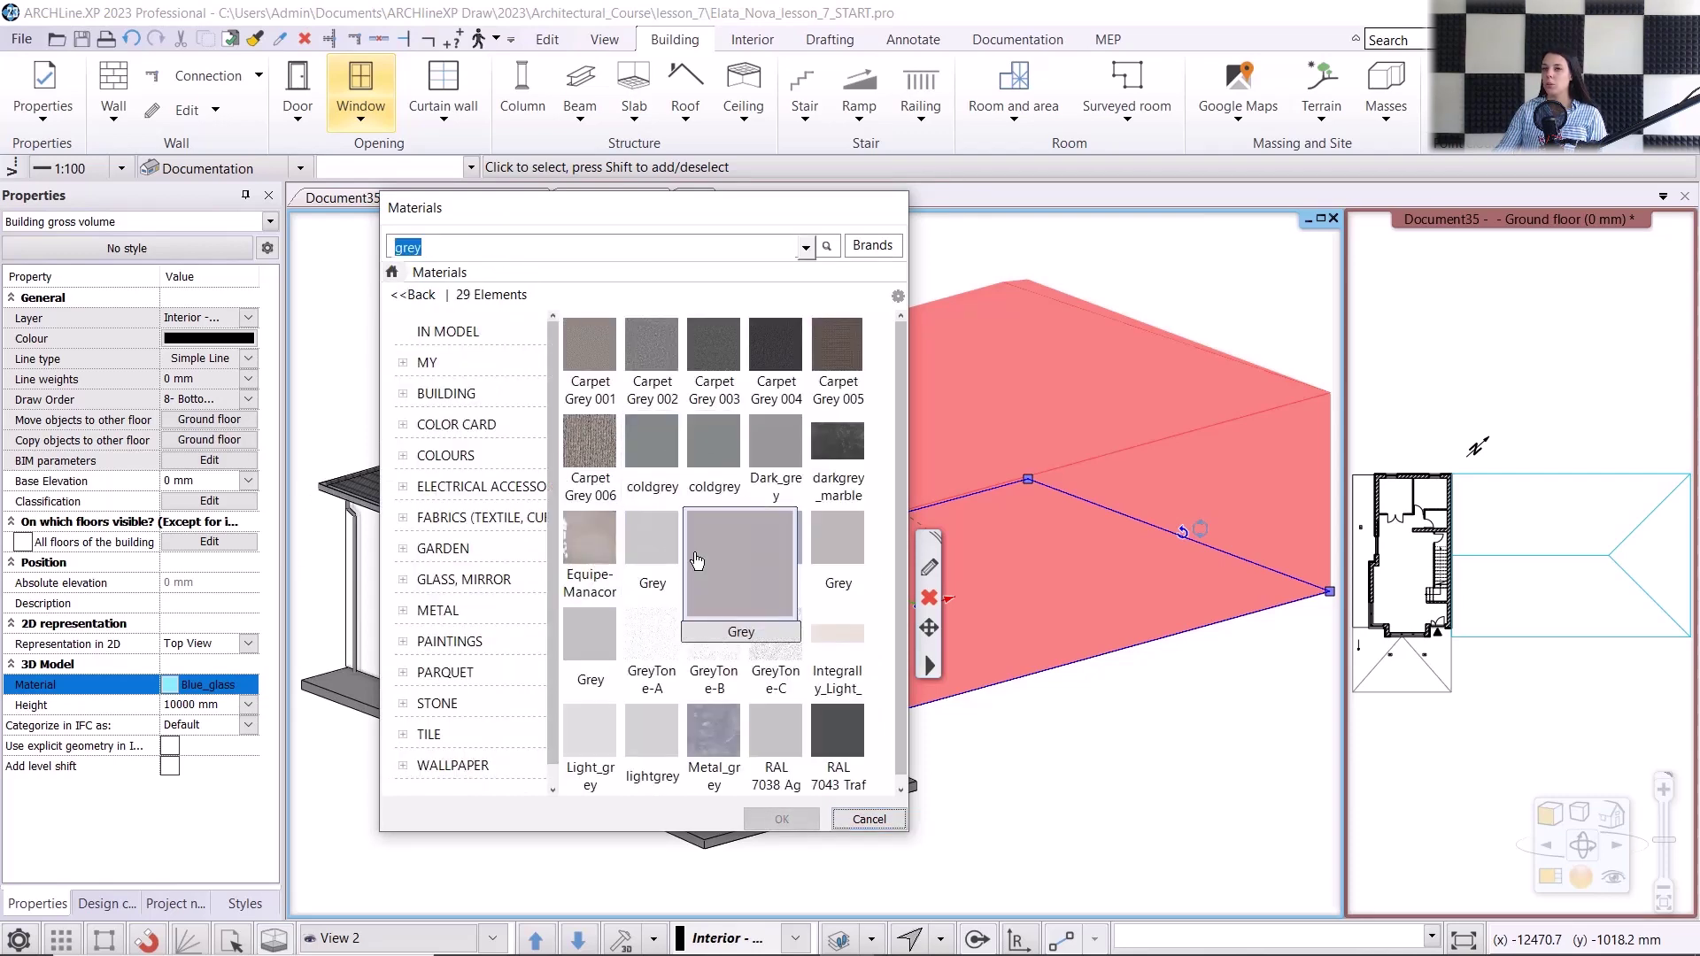
left_click(803, 584)
left_click(781, 818)
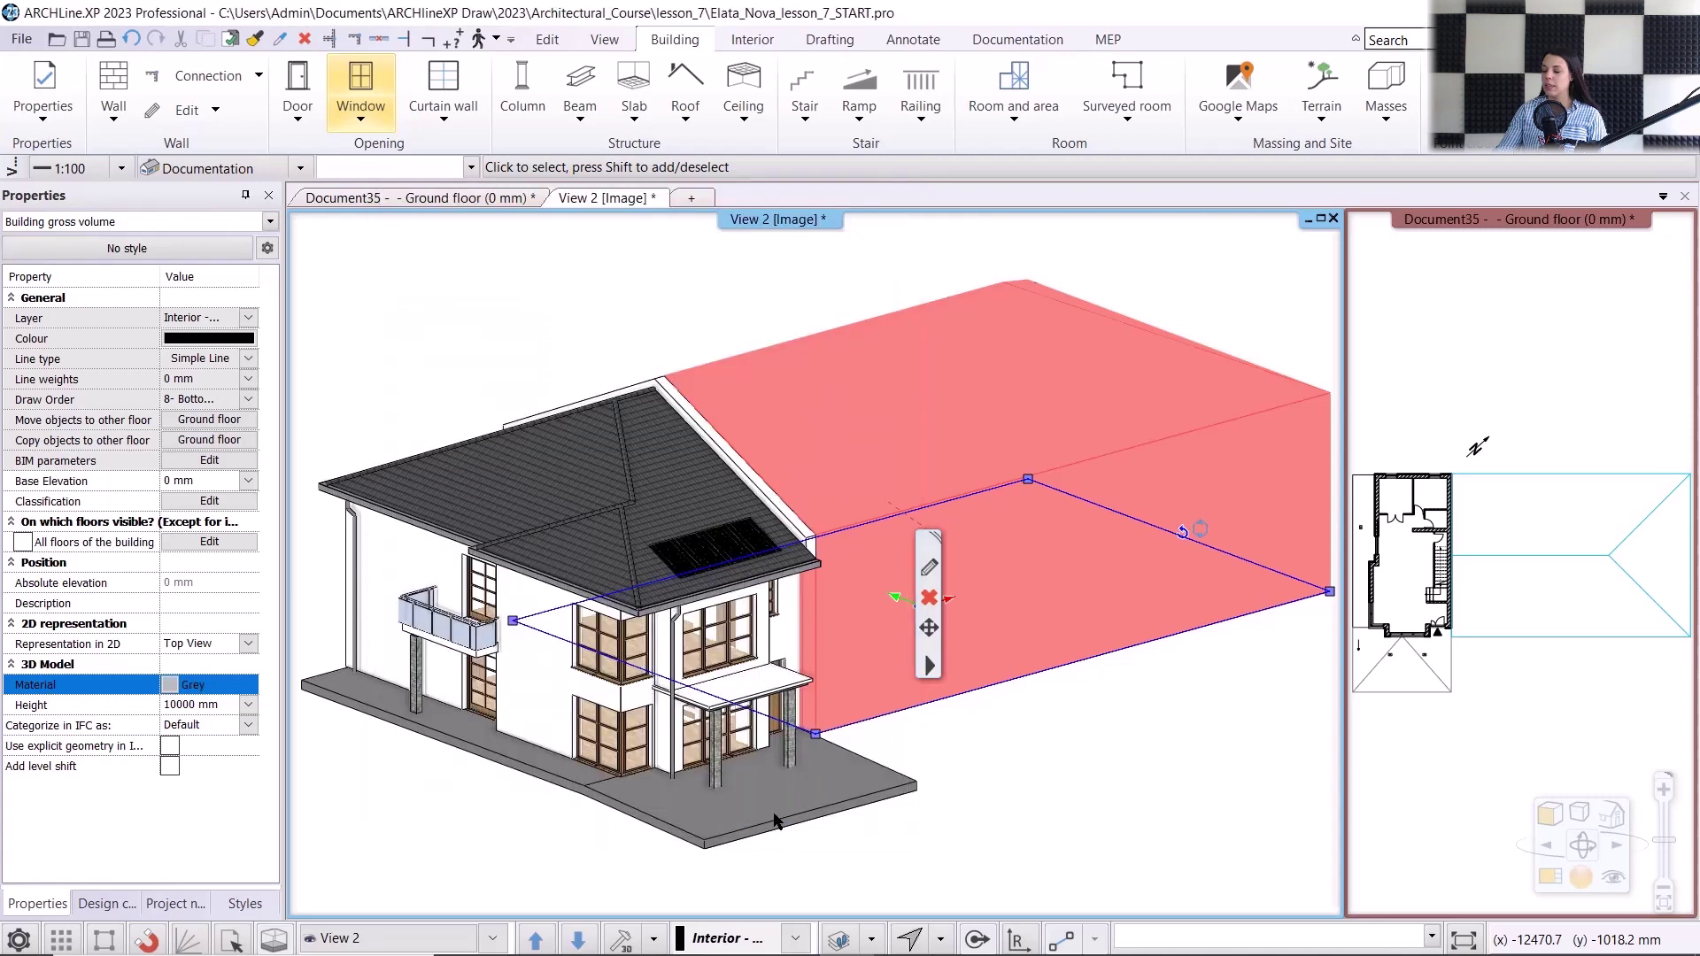
left_click(956, 830)
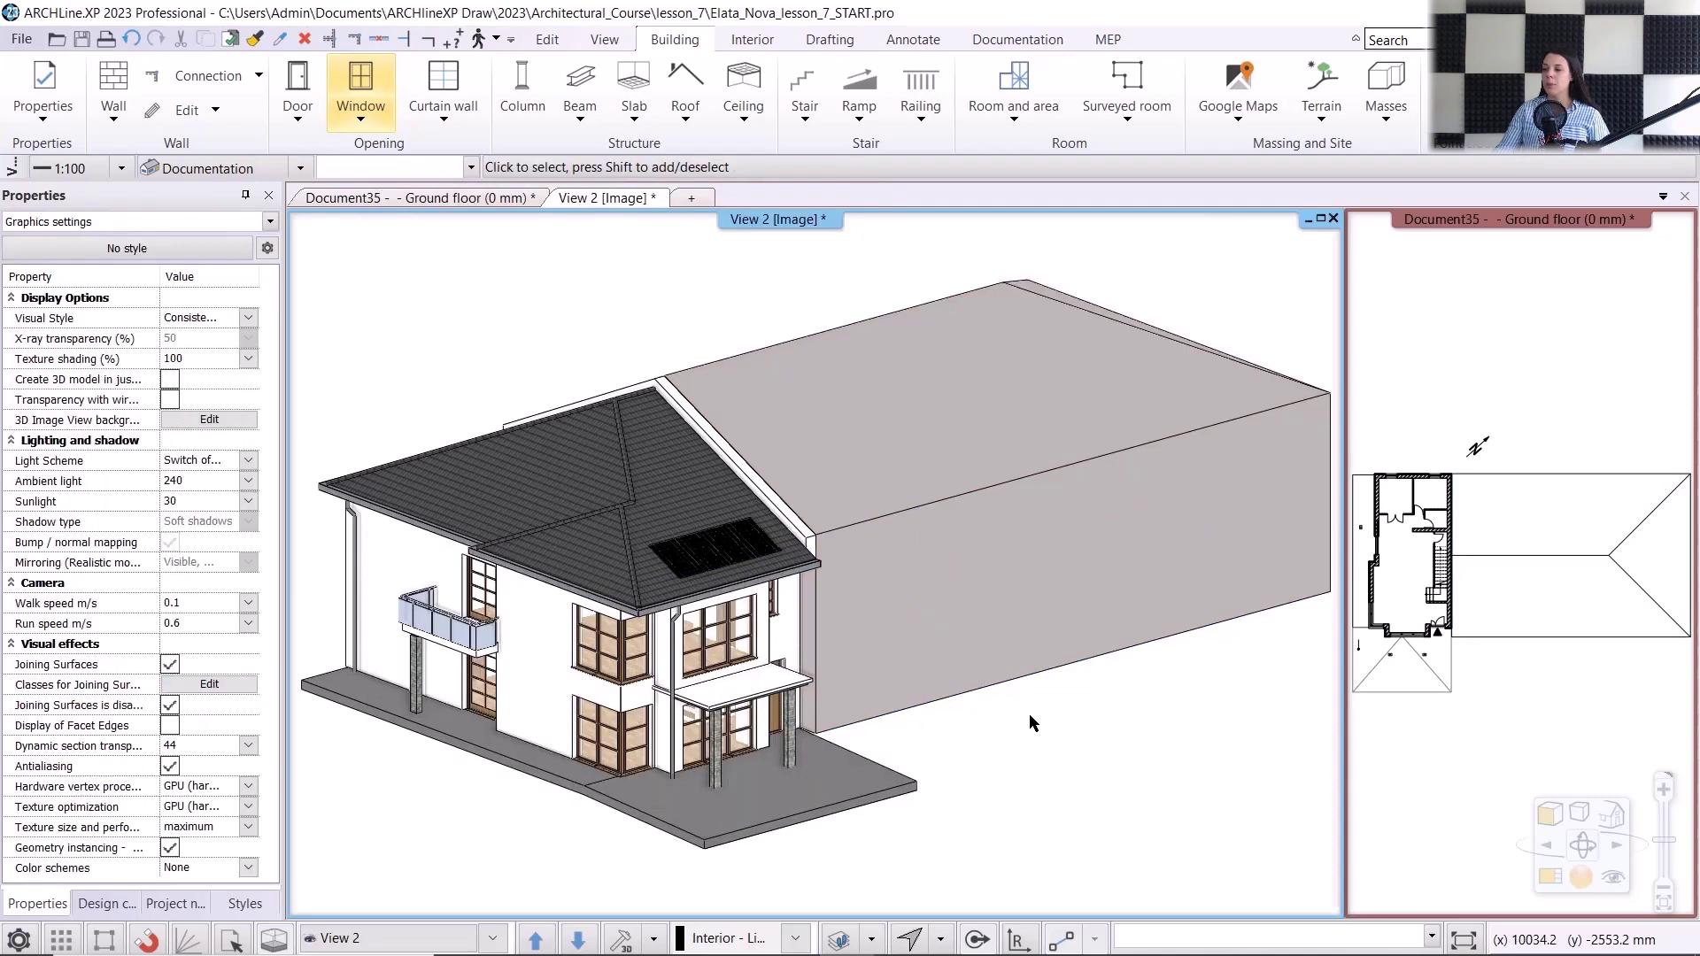
middle_click_drag(1029, 714, 717, 705)
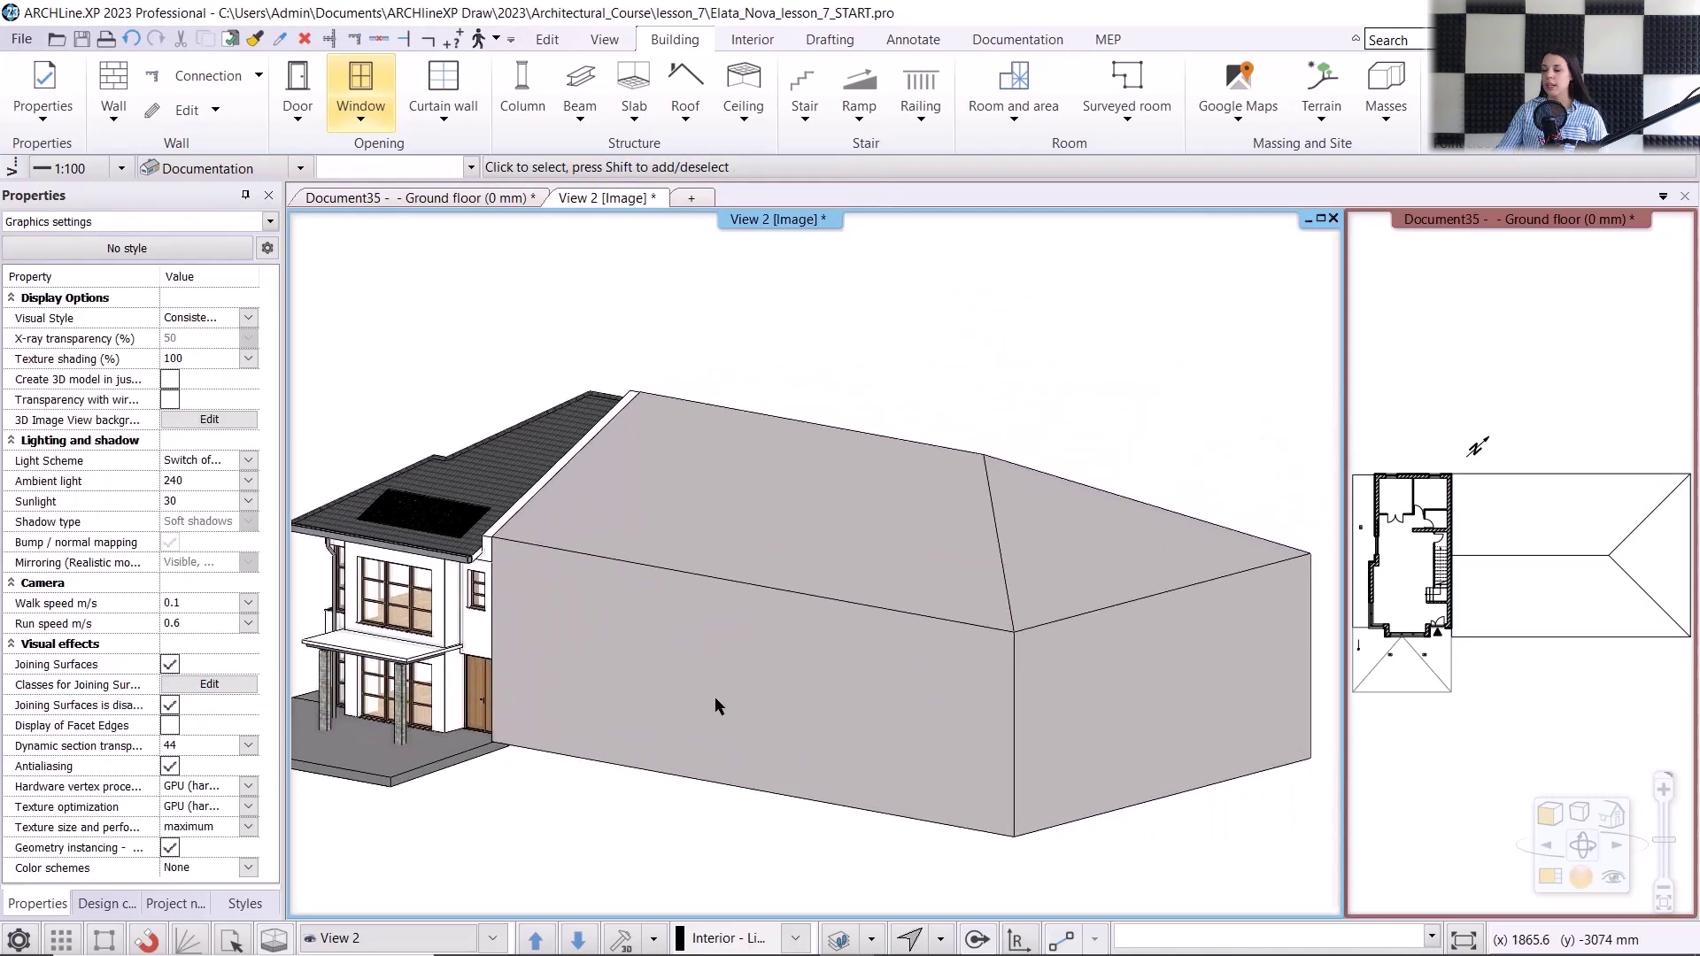
- On the ground floor plan, change the building mass's line colour to the grey with index 35 in the ARCHLine.XP colour table
left_click(332, 202)
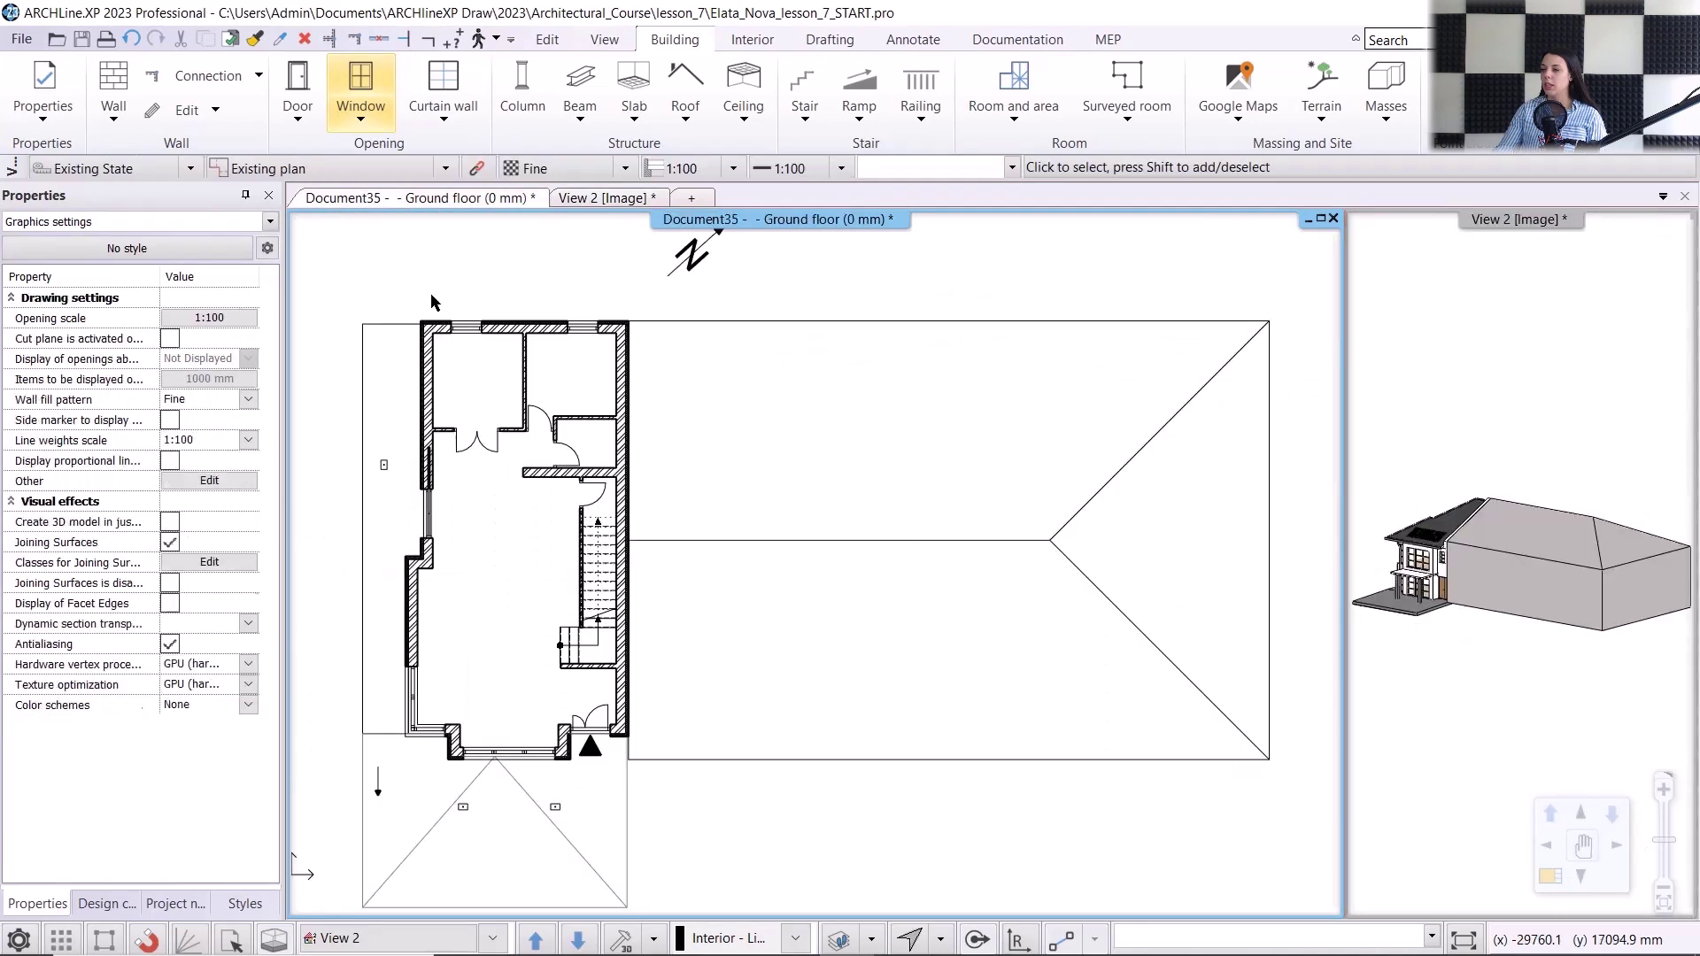
left_click(758, 527)
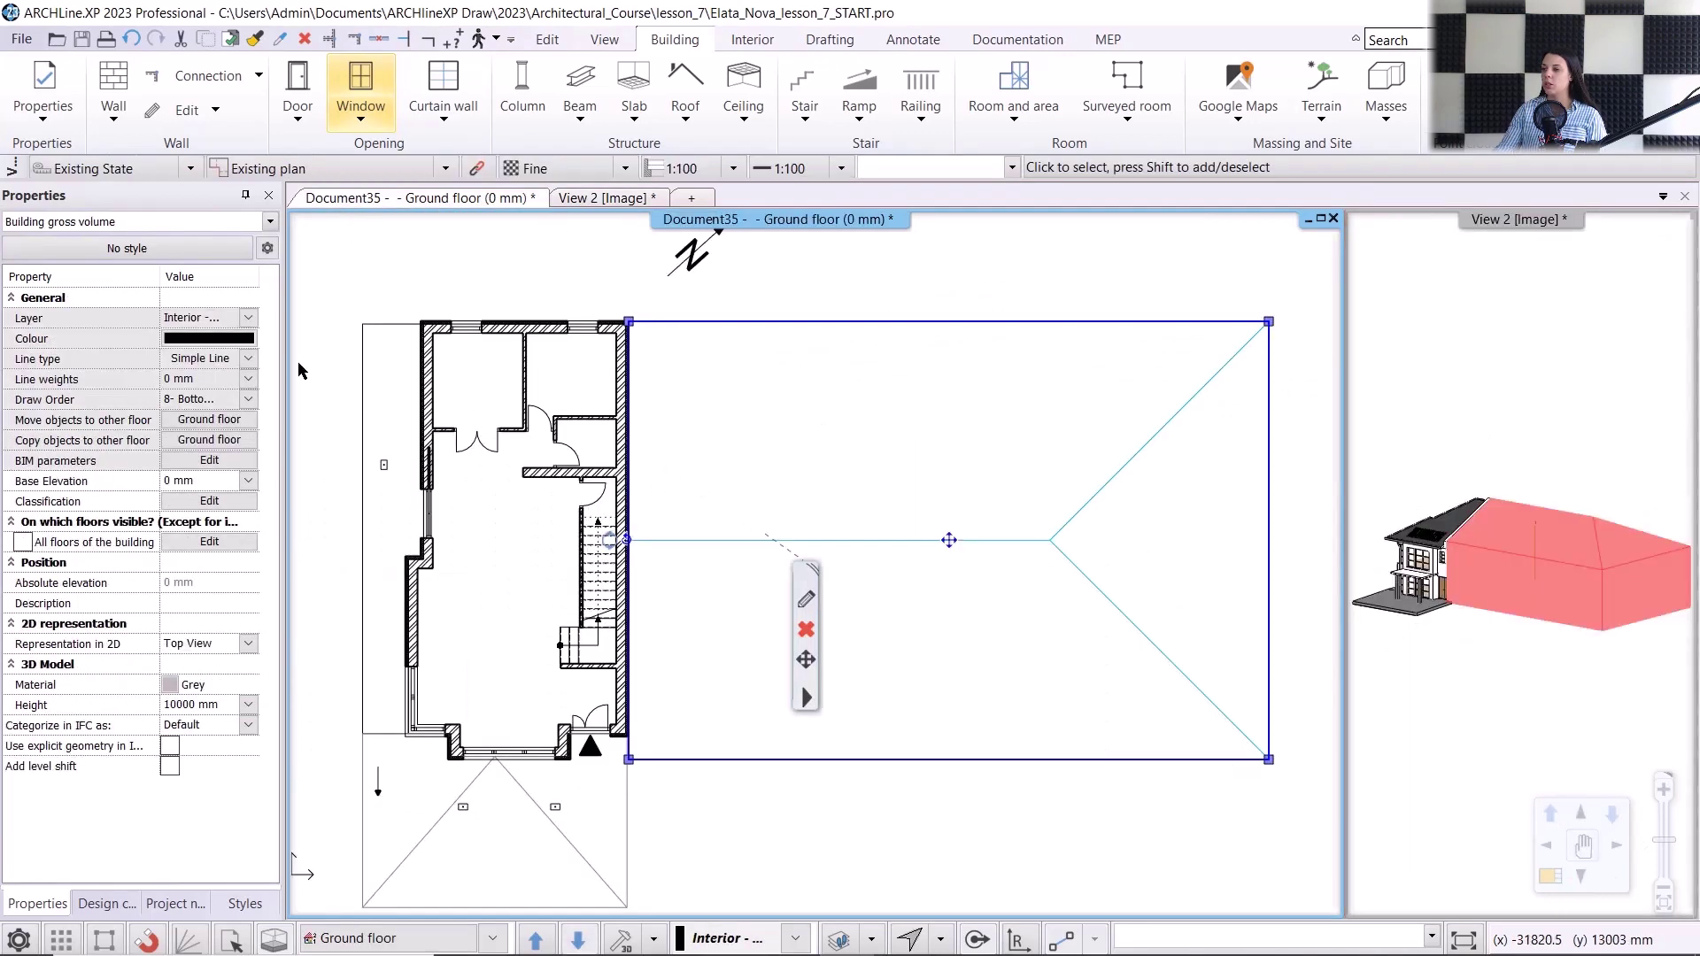
left_click(239, 340)
left_click(778, 405)
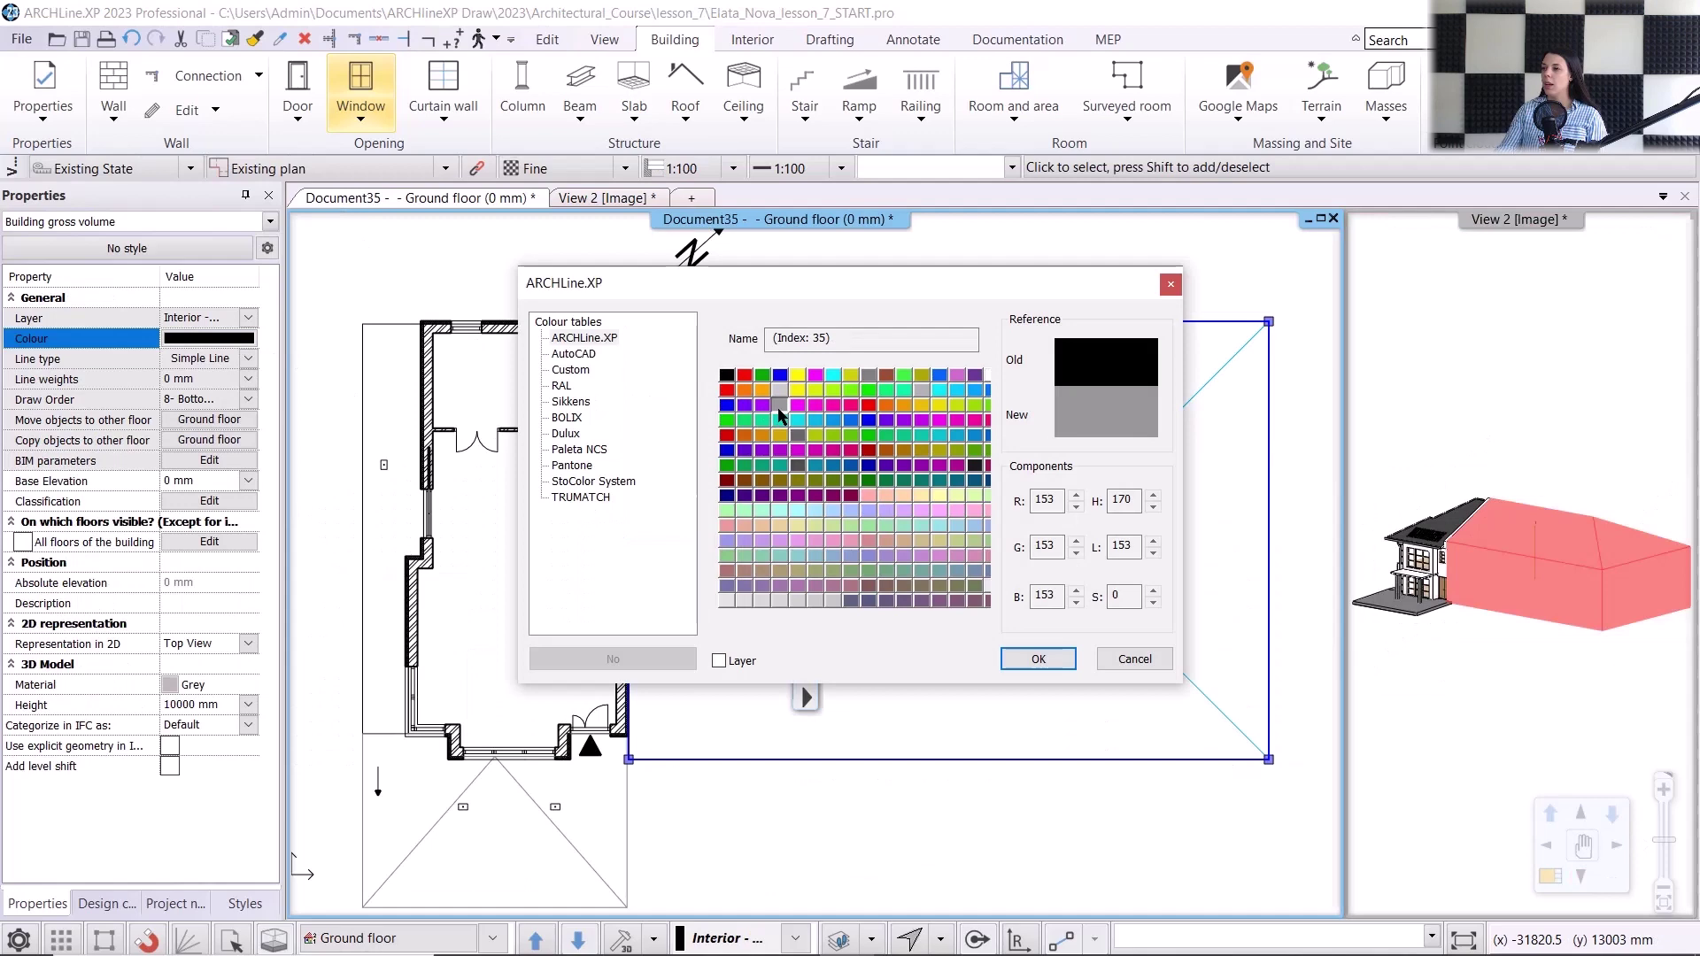
left_click(1032, 659)
left_click(853, 713)
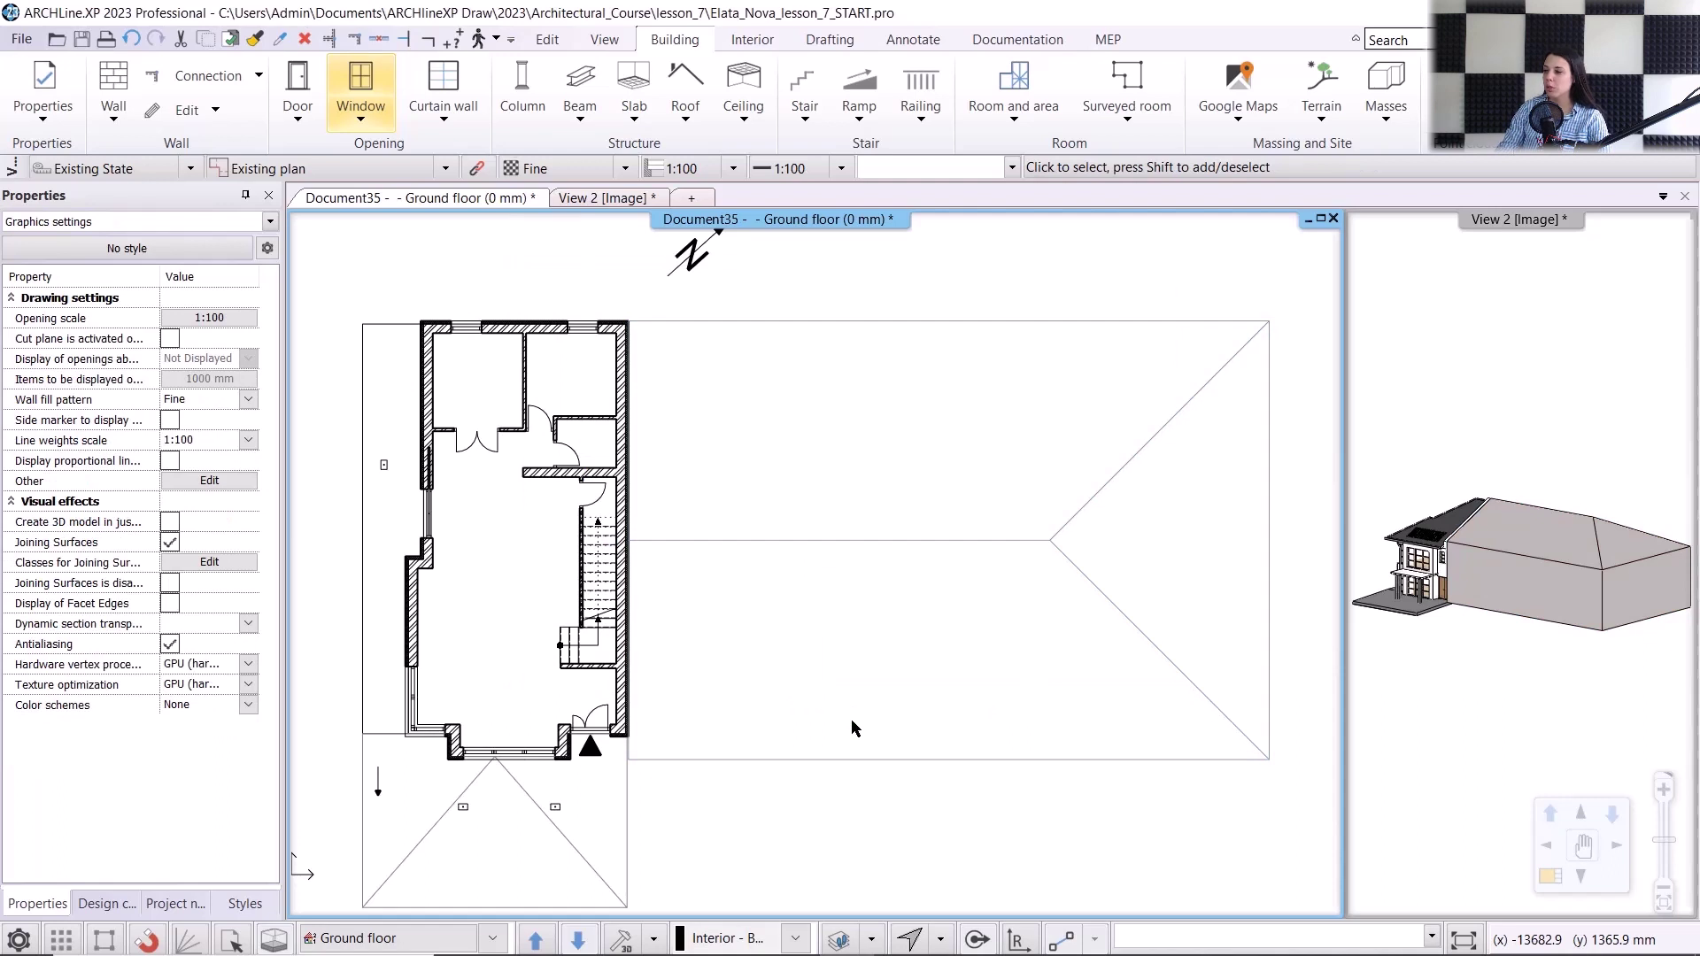
- Select the building mass on the plan and create a new layer named Masses
left_click(888, 758)
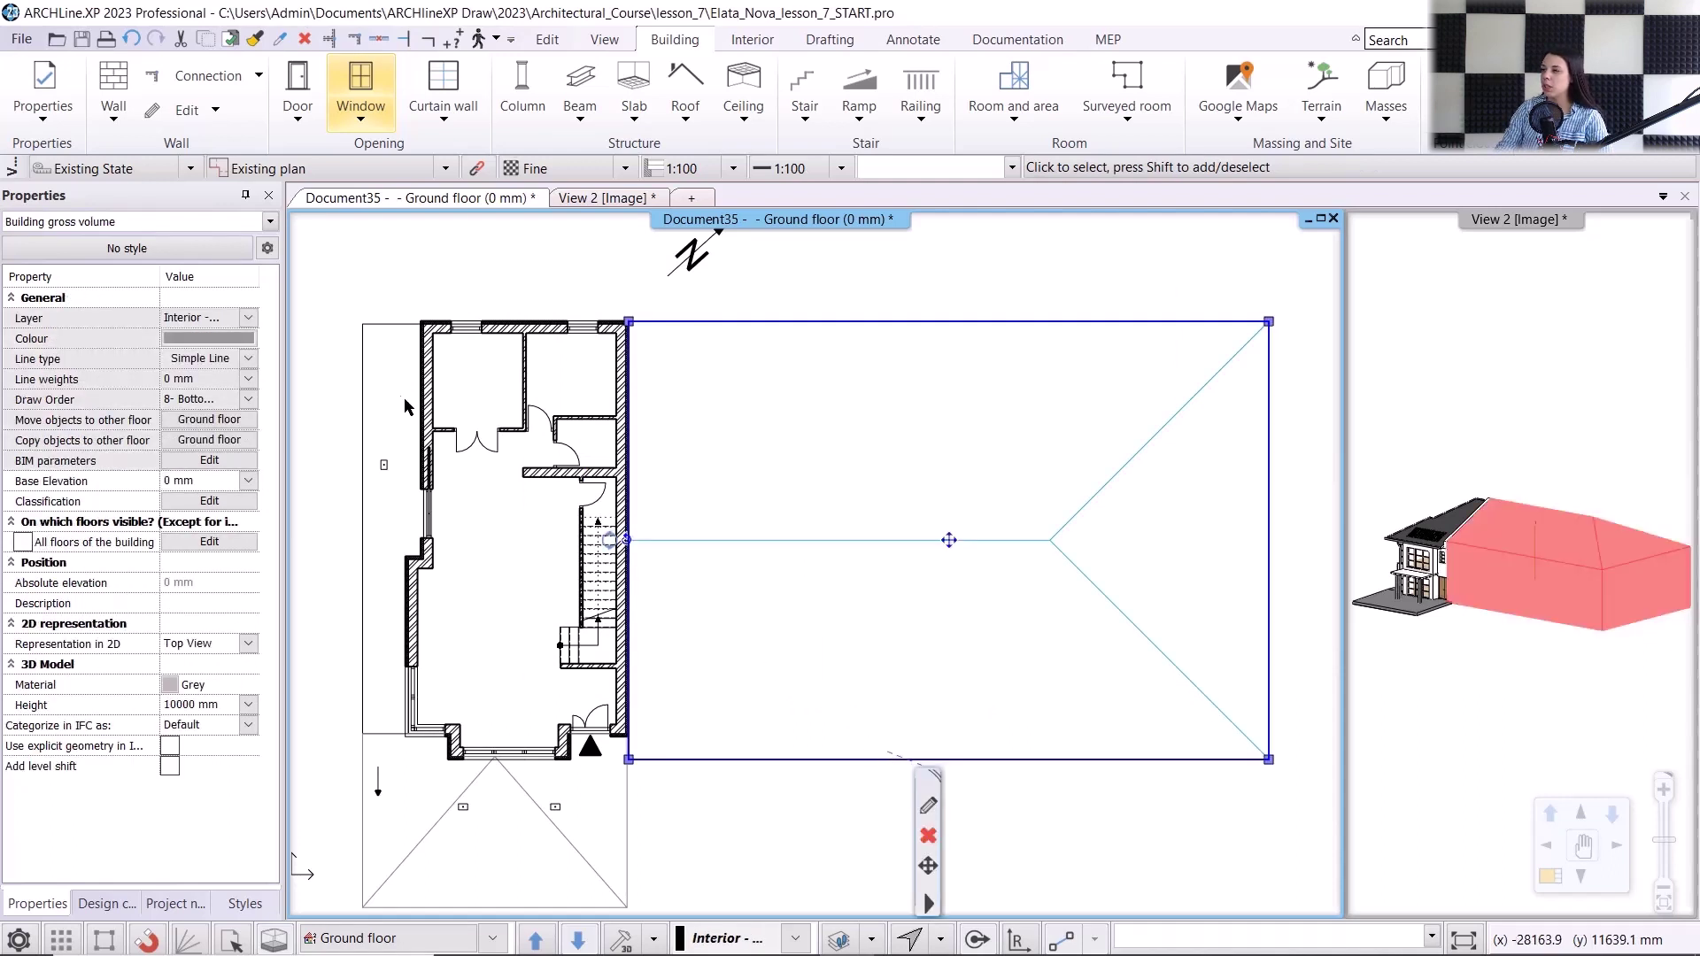
left_click(249, 317)
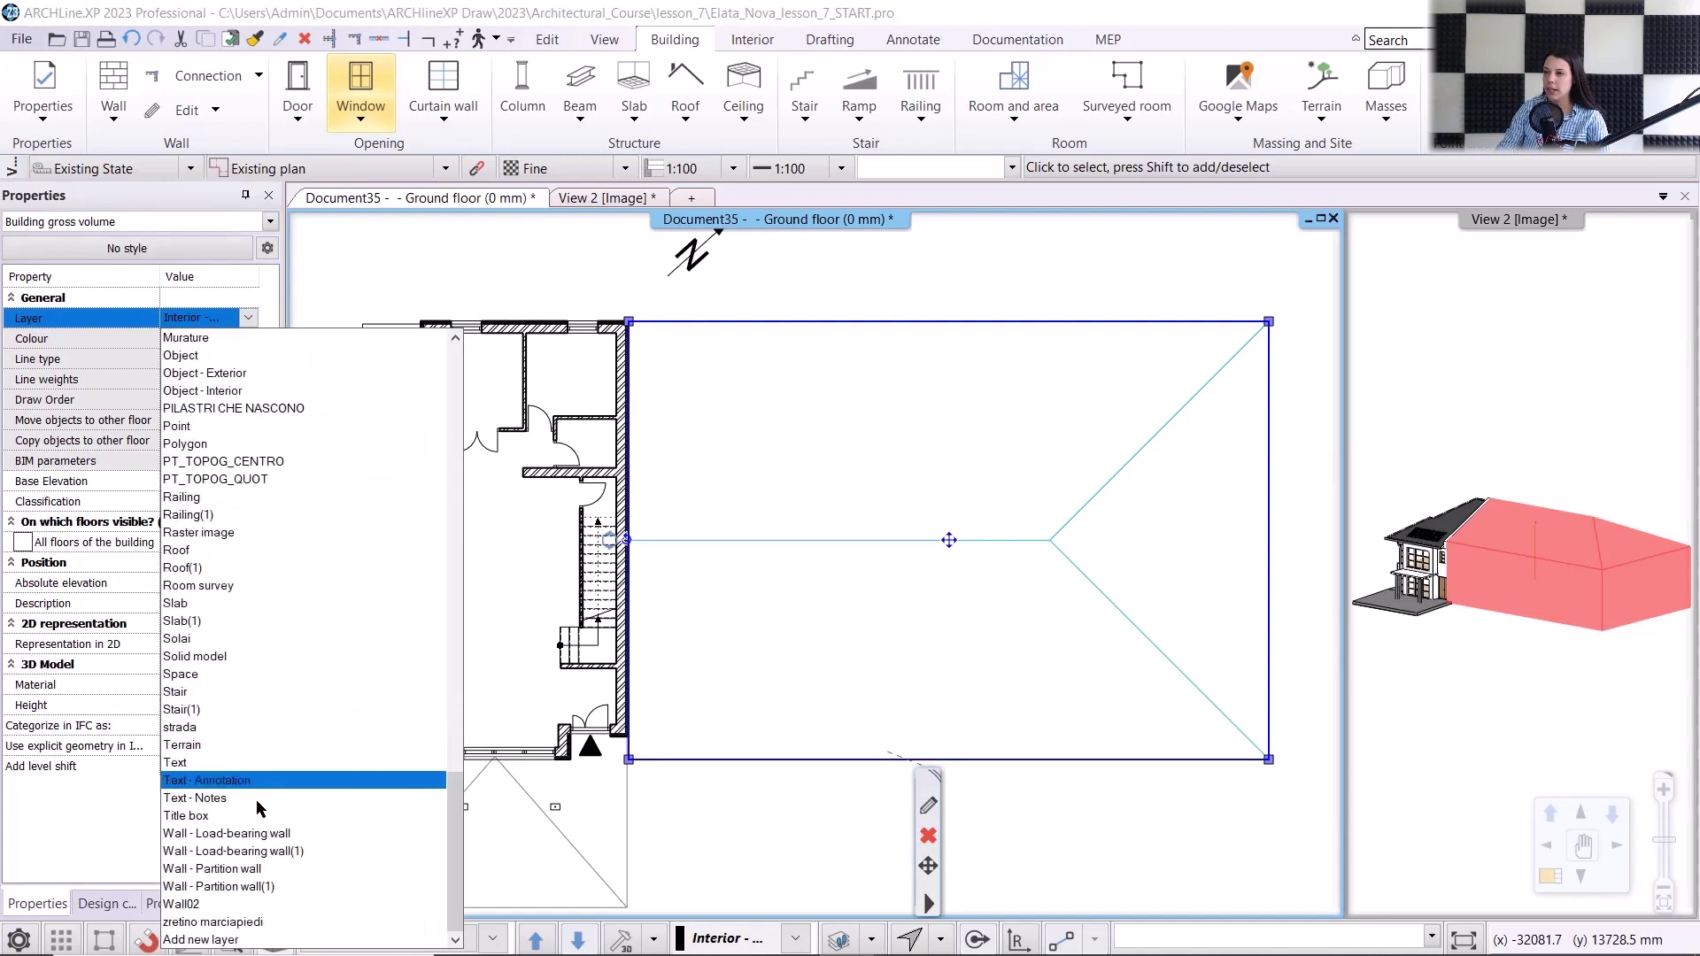
left_click(277, 941)
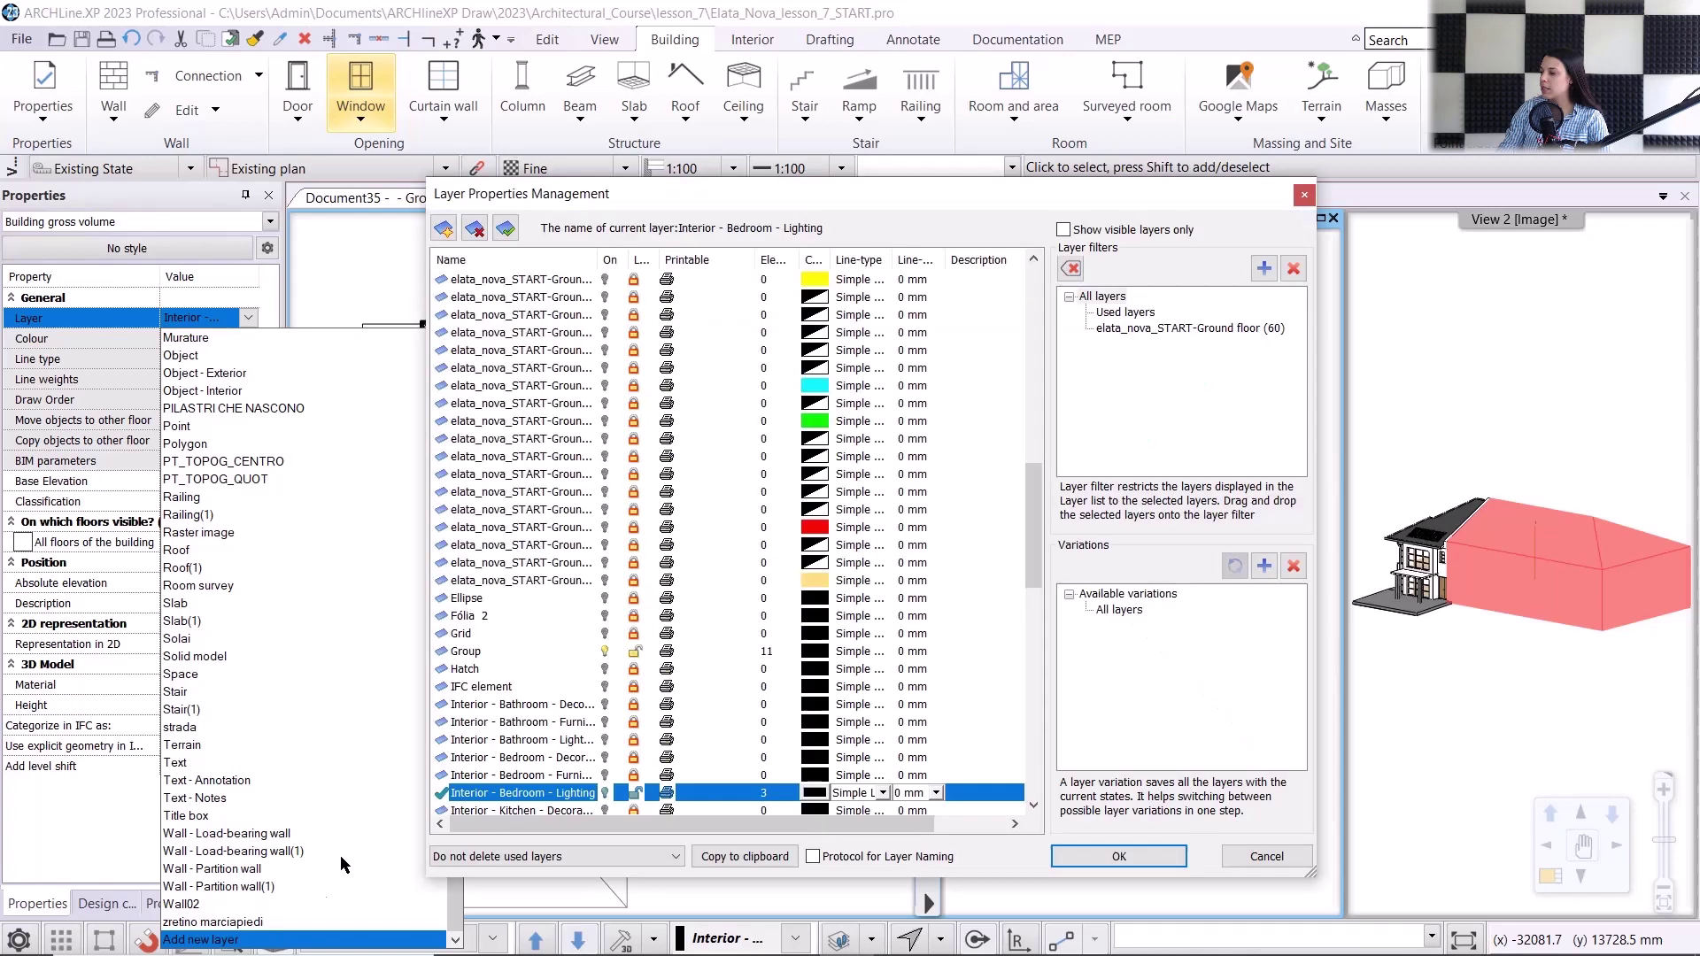
left_click(444, 229)
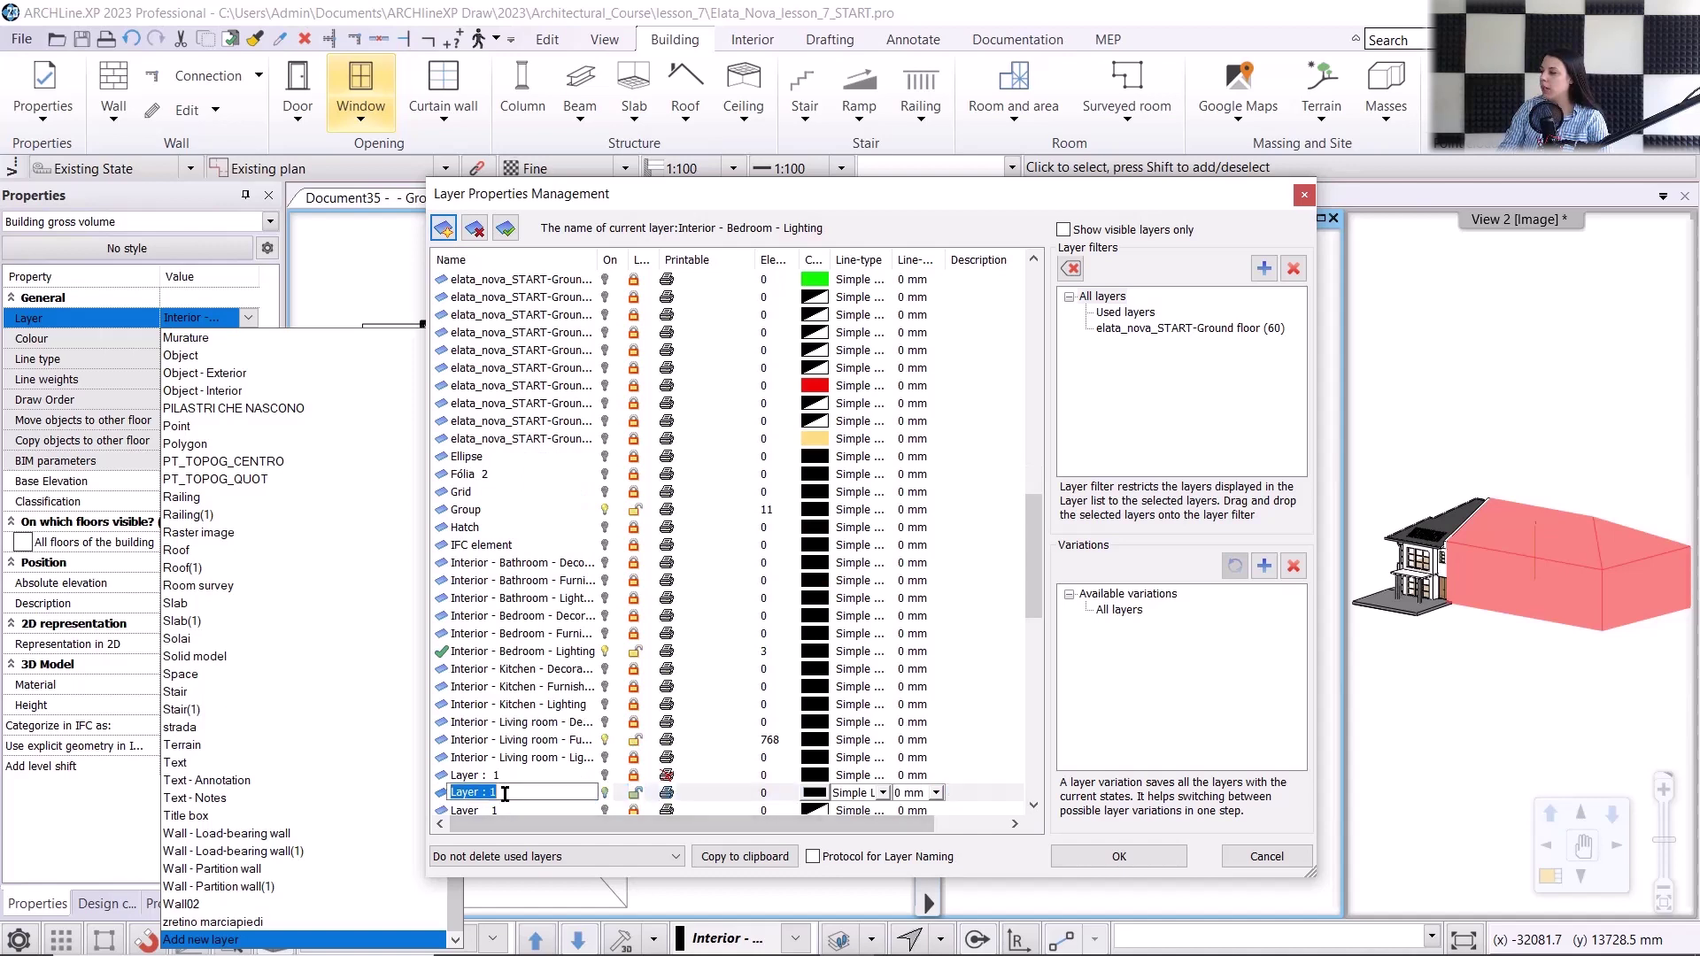
type("Ma")
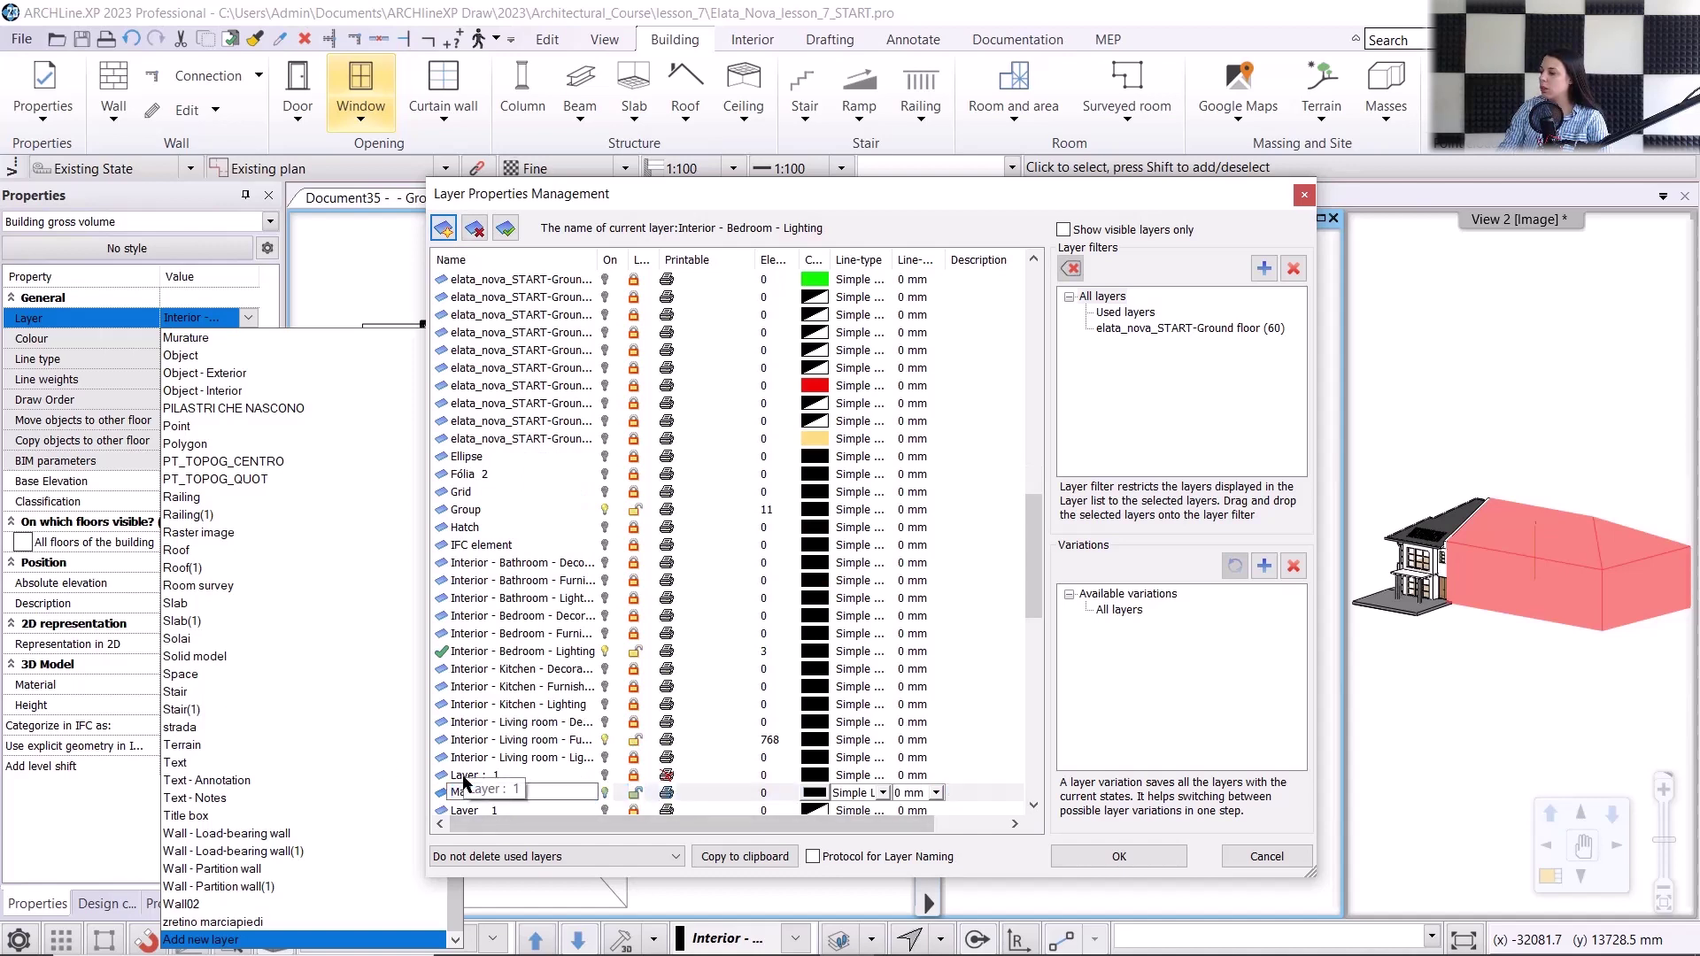
type("sses")
key("Return")
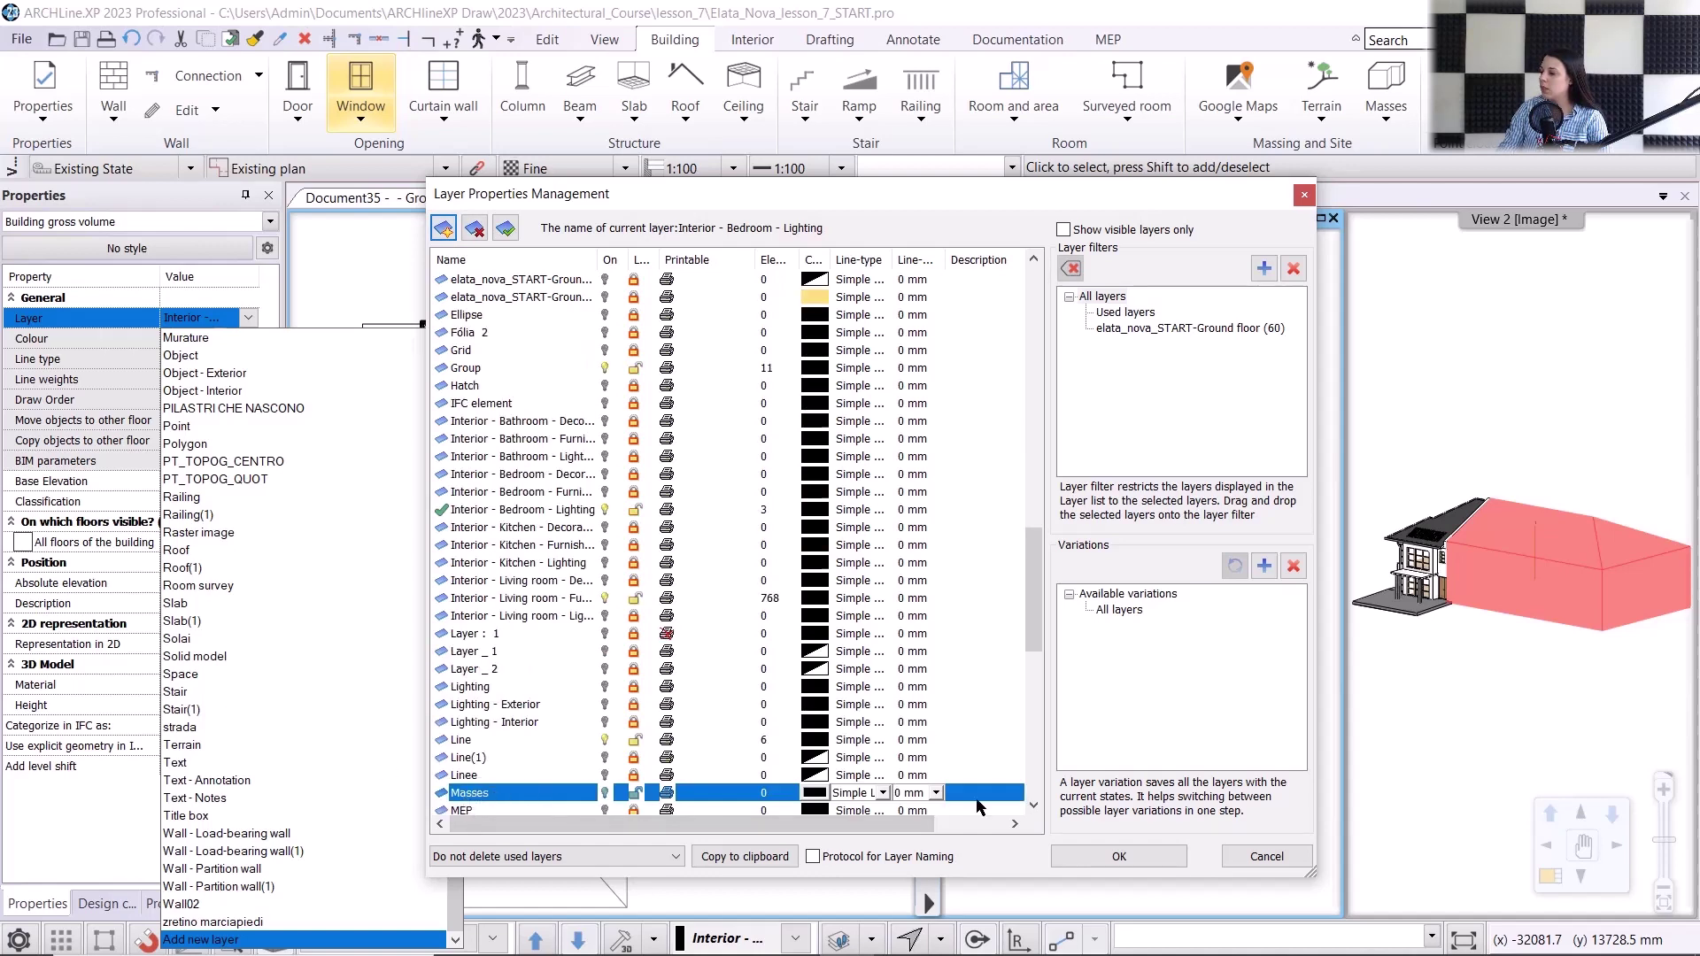
left_click(1154, 855)
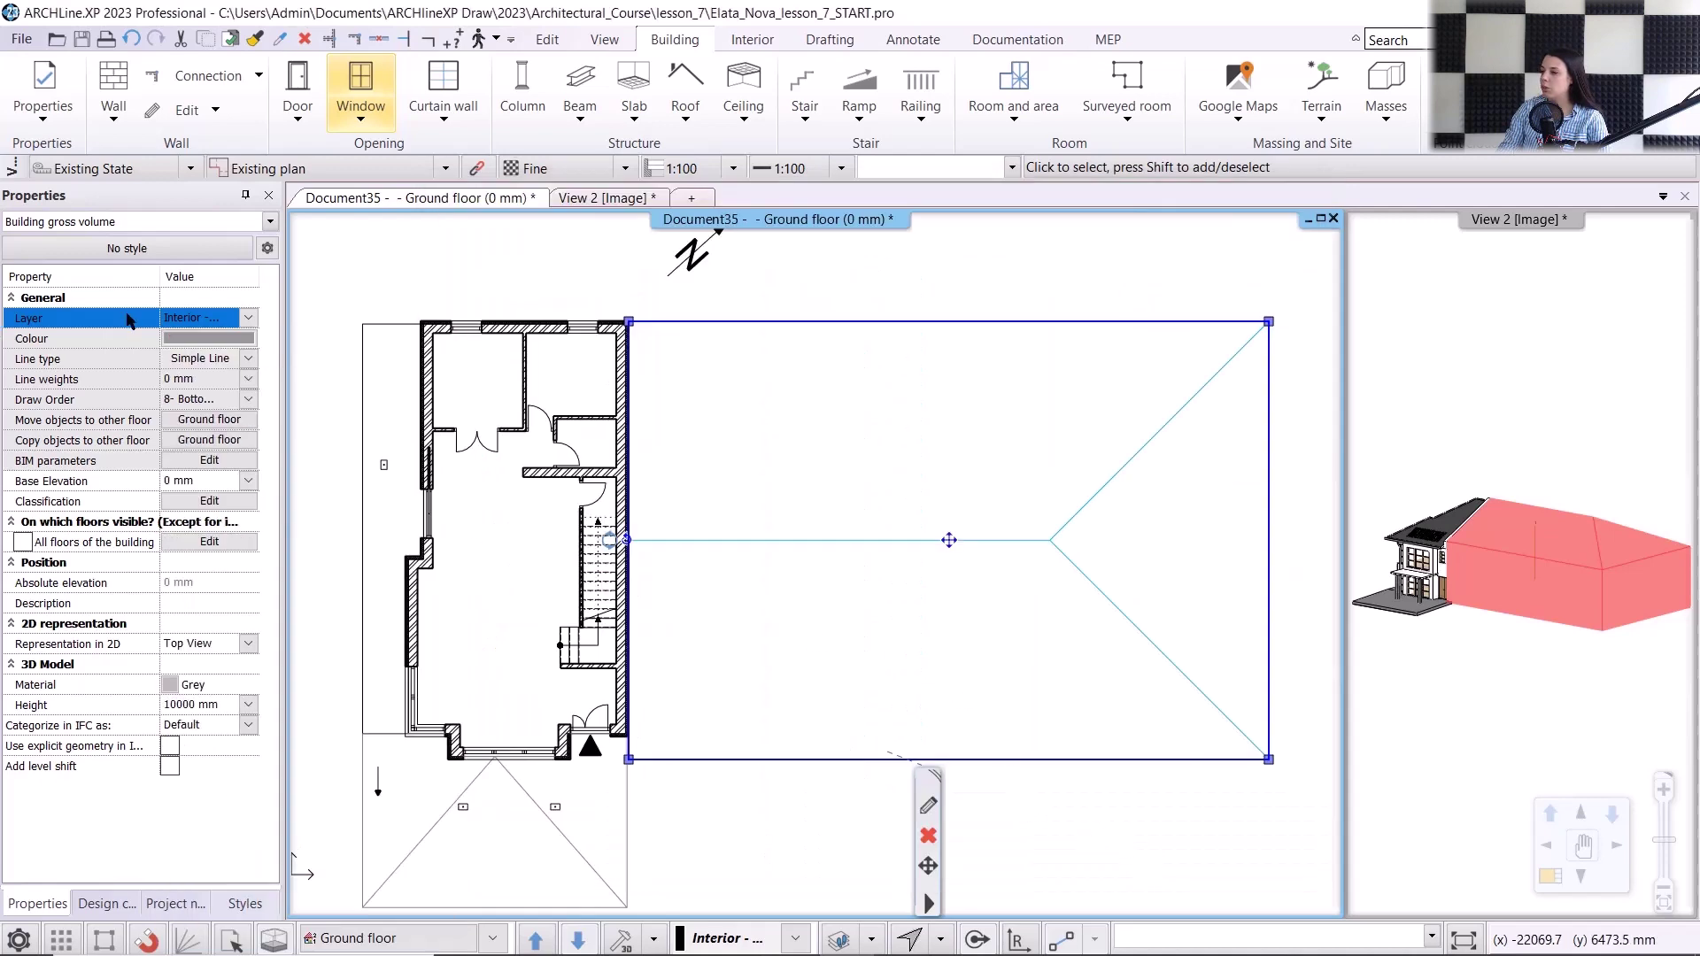
- Assign the building mass to the Masses layer and deselect it
left_click(249, 317)
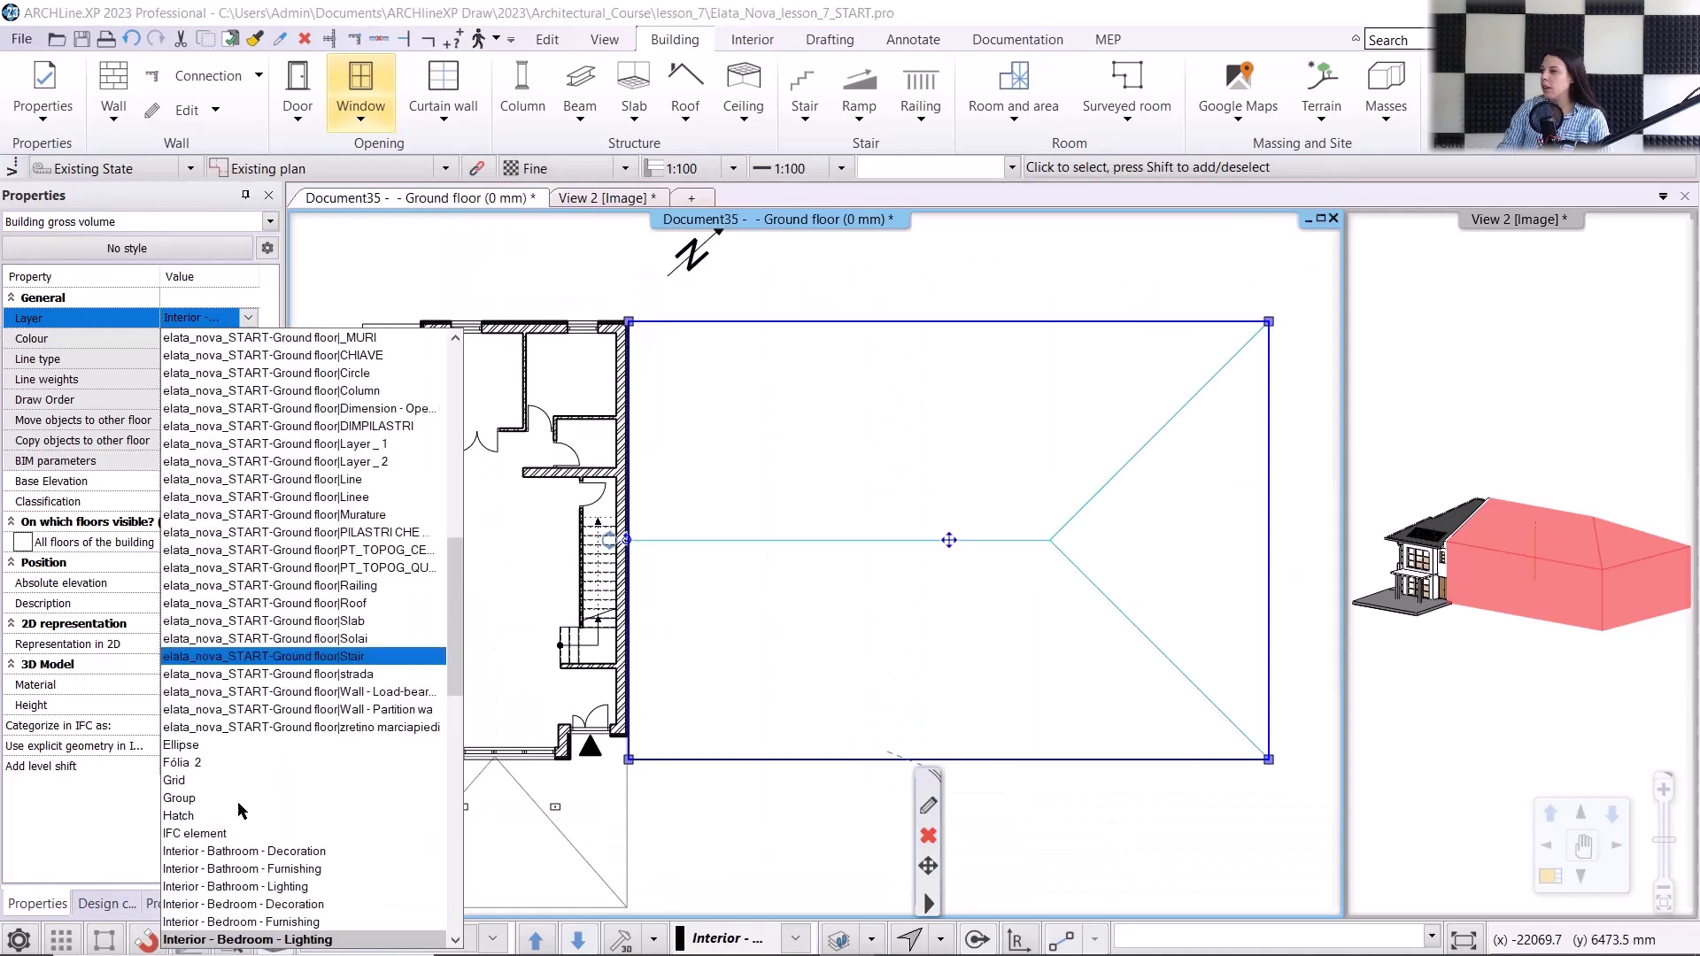
scroll(258, 841, "down", 5)
scroll(258, 850, "up", 5)
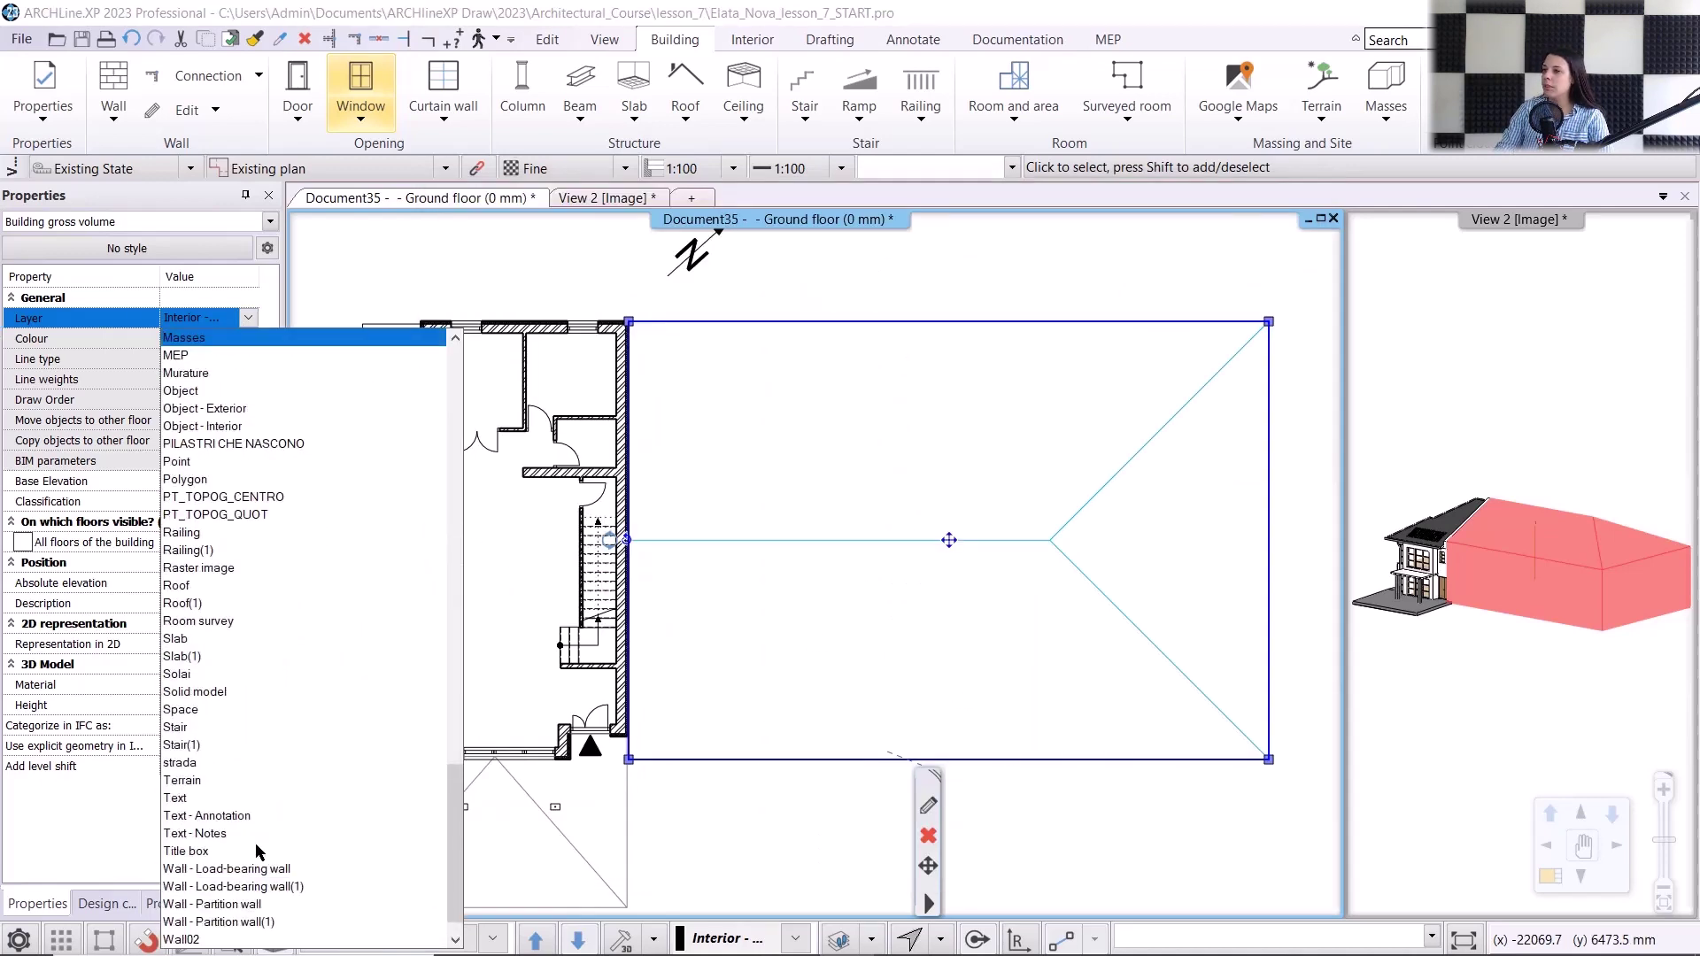
left_click(182, 339)
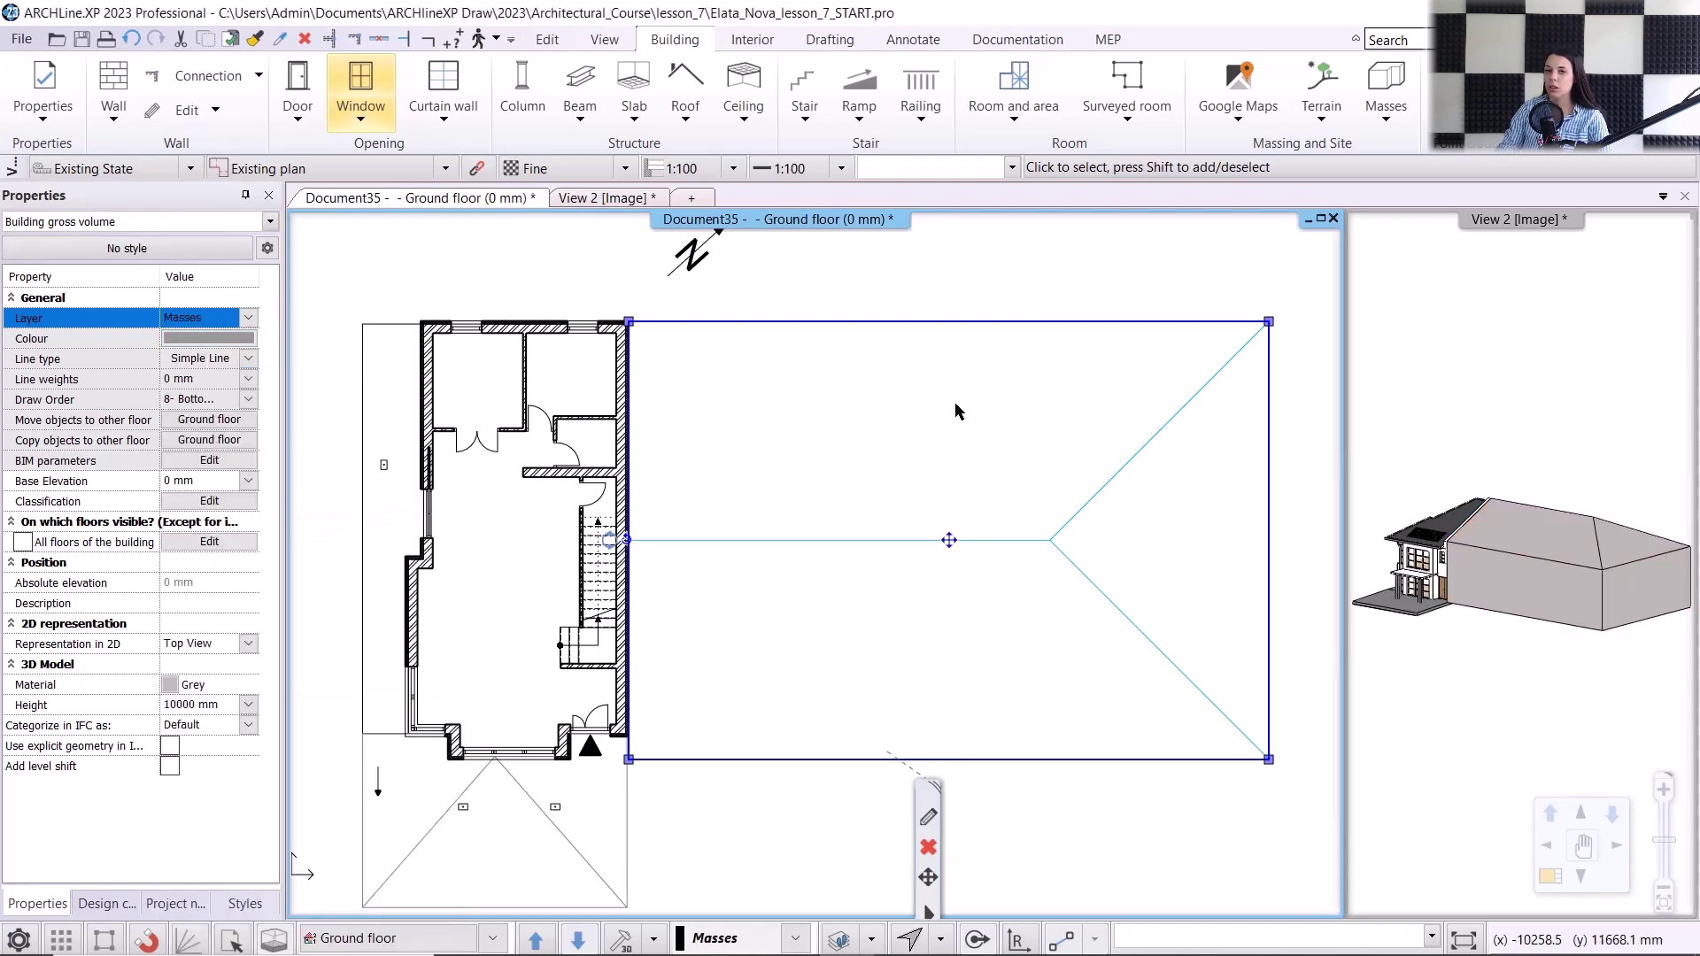
key("Escape")
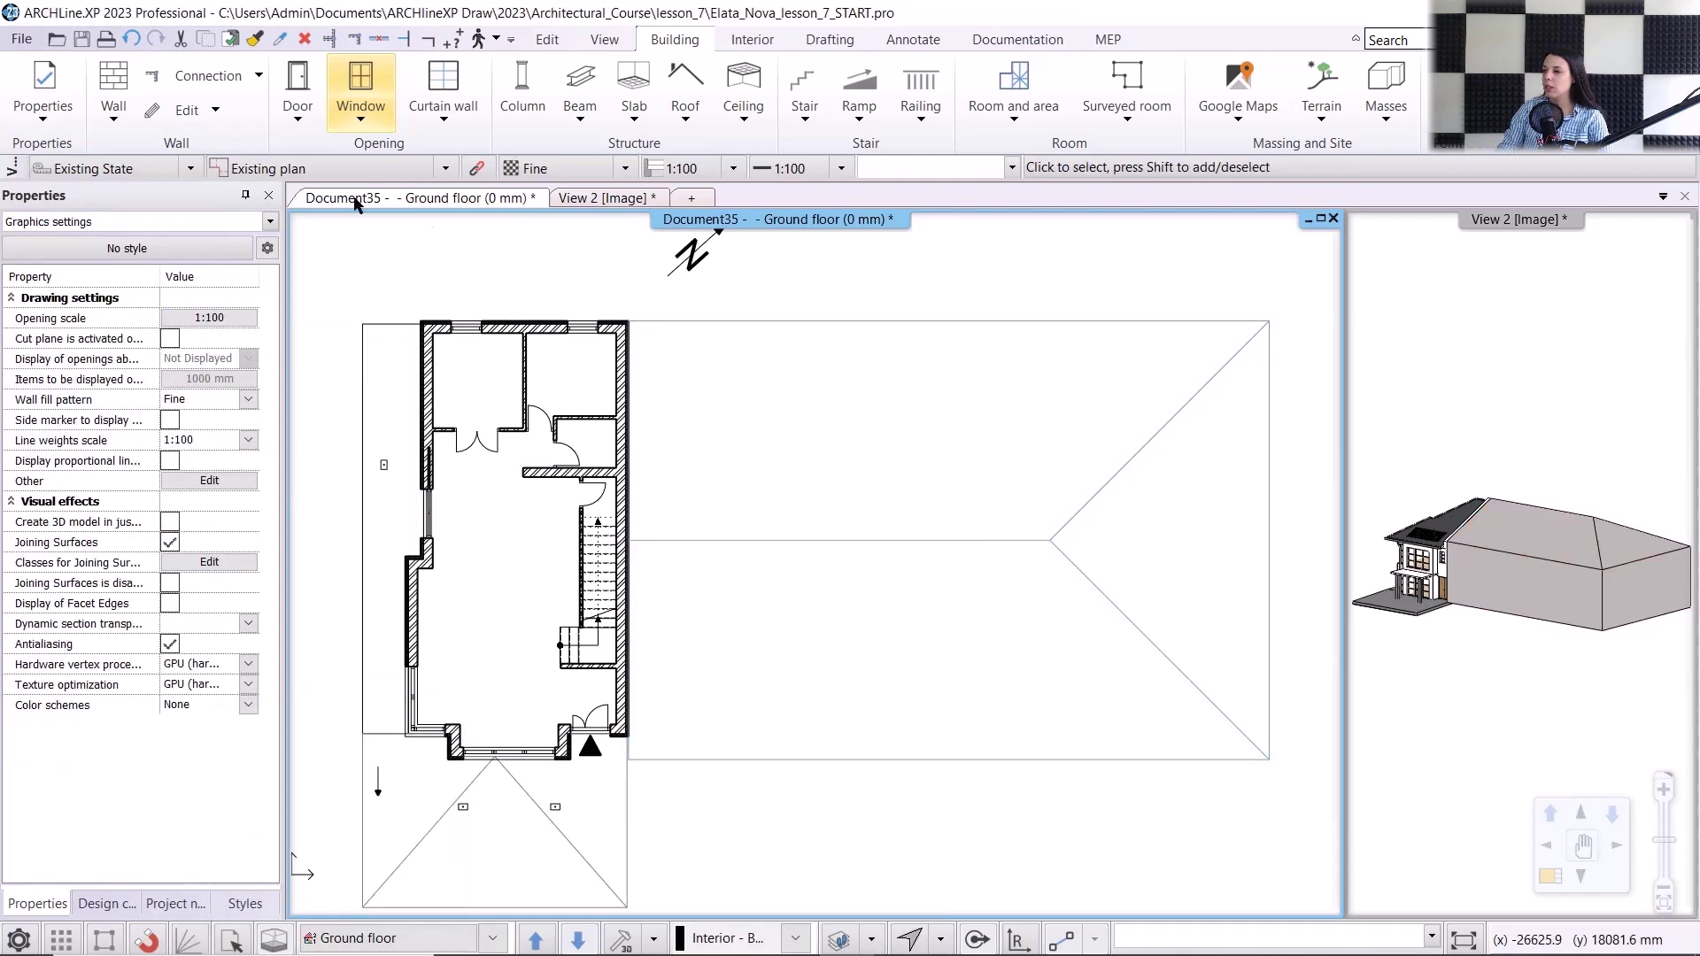
- Switch the ground floor's renovation view from Existing plan to New Construction plan
left_click(446, 168)
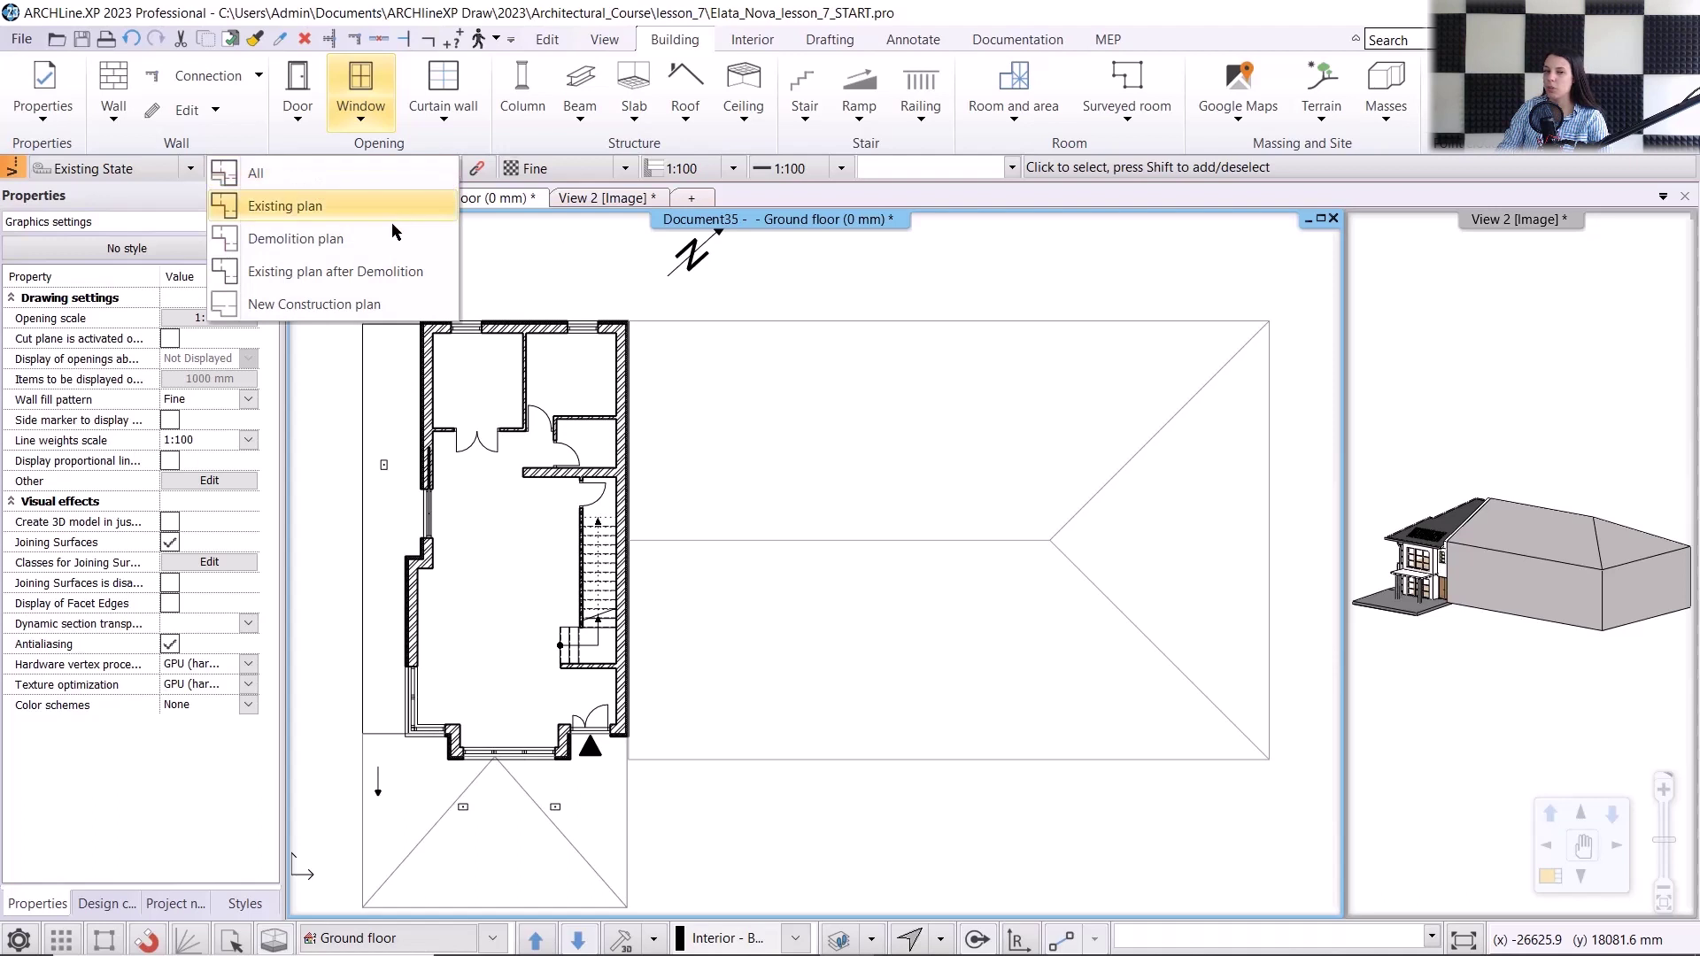
left_click(362, 305)
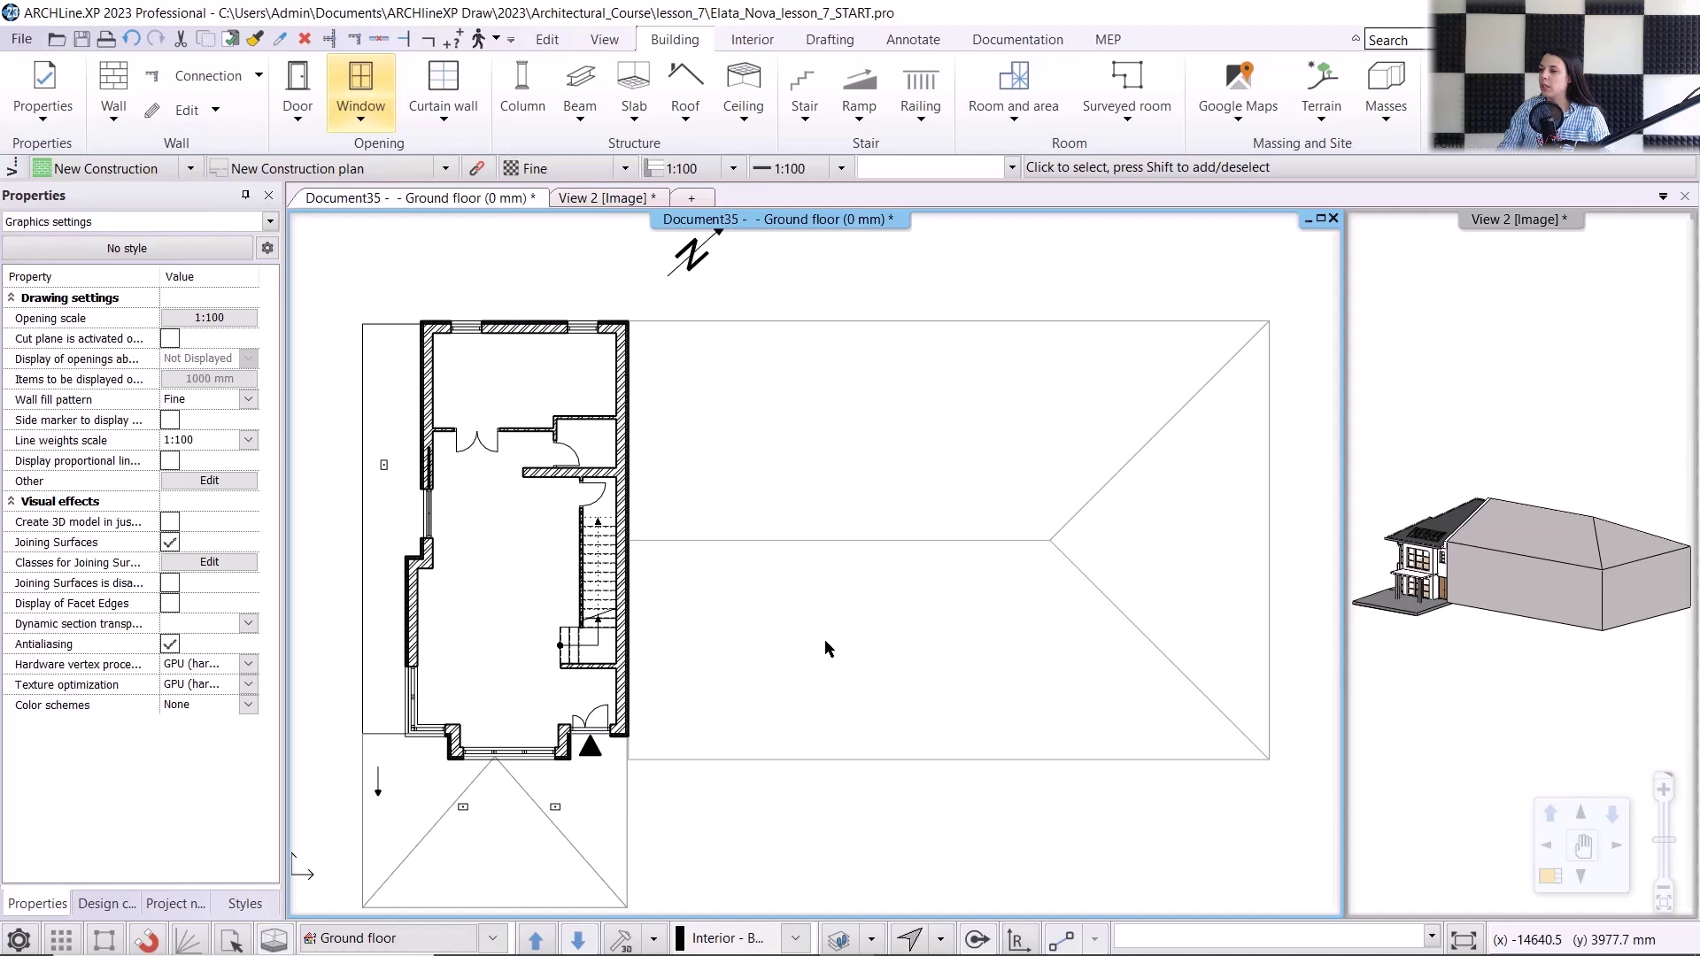
- Add a new level below the ground floor and name it Enviroment
left_click(359, 938)
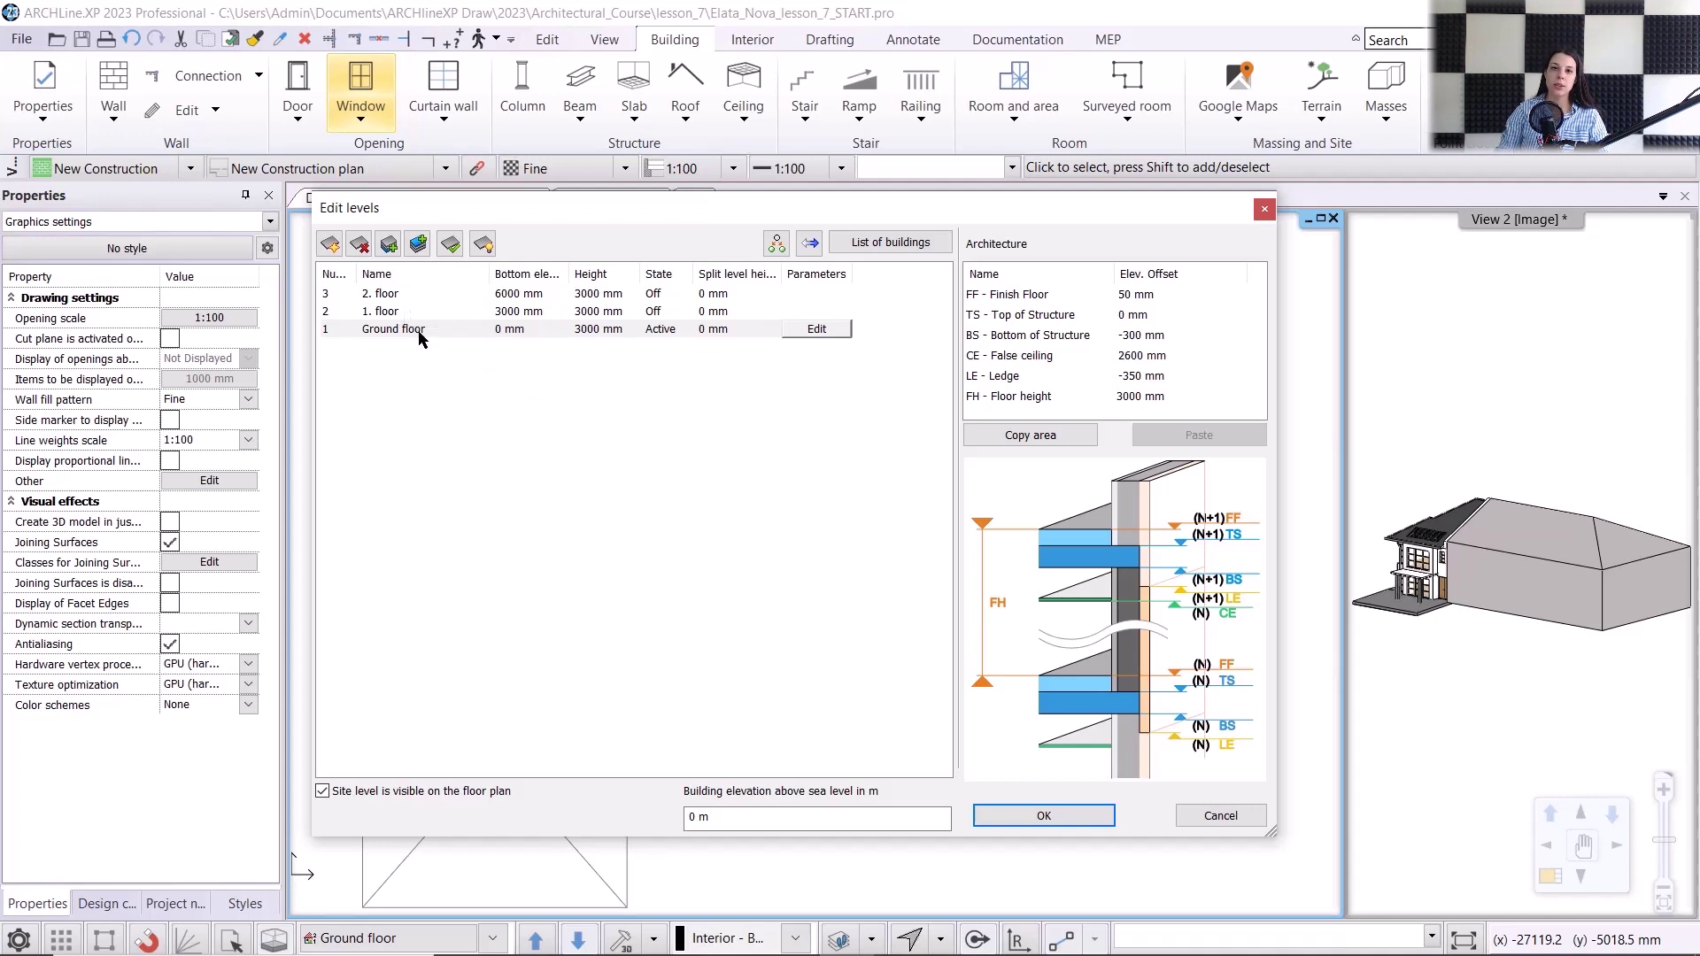
double_click(419, 337)
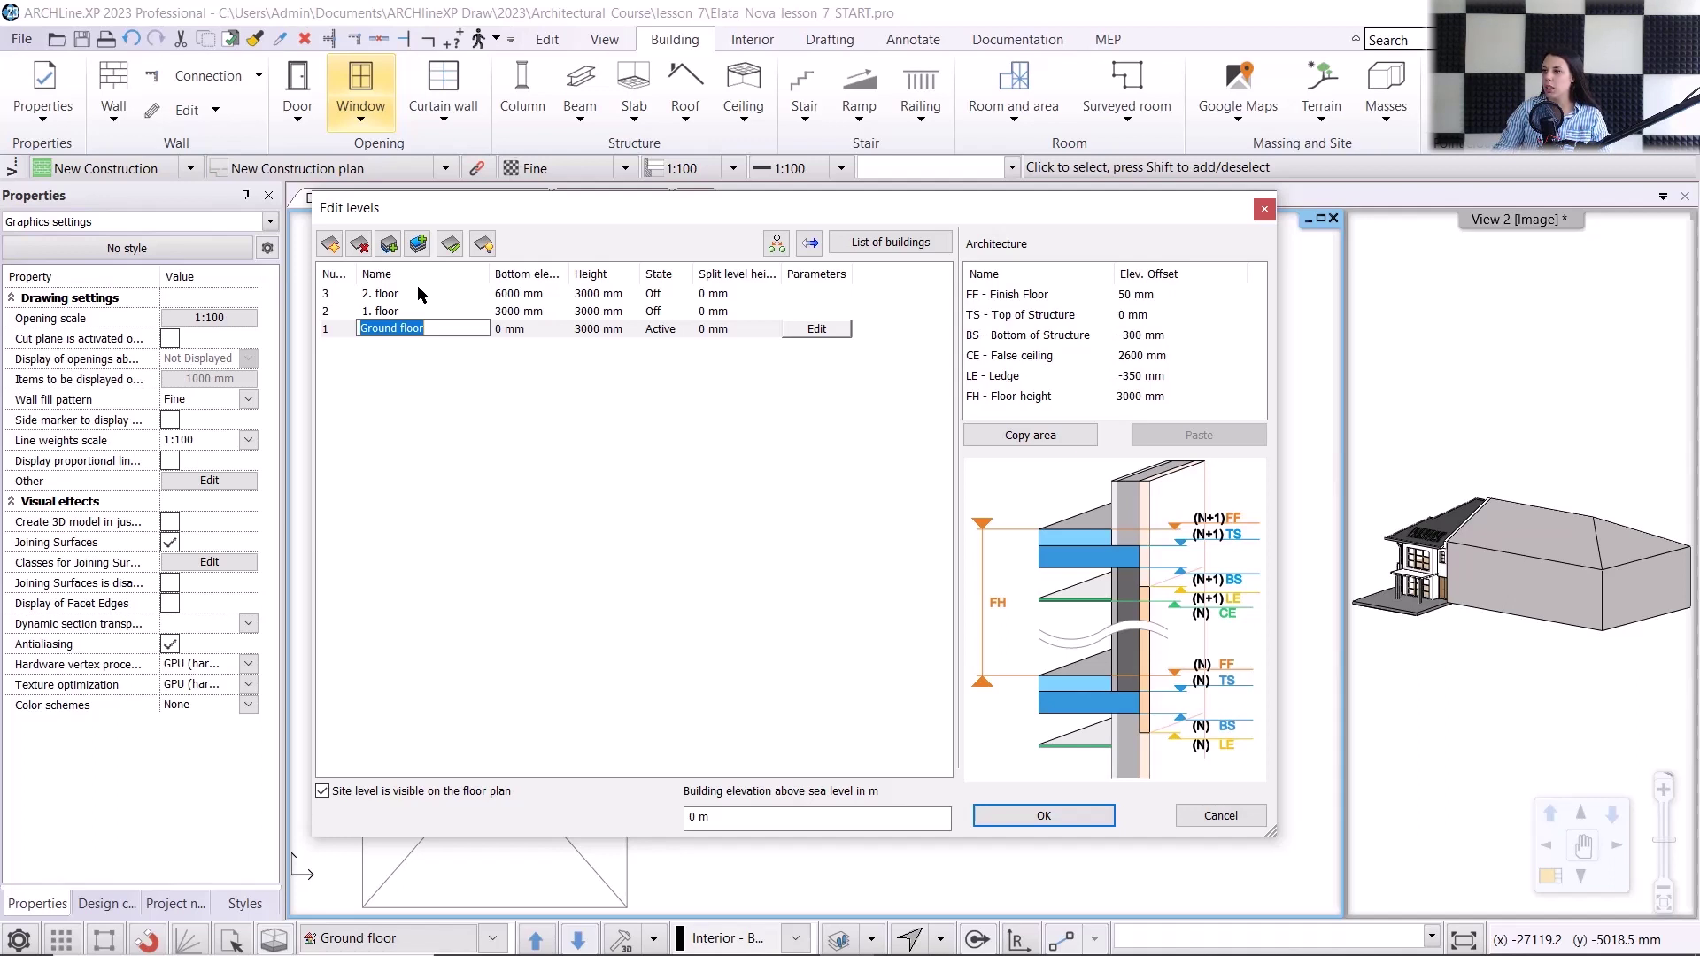
left_click(389, 245)
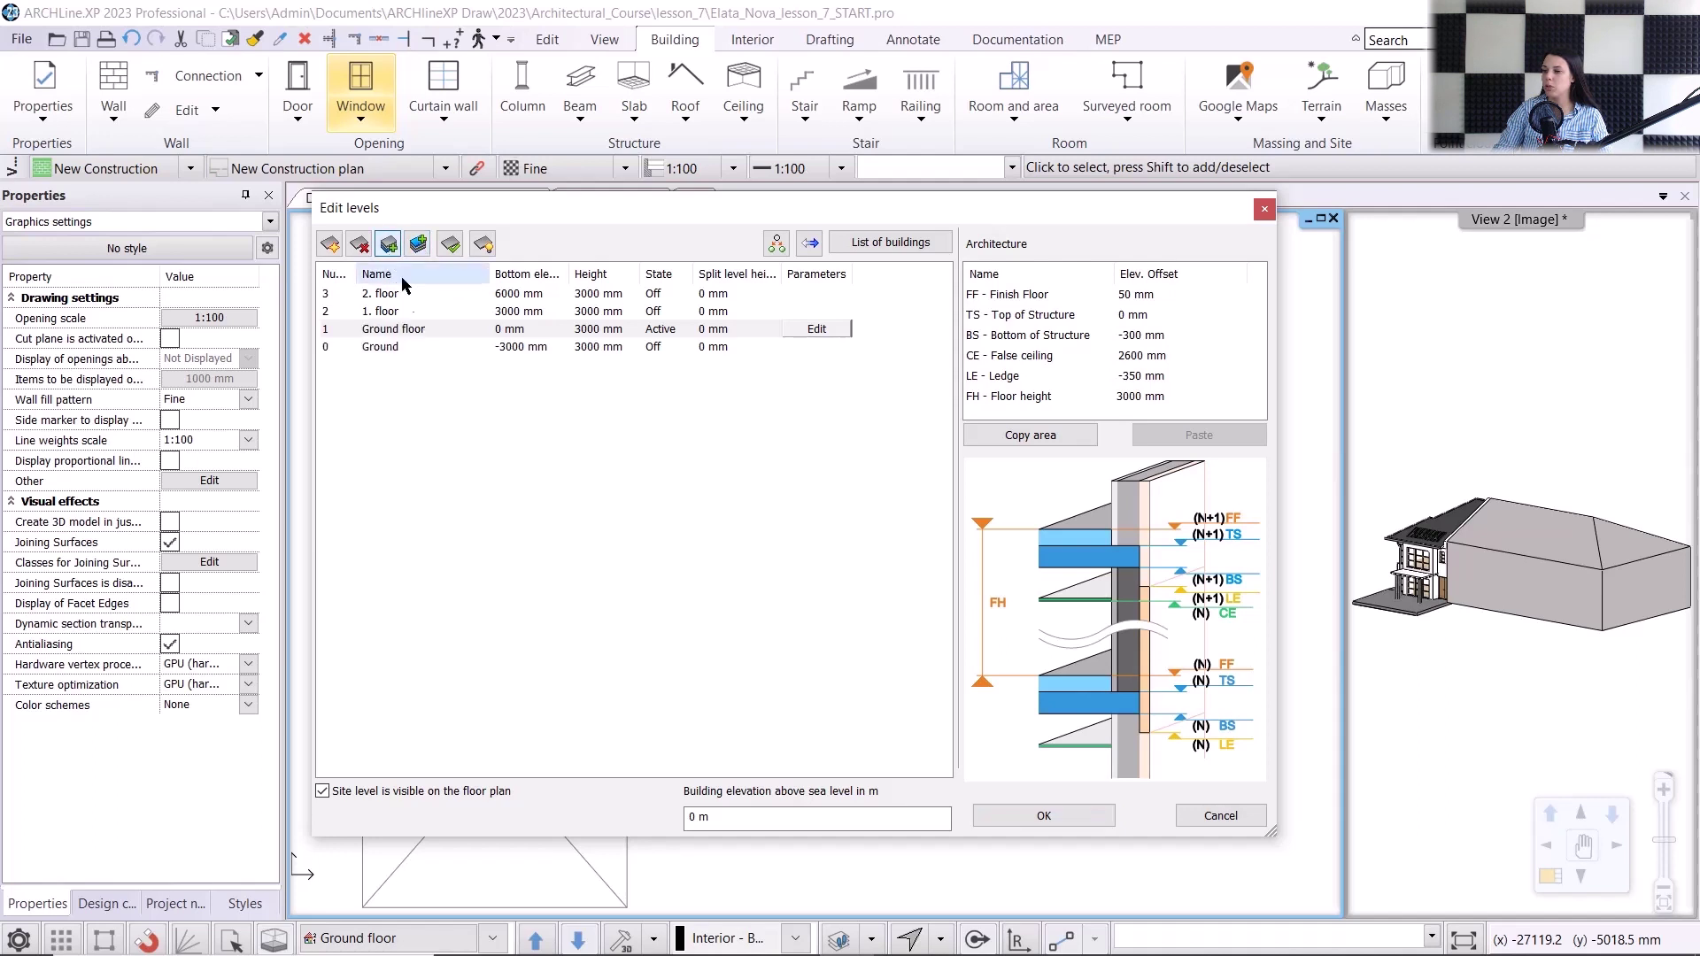
left_click(411, 343)
type("Envi")
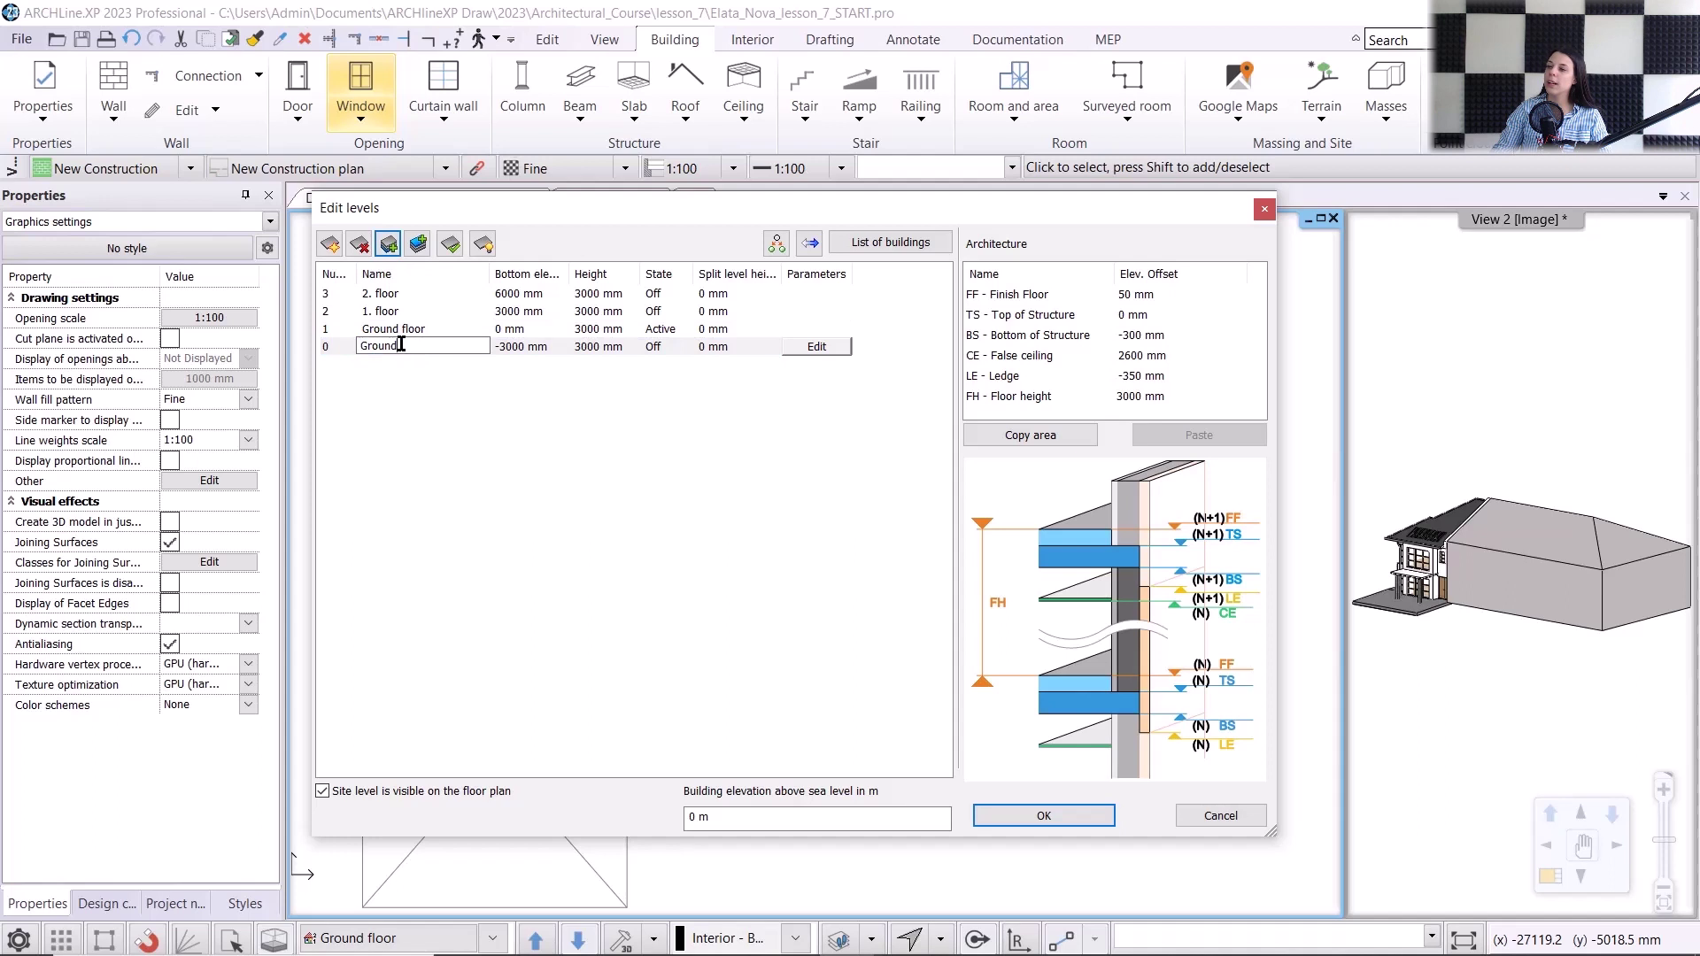
type("roment")
key("Return")
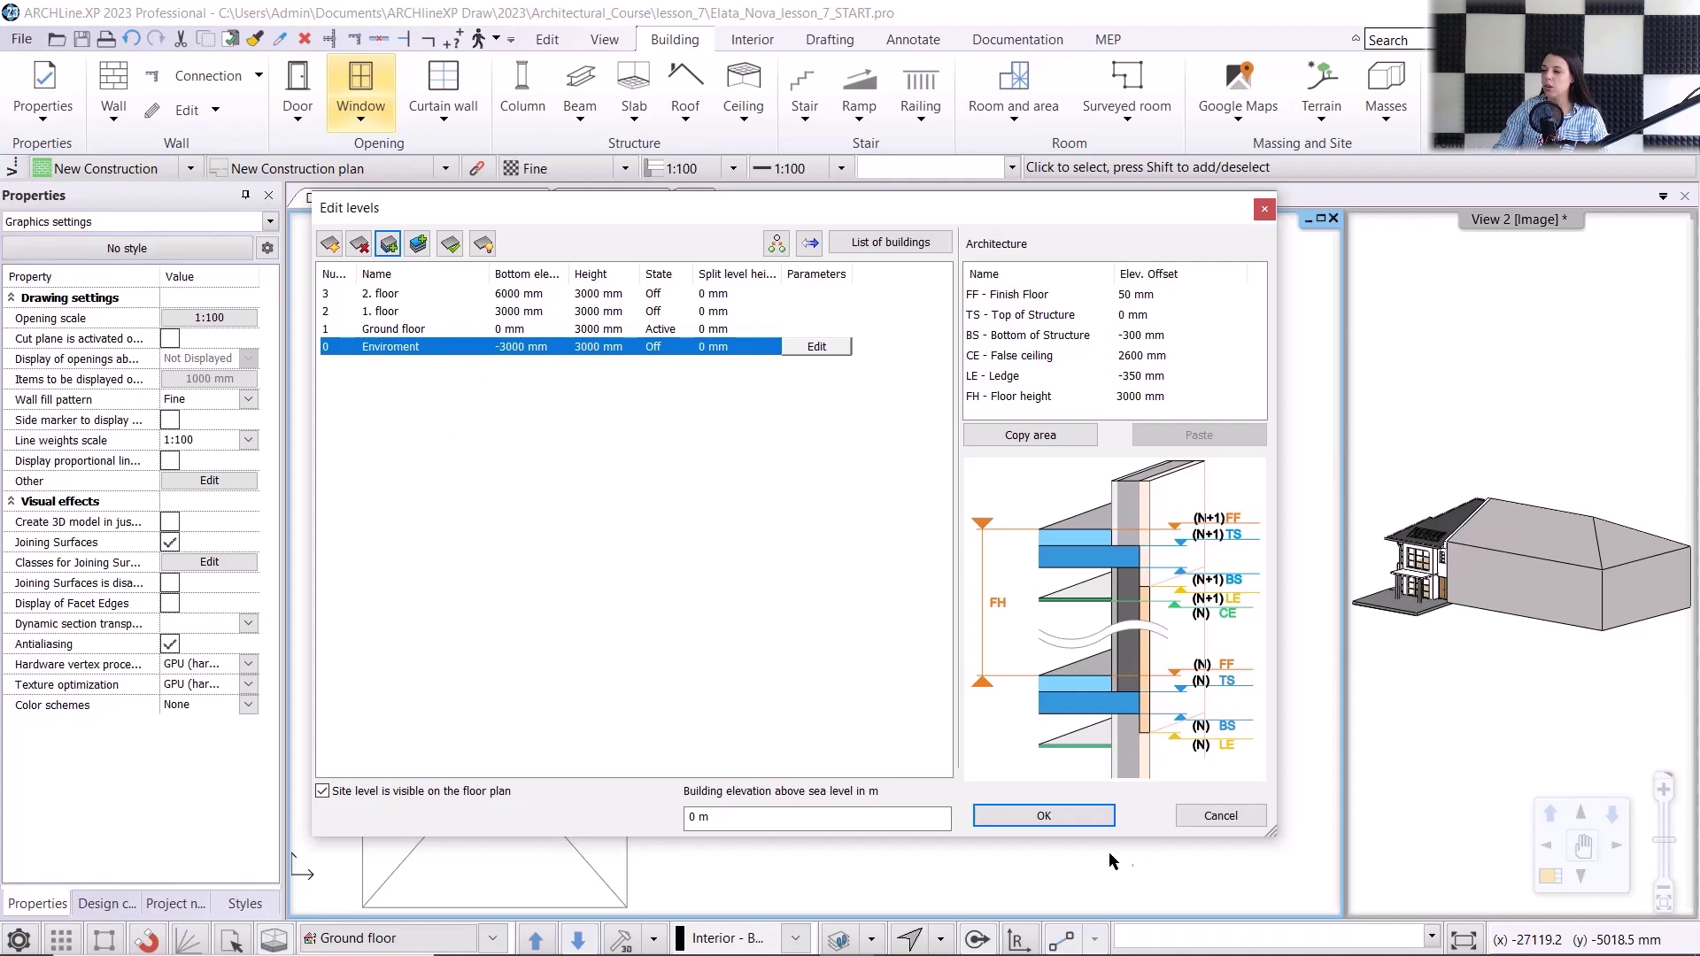
left_click(1045, 816)
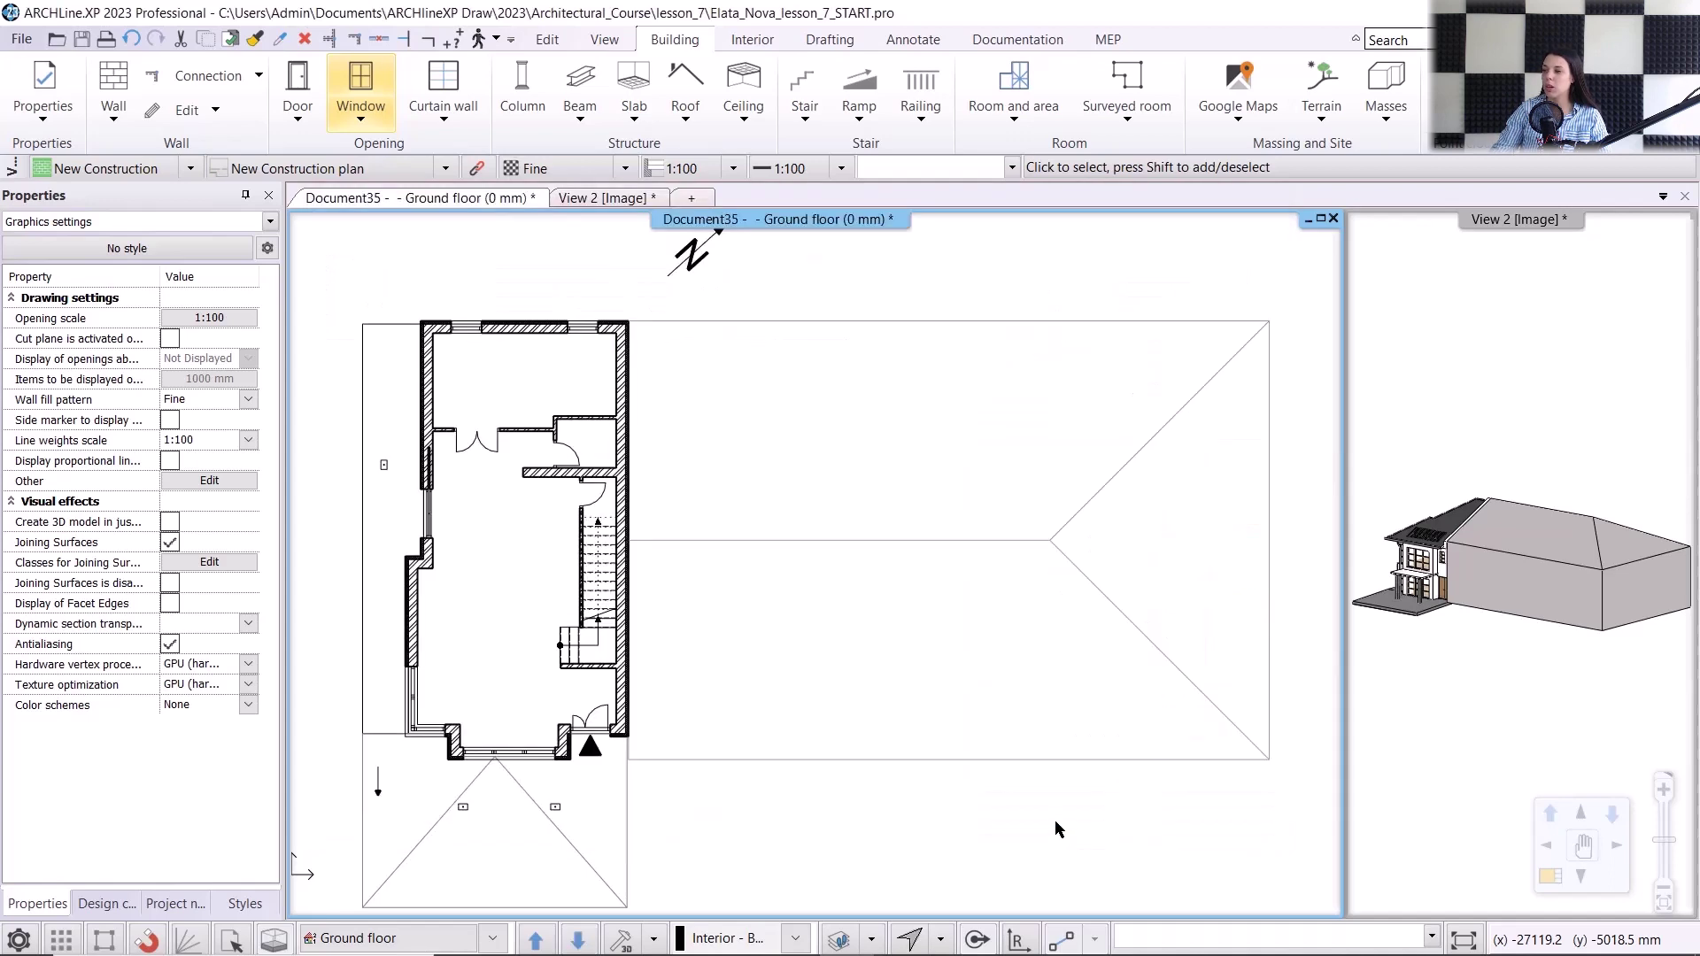
- Make the Enviroment level active, start linking a project and browse both subfolders of external_projects for available files
left_click(576, 943)
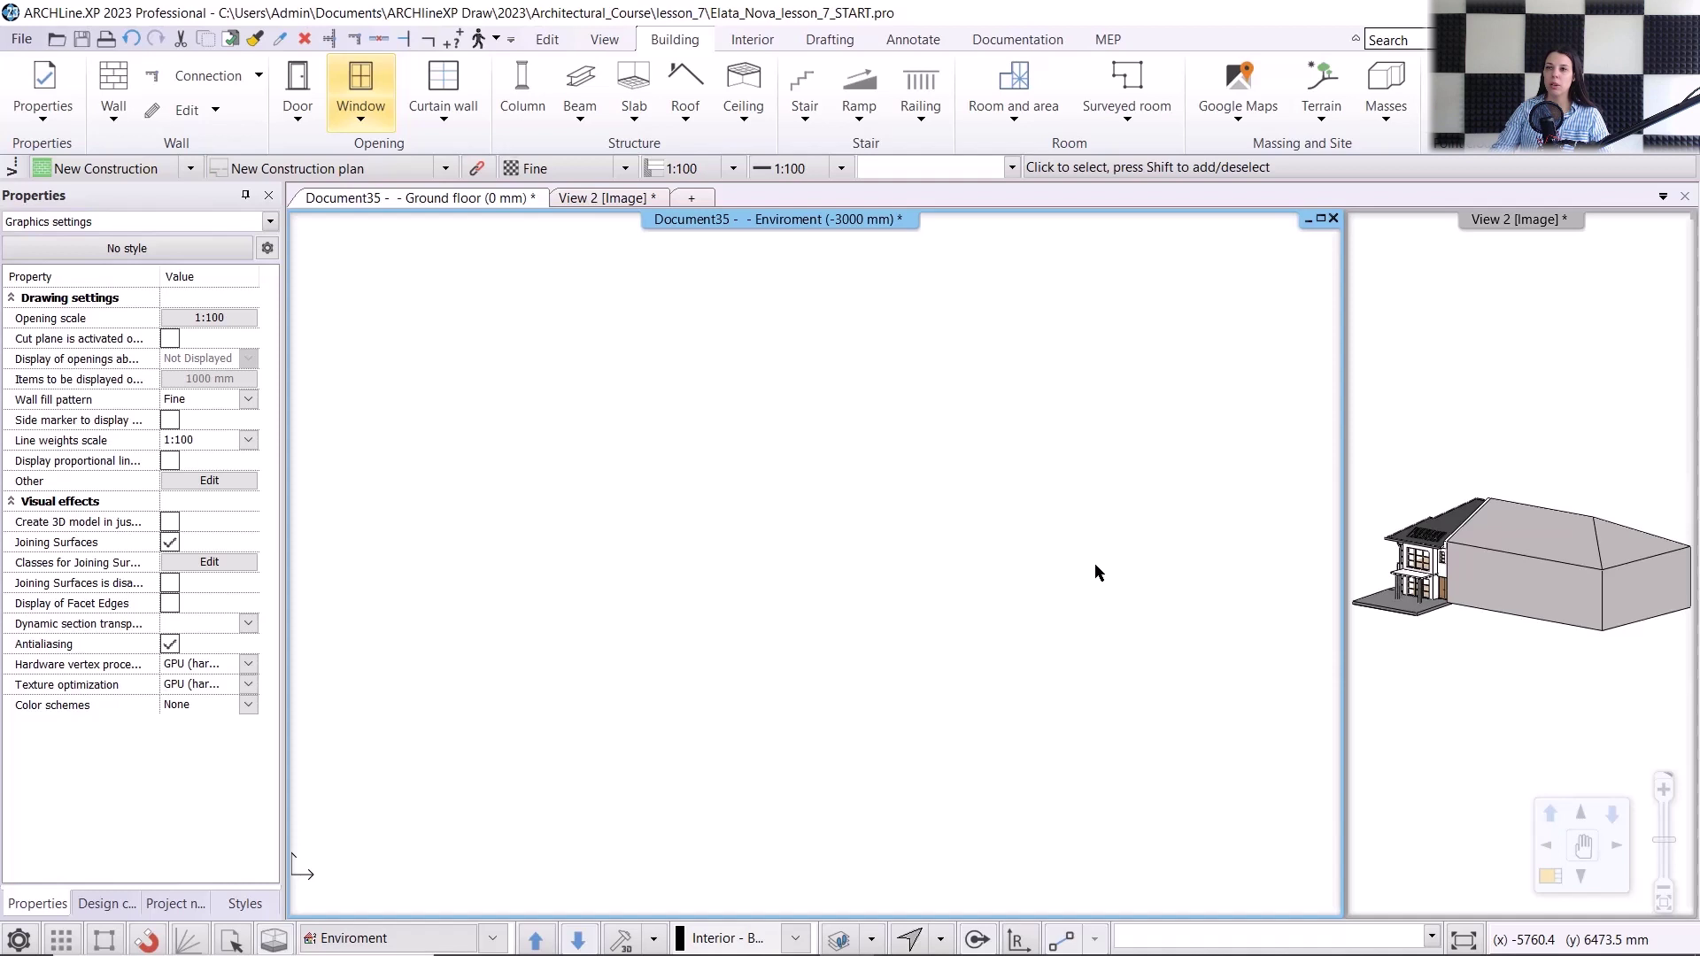
left_click(22, 39)
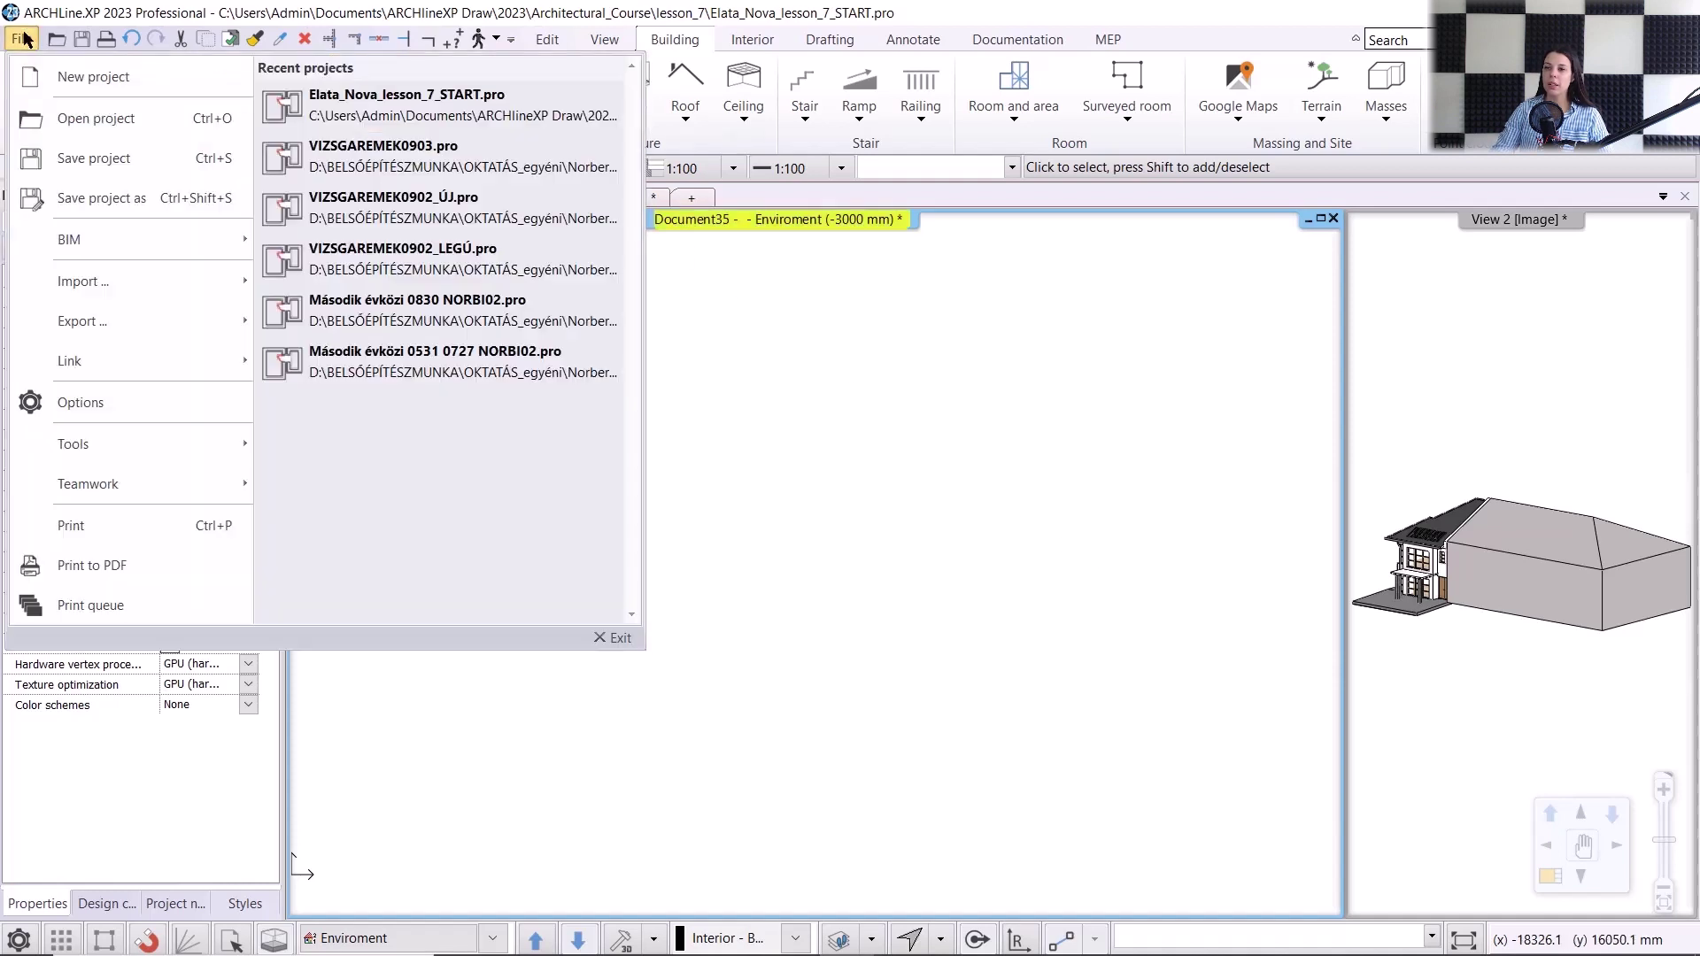
mouse_move(116, 375)
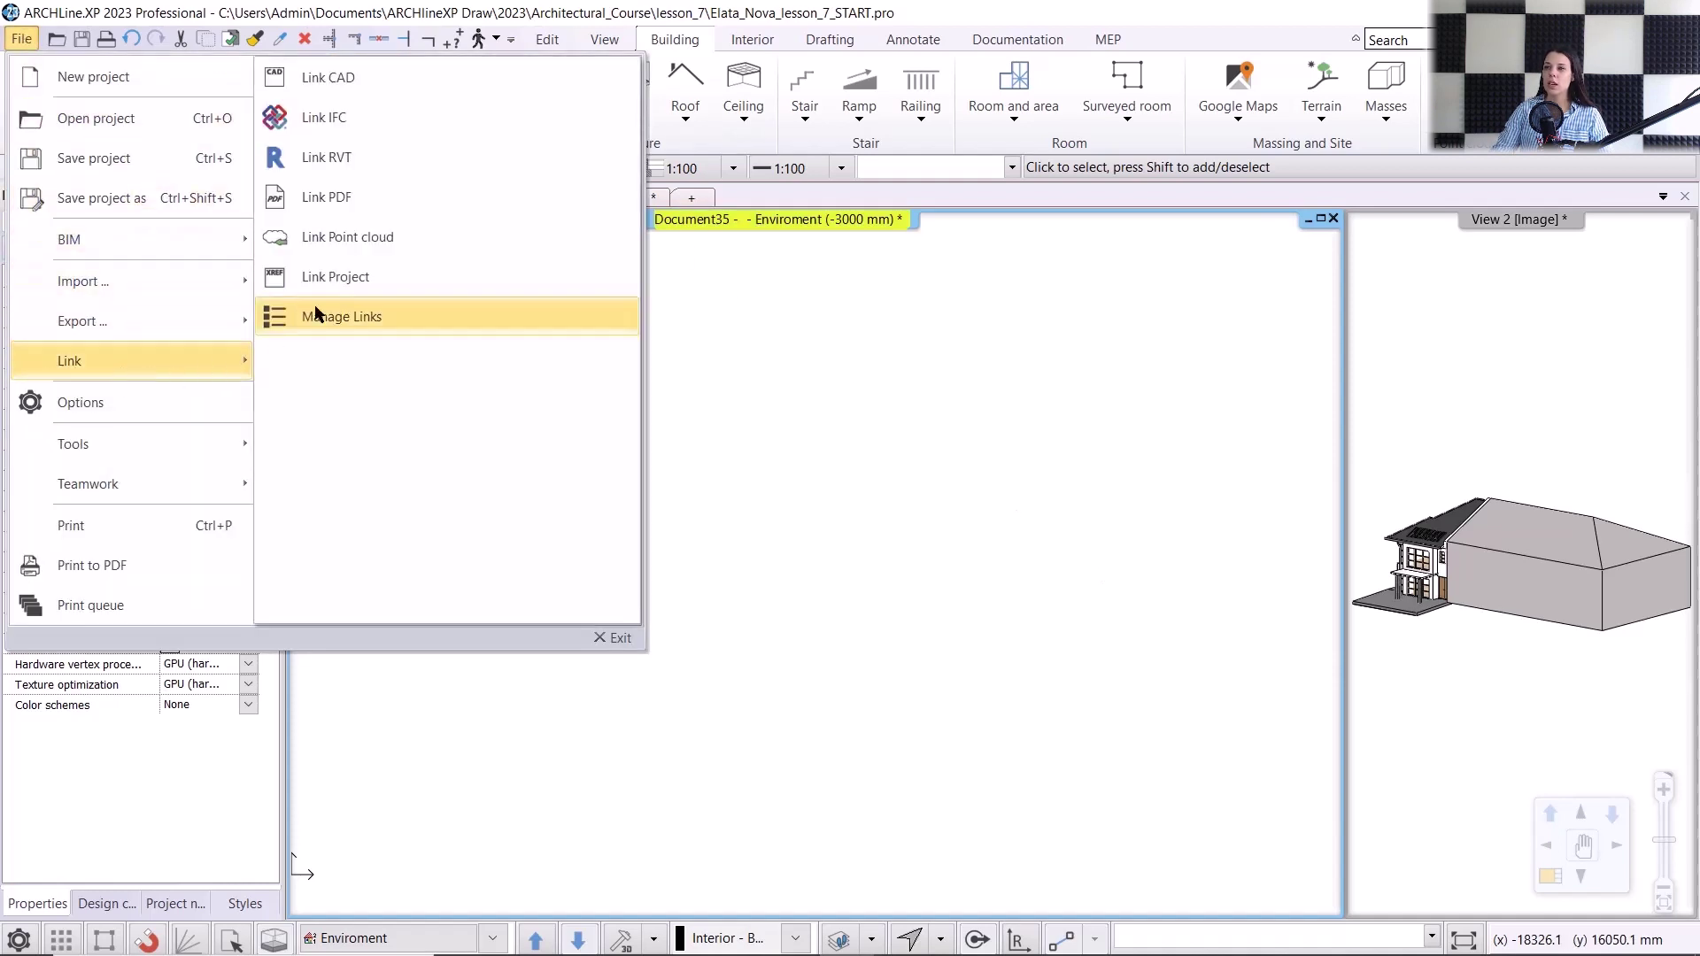
left_click(350, 277)
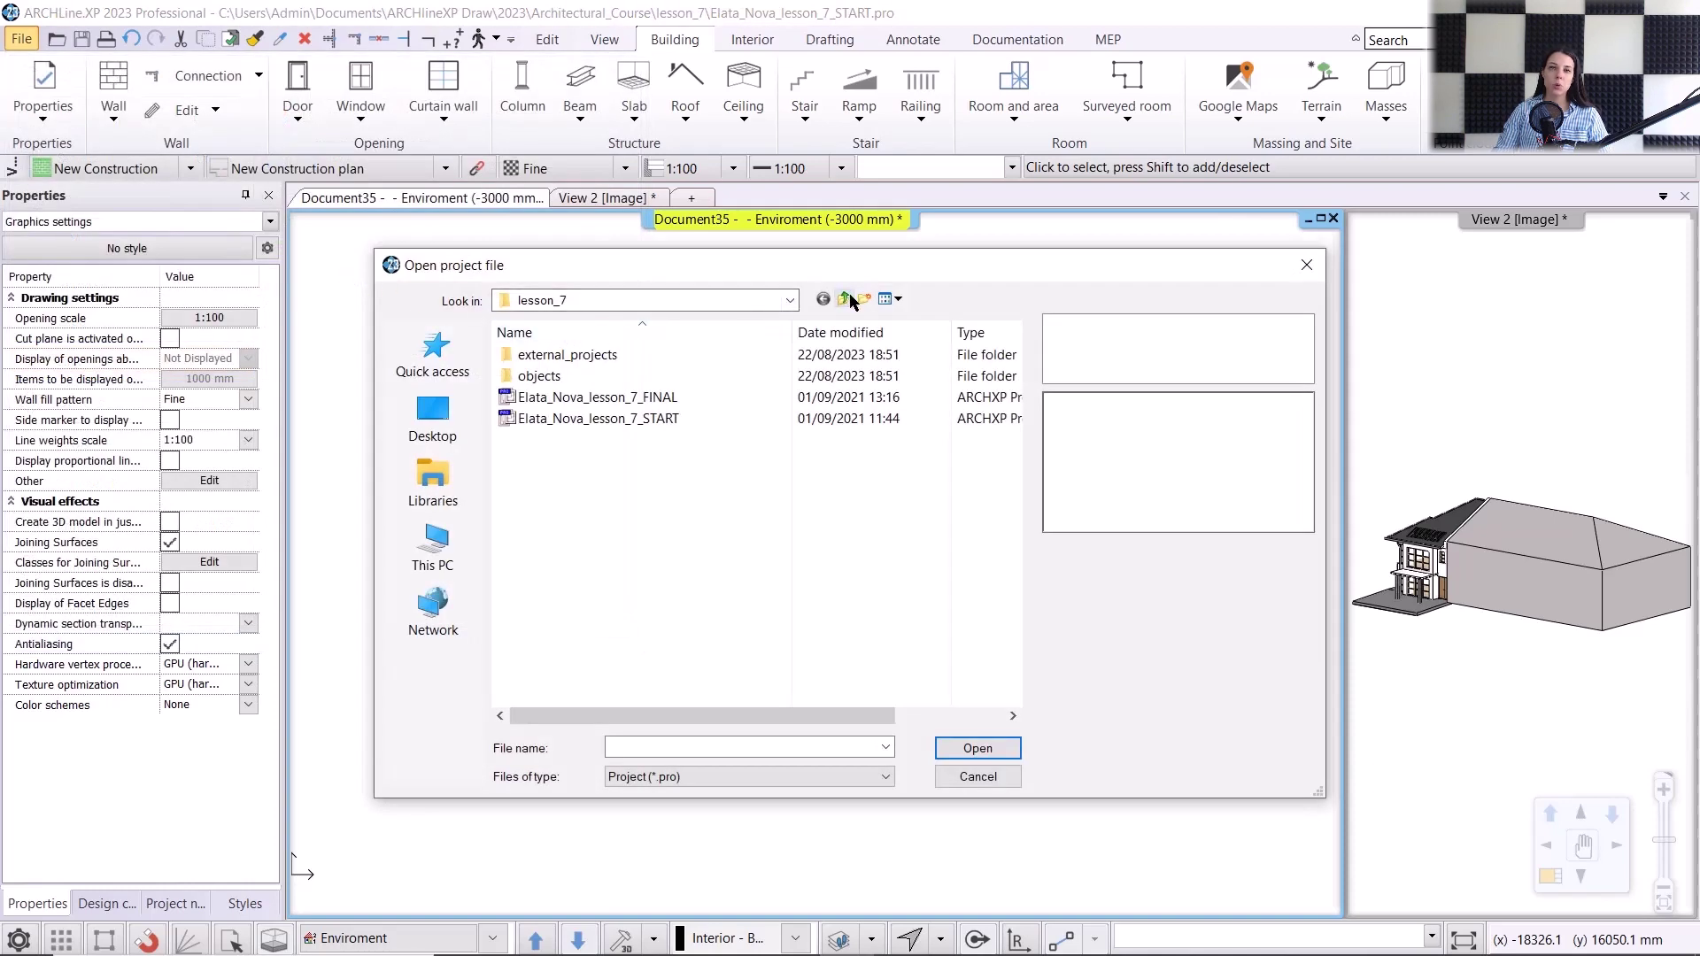
double_click(631, 352)
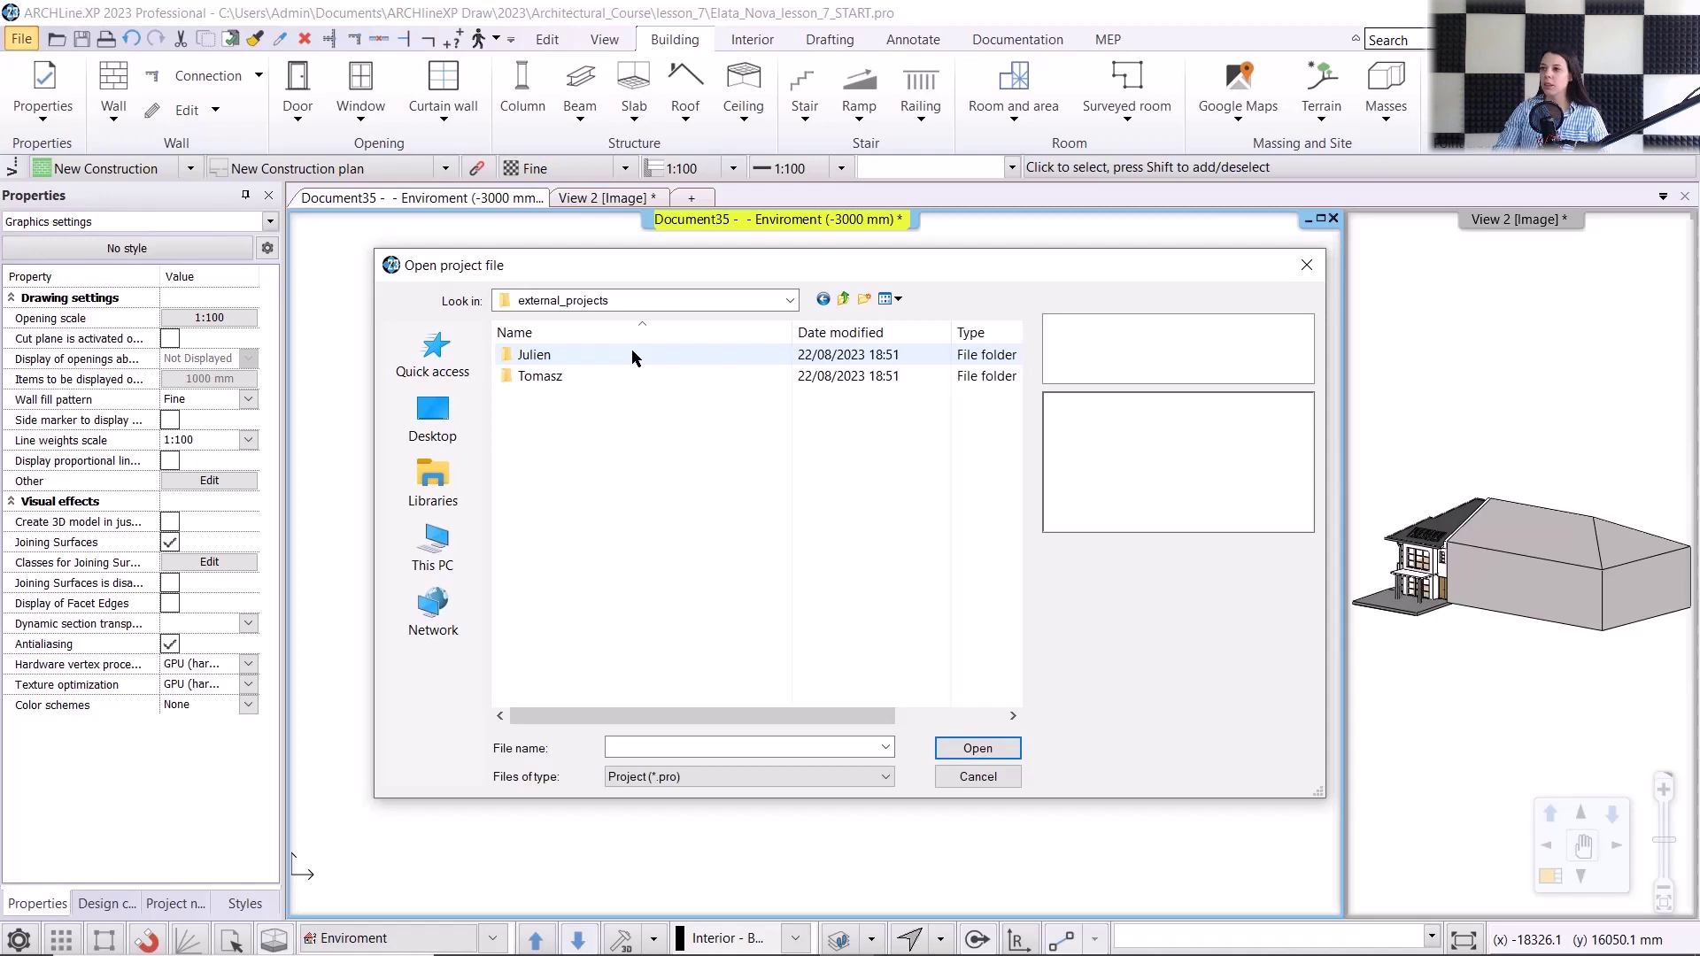
double_click(631, 352)
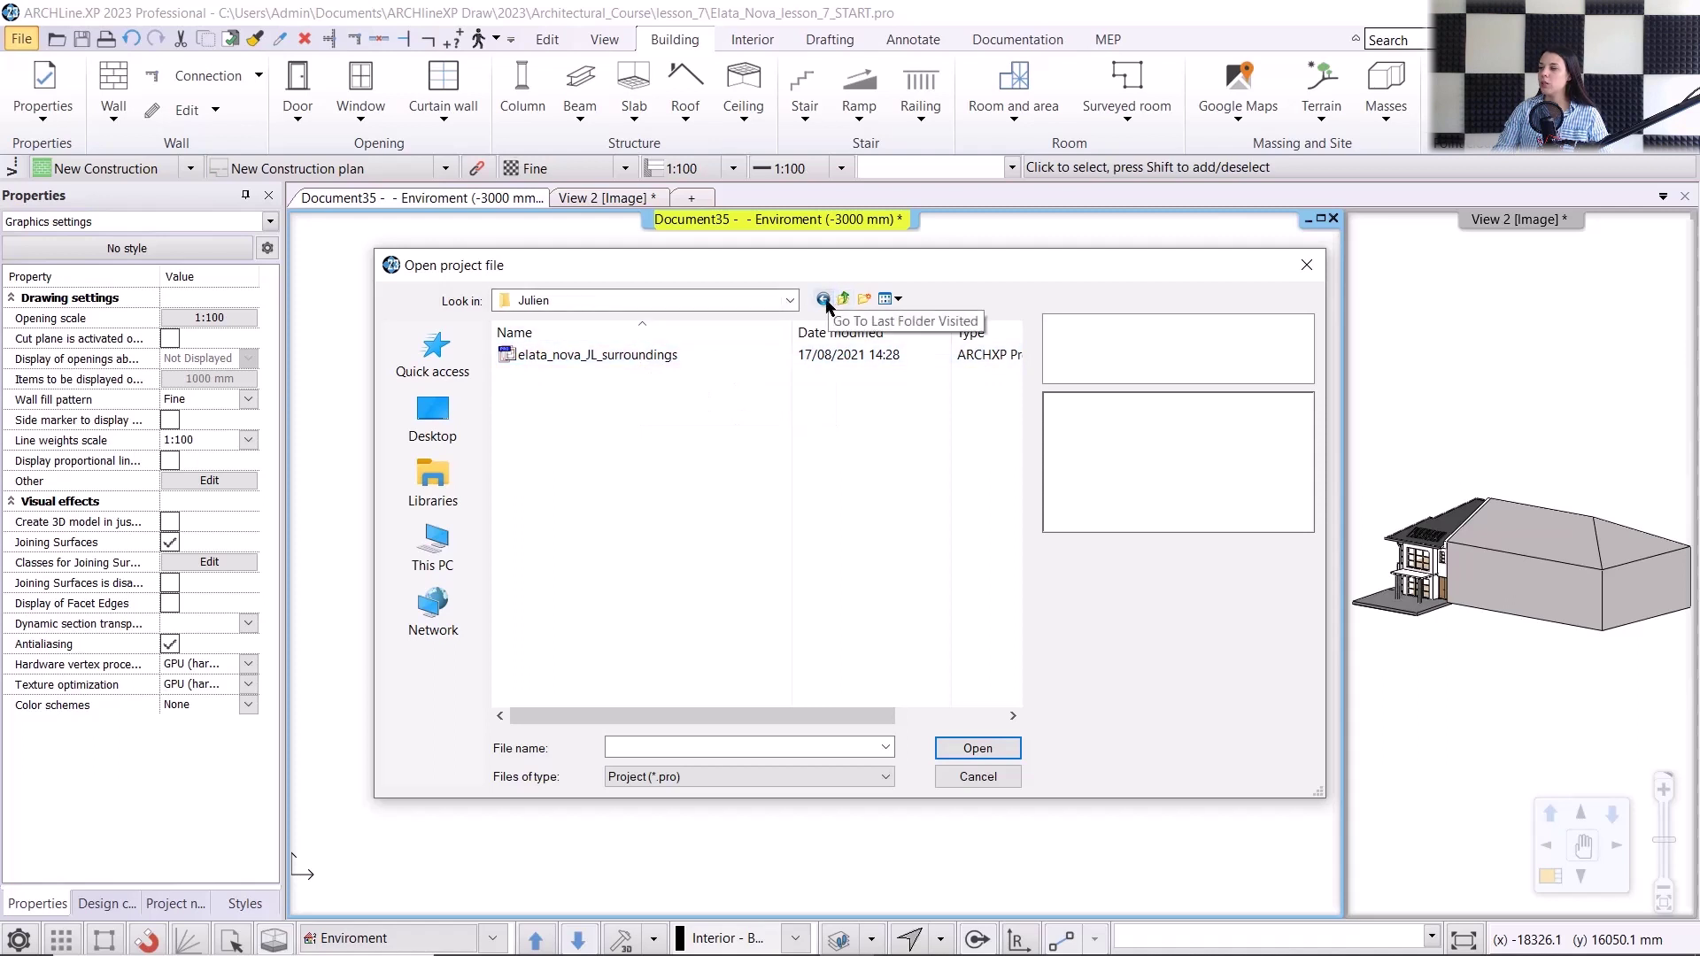
left_click(825, 303)
double_click(618, 371)
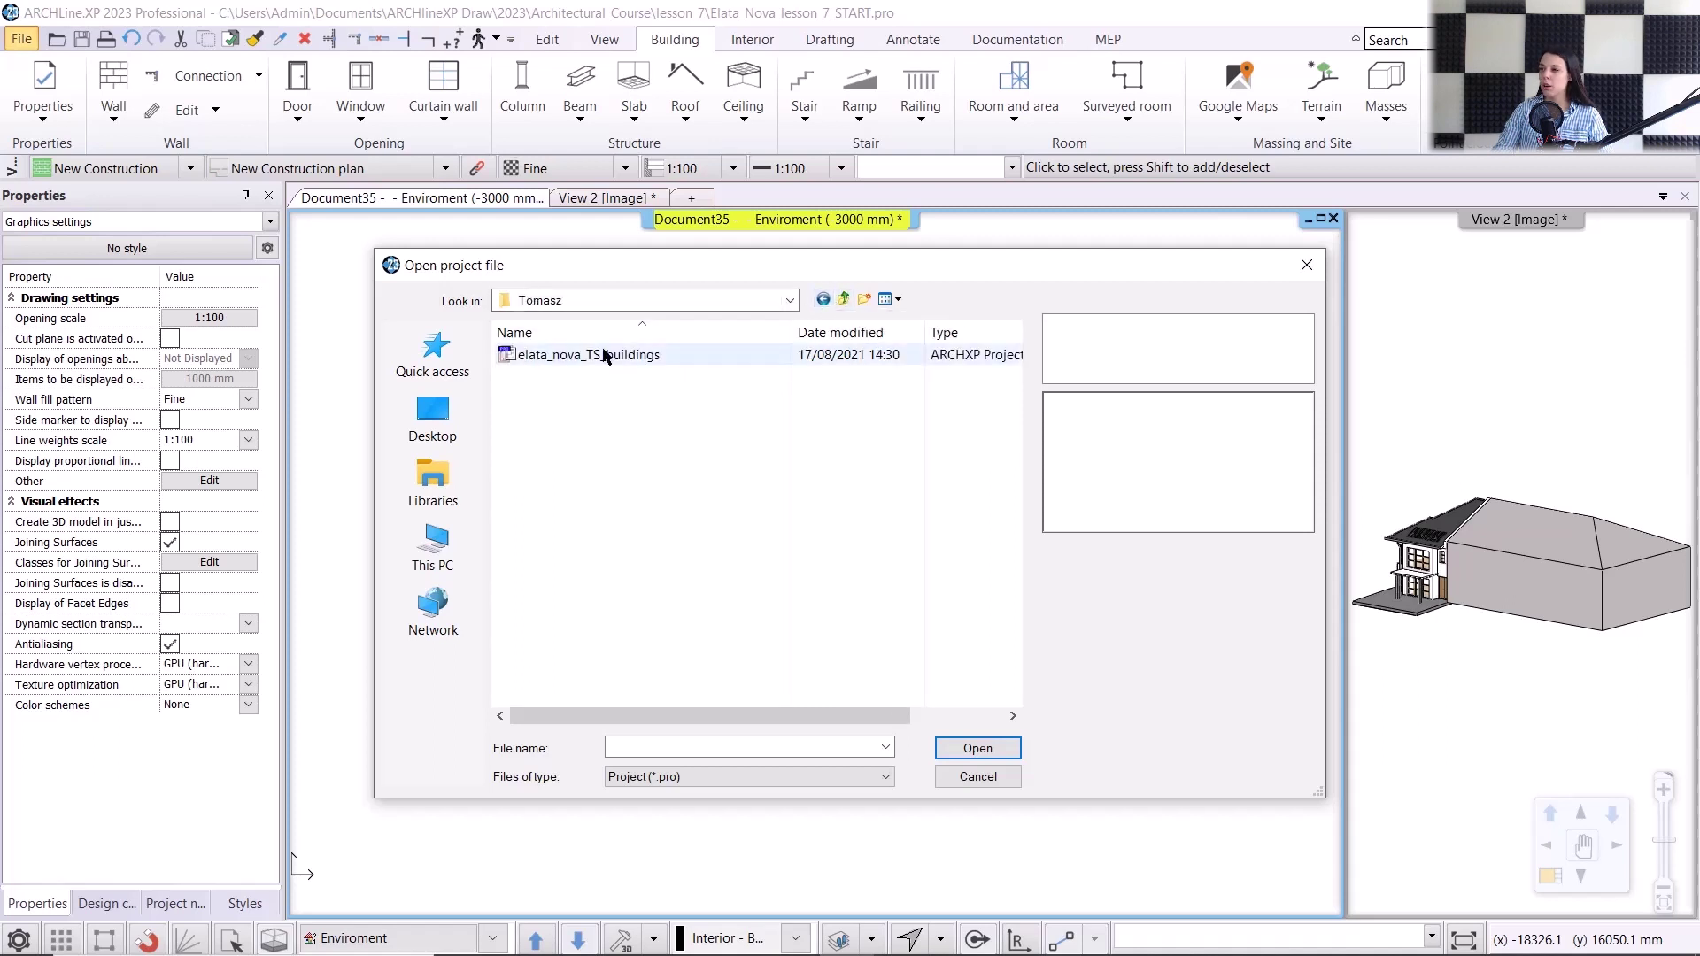
left_click(827, 299)
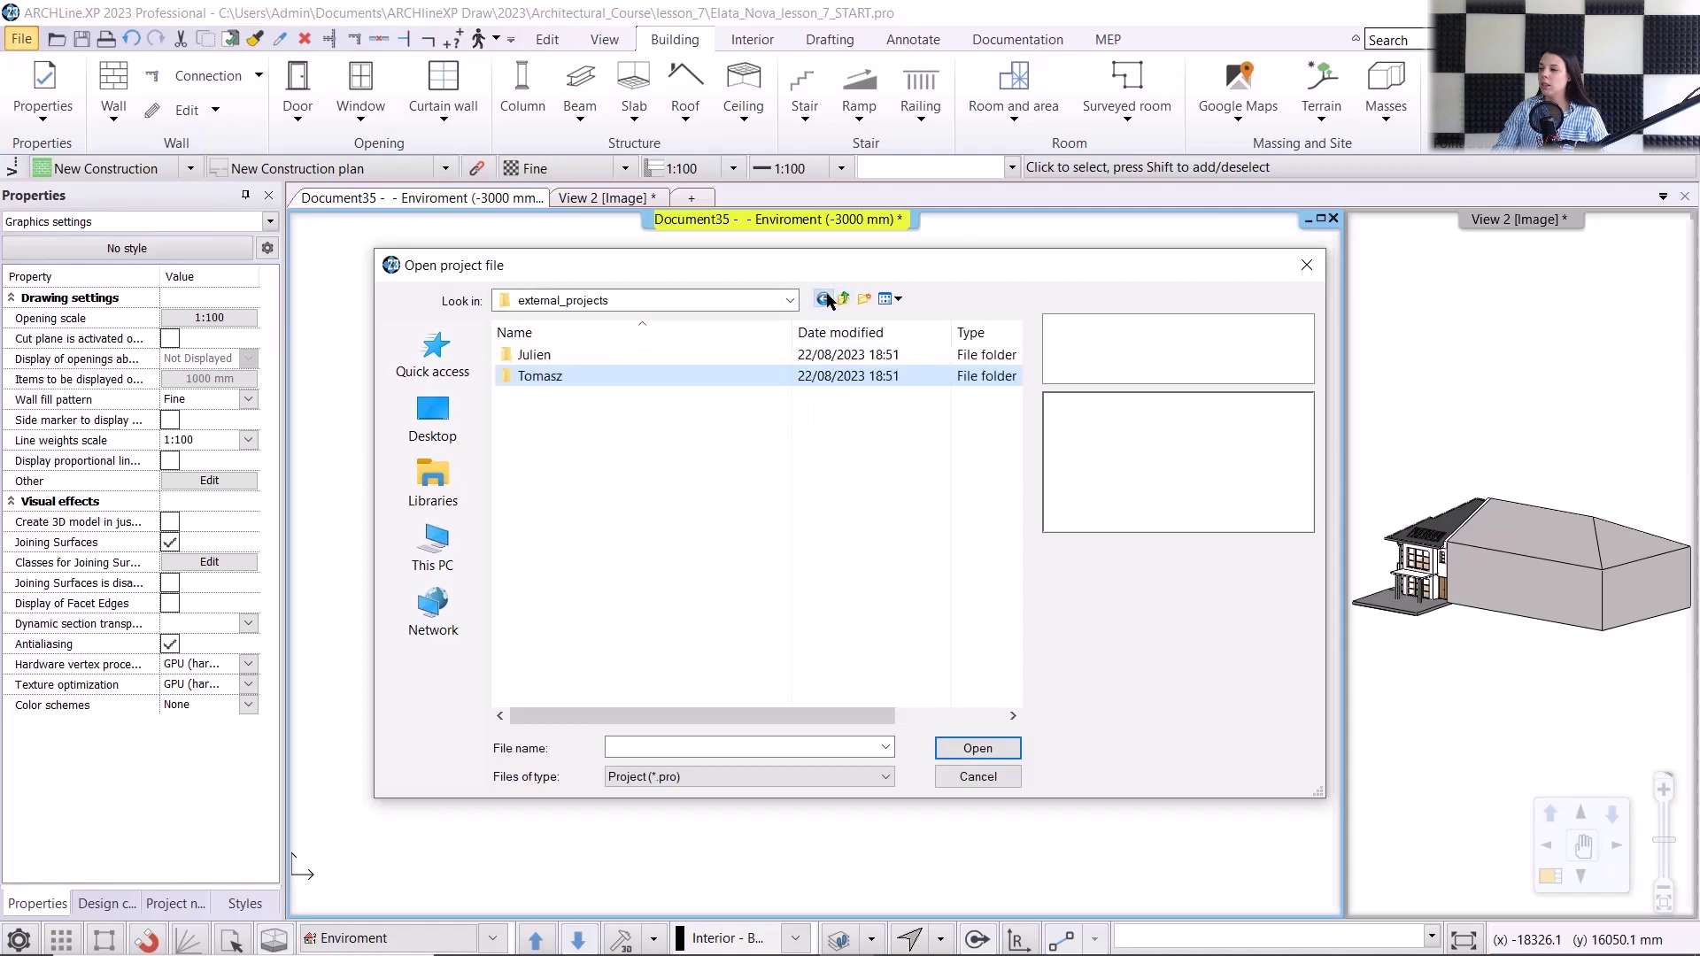
- Link the elata_nova_JL_surroundings project without a new drawing origin and inspect the surroundings in the 3D view
double_click(622, 359)
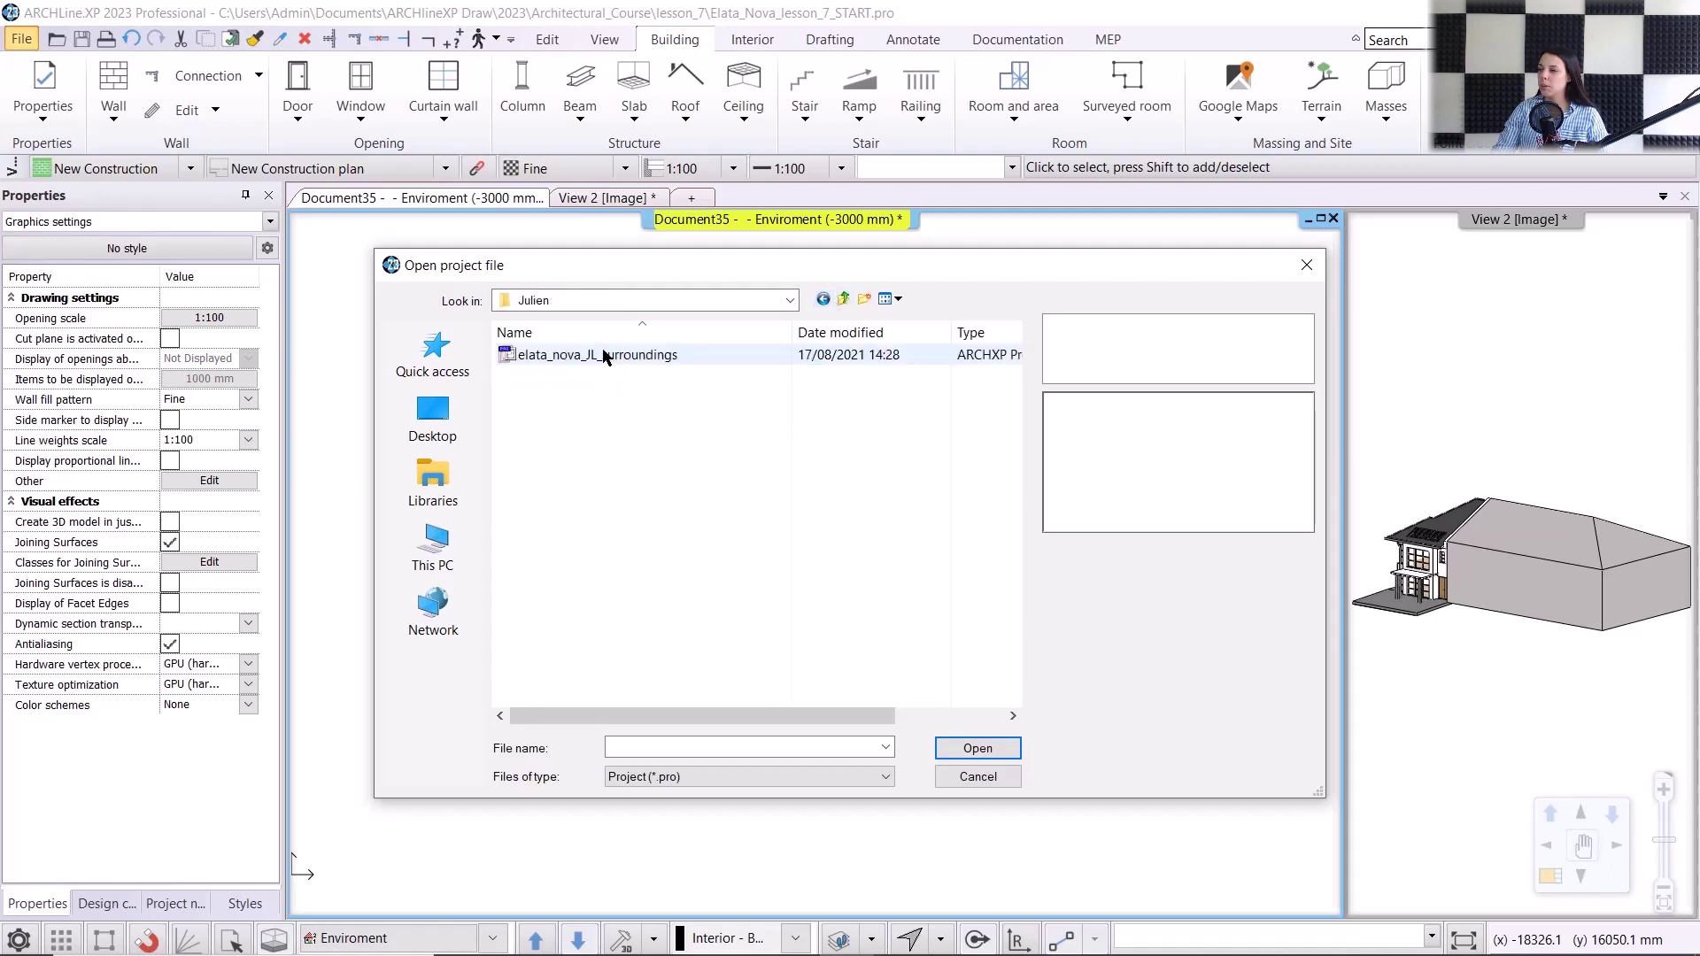
left_click(604, 357)
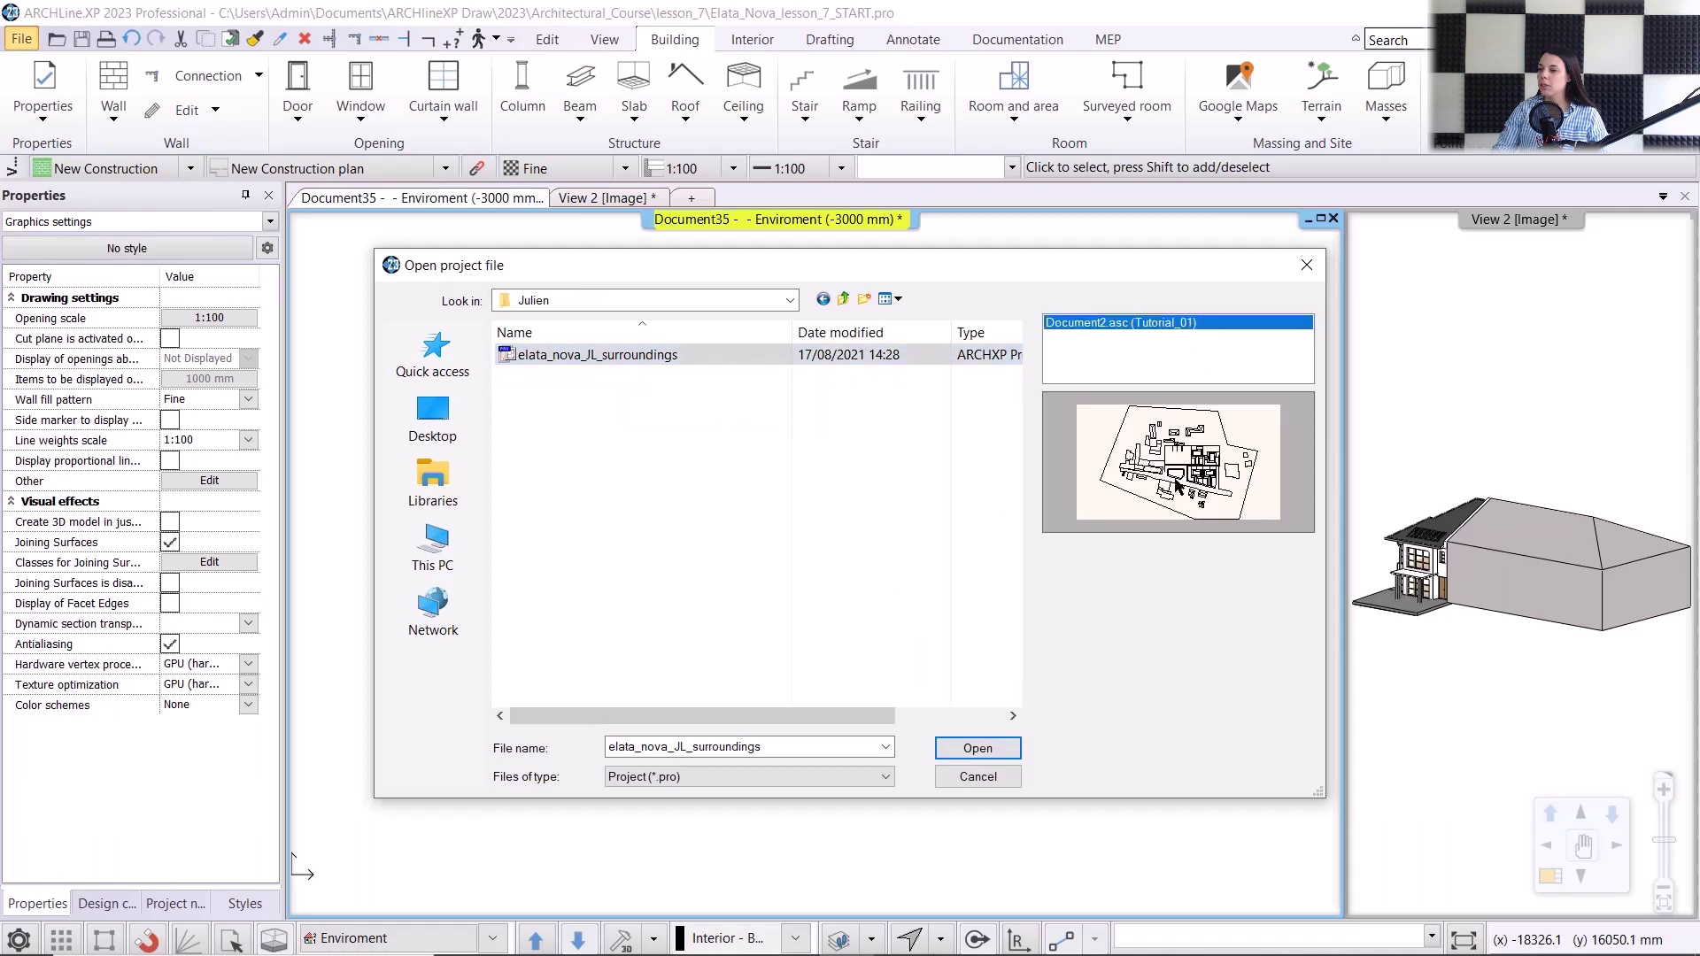
left_click(966, 751)
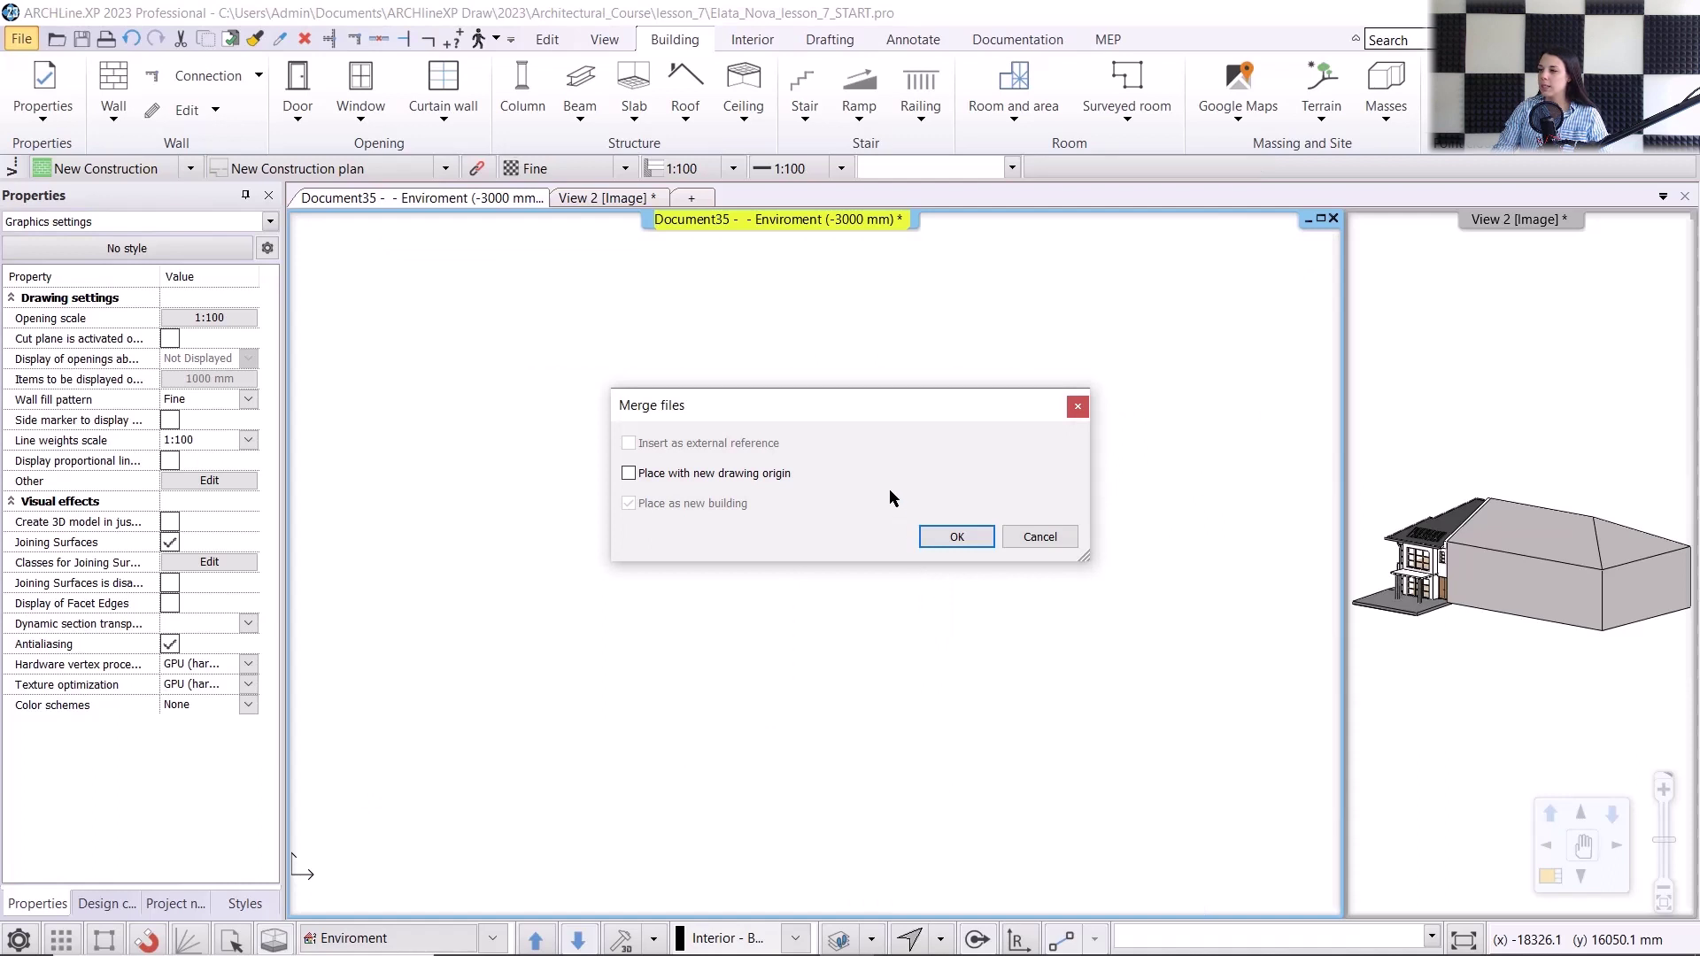
left_click(949, 535)
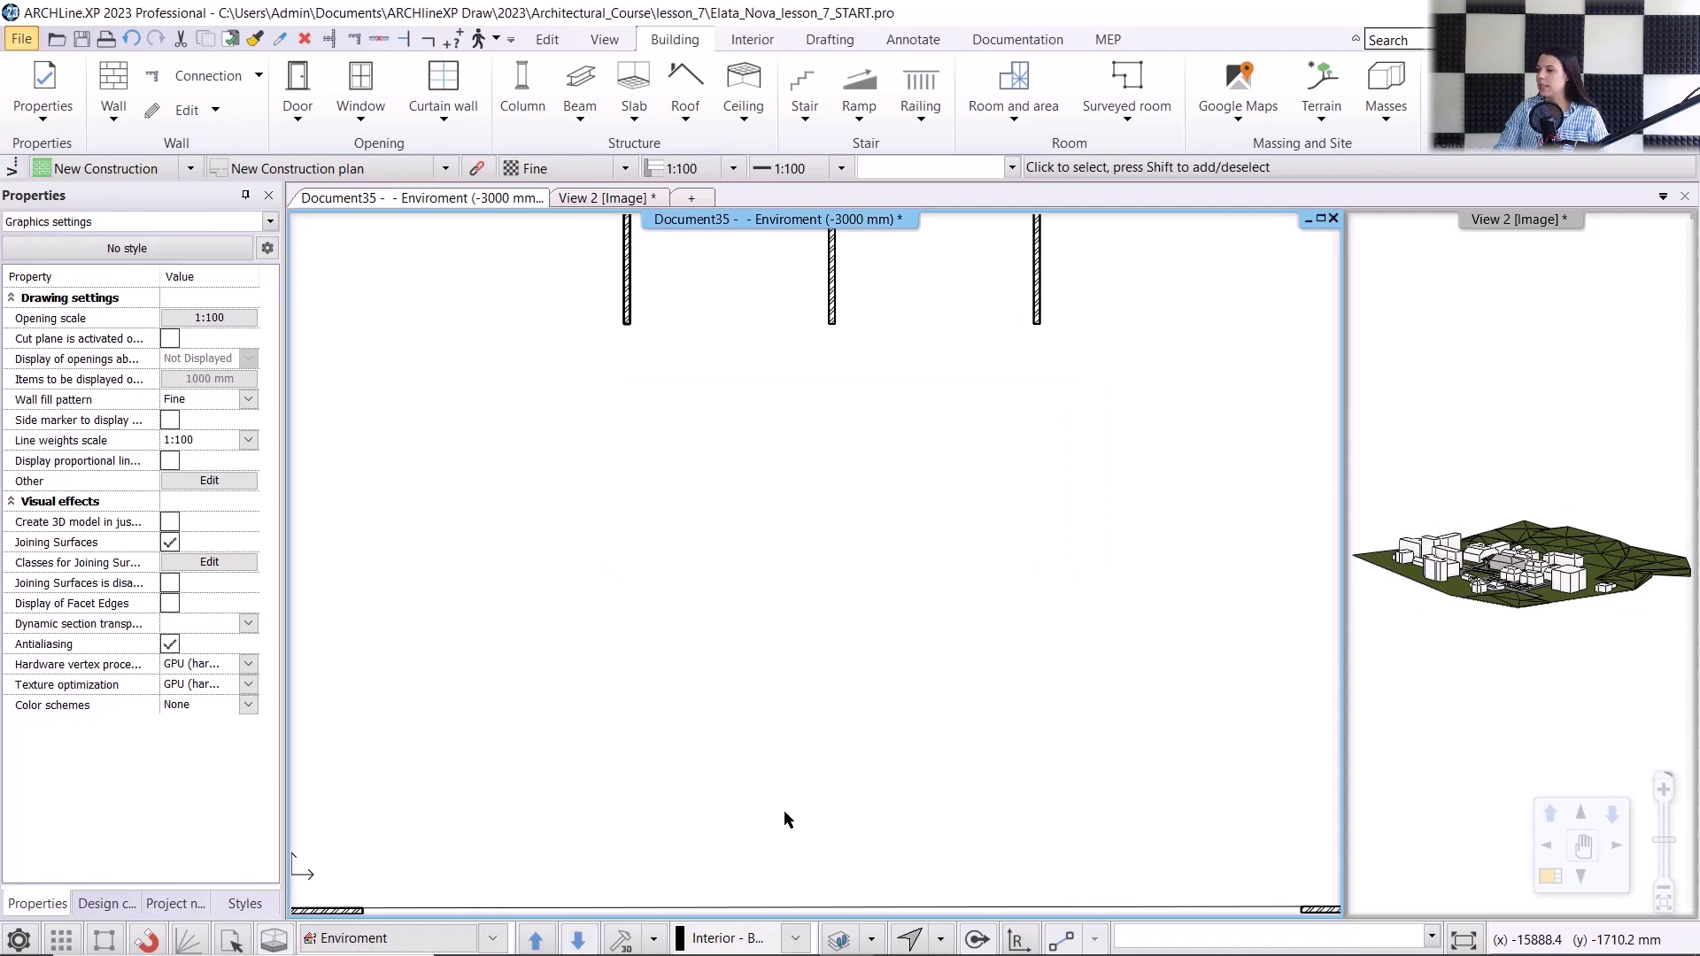
left_click(609, 200)
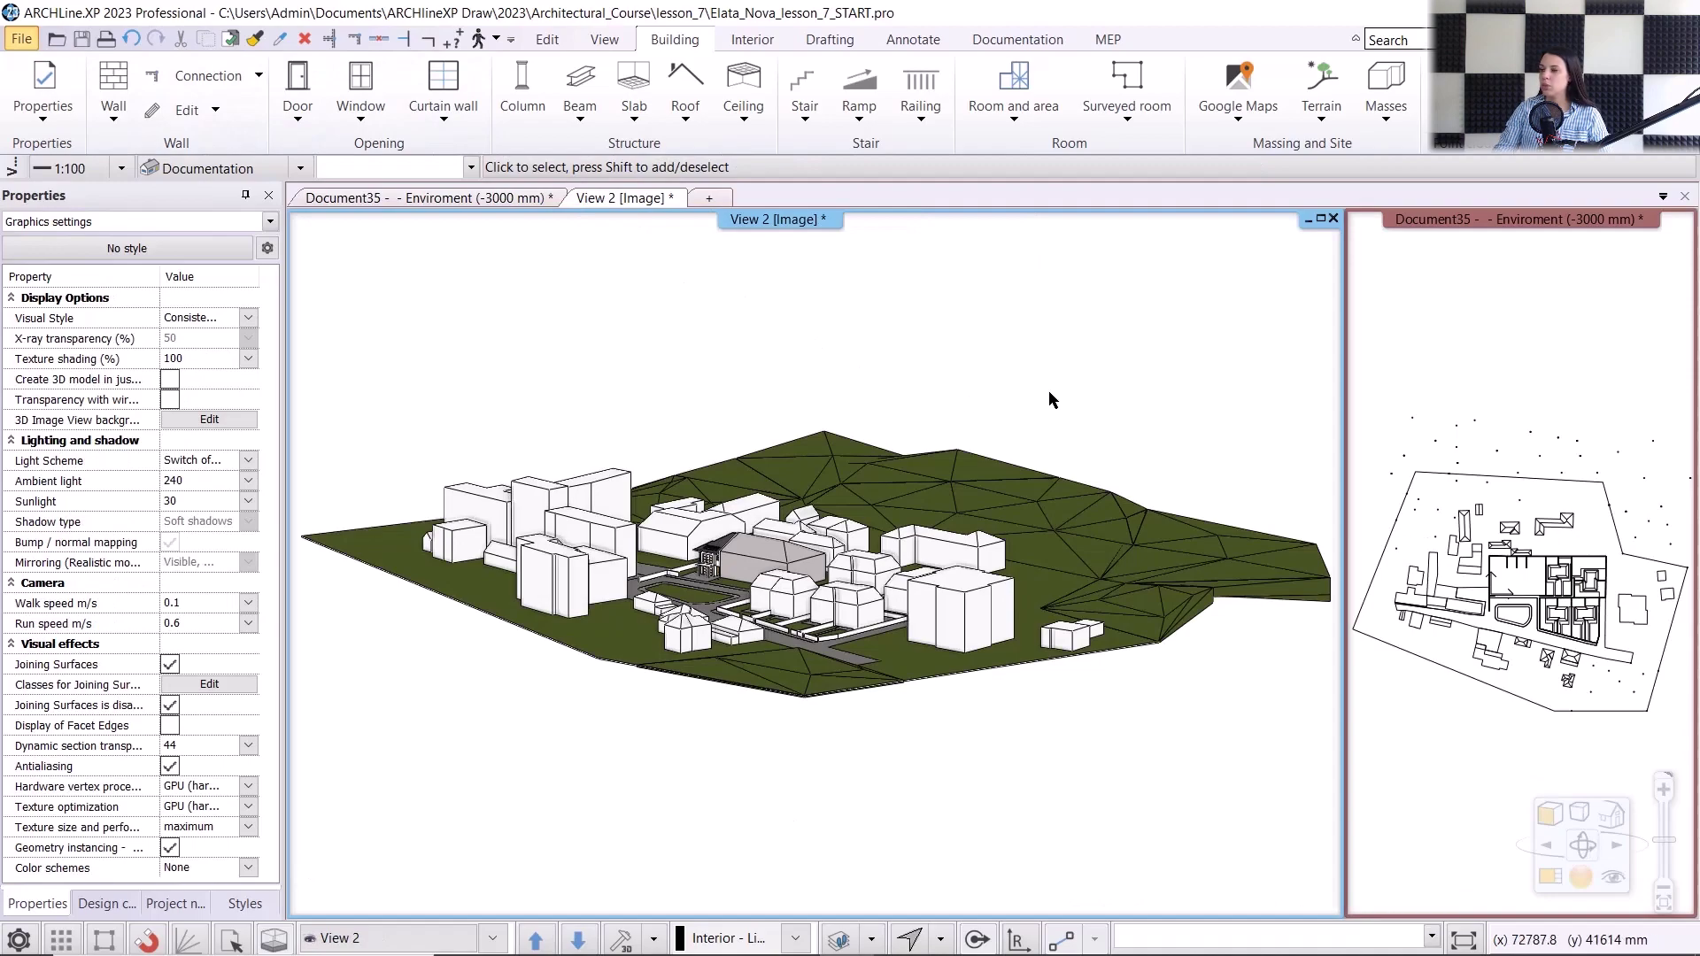
middle_click_drag(1048, 395, 682, 418)
scroll(812, 546, "up", 3)
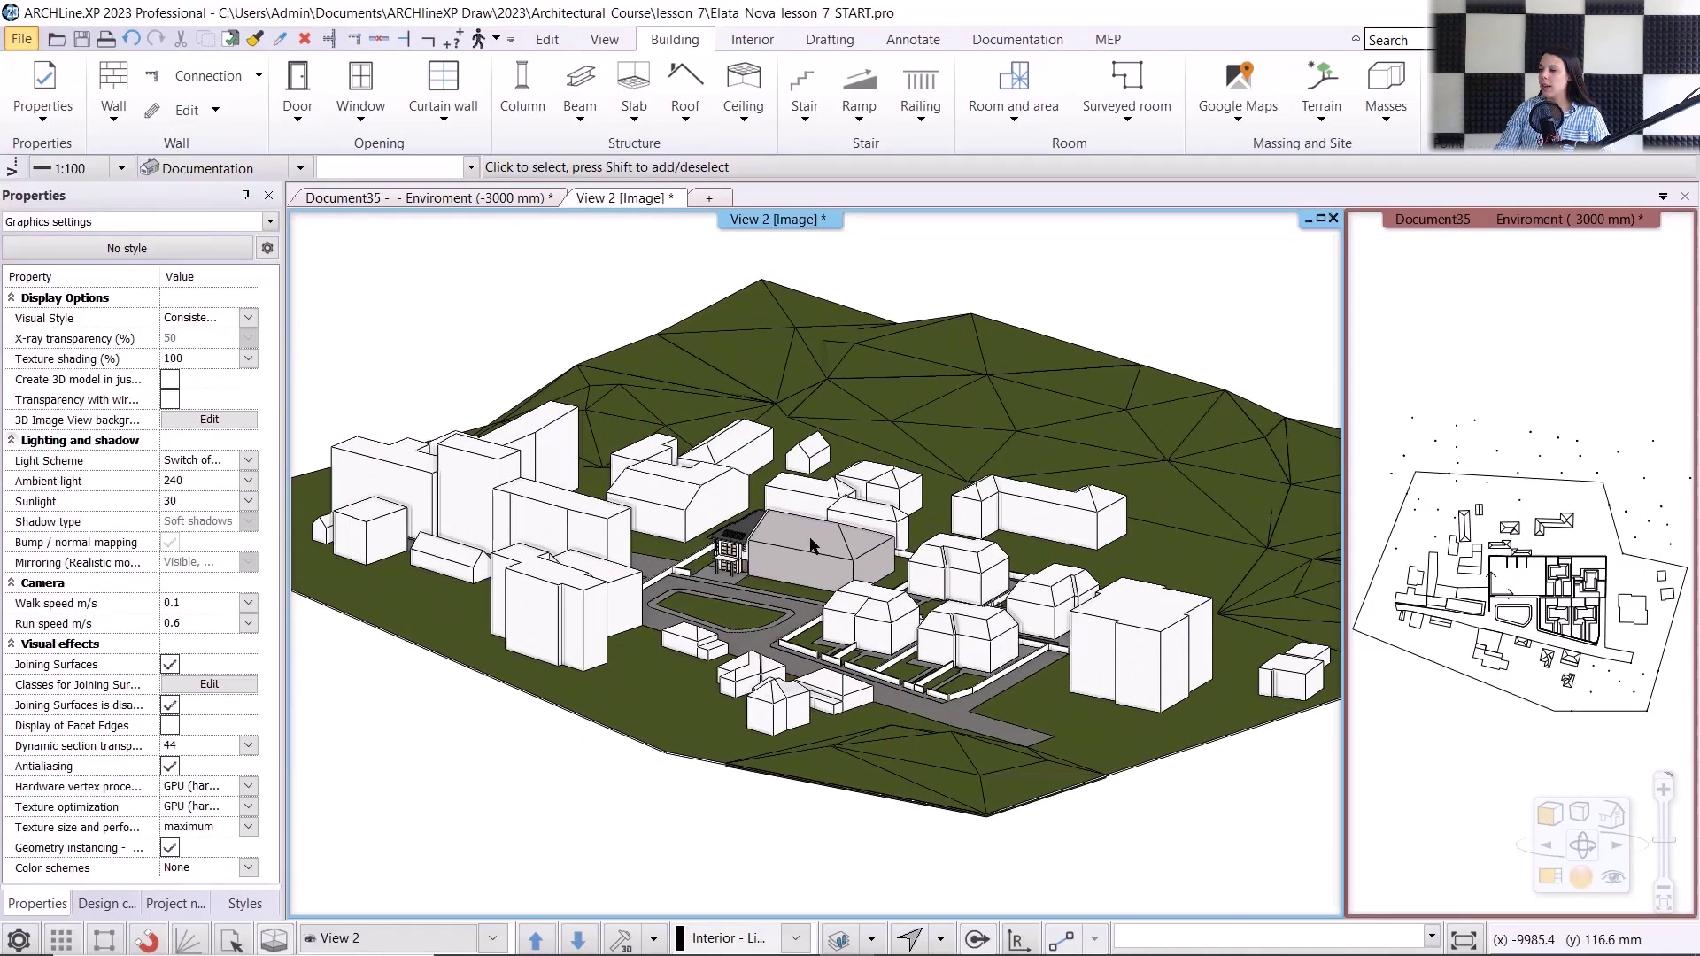
- From the Enviroment plan, link the elata_nova_TS_buildings project without a new drawing origin and inspect the neighbouring buildings in 3D
left_click(467, 198)
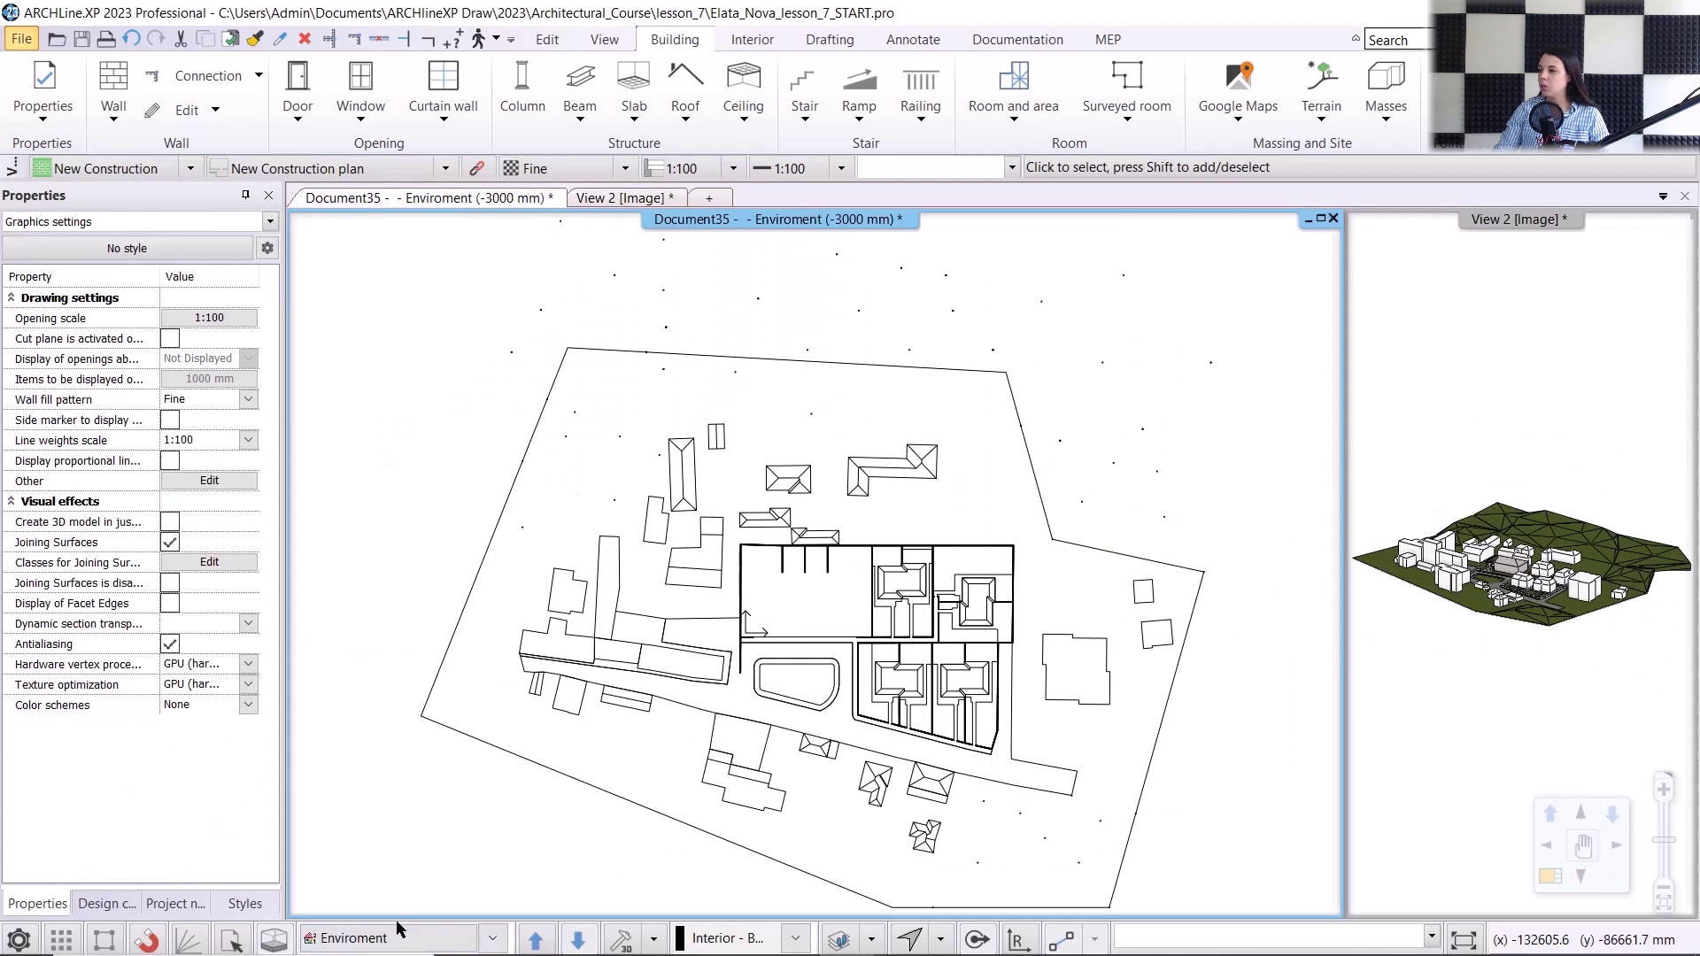
left_click(21, 39)
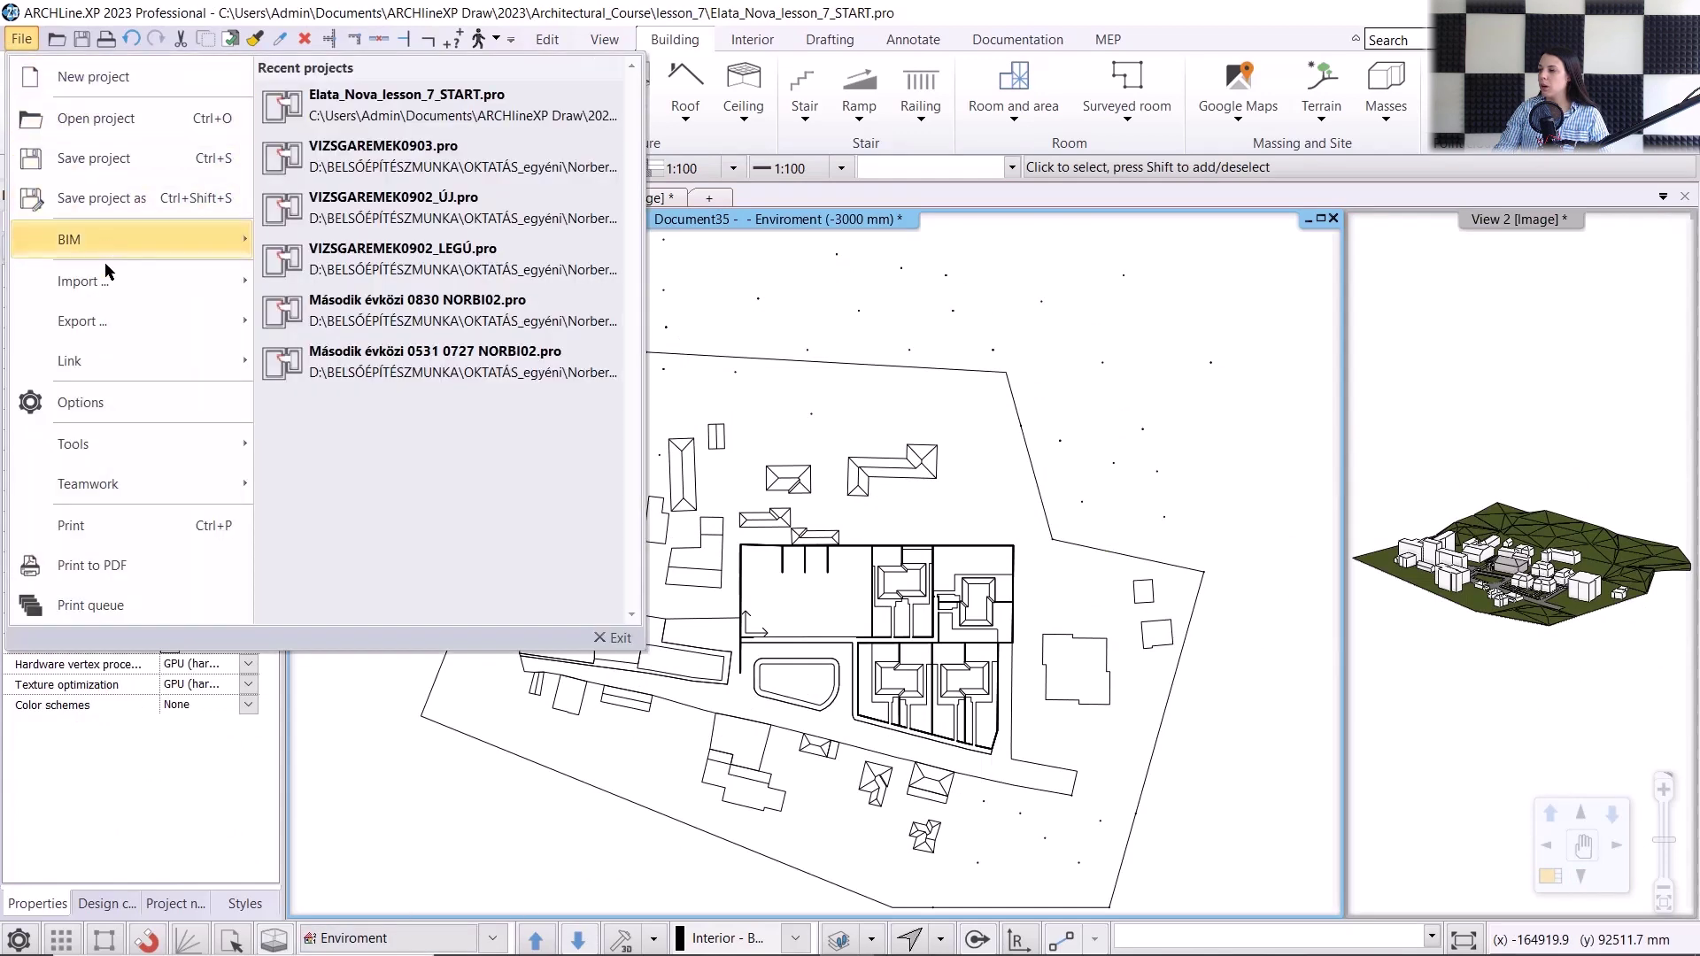
mouse_move(124, 360)
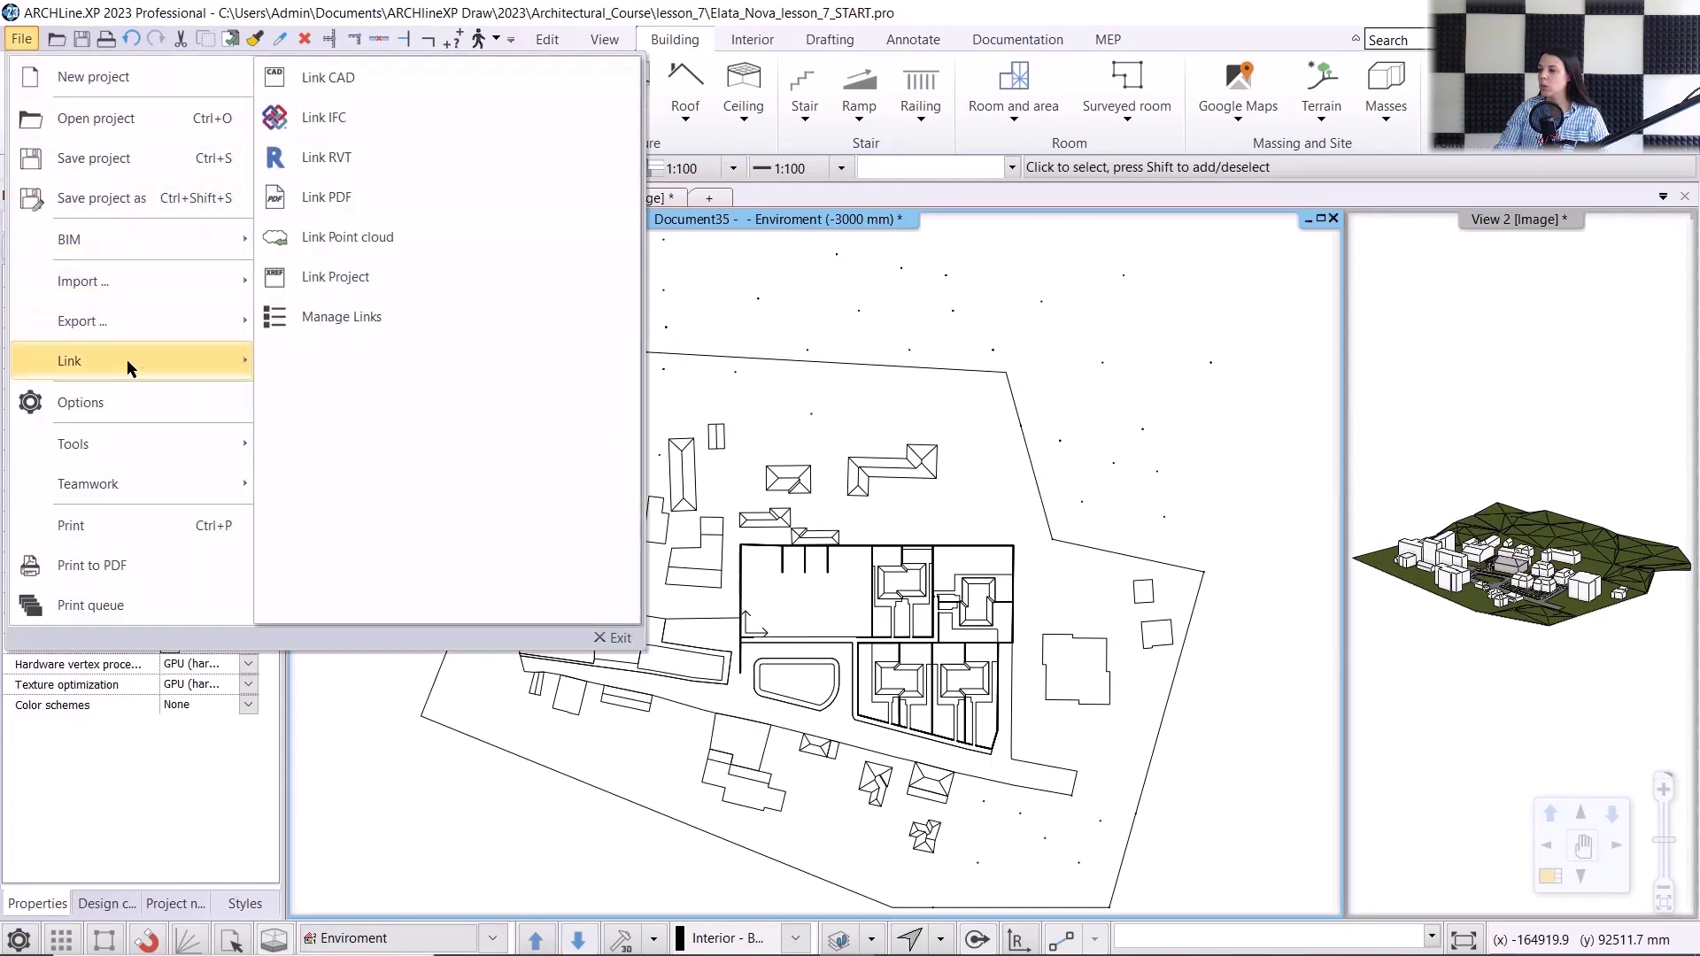
left_click(382, 277)
double_click(611, 356)
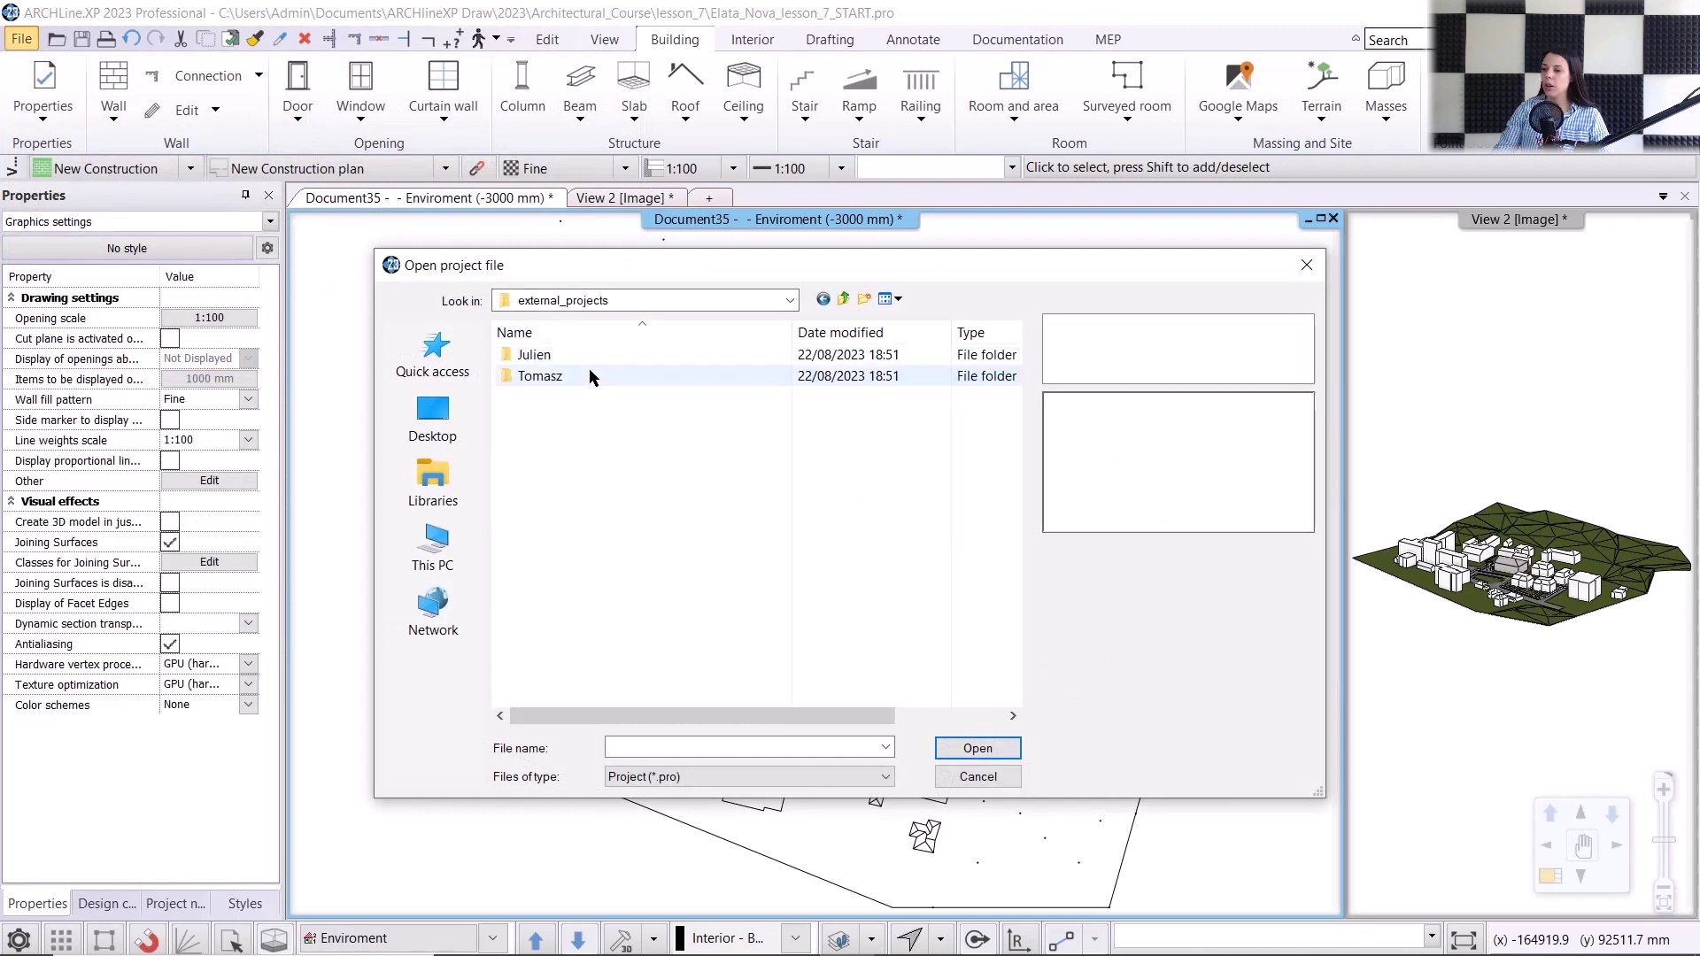
double_click(586, 374)
left_click(586, 356)
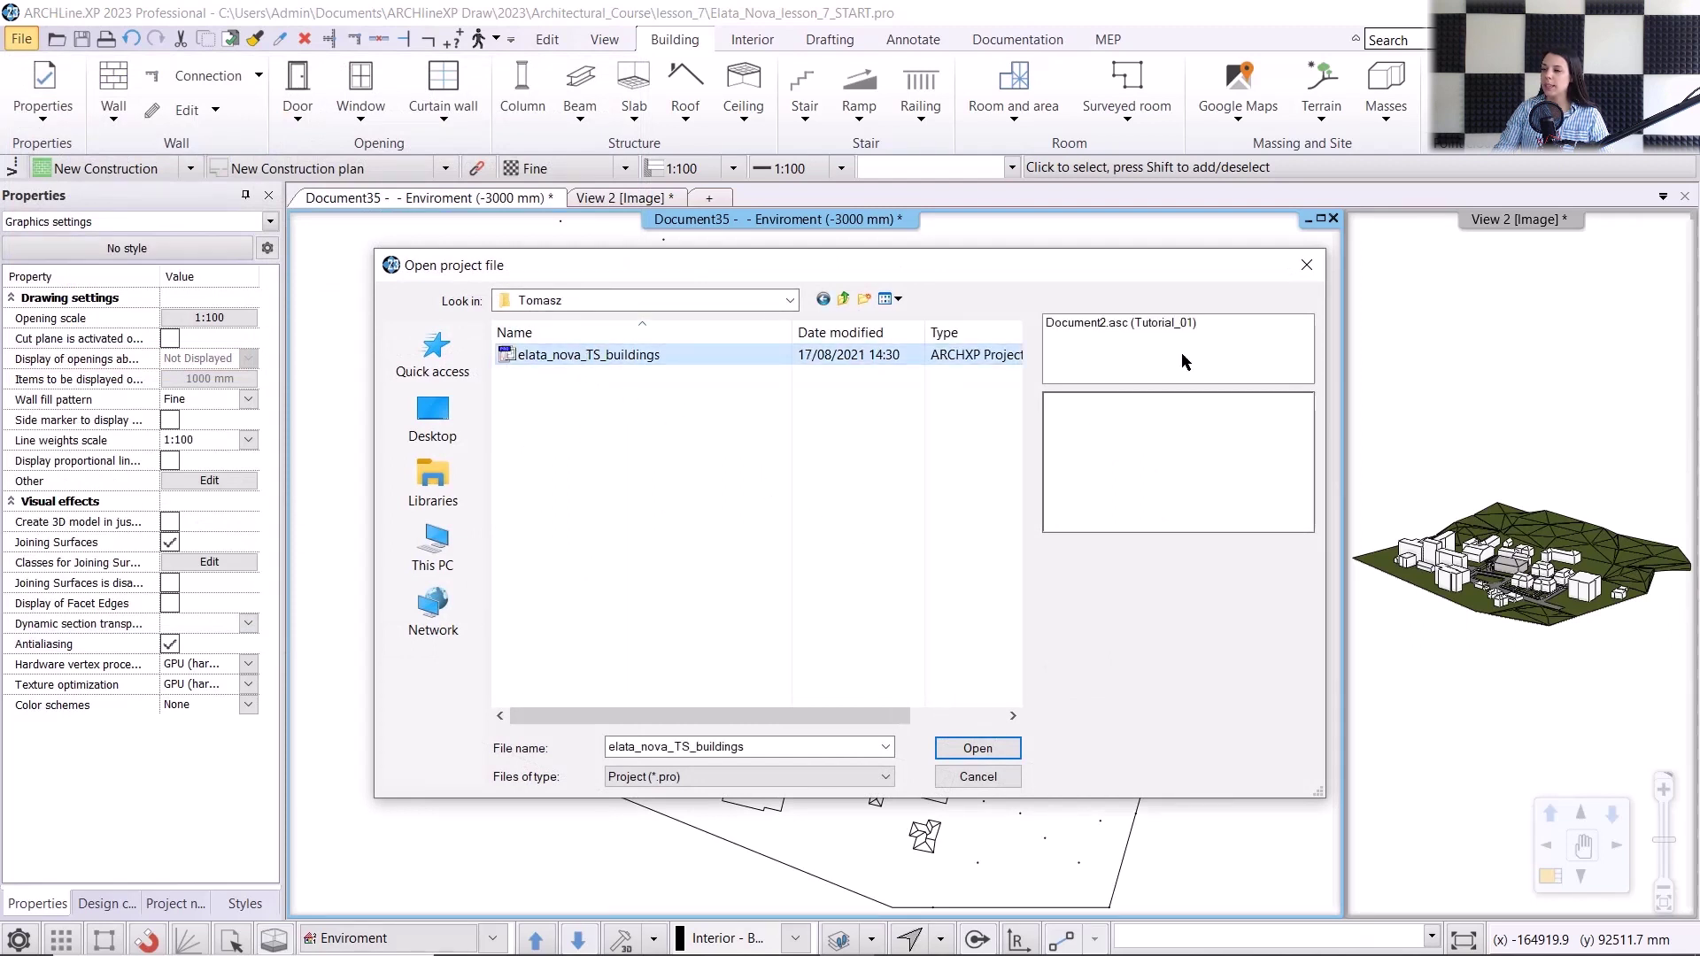
left_click(1169, 323)
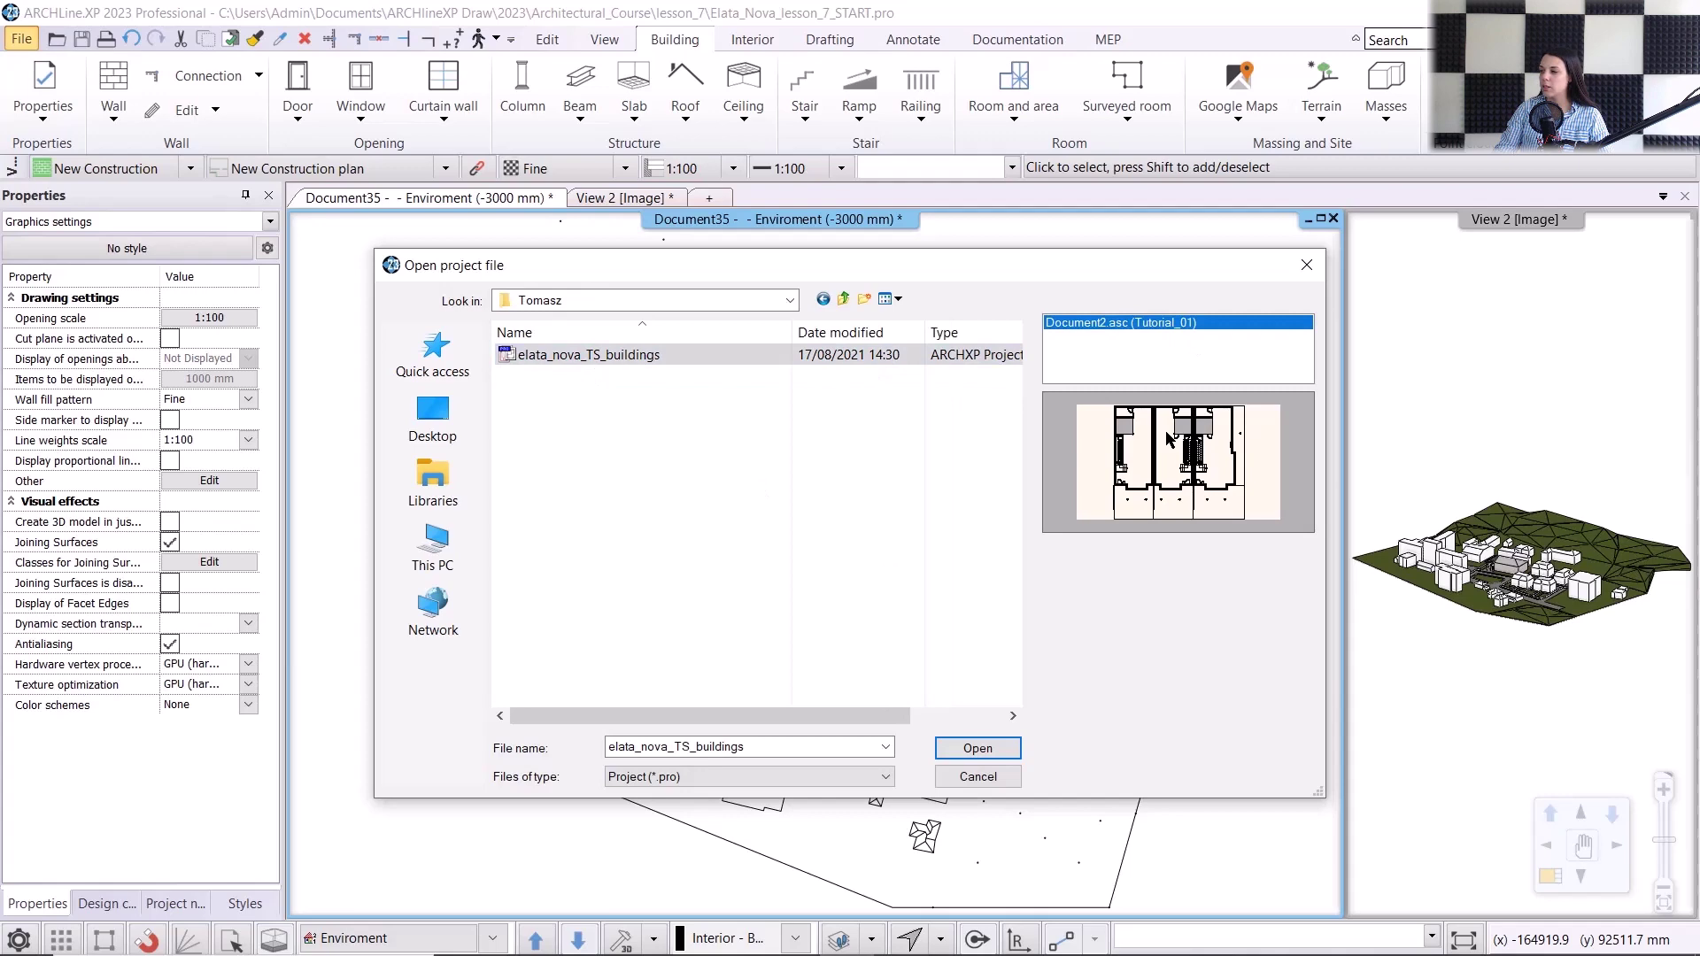
left_click(976, 749)
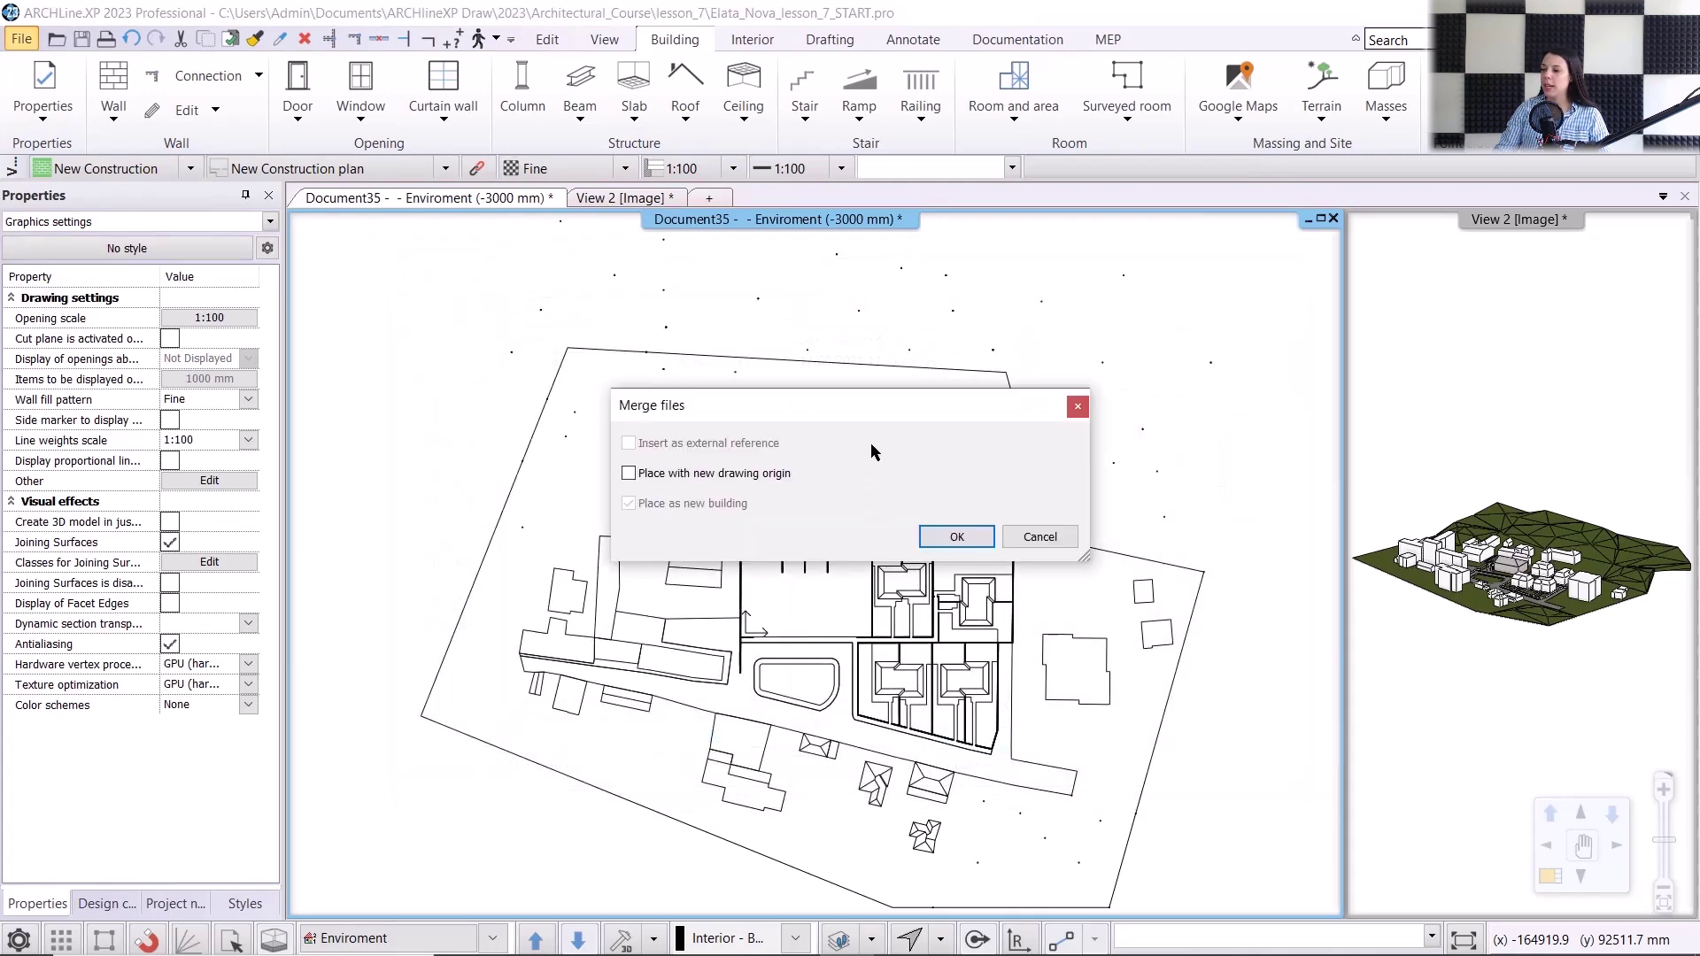
left_click(977, 539)
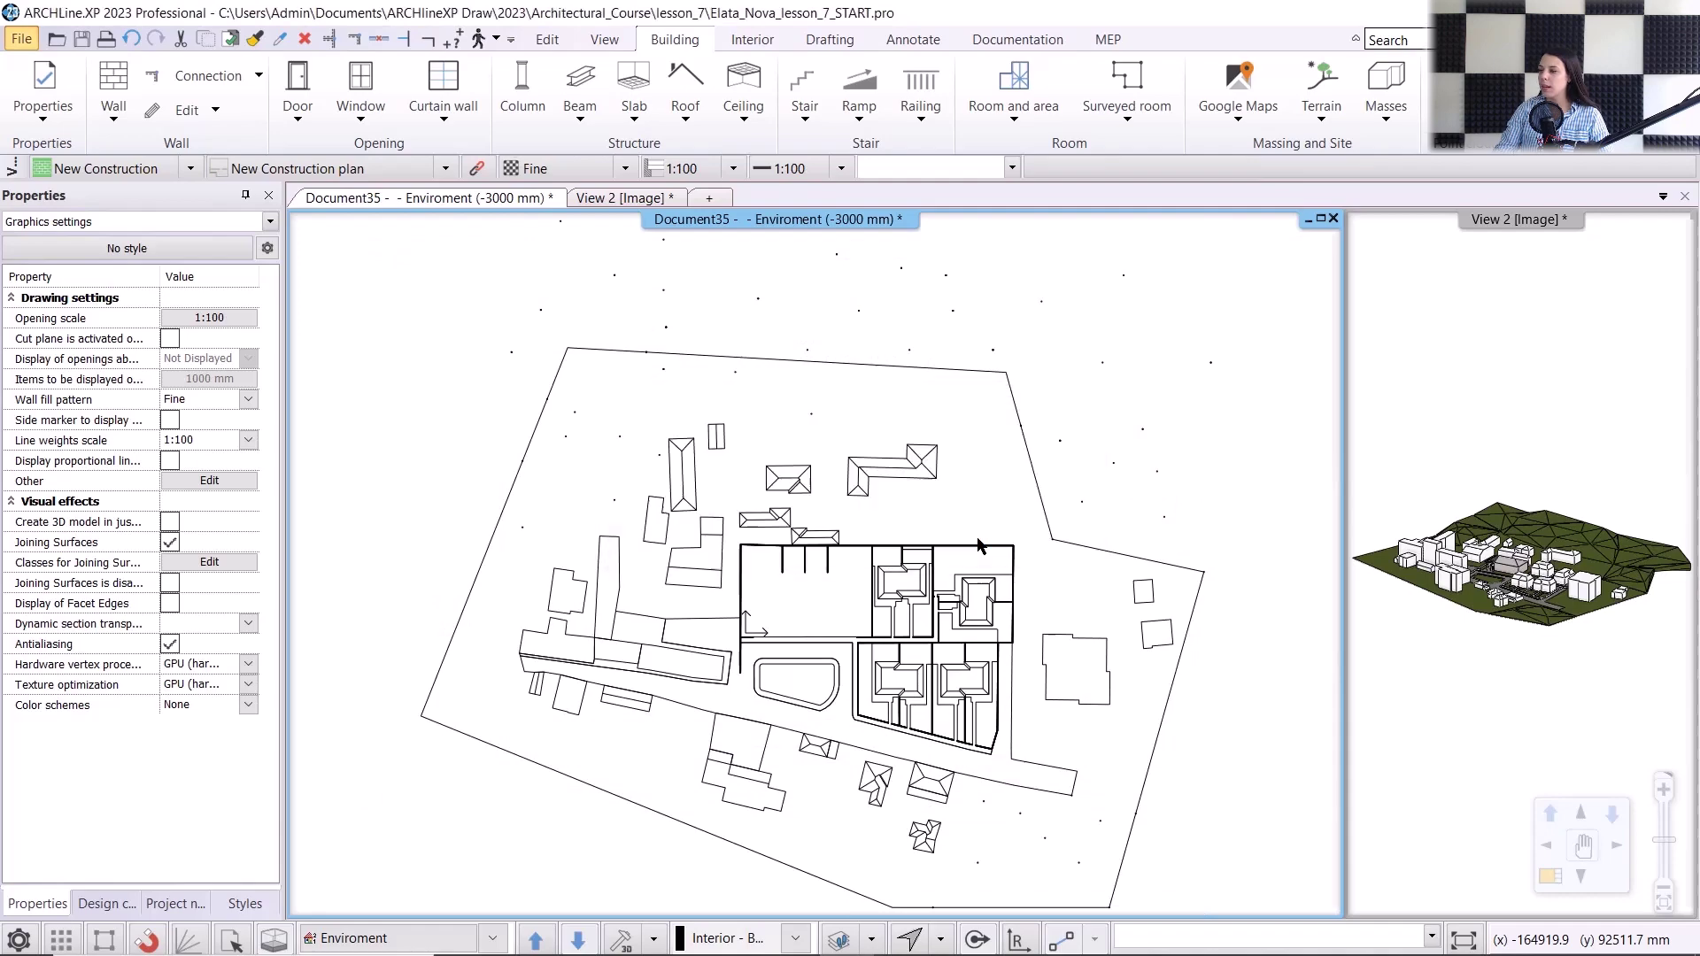
left_click(591, 201)
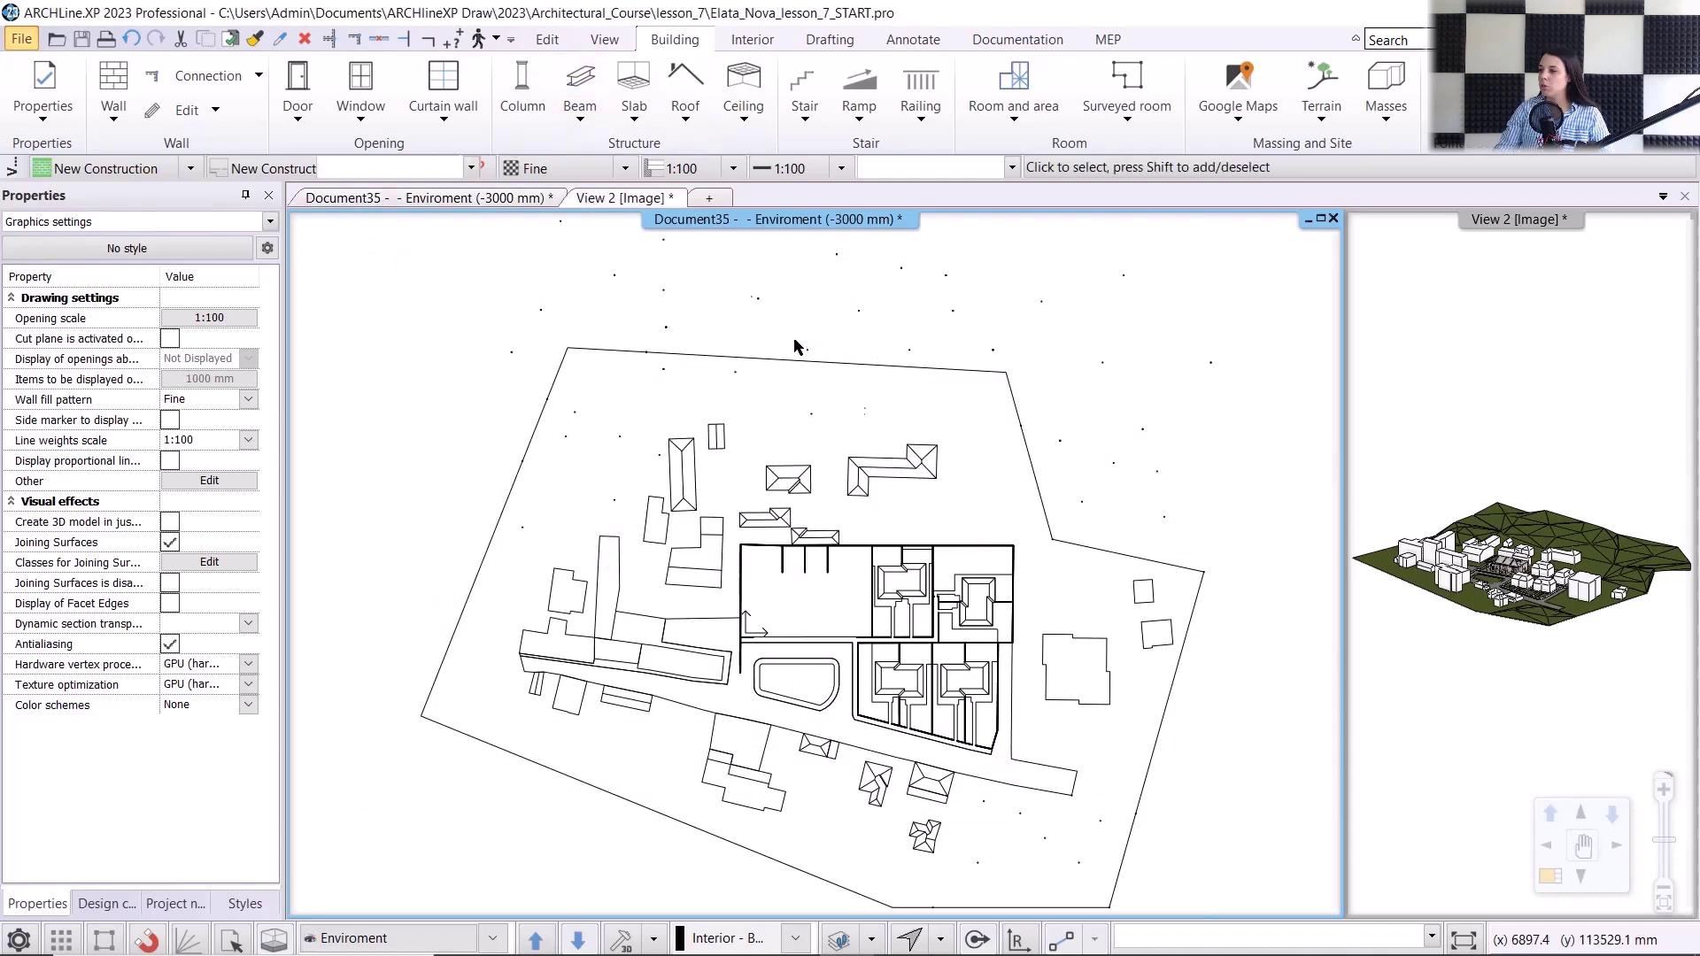
scroll(788, 597, "up", 5)
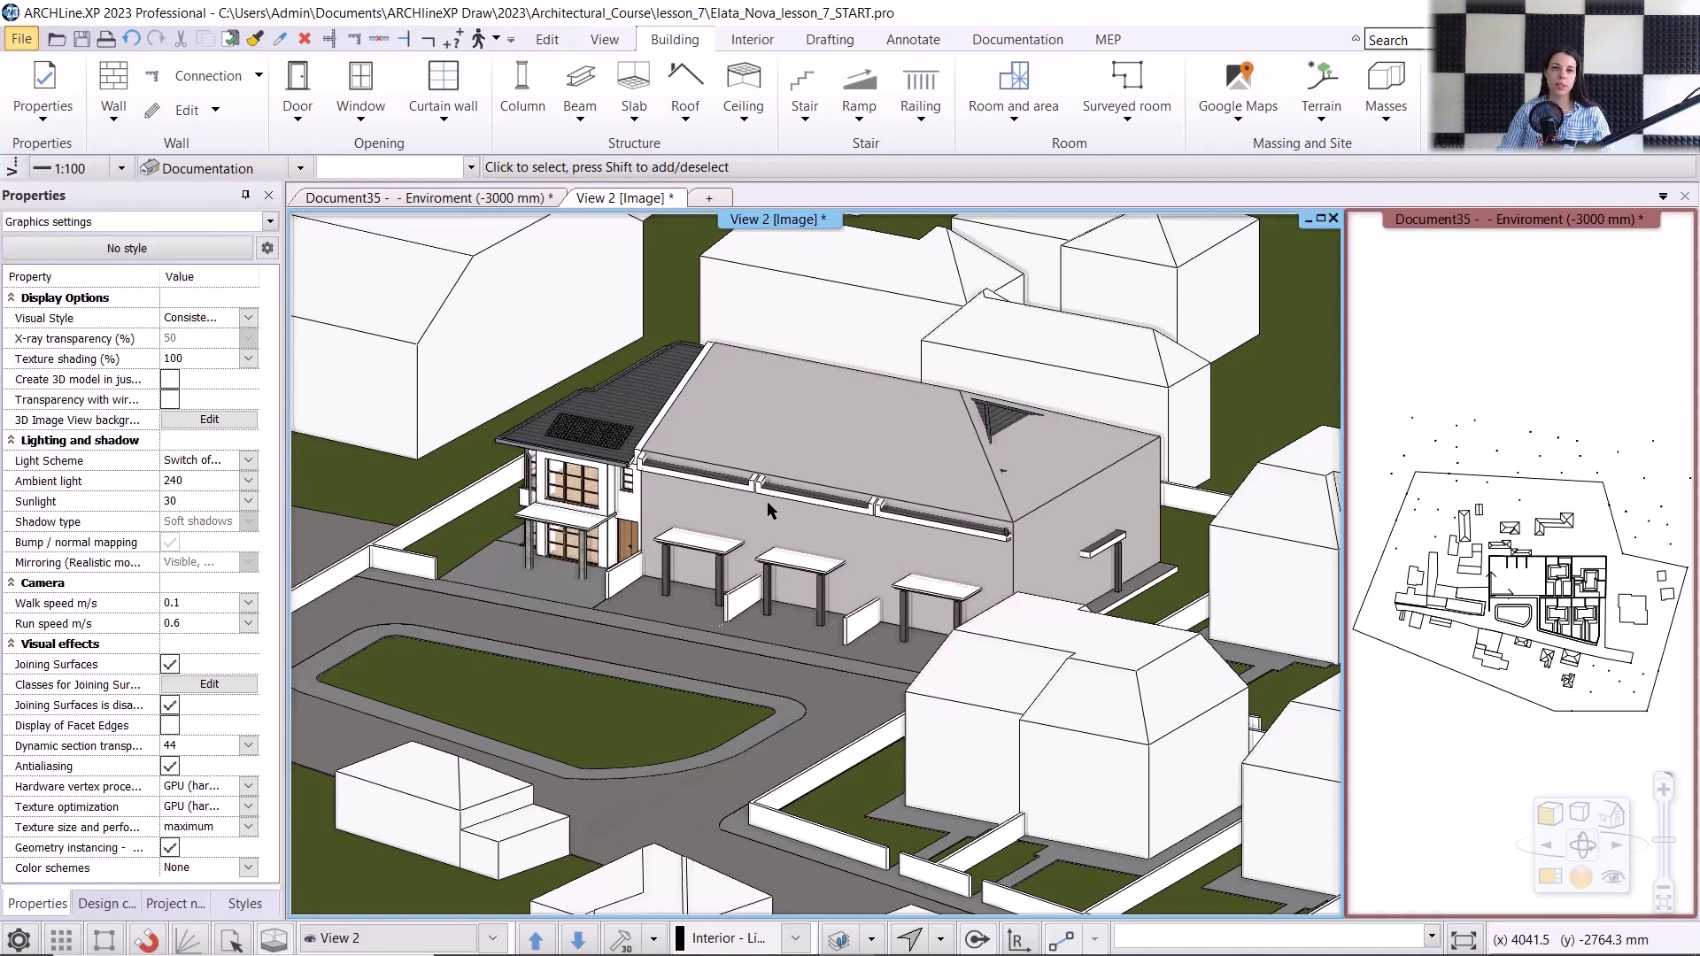
- In the Ground floor plan, turn off the layer of the building gross volume and inspect the houses and surroundings in 3D
left_click(491, 203)
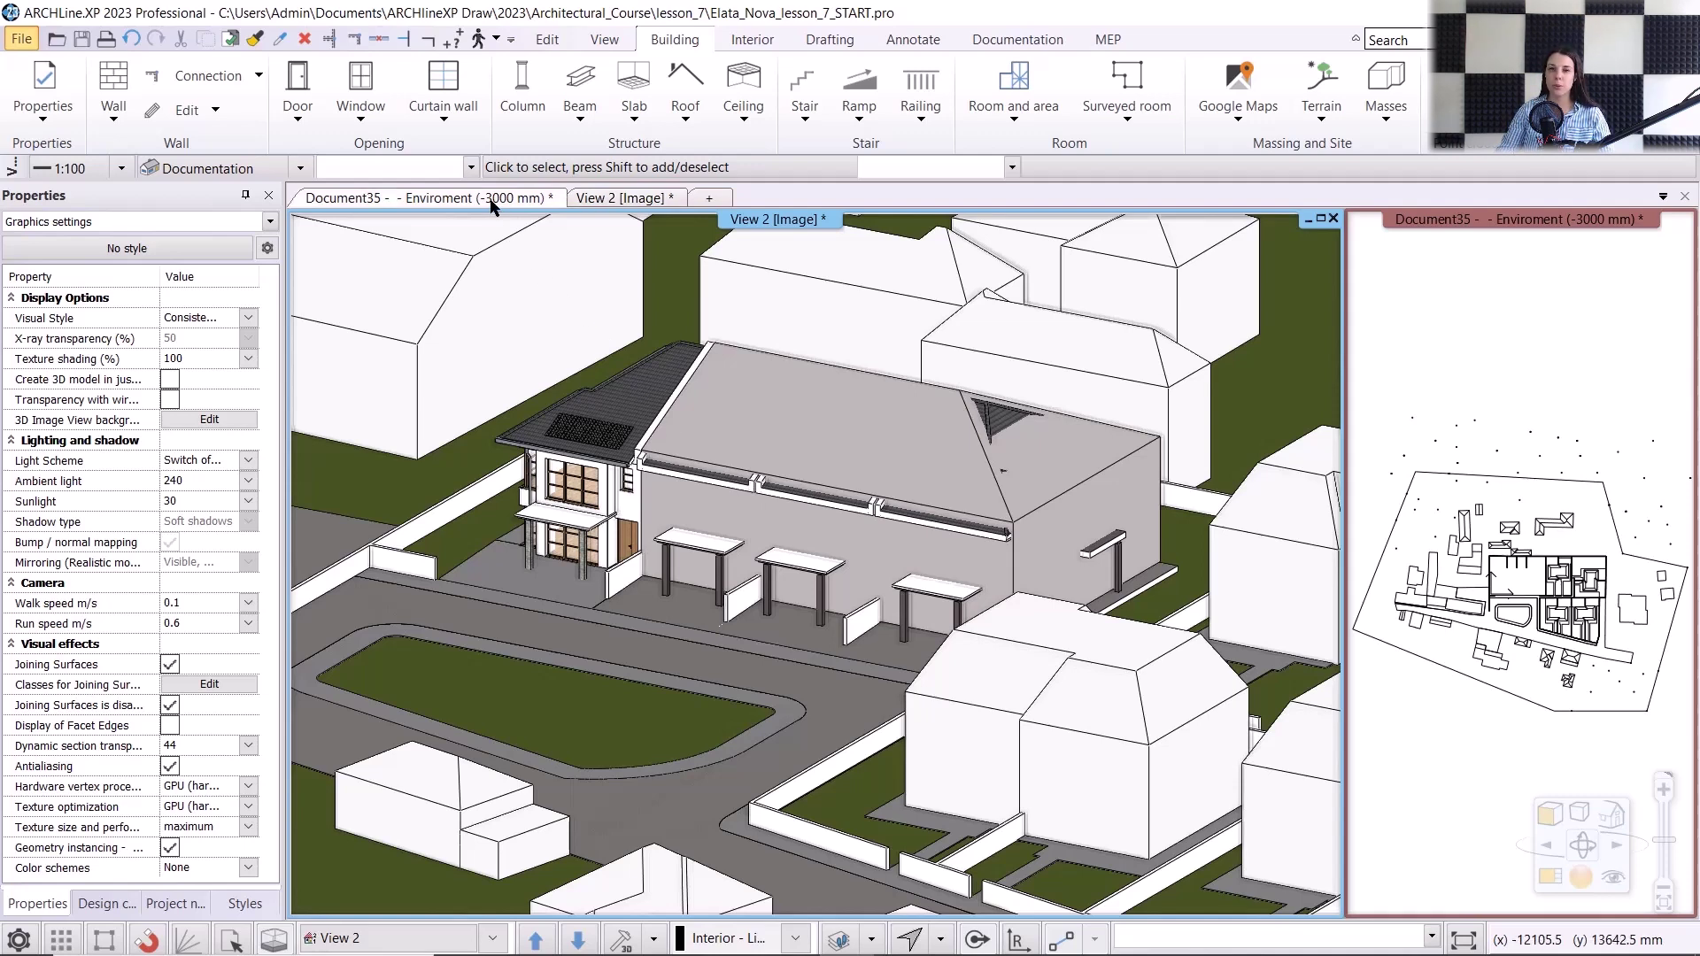
left_click(536, 940)
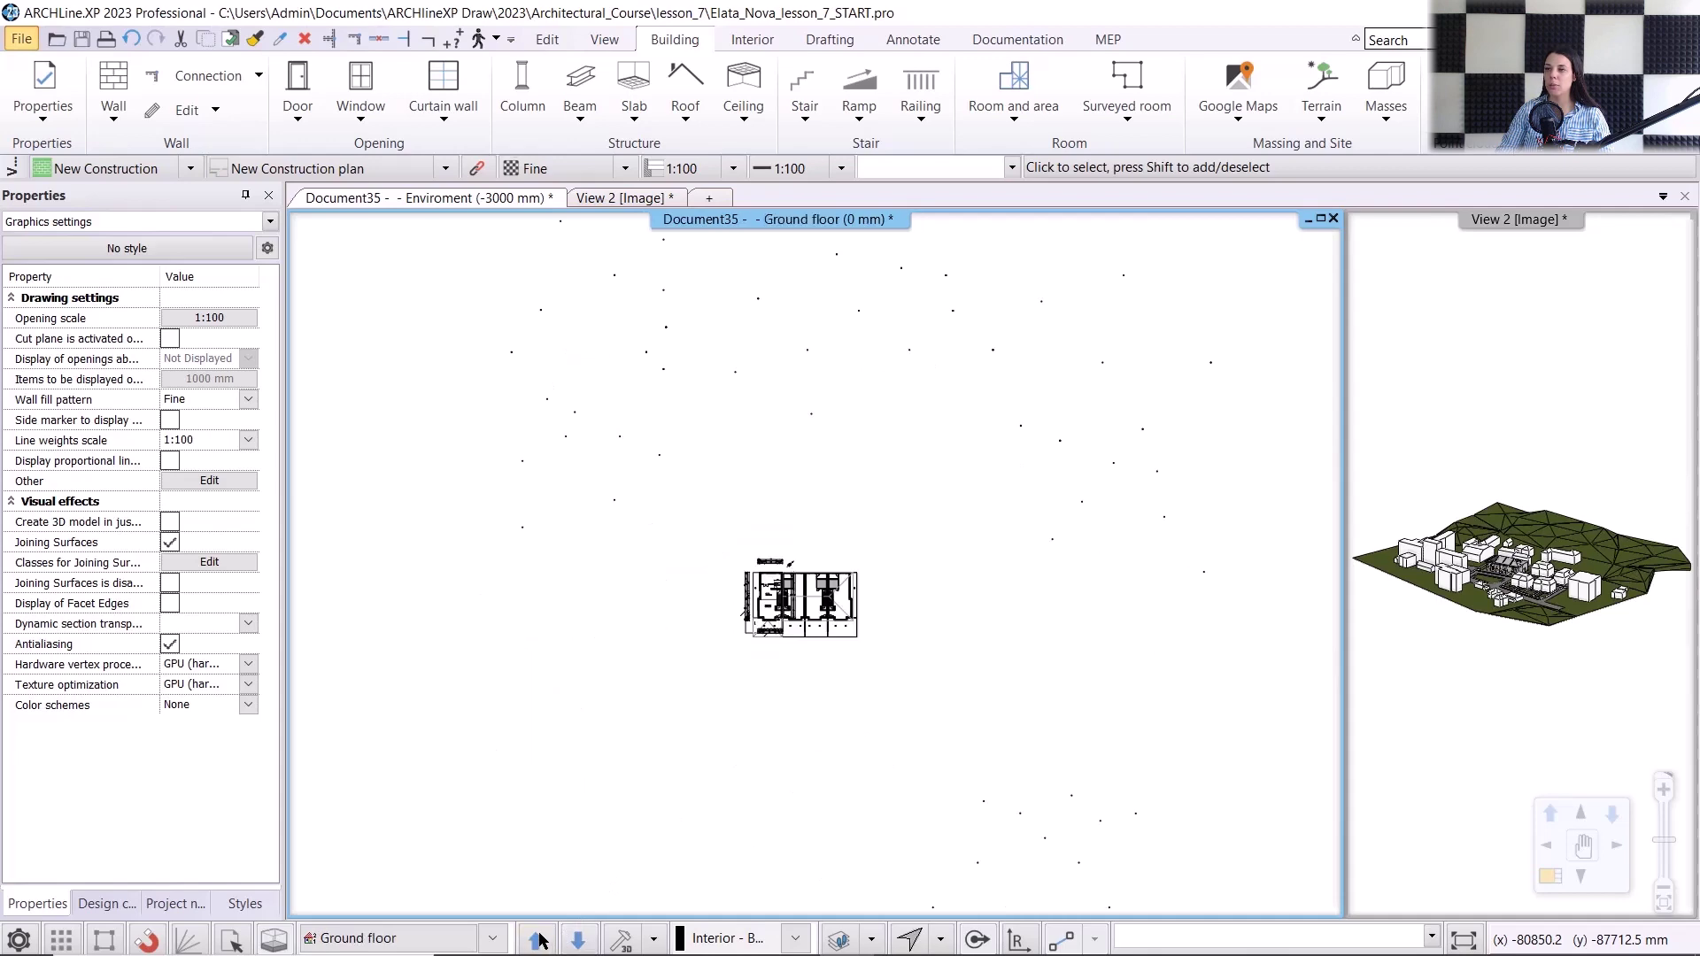
scroll(797, 575, "up", 3)
scroll(794, 567, "up", 2)
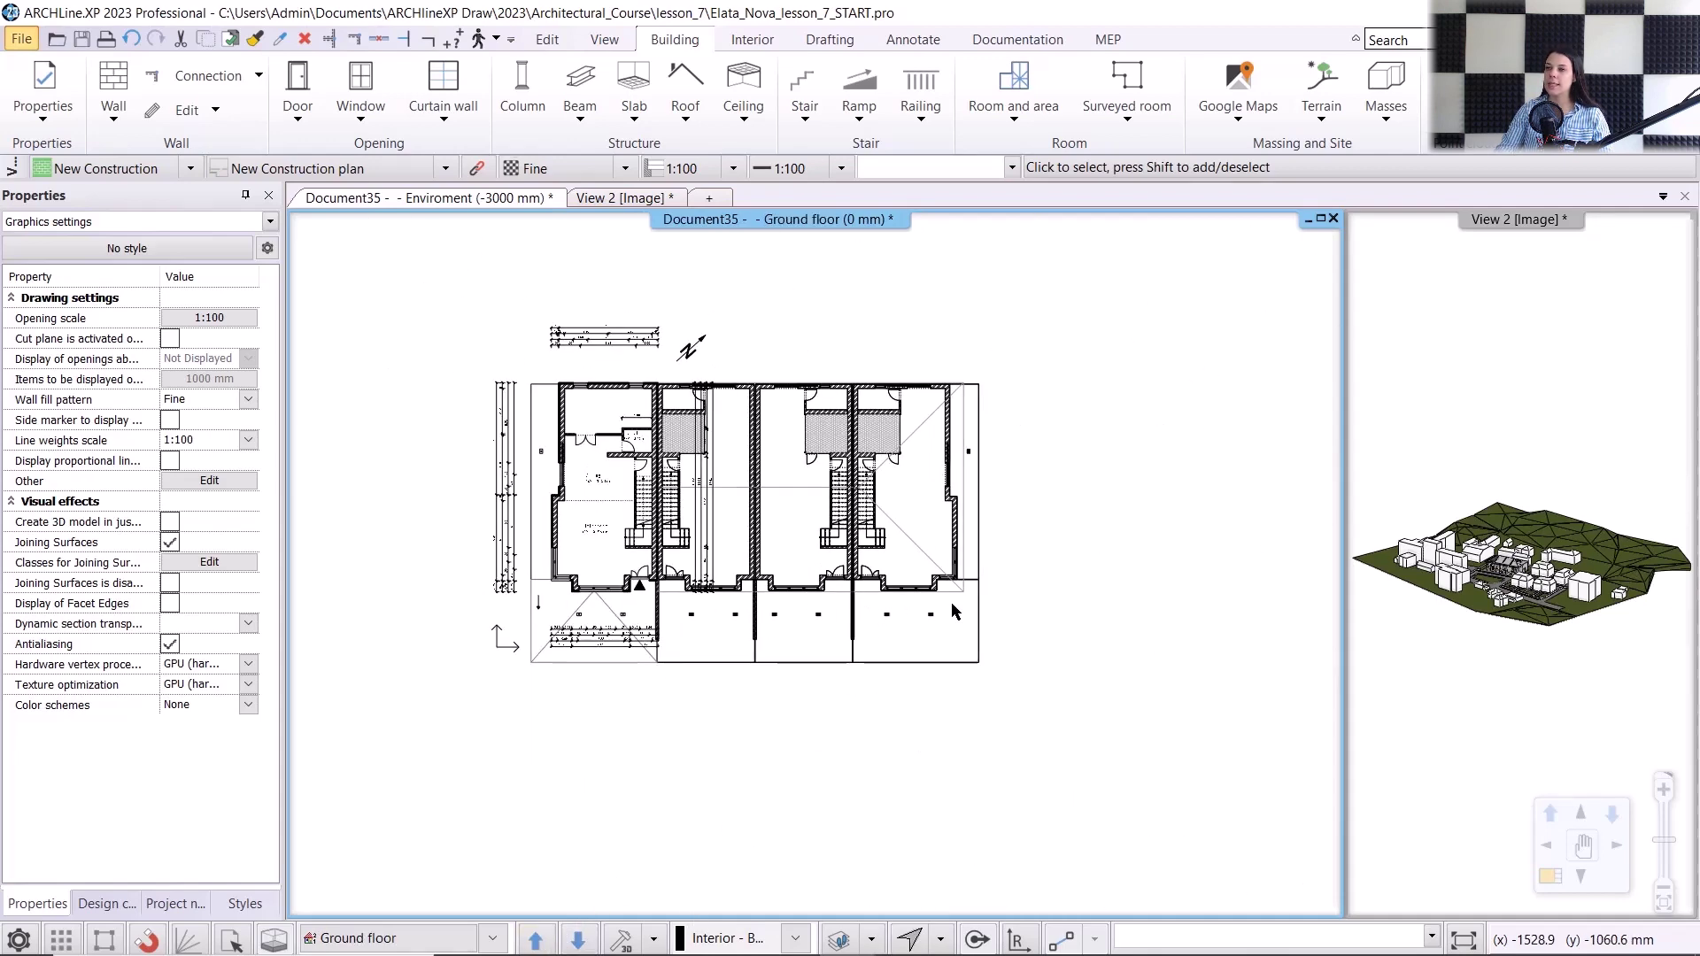
left_click(885, 591)
left_click(998, 764)
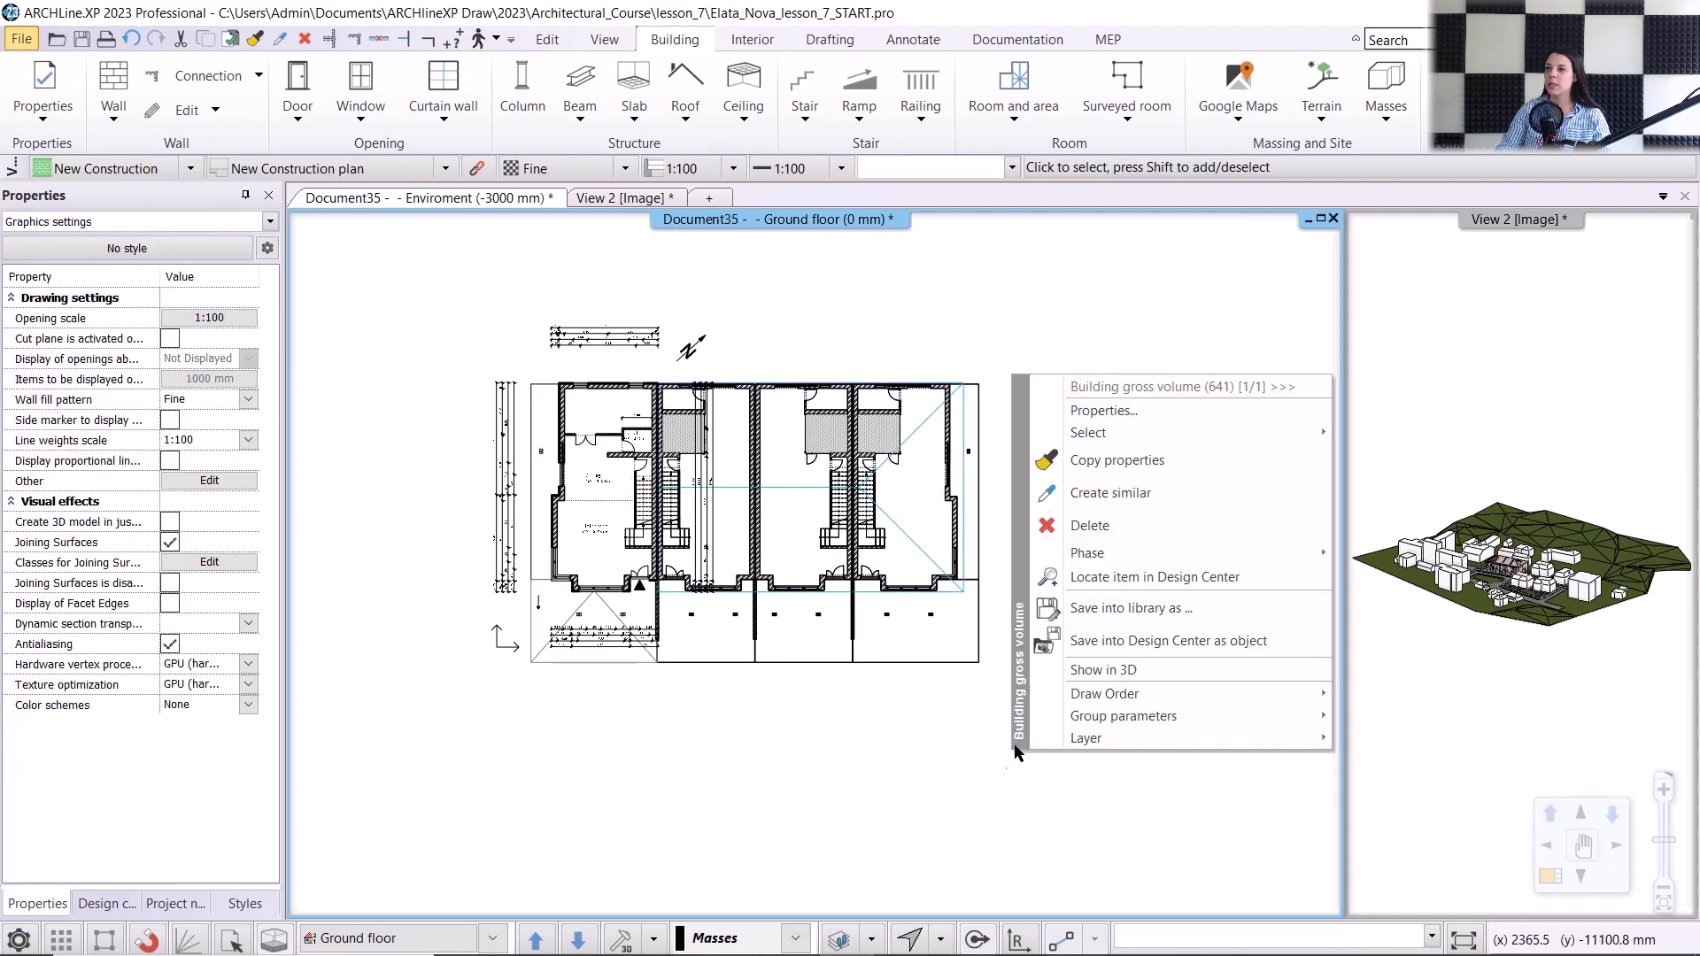
mouse_move(1328, 739)
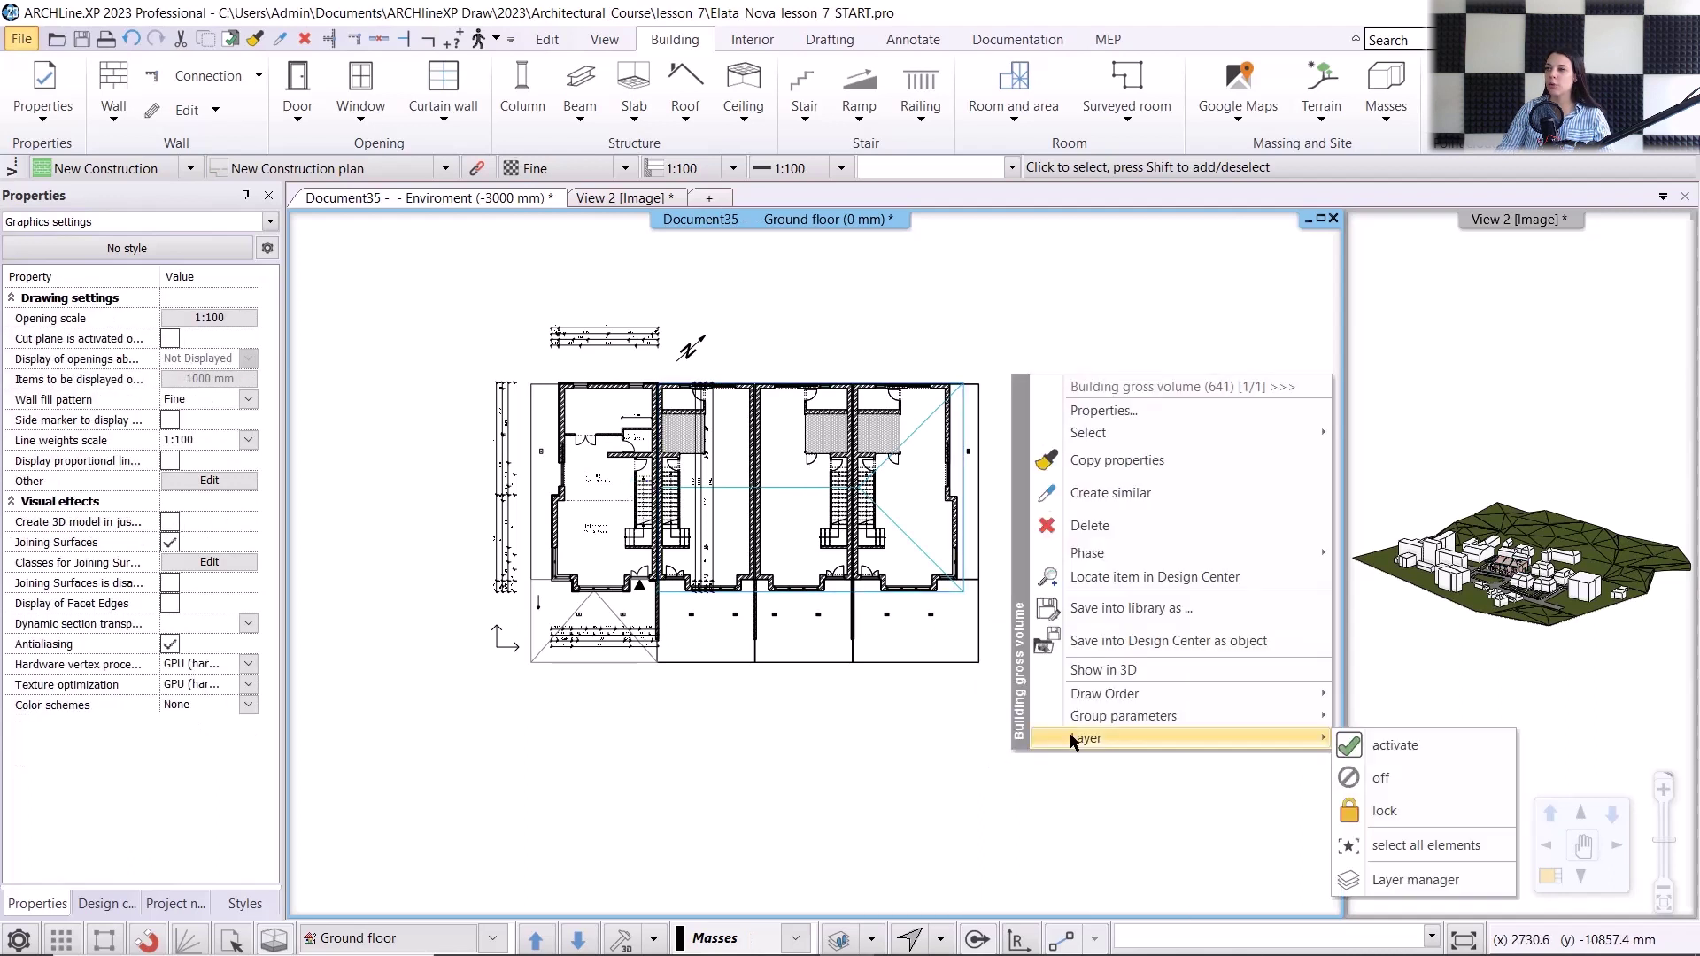
left_click(1401, 781)
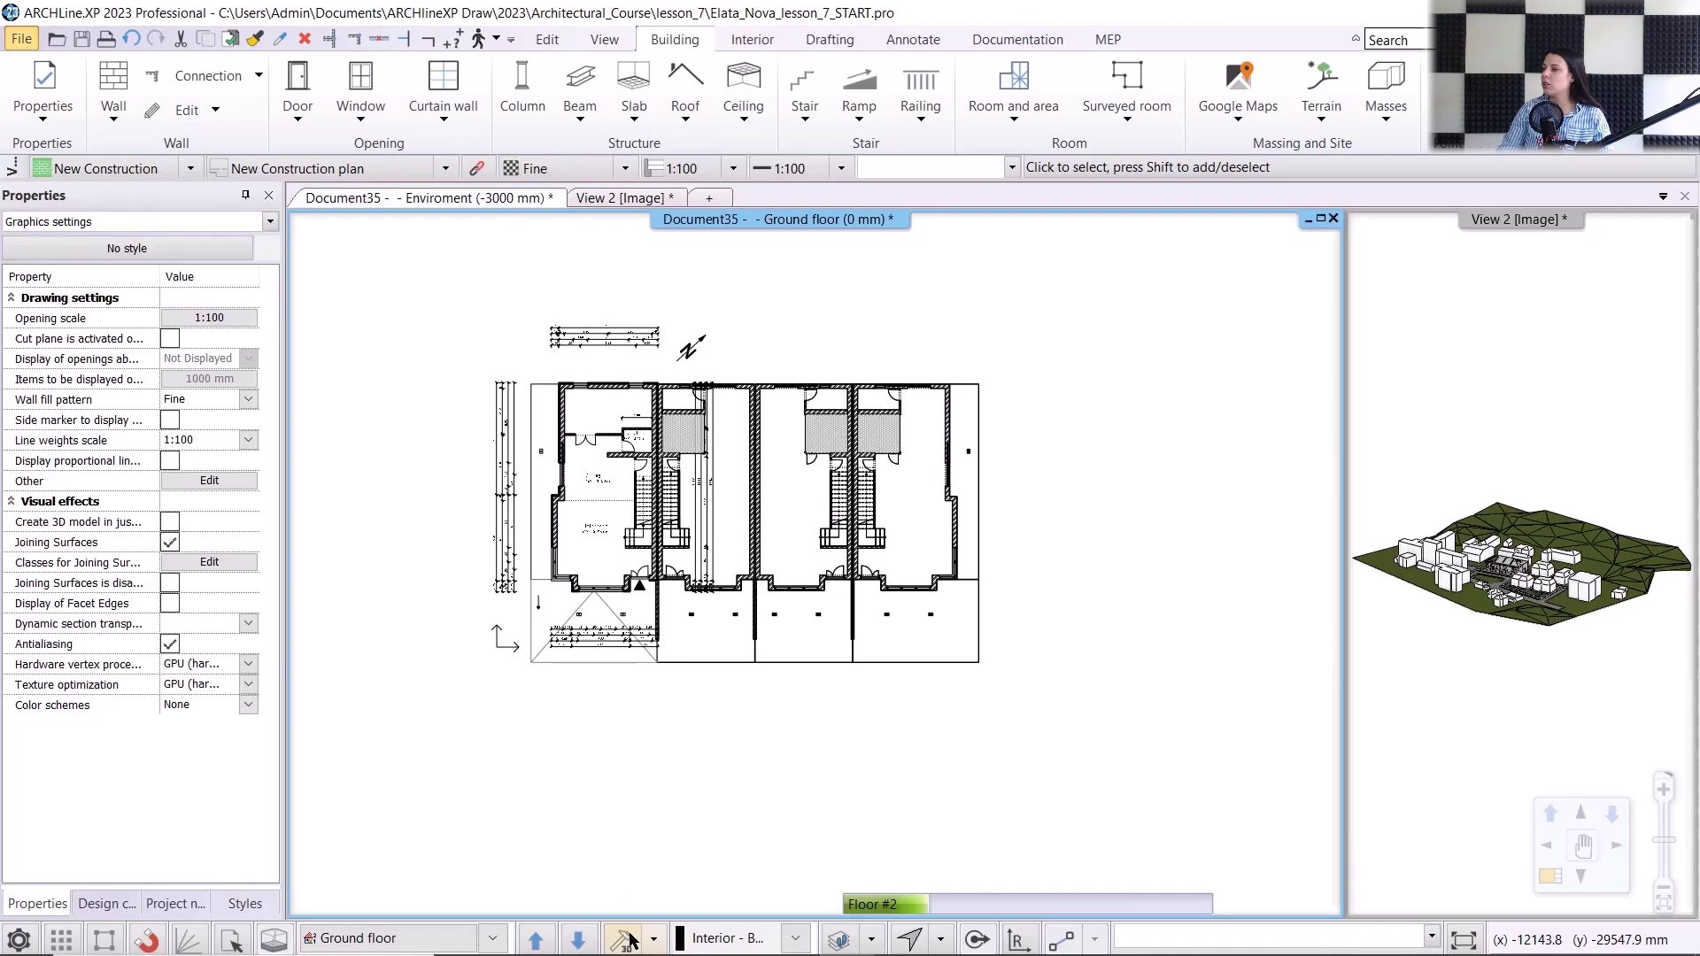
left_click(611, 197)
scroll(746, 548, "up", 3)
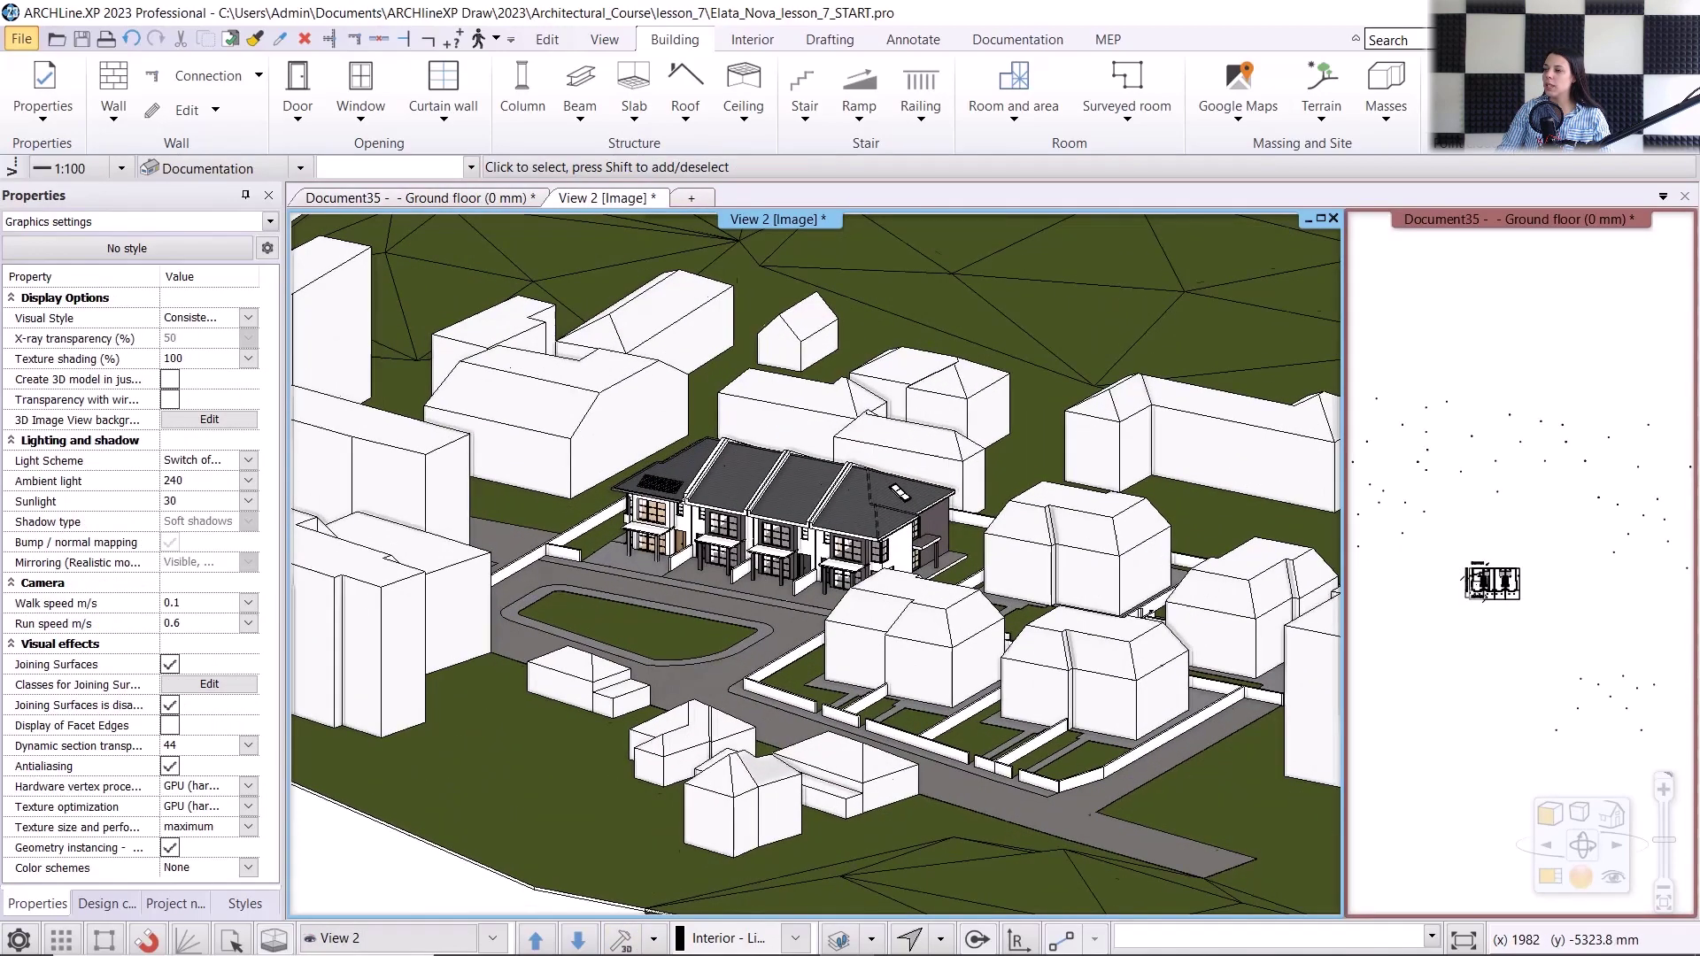
scroll(747, 548, "up", 4)
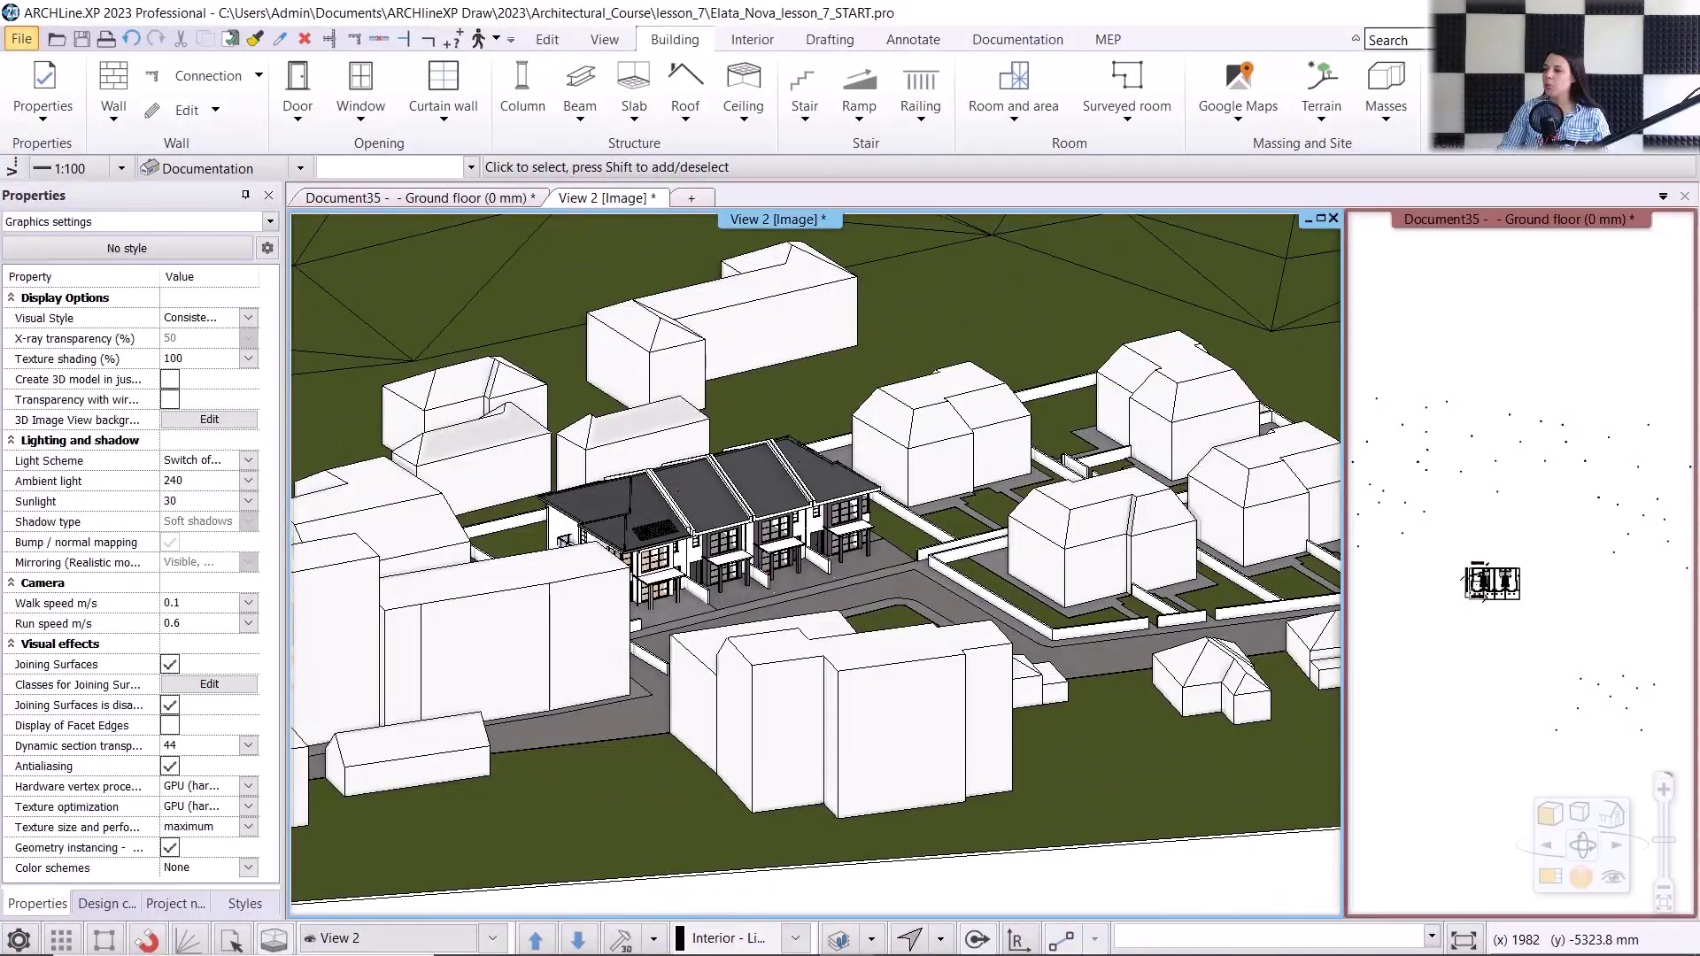
middle_click_drag(746, 548, 956, 620)
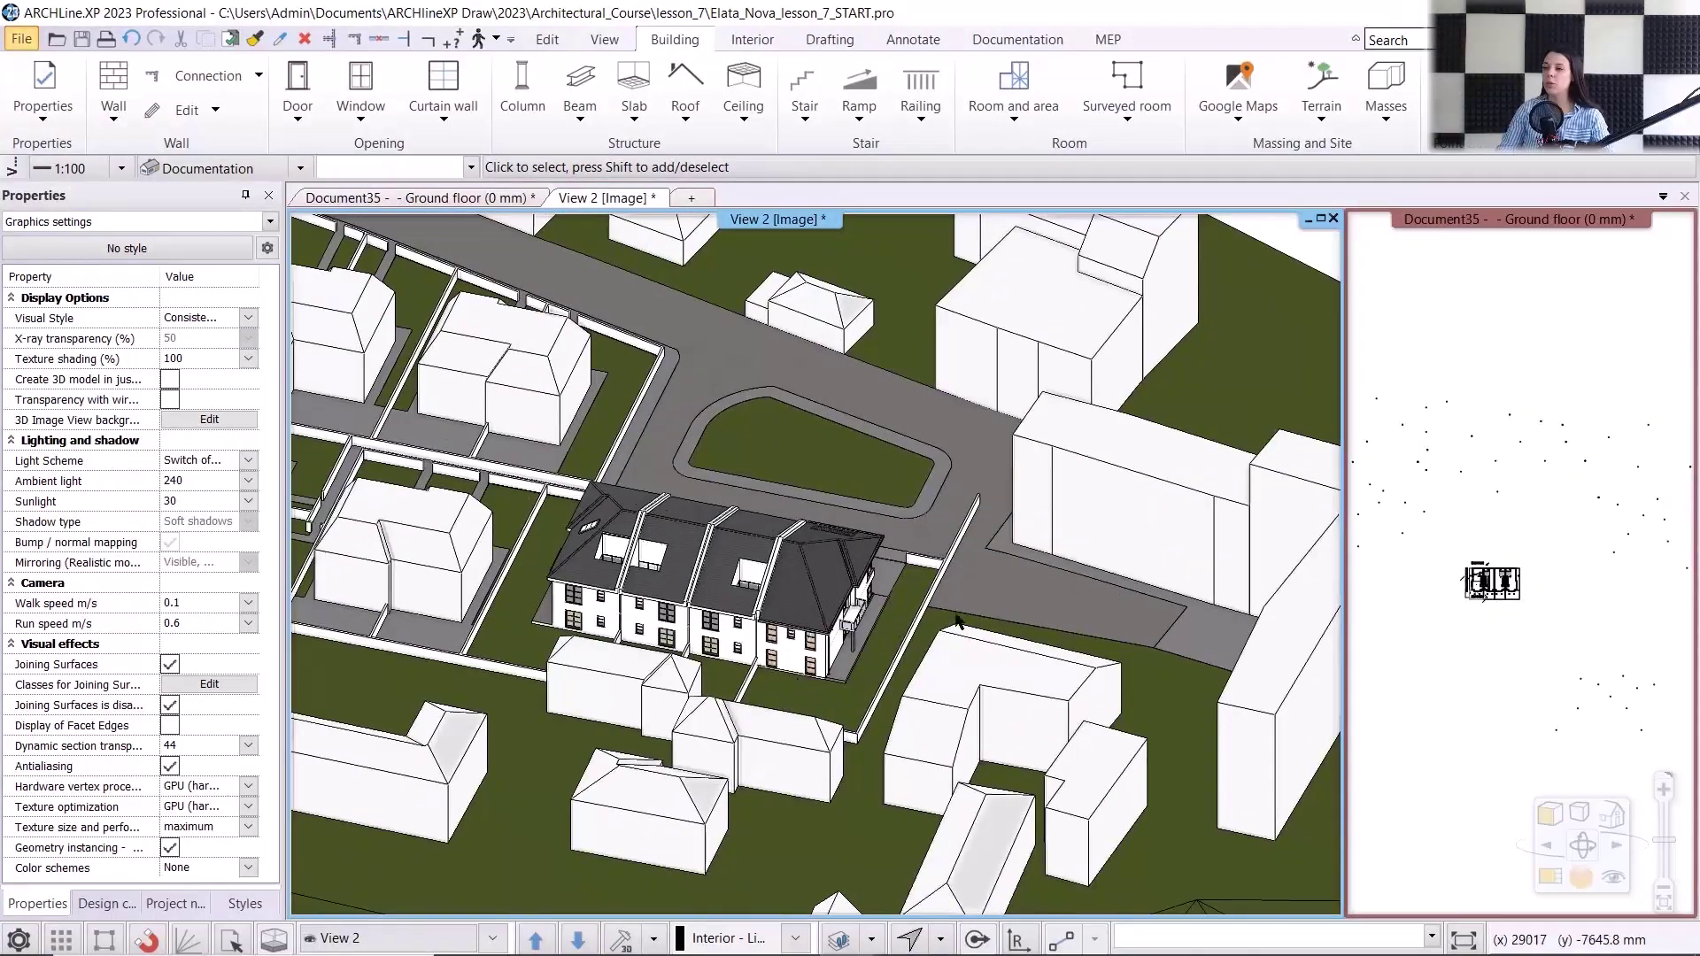
scroll(708, 603, "up", 8)
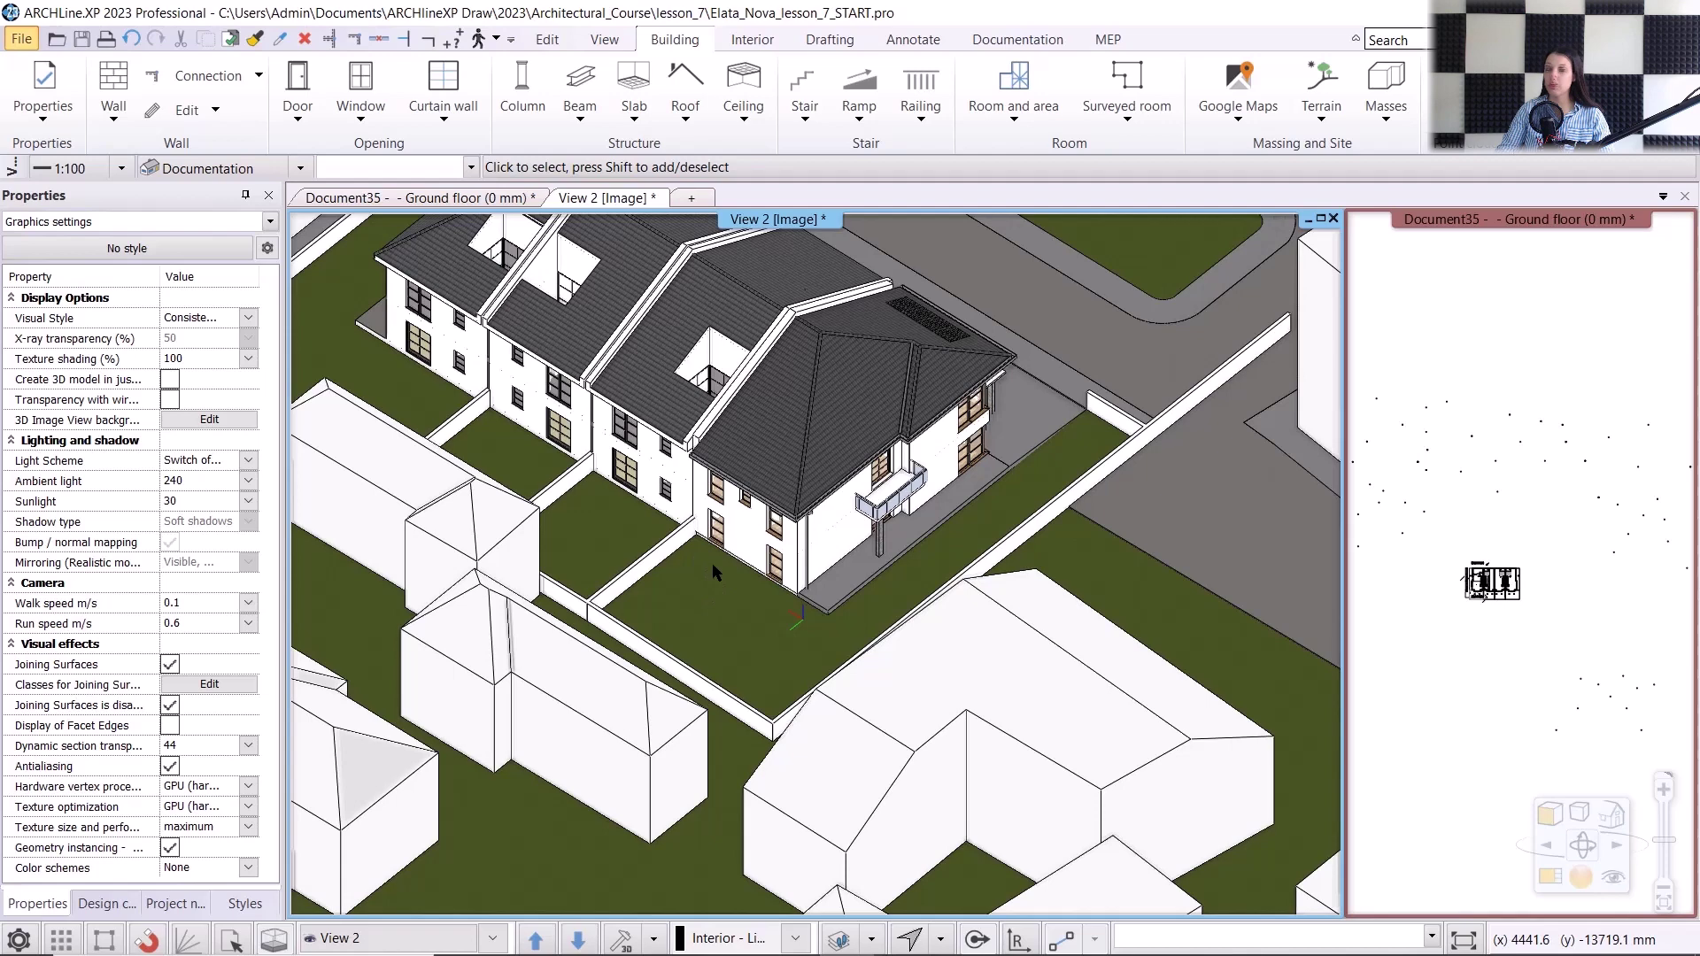
- Turn off the layer of the dimension lines in the Ground floor plan
left_click(432, 199)
scroll(772, 542, "up", 10)
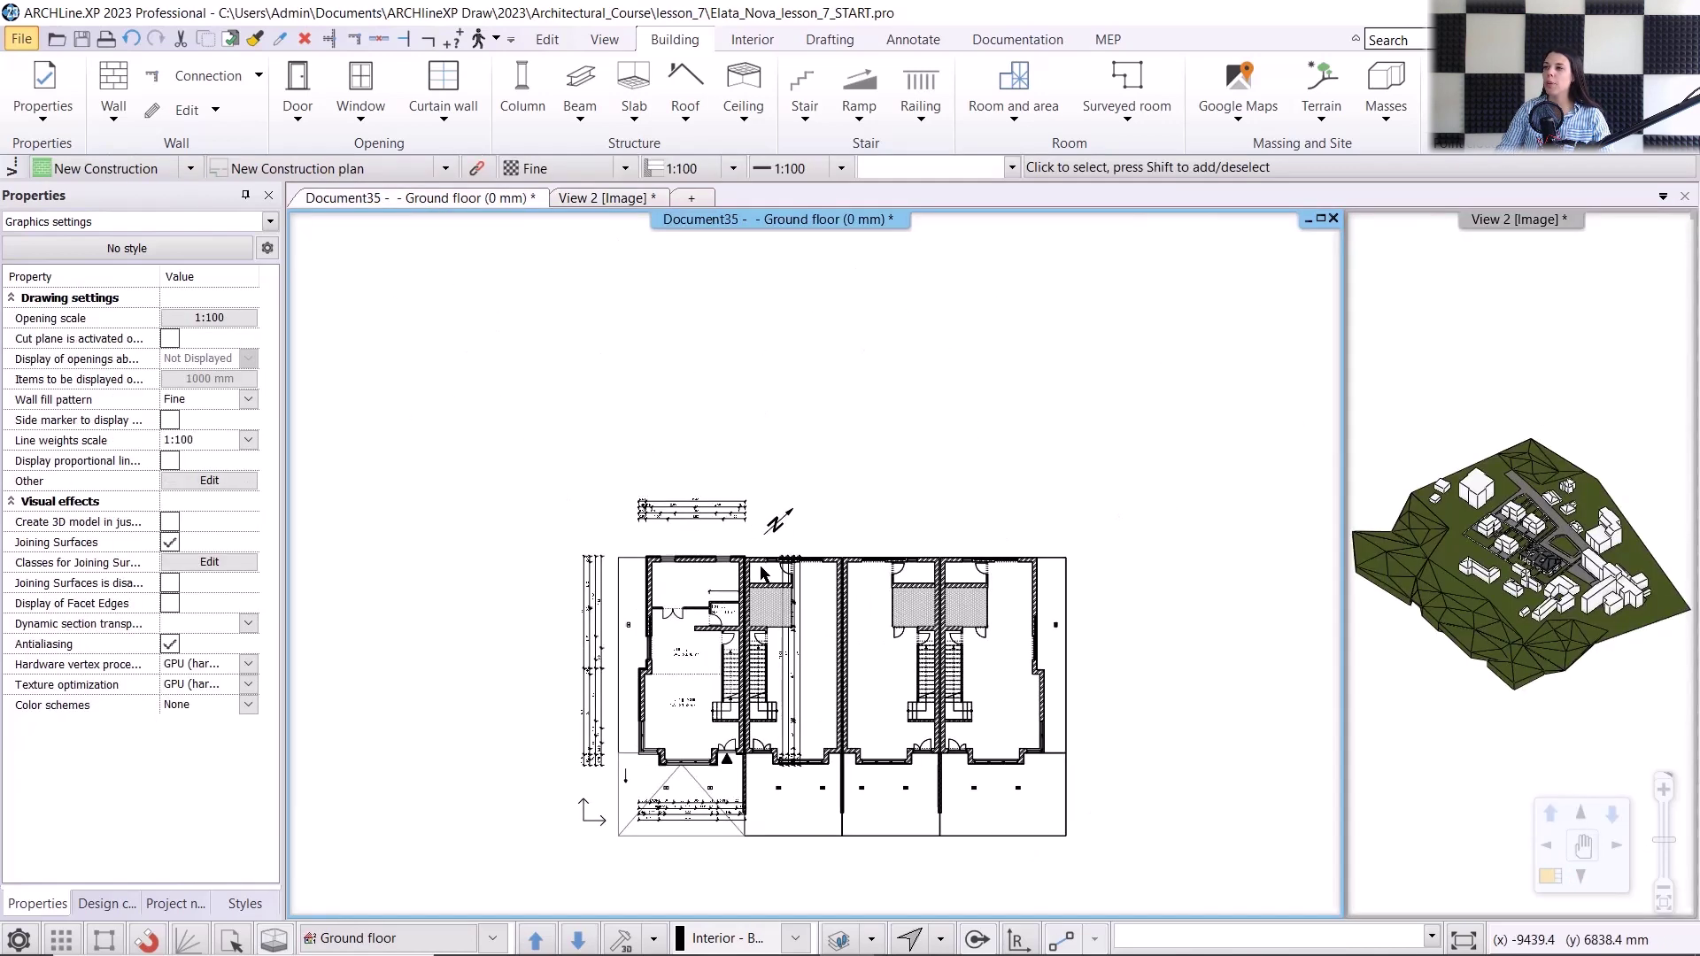
middle_click_drag(684, 366, 622, 301)
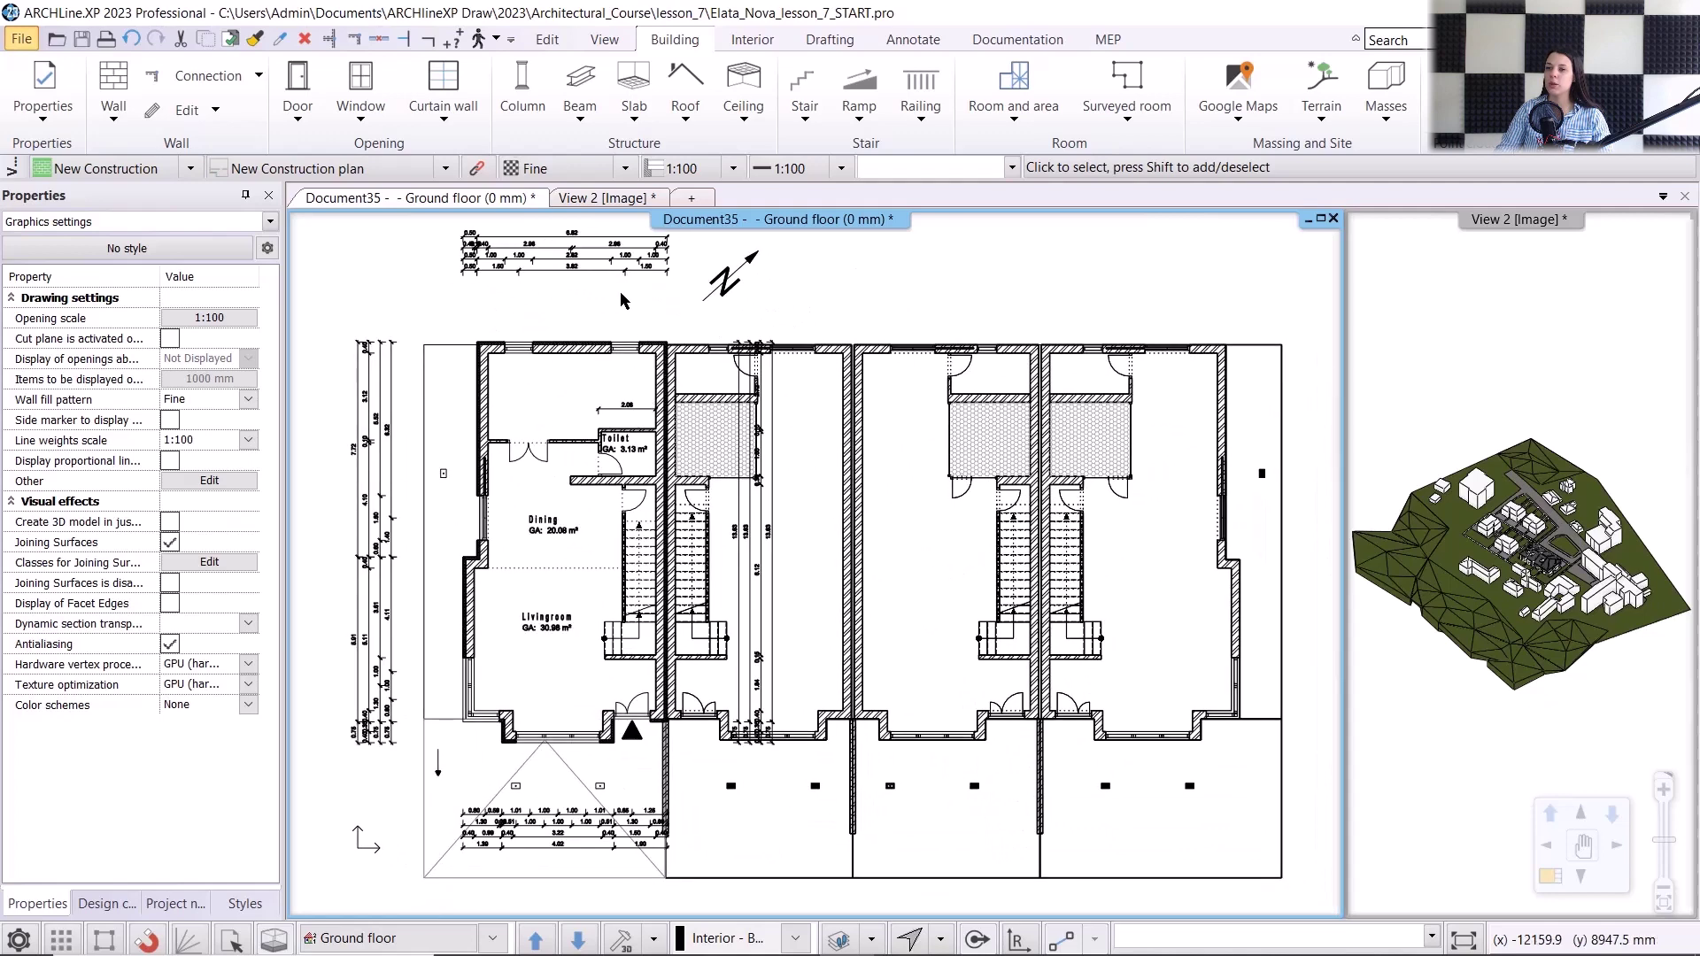
left_click(593, 280)
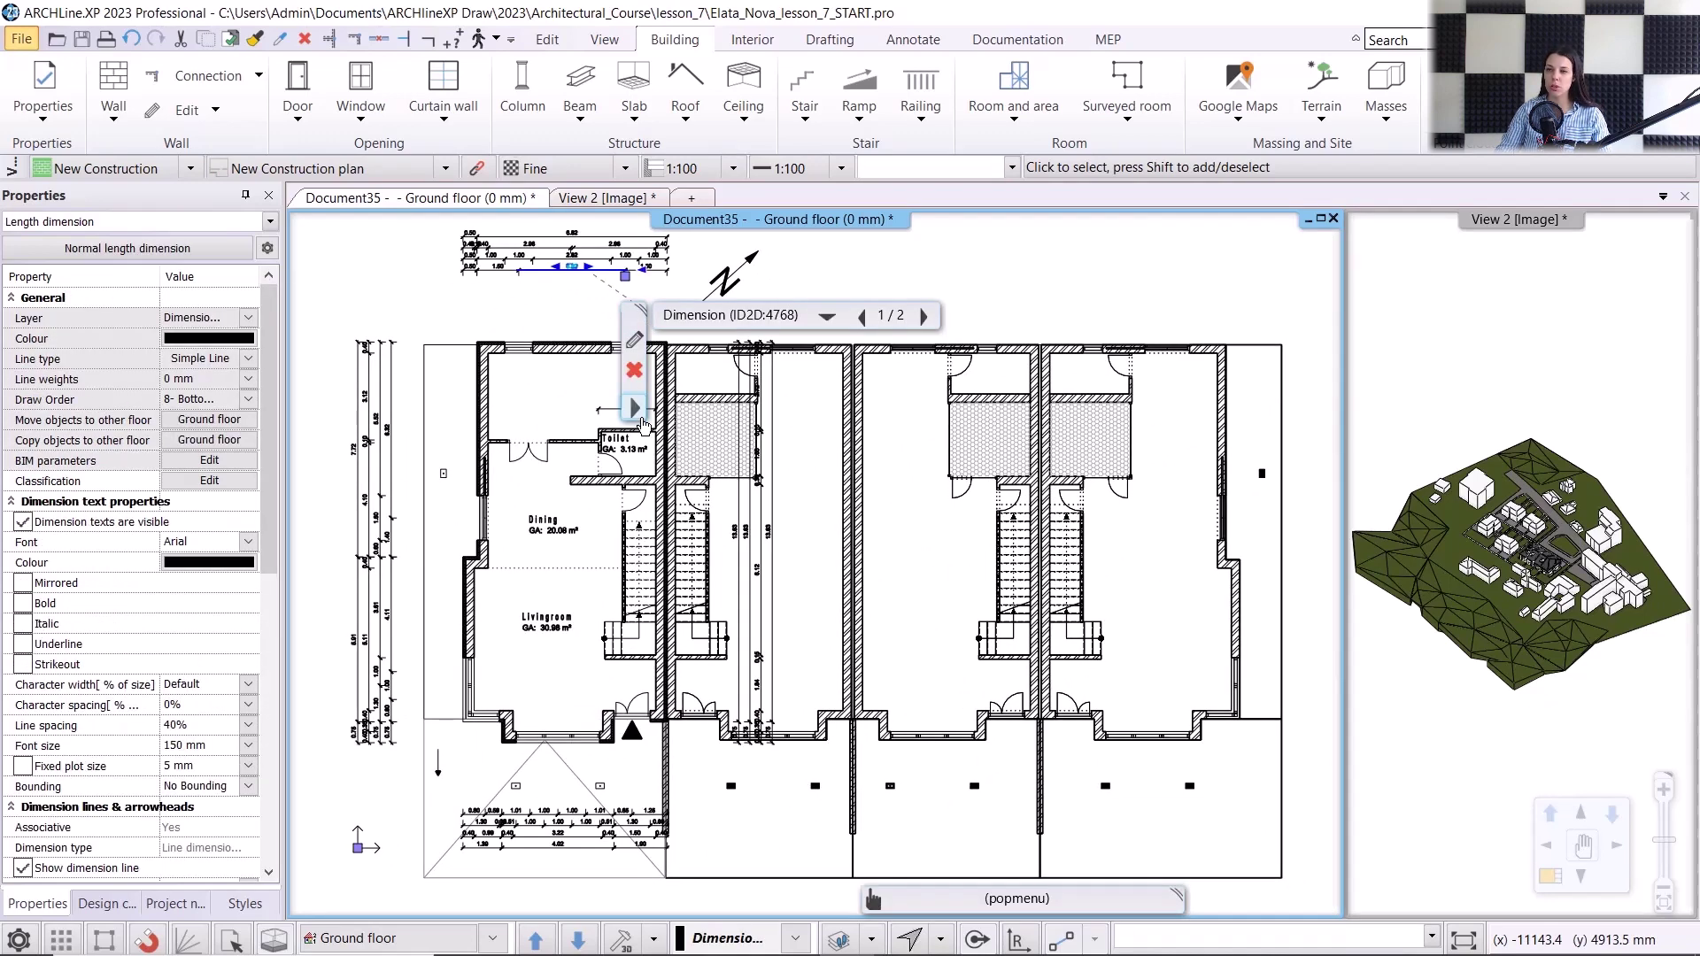
left_click(637, 410)
mouse_move(785, 827)
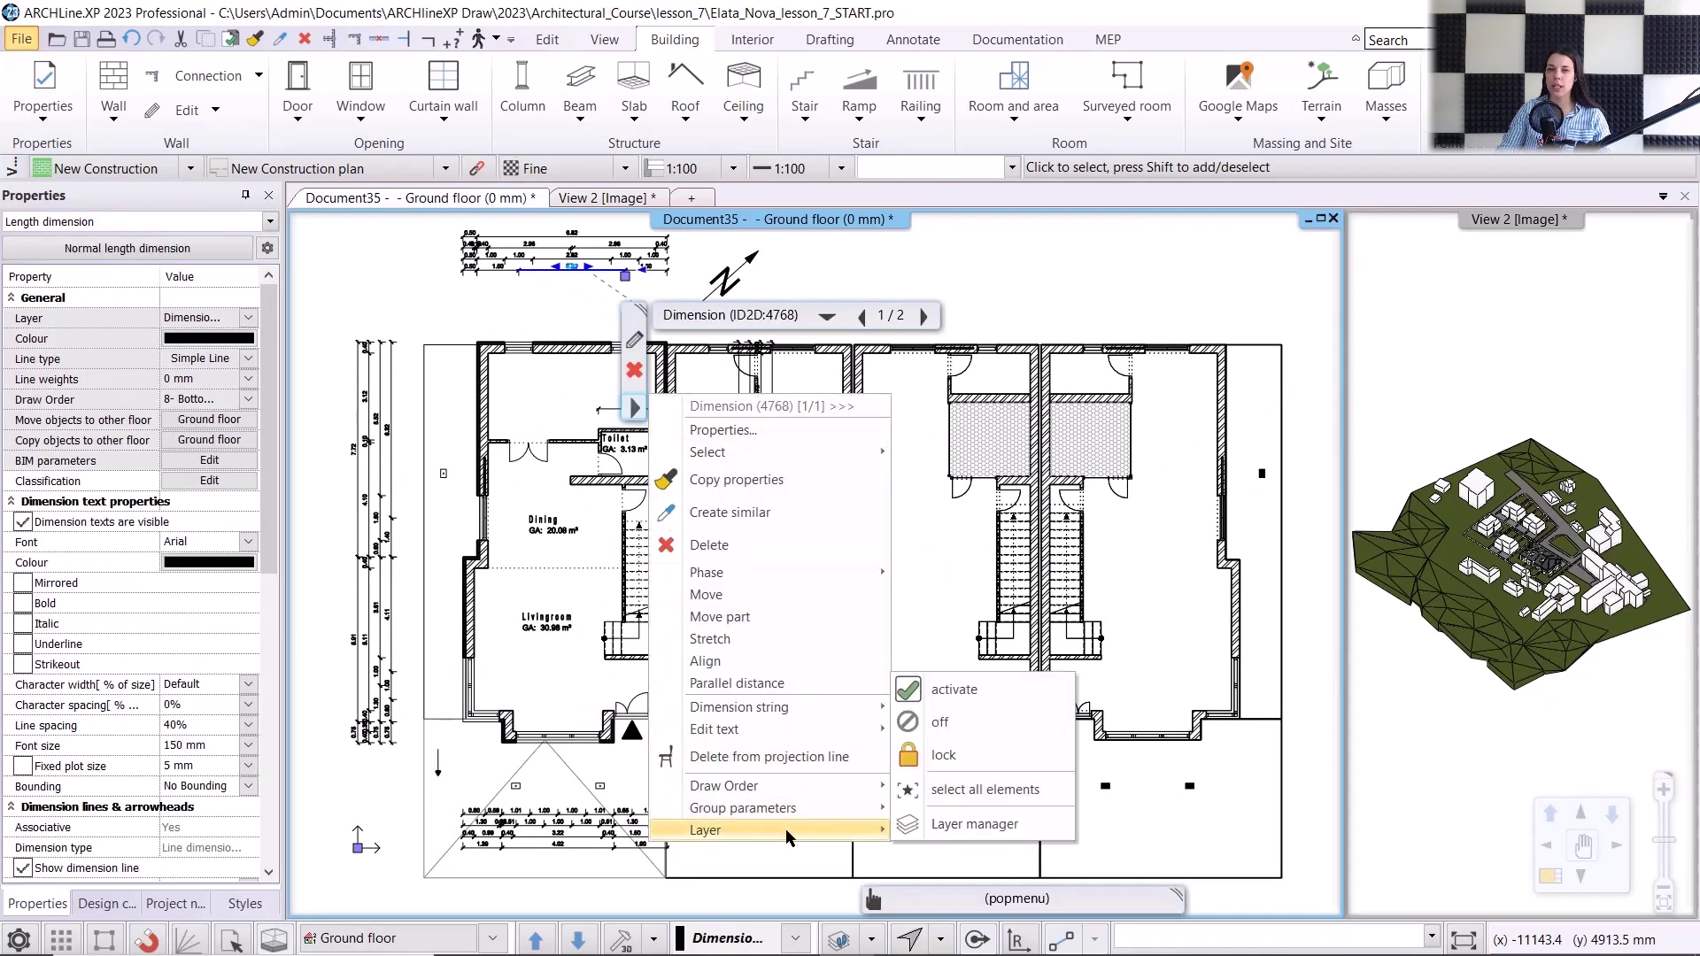
left_click(979, 724)
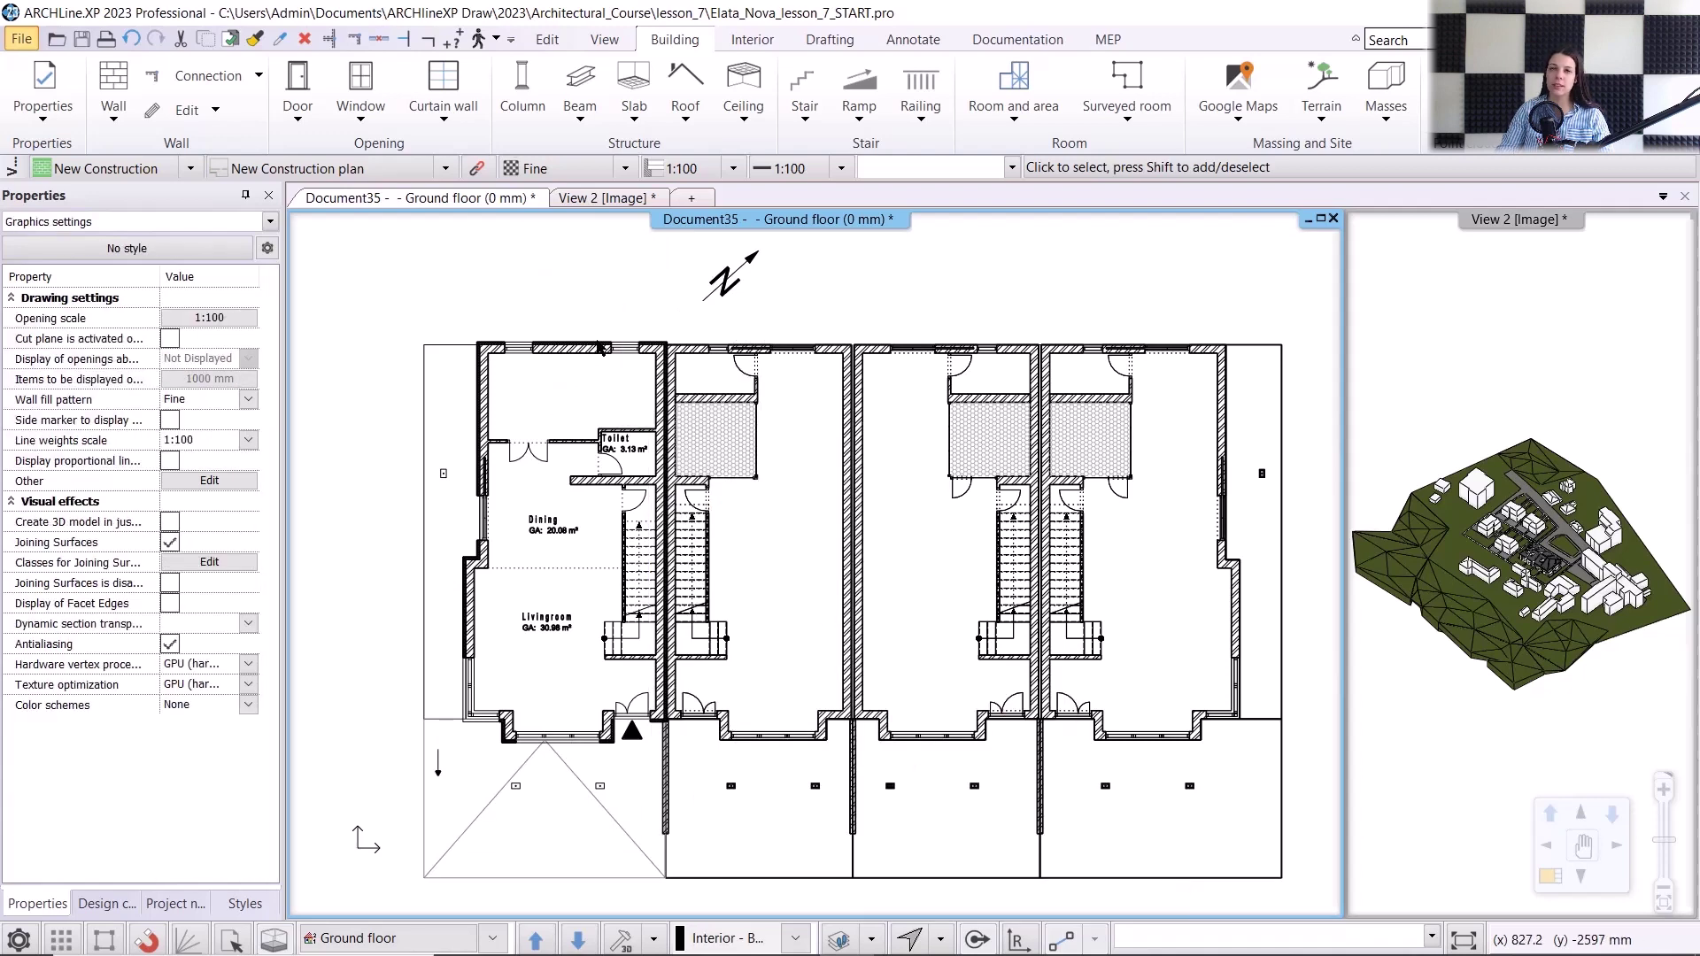
- Set the default slab's total thickness to -300 mm
scroll(598, 346, "up", 4)
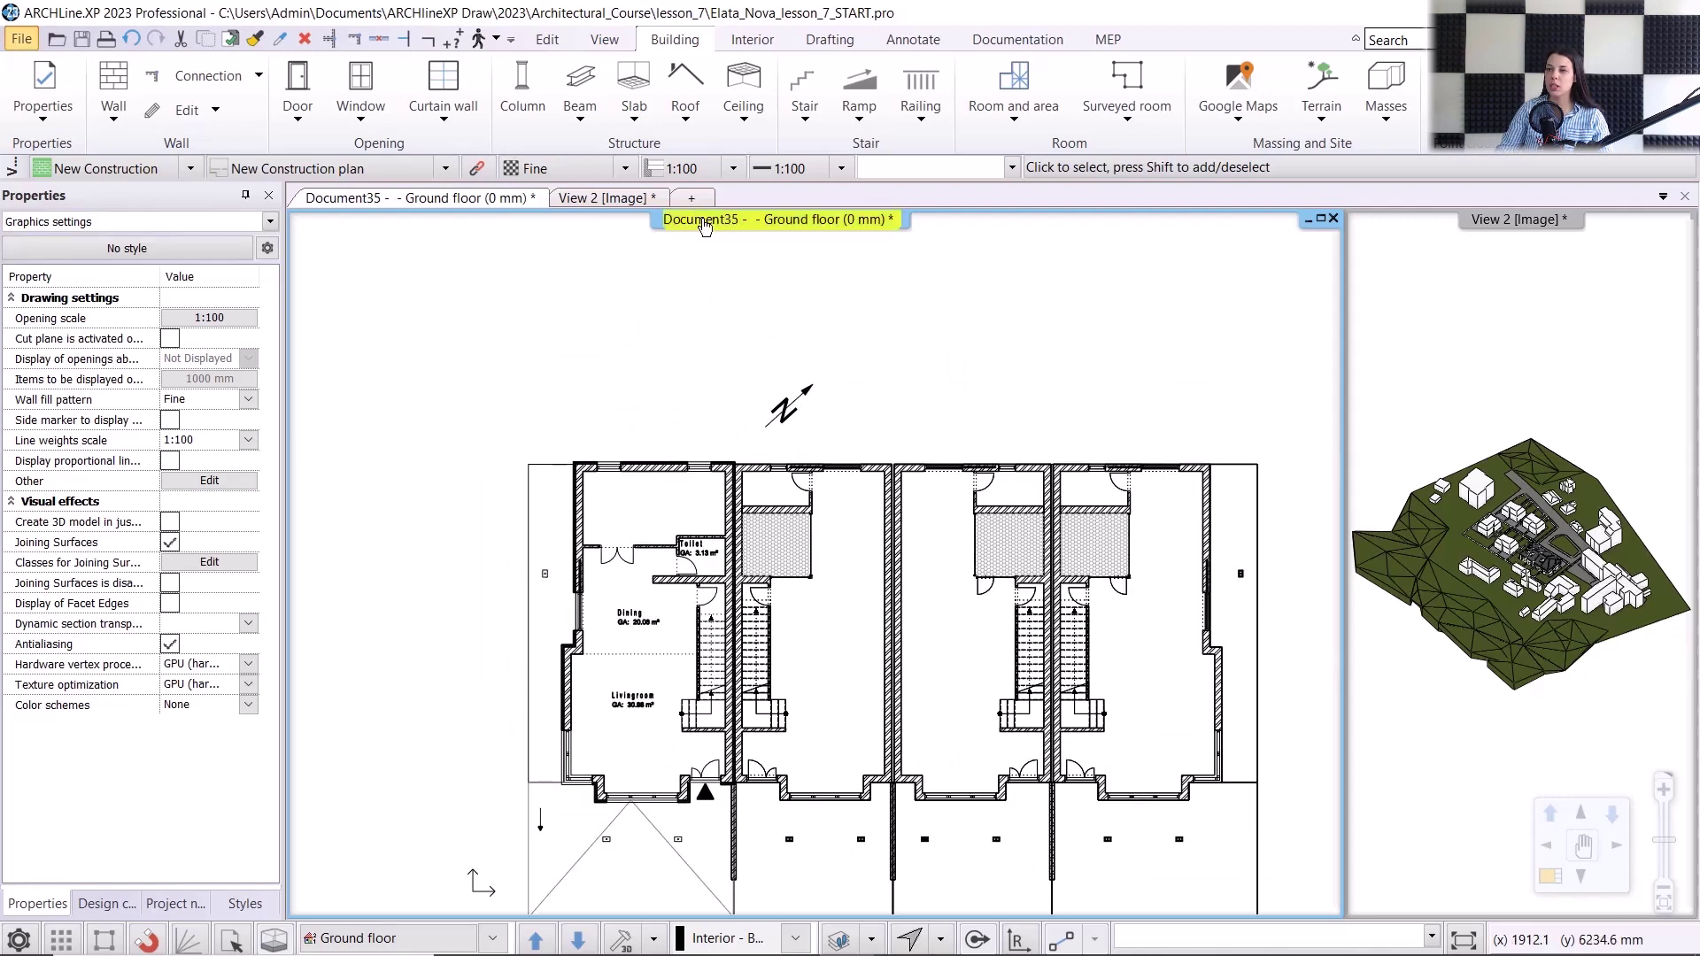
right_click(634, 85)
left_click(726, 100)
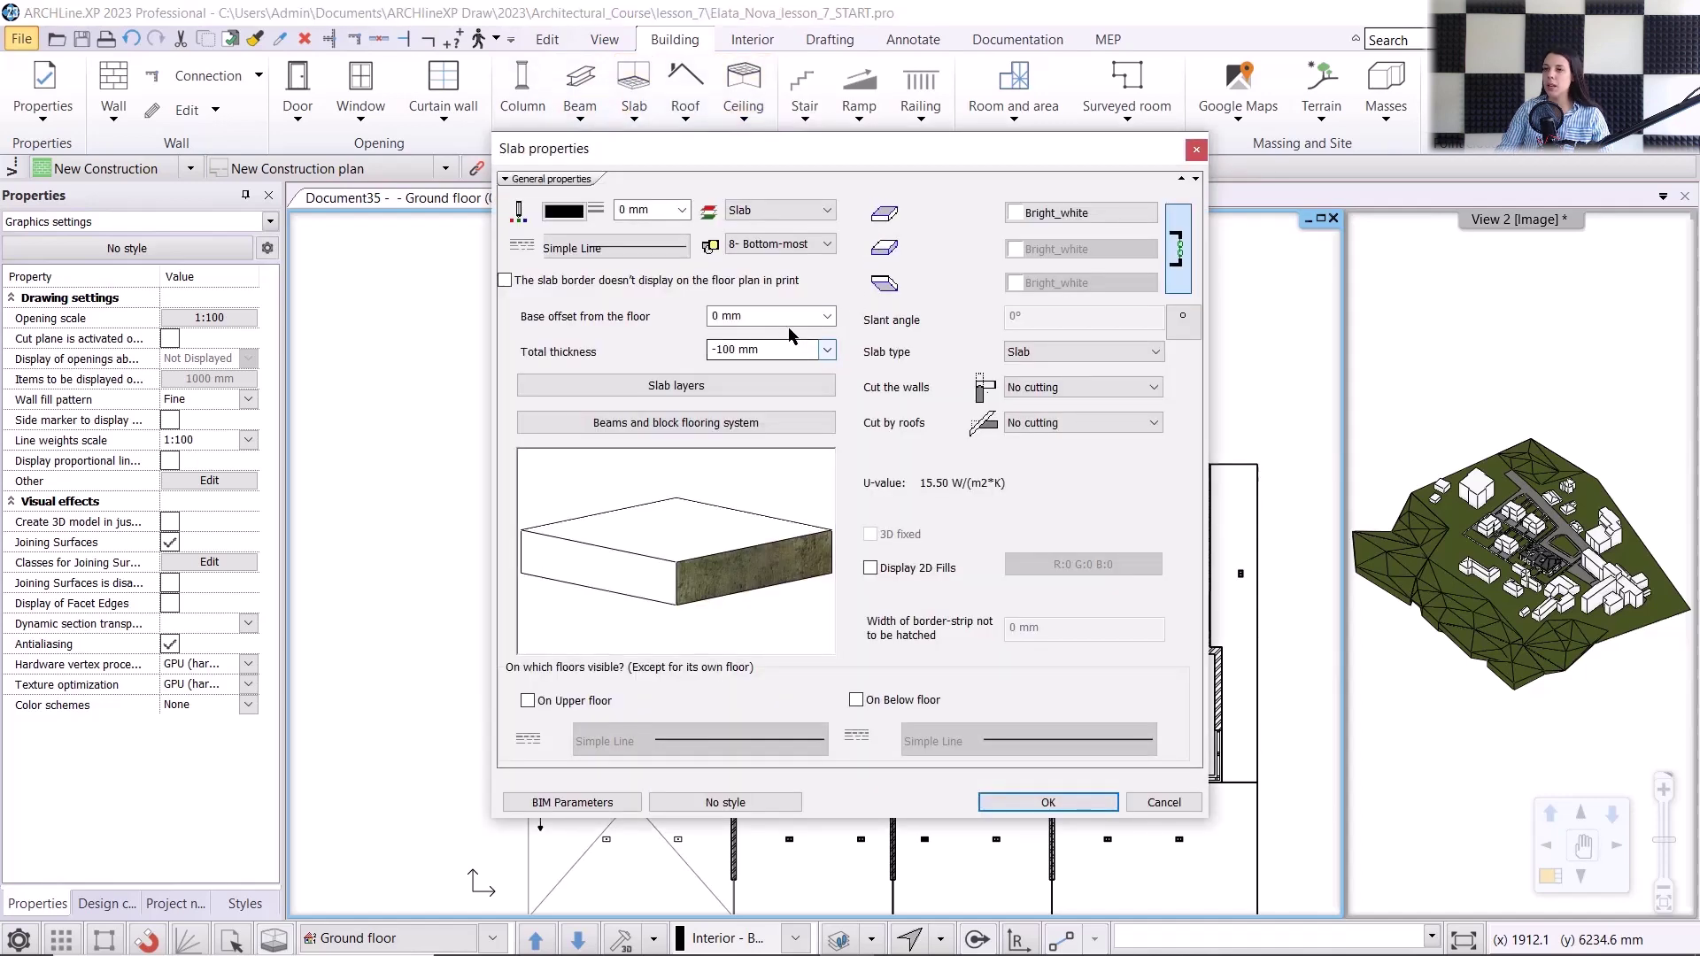
left_click_drag(738, 350, 726, 350)
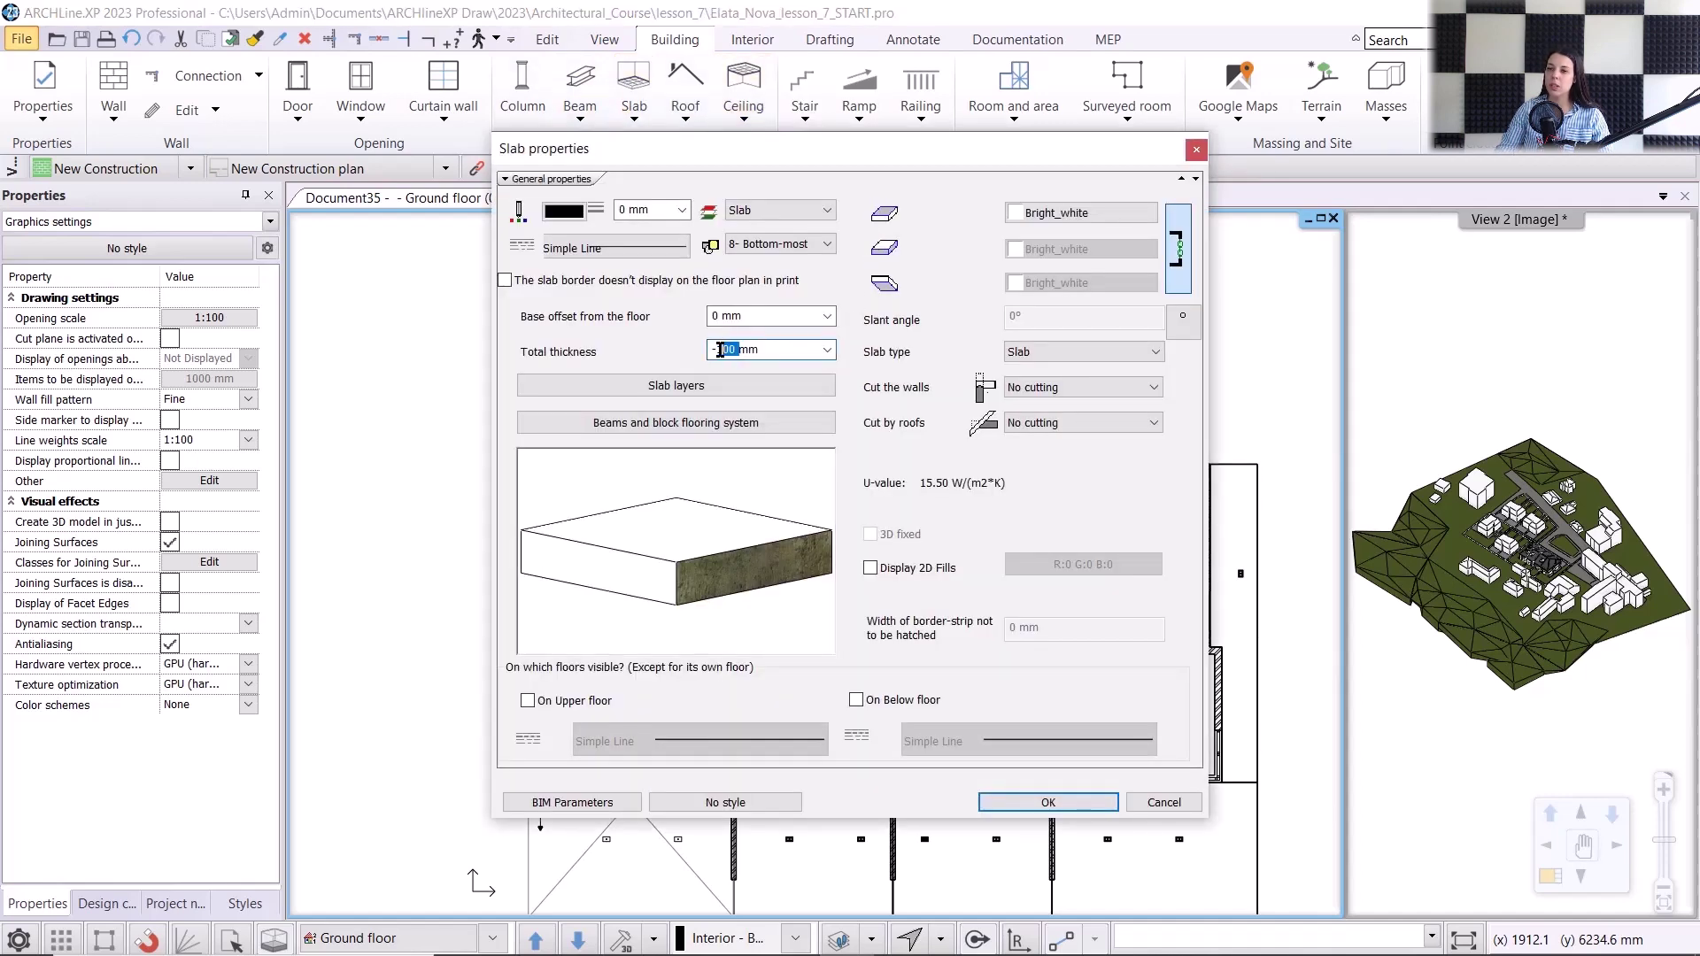
type("300")
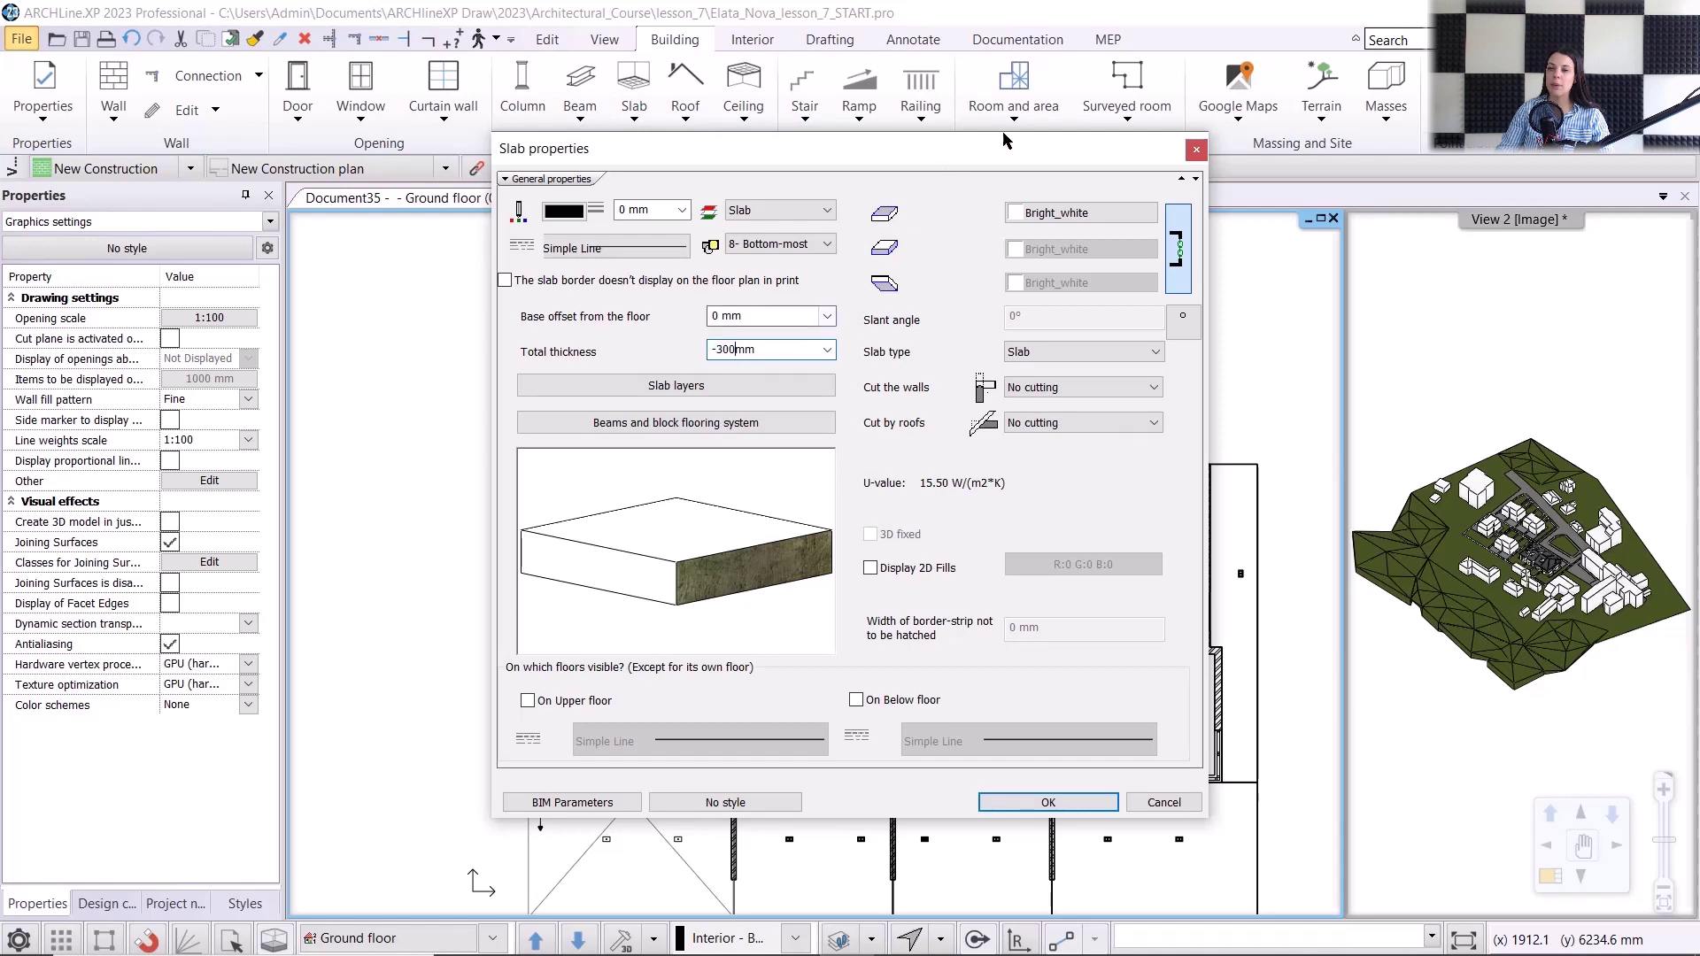
key("Tab")
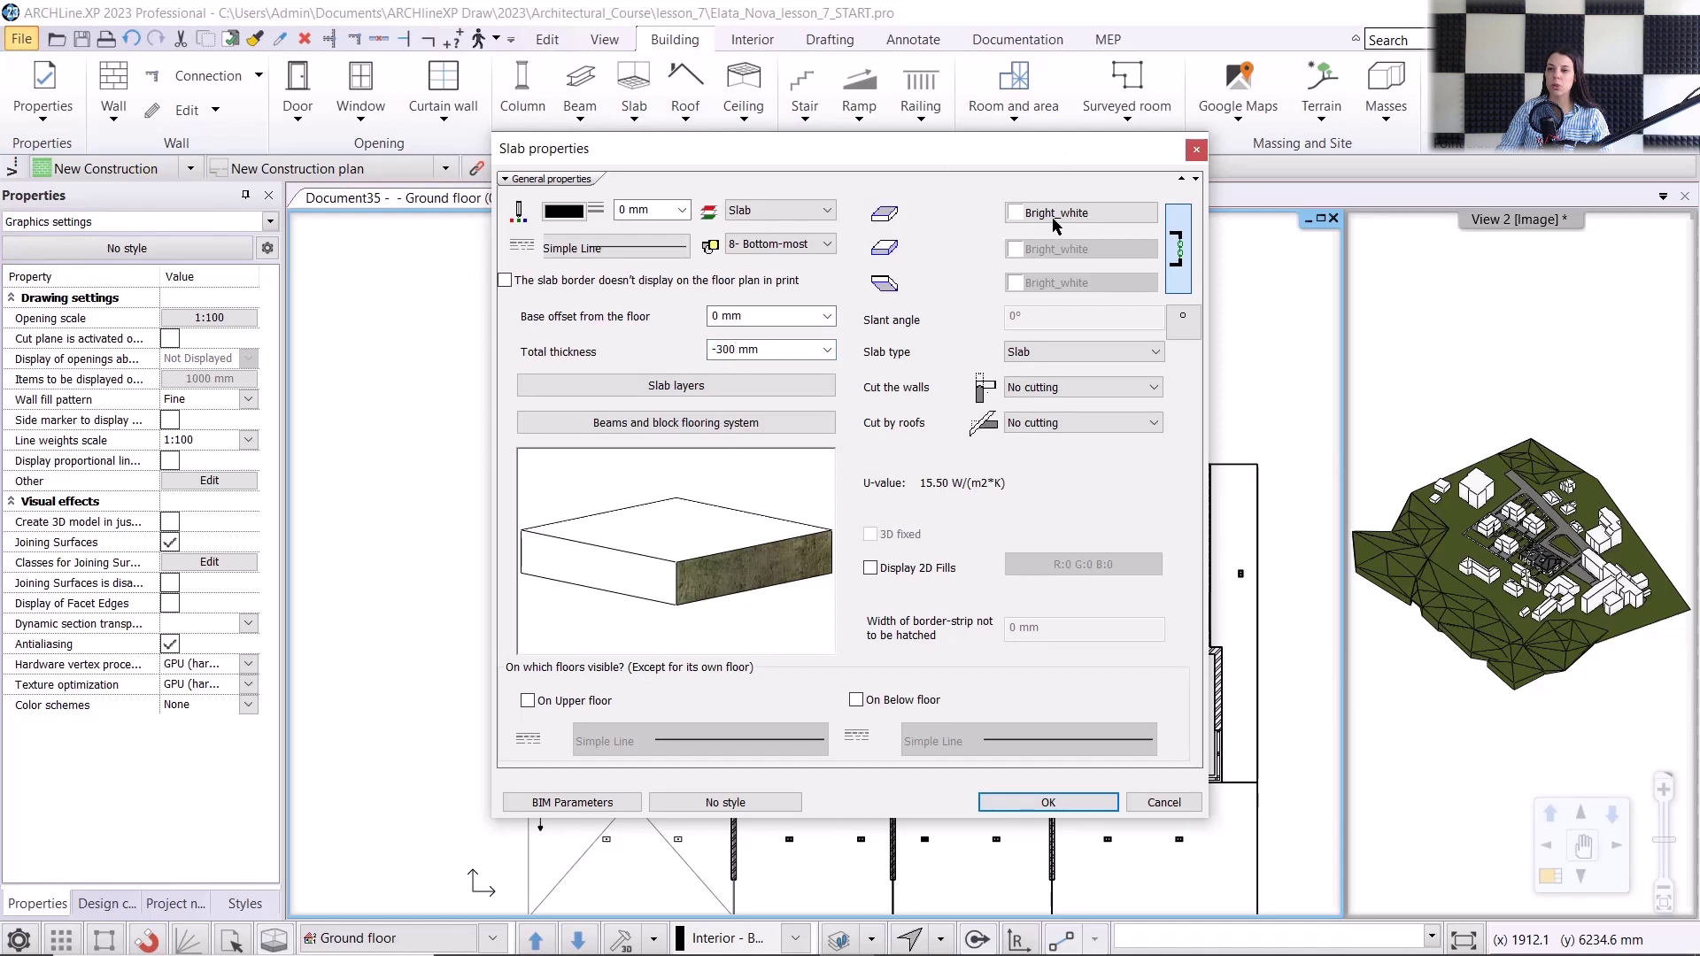
- Unlink the default slab's surface materials and assign the Deck_wood_11 decking material to its top face
left_click(1178, 251)
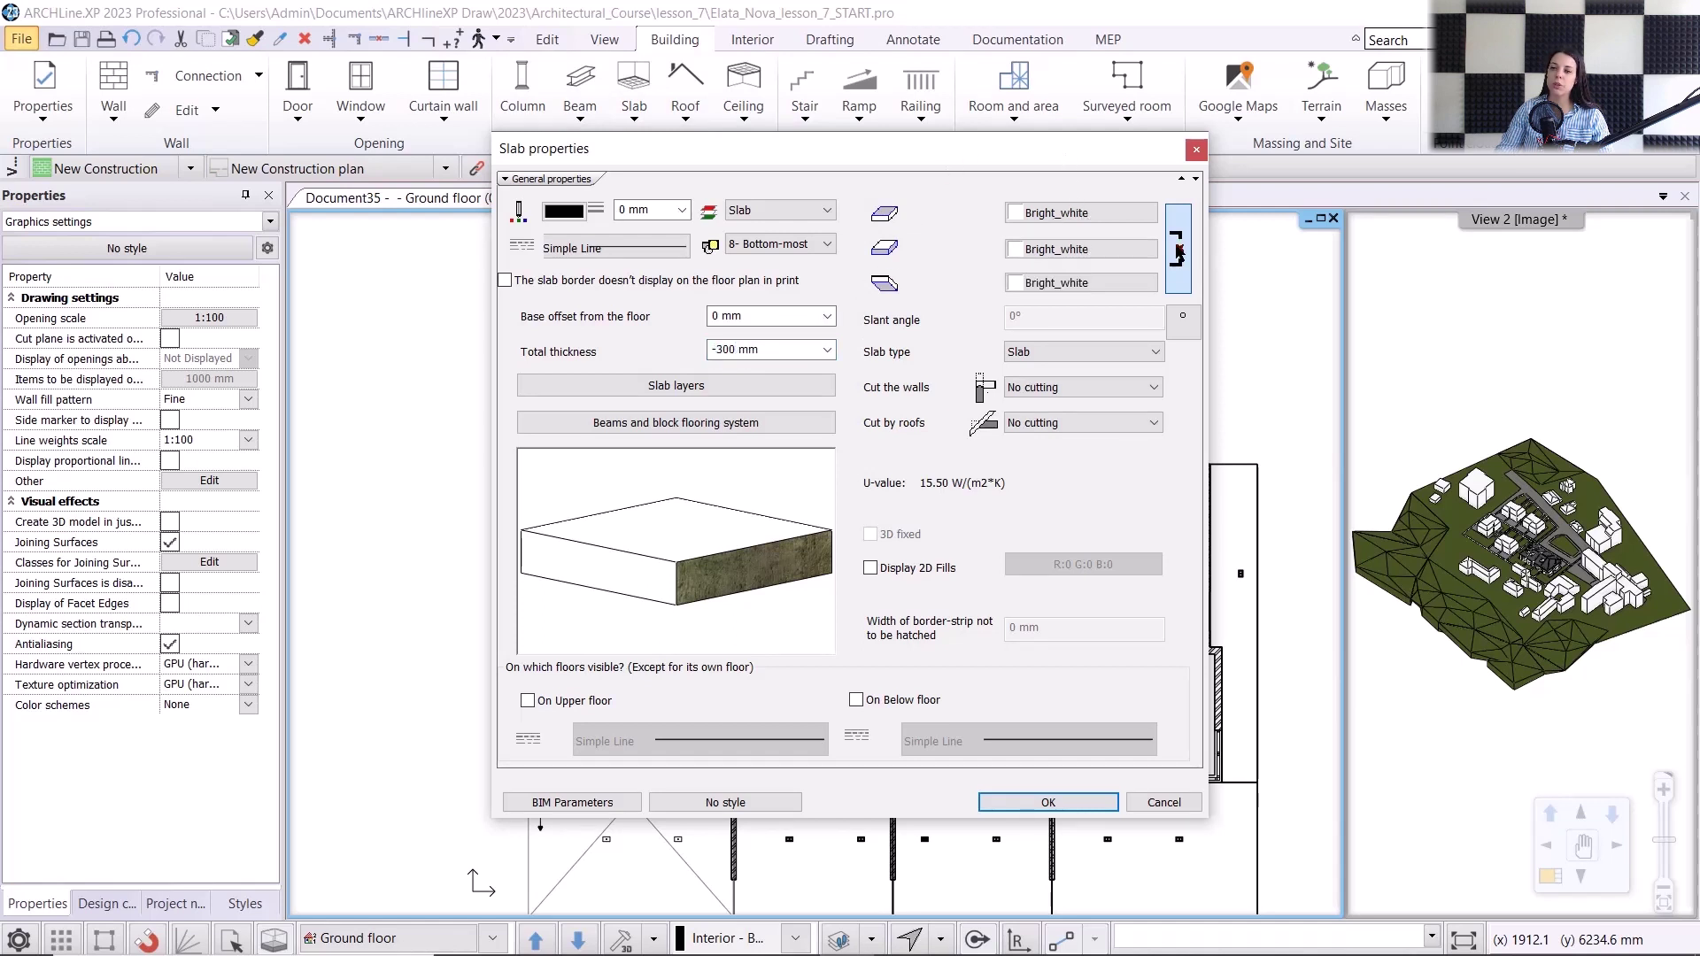
left_click(1087, 212)
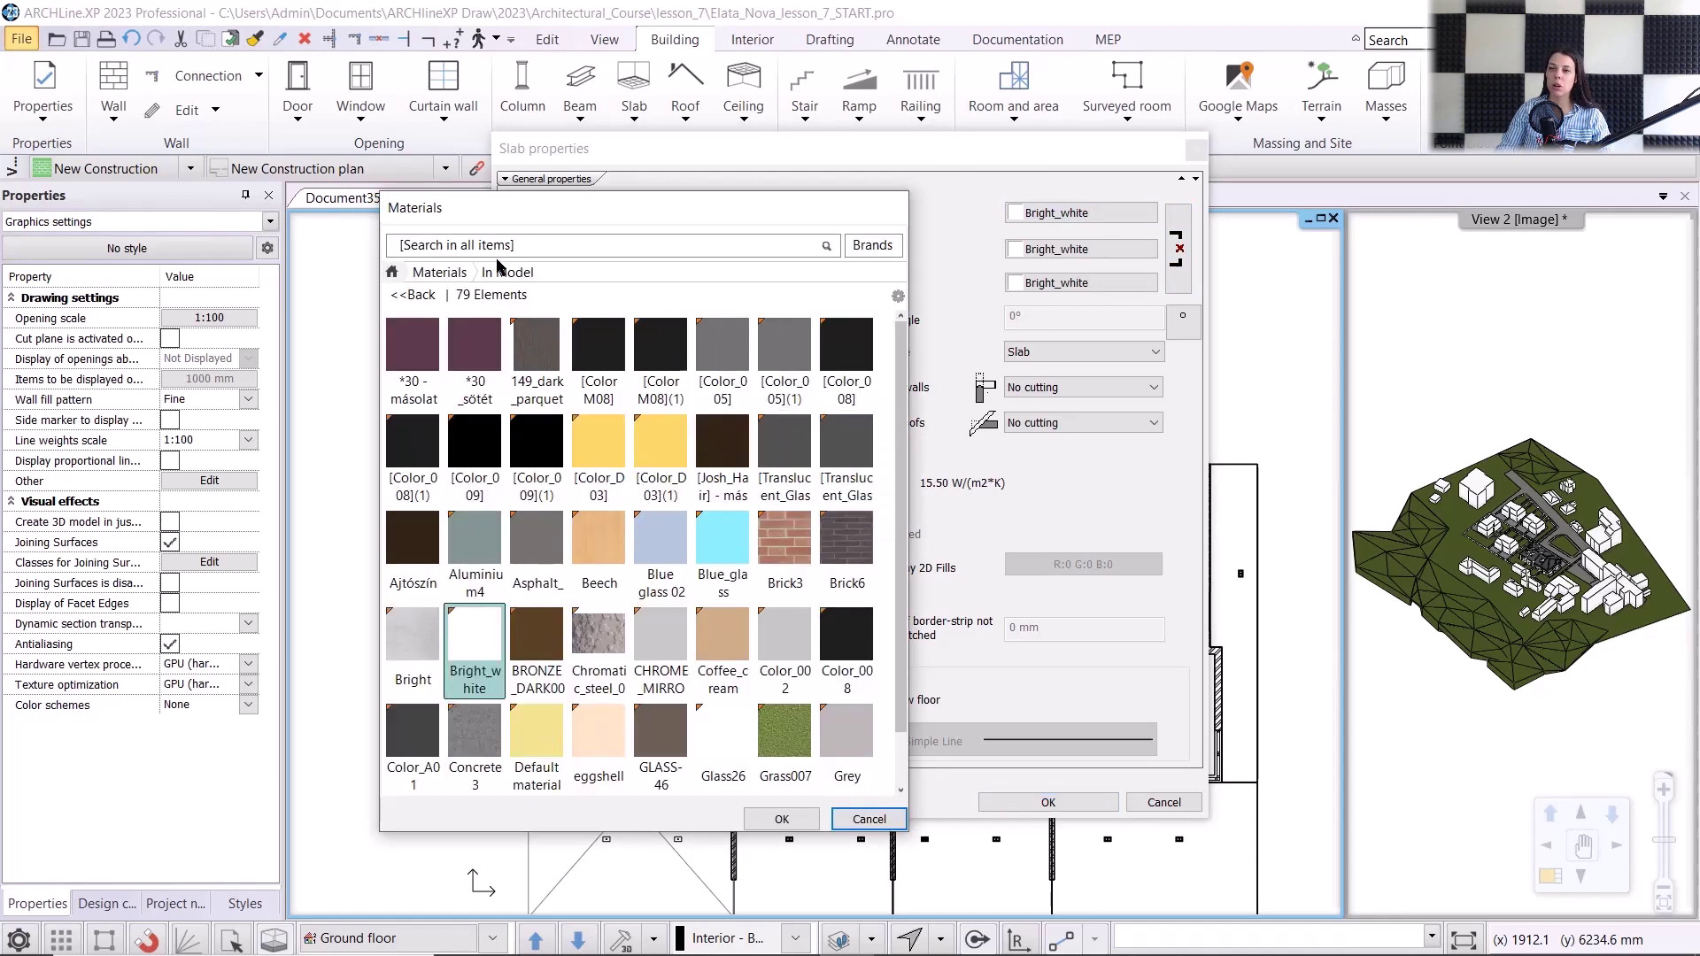
left_click(393, 272)
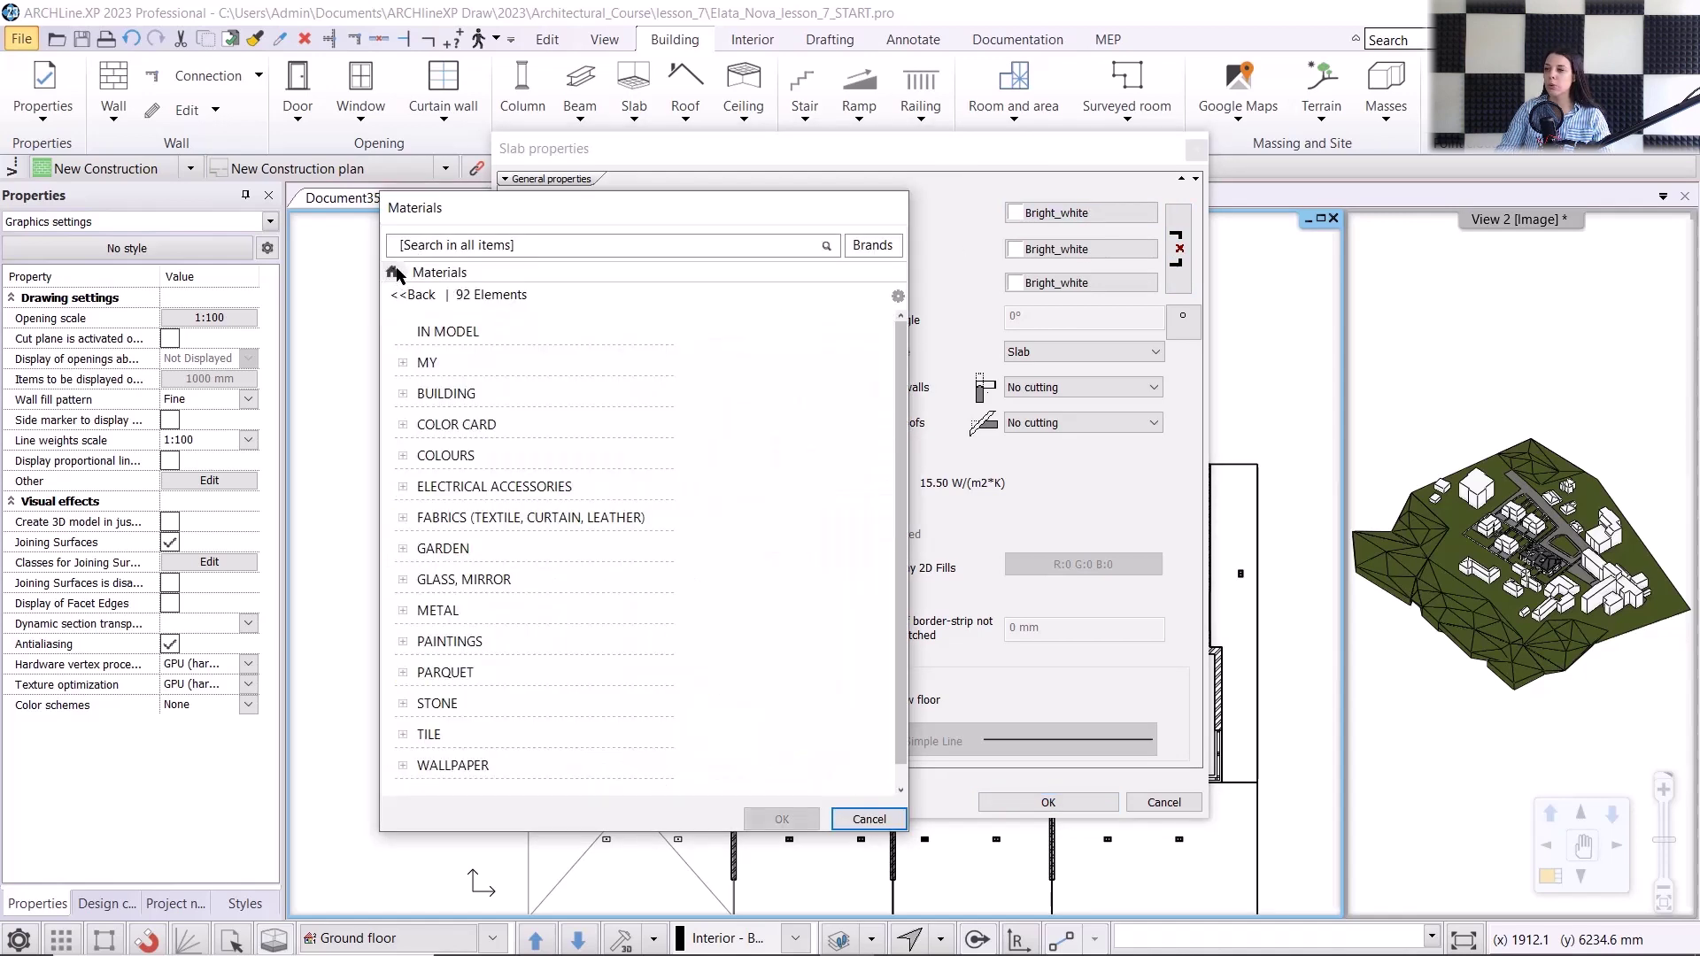
left_click(469, 673)
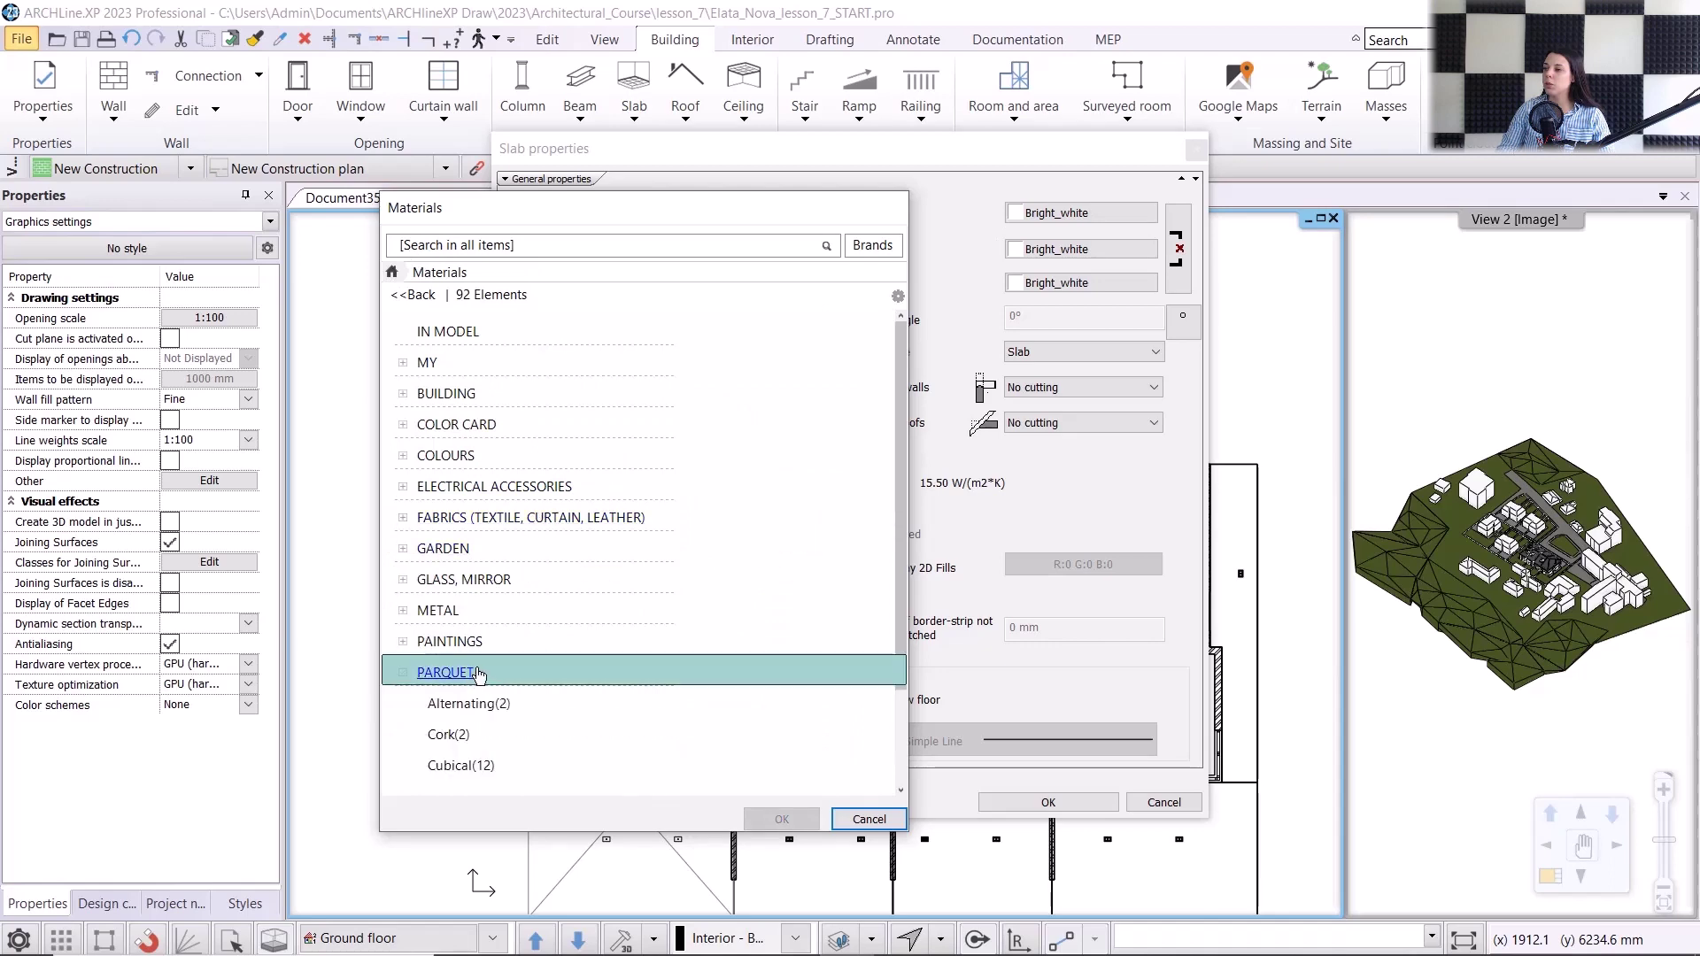
scroll(488, 680, "down", 1)
left_click(463, 703)
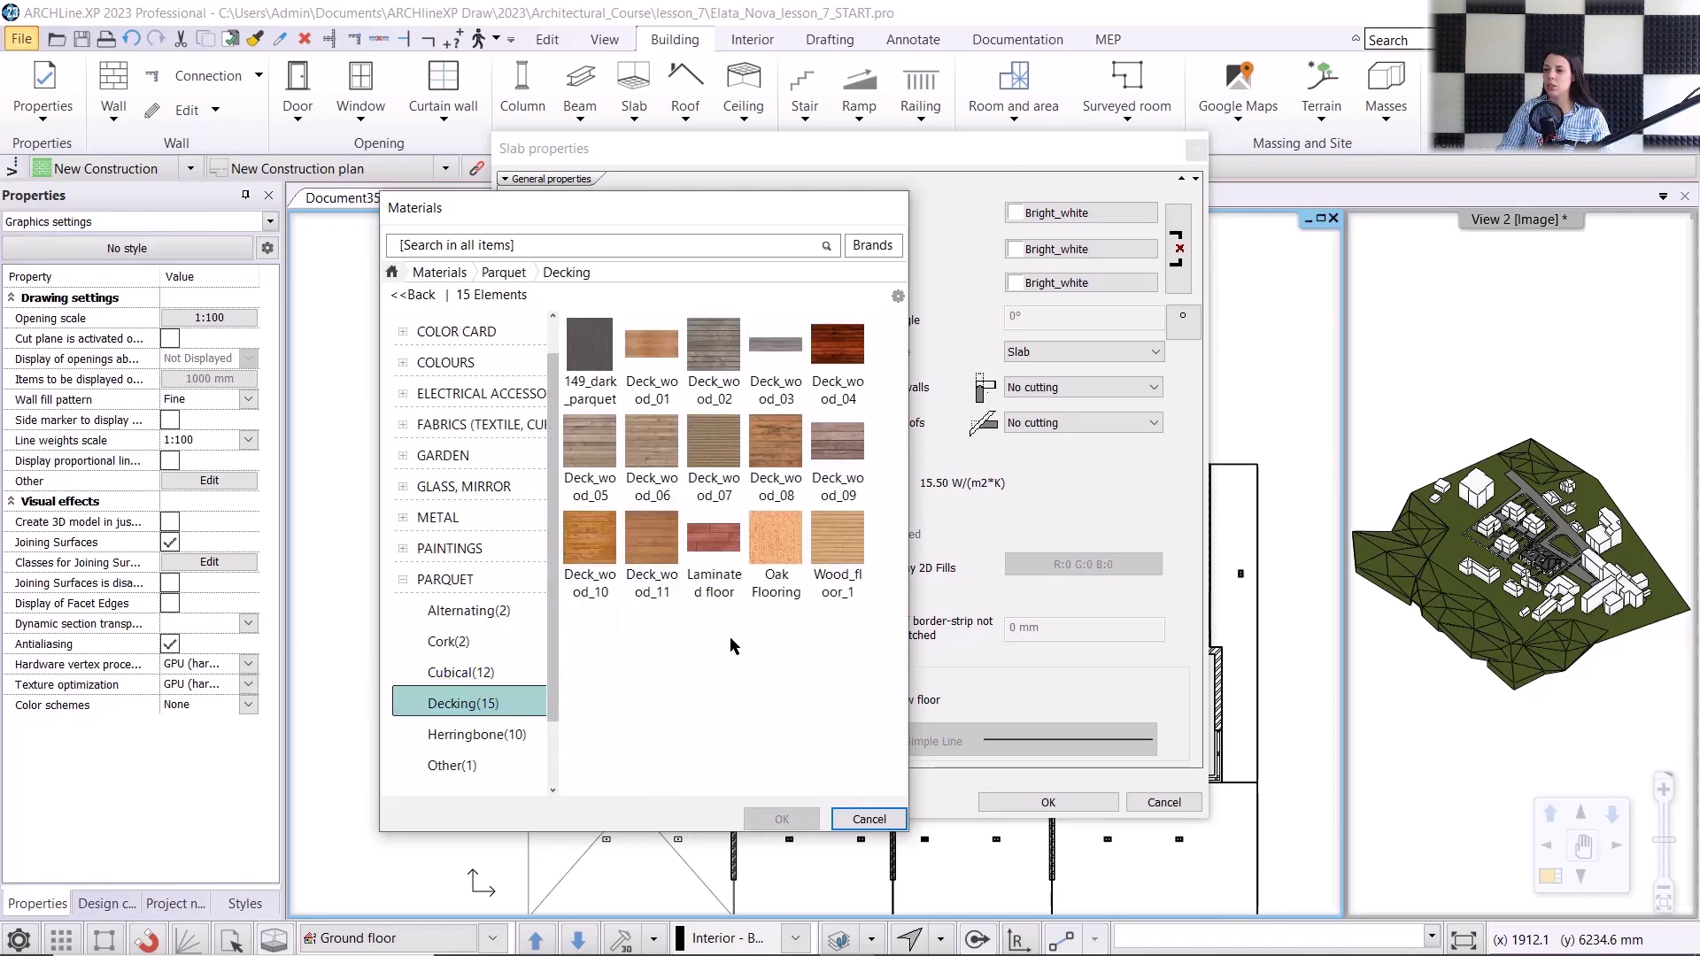
left_click(651, 540)
left_click(781, 818)
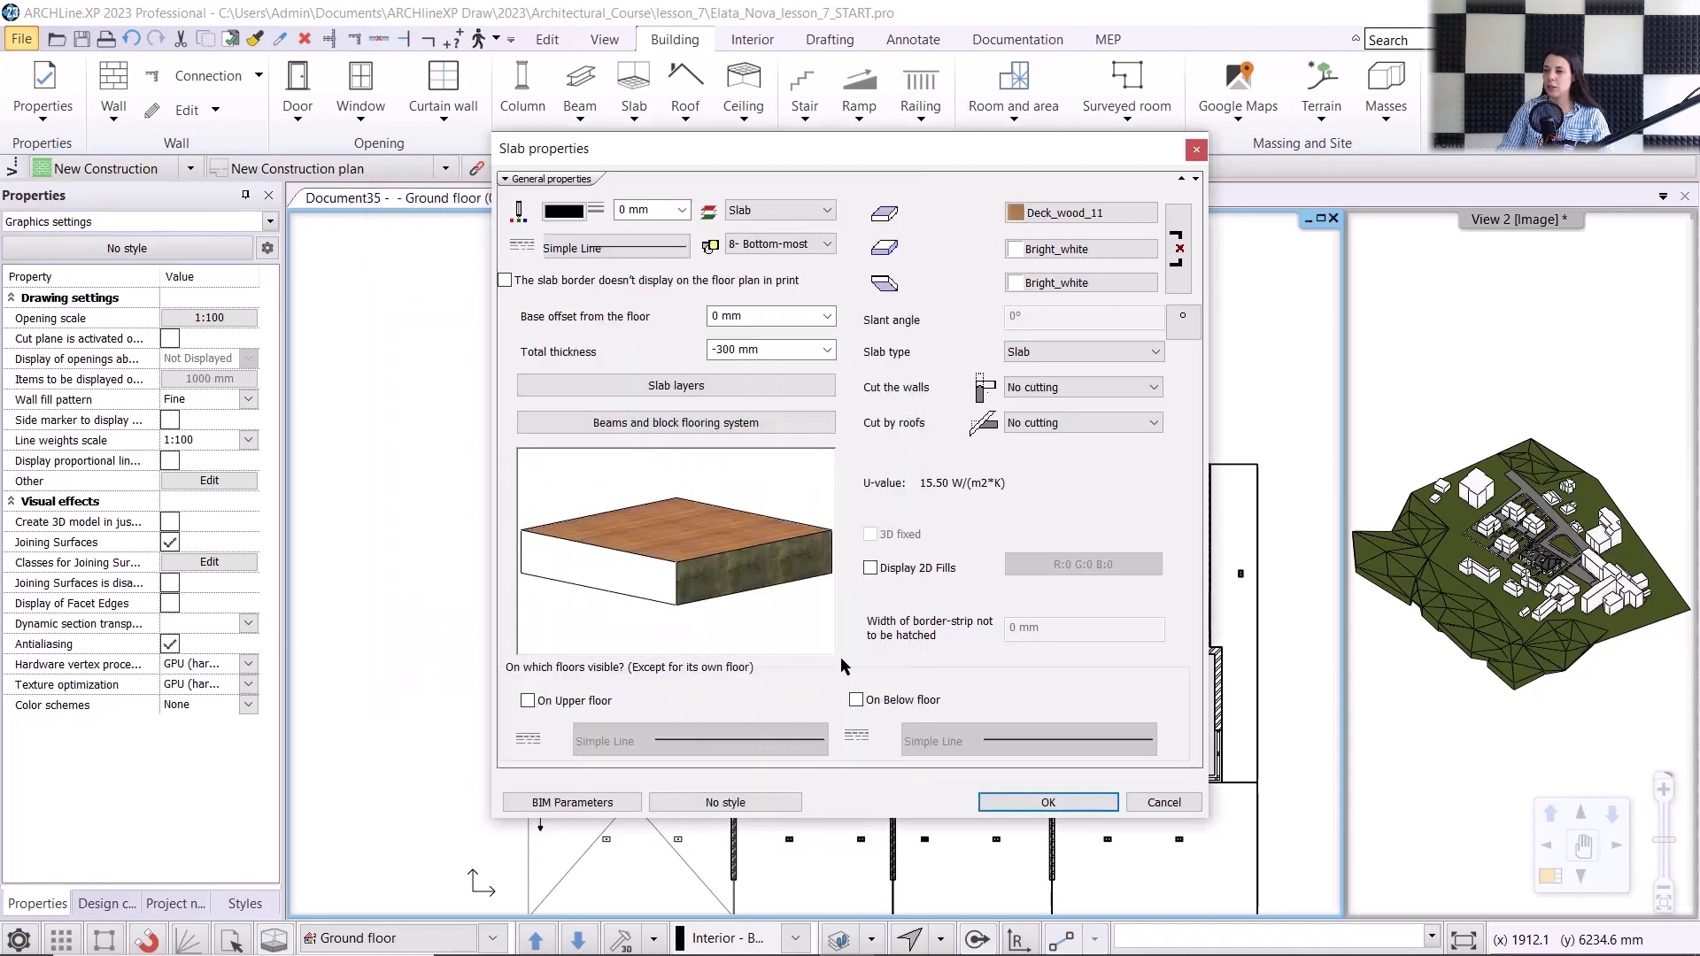
left_click(1048, 803)
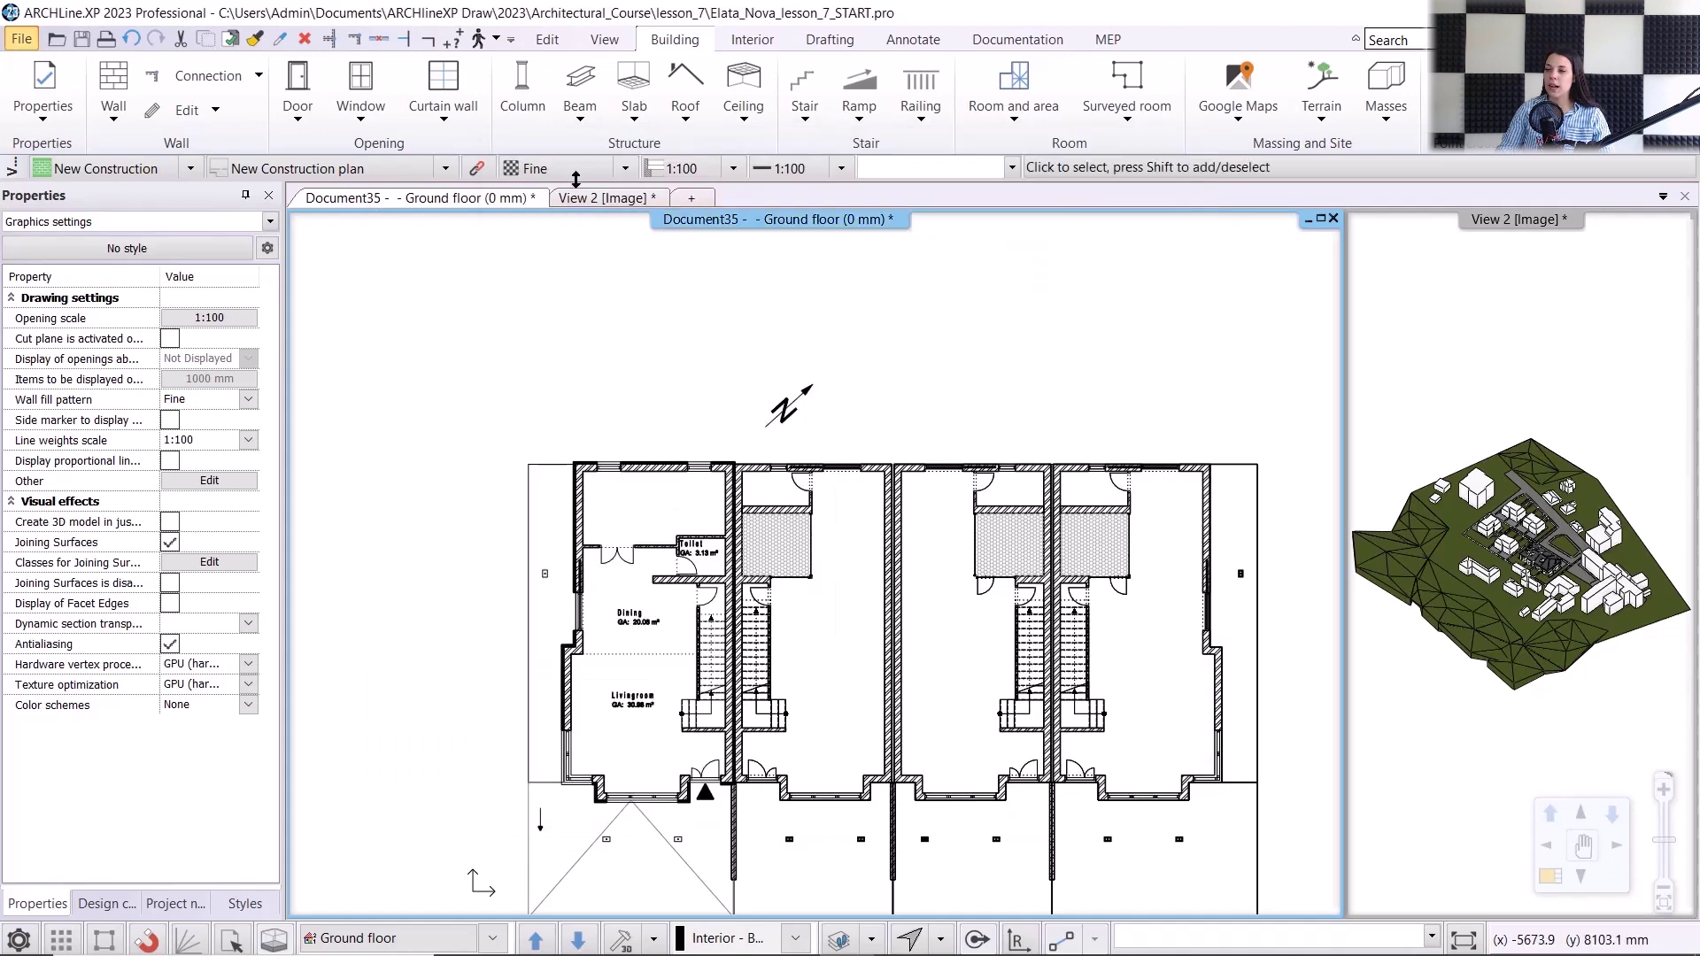
- Sketch a rectangular terrace slab behind the dimensioned end house, 8000 mm deep and about 8616 mm wide, and inspect it in 3D
left_click(634, 114)
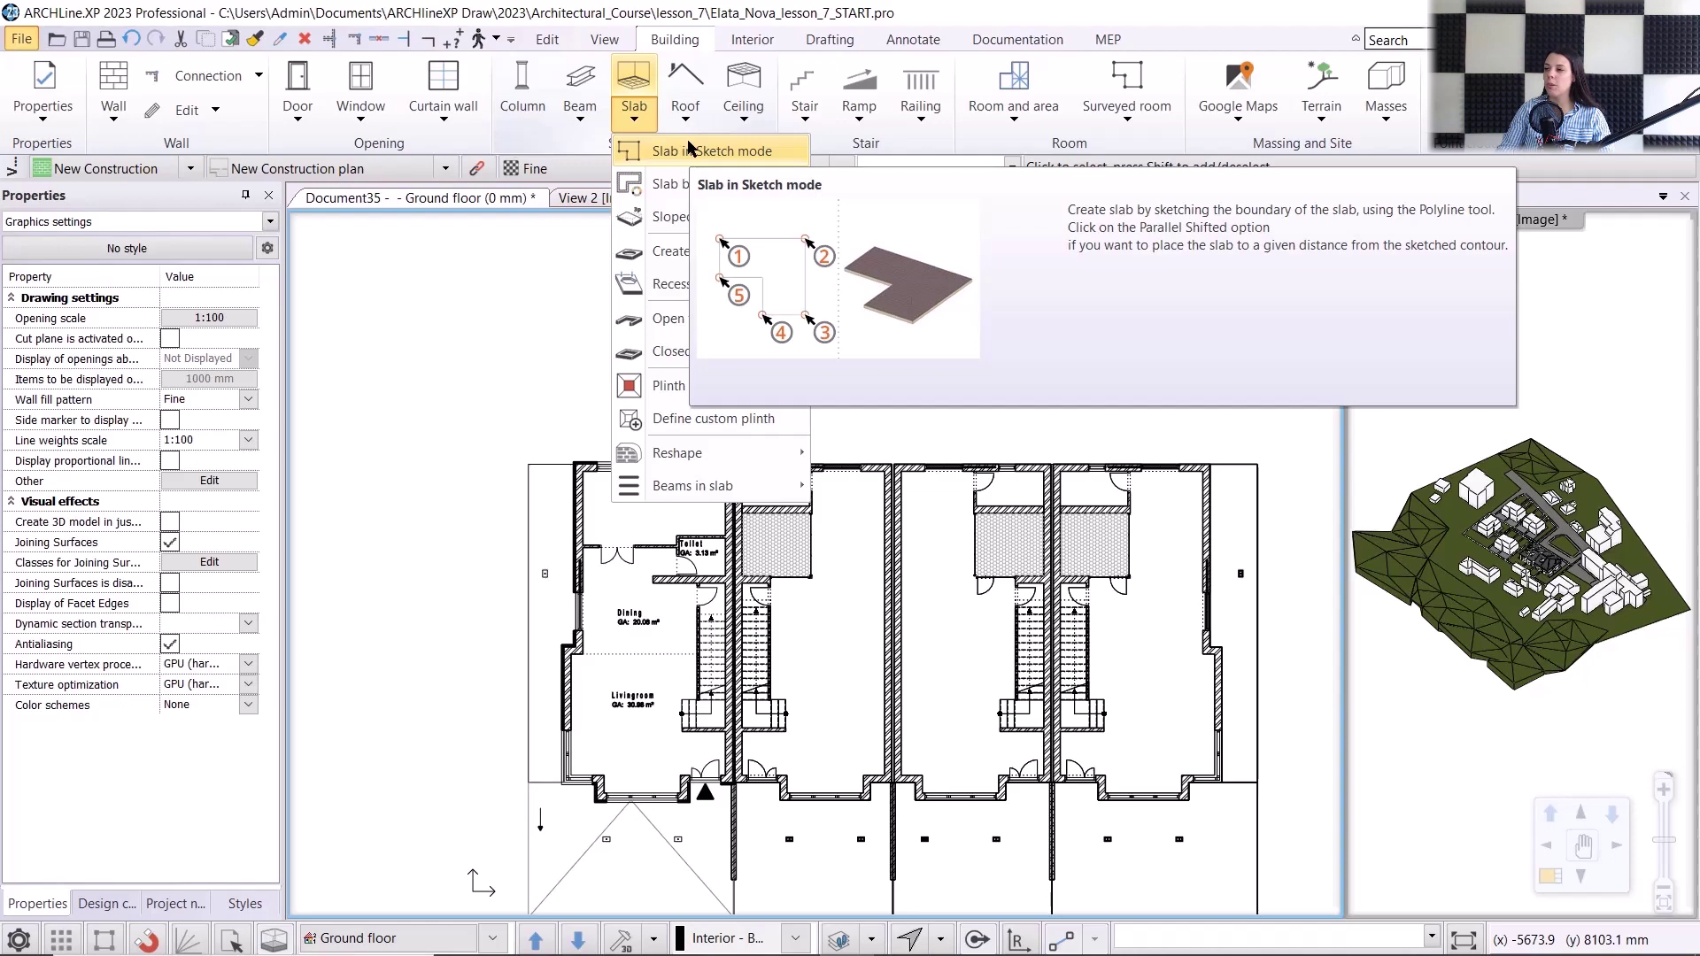
left_click(673, 184)
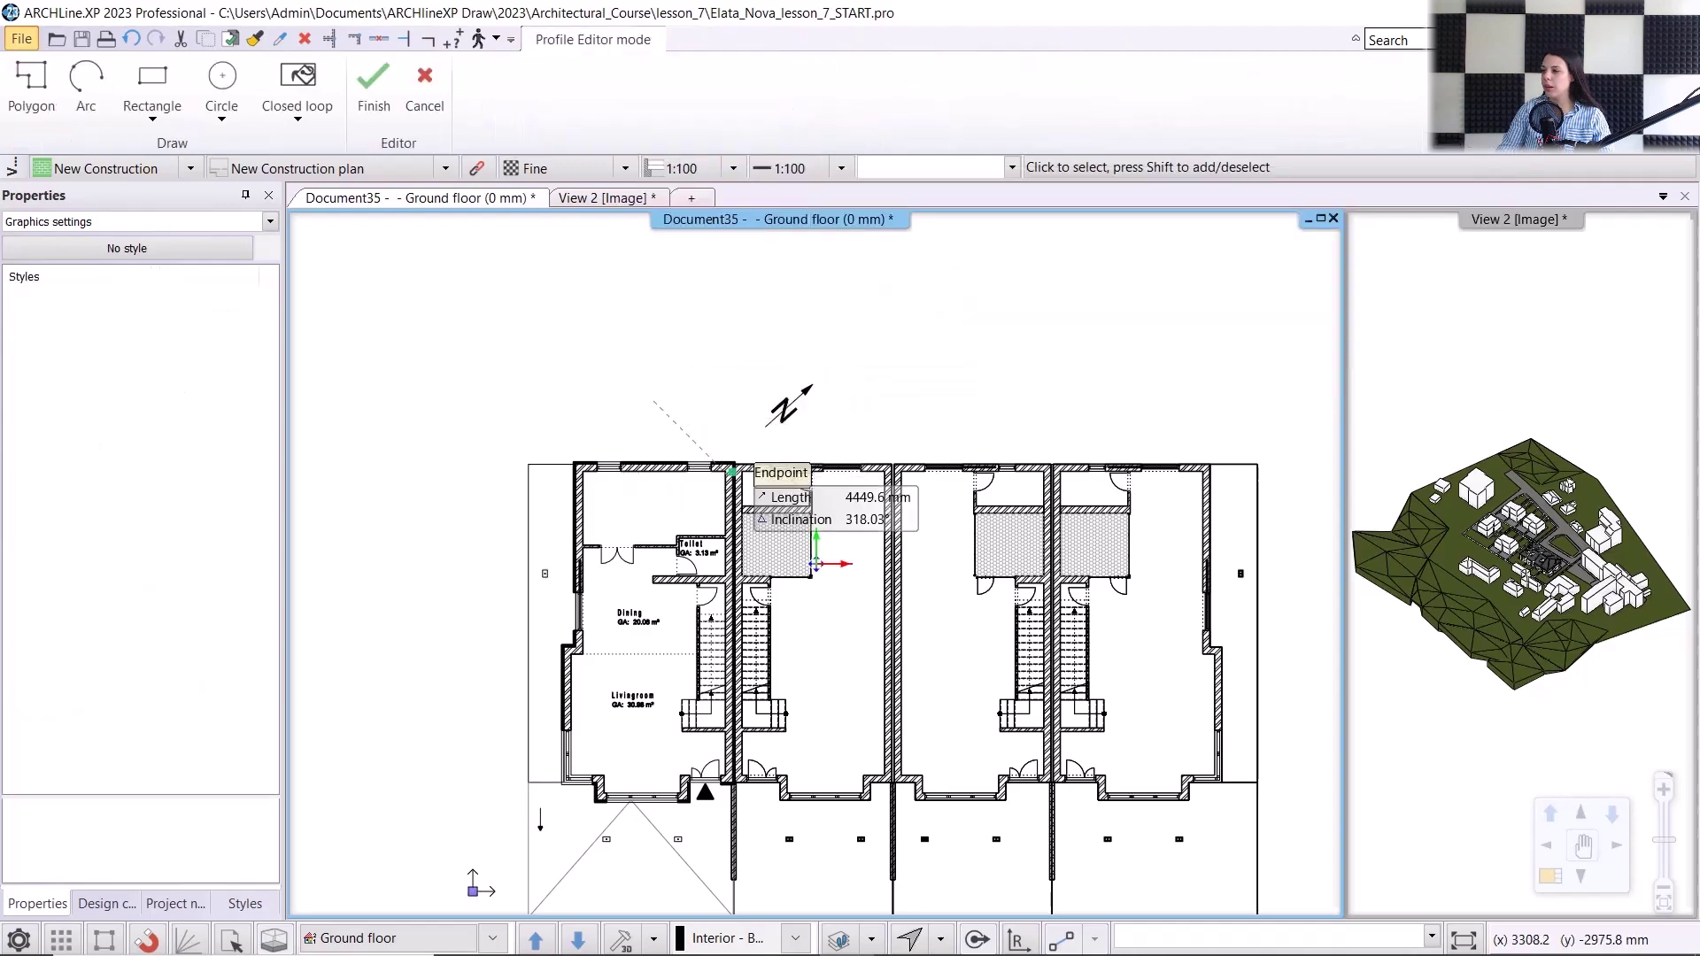
scroll(774, 518, "up", 3)
scroll(779, 531, "up", 2)
left_click(791, 519)
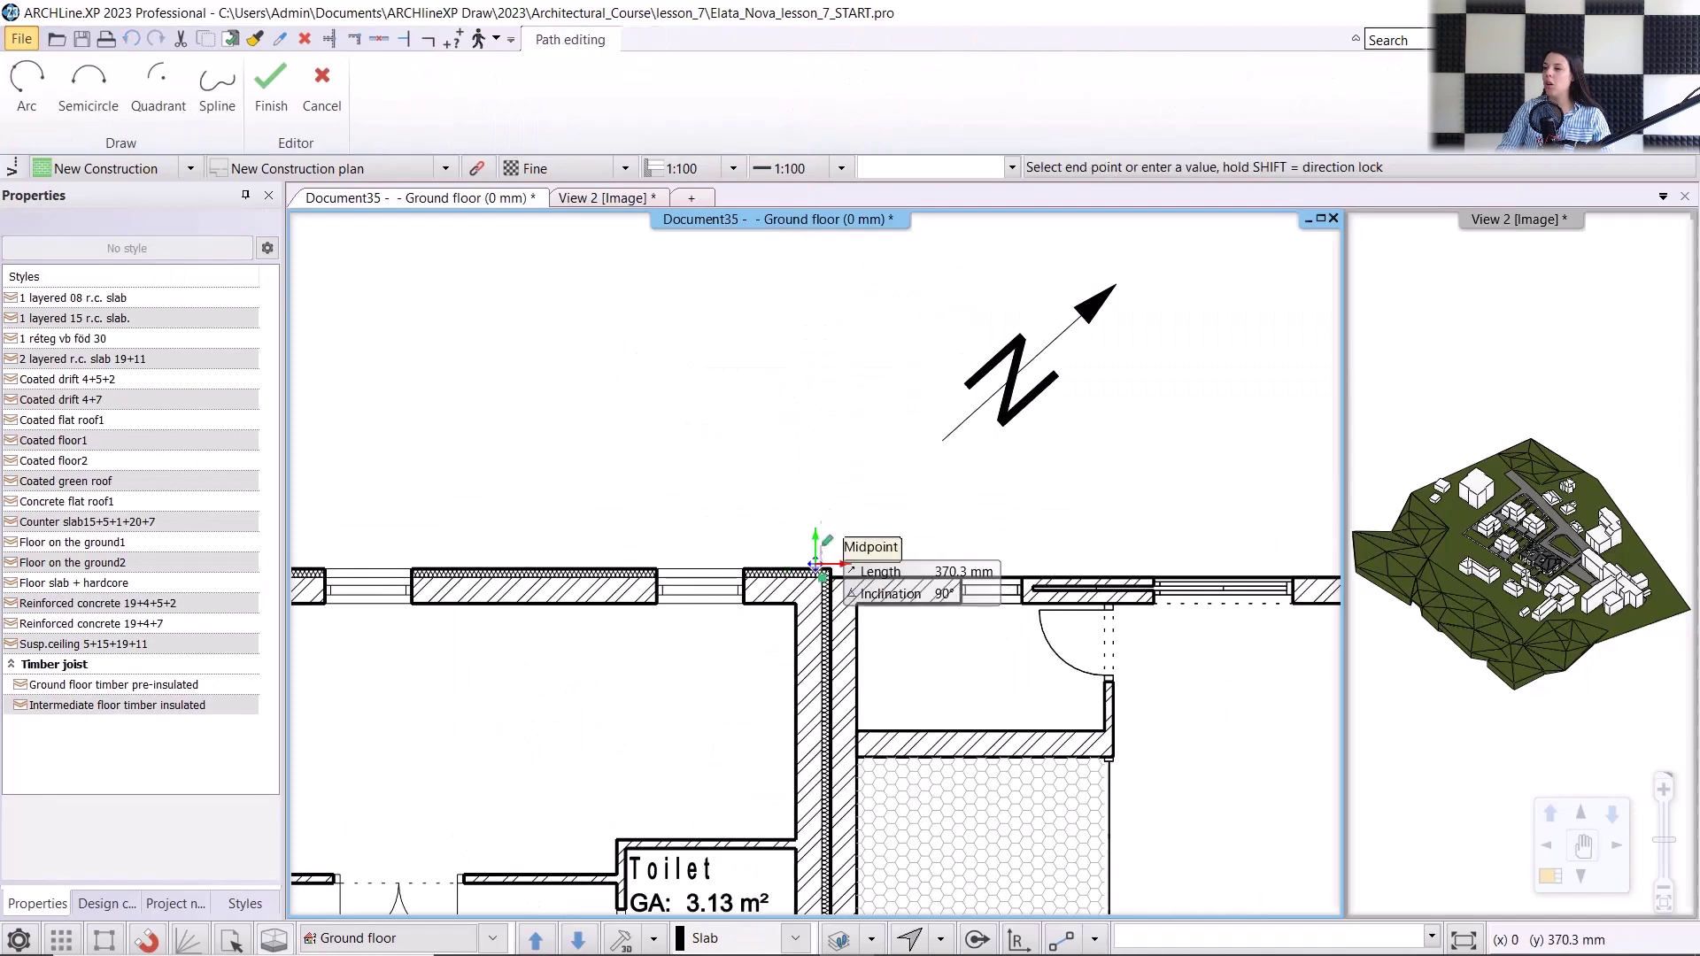
scroll(816, 558, "down", 4)
type("8000")
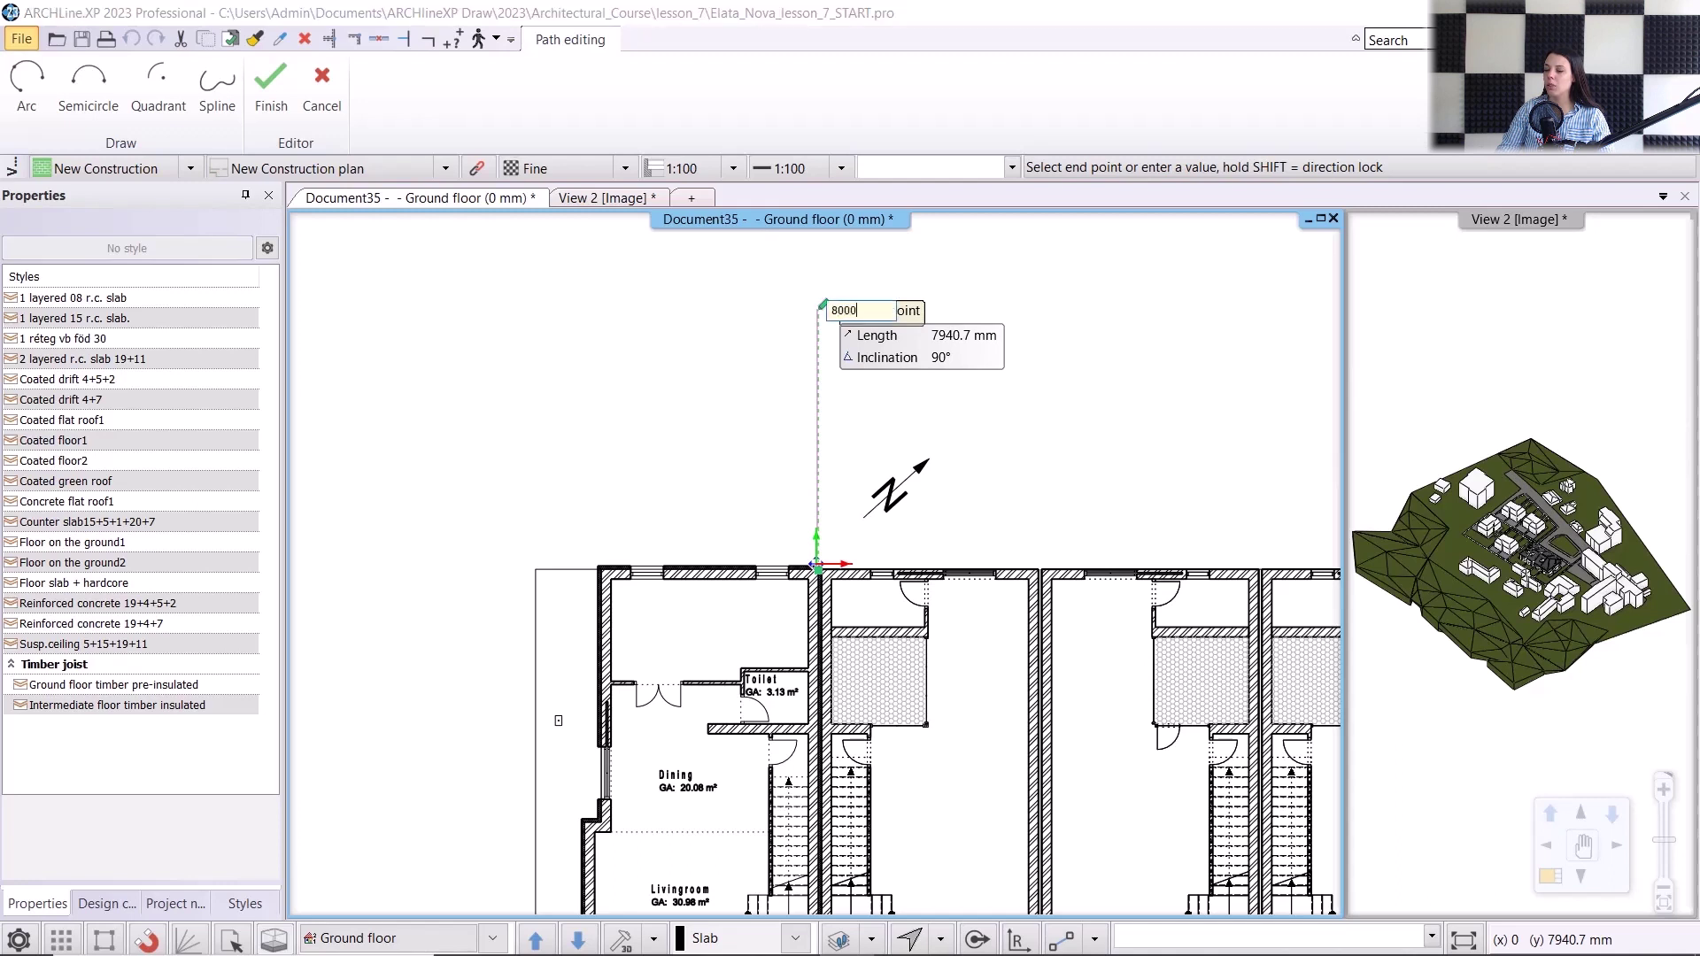
key("Return")
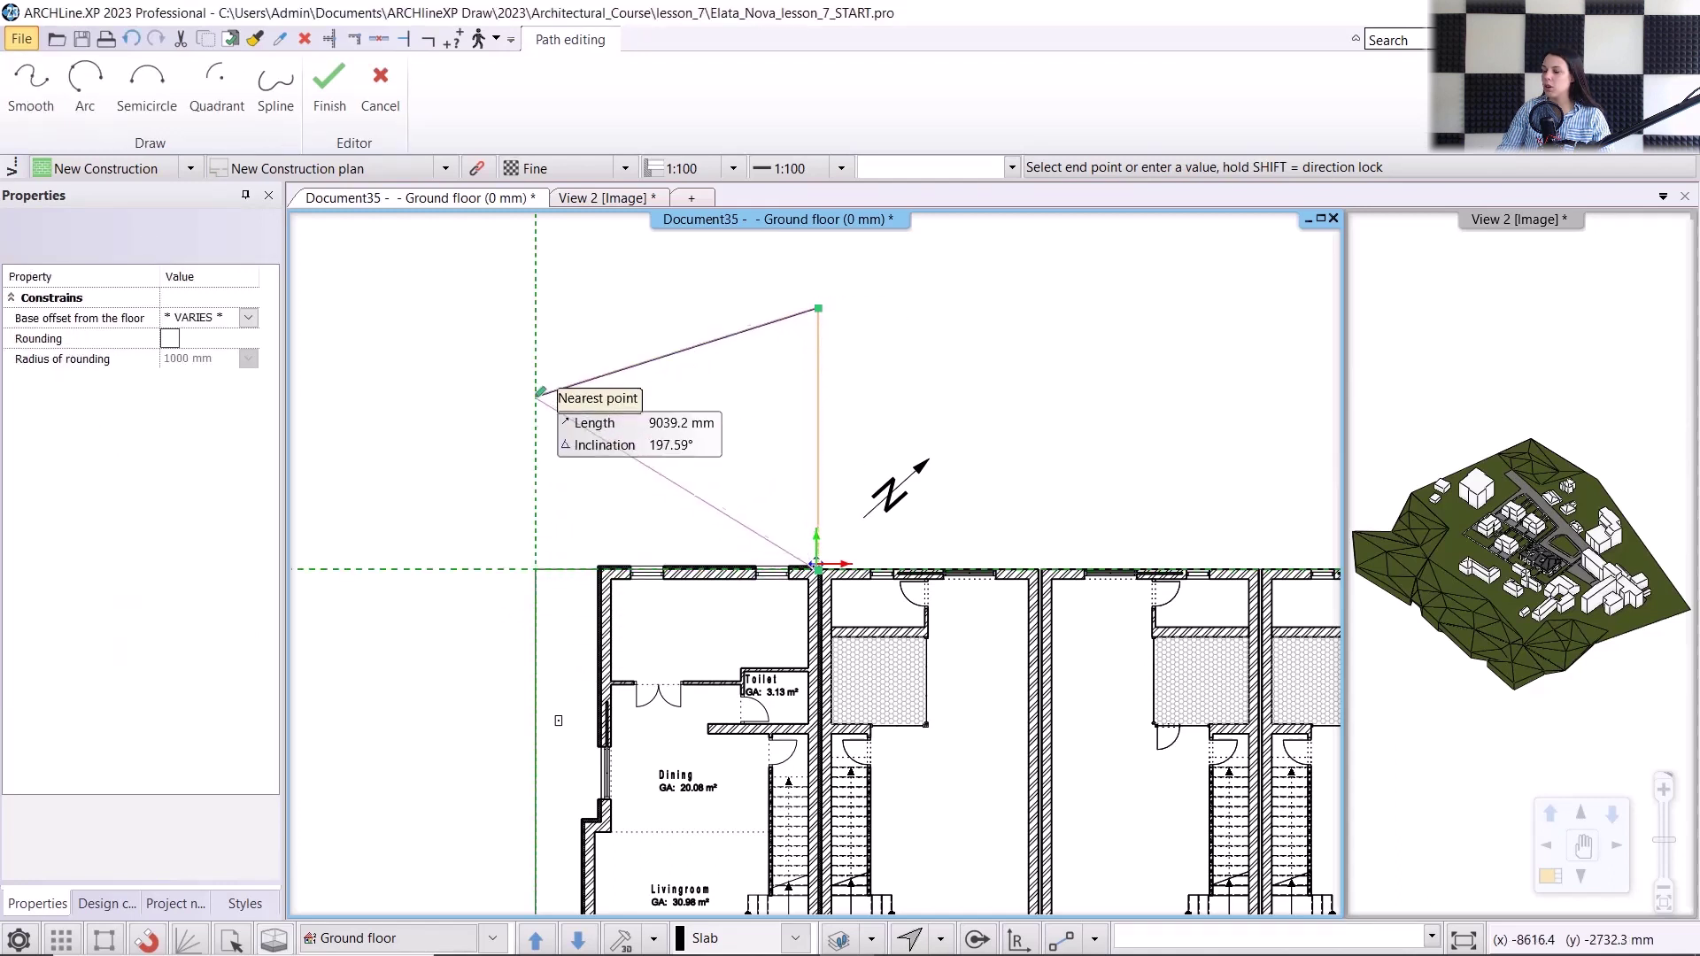
left_click(536, 308)
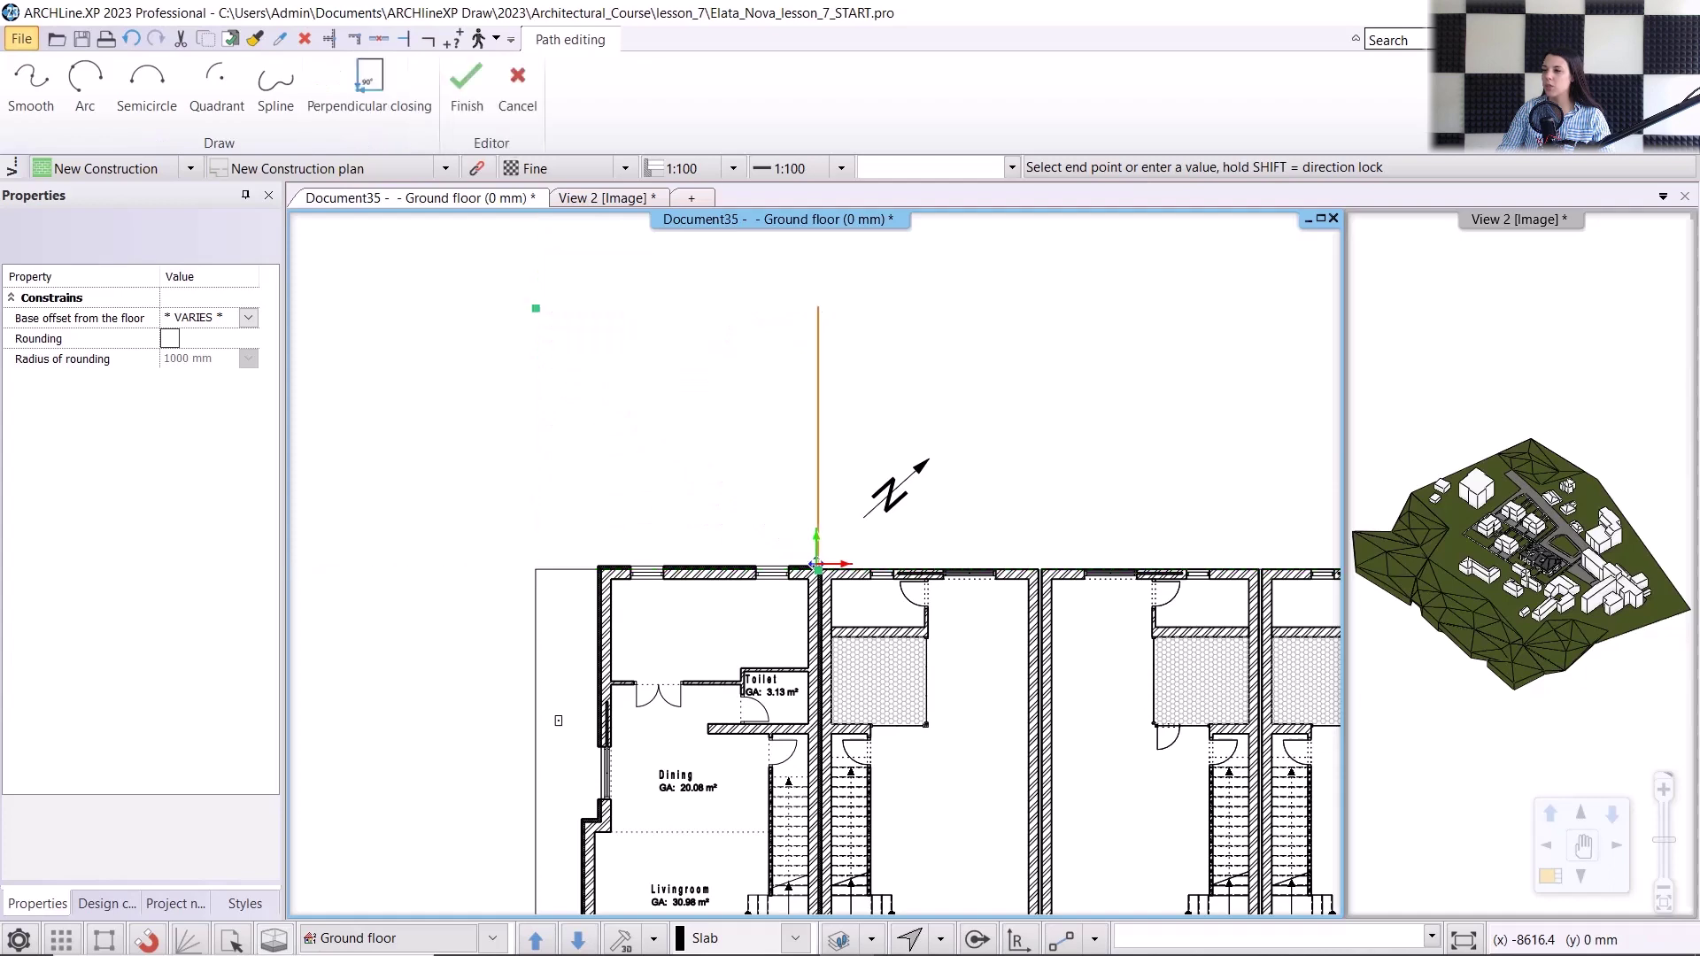
left_click(345, 105)
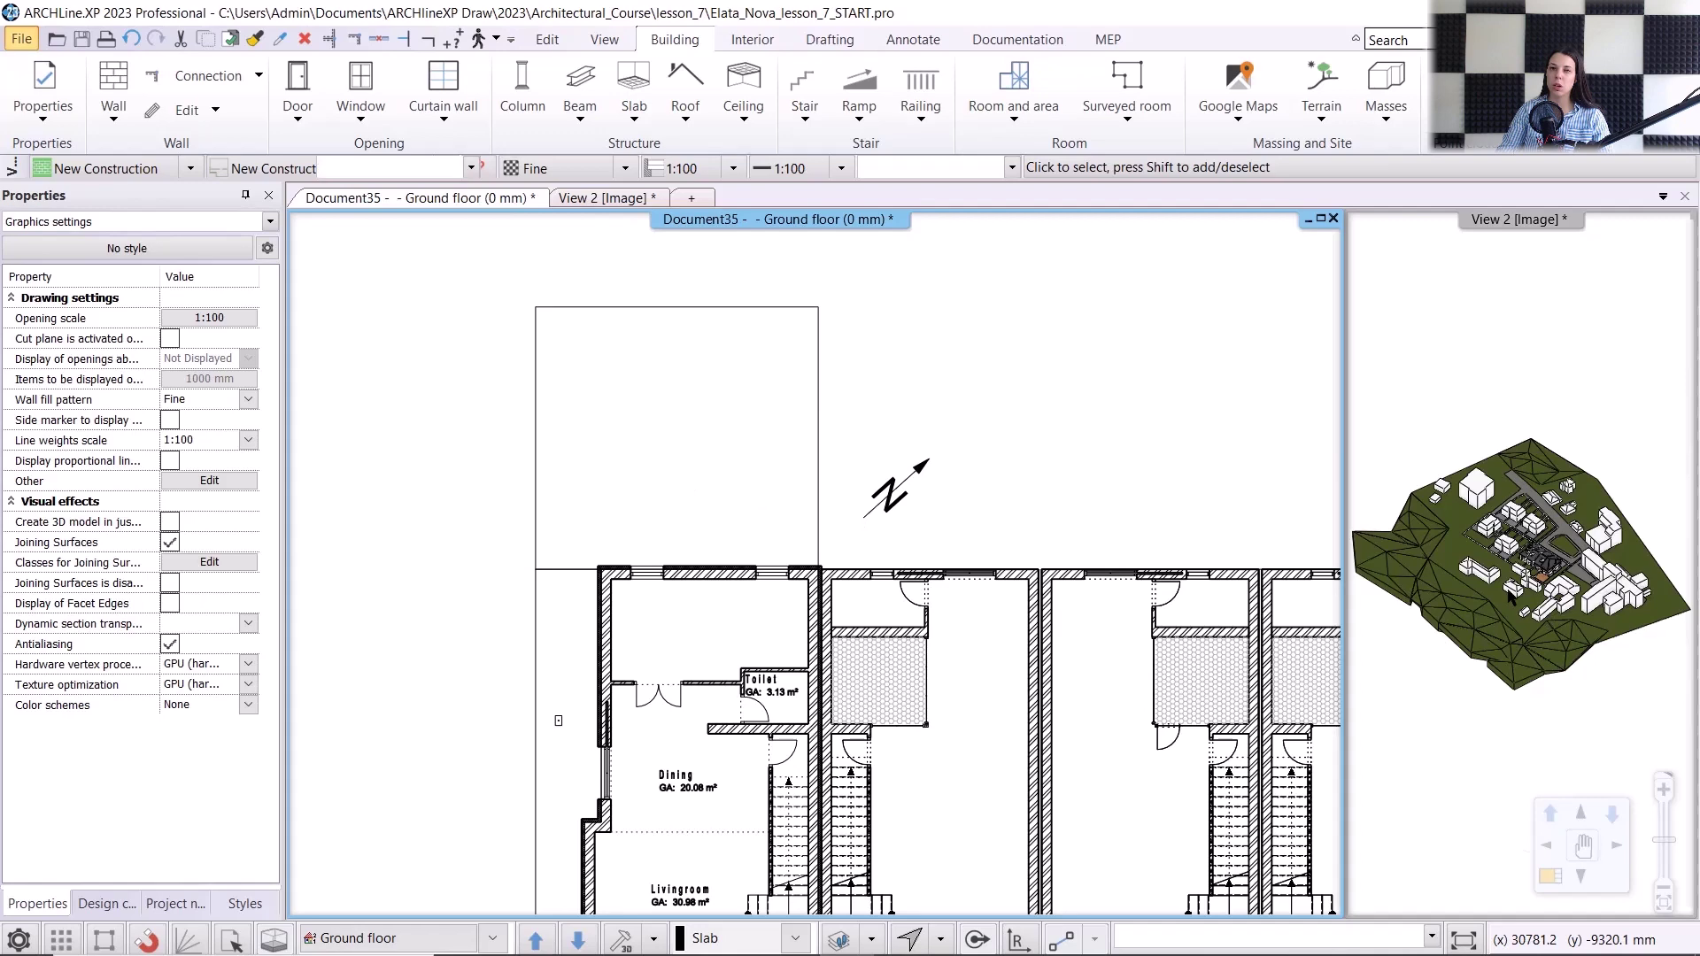
left_click(1547, 622)
scroll(1558, 593, "up", 6)
scroll(1563, 509, "up", 2)
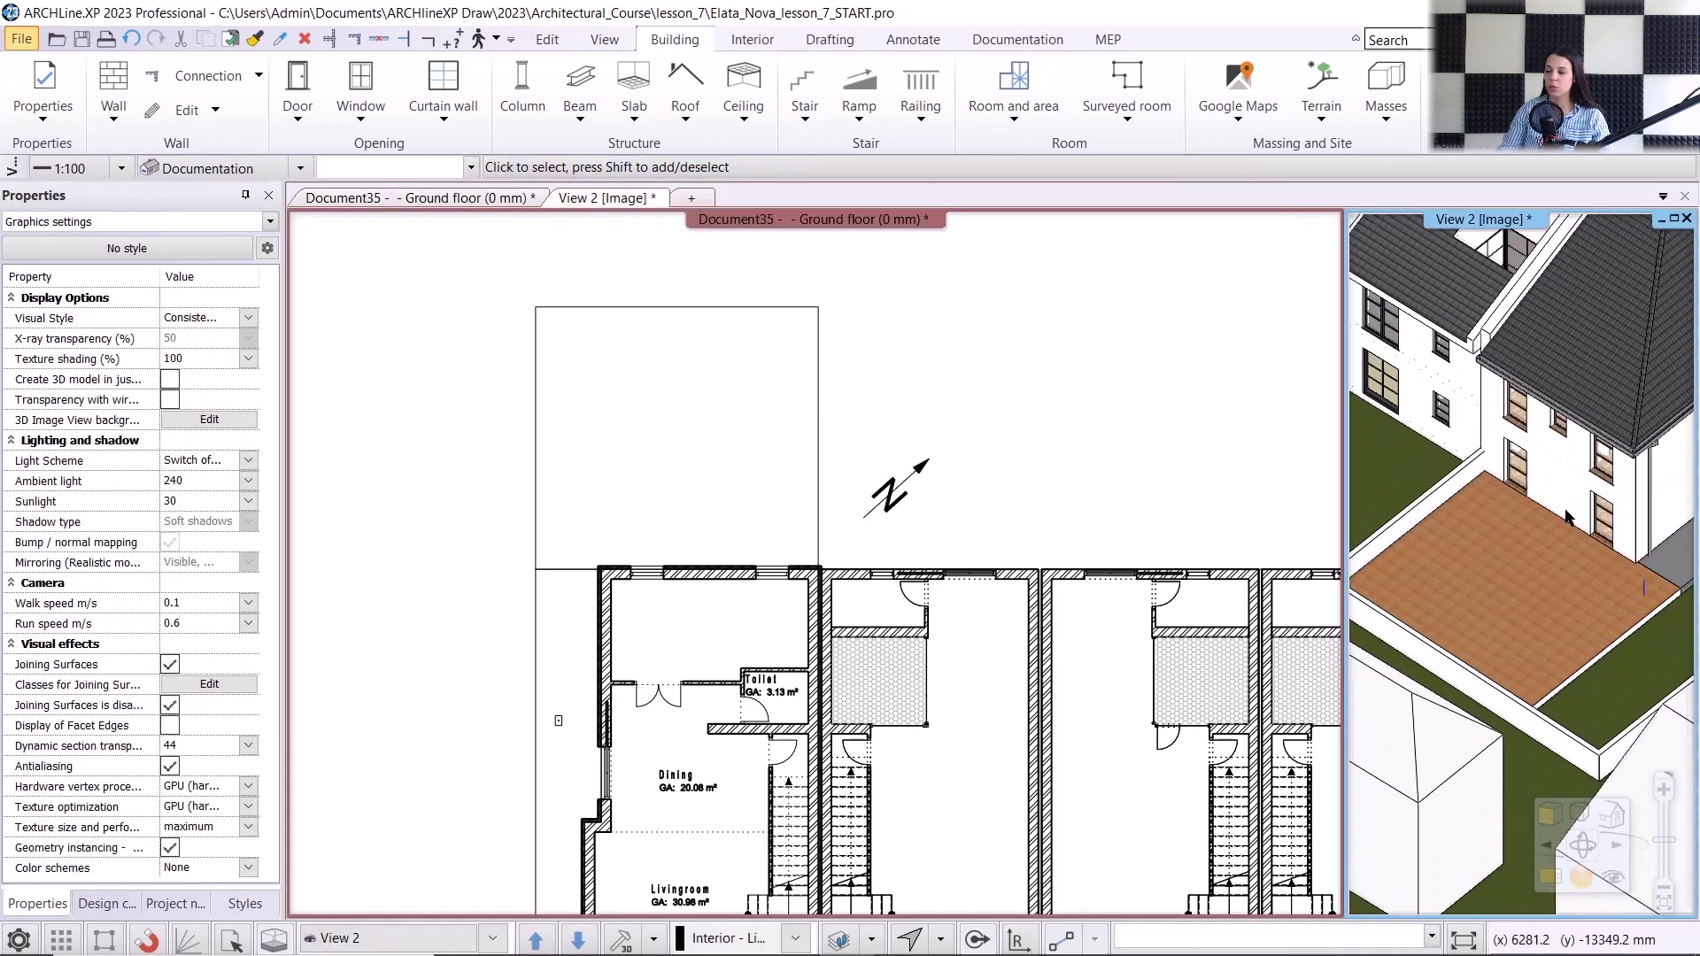
- Draw a rectangle about 4545 mm wide and 2848 mm deep inside the terrace slab outline on the Ground floor plan
left_click(1106, 453)
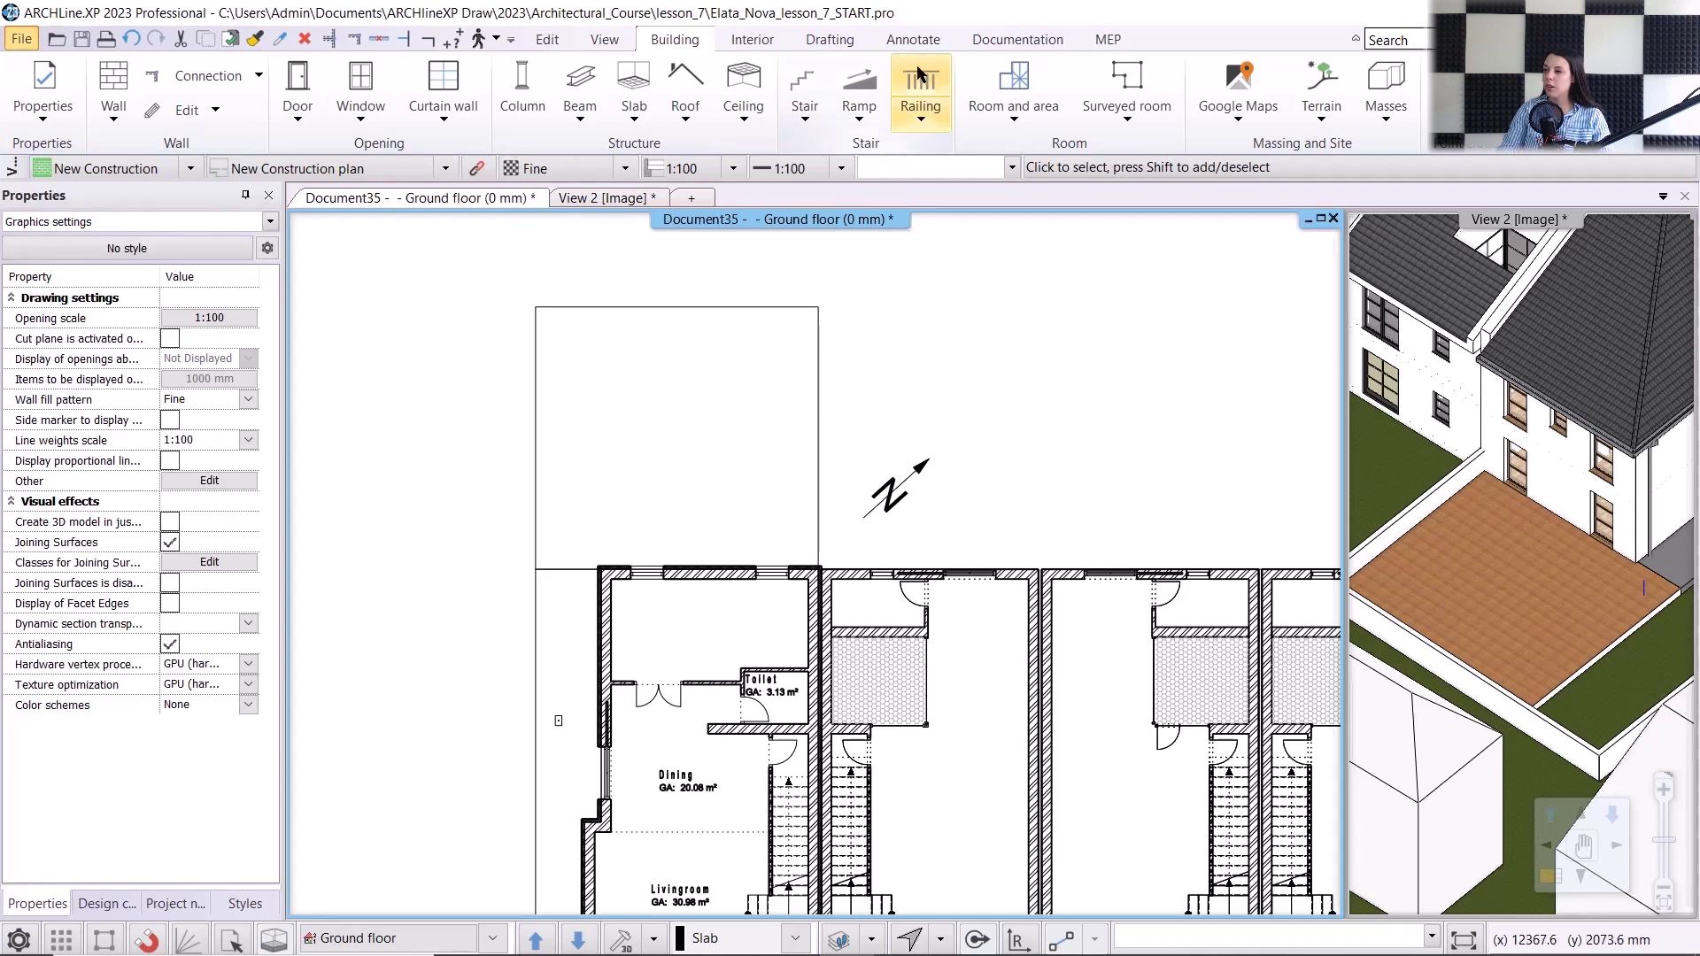
left_click(830, 40)
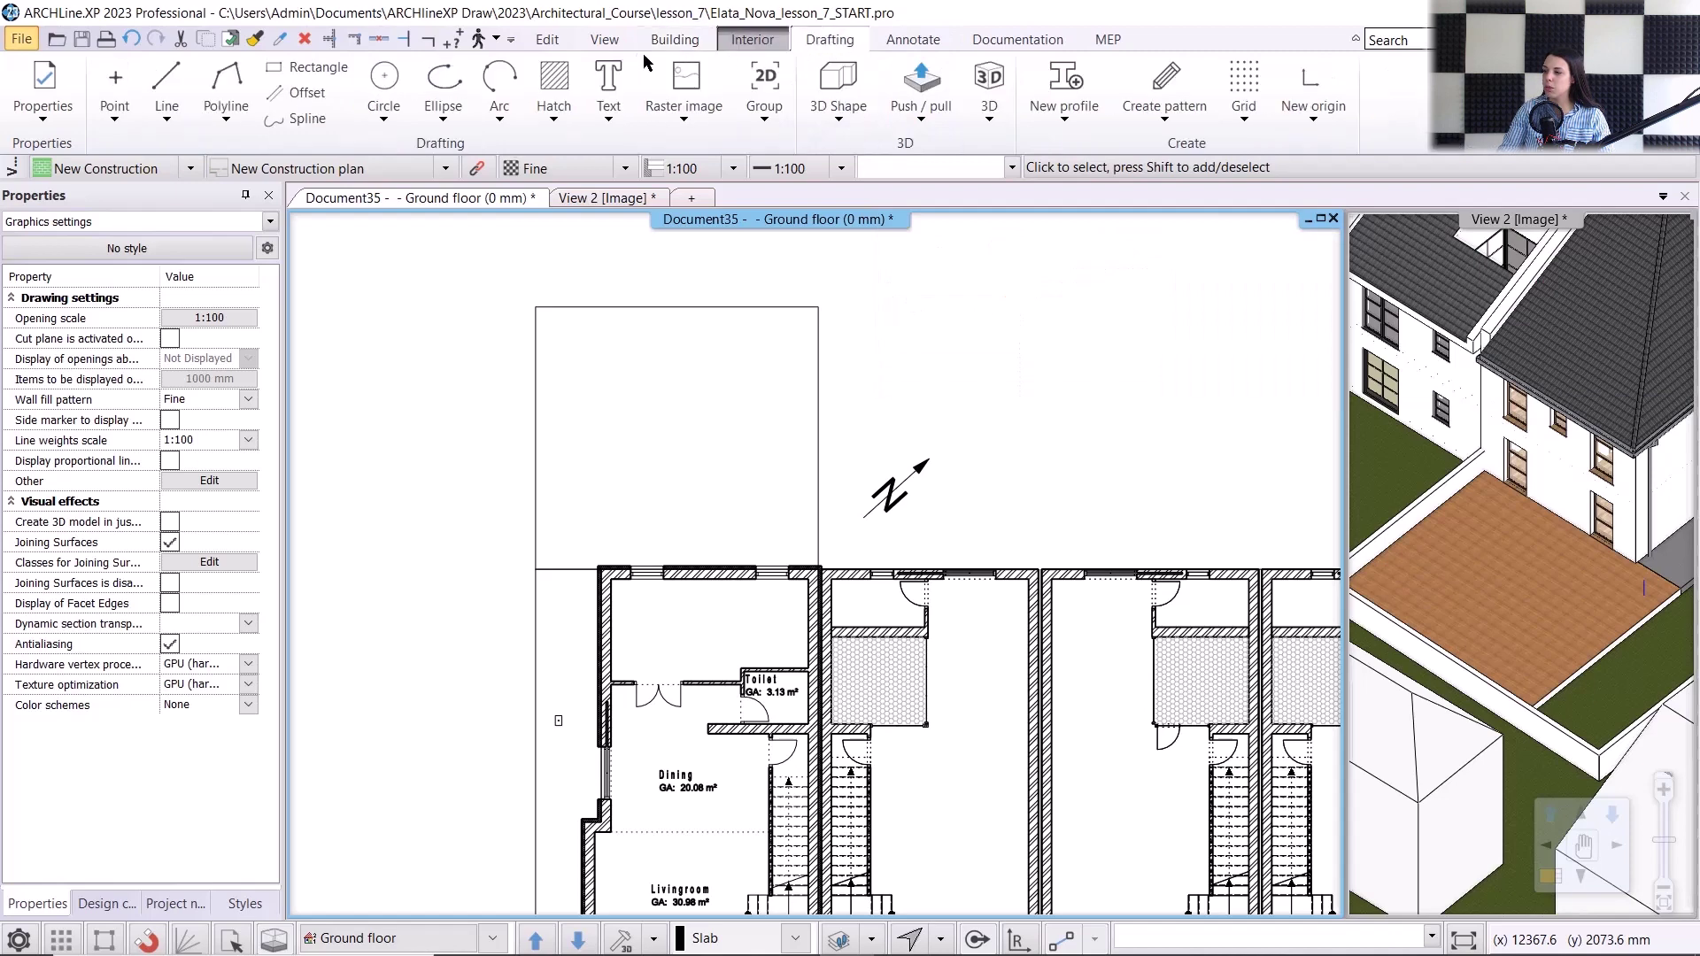
left_click(334, 70)
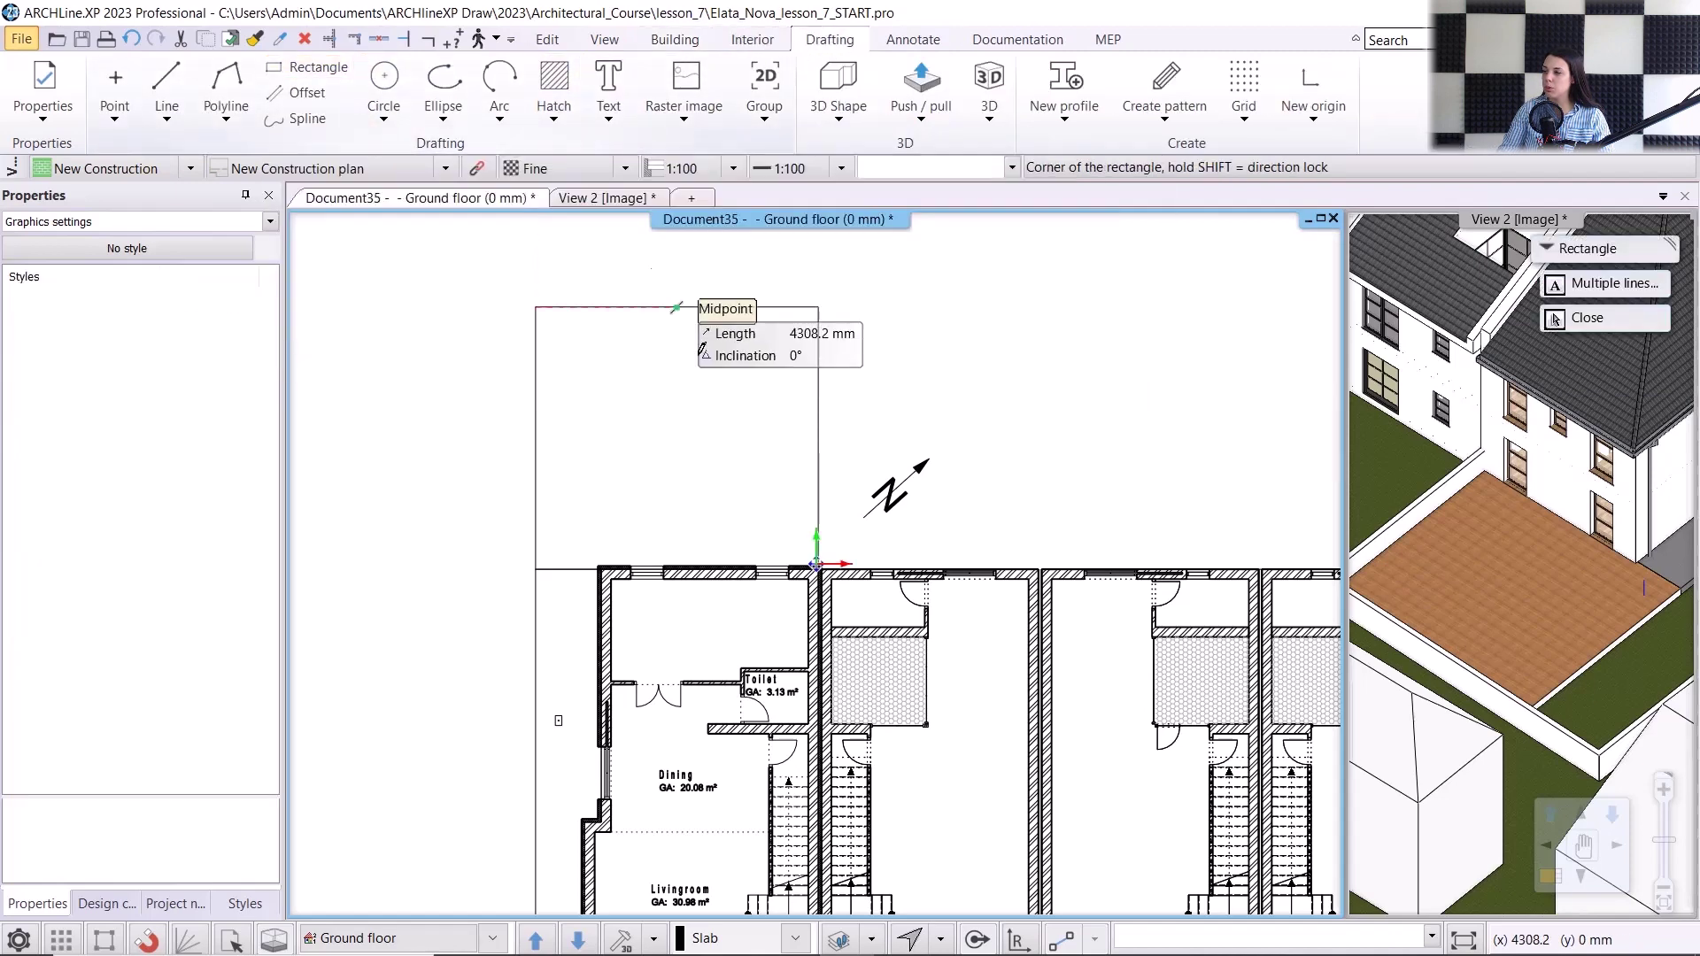
scroll(655, 394, "up", 2)
left_click(641, 416)
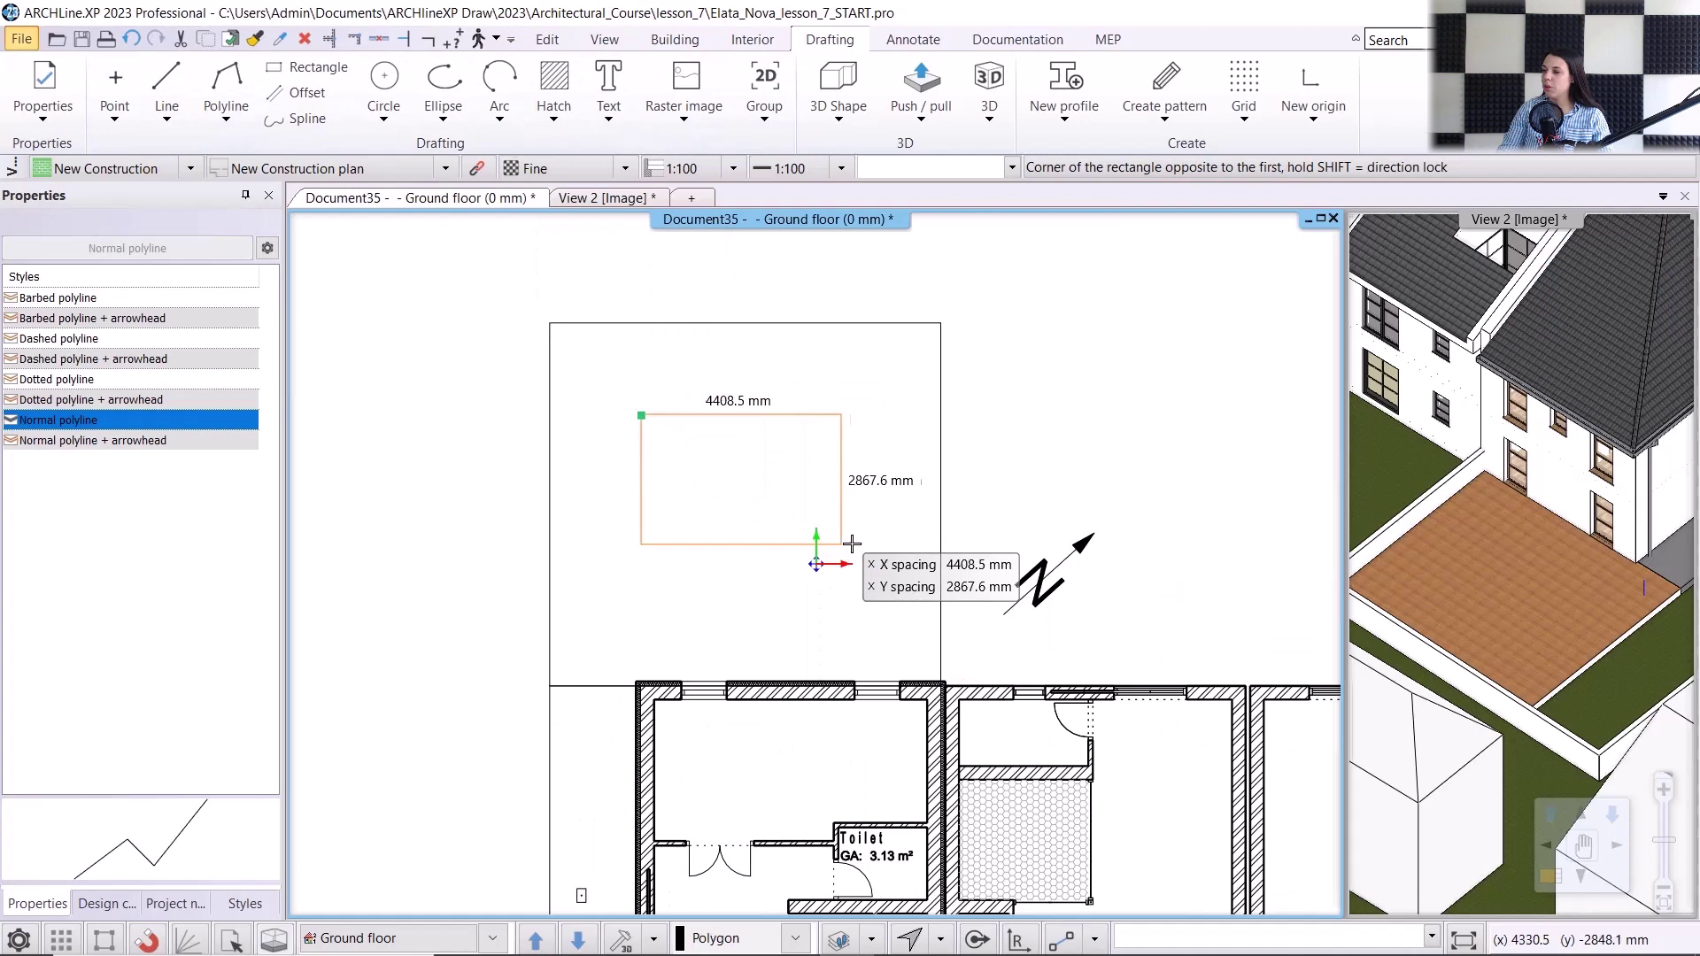
left_click(847, 543)
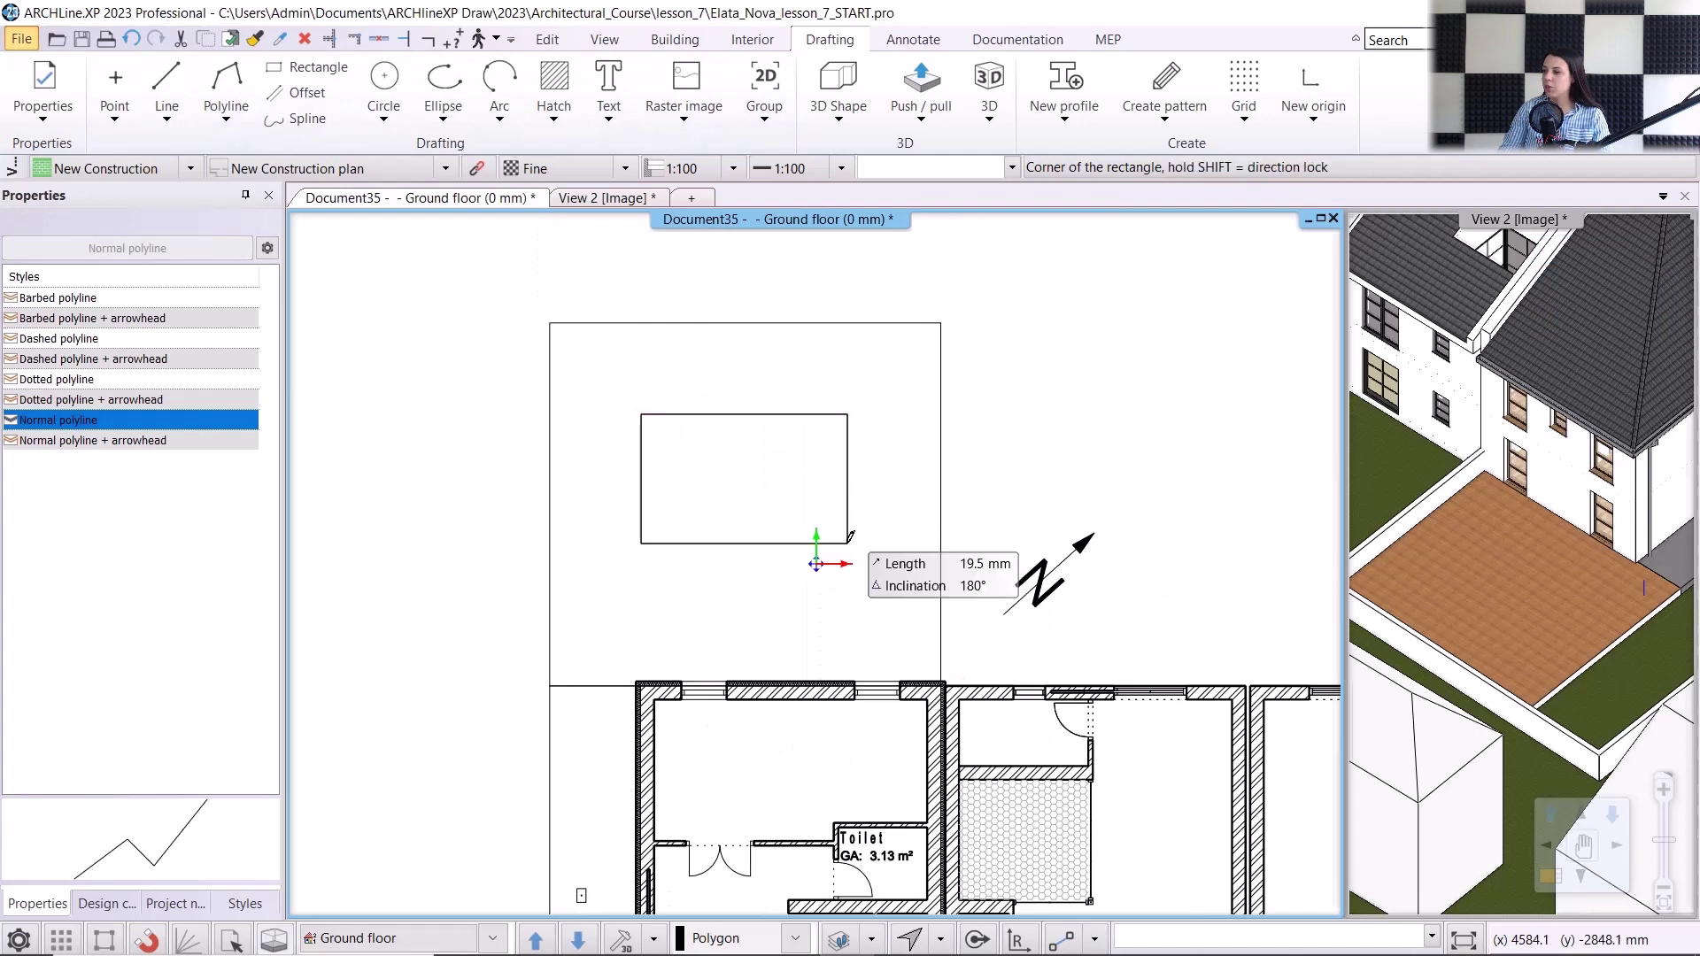
key("Escape")
- Set the rectangle inside the terrace to 5500 mm wide and 3500 mm deep
left_click(724, 576)
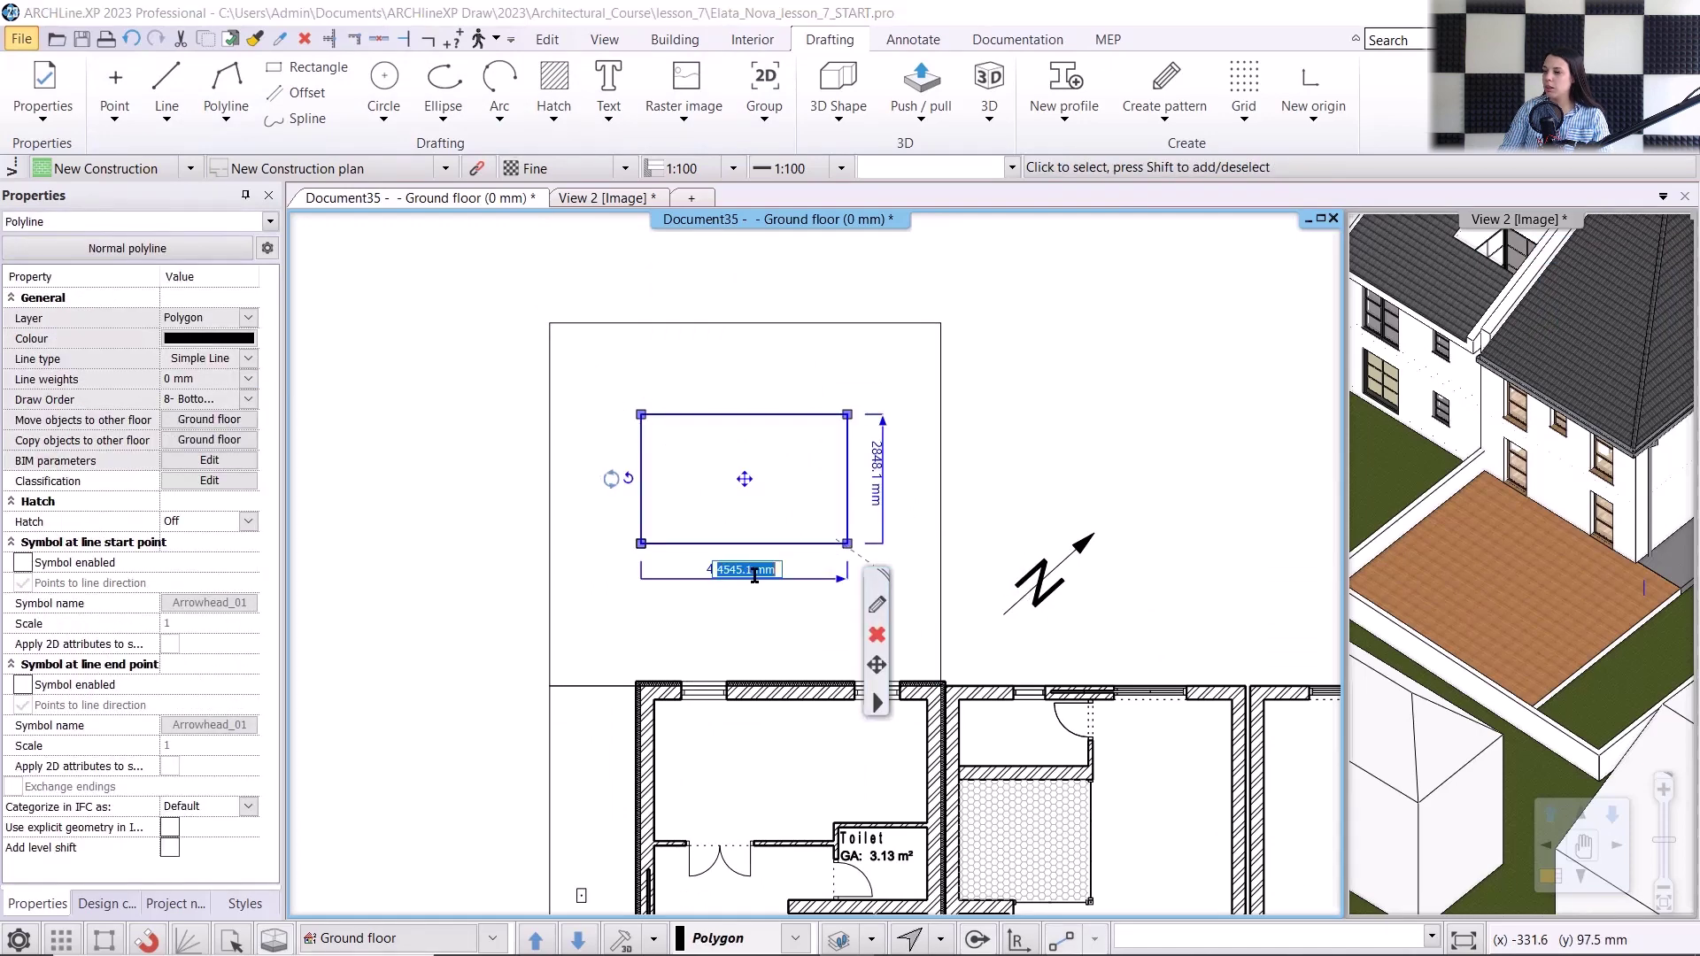
type("5500")
key("Return")
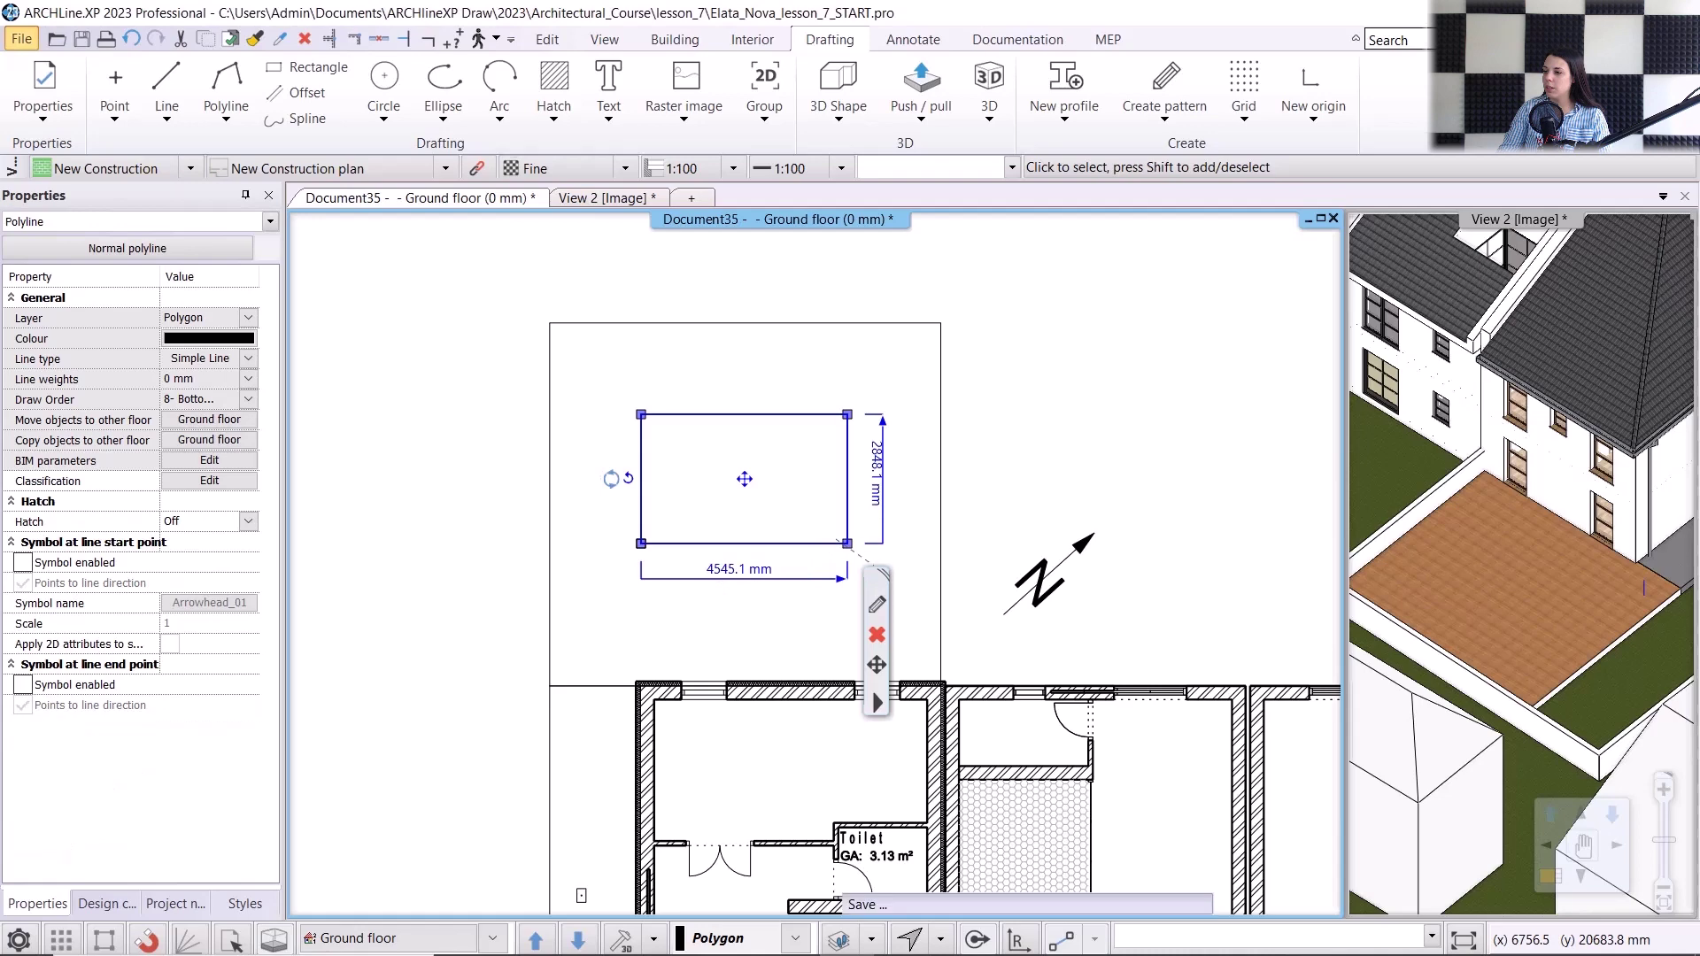
left_click(921, 479)
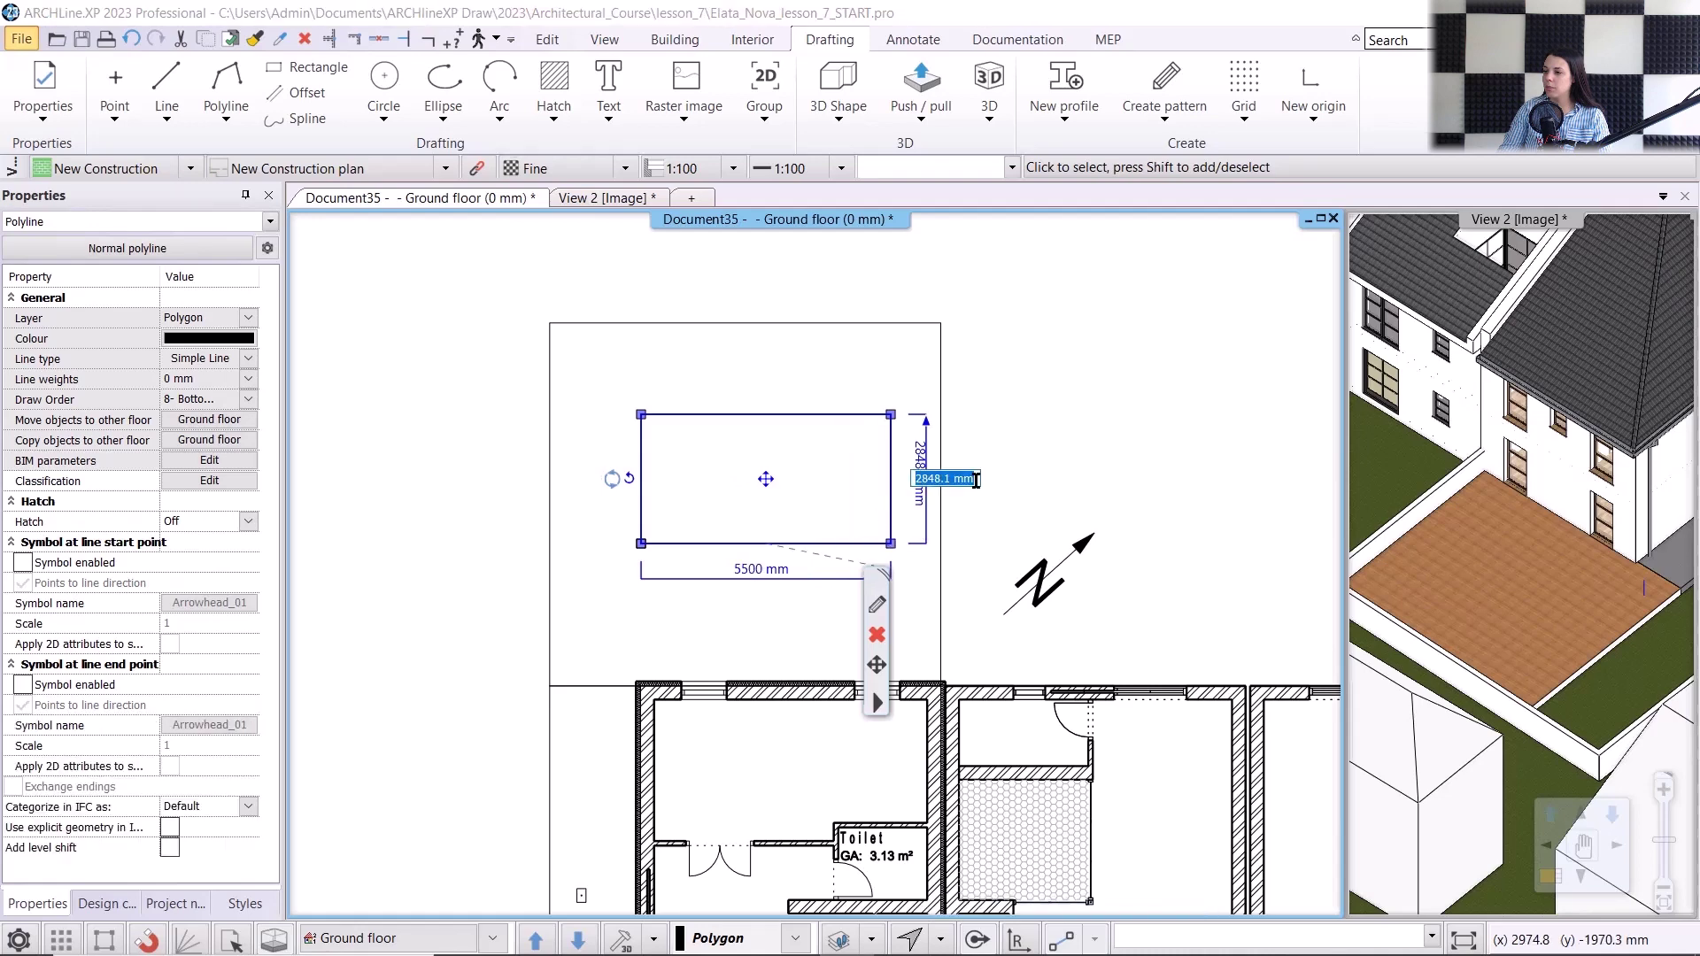
type("3500")
key("Return")
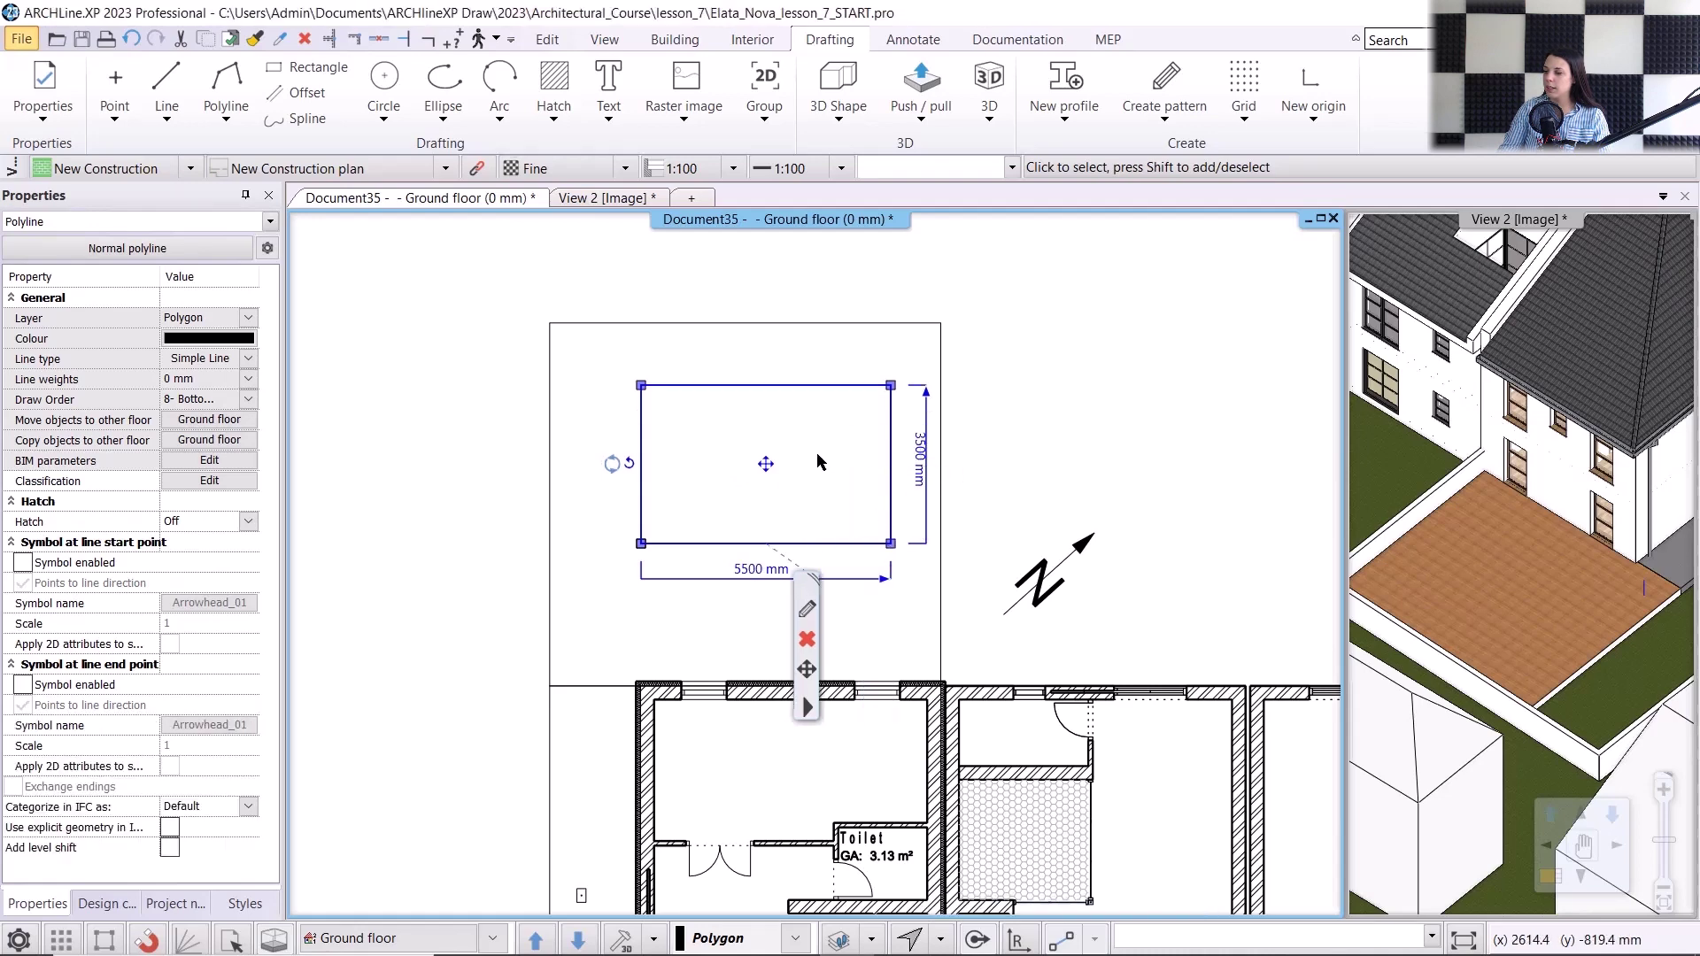
- Move the 5500 x 3500 mm rectangle slightly towards the house and the terrace's outer side, then deselect it
left_click(769, 467)
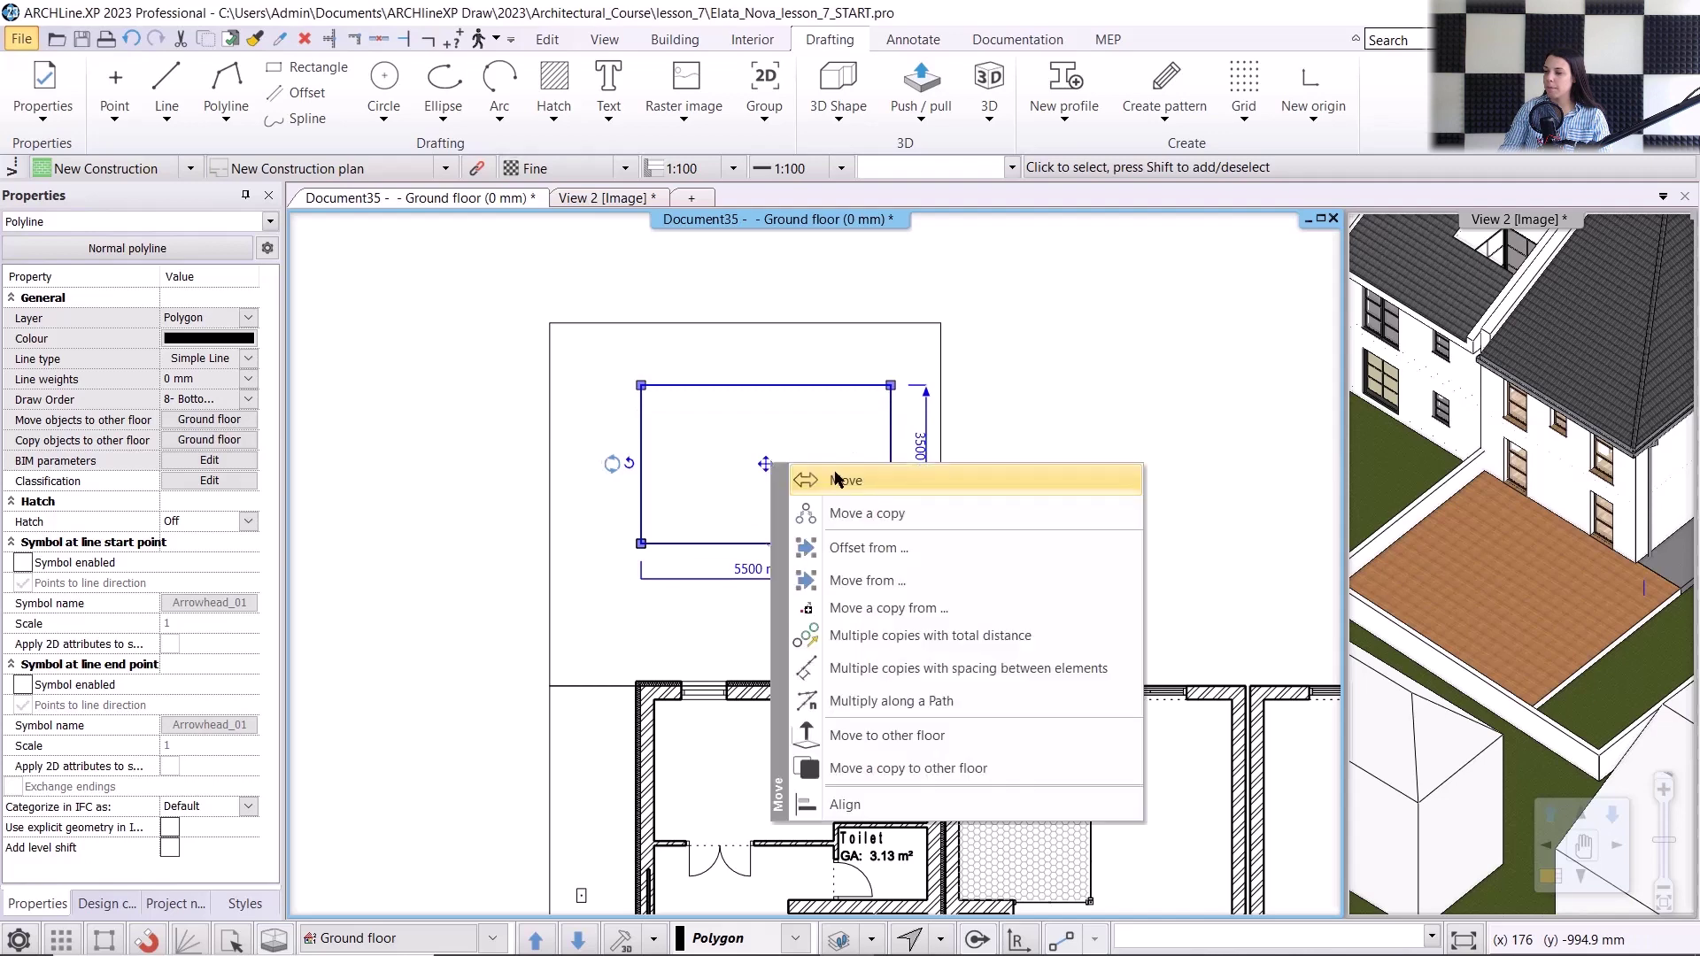
left_click(837, 474)
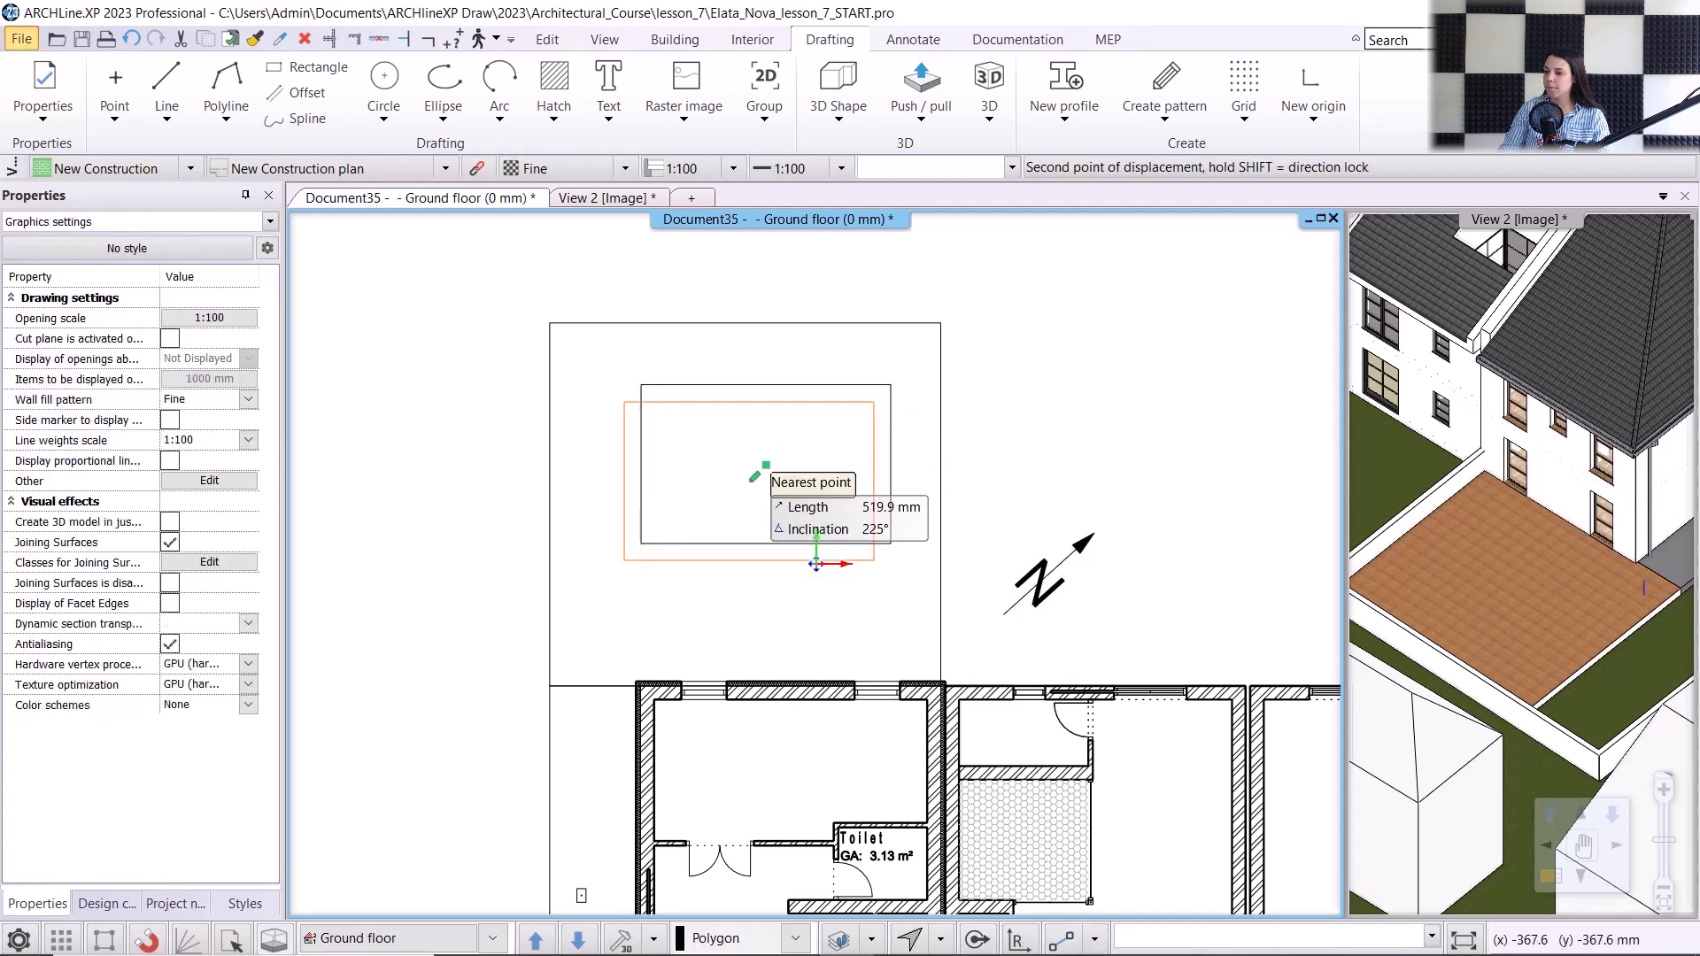
left_click(754, 478)
left_click(1015, 396)
left_click(1047, 395)
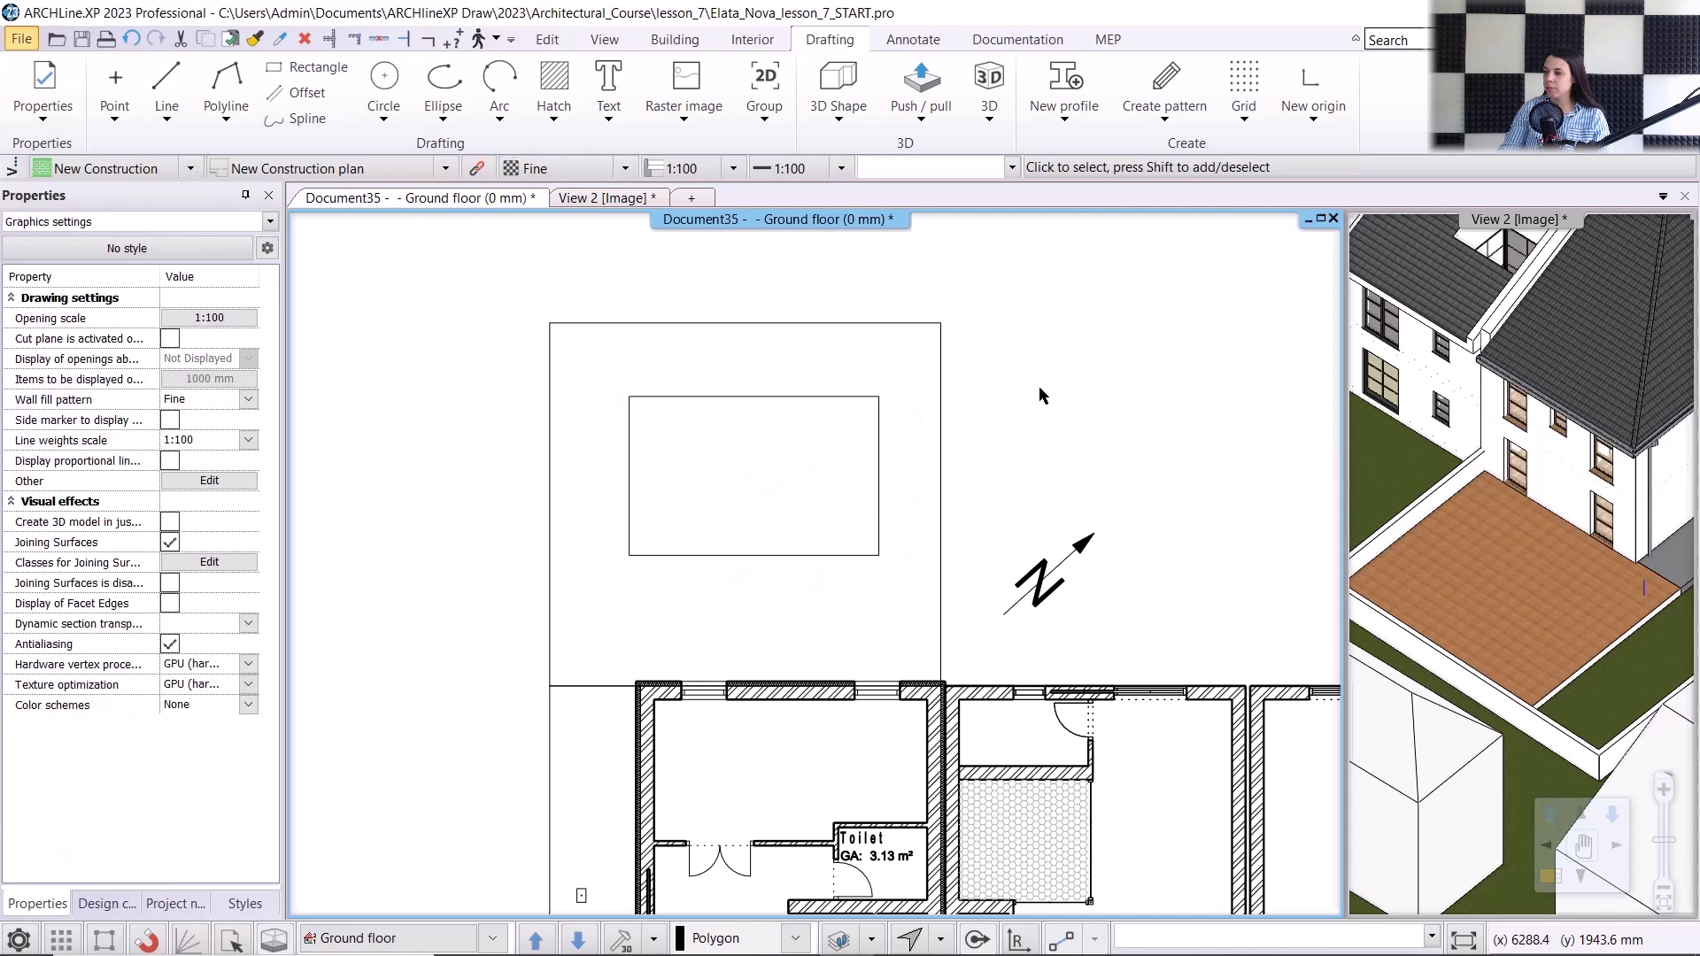
- Fillet all corners of the rectangle inside the terrace with arcs about 814 mm long
left_click(629, 403)
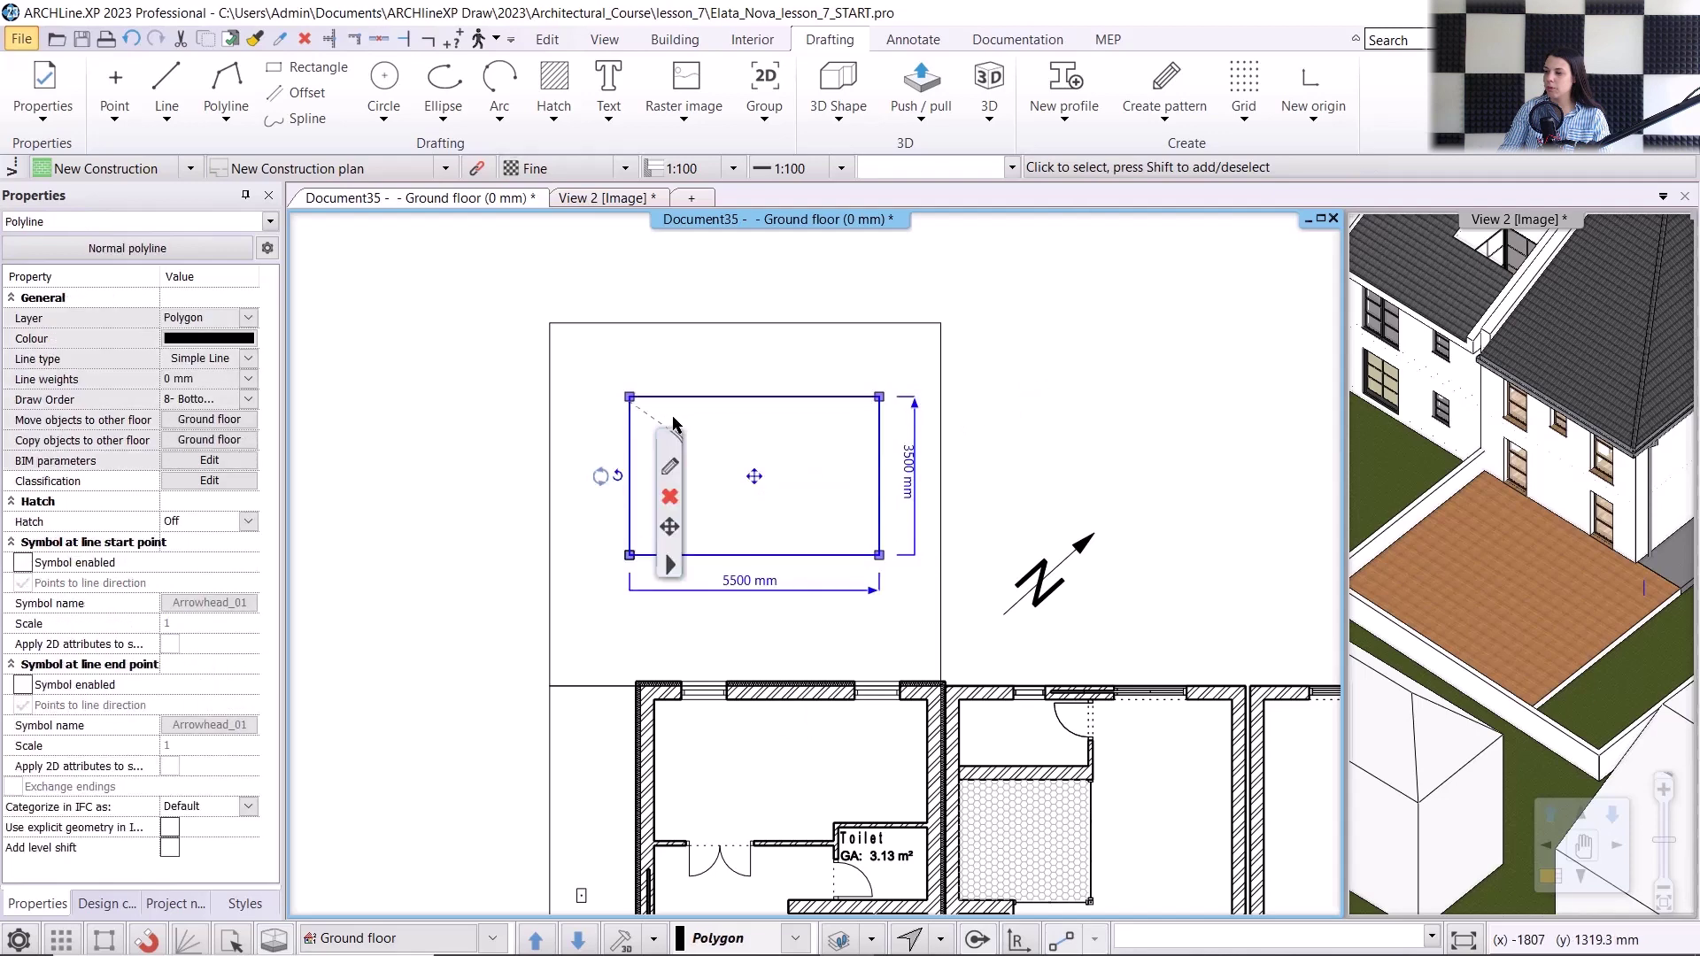
scroll(739, 469, "up", 1)
scroll(739, 473, "up", 2)
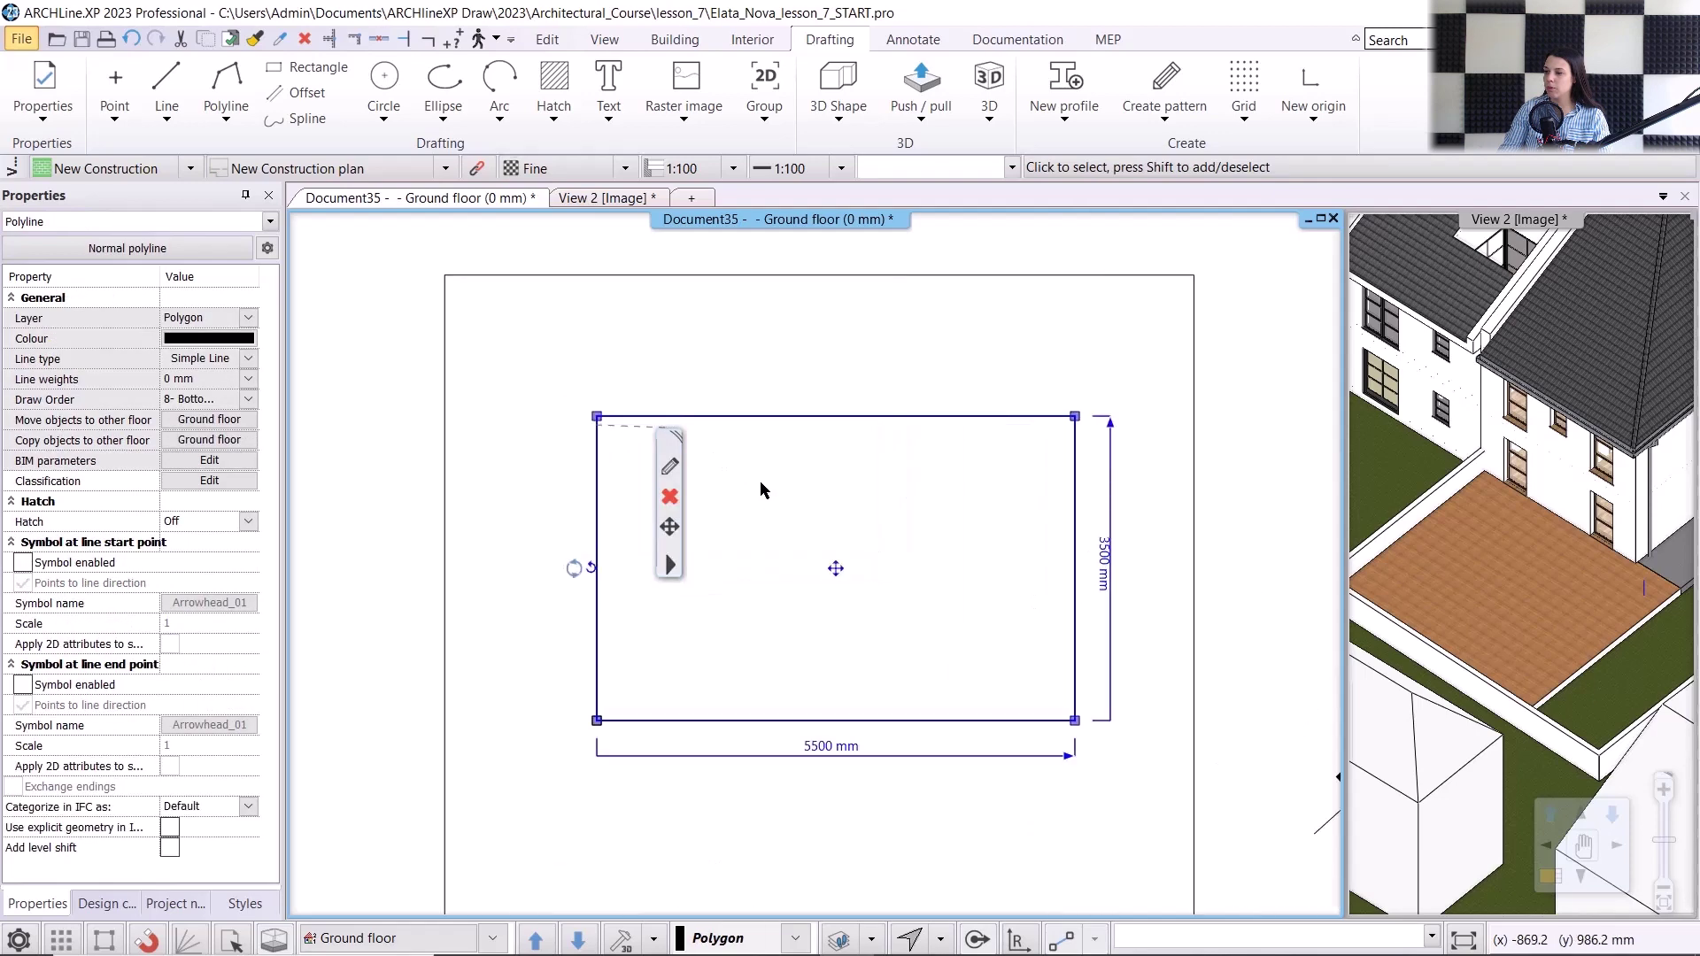
mouse_move(567, 363)
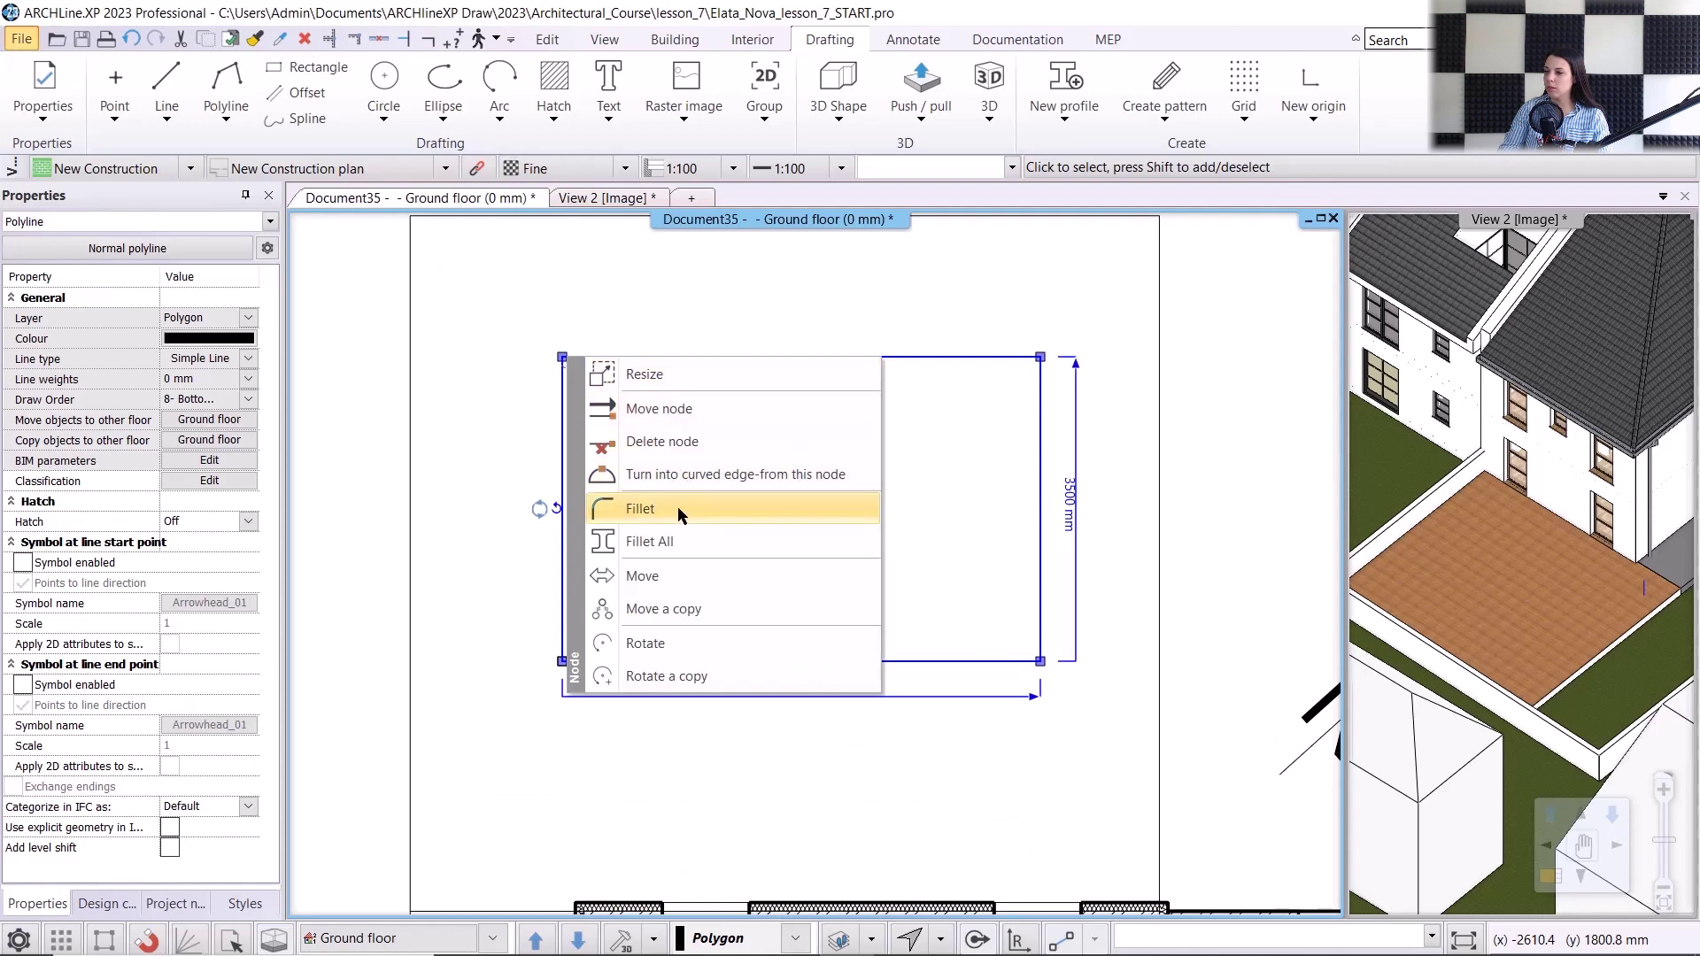
left_click(682, 540)
scroll(816, 562, "up", 4)
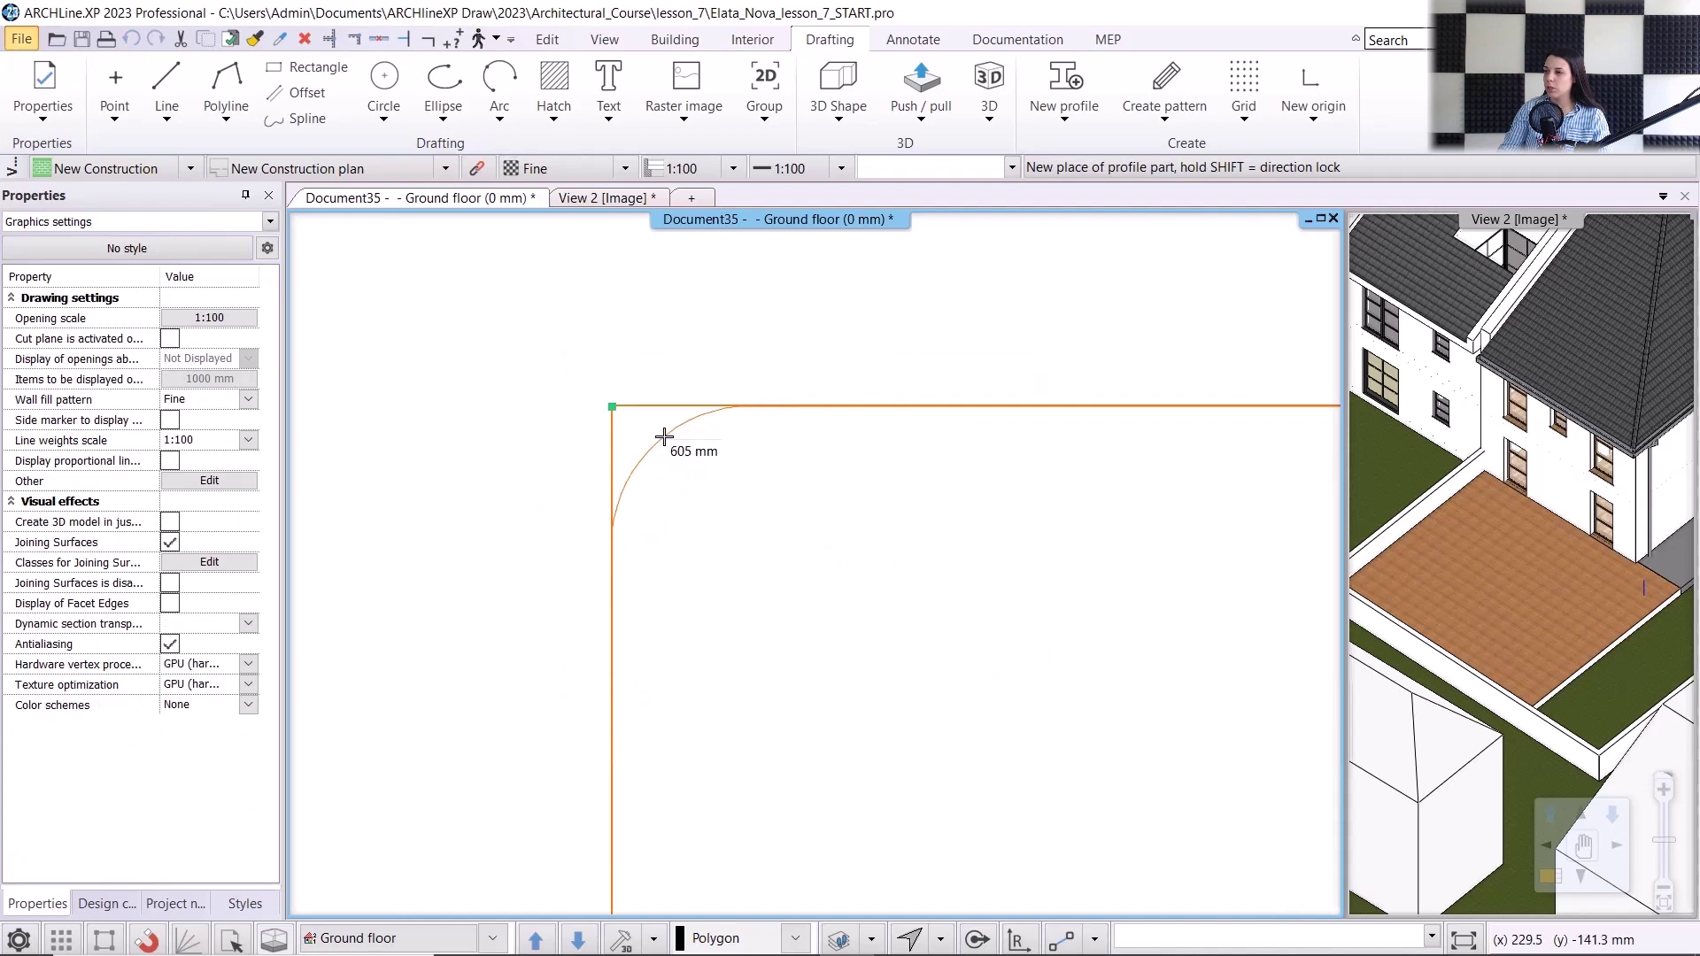
left_click(654, 434)
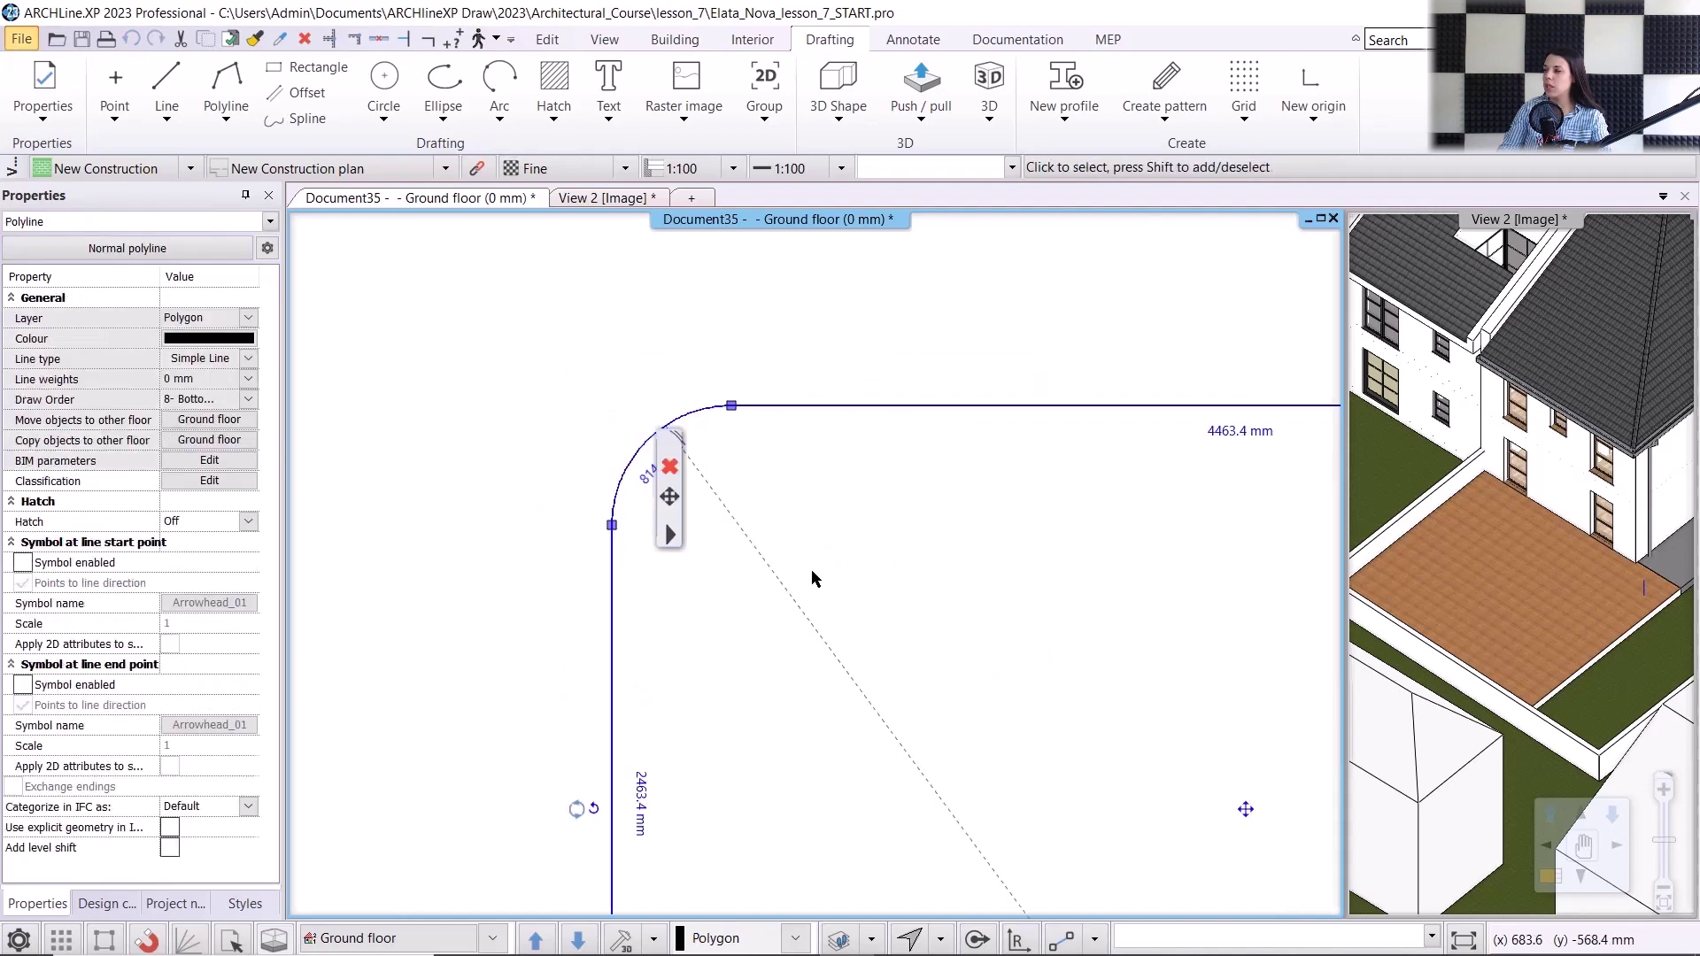
scroll(811, 570, "down", 4)
middle_click_drag(834, 602, 815, 550)
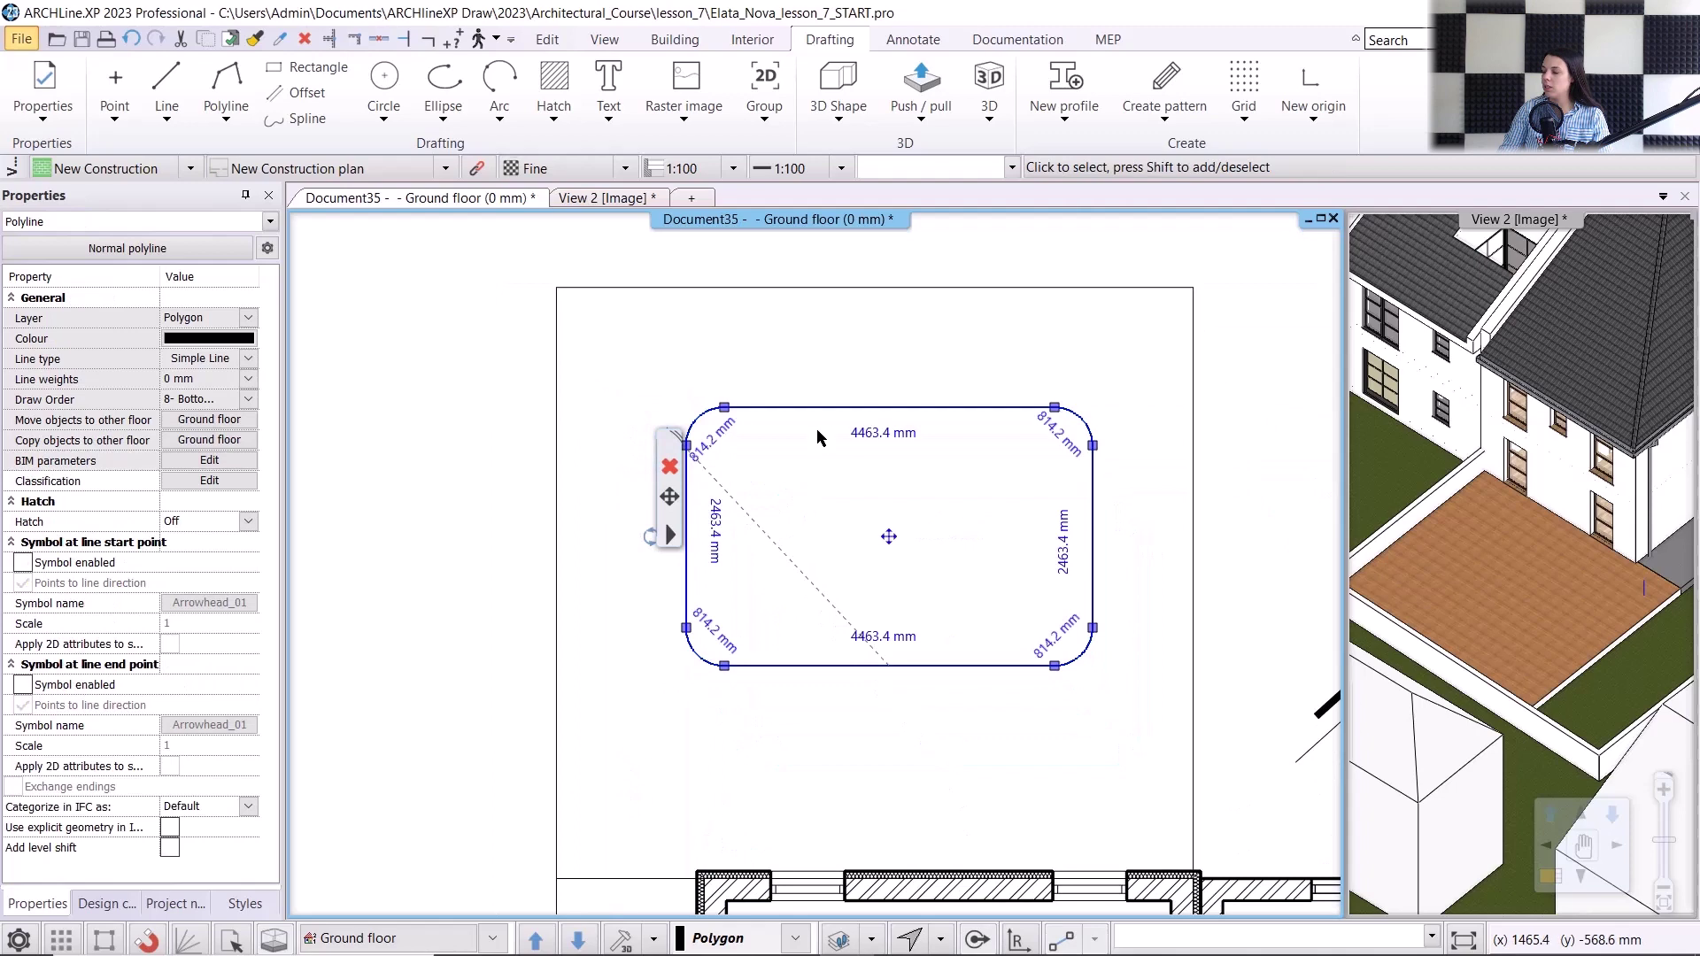
left_click(850, 334)
left_click(905, 582)
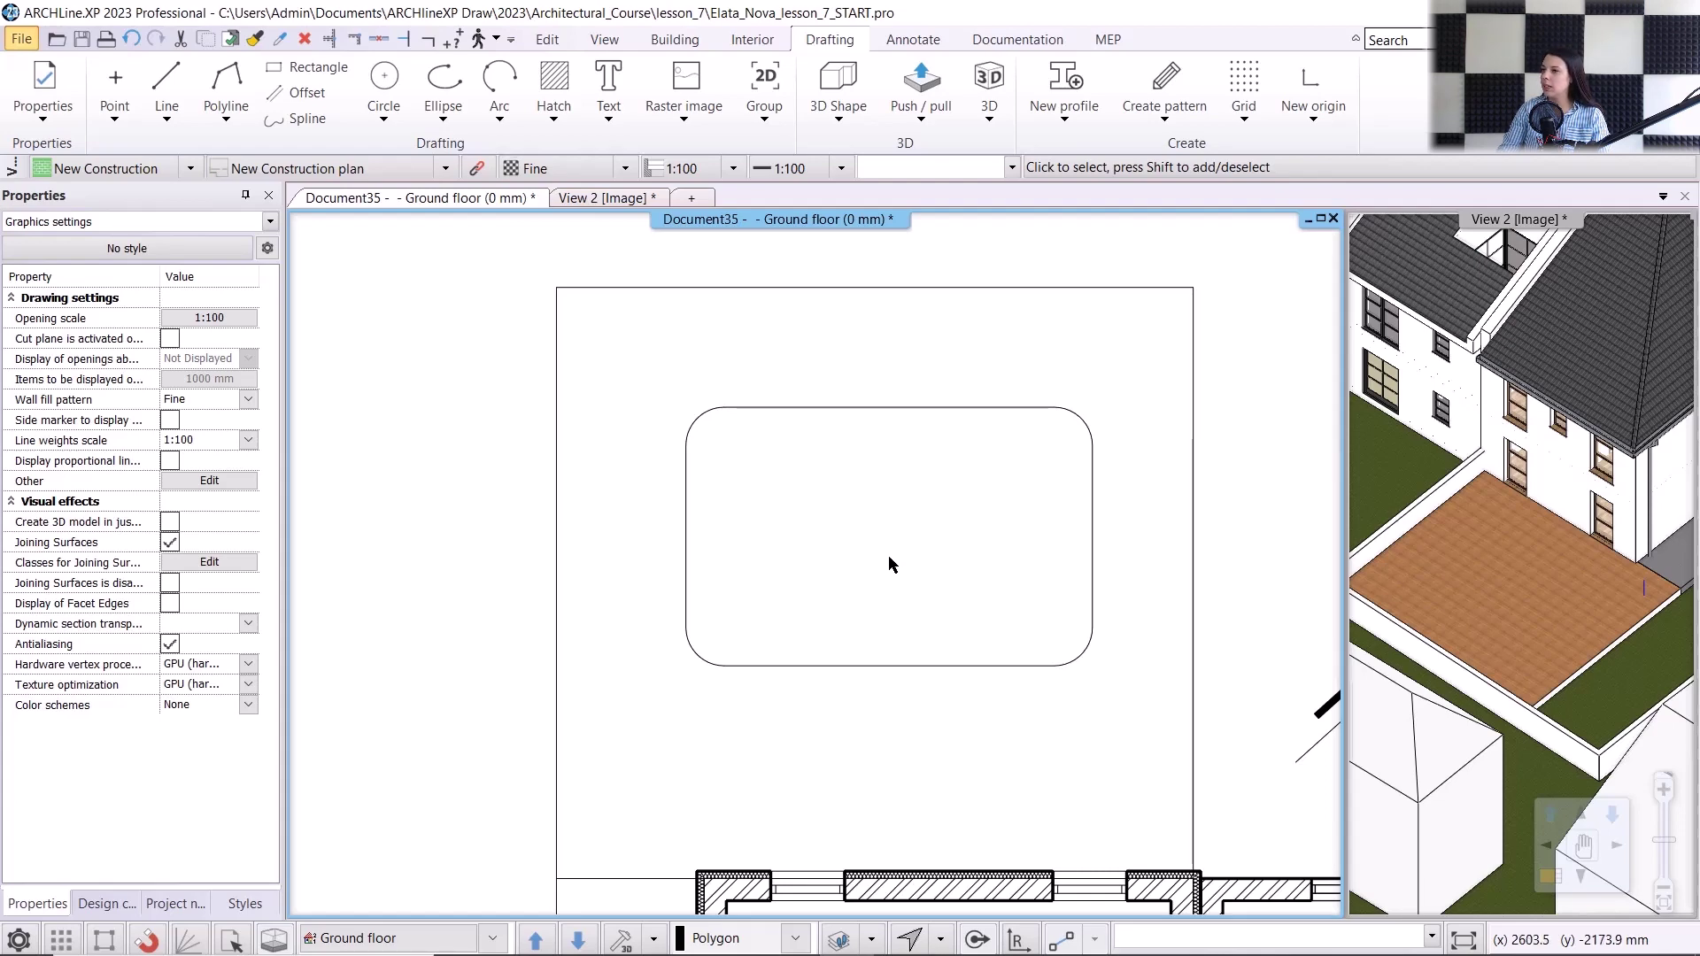
- Create a hole in the terrace slab from the closed area inside the rounded rectangle
left_click(889, 558)
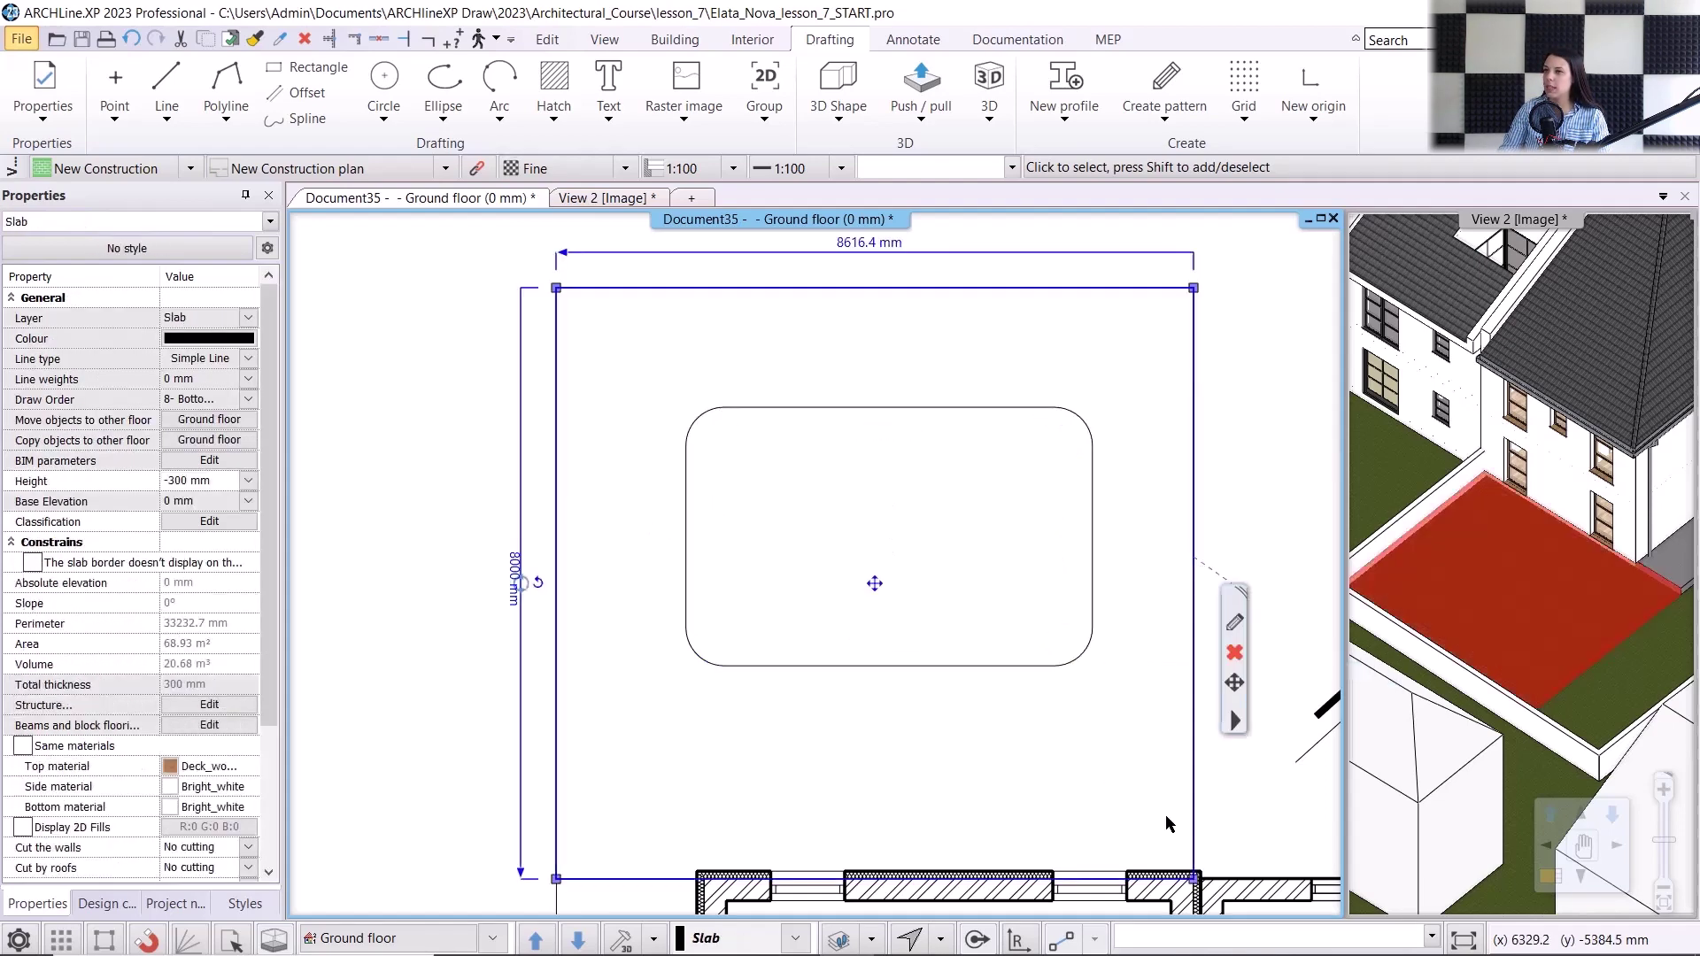
right_click(1244, 713)
mouse_move(1297, 591)
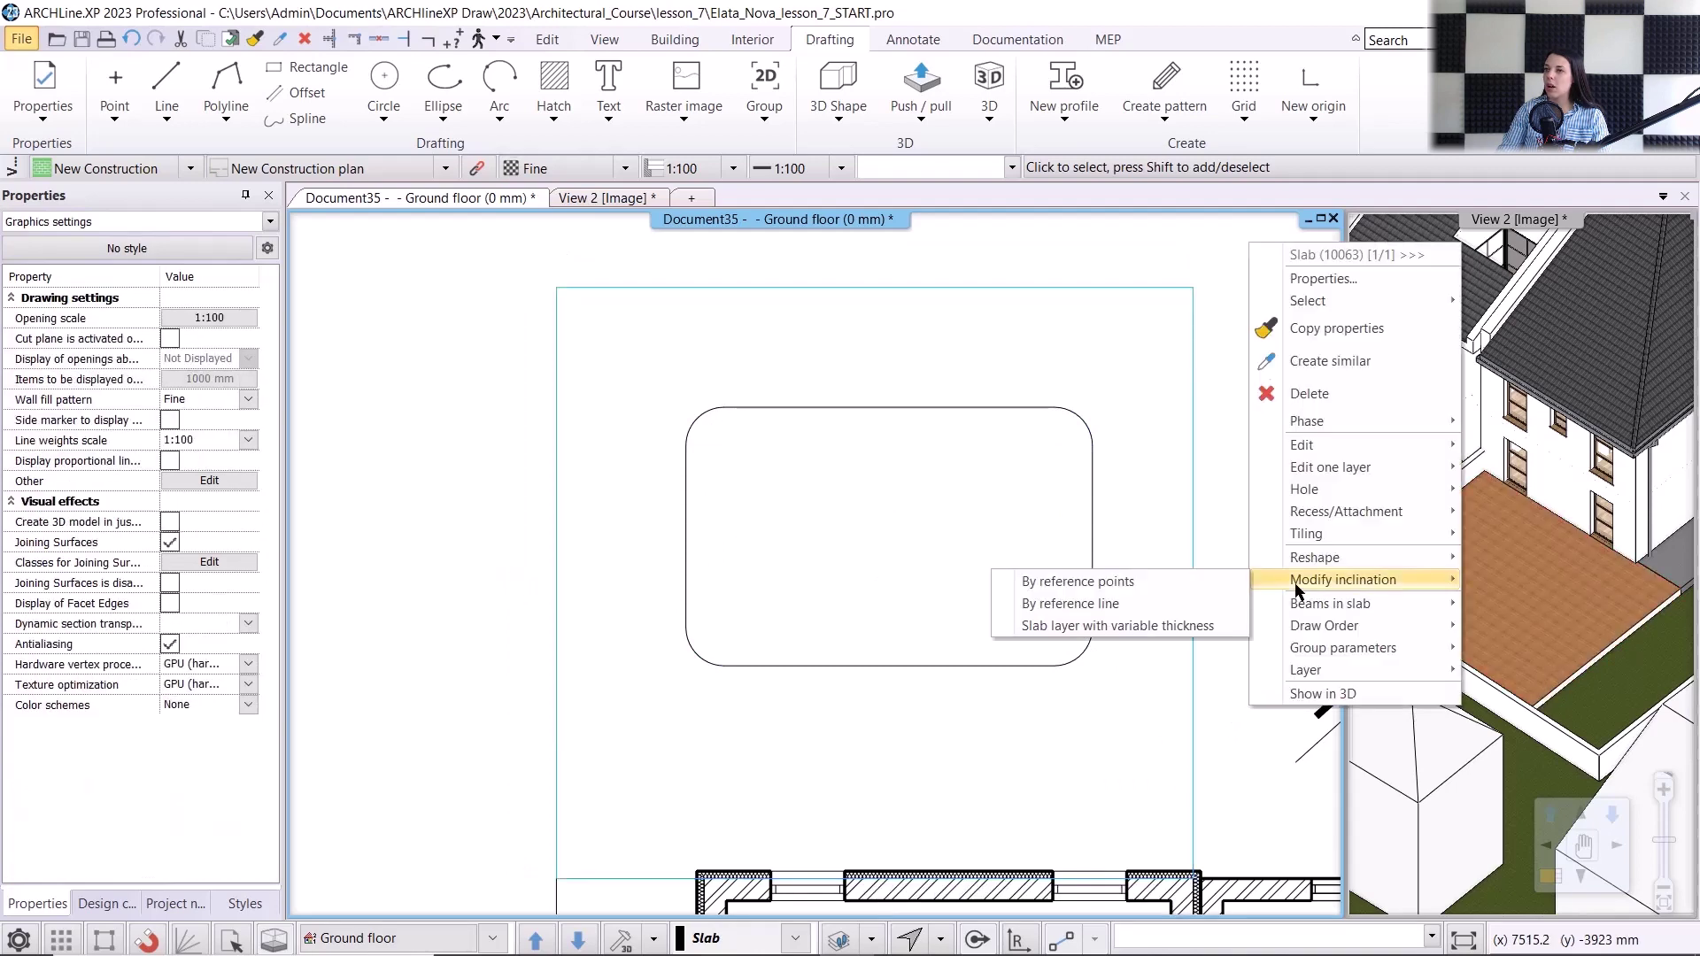
mouse_move(1352, 487)
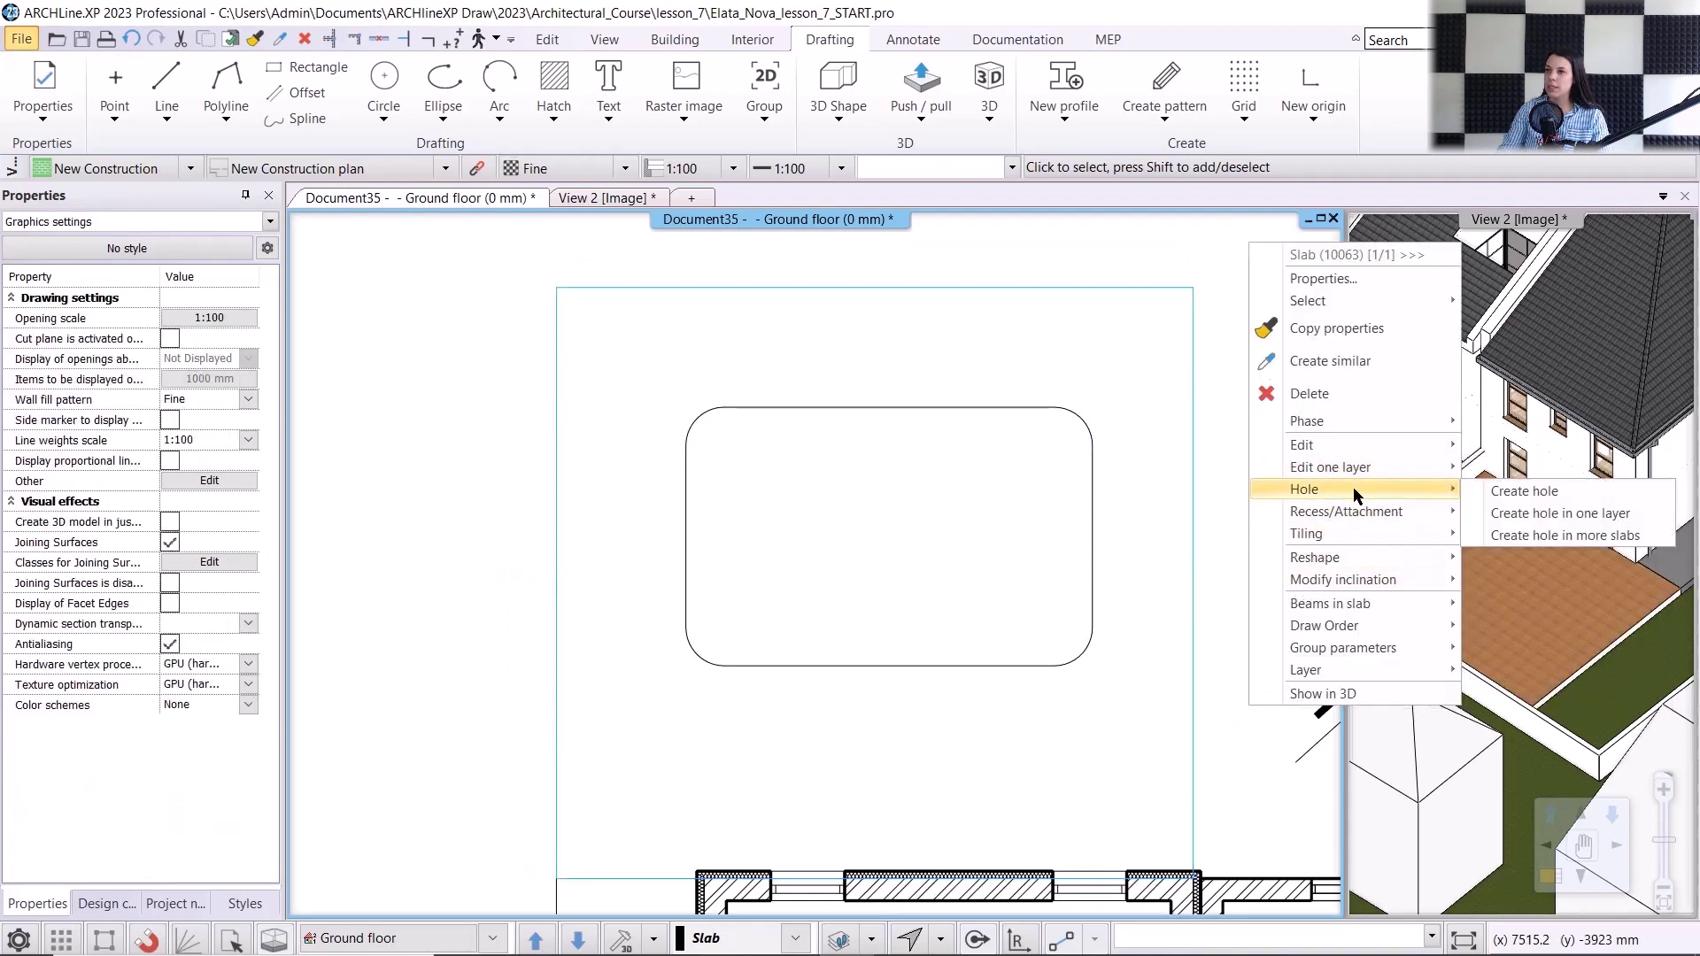
left_click(1527, 501)
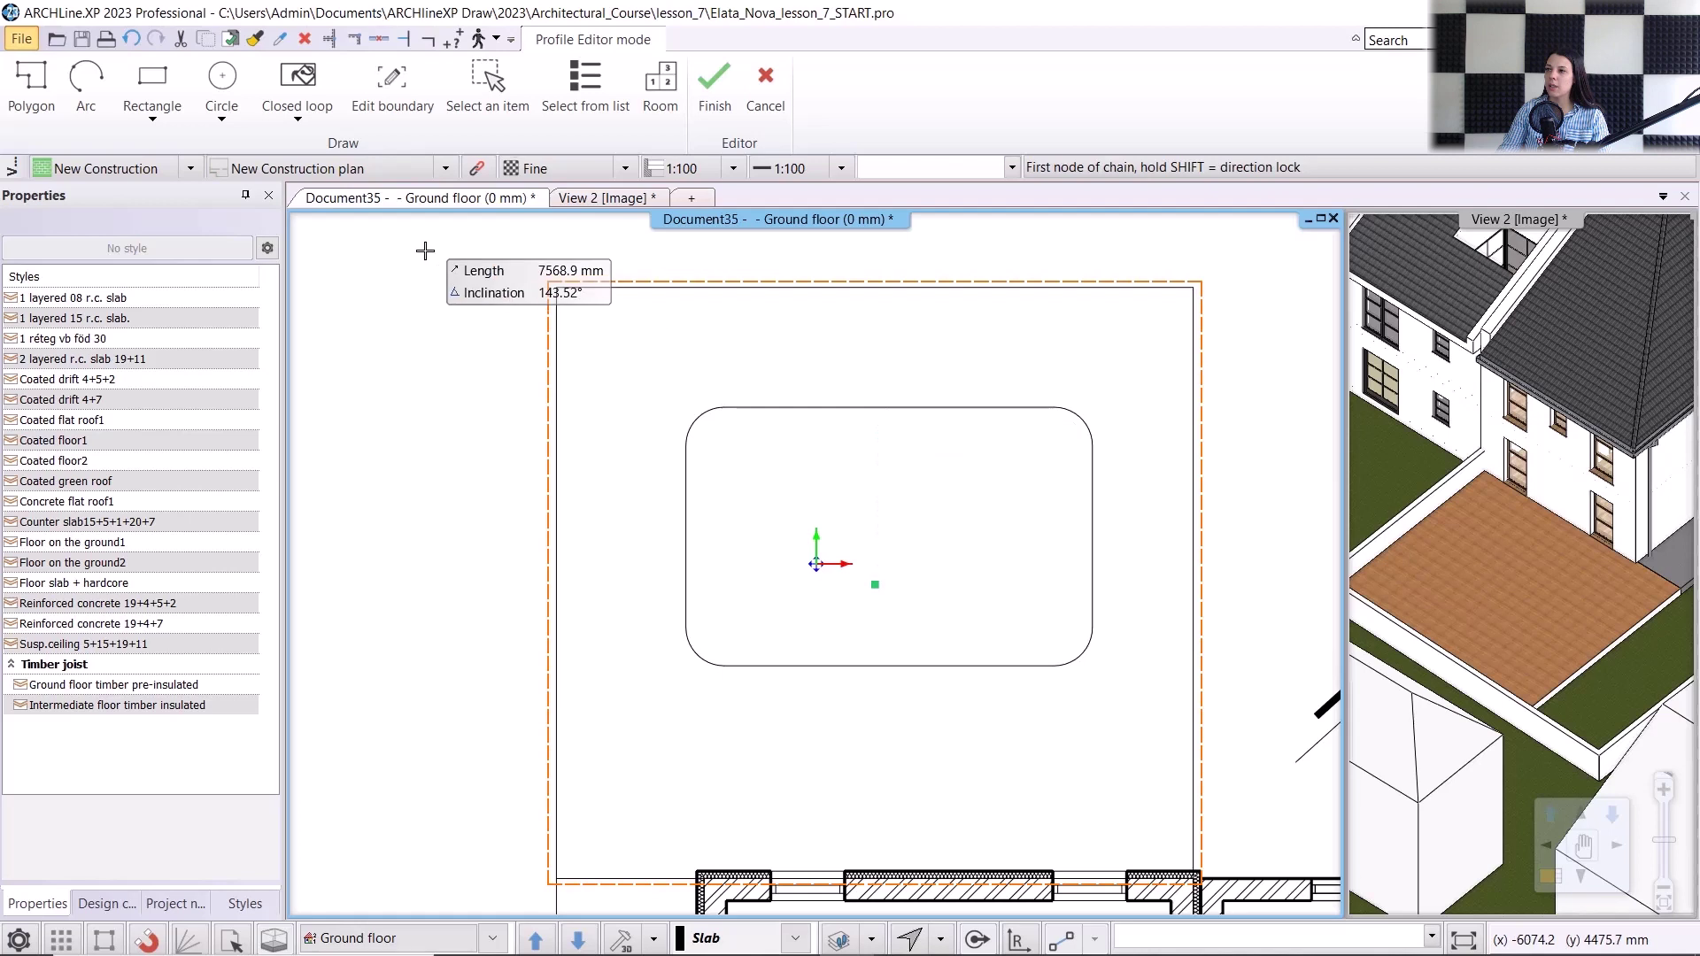
left_click(301, 124)
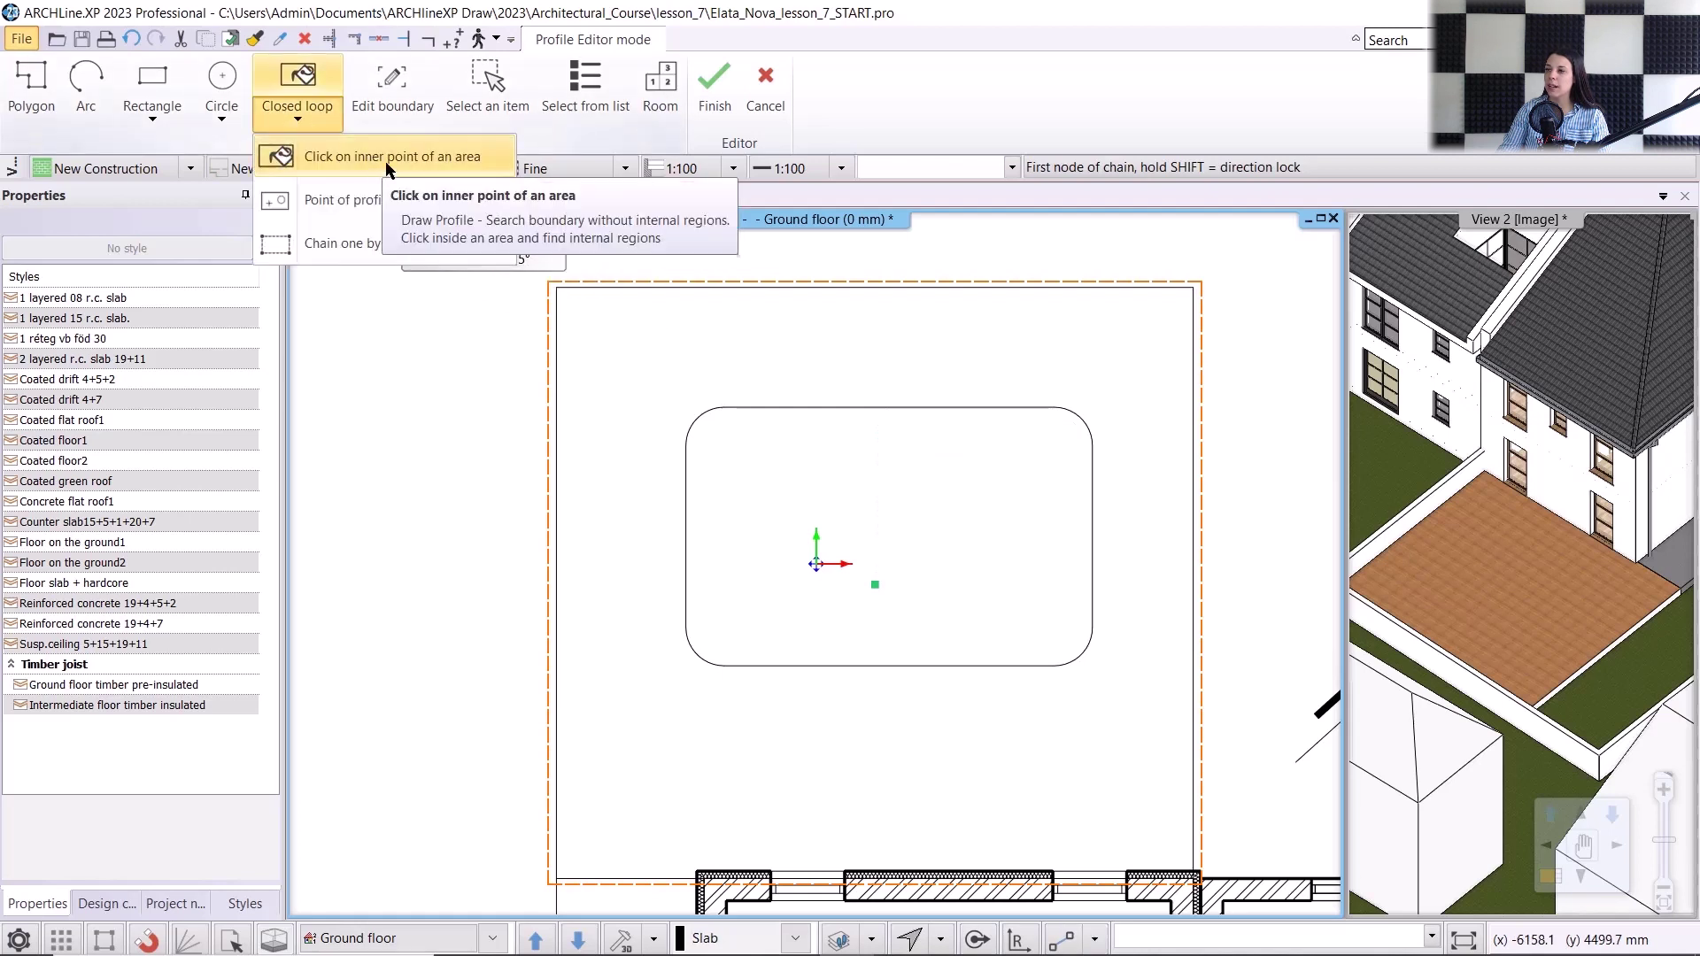
left_click(387, 157)
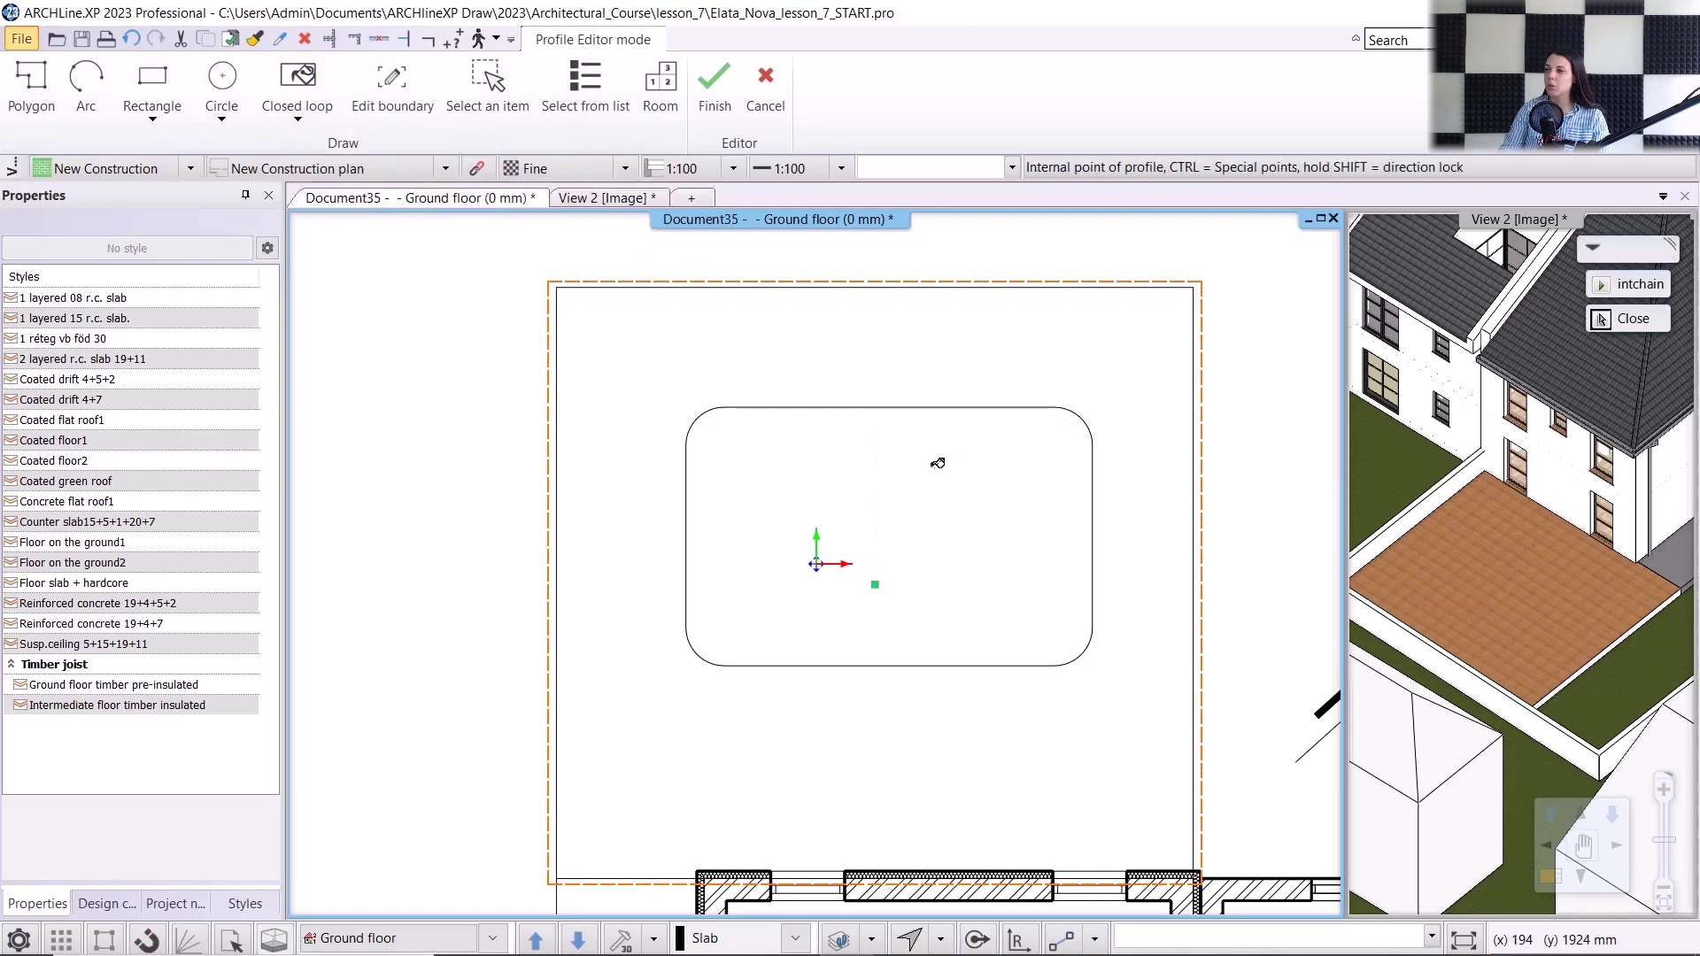
left_click(976, 501)
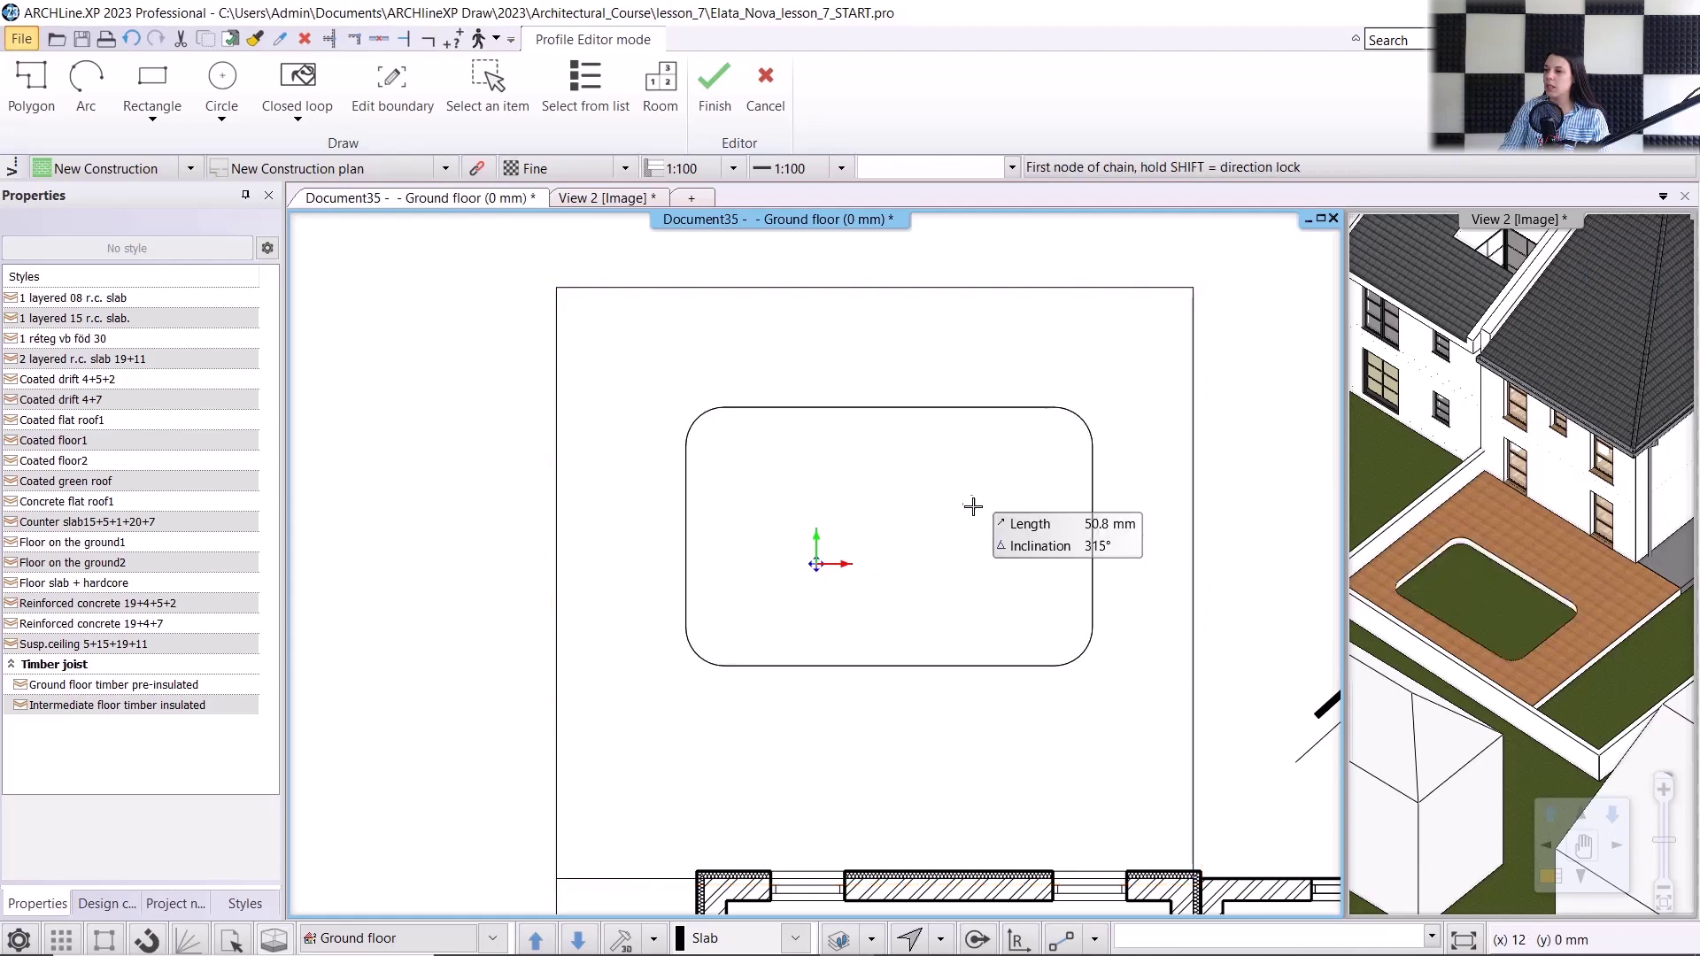
key("Escape")
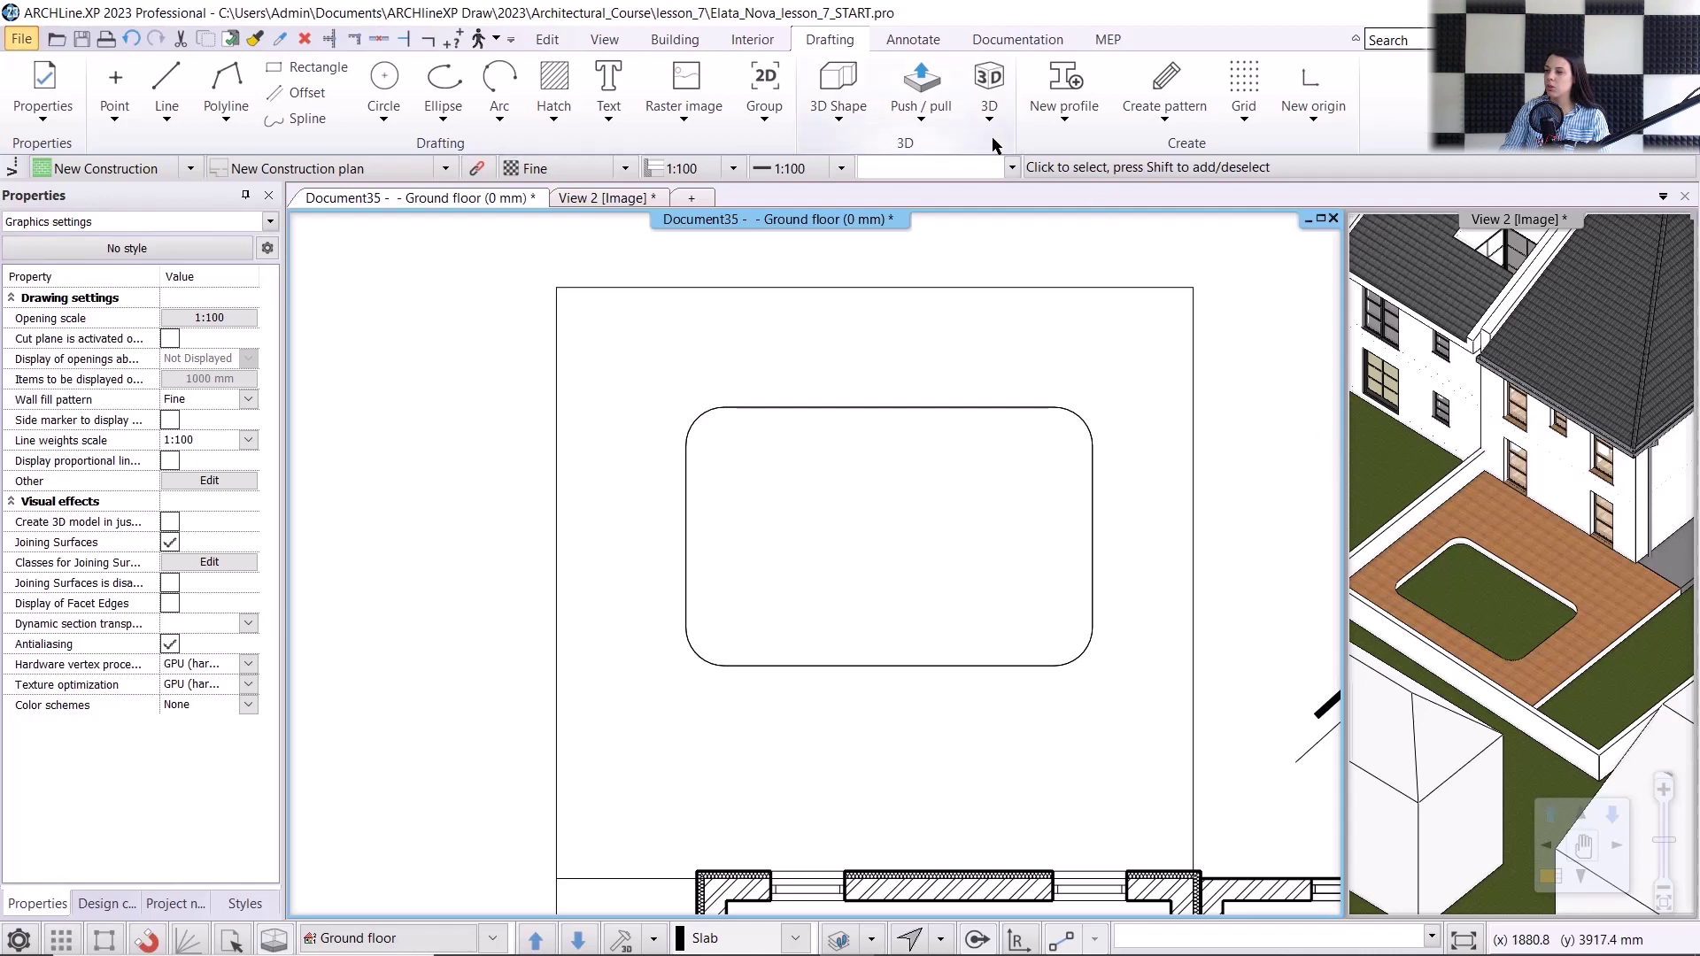
- Set the default slab's base offset from the floor to -100 mm and its total thickness to -200 mm
left_click(675, 39)
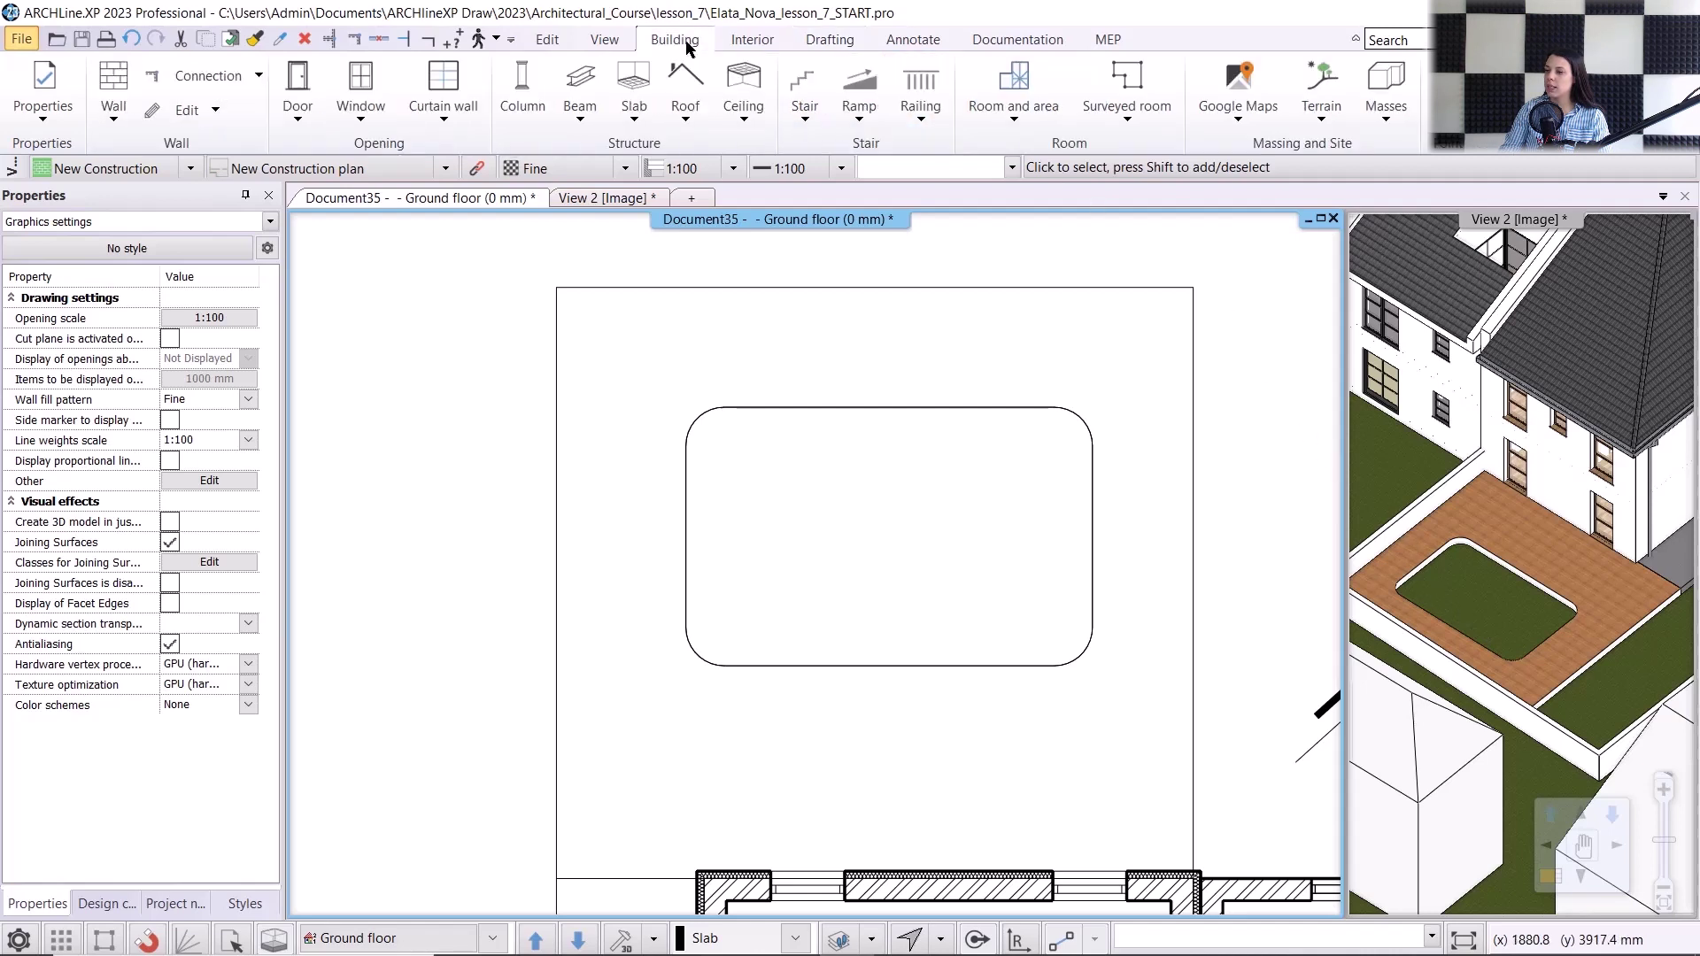
right_click(642, 84)
left_click(697, 102)
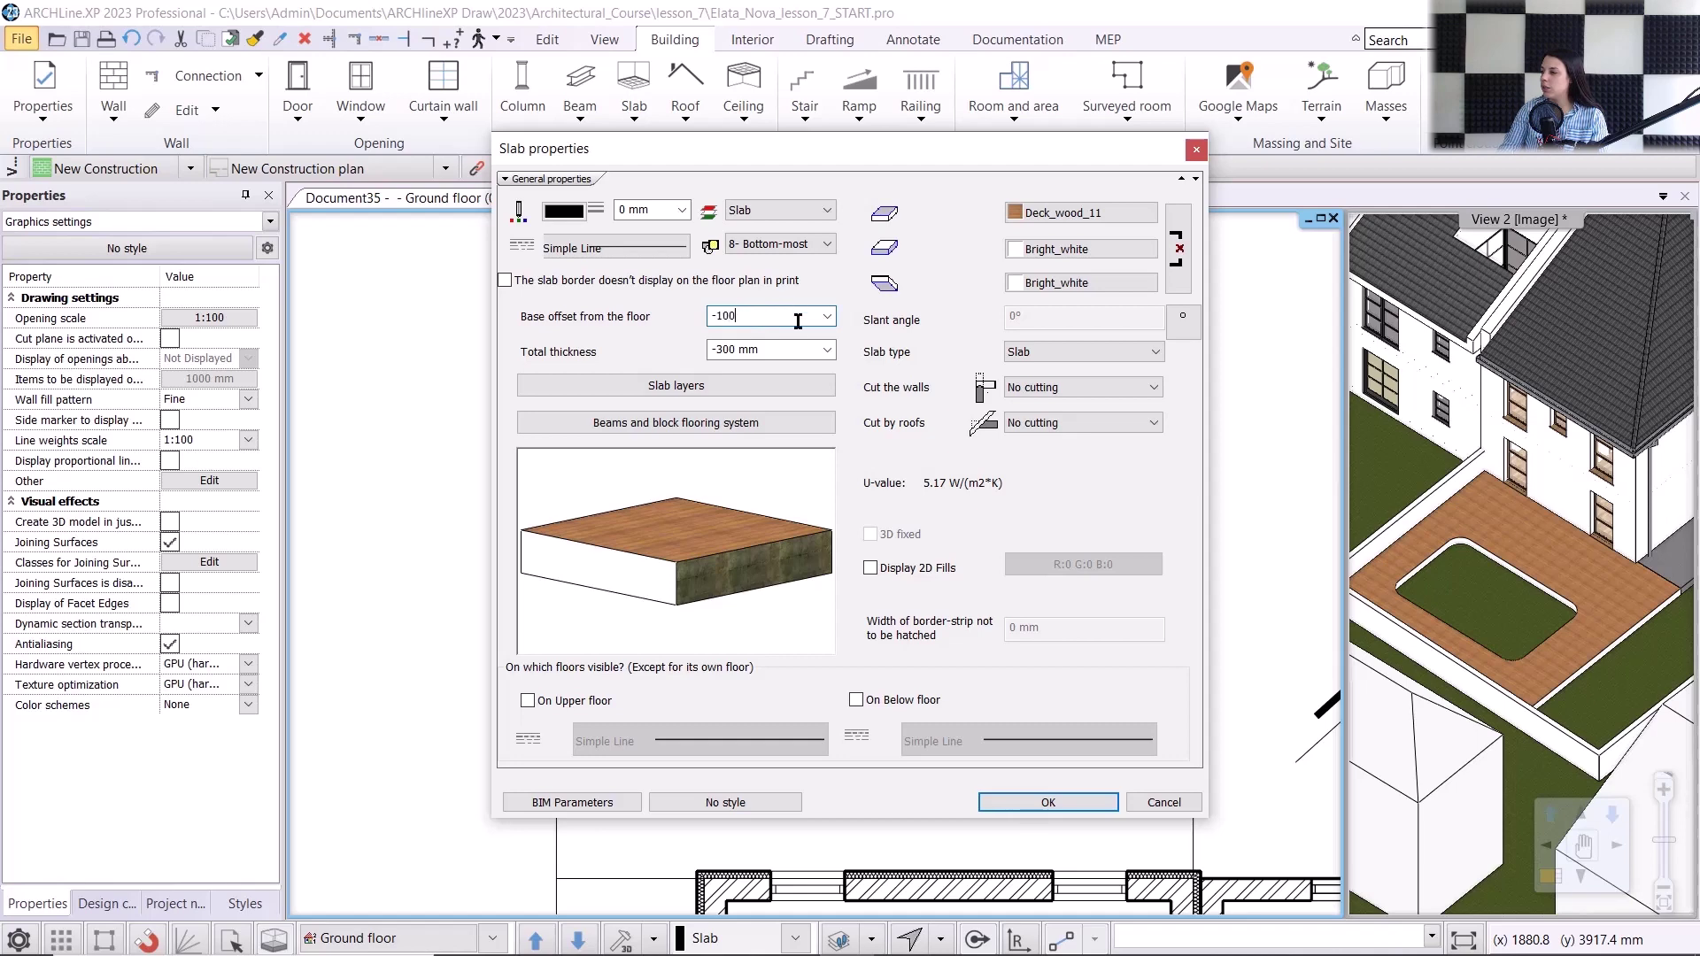
left_click(752, 351)
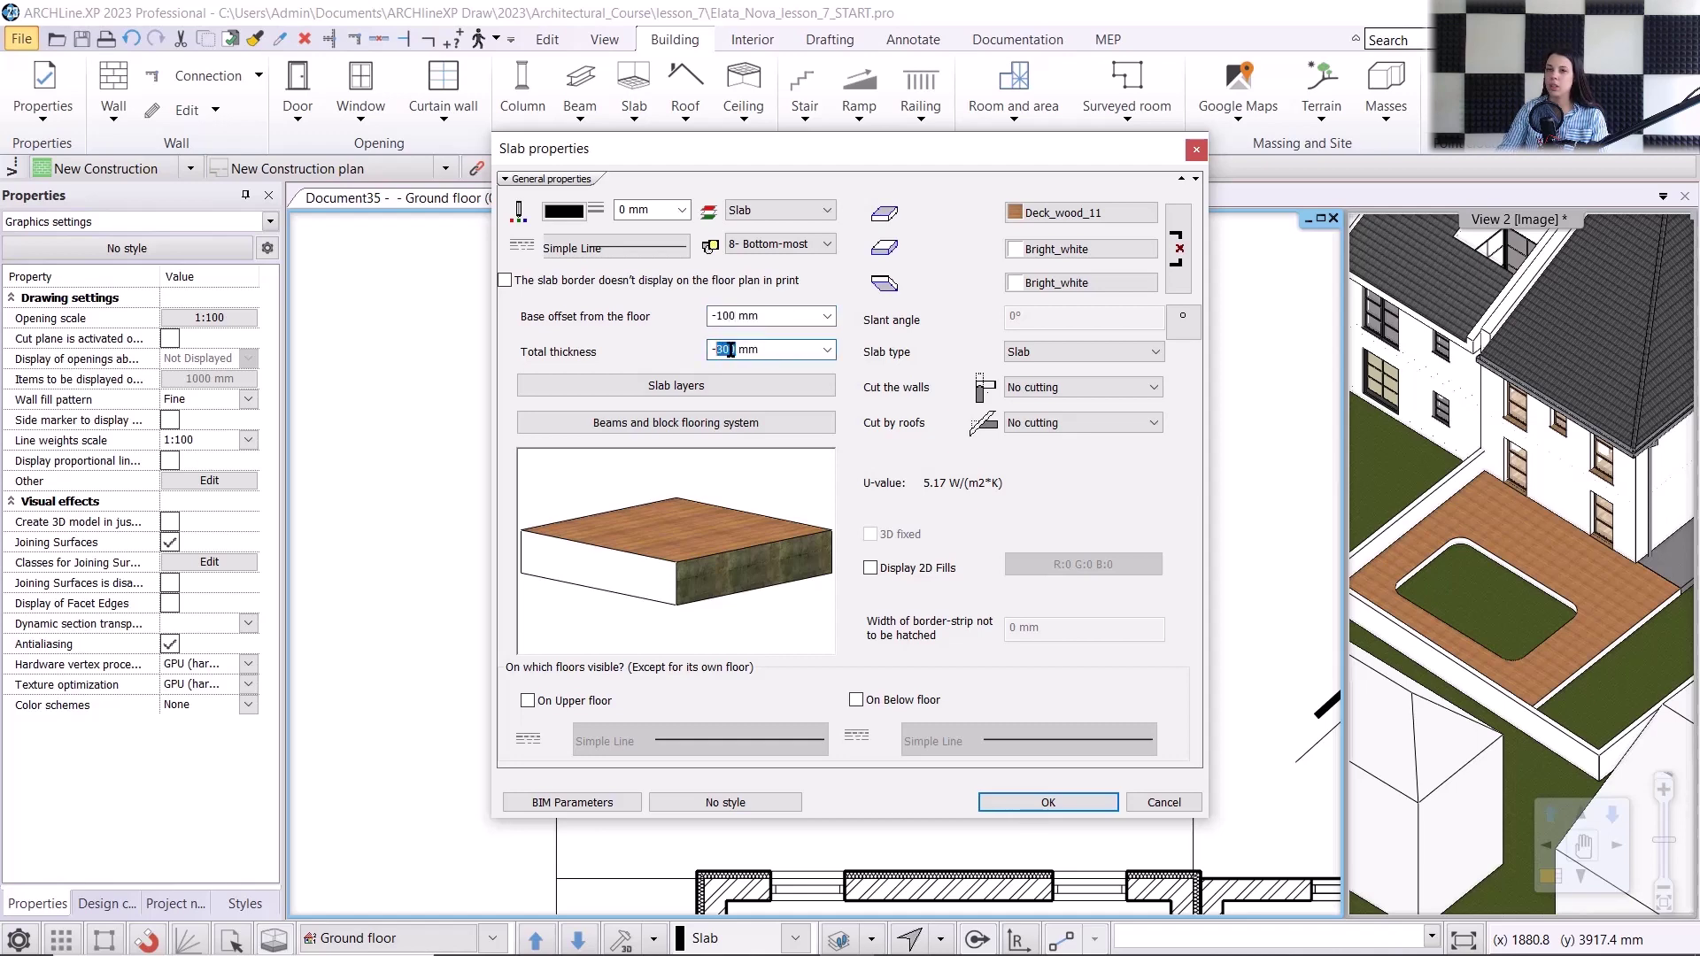
- Link the default slab's surface materials and assign the Water_1 material to all of them
left_click(1178, 251)
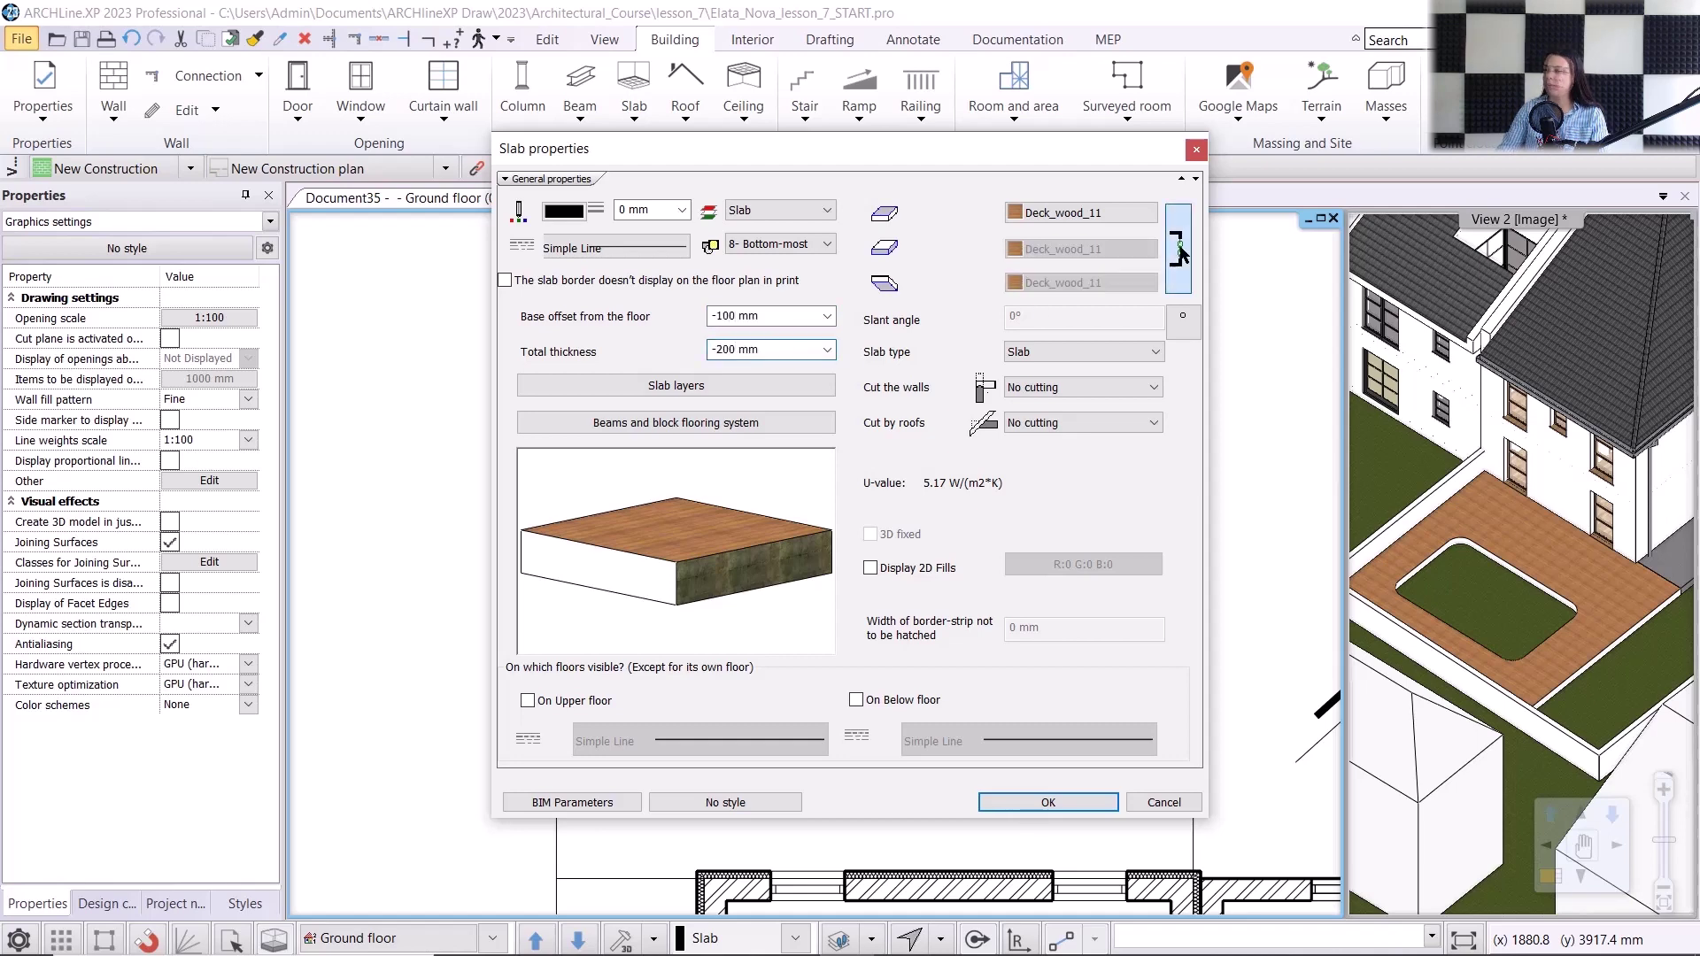
left_click(1070, 221)
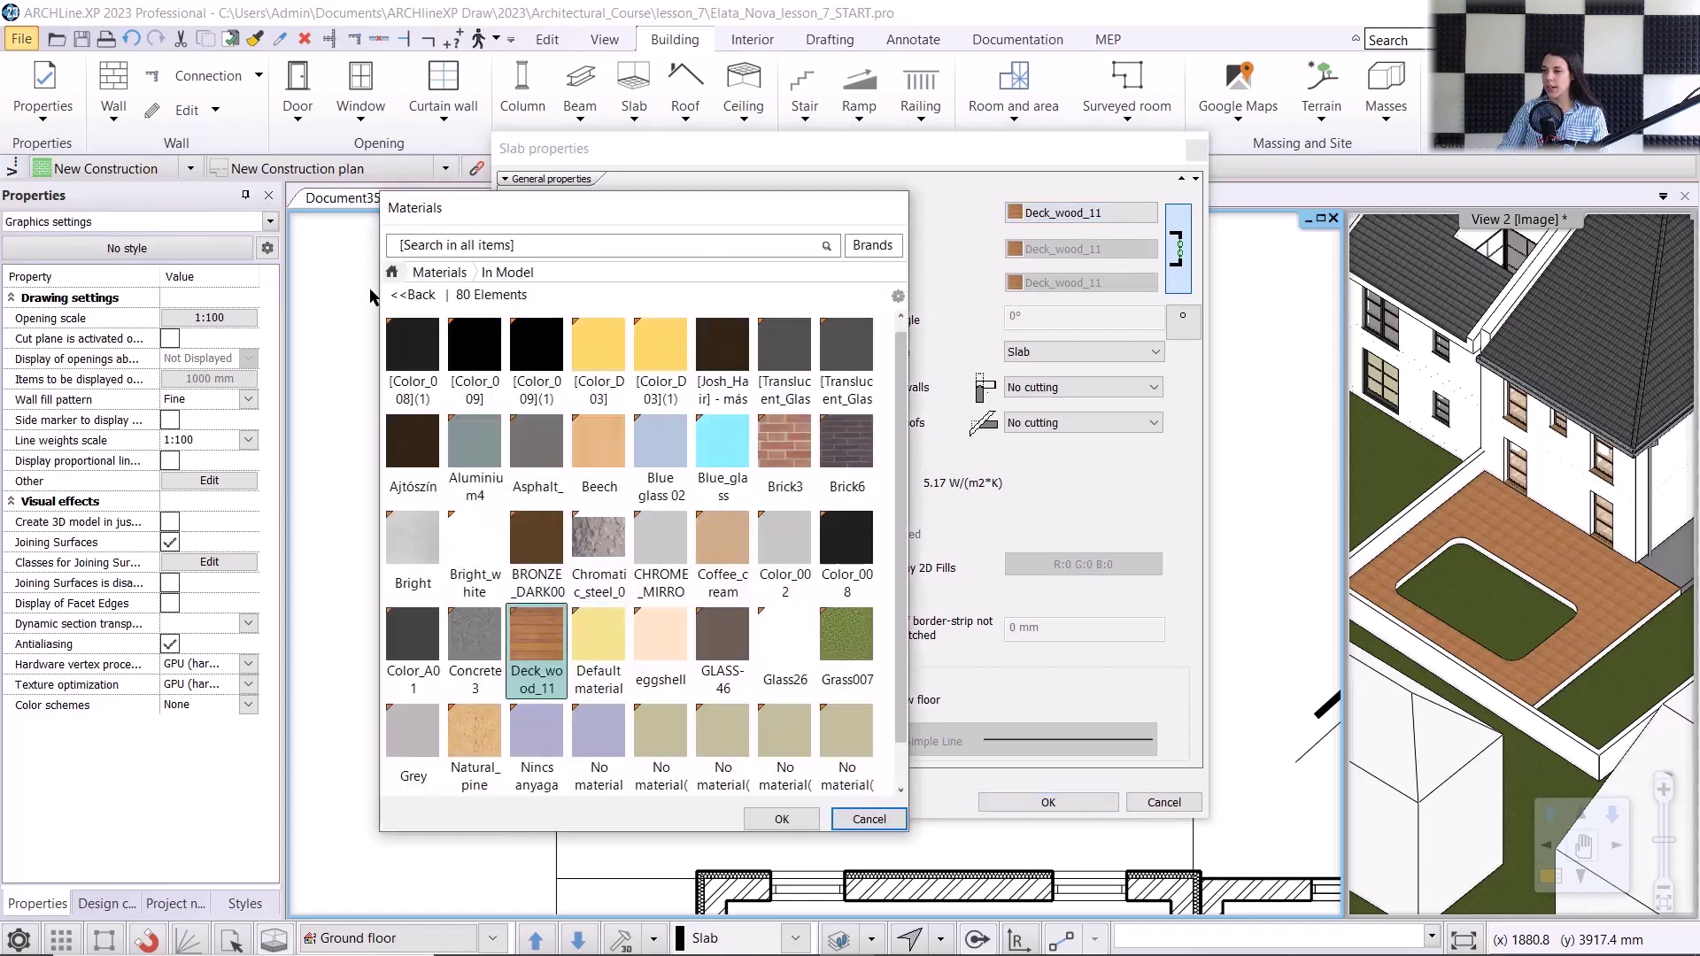
left_click(395, 272)
left_click(465, 252)
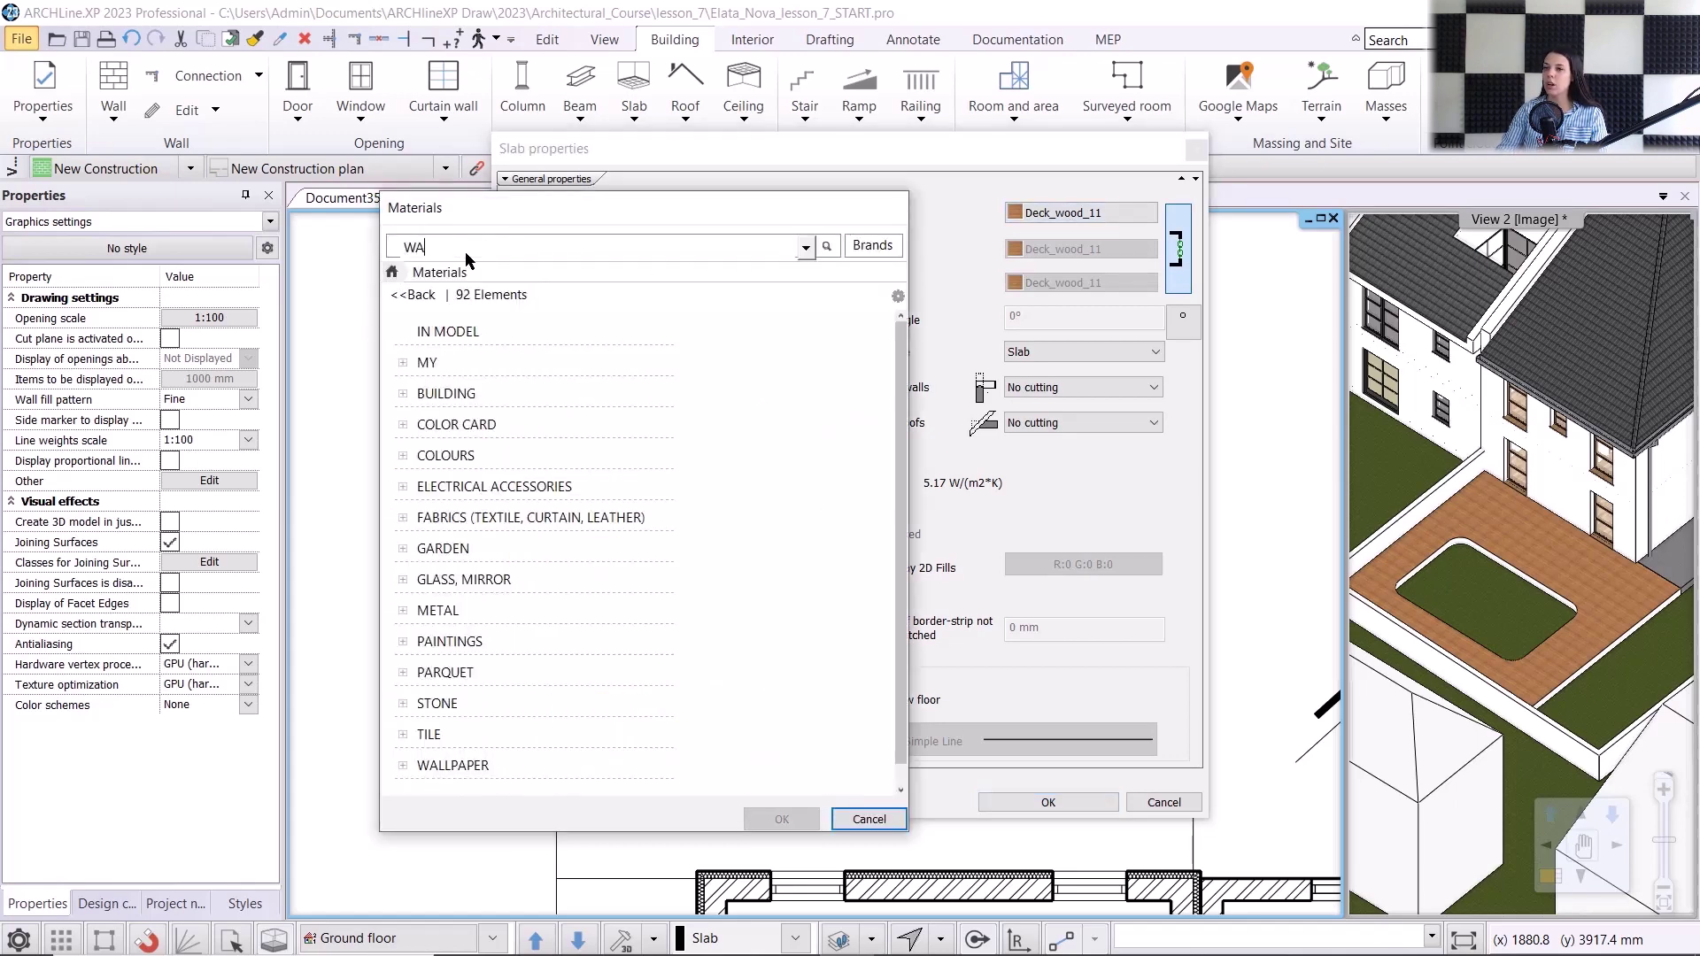
key("Return")
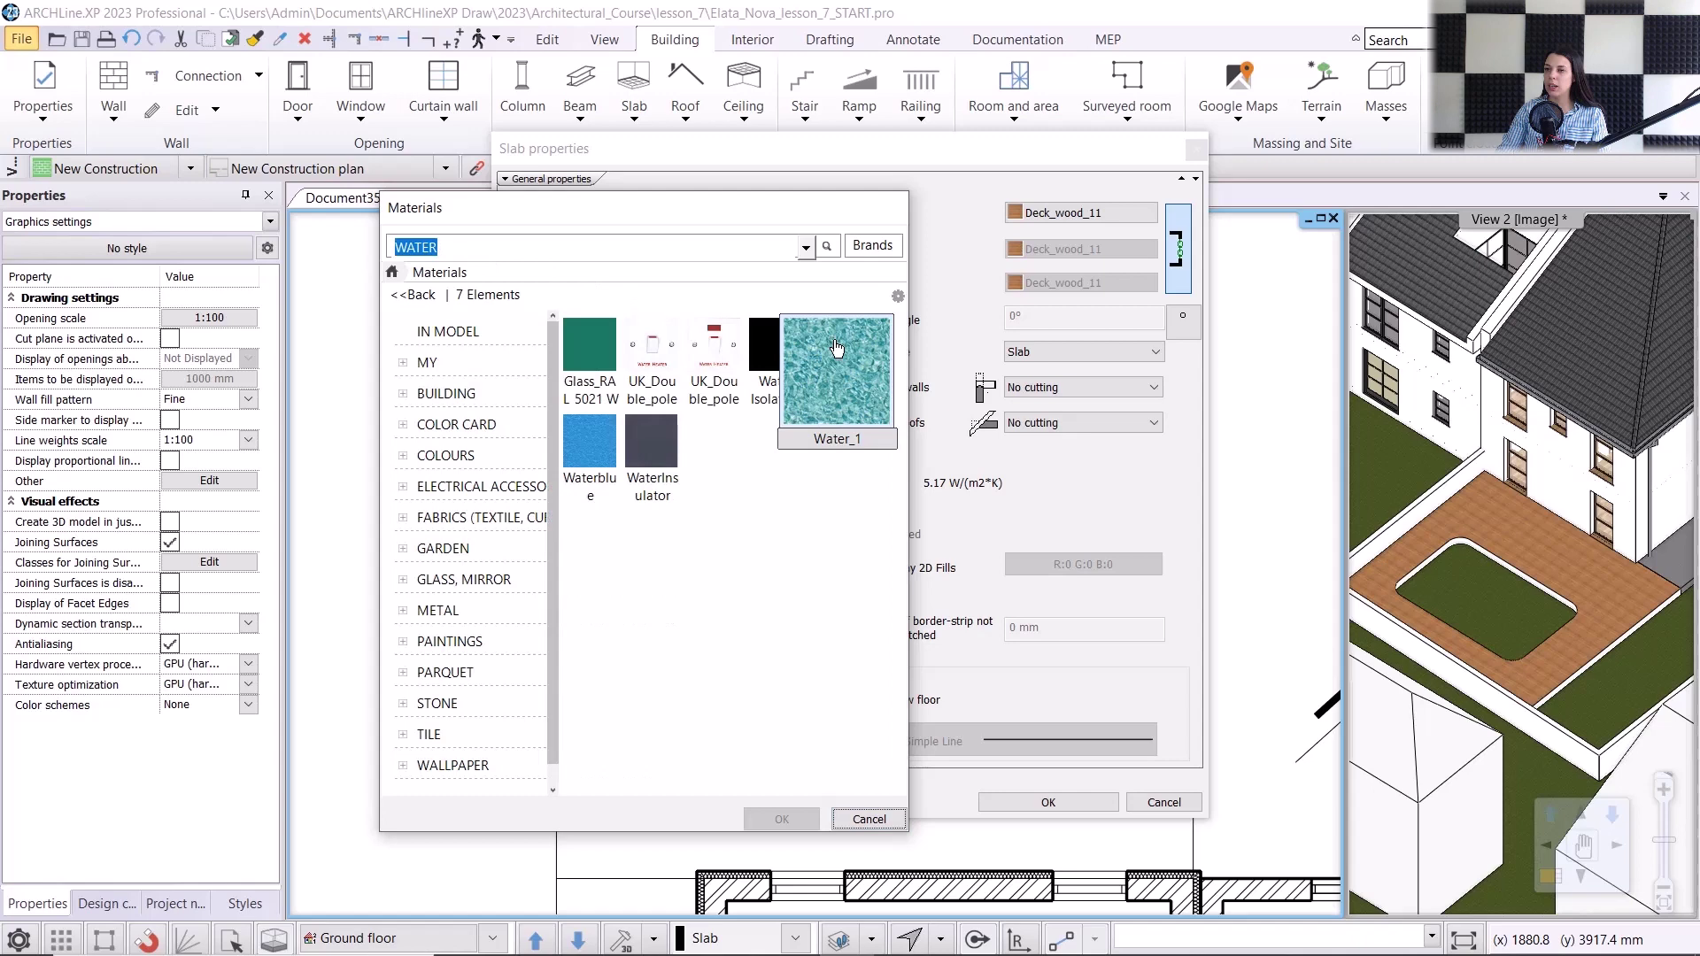
left_click(837, 354)
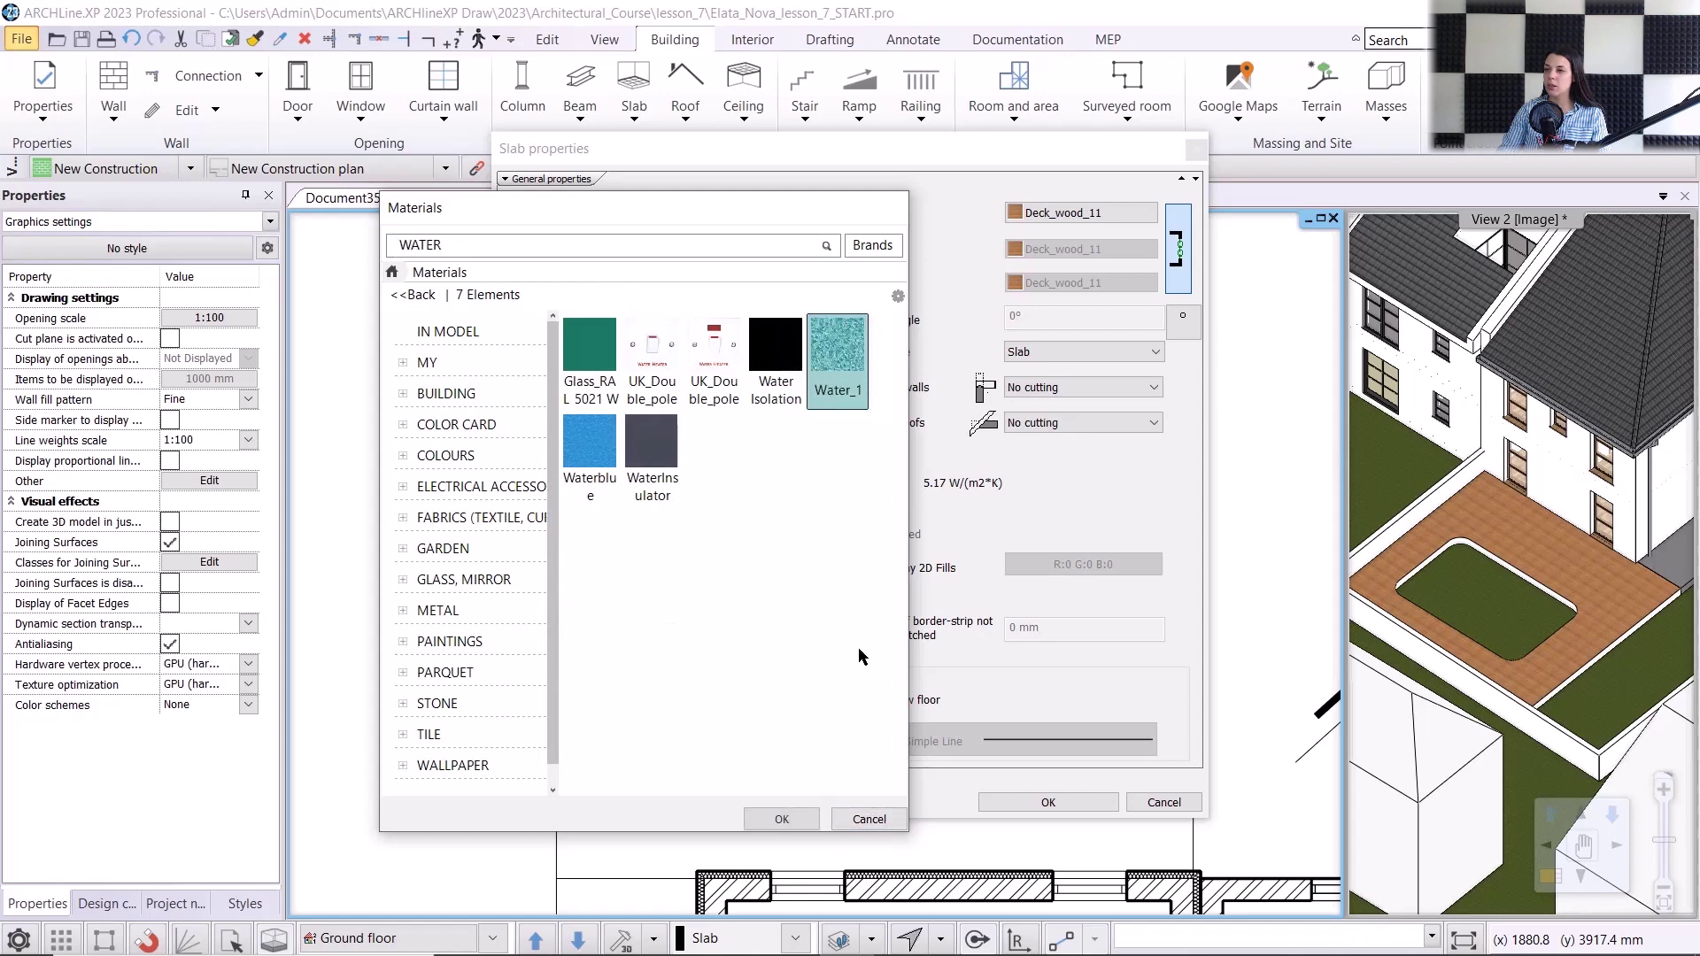
left_click(763, 820)
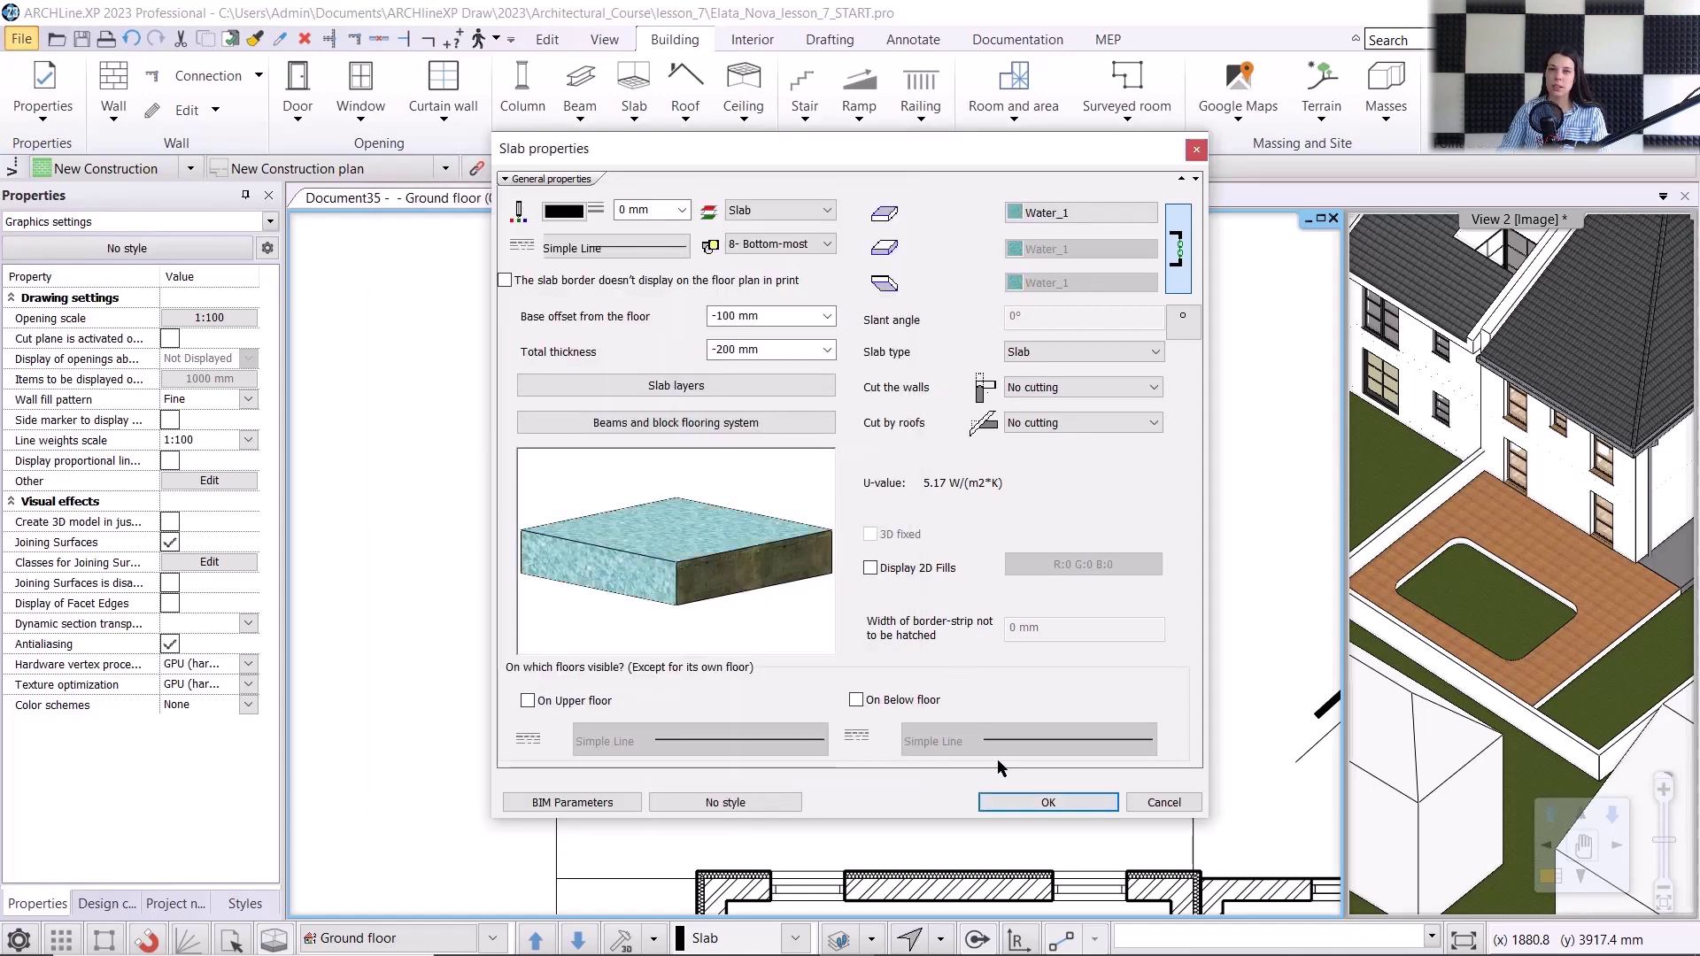
left_click(1014, 802)
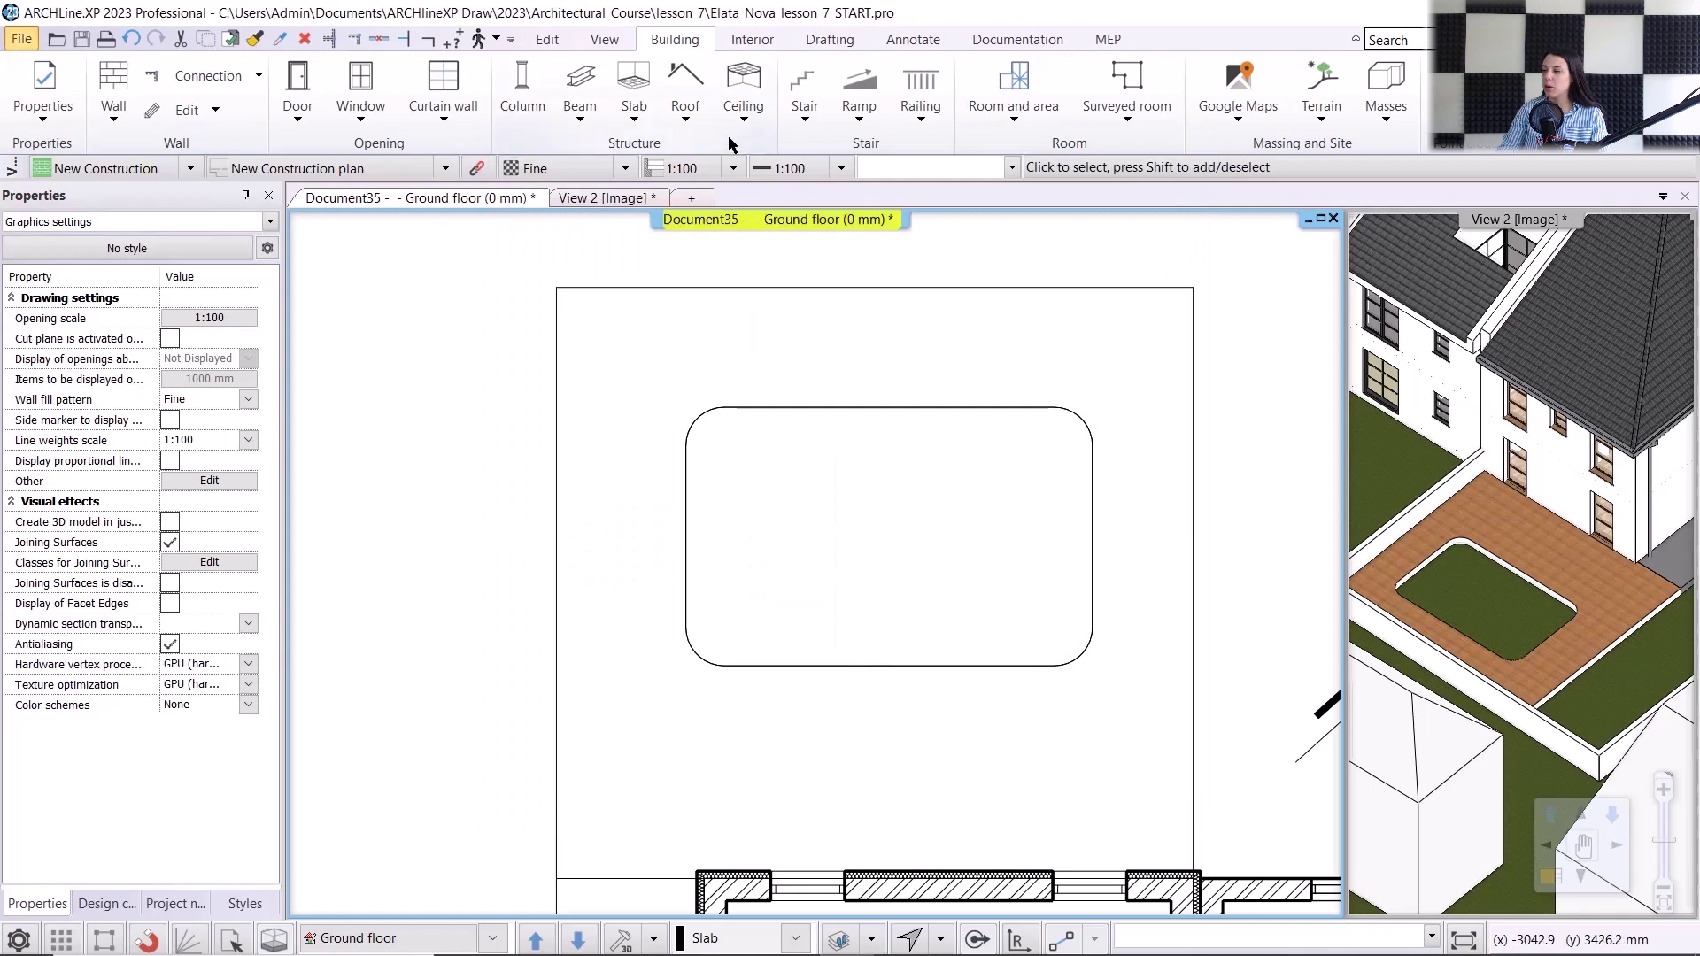
- Create the pool's water slab from the closed area inside the rounded rectangle in the terrace
left_click(652, 127)
left_click(719, 158)
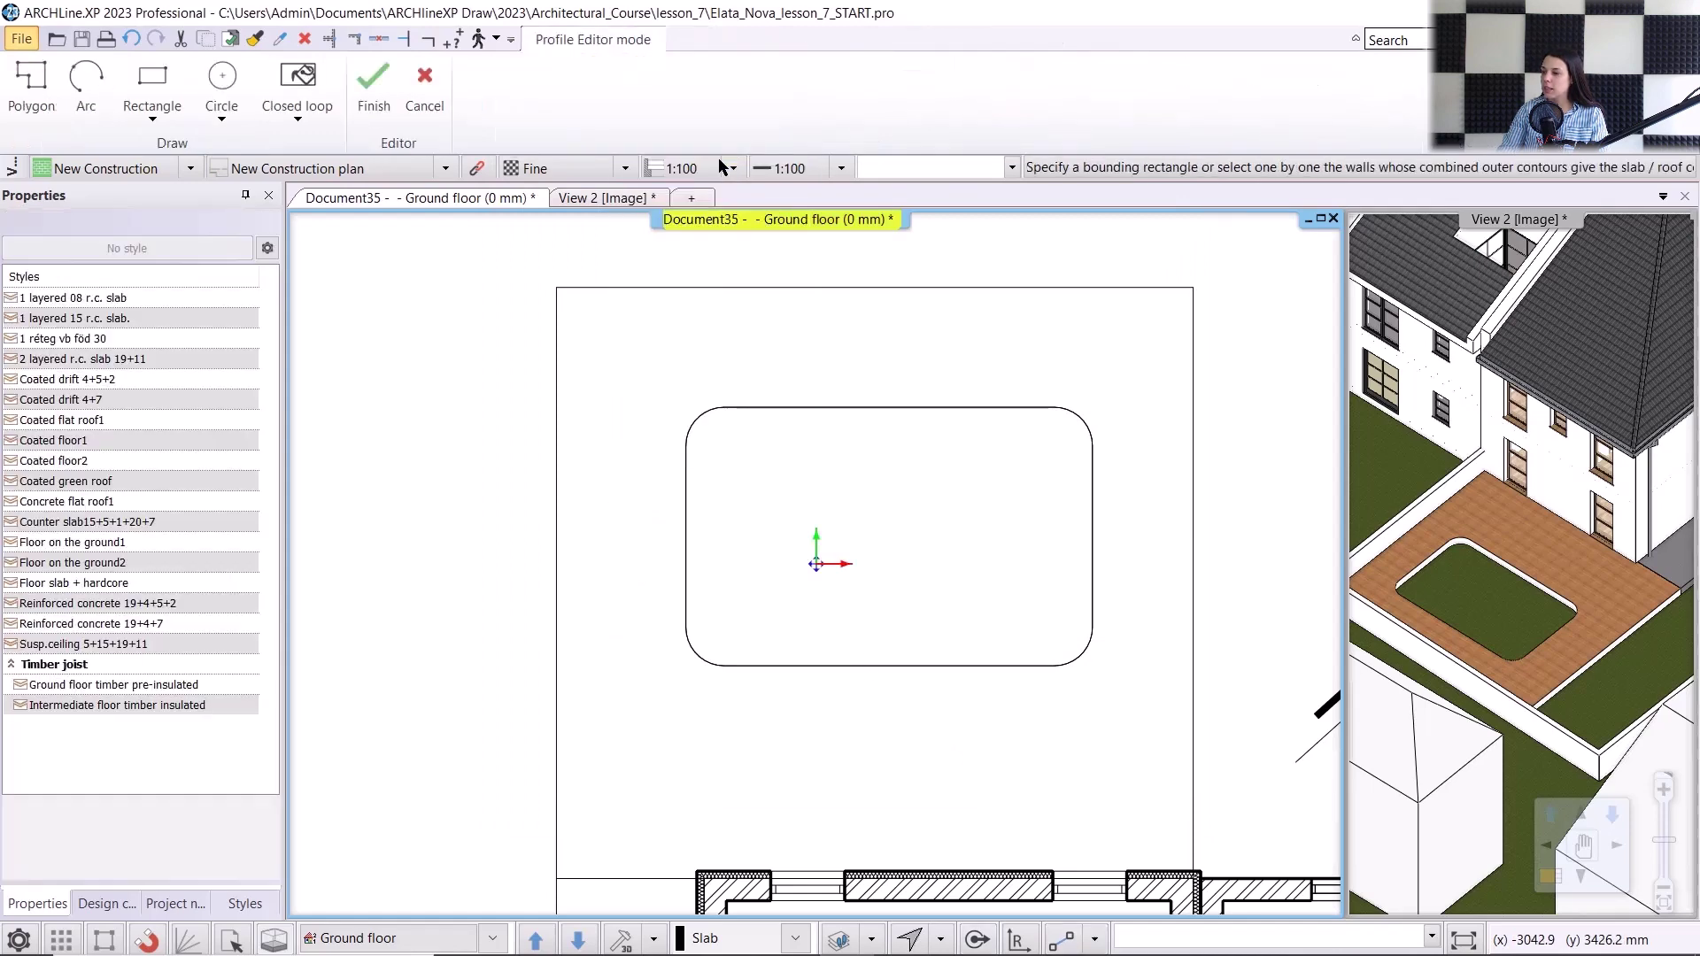
left_click(324, 112)
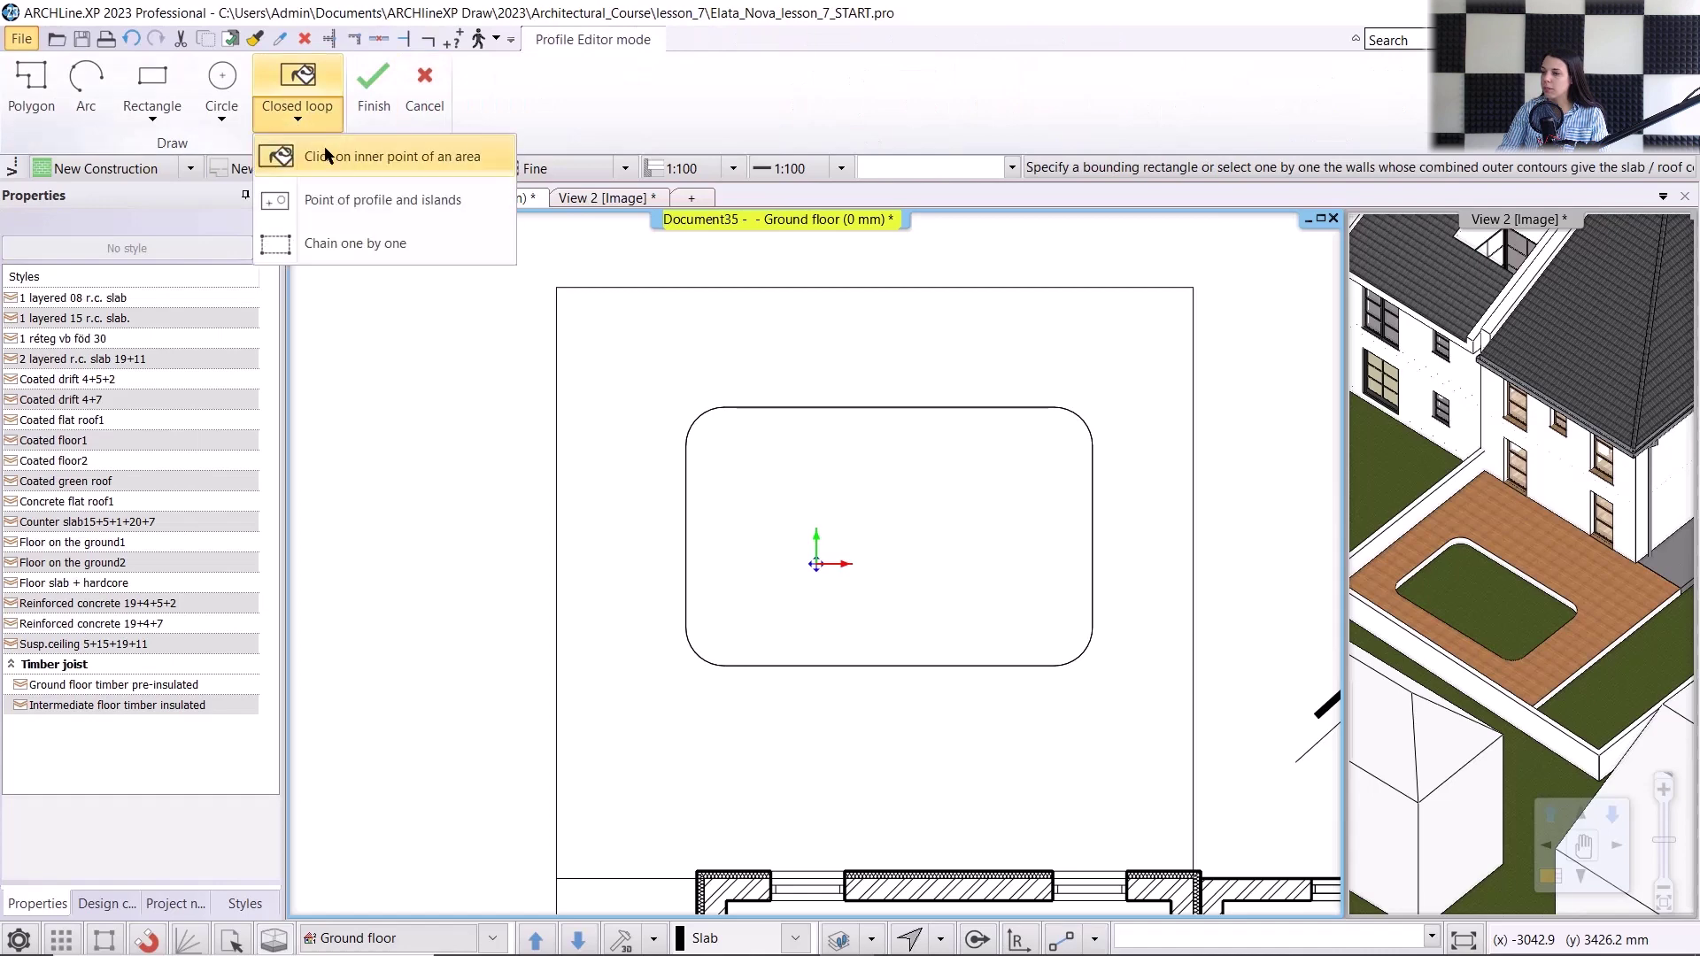
left_click(1063, 558)
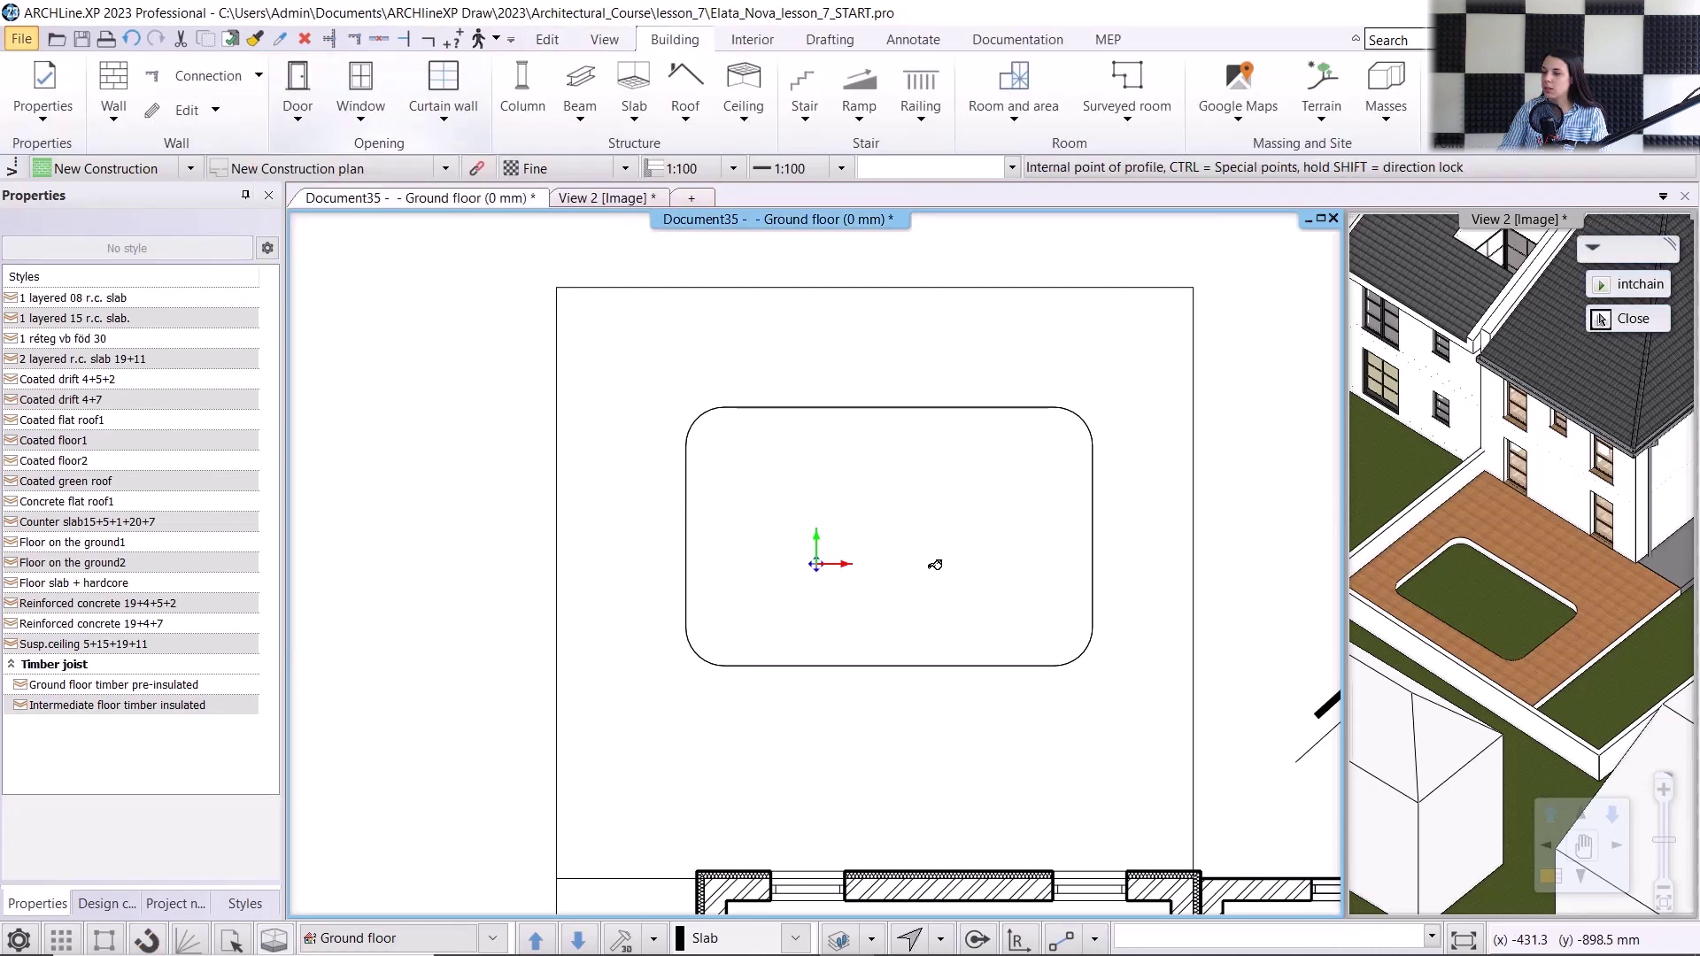
left_click(923, 623)
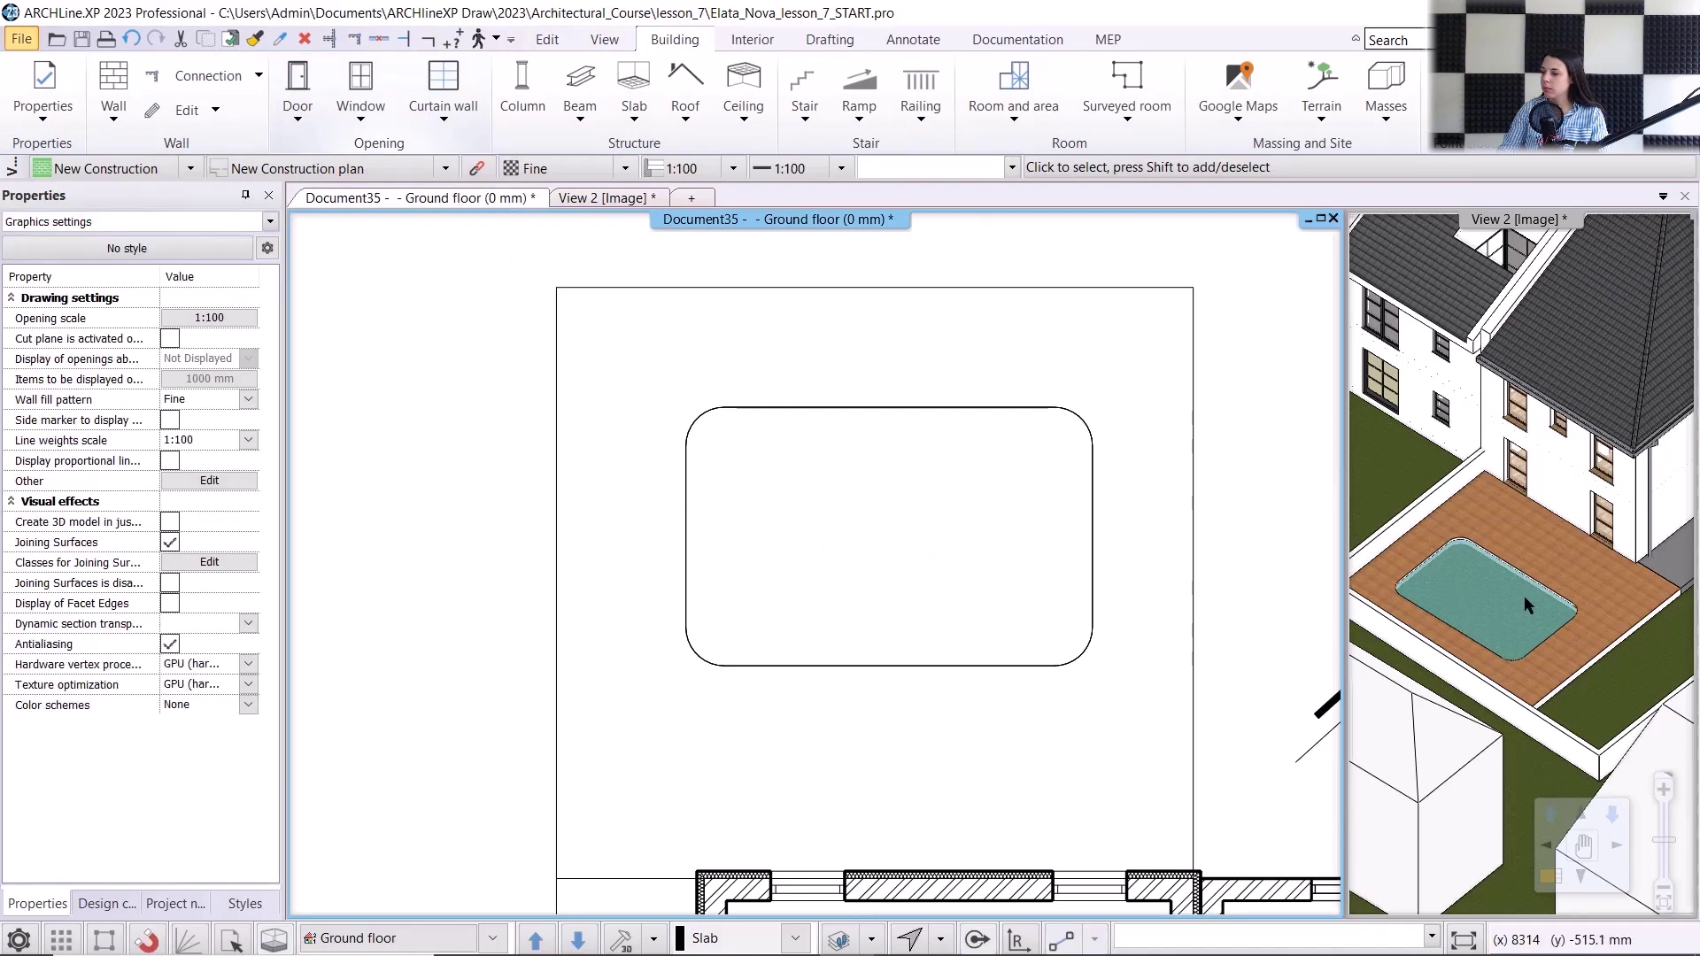
- Place a parasol from the outdoor soft furnishings on the terrace corner between the house and the neighbouring garden wall in the 3D view
left_click(643, 199)
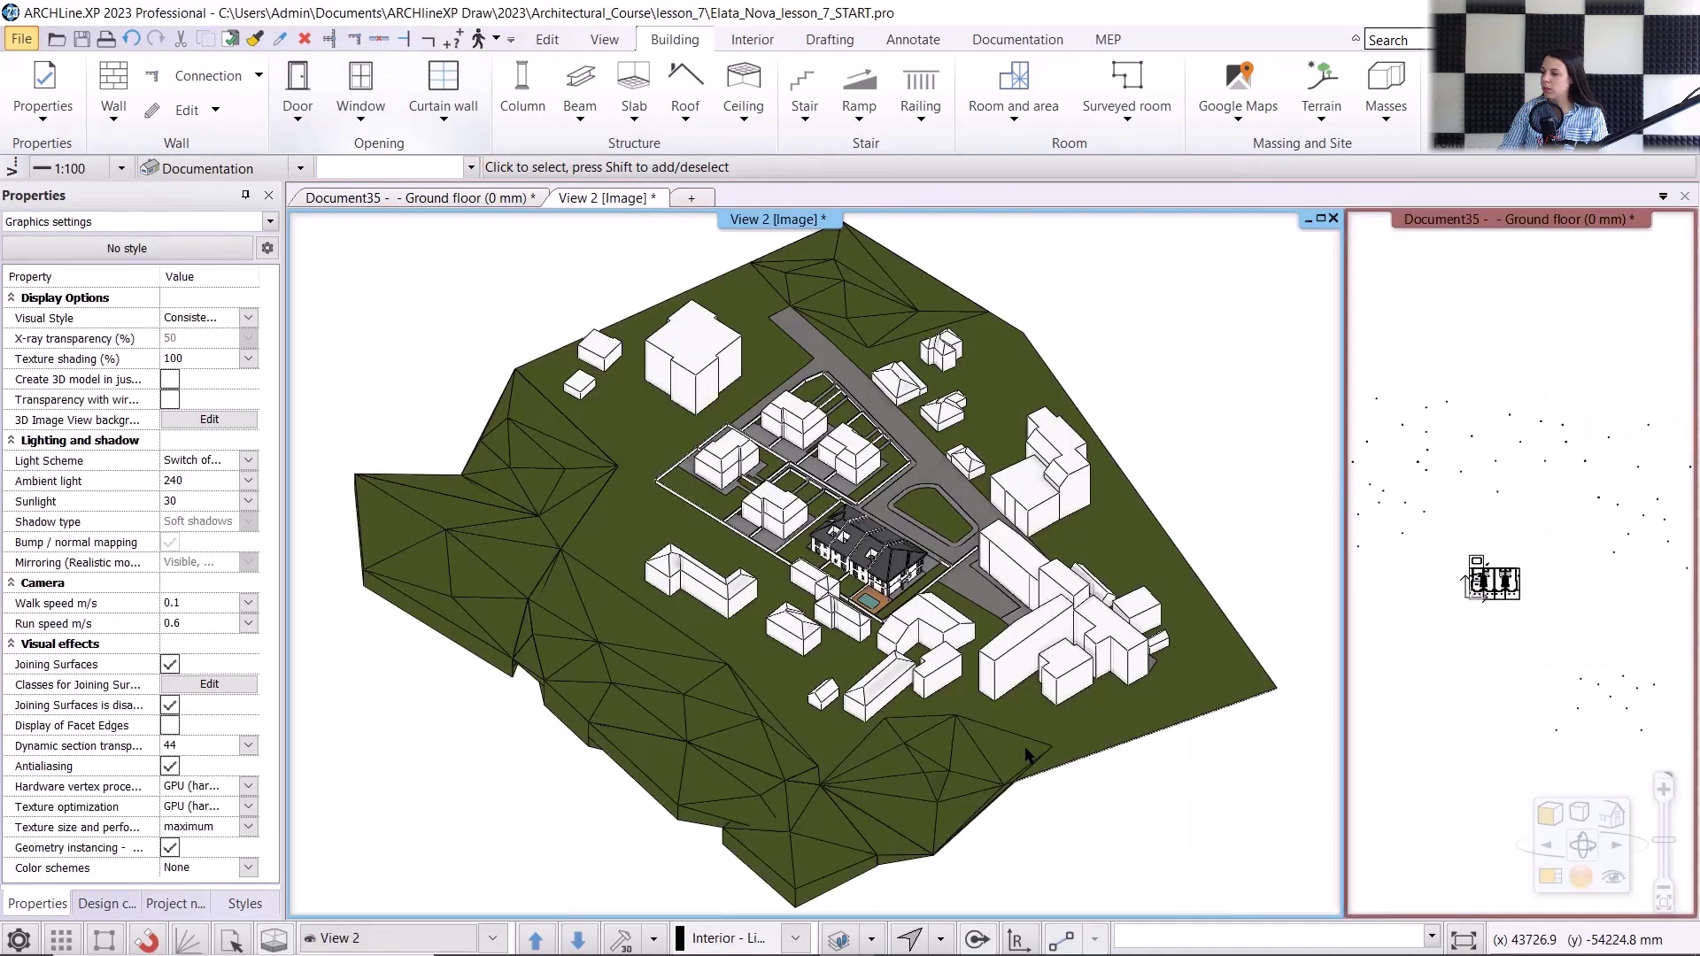
scroll(985, 538, "up", 5)
scroll(985, 539, "up", 6)
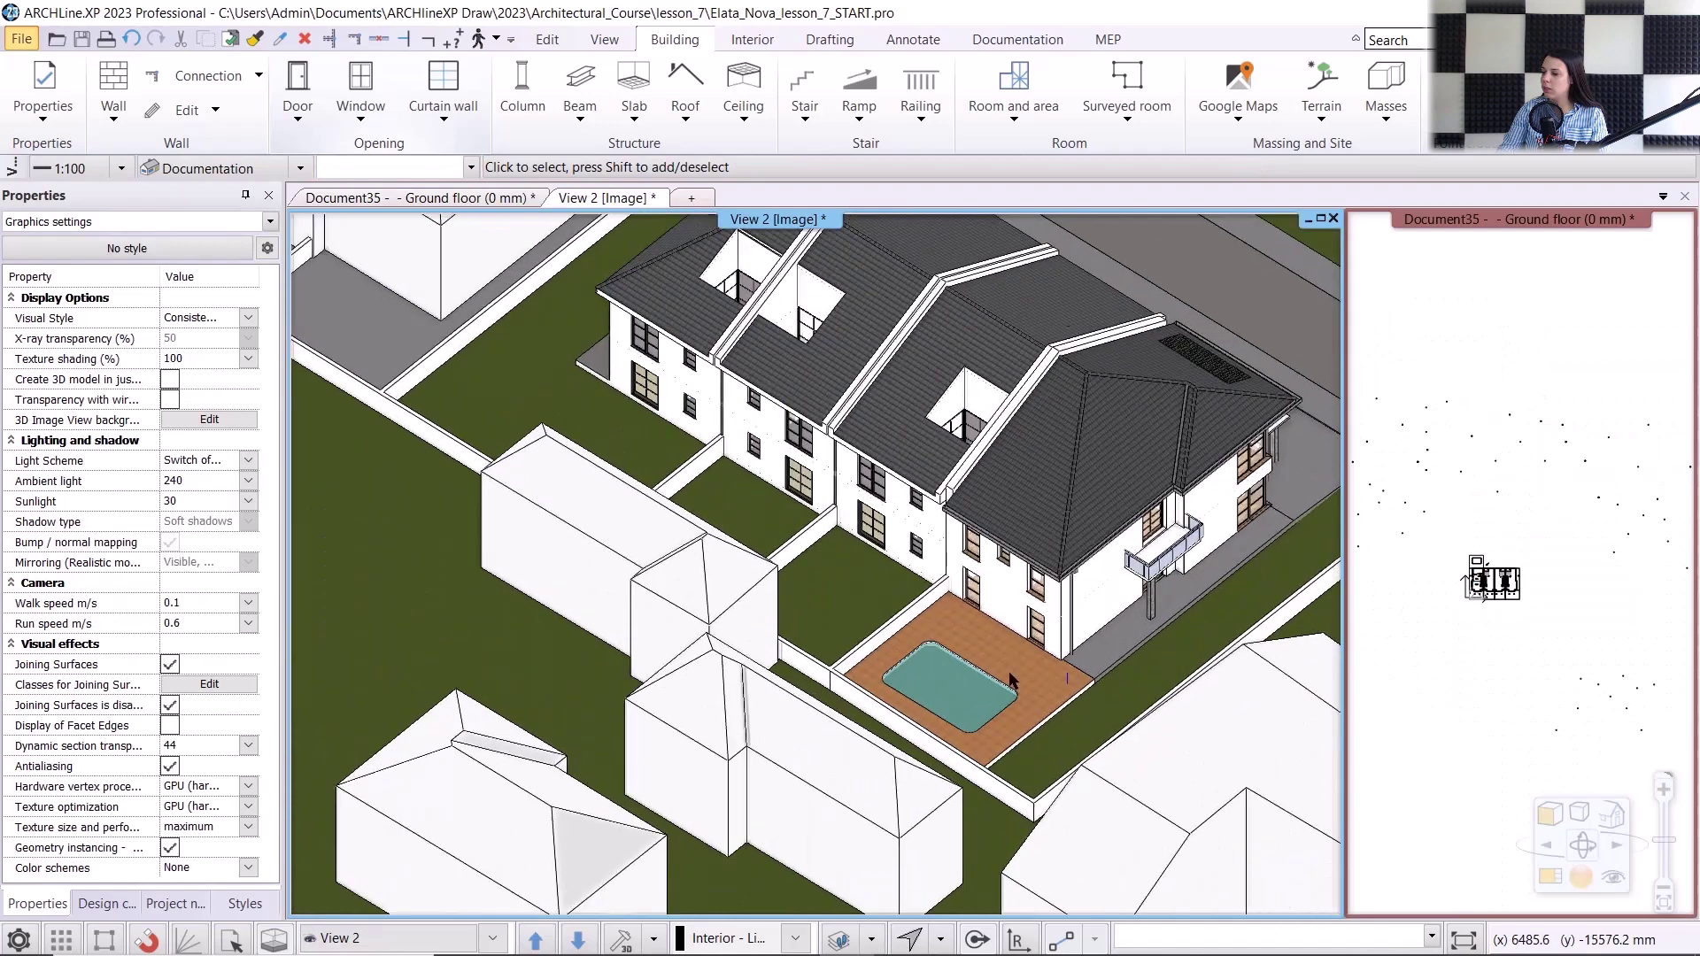
middle_click_drag(713, 589, 749, 637)
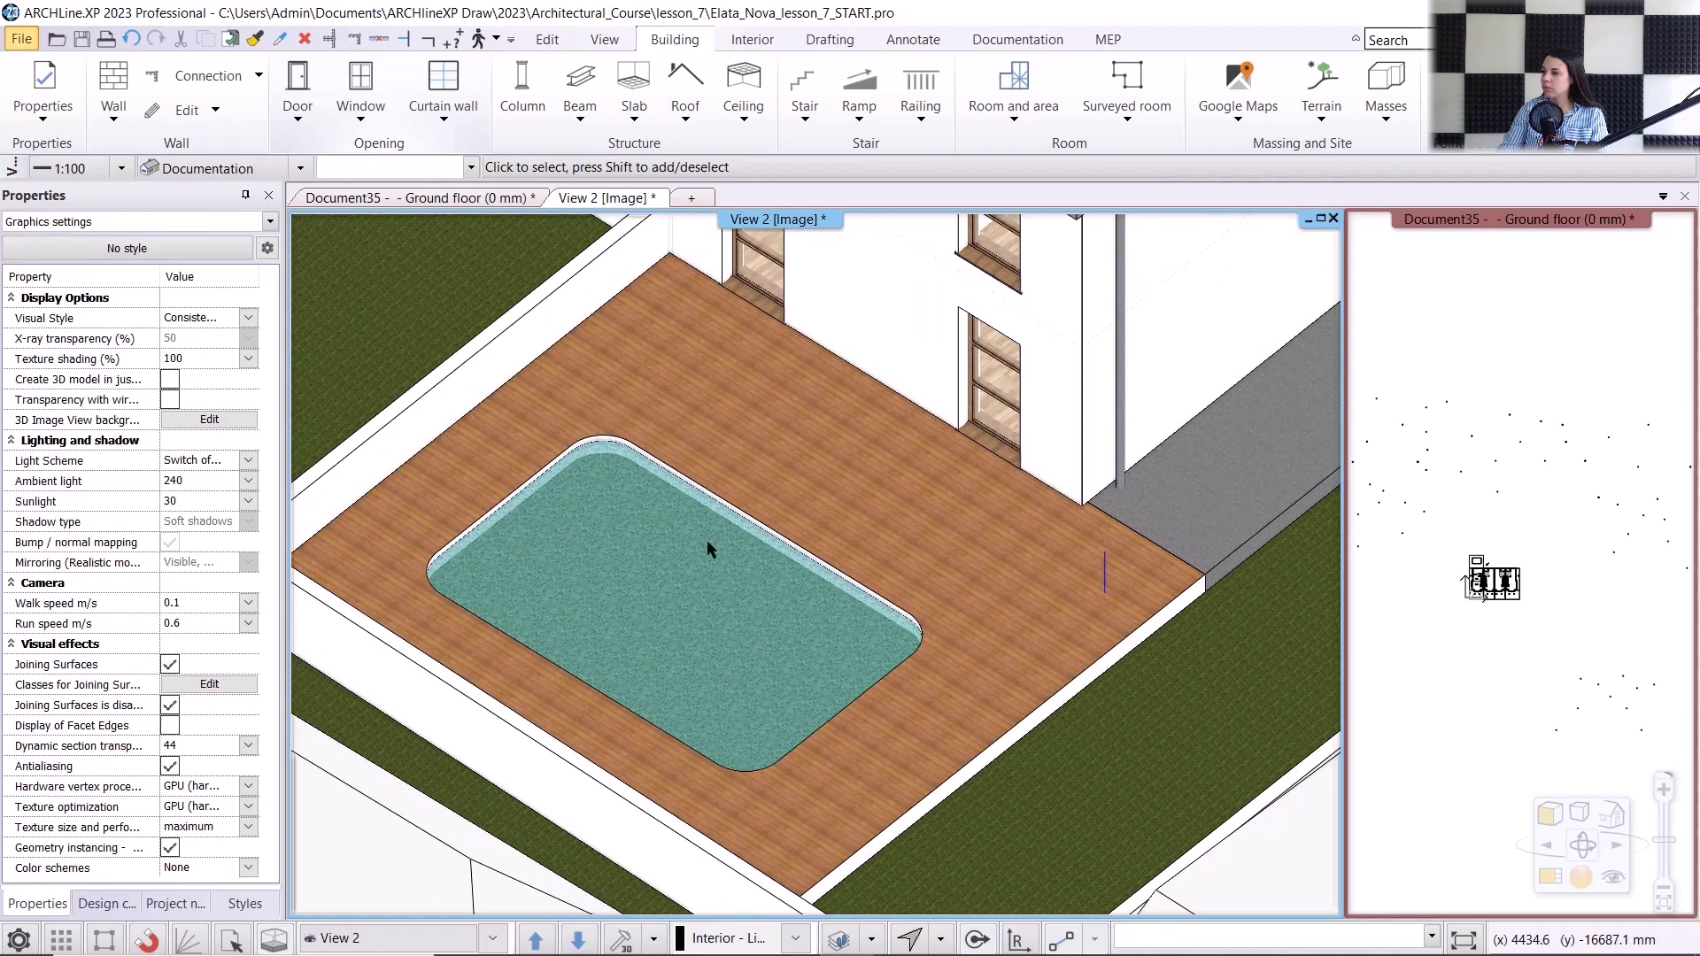
left_click(751, 39)
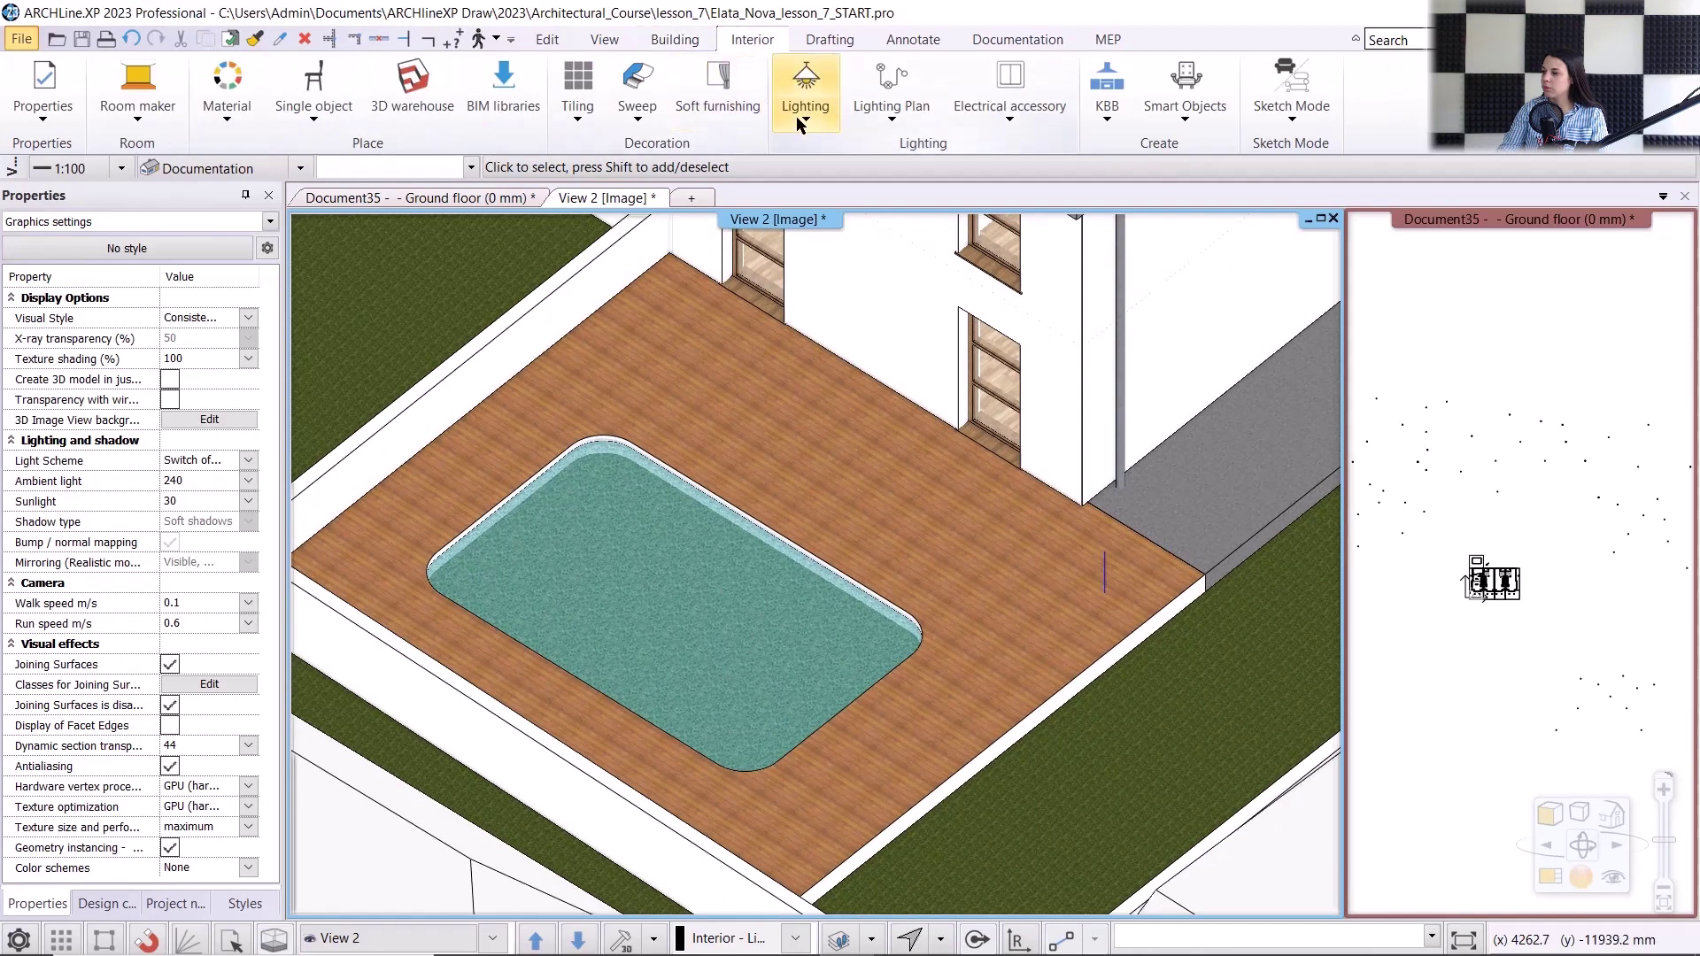
left_click(708, 119)
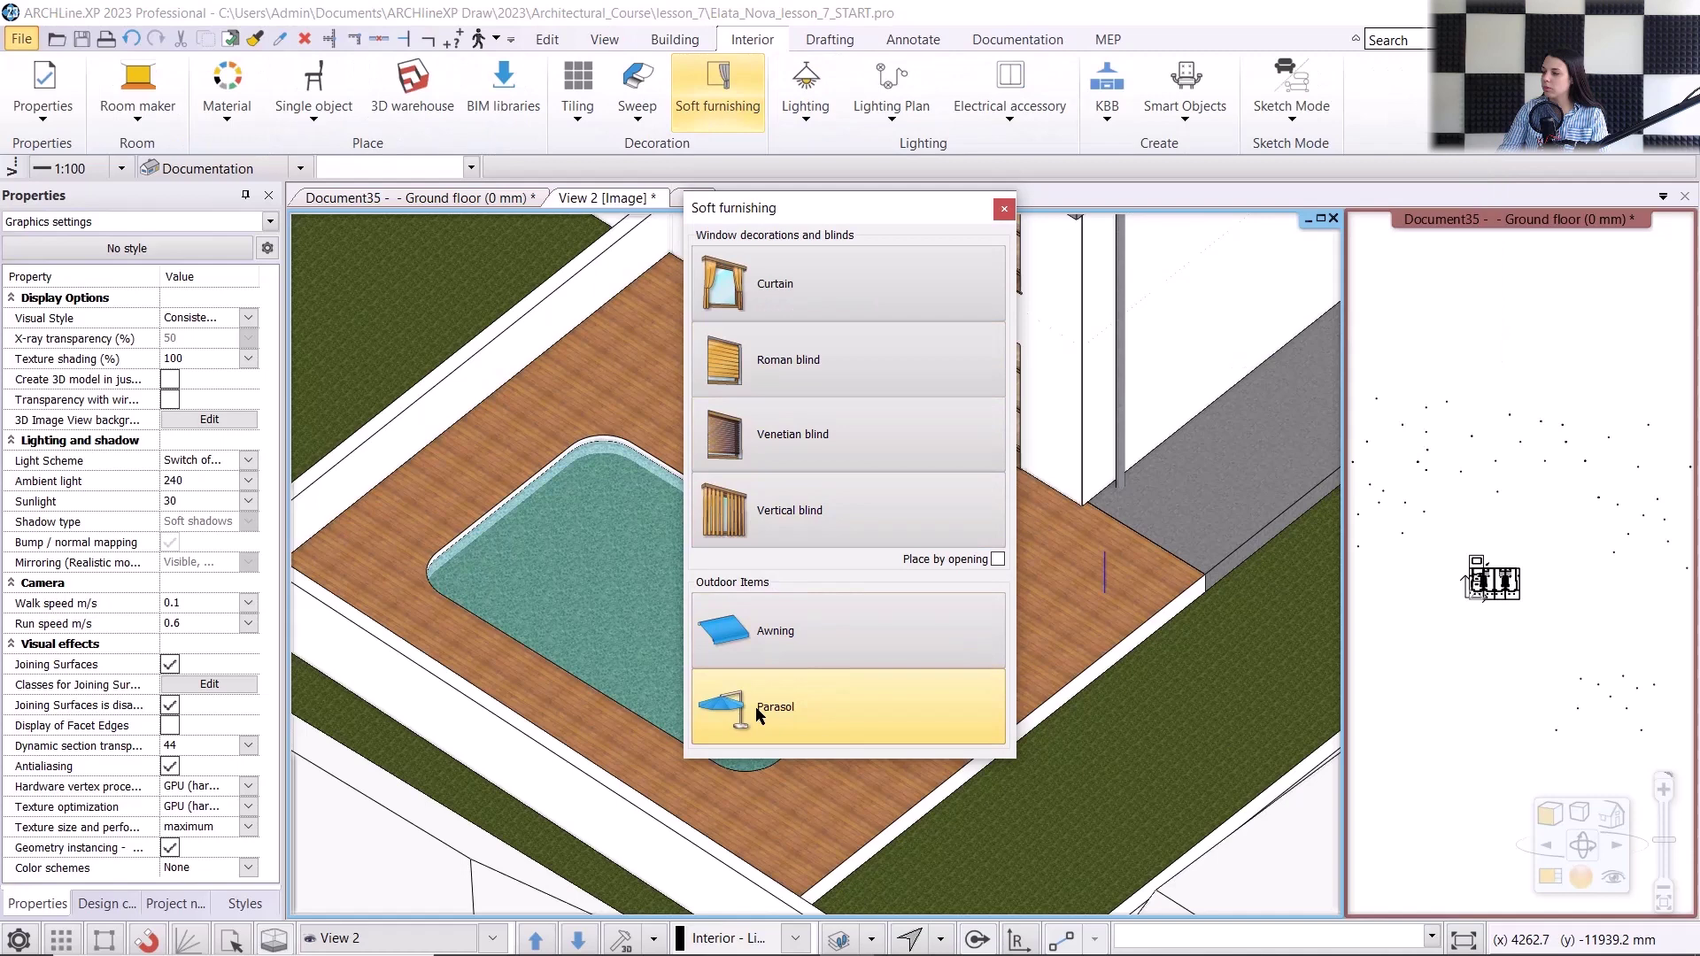
left_click(758, 715)
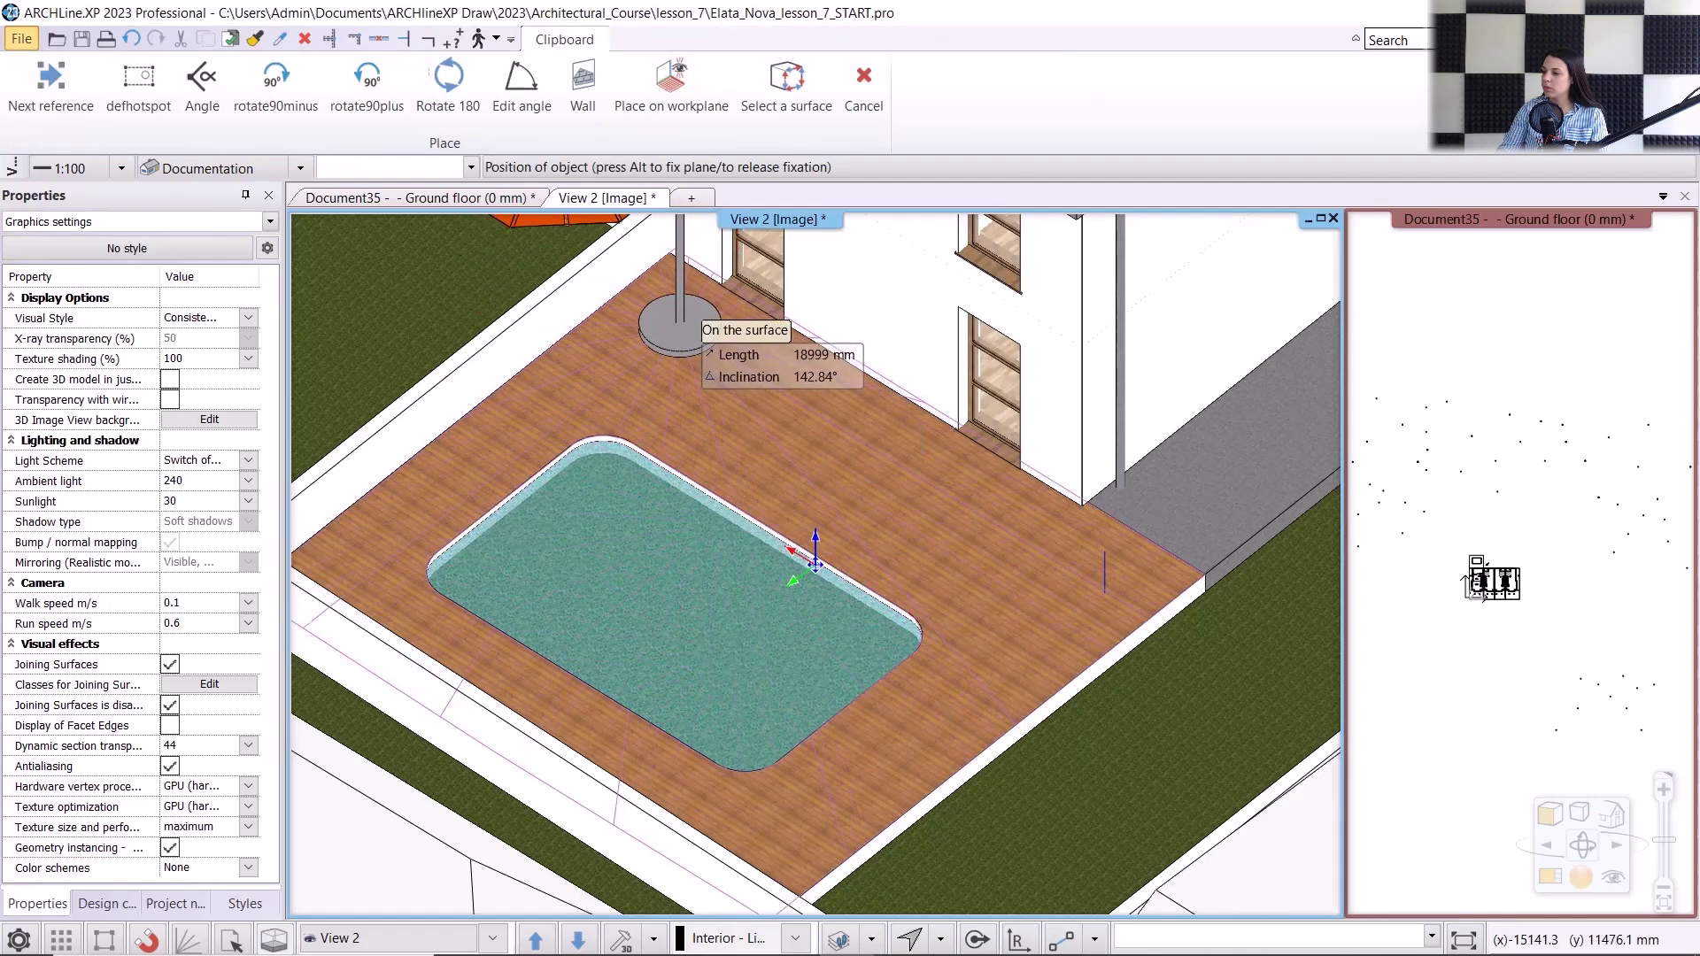
left_click(816, 564)
scroll(815, 564, "down", 2)
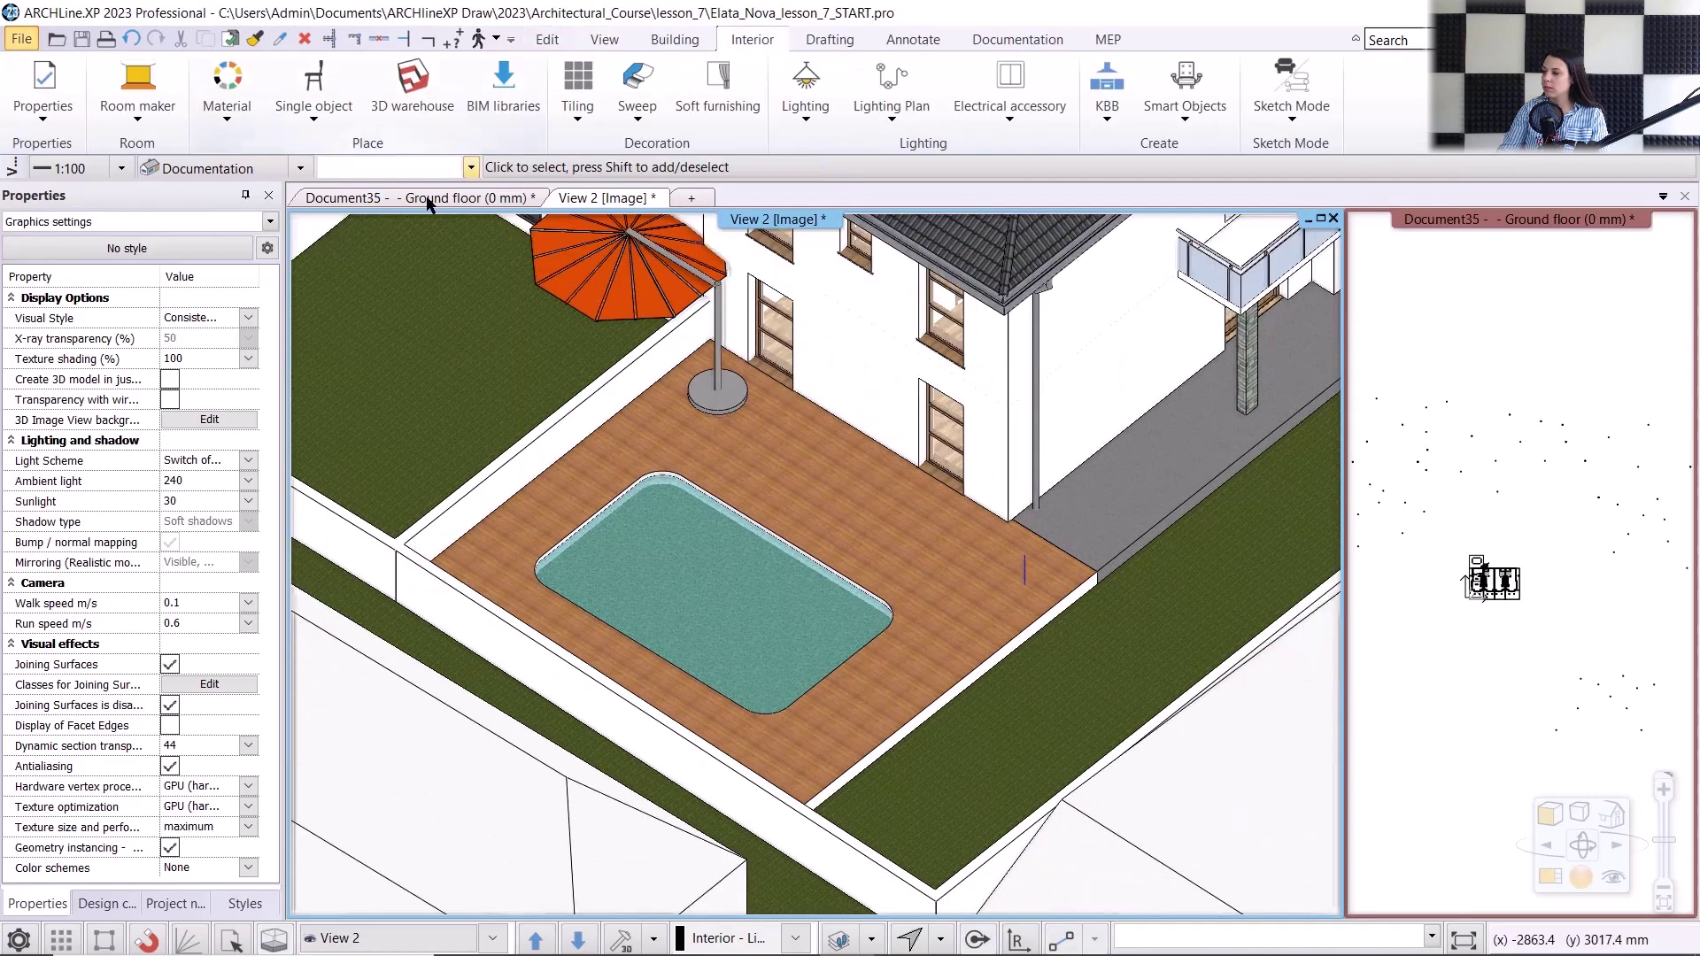
- Rotate the parasol about its base on the ground floor plan so that its canopy reaches over the pool's nearest corner
left_click(412, 200)
scroll(735, 563, "up", 8)
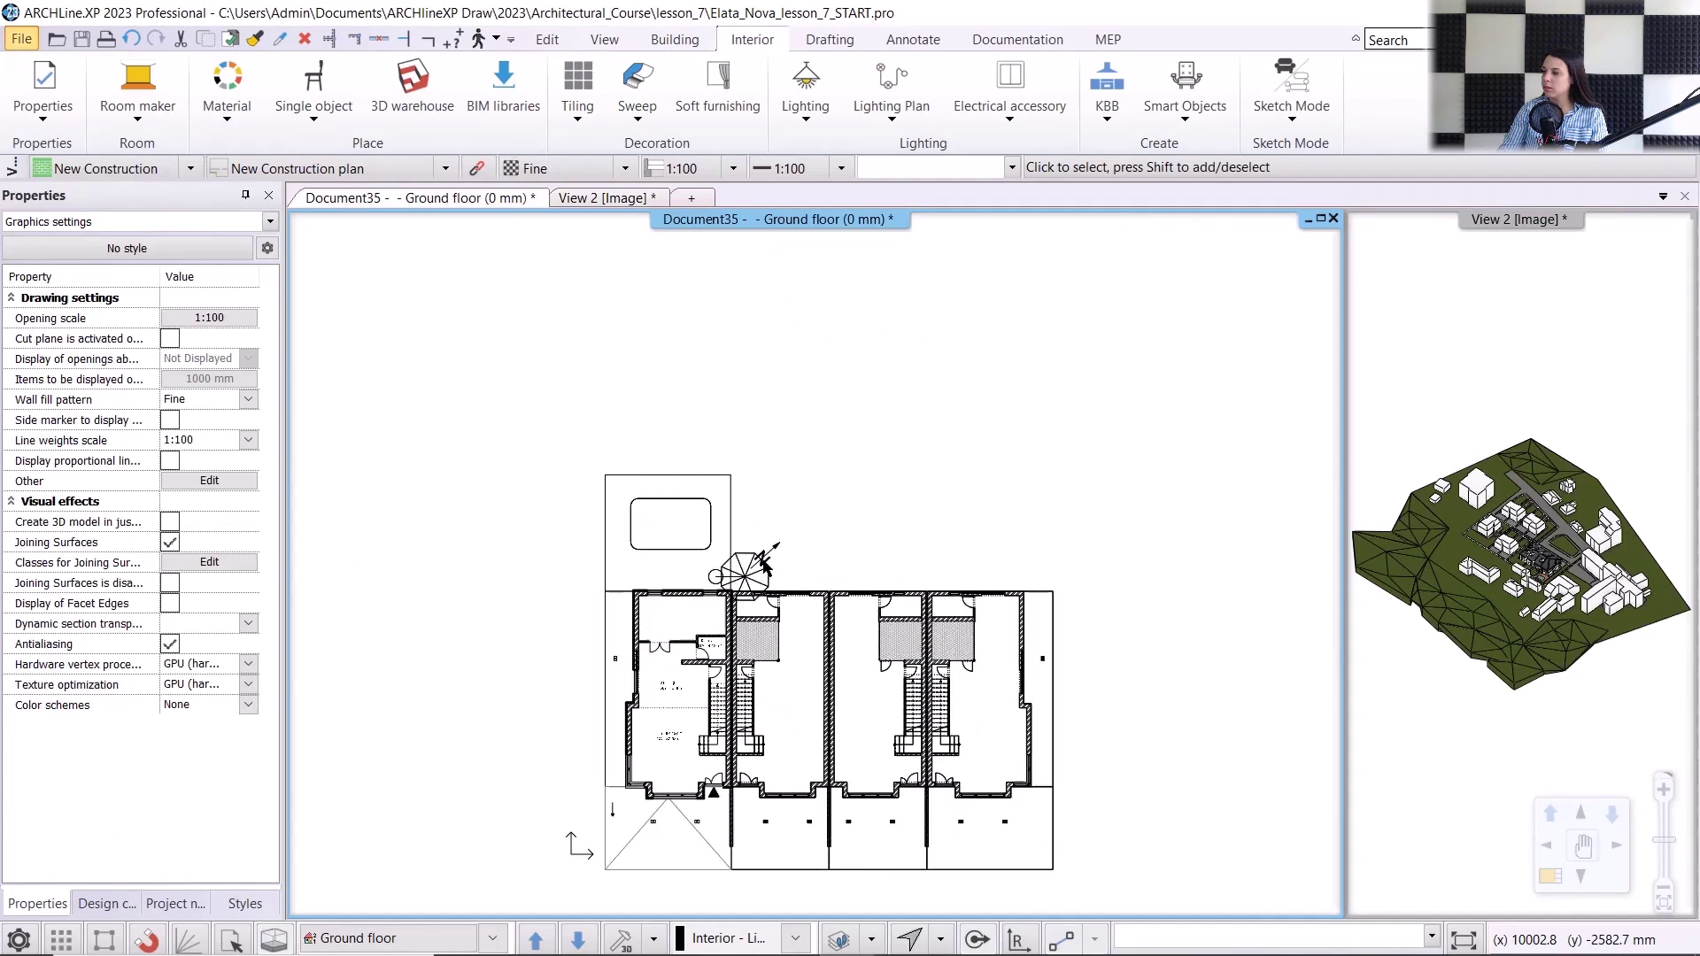
left_click(693, 655)
left_click(668, 631)
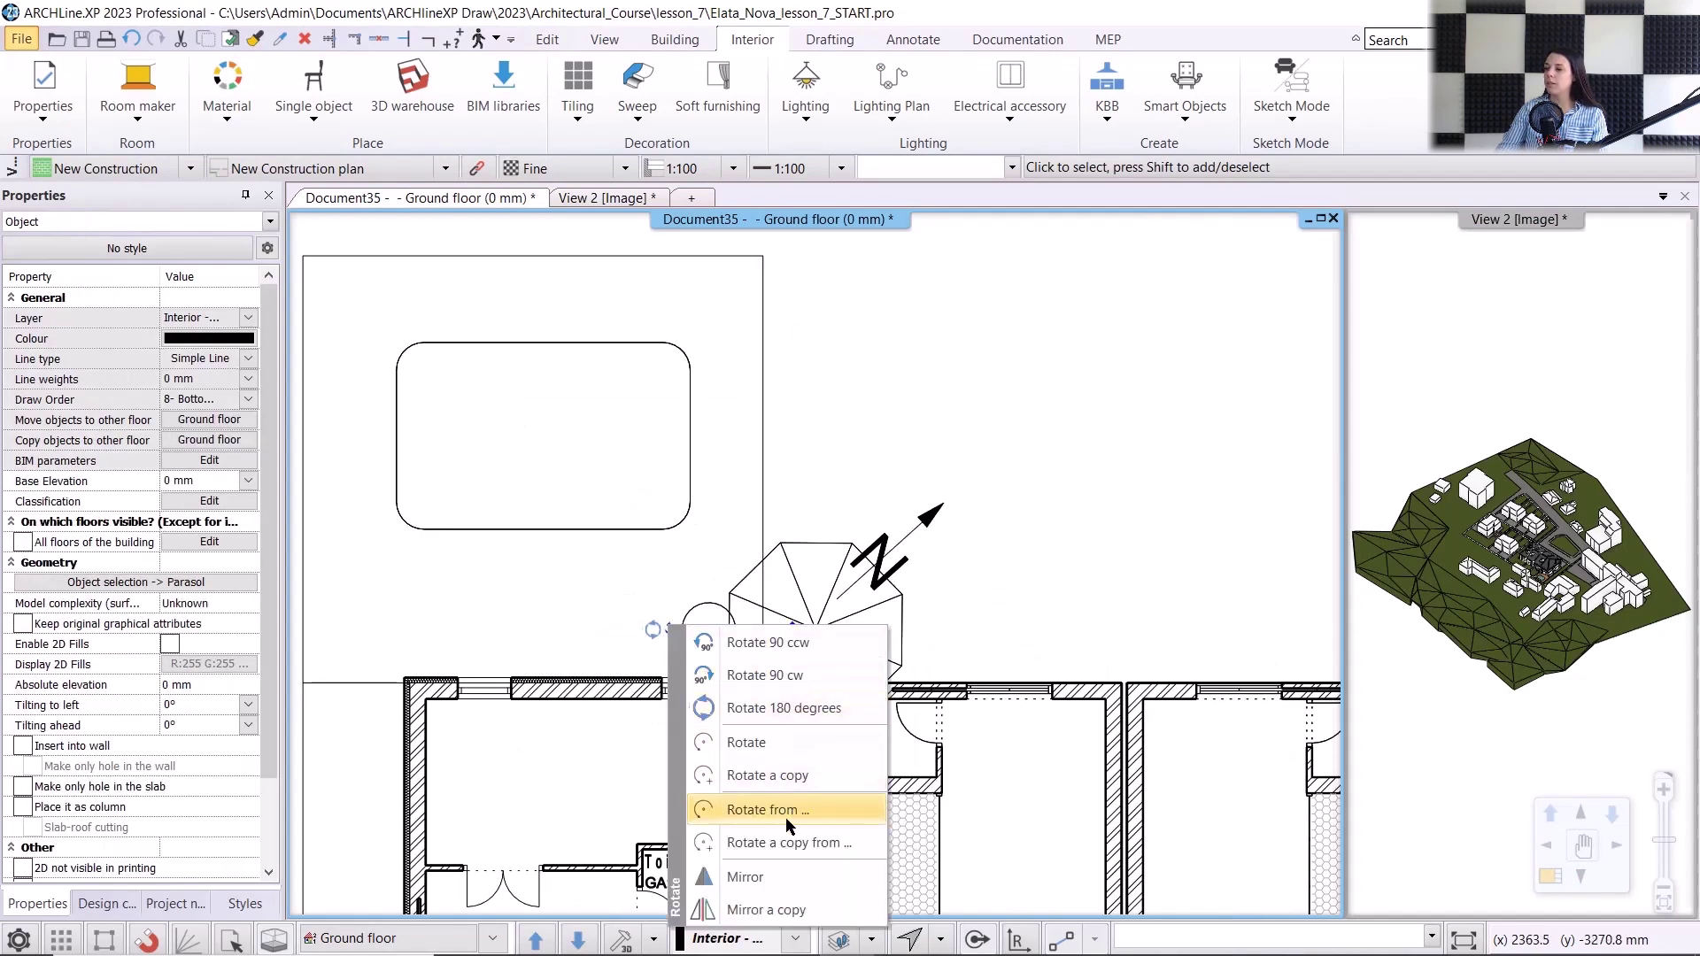
left_click(785, 816)
left_click(709, 630)
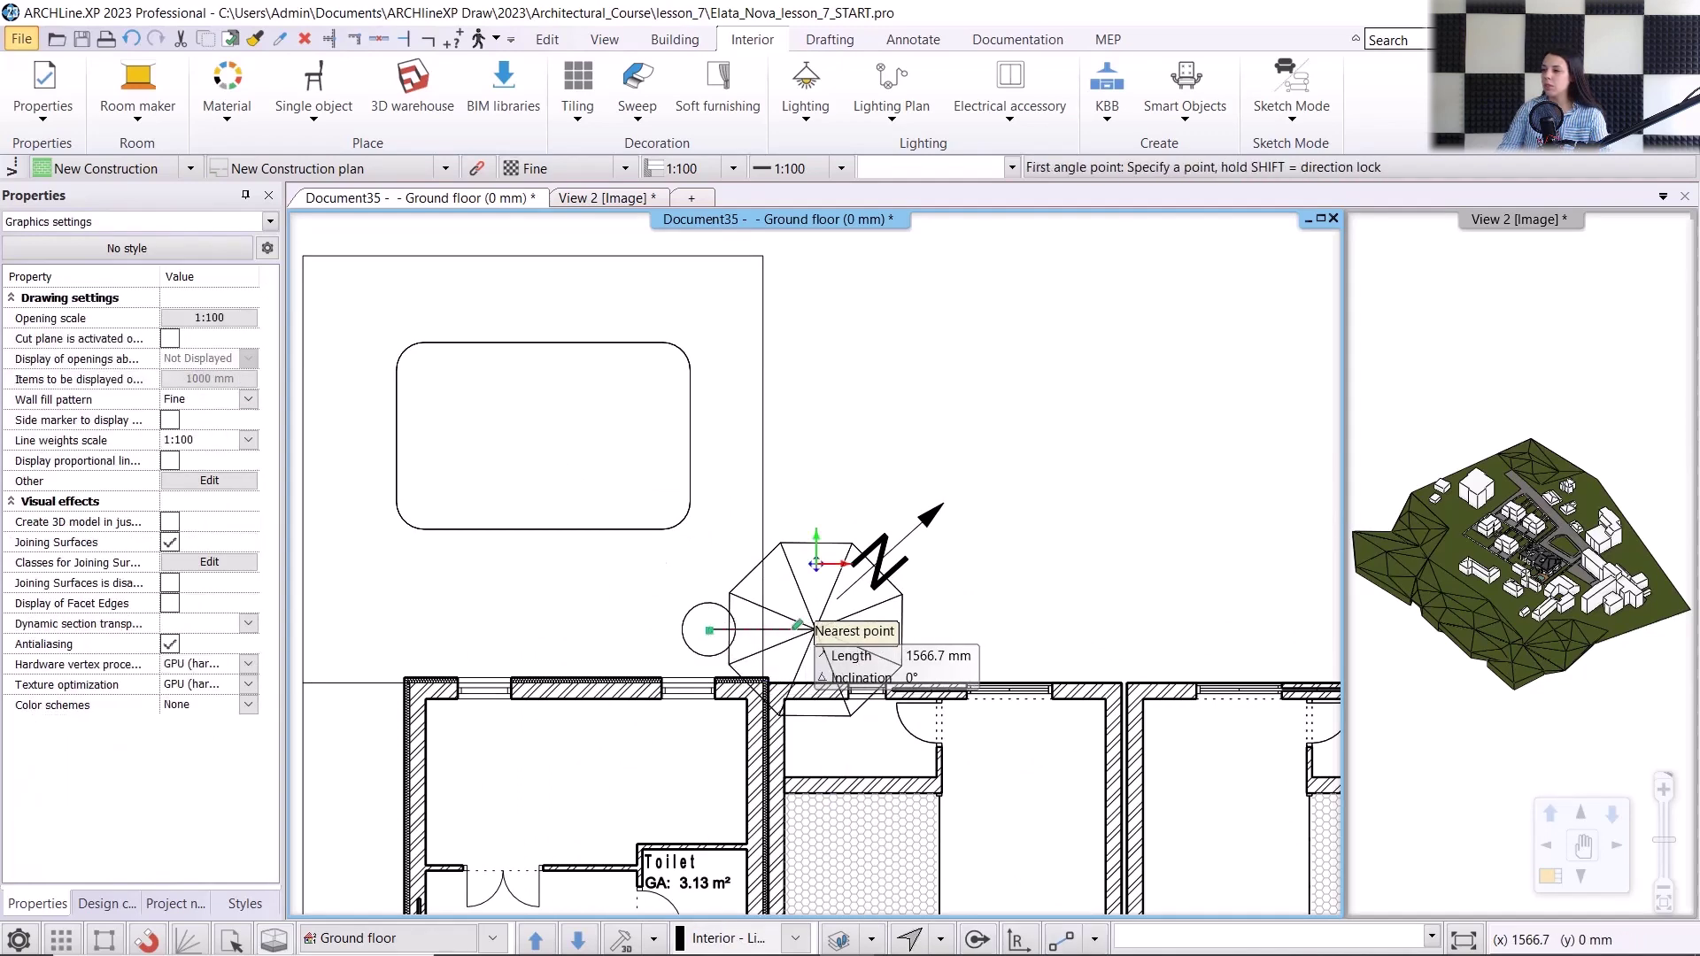
left_click(796, 628)
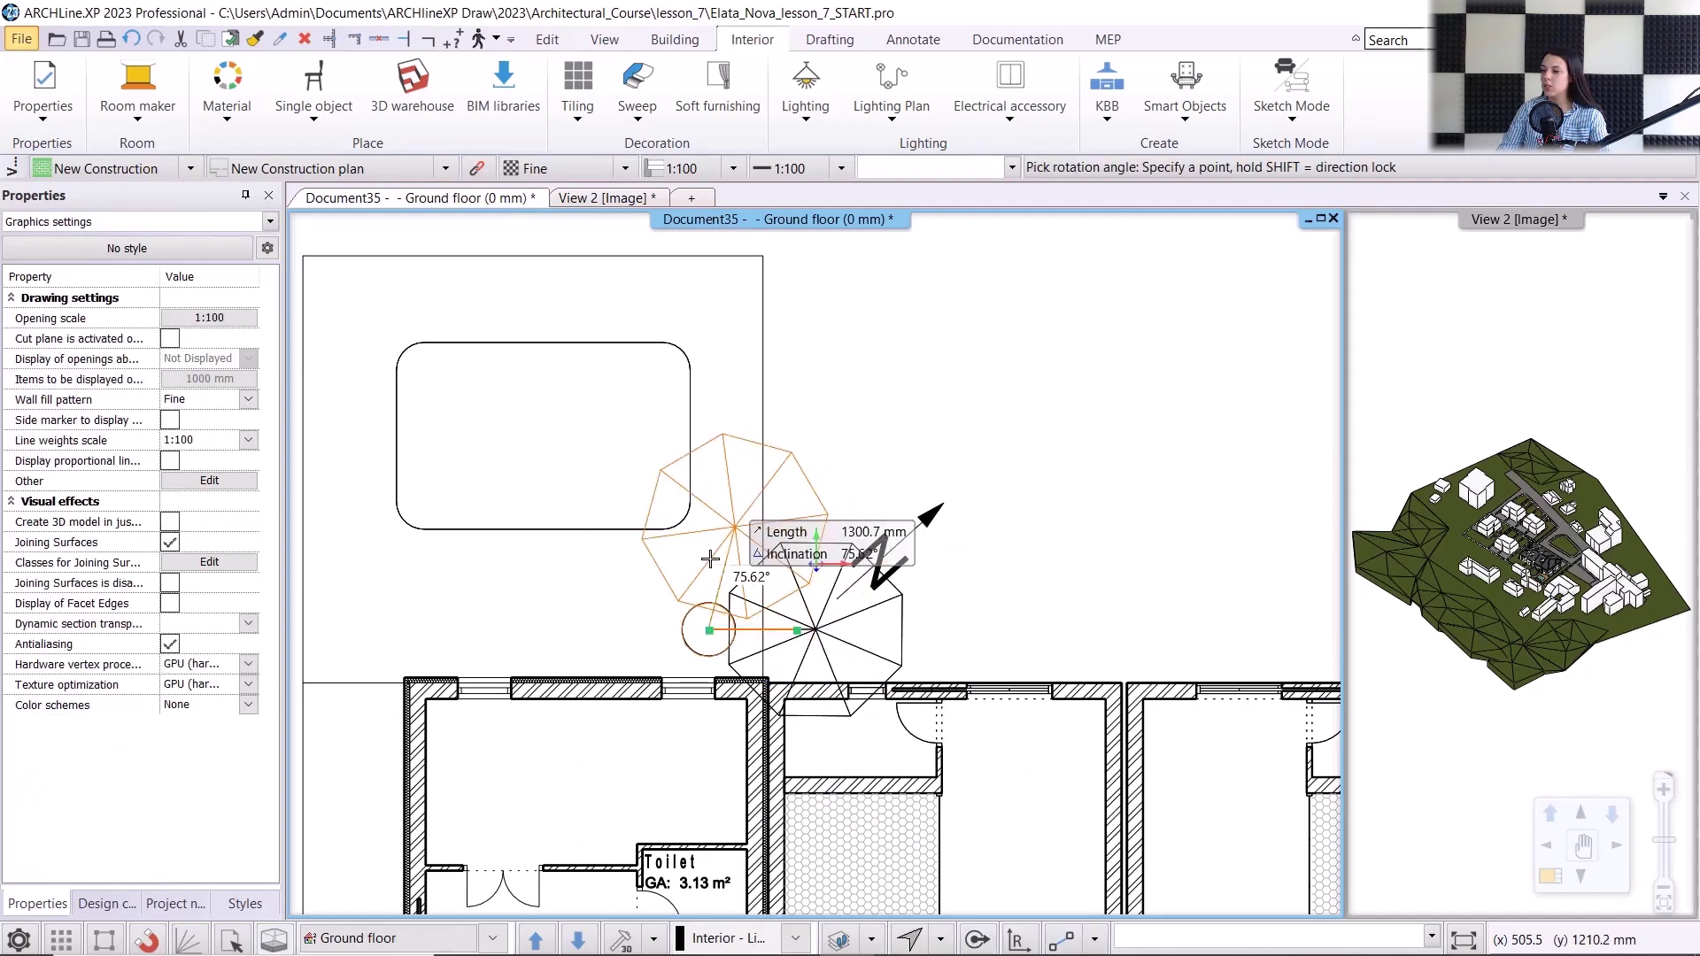
left_click(664, 536)
key("Escape")
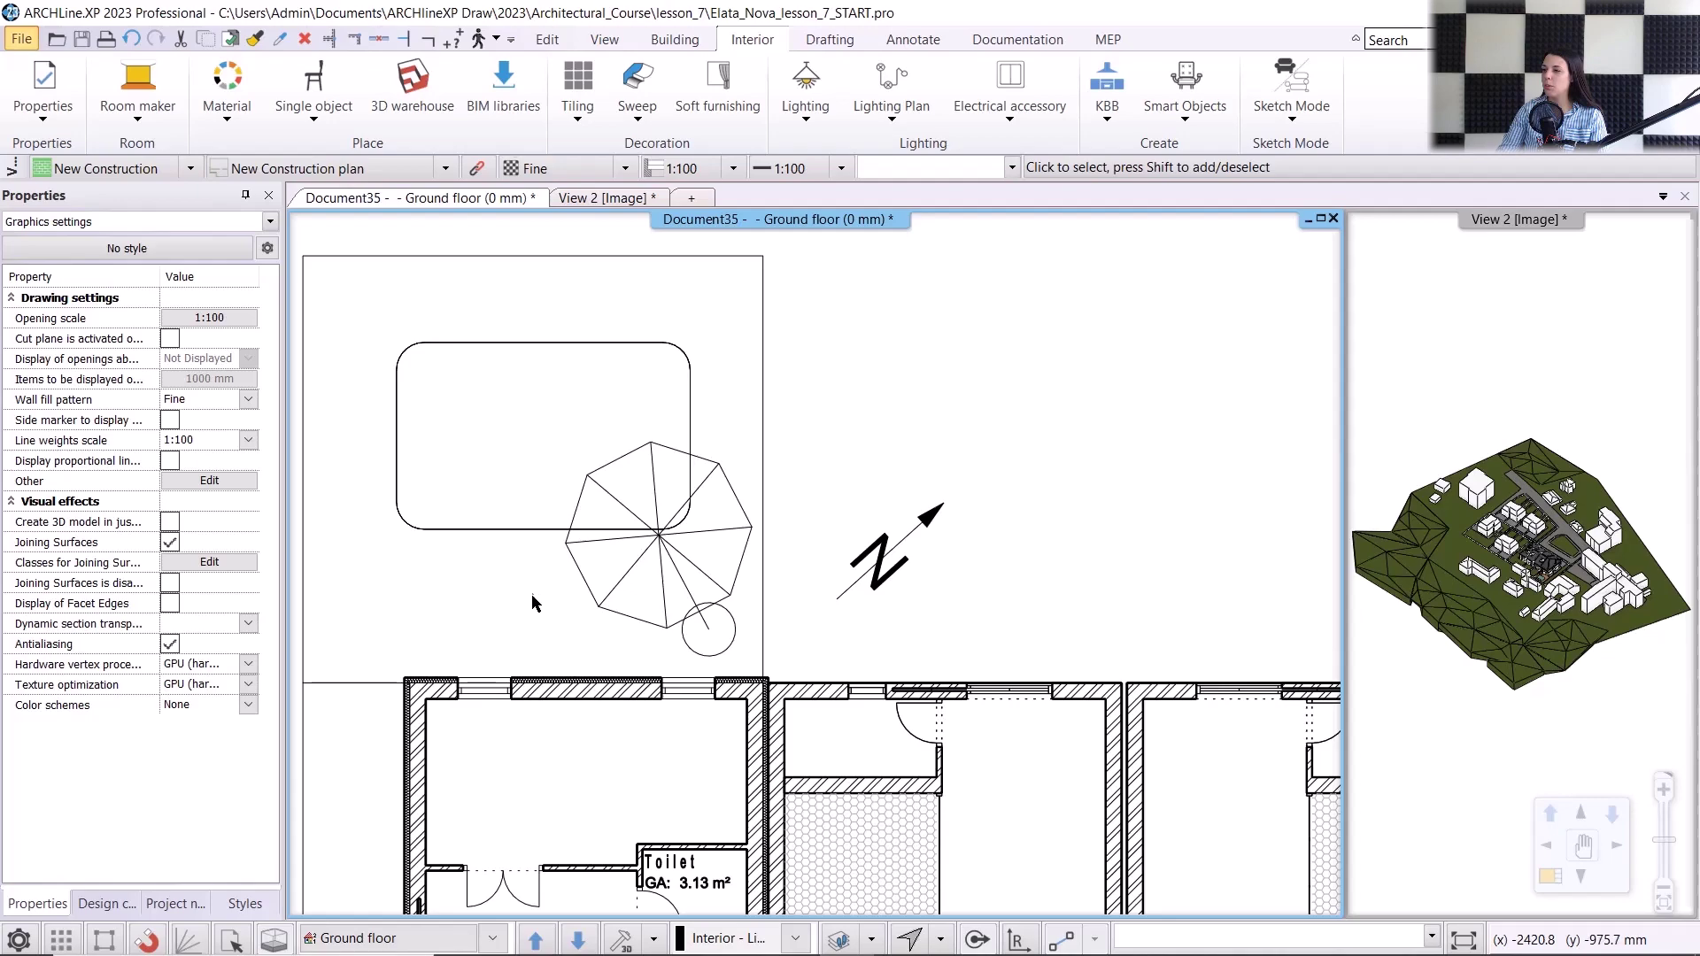
middle_click_drag(425, 597, 556, 570)
scroll(1463, 554, "up", 10)
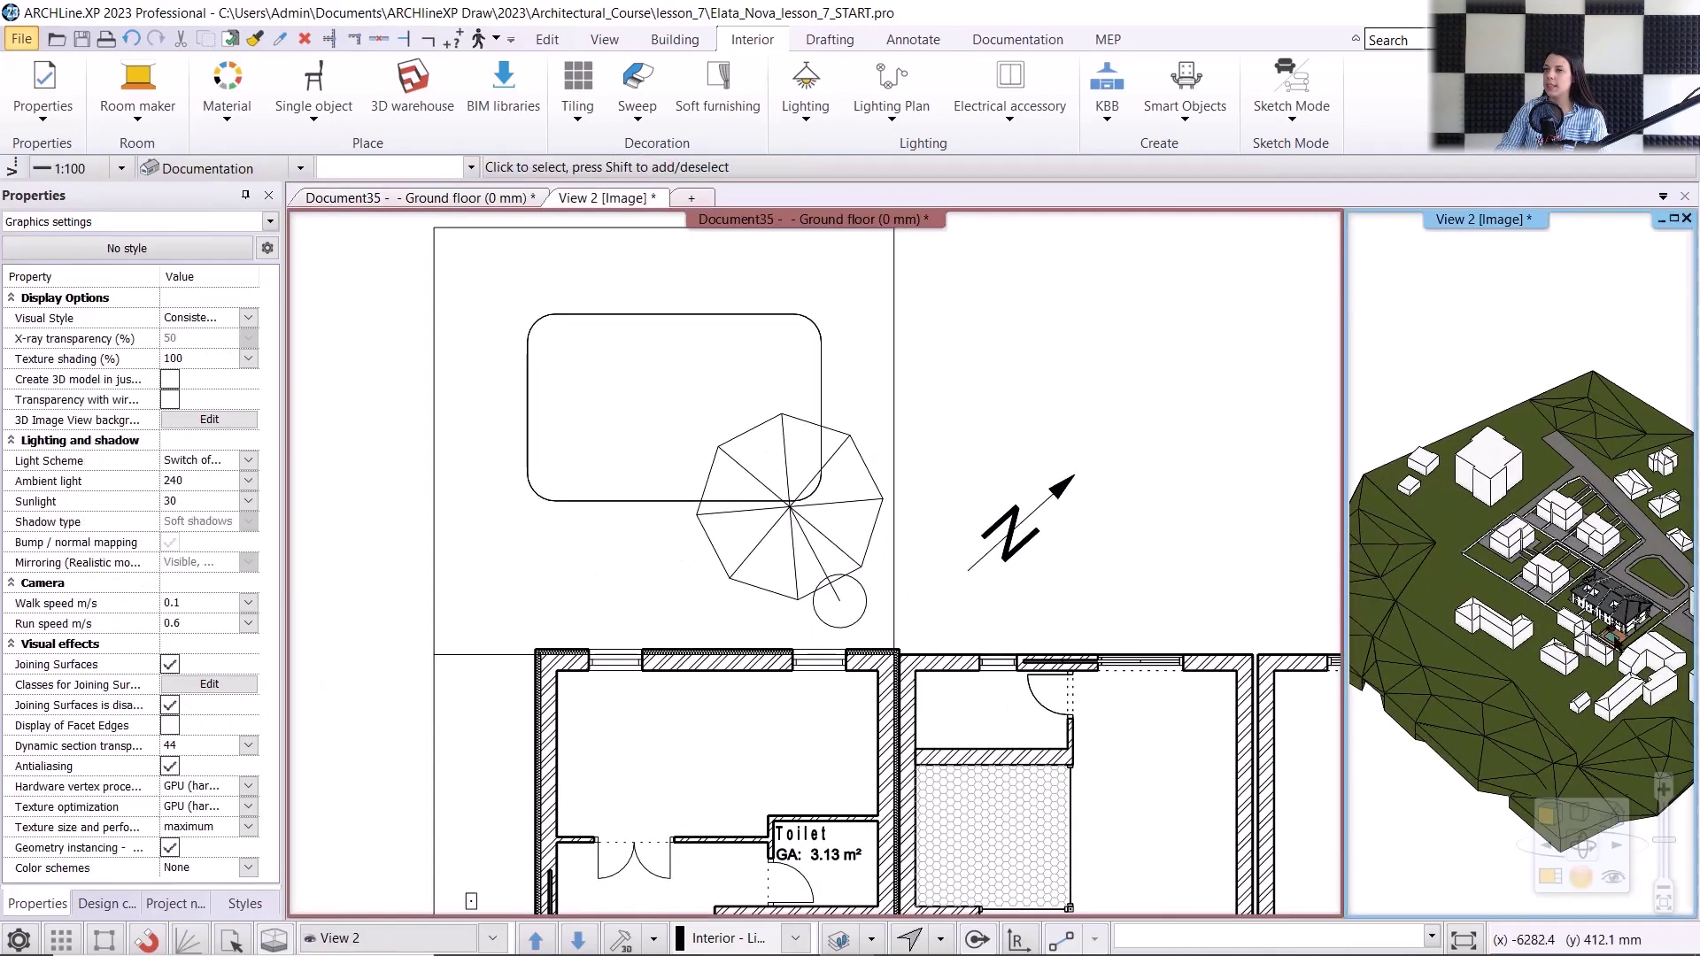
scroll(1496, 567, "up", 2)
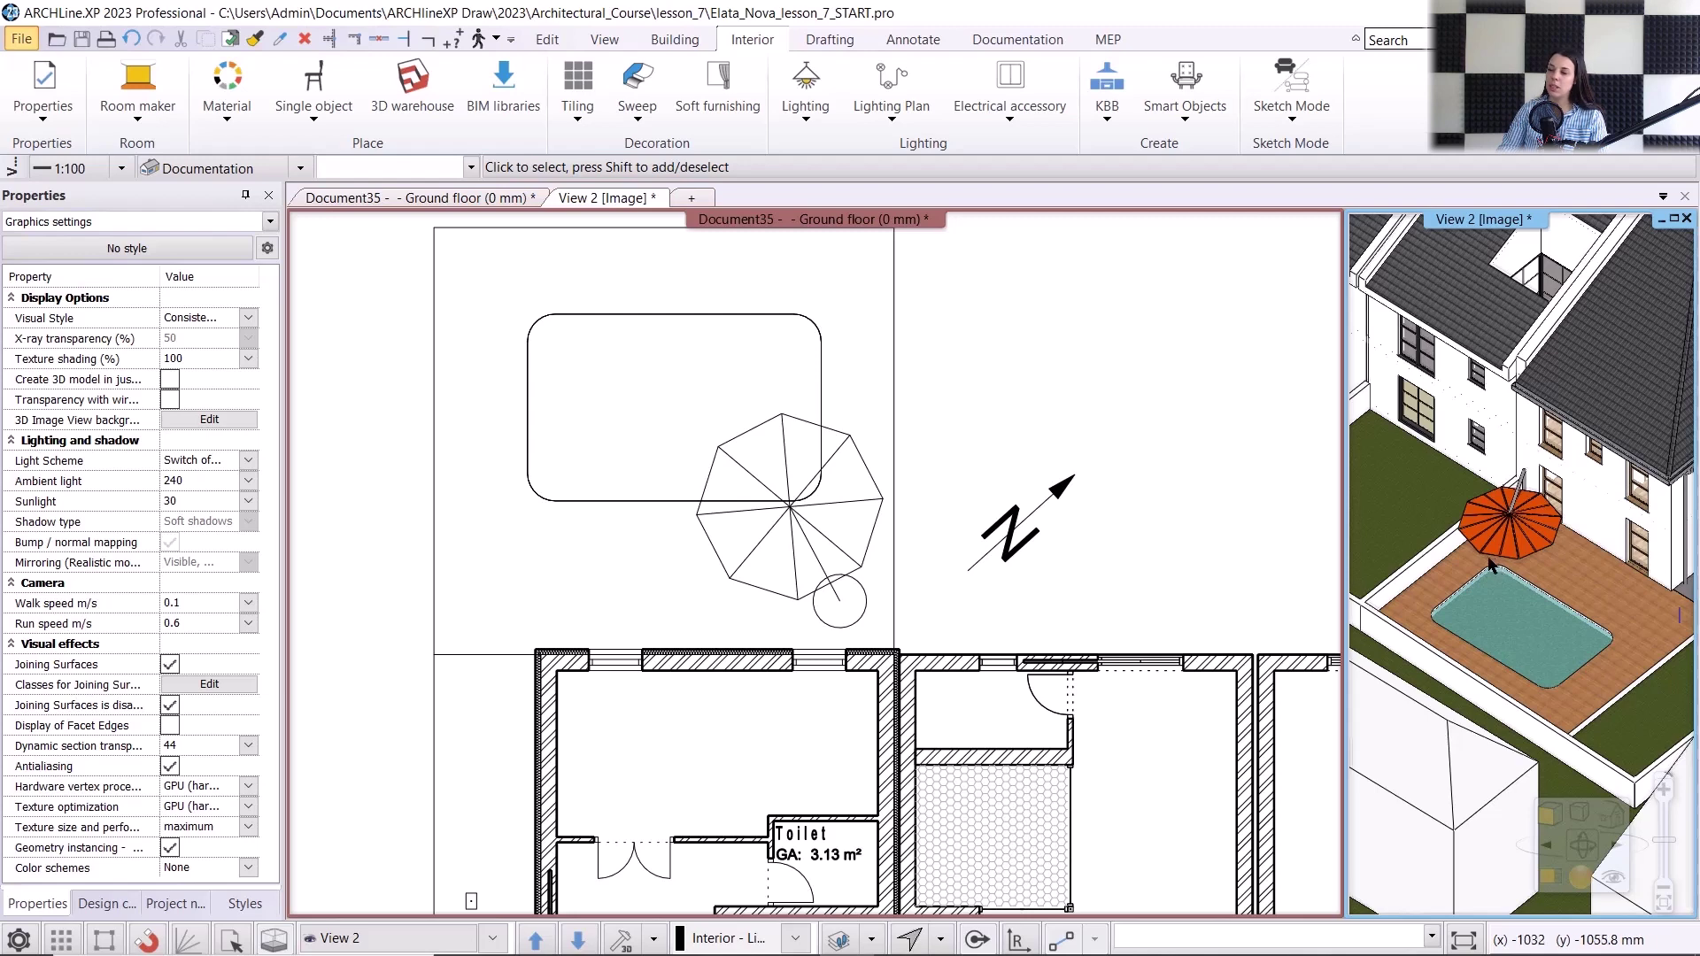
- Open 3D Warehouse in the external browser and search for LIEGESTUHL
left_click(412, 88)
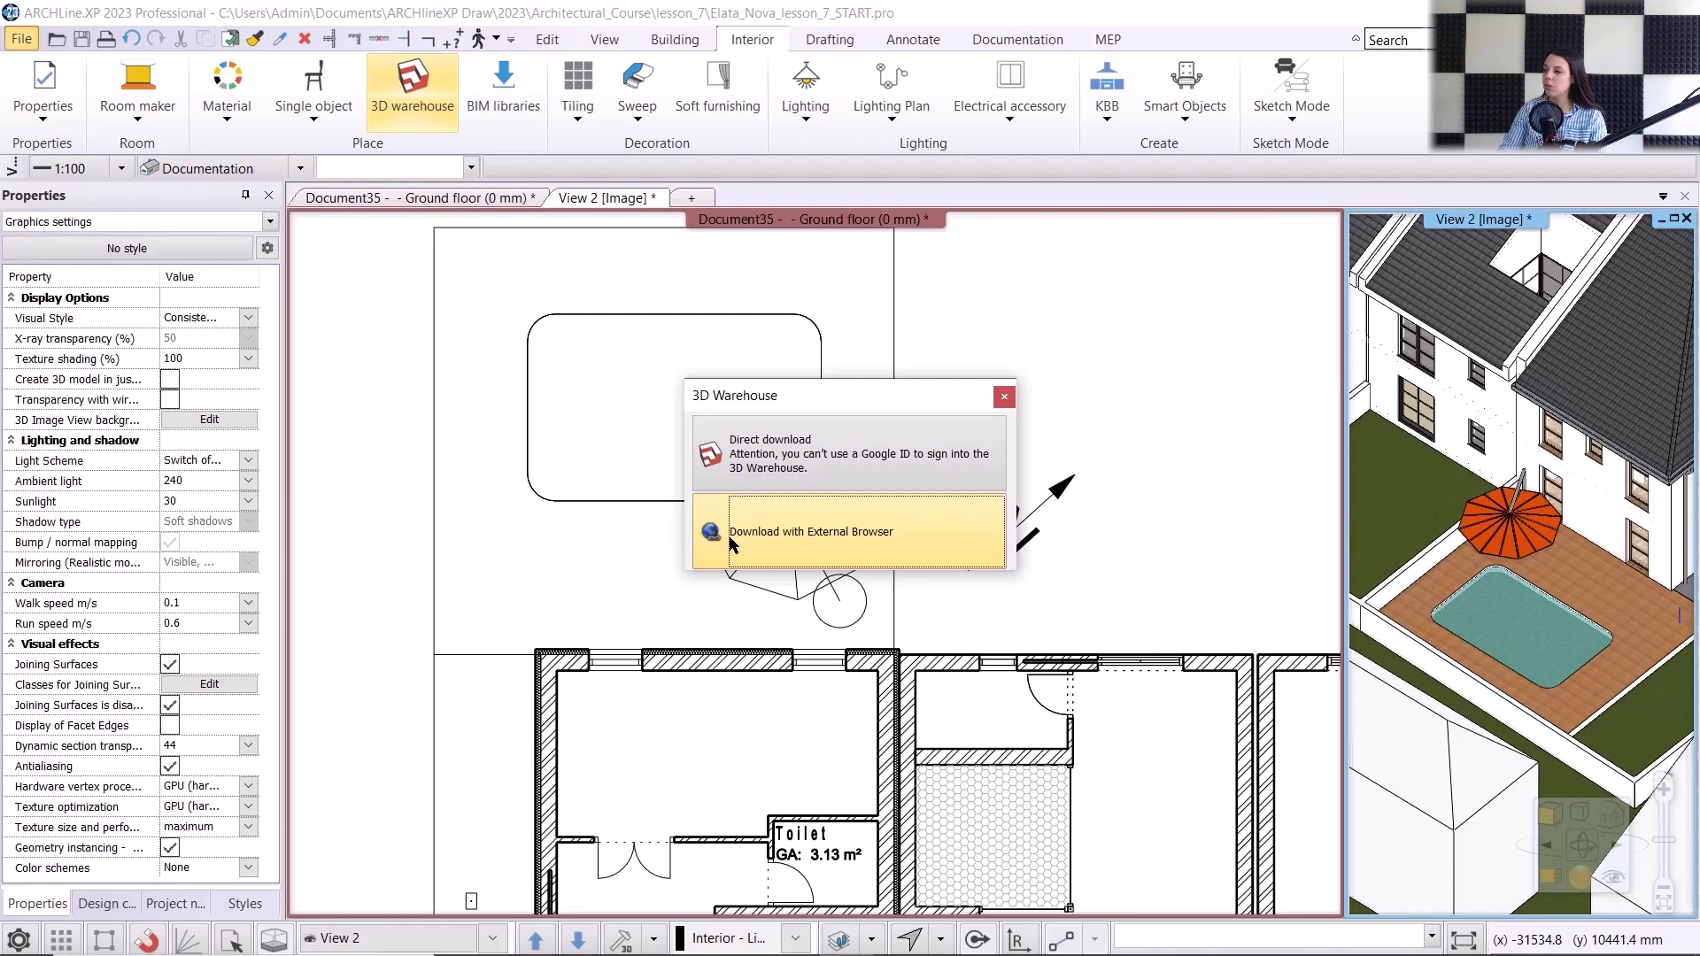
left_click(728, 535)
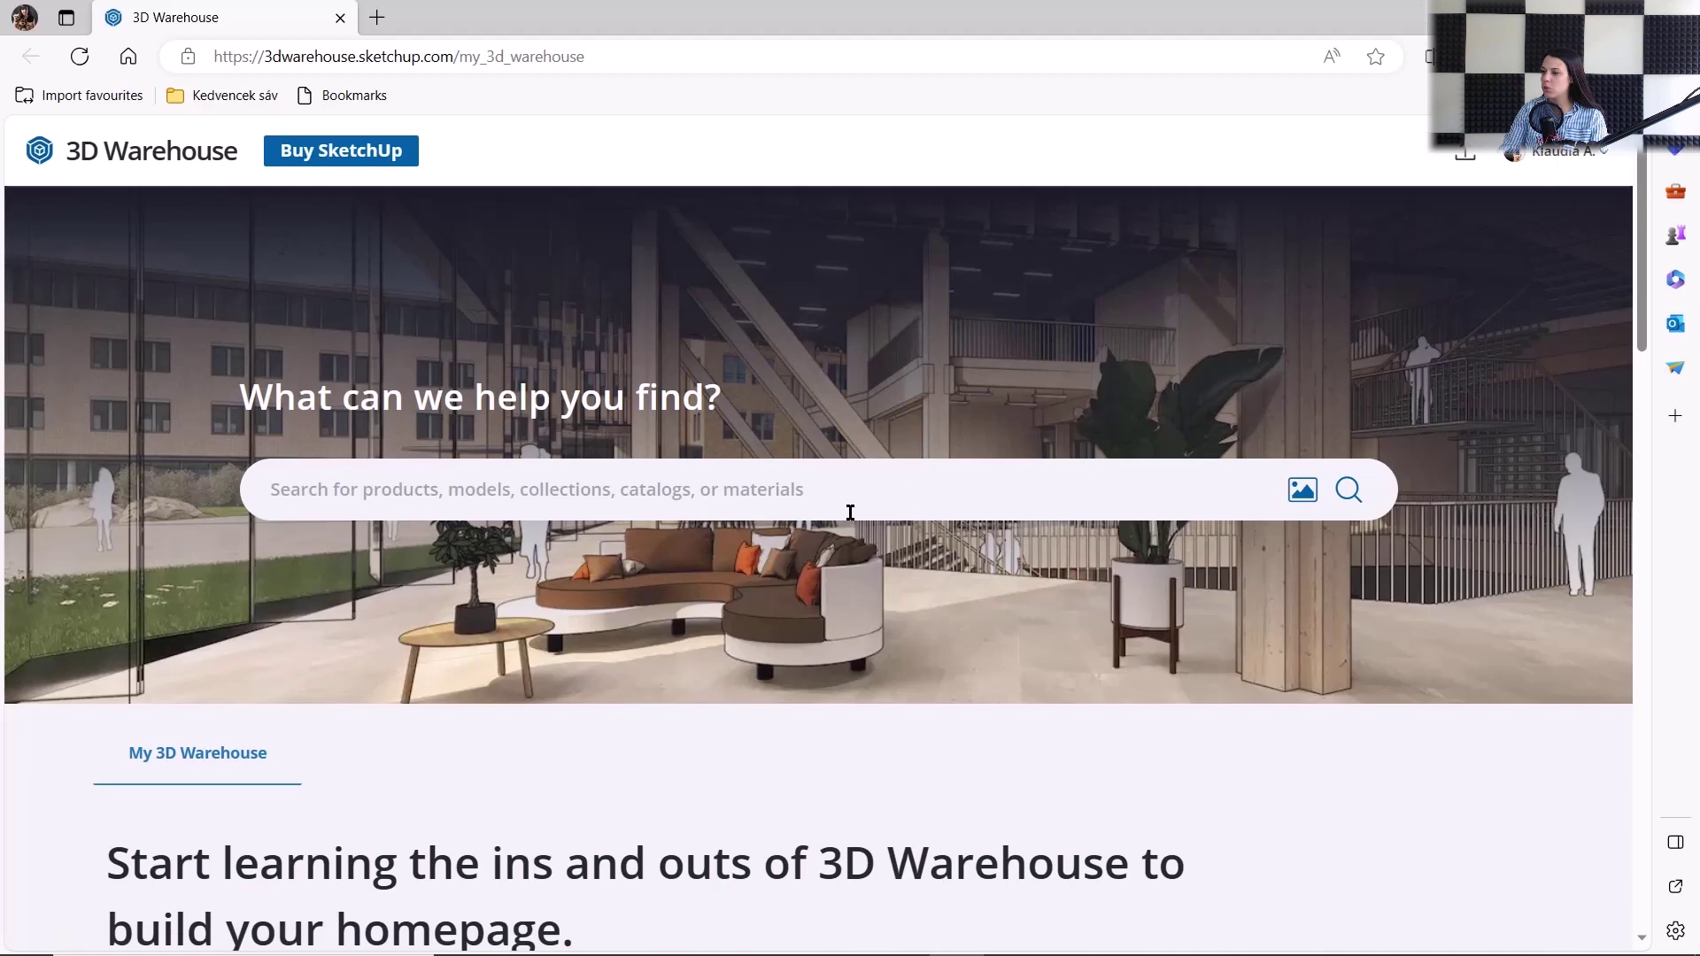
left_click(850, 511)
type("LIEG")
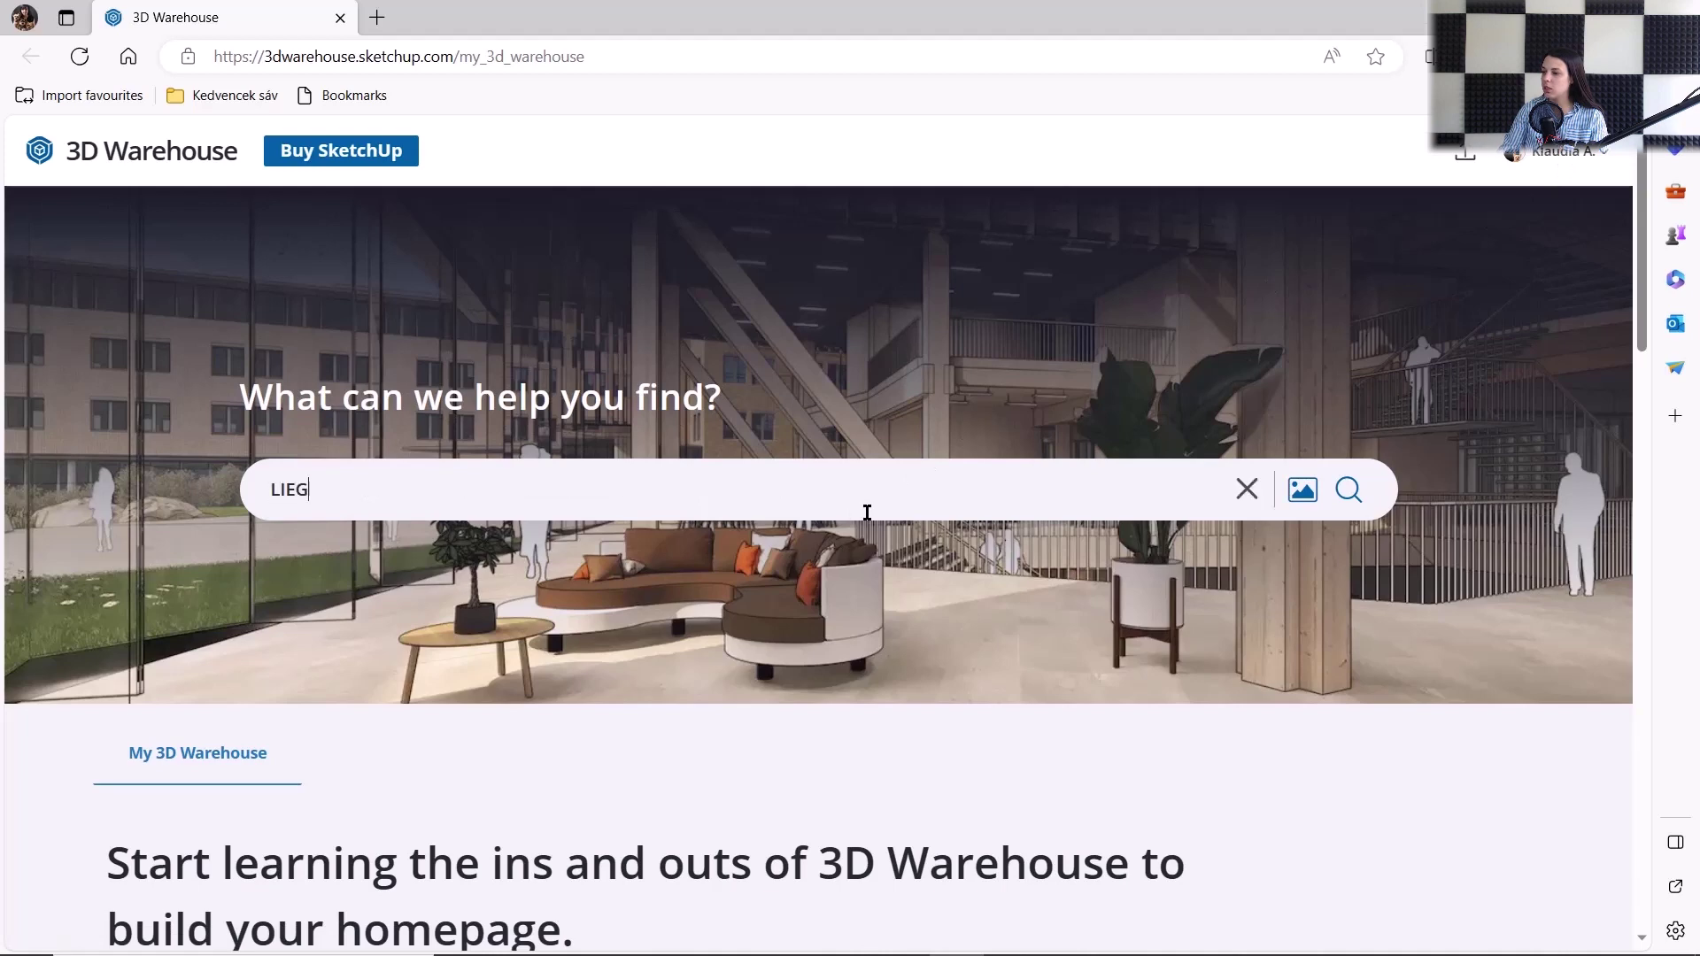
type("ESTUHL")
key("Return")
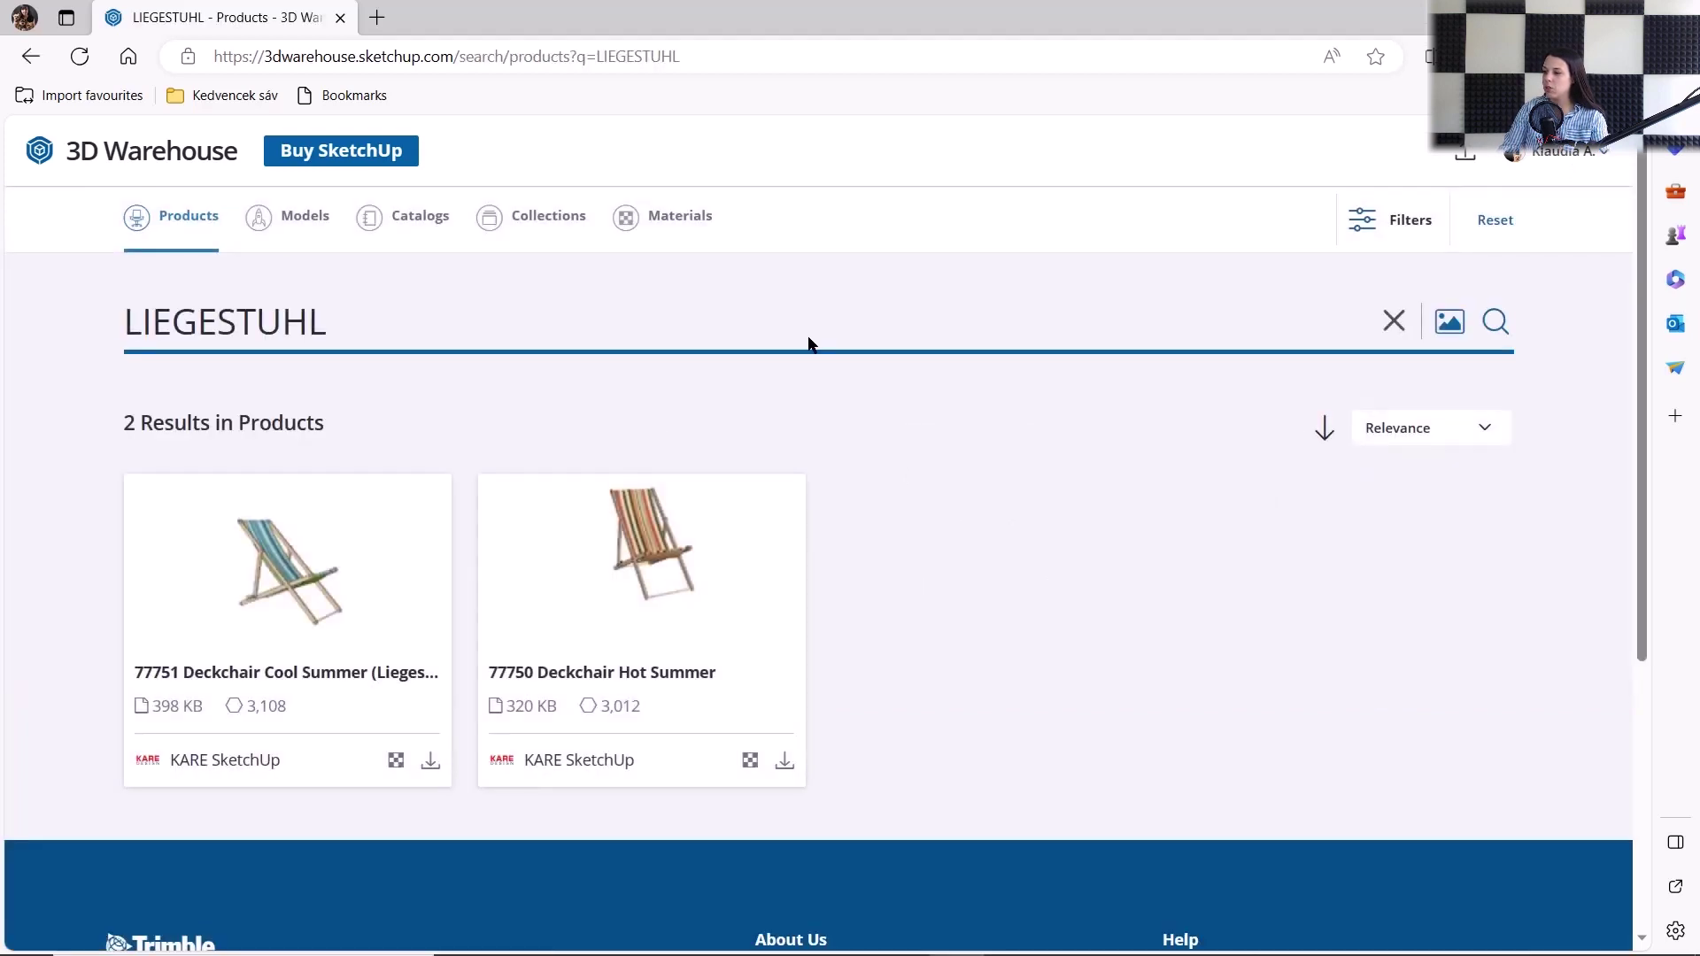
- Download the curved wooden "deck chair - loung chair - Liegestuhl" from the model results as a SketchUp 2023 file
left_click(302, 232)
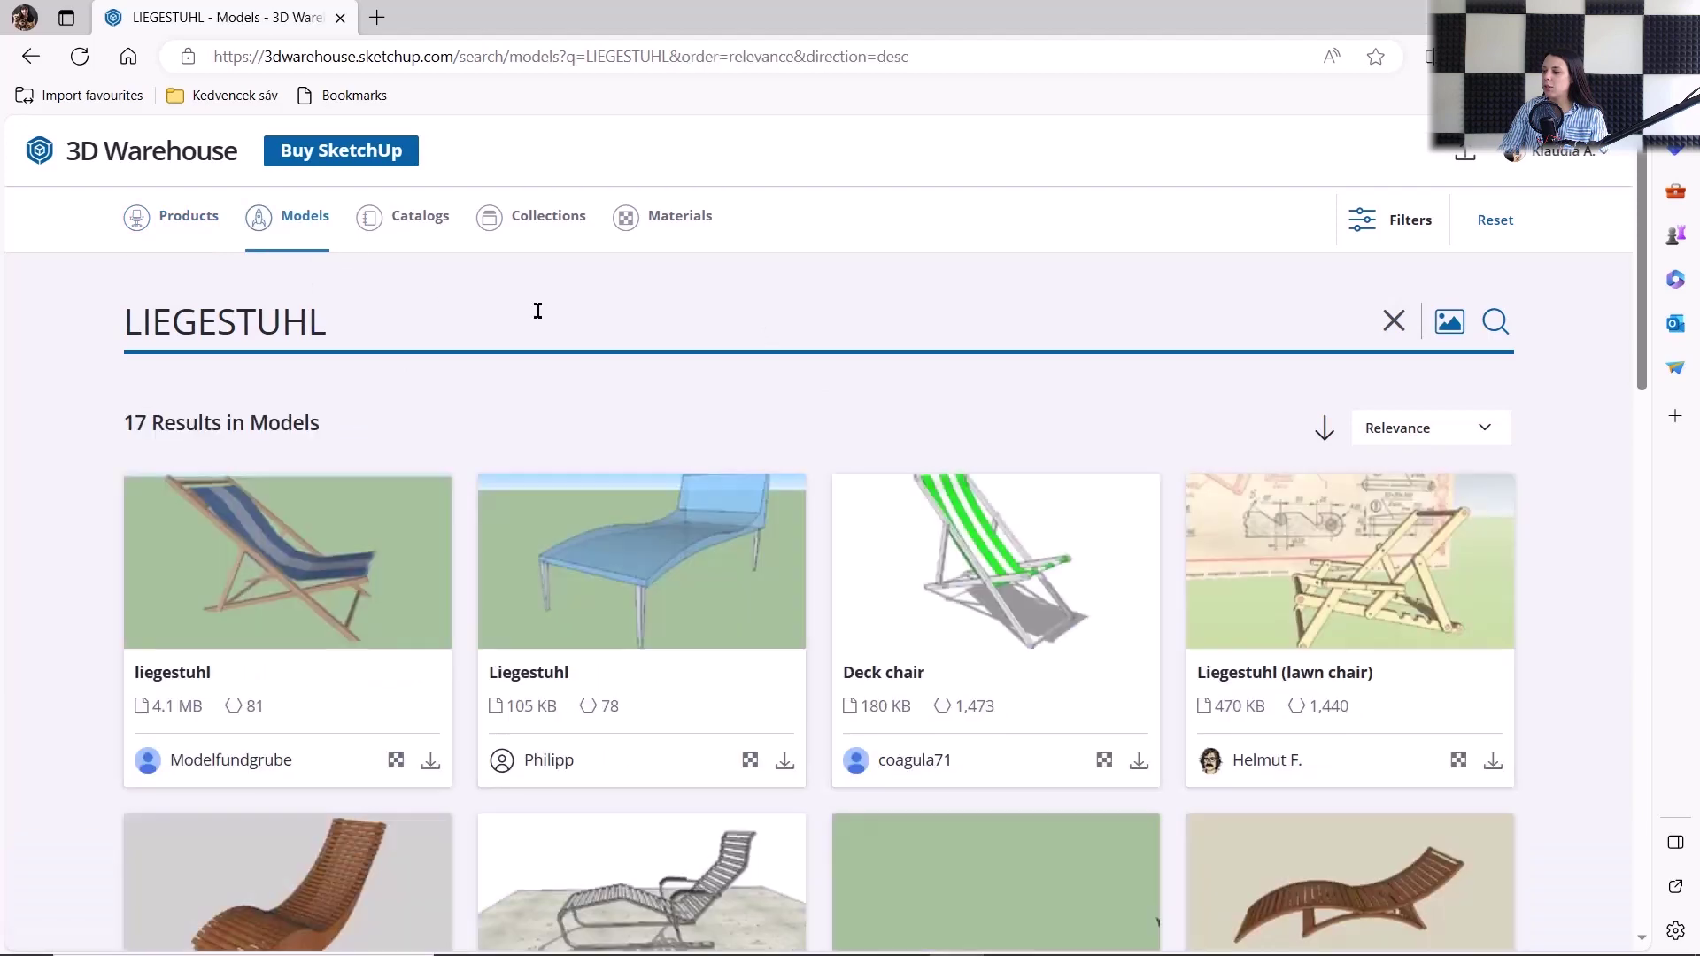
left_click_drag(1642, 296, 1645, 412)
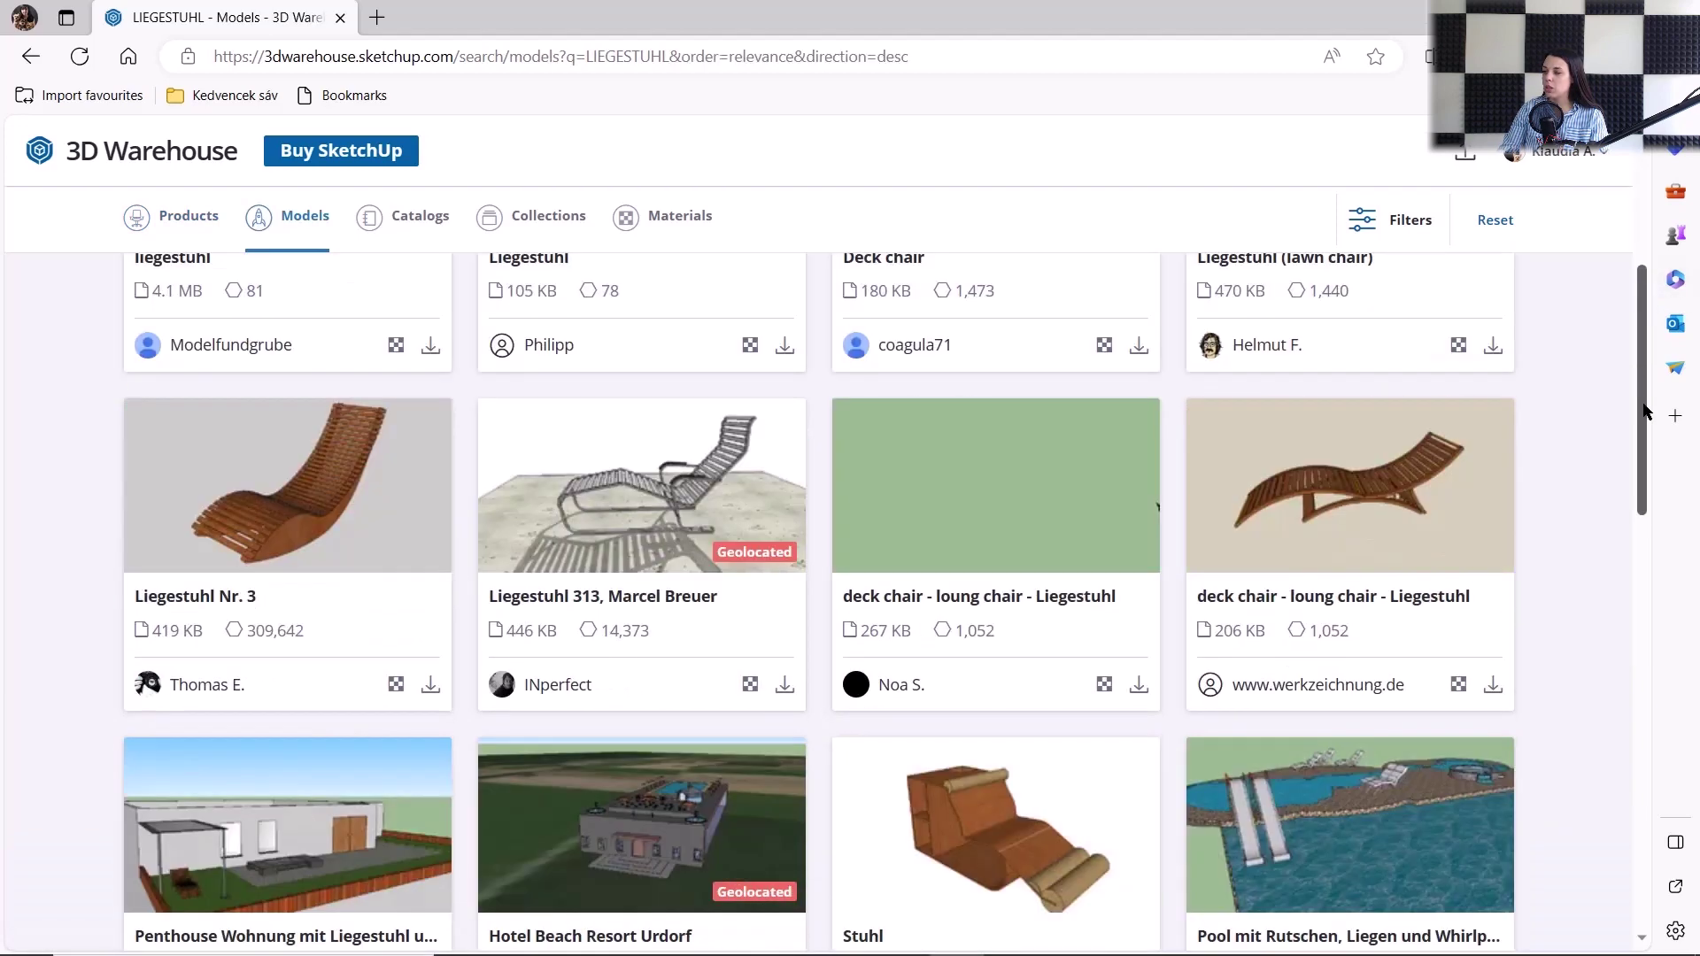
left_click(1493, 684)
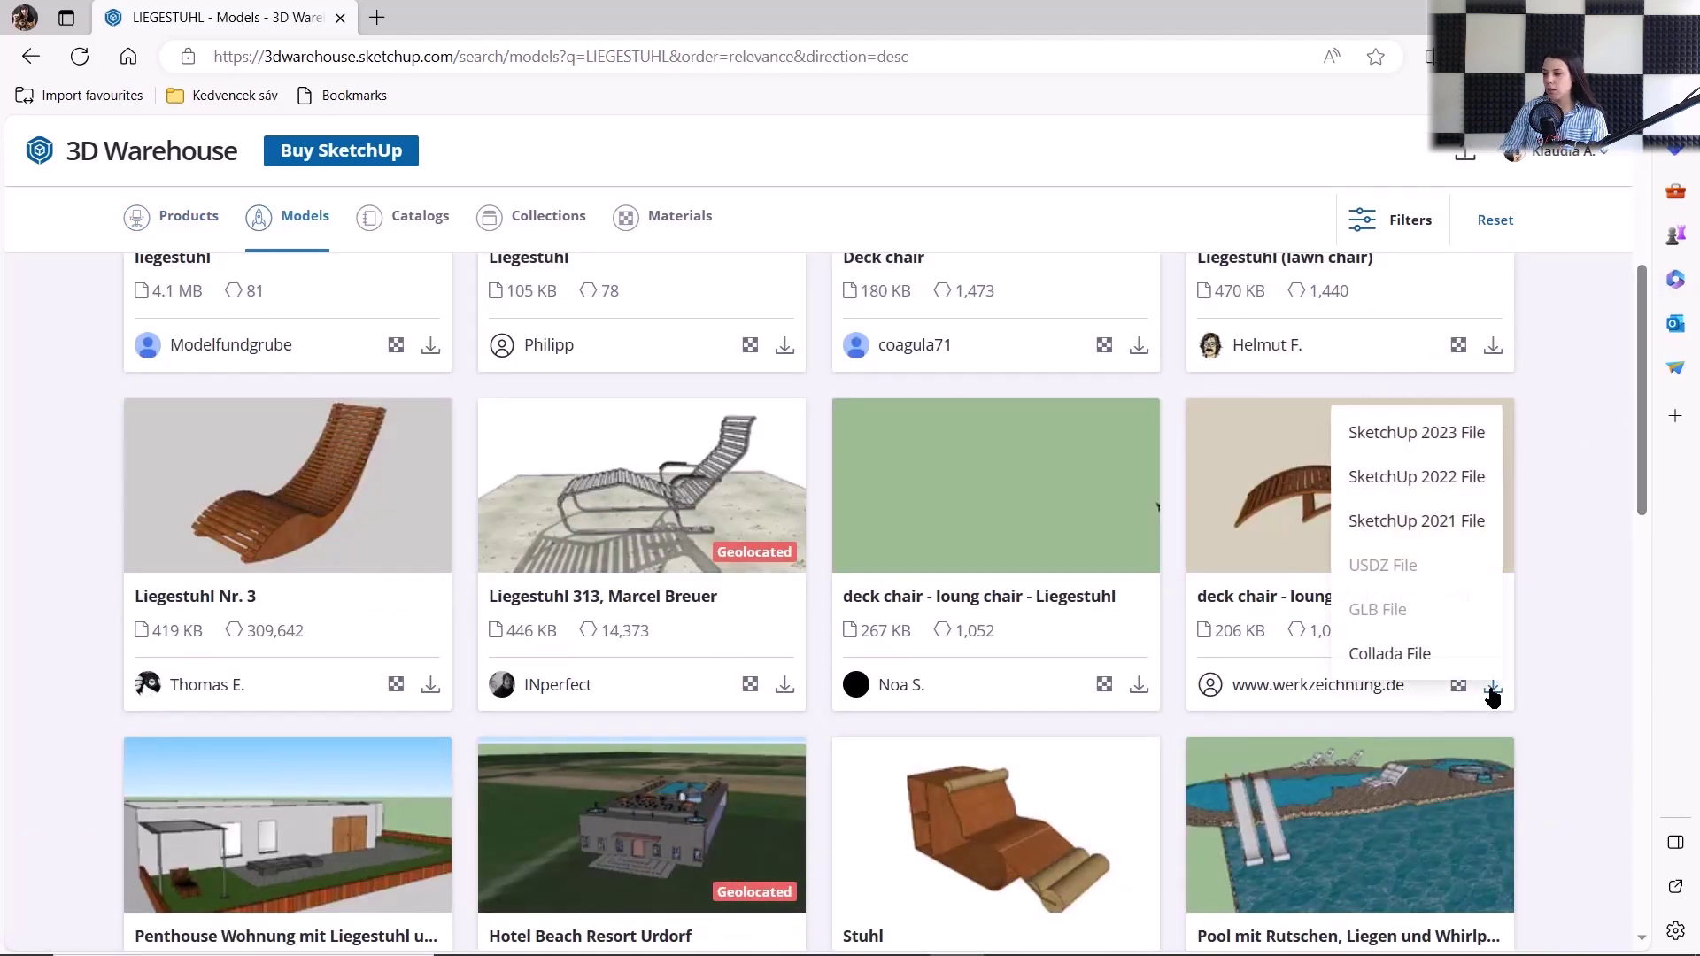
left_click(1457, 432)
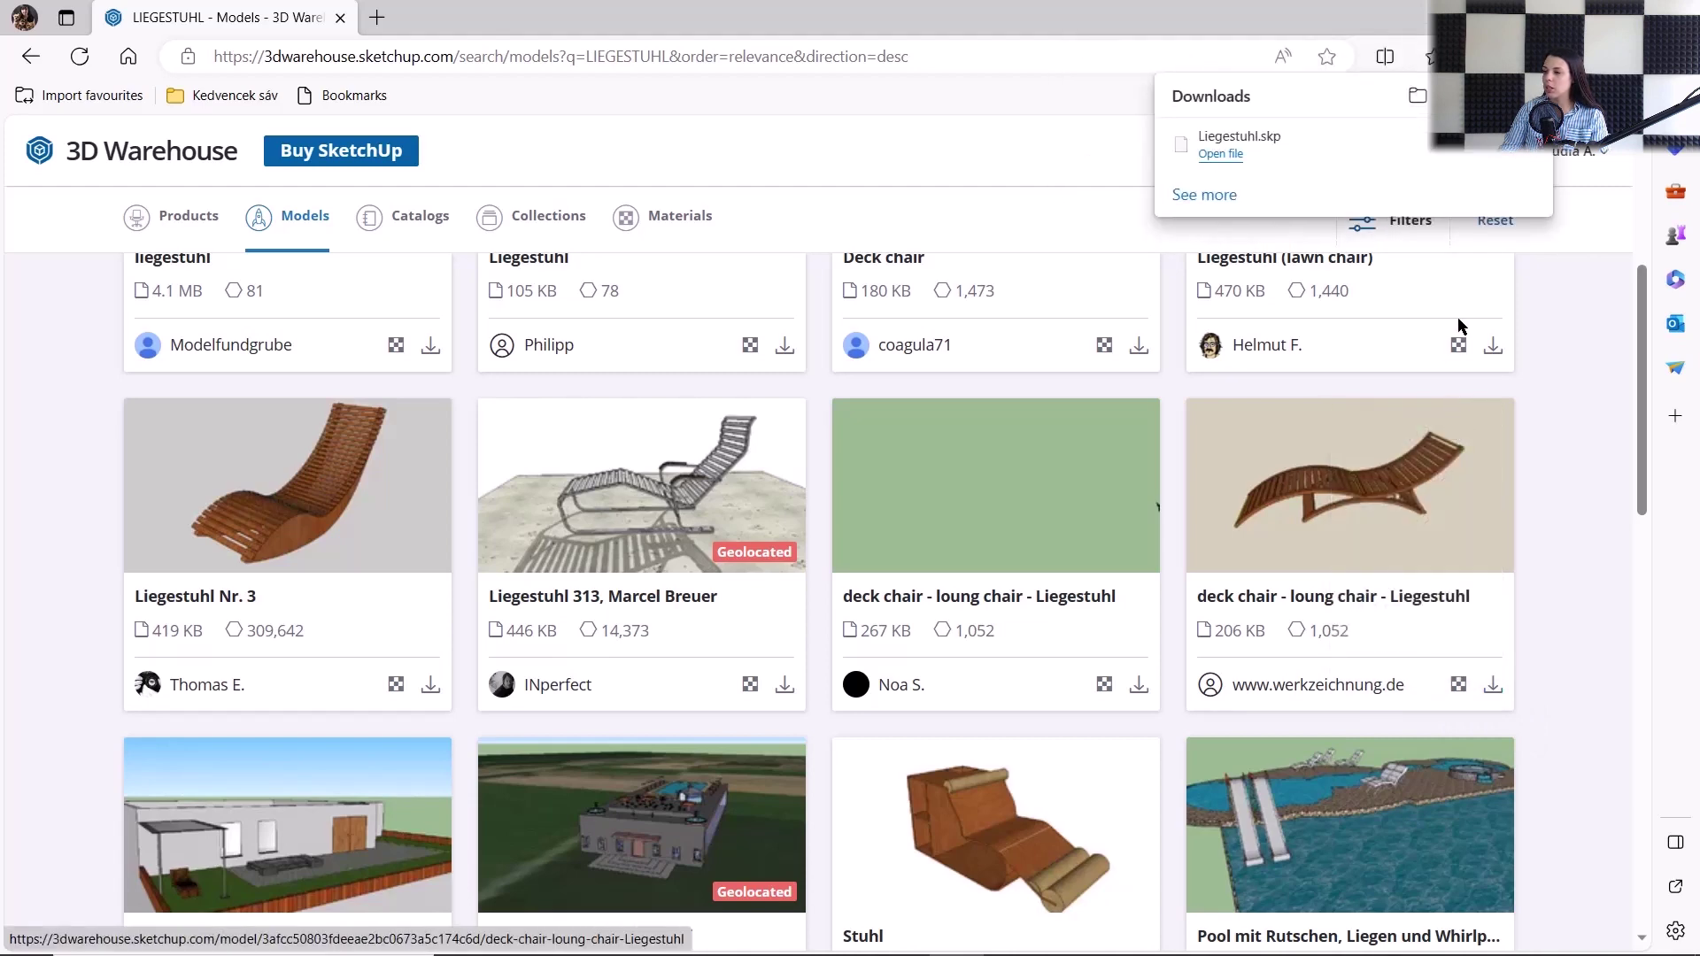
- Import the downloaded Liegestuhl.skp from the Downloads folder into the project for placement
left_click(1441, 156)
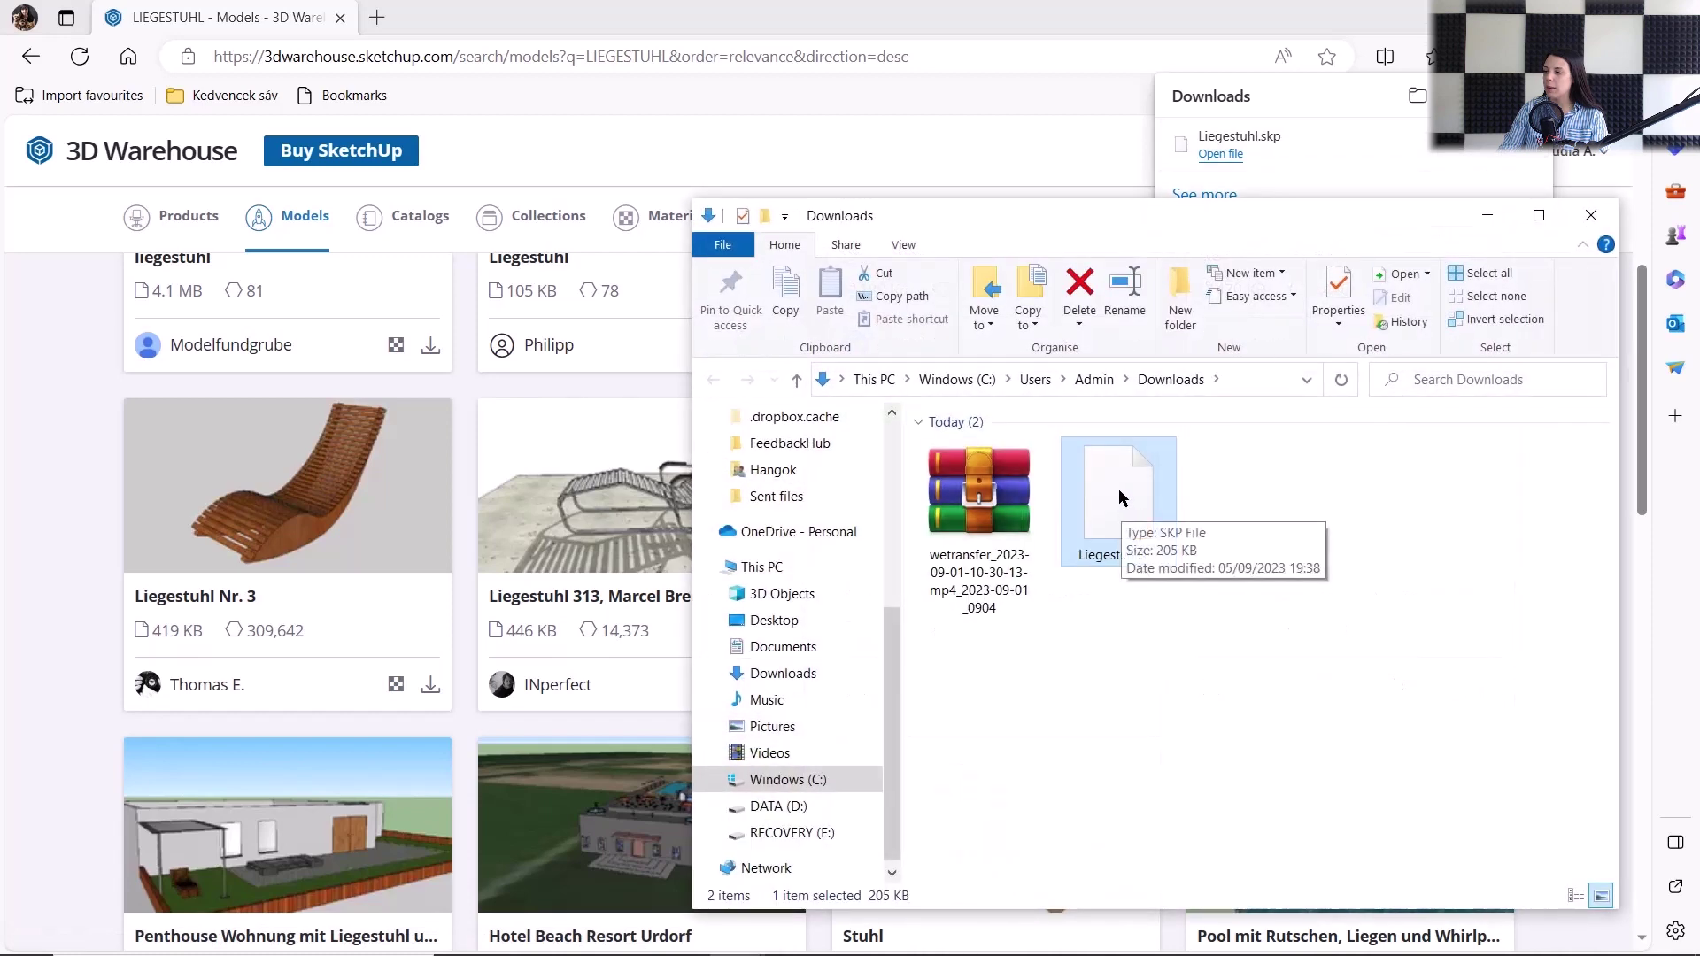
mouse_move(1116, 490)
left_mouse_down()
mouse_move(964, 662)
mouse_move(960, 696)
mouse_move(575, 907)
mouse_move(846, 931)
mouse_move(808, 739)
mouse_move(682, 549)
left_mouse_up()
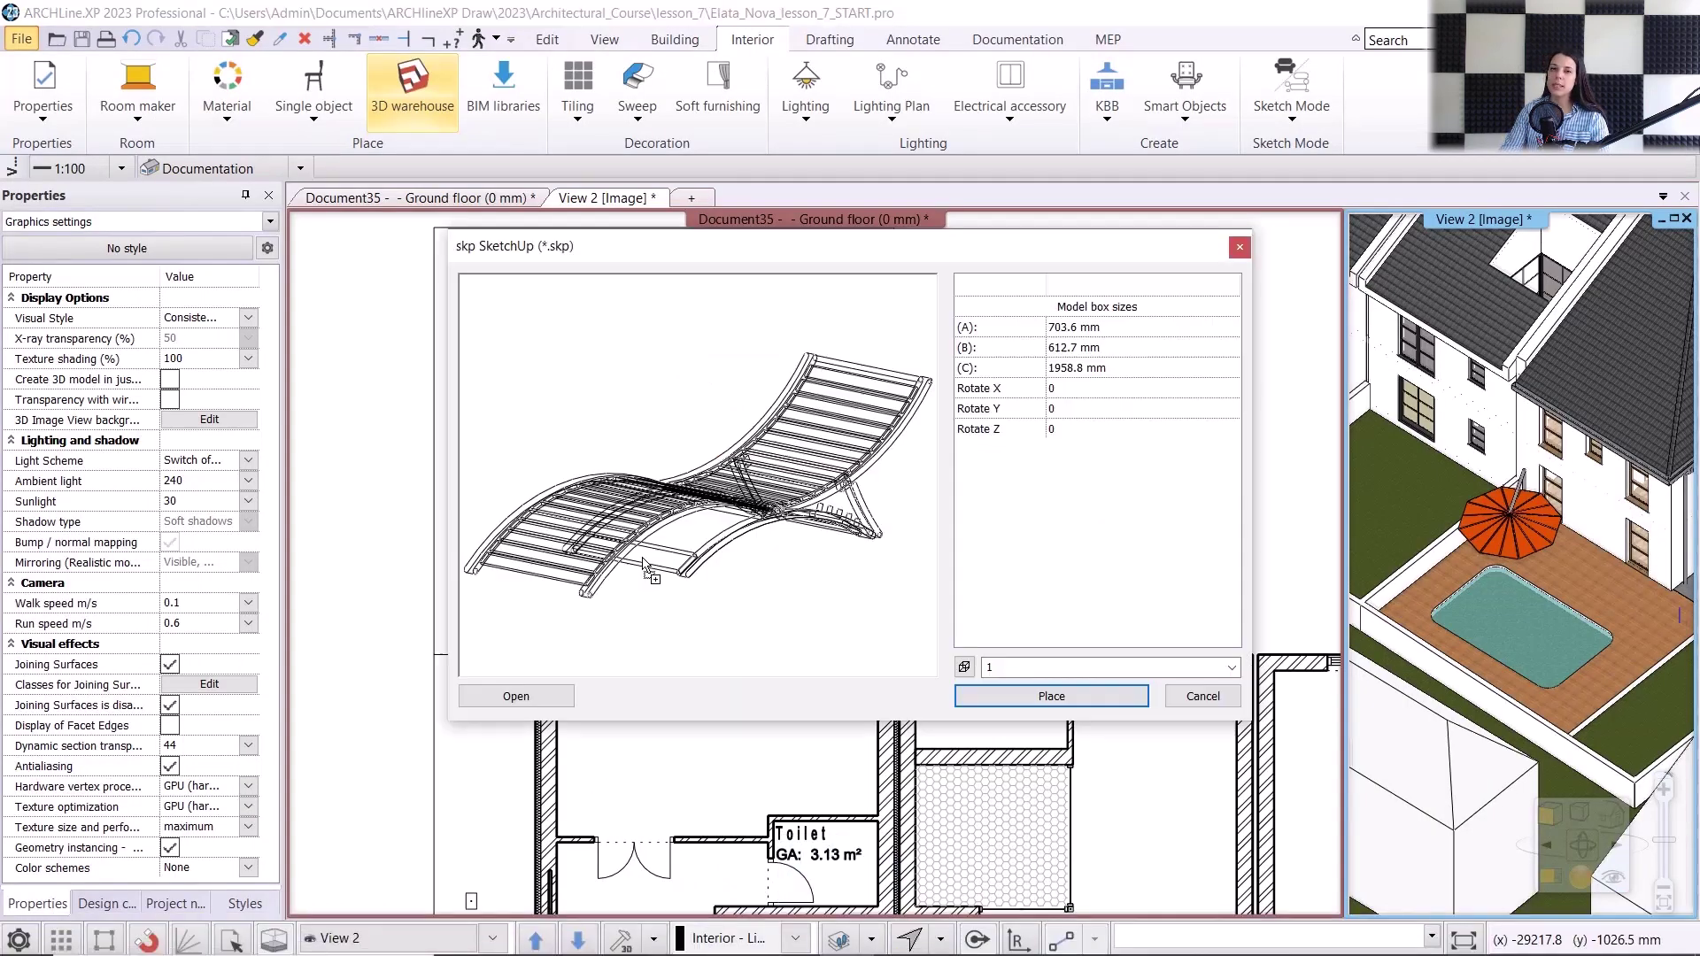
left_click(1027, 697)
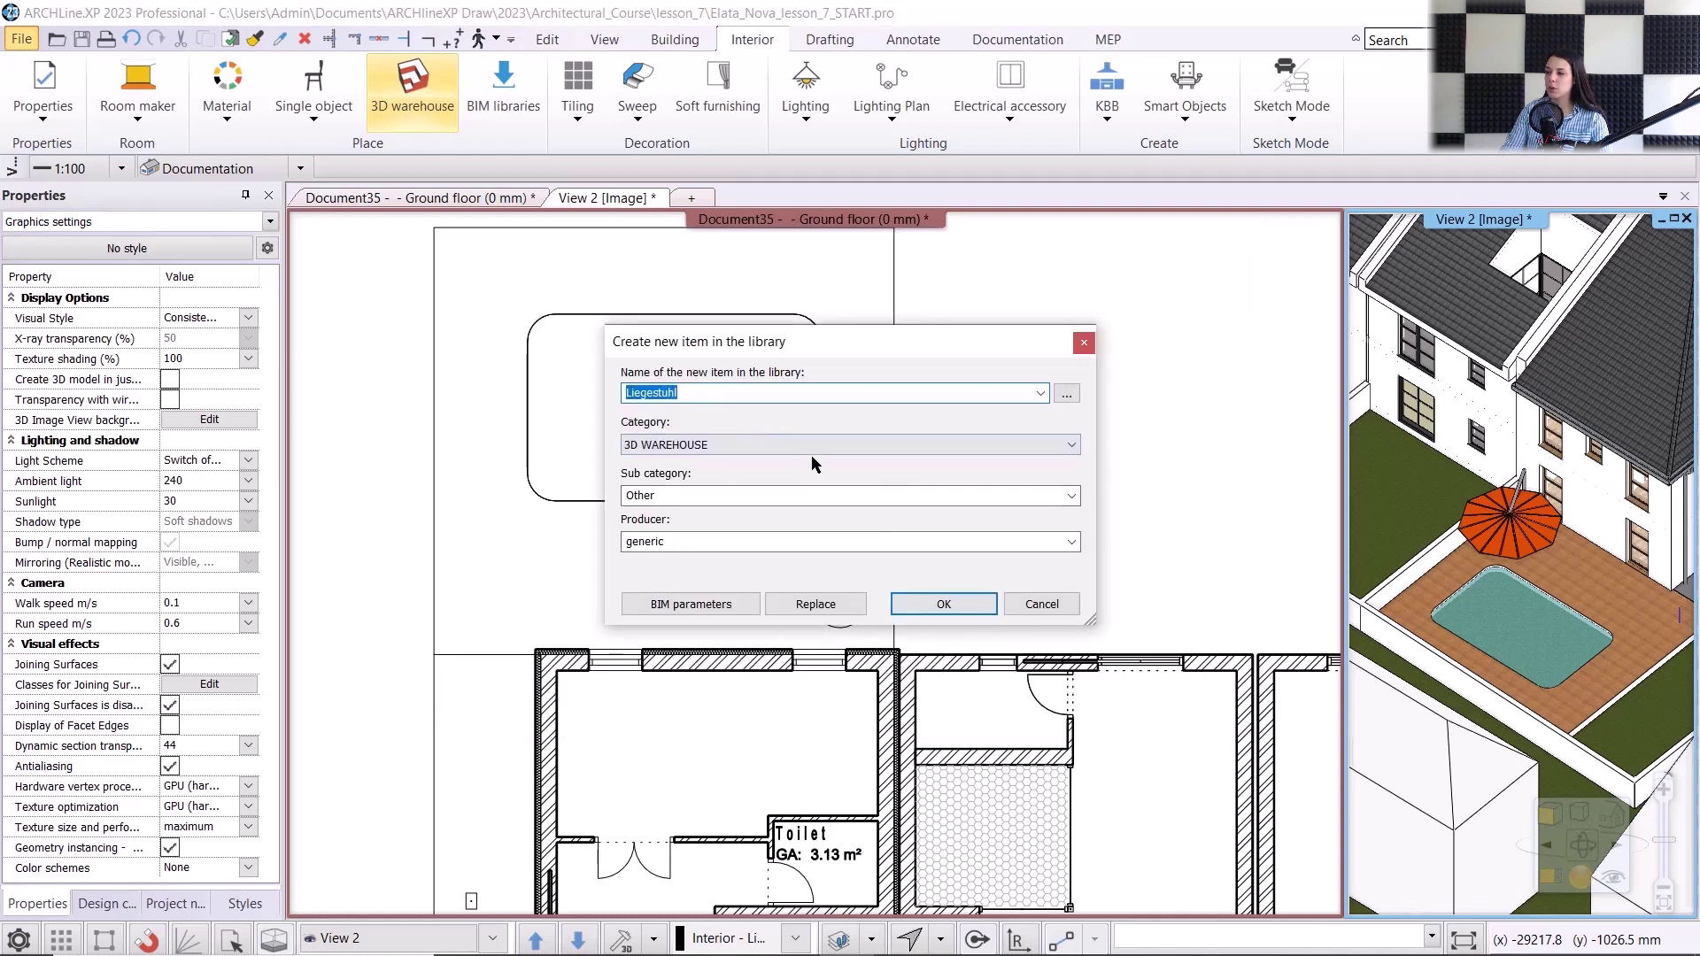
- Save the model to the library as Sunbed in the GARDEN category and place it beside the parasol on the terrace
type("Sunbed")
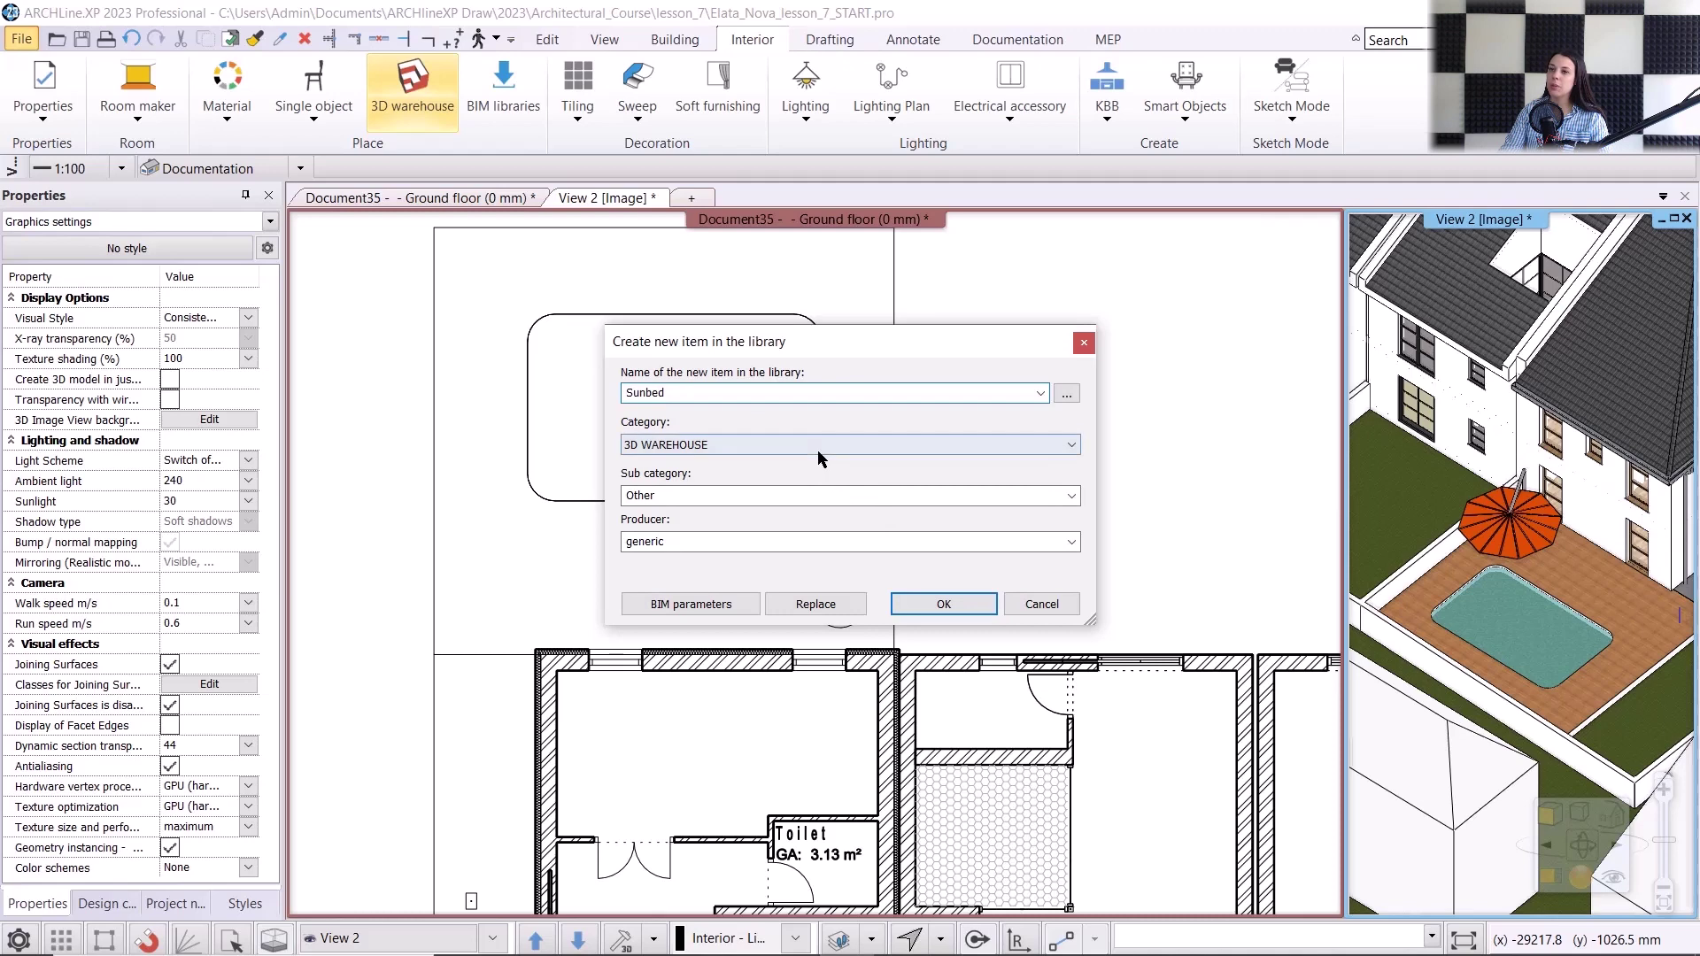
left_click(815, 455)
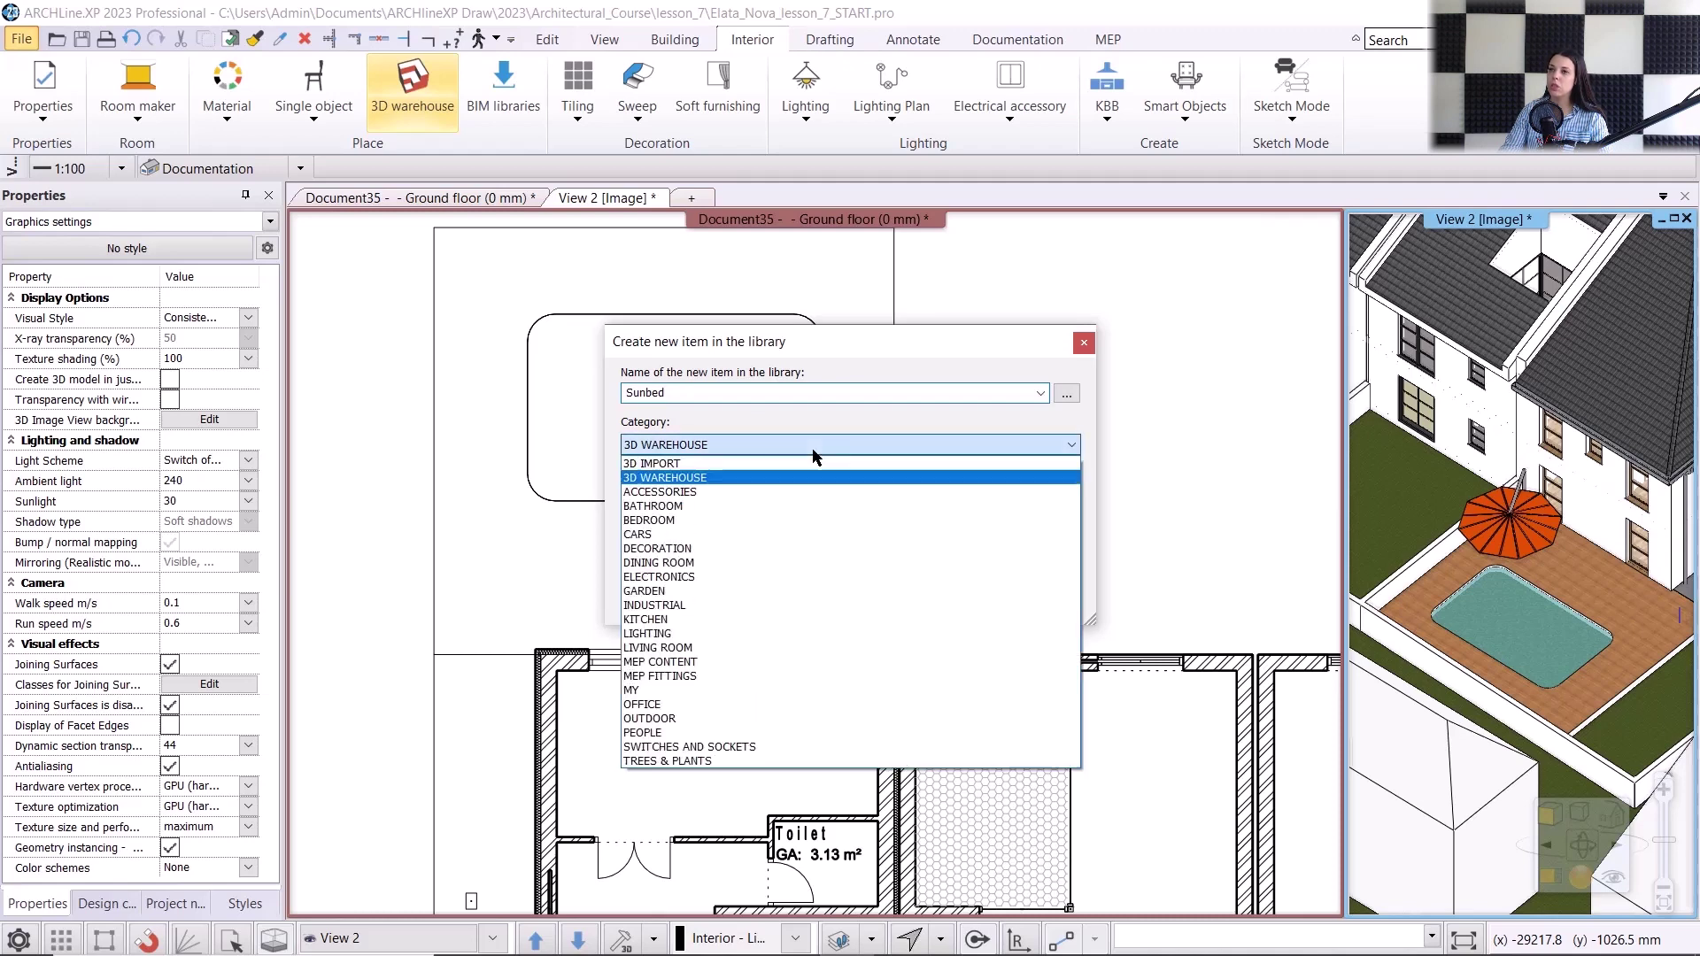
left_click(706, 593)
left_click(1070, 495)
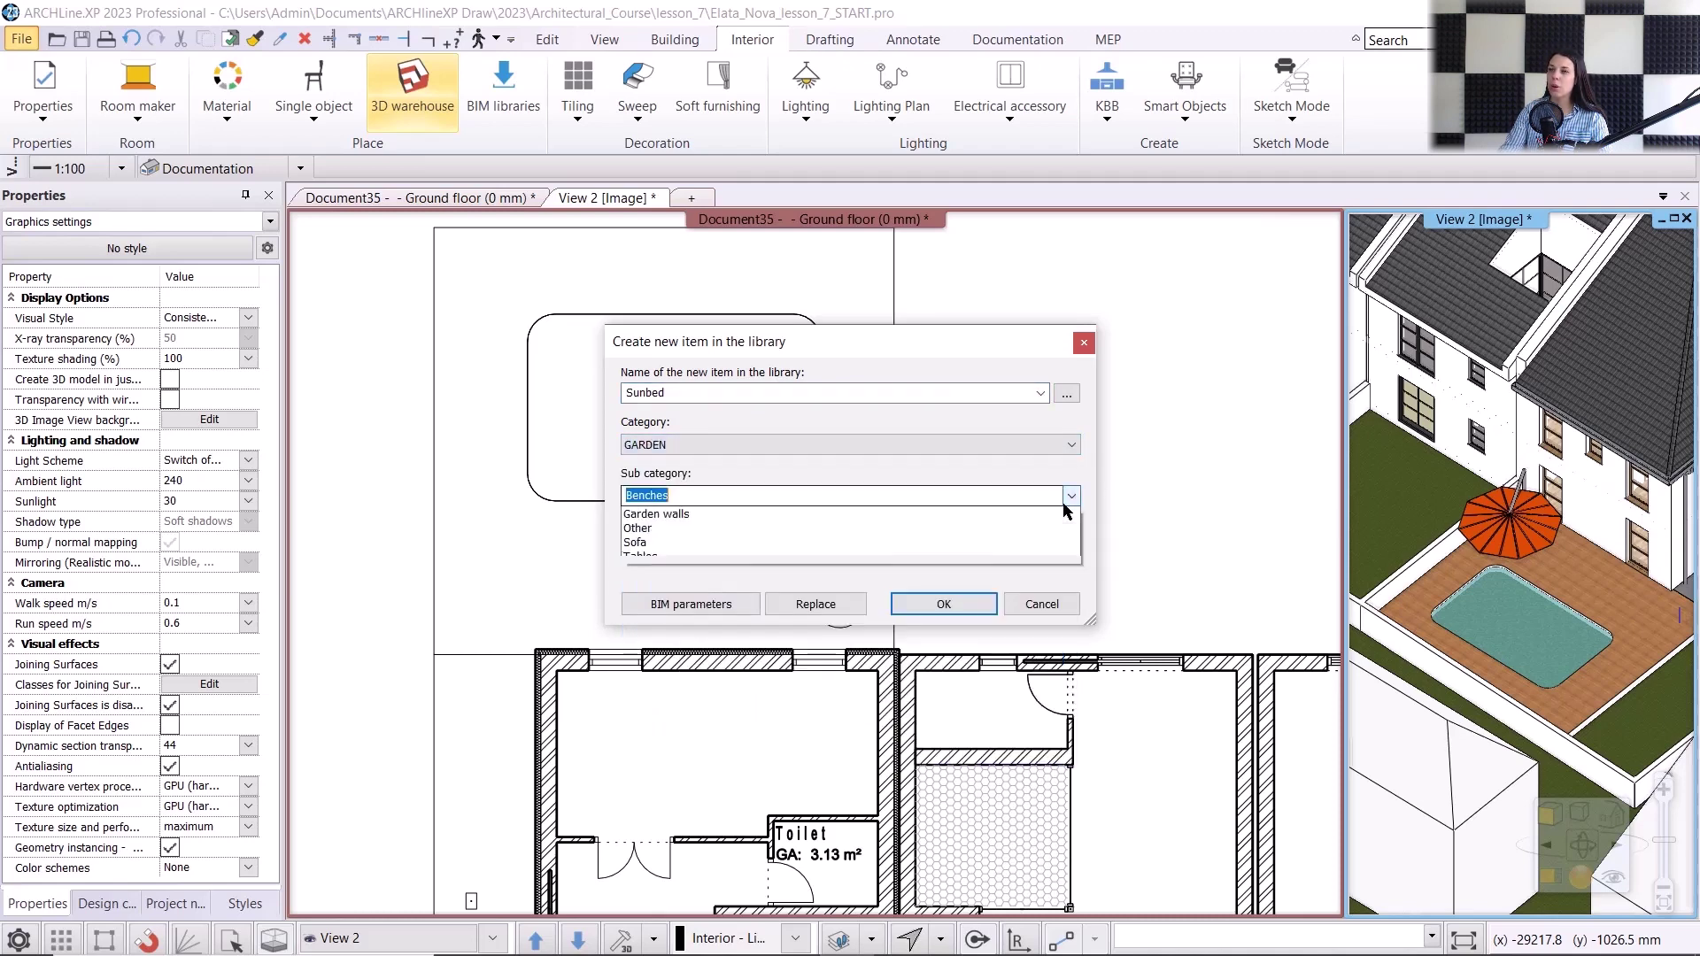
left_click(882, 557)
left_click(977, 602)
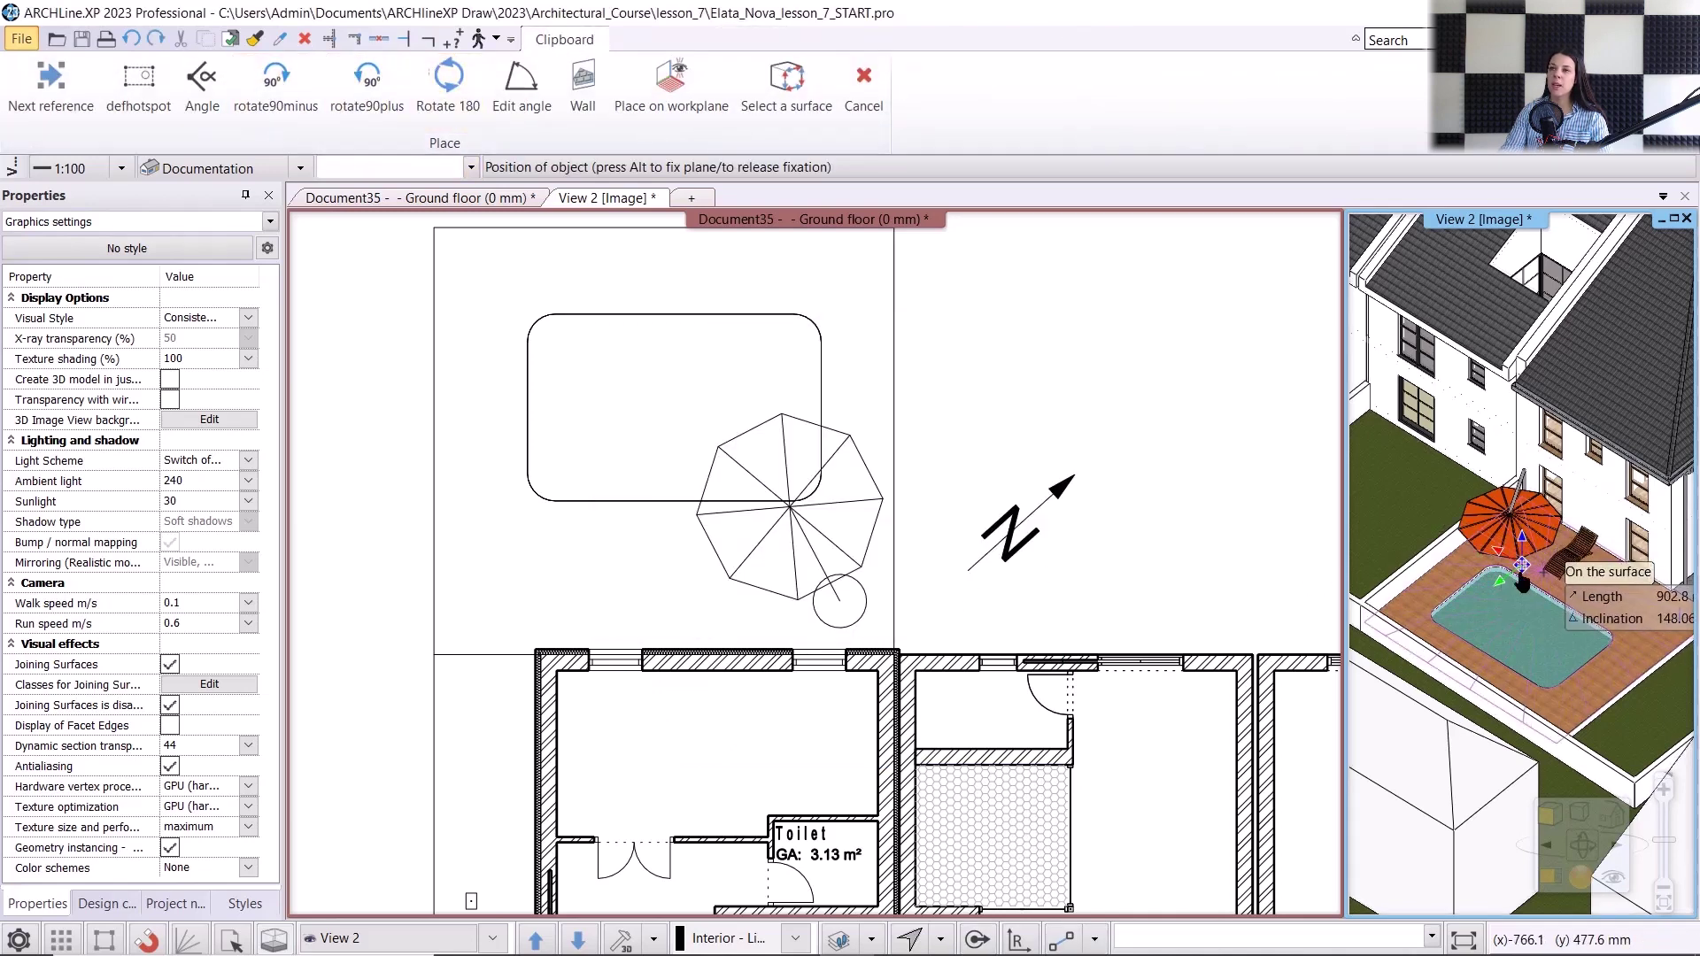
left_click(1521, 580)
scroll(734, 593, "up", 2)
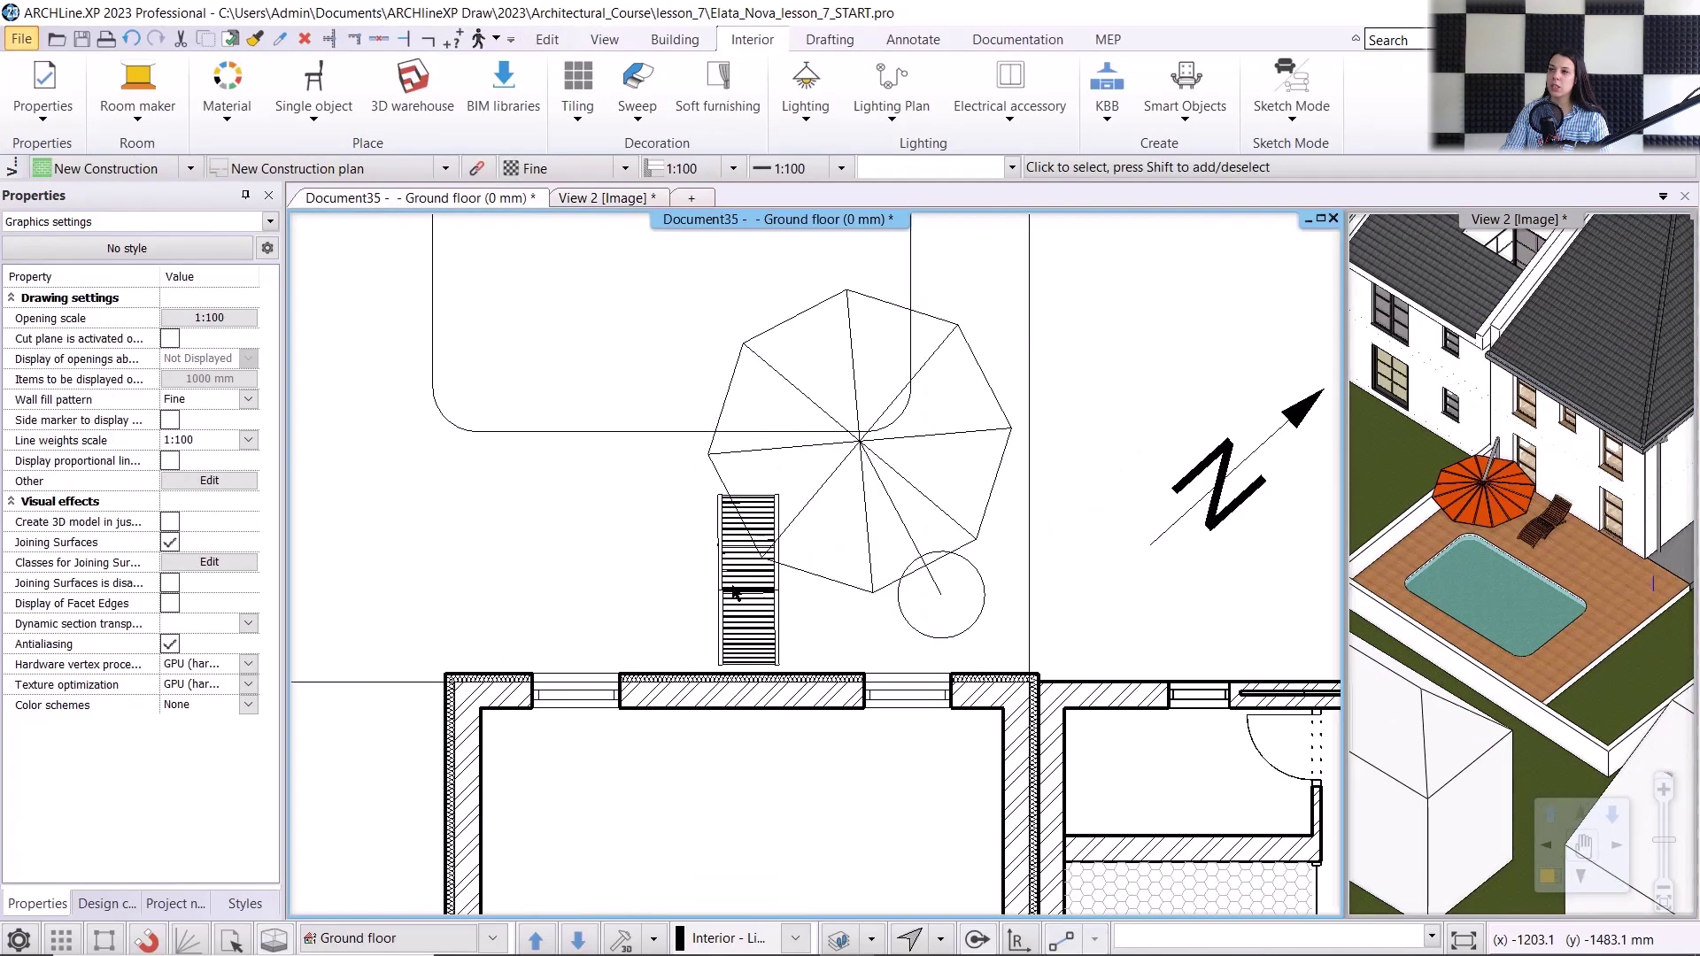
- Move the sunbed about 366 mm towards the pool on the ground floor plan and rotate it slightly counter-clockwise about its centre
left_click(735, 593)
left_click(748, 584)
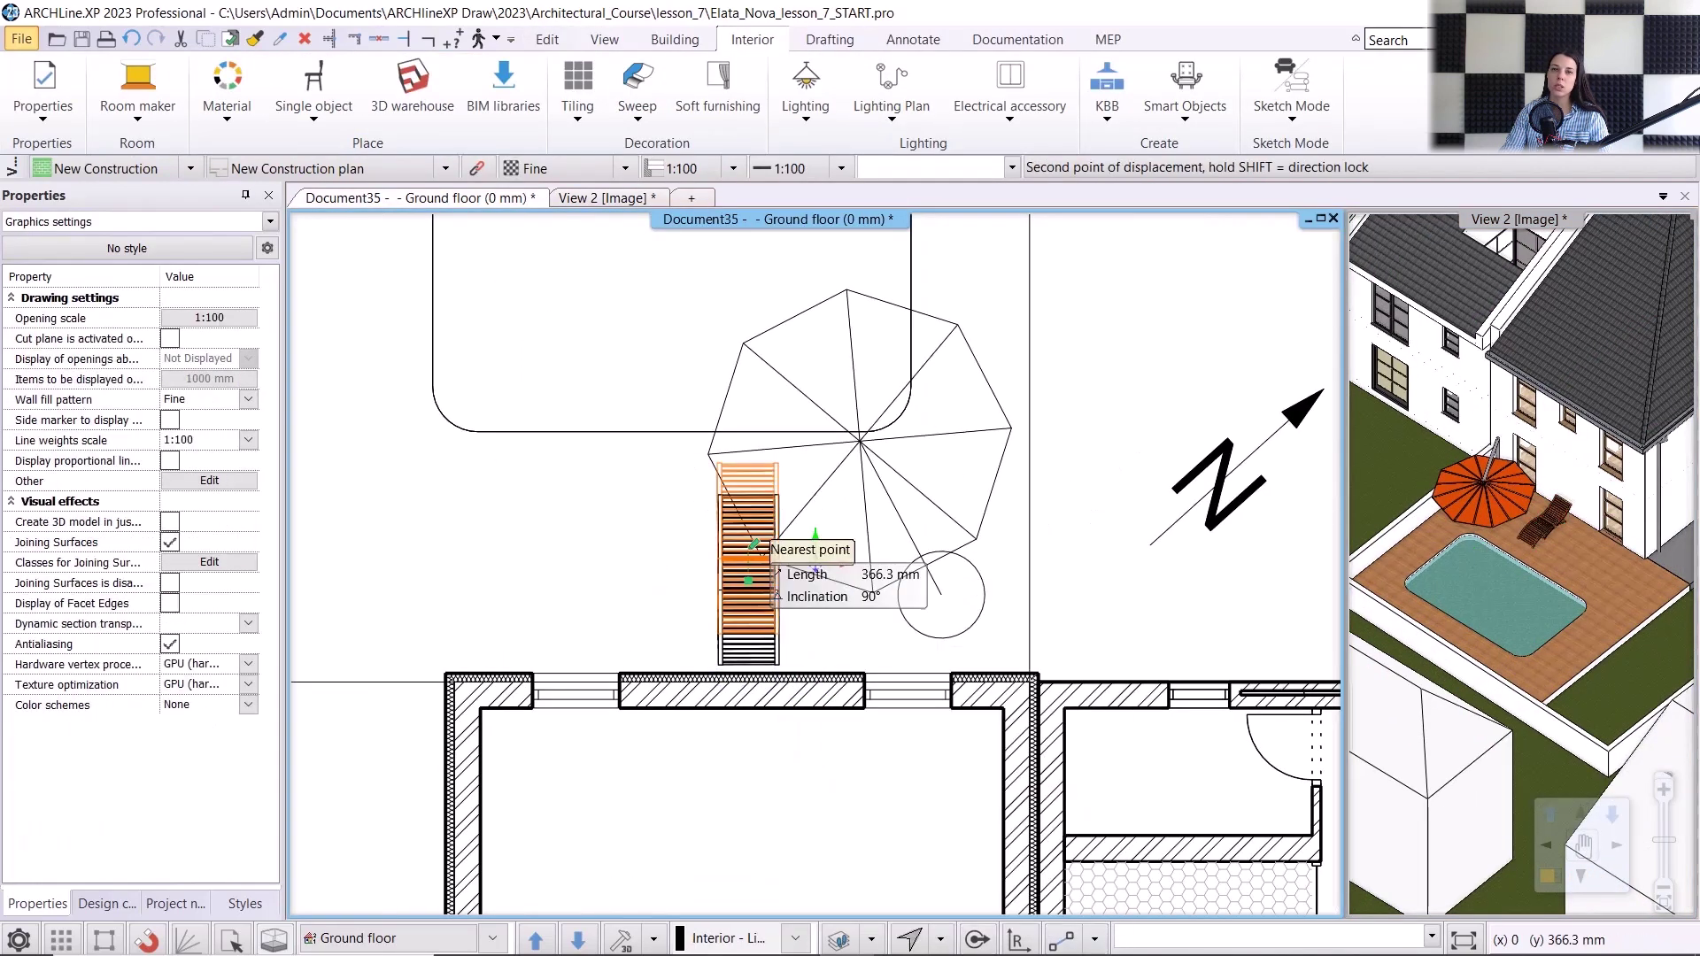
left_click(743, 466)
left_click(749, 434)
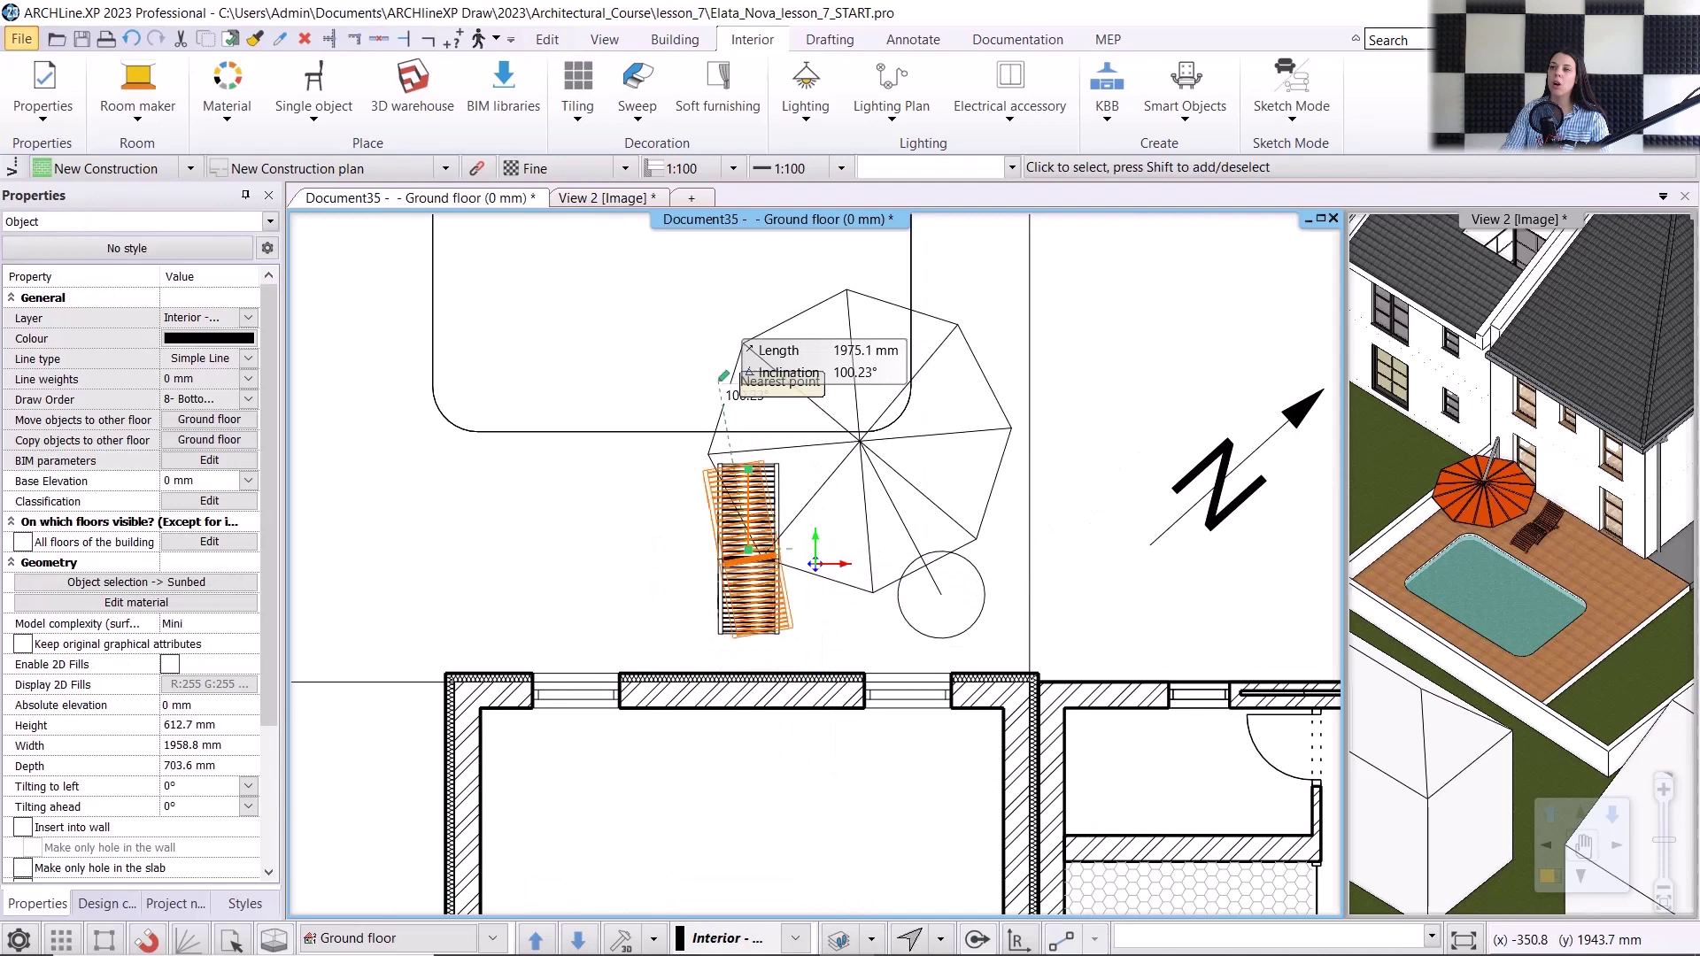
left_click(802, 554)
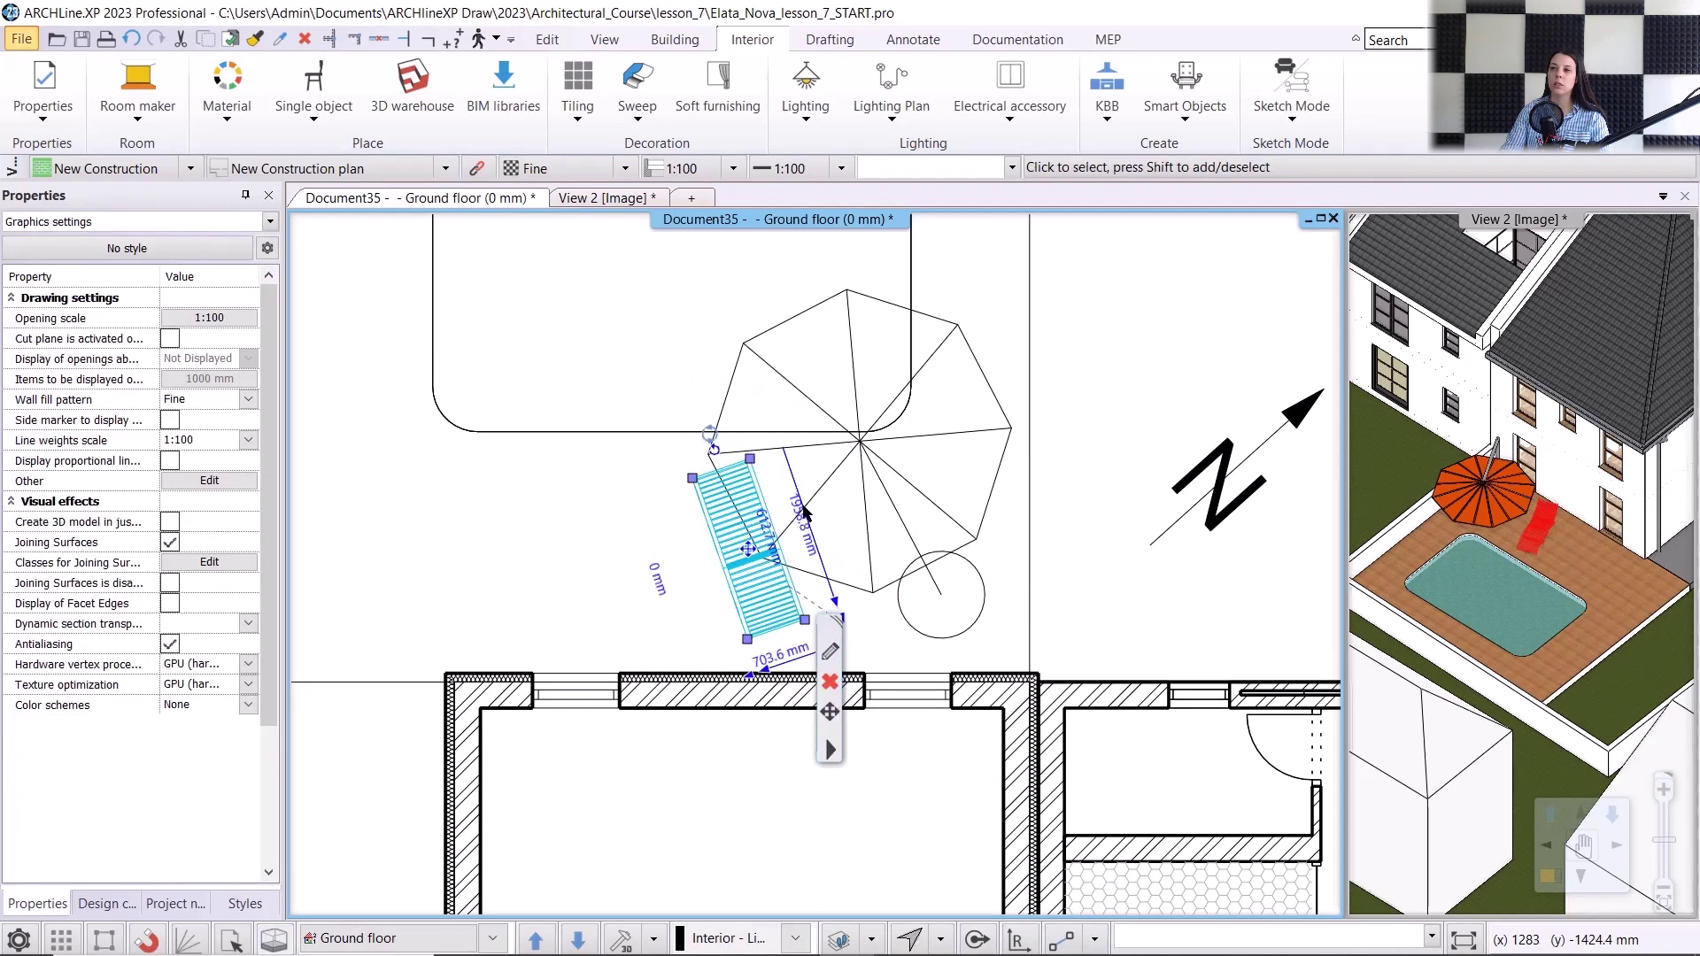
- Copy the sunbed about 1471 mm horizontally, to its side facing away from the parasol
right_click(750, 558)
left_click(850, 595)
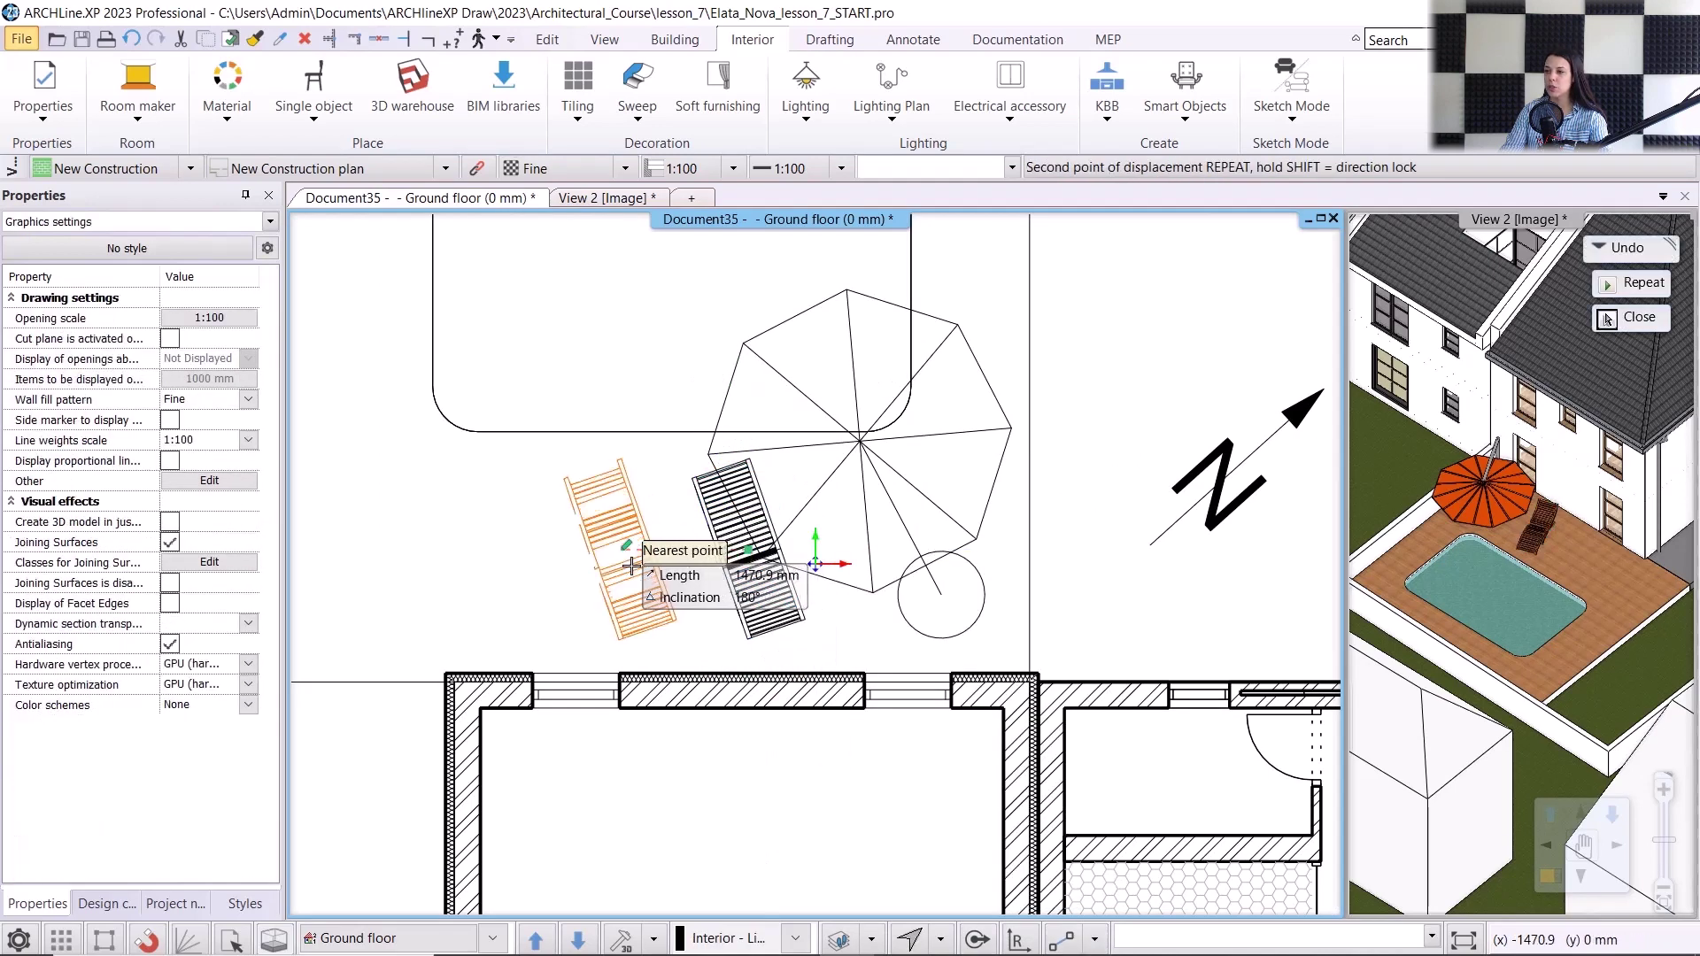
left_click(631, 565)
key("Escape")
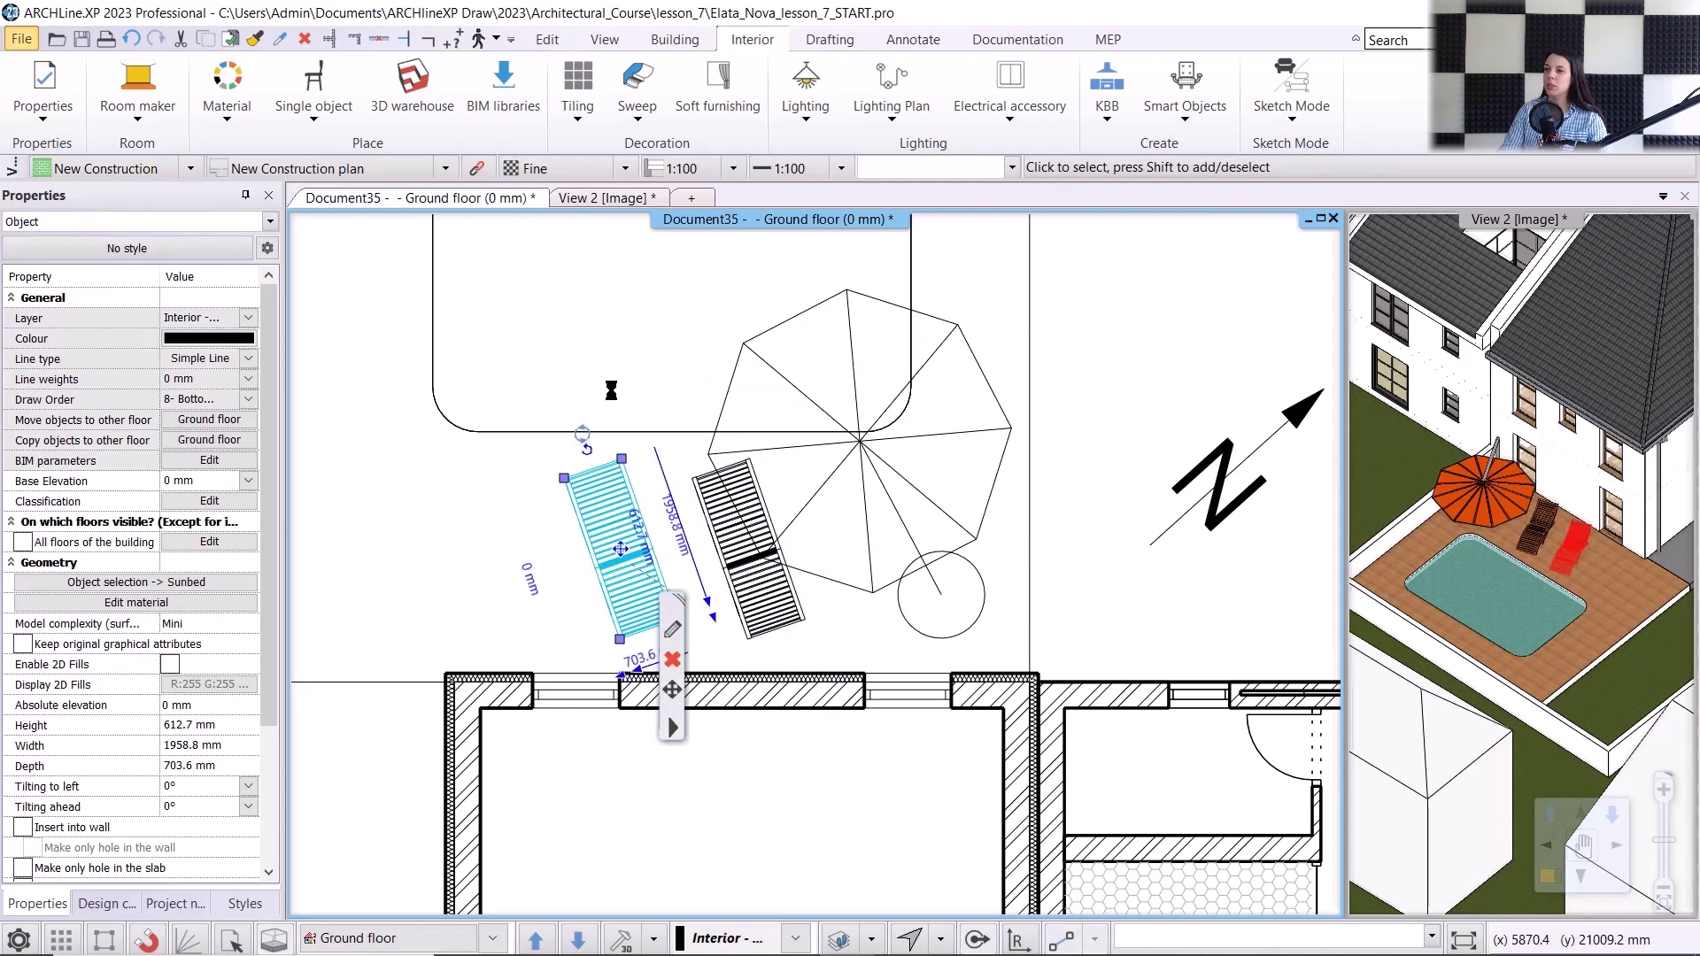
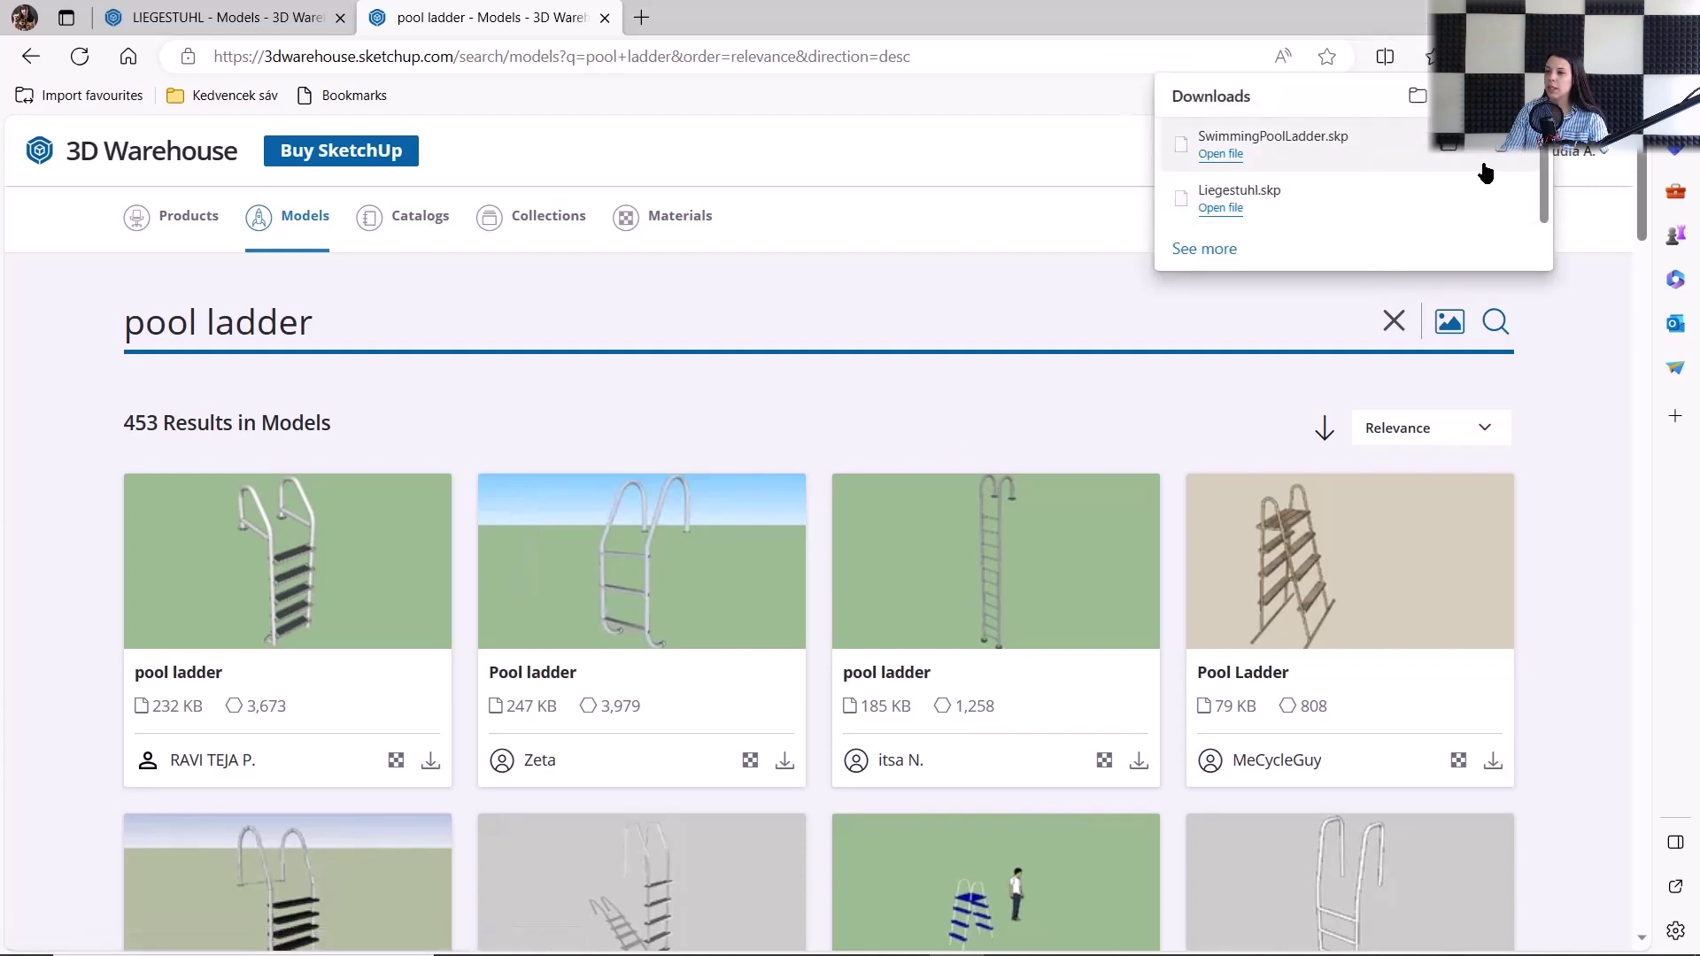
- Import the downloaded SwimmingPoolLadder.skp into the 3D view for placement
left_click(1448, 146)
left_click_drag(1257, 500, 770, 579)
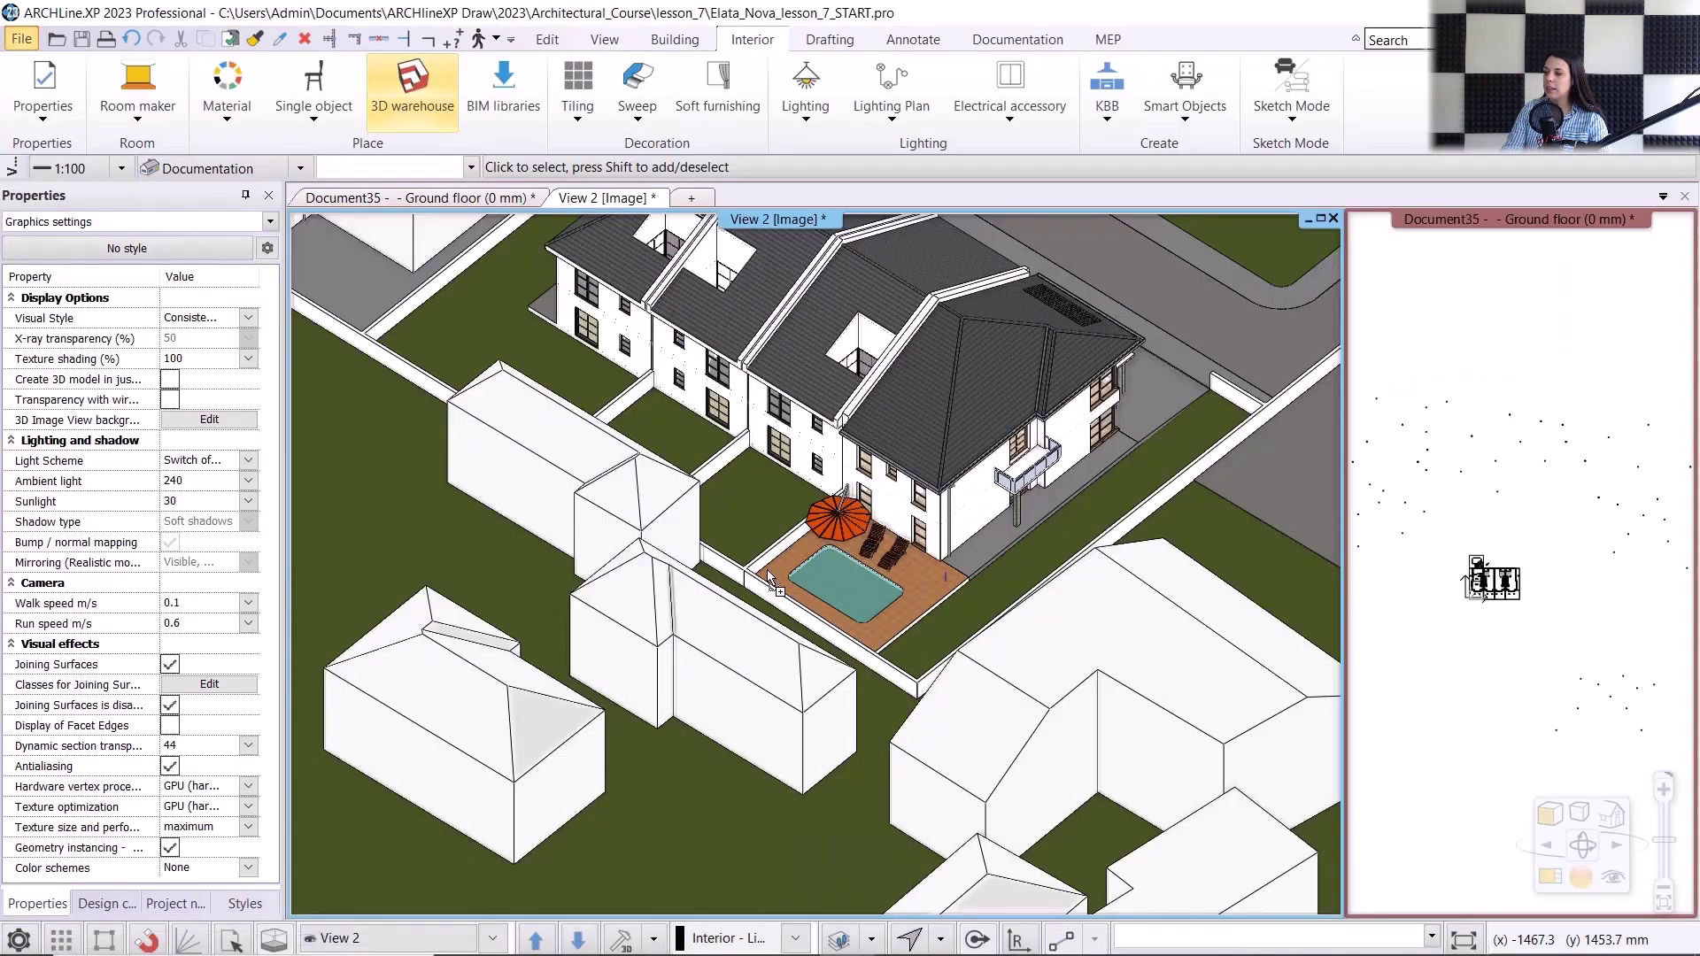
left_click_drag(872, 585, 872, 586)
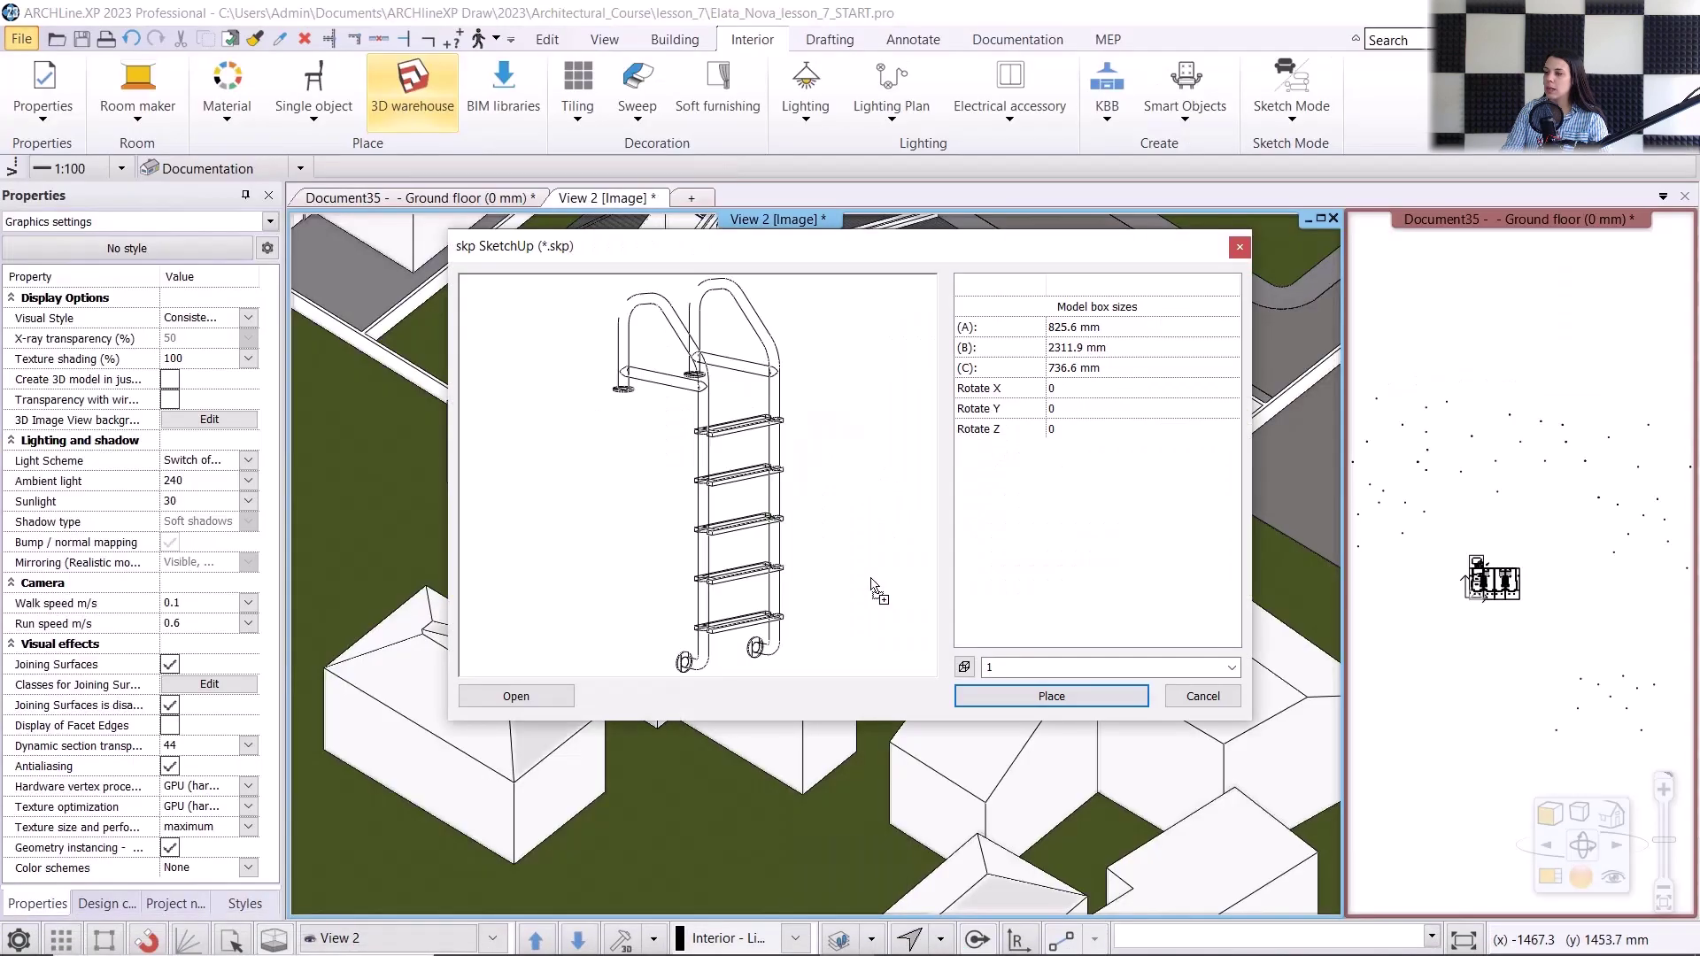
left_click(1072, 696)
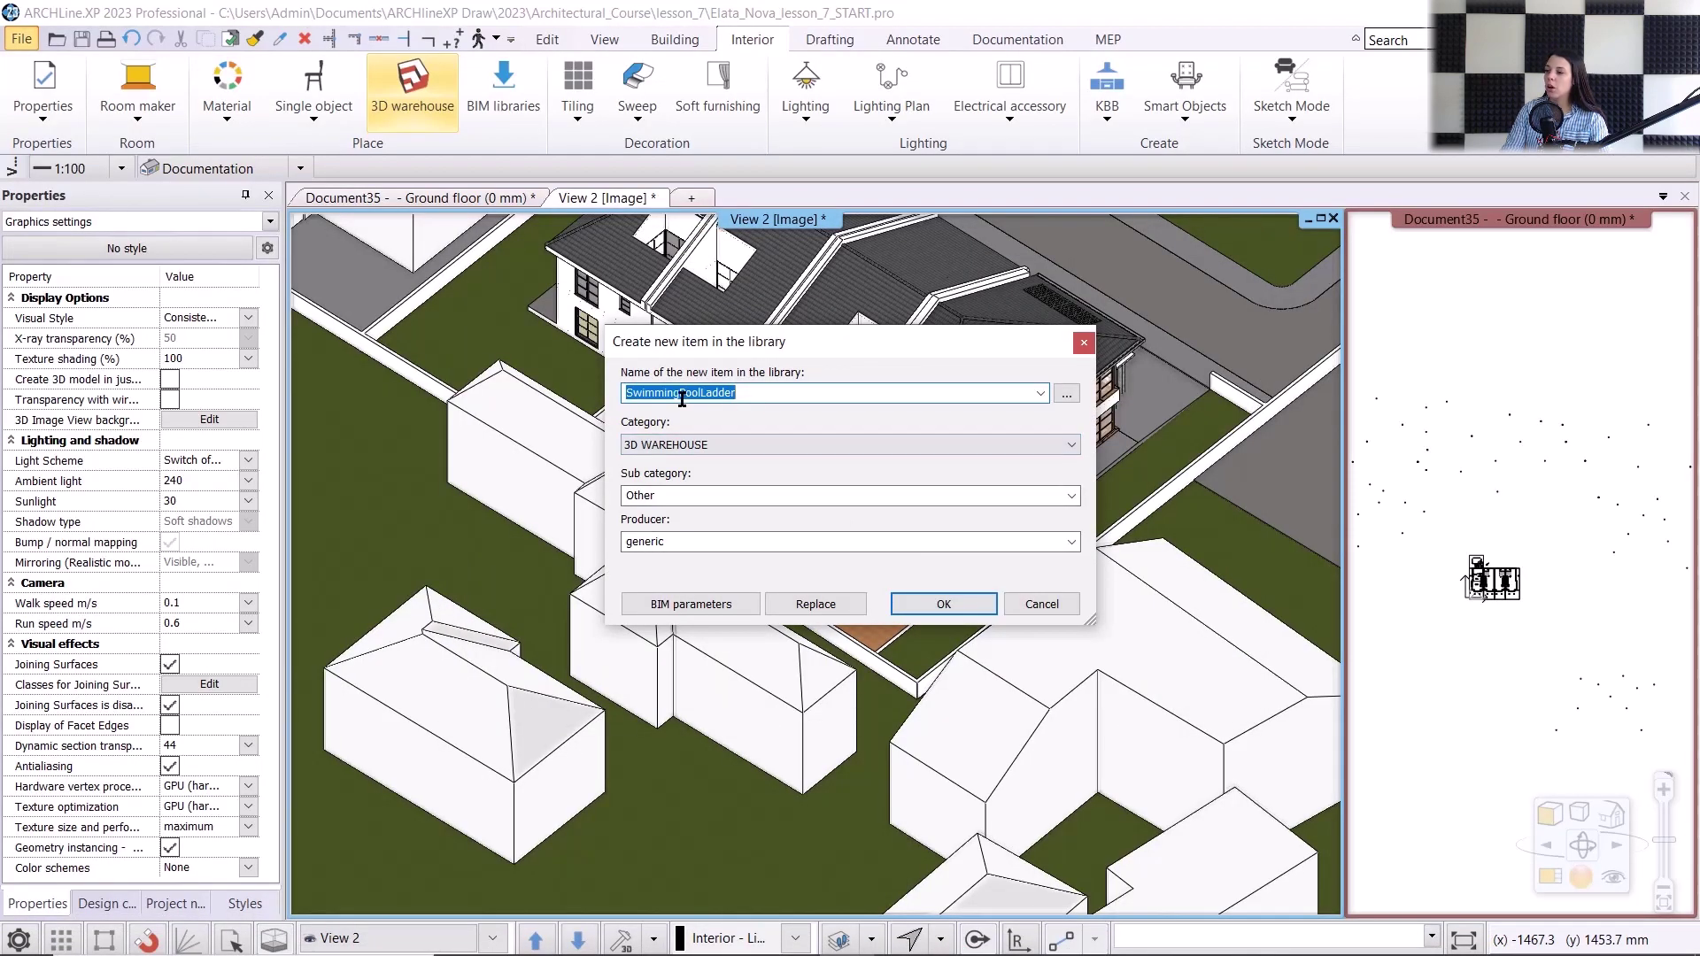
- Save the ladder to the library as PoolLadder in category GARDEN, sub category Other
left_click_drag(681, 394, 458, 425)
left_click(719, 443)
left_click(774, 524)
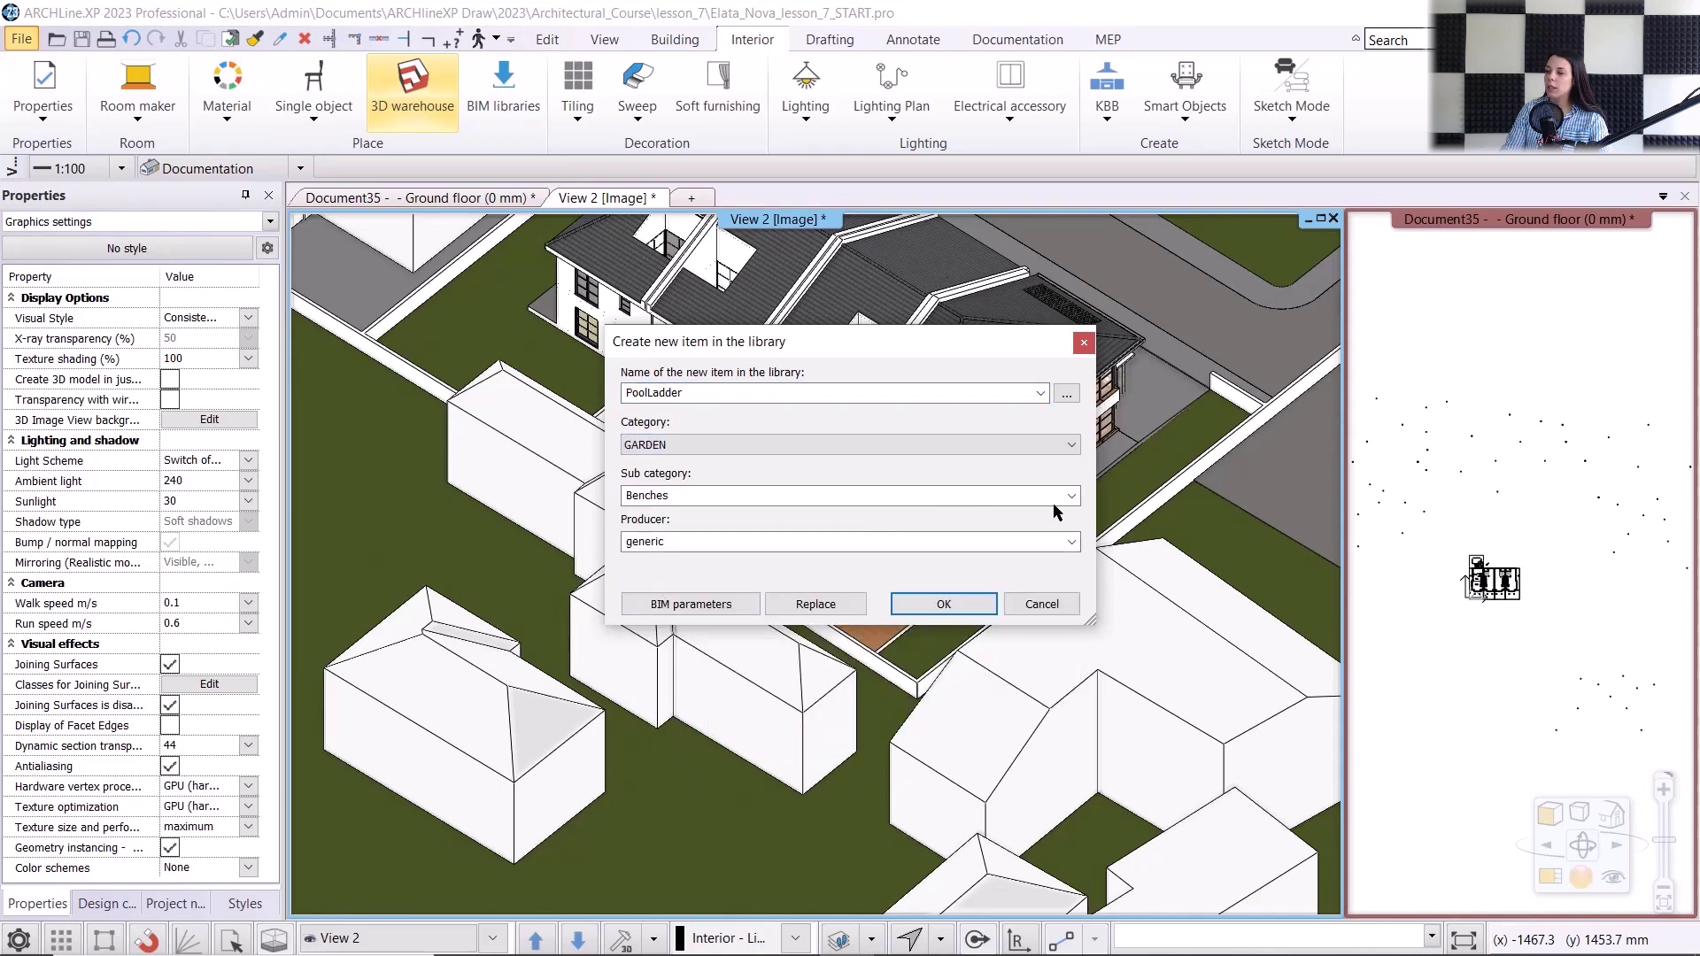
left_click(974, 498)
left_click(979, 495)
left_click(1014, 538)
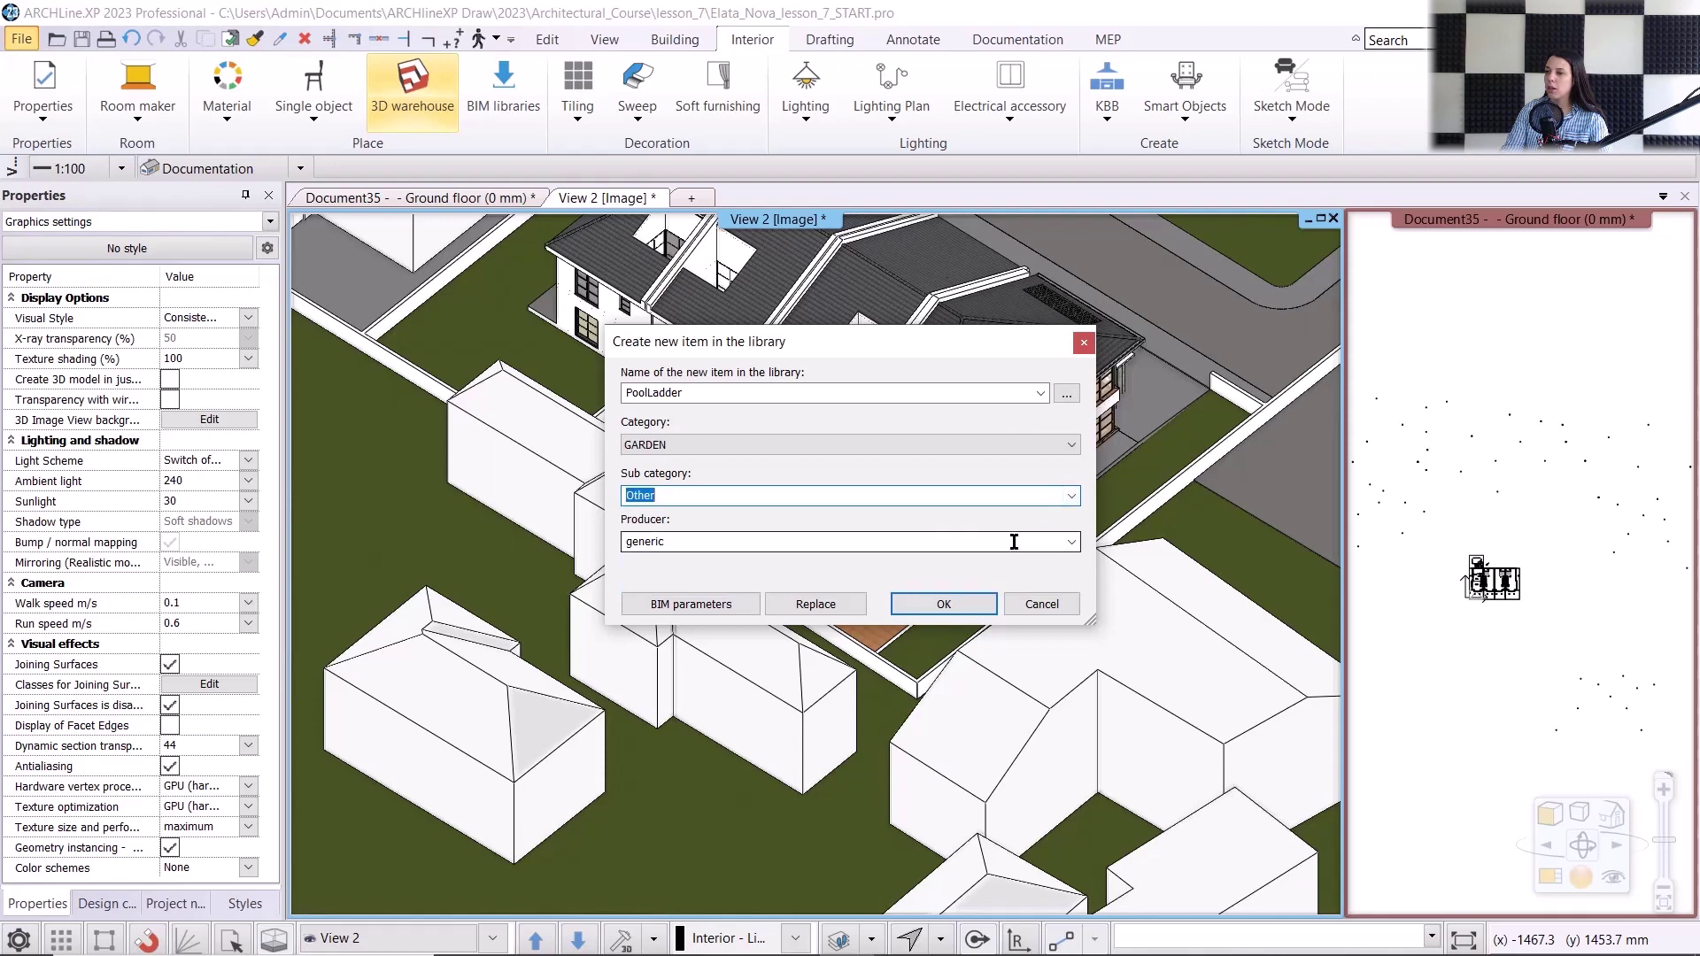
left_click(981, 603)
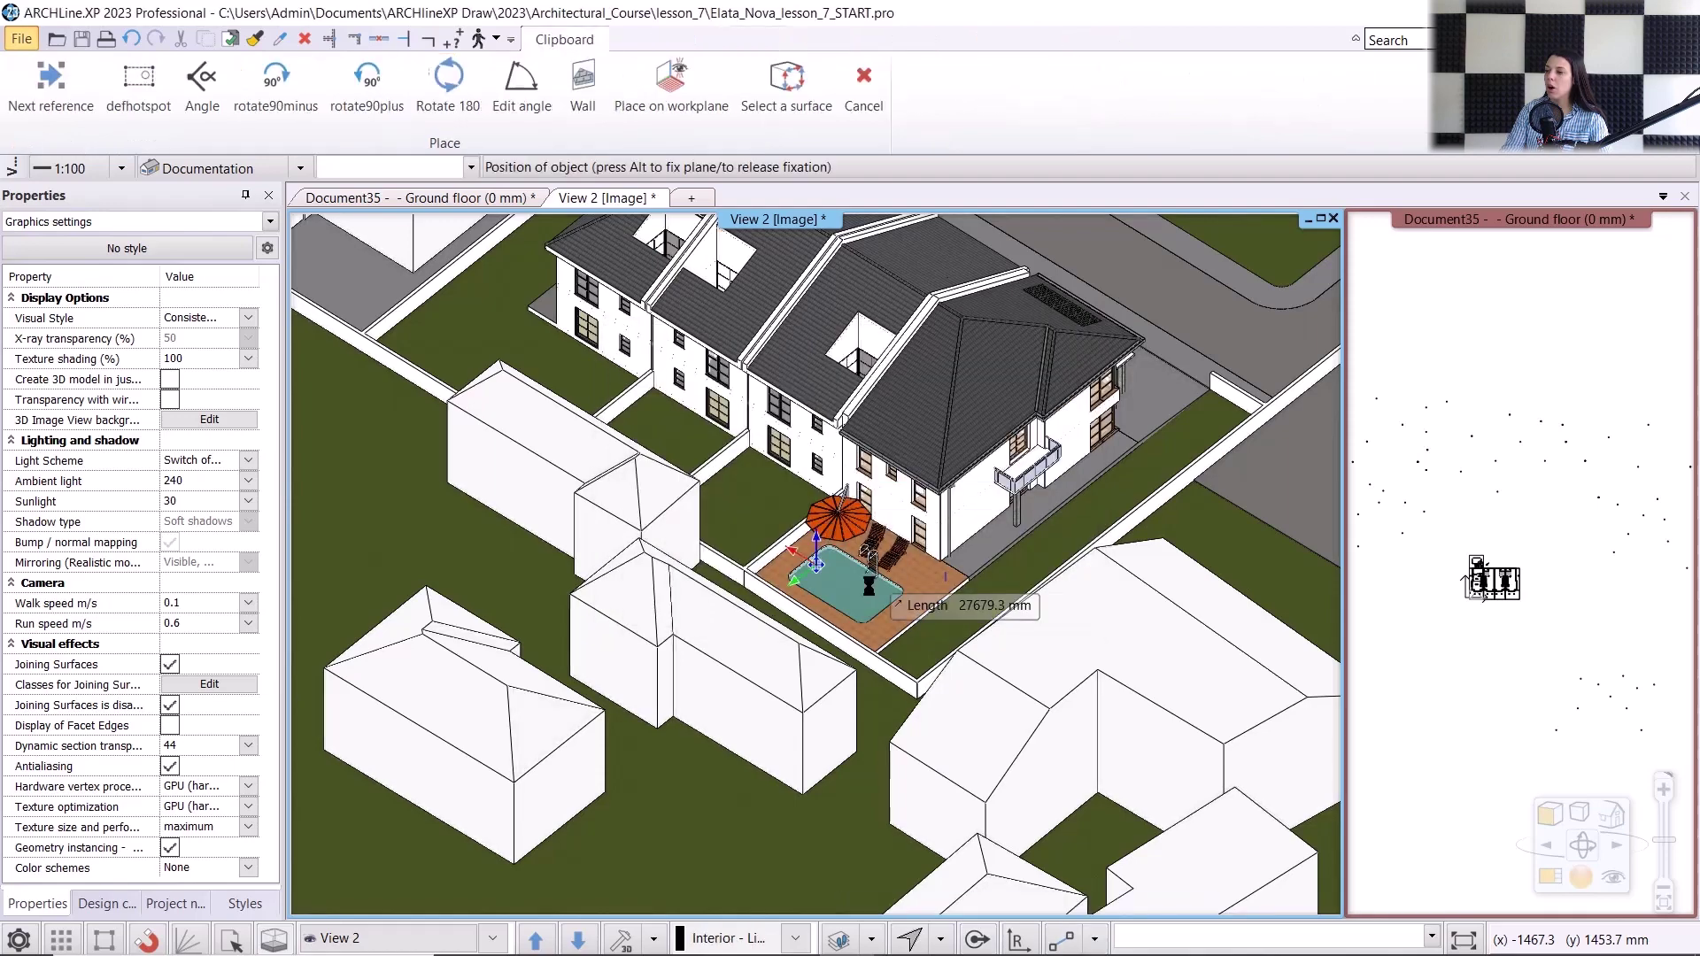
- Rotate the ladder 180° and place it in the pool corner nearest the second sunbed in the 3D view
scroll(869, 584, "up", 6)
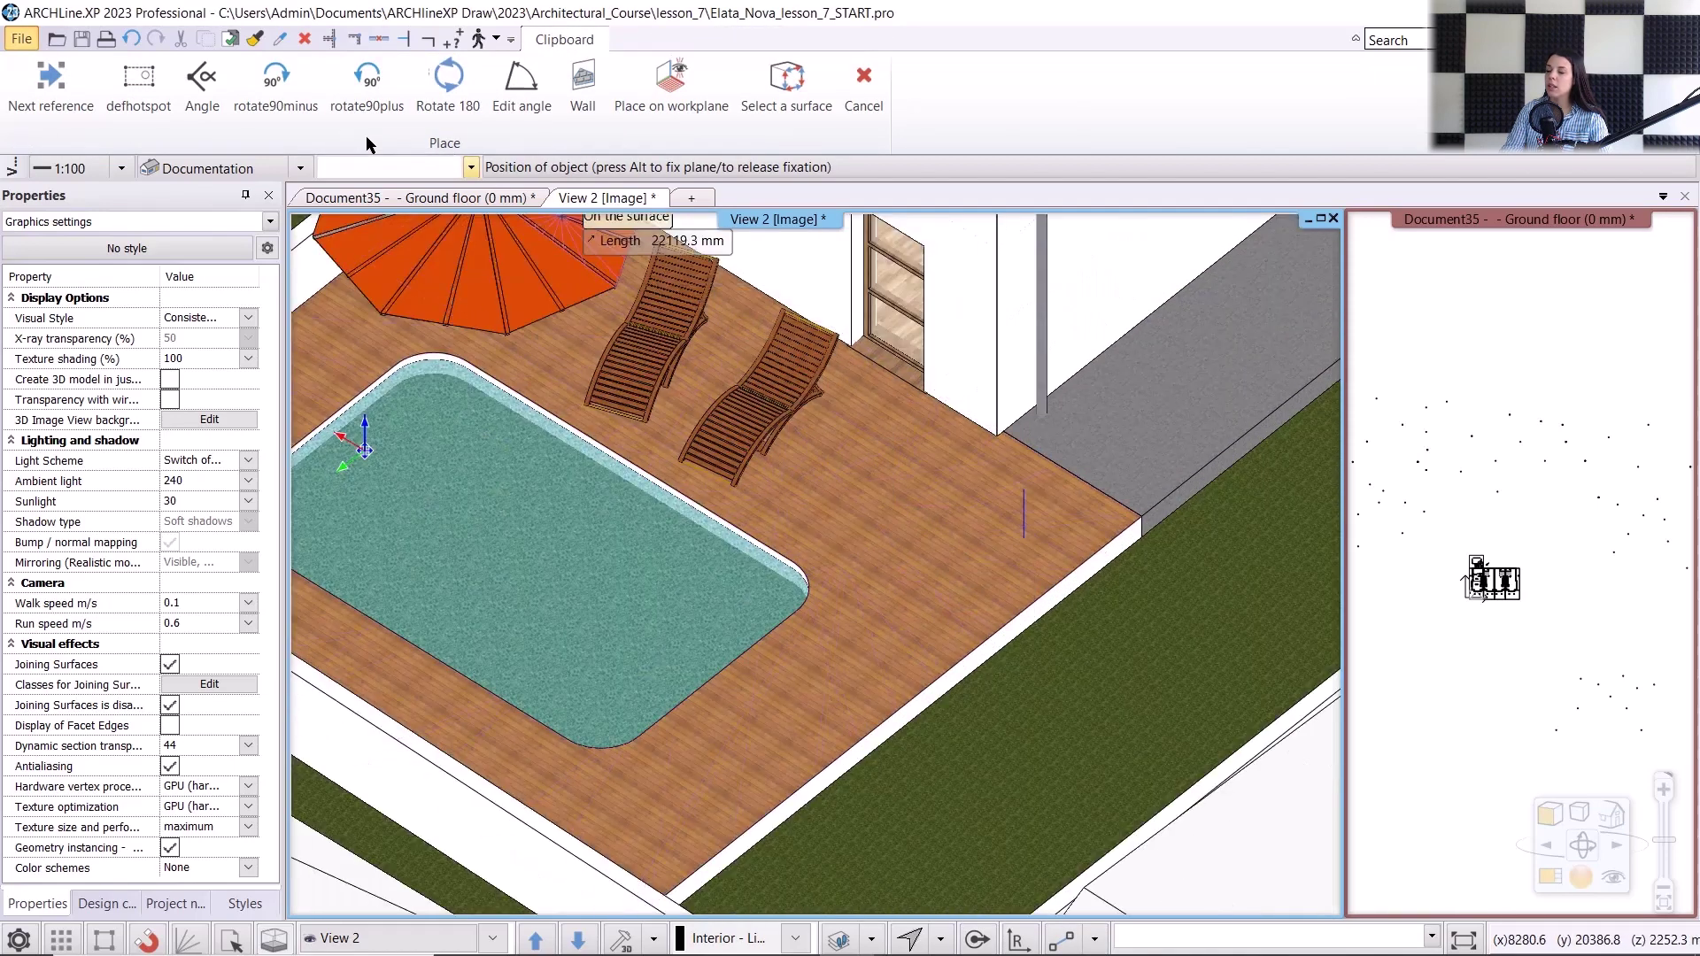
left_click(449, 84)
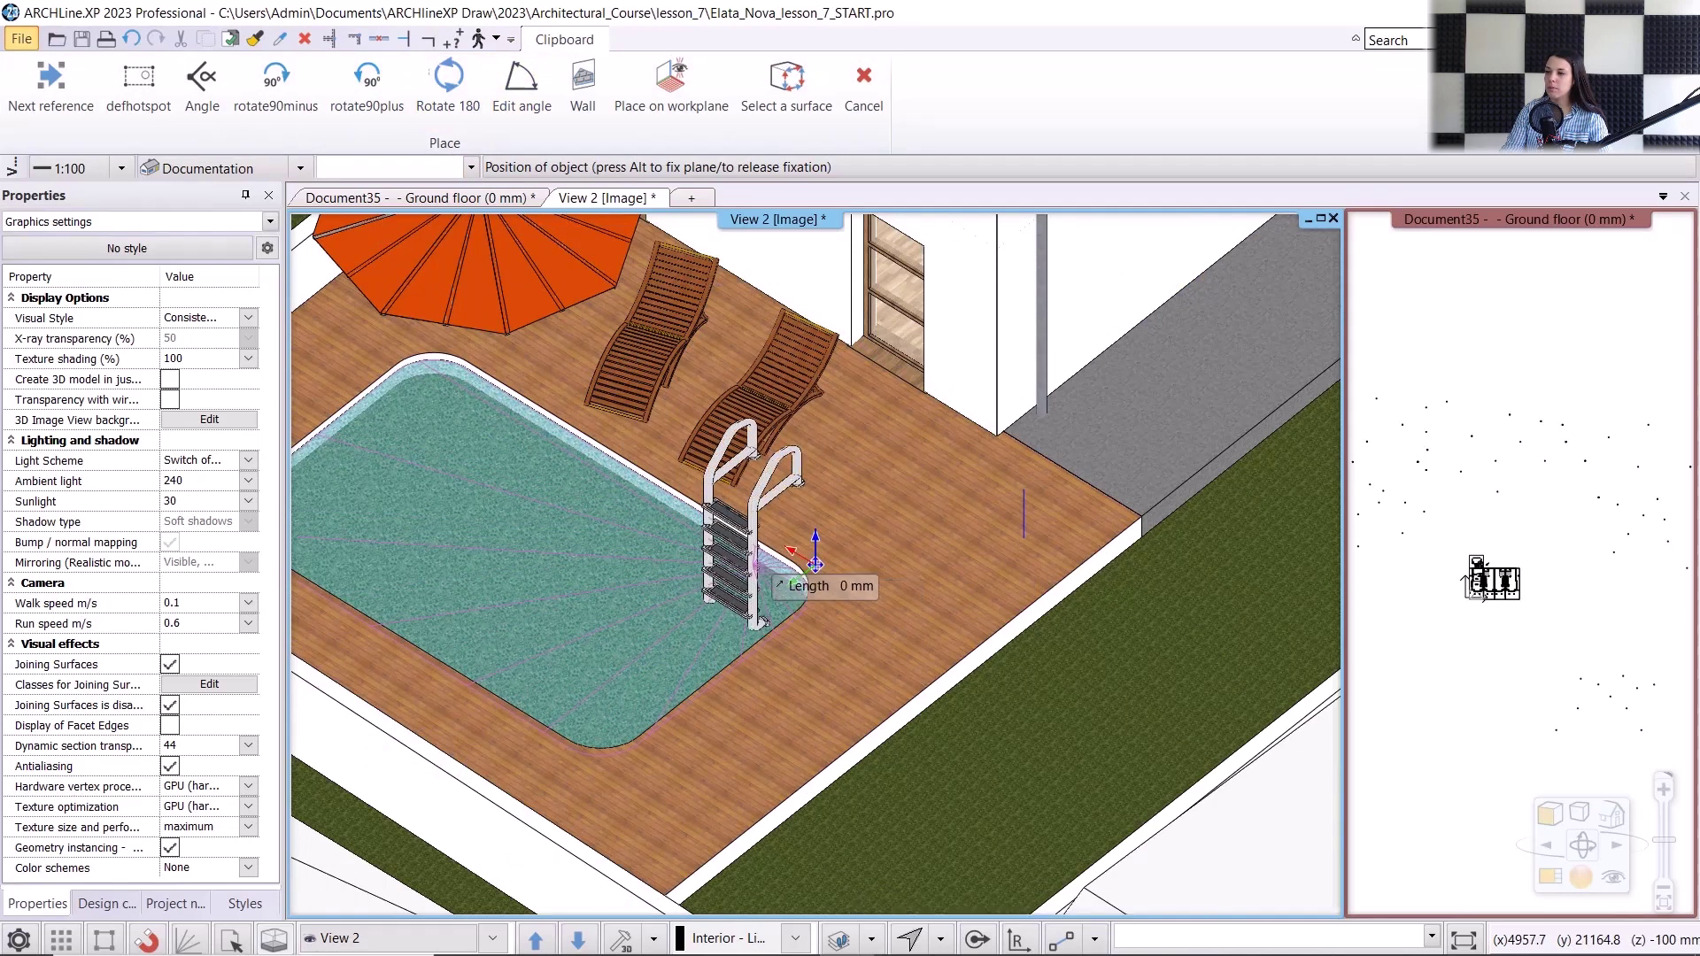
left_click(749, 565)
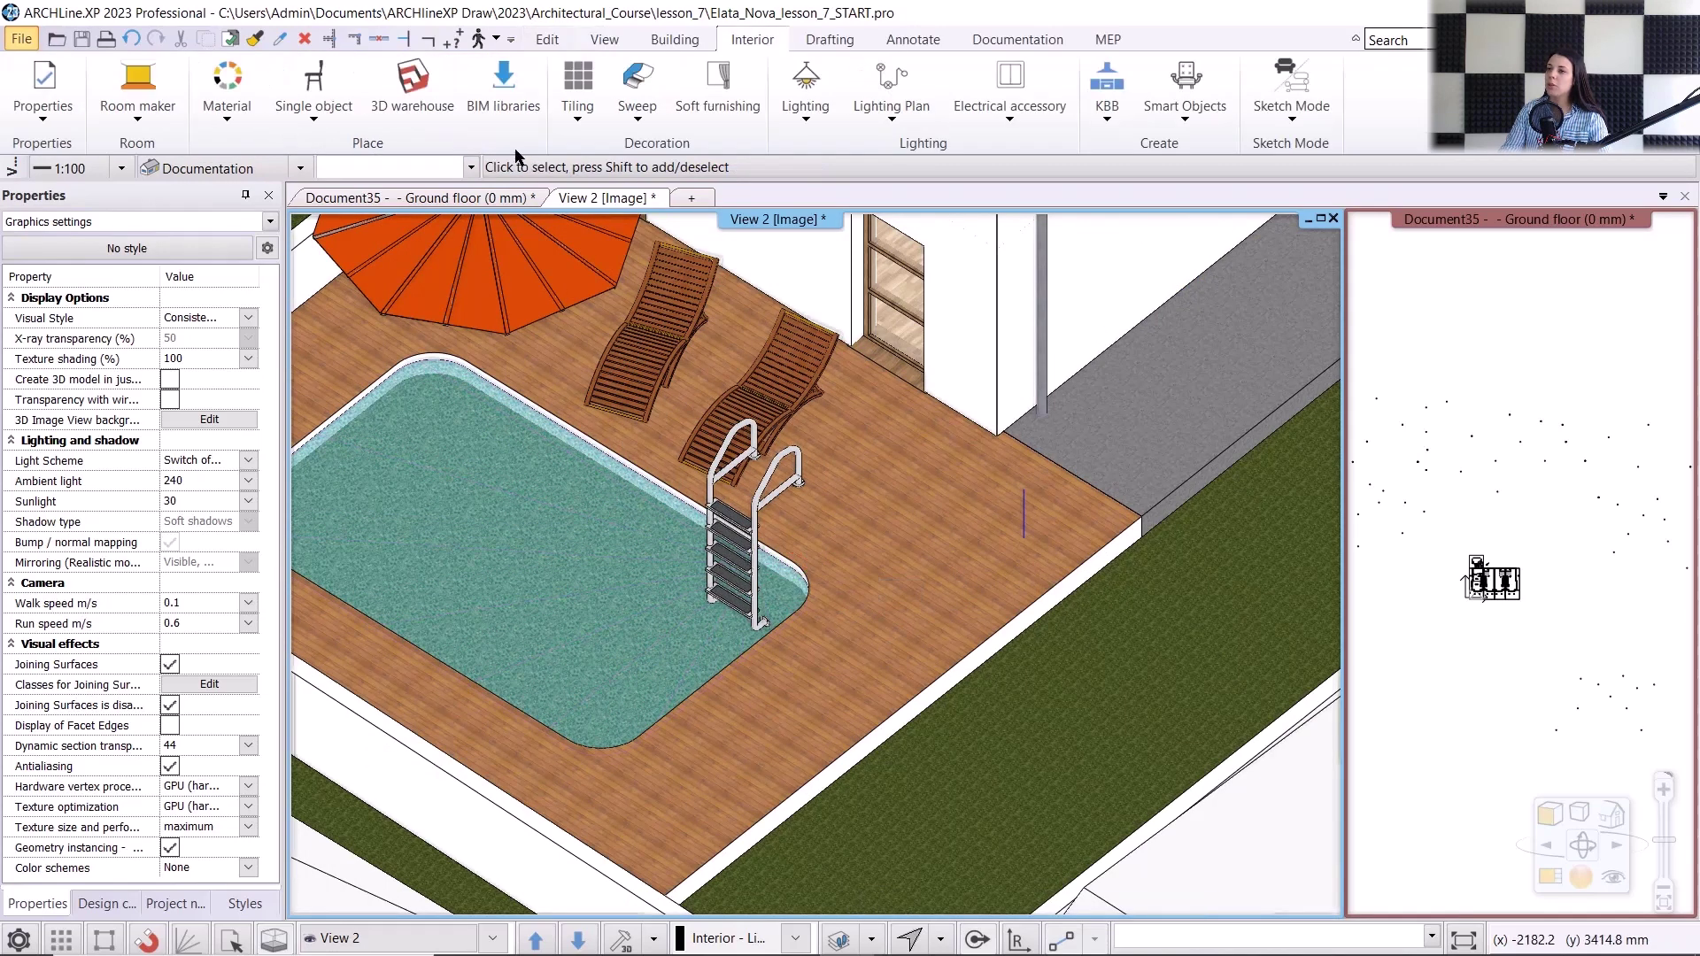
left_click(479, 202)
scroll(822, 508, "up", 5)
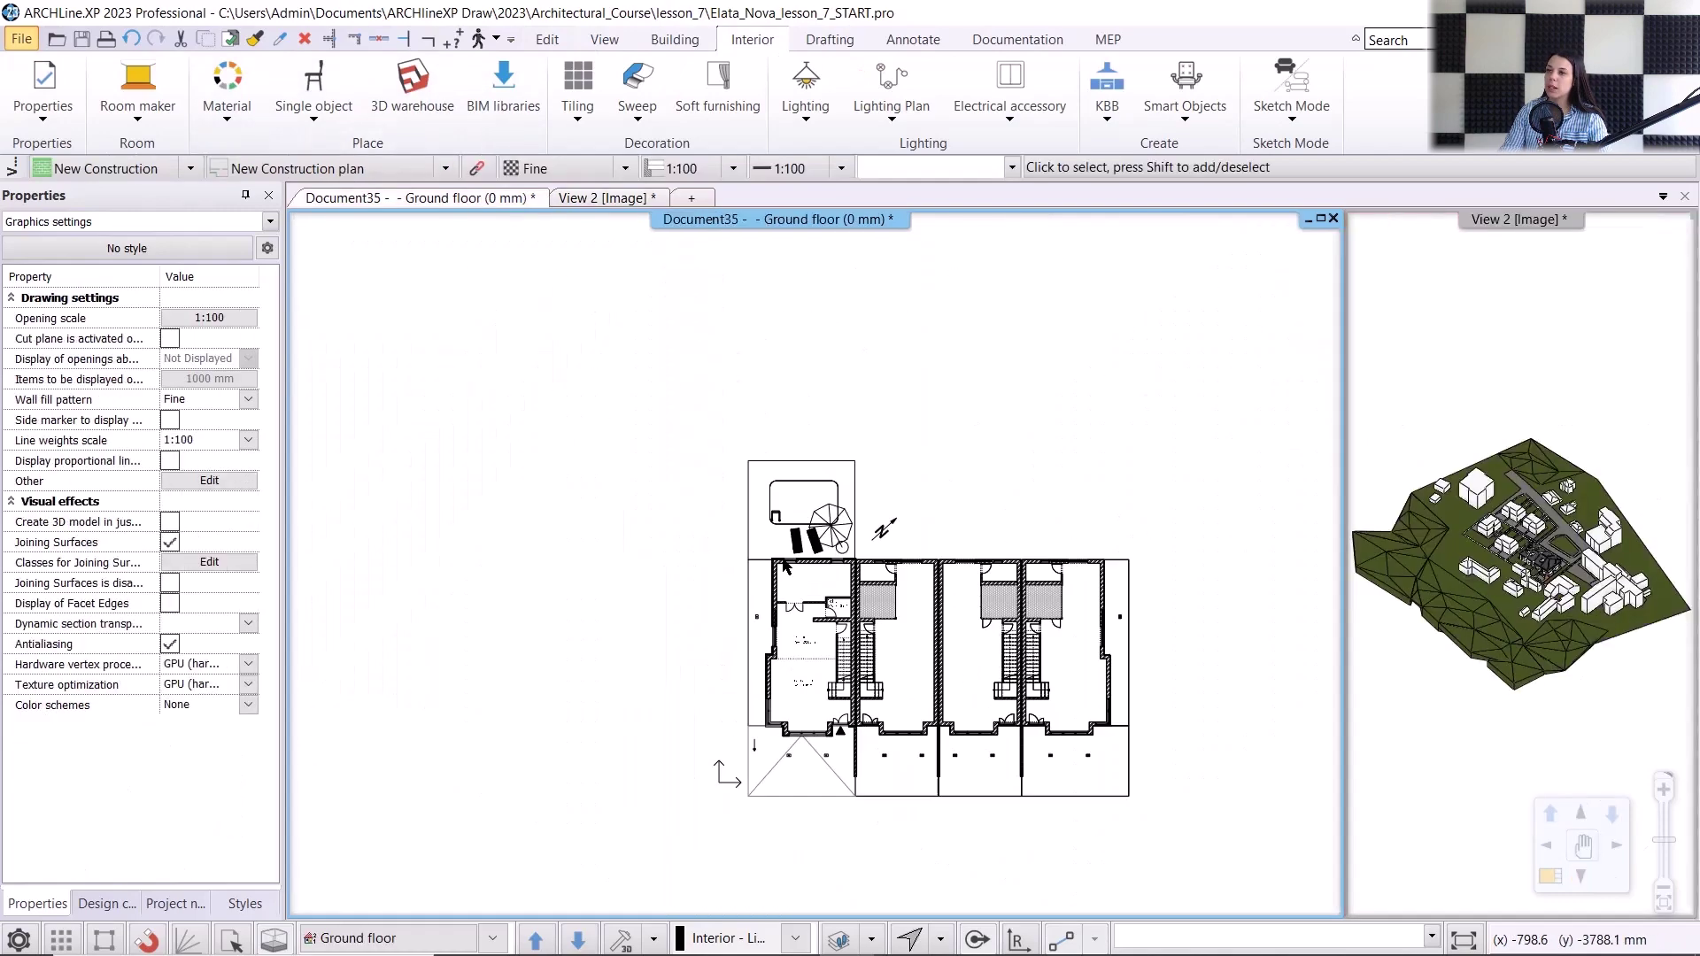
scroll(822, 508, "up", 6)
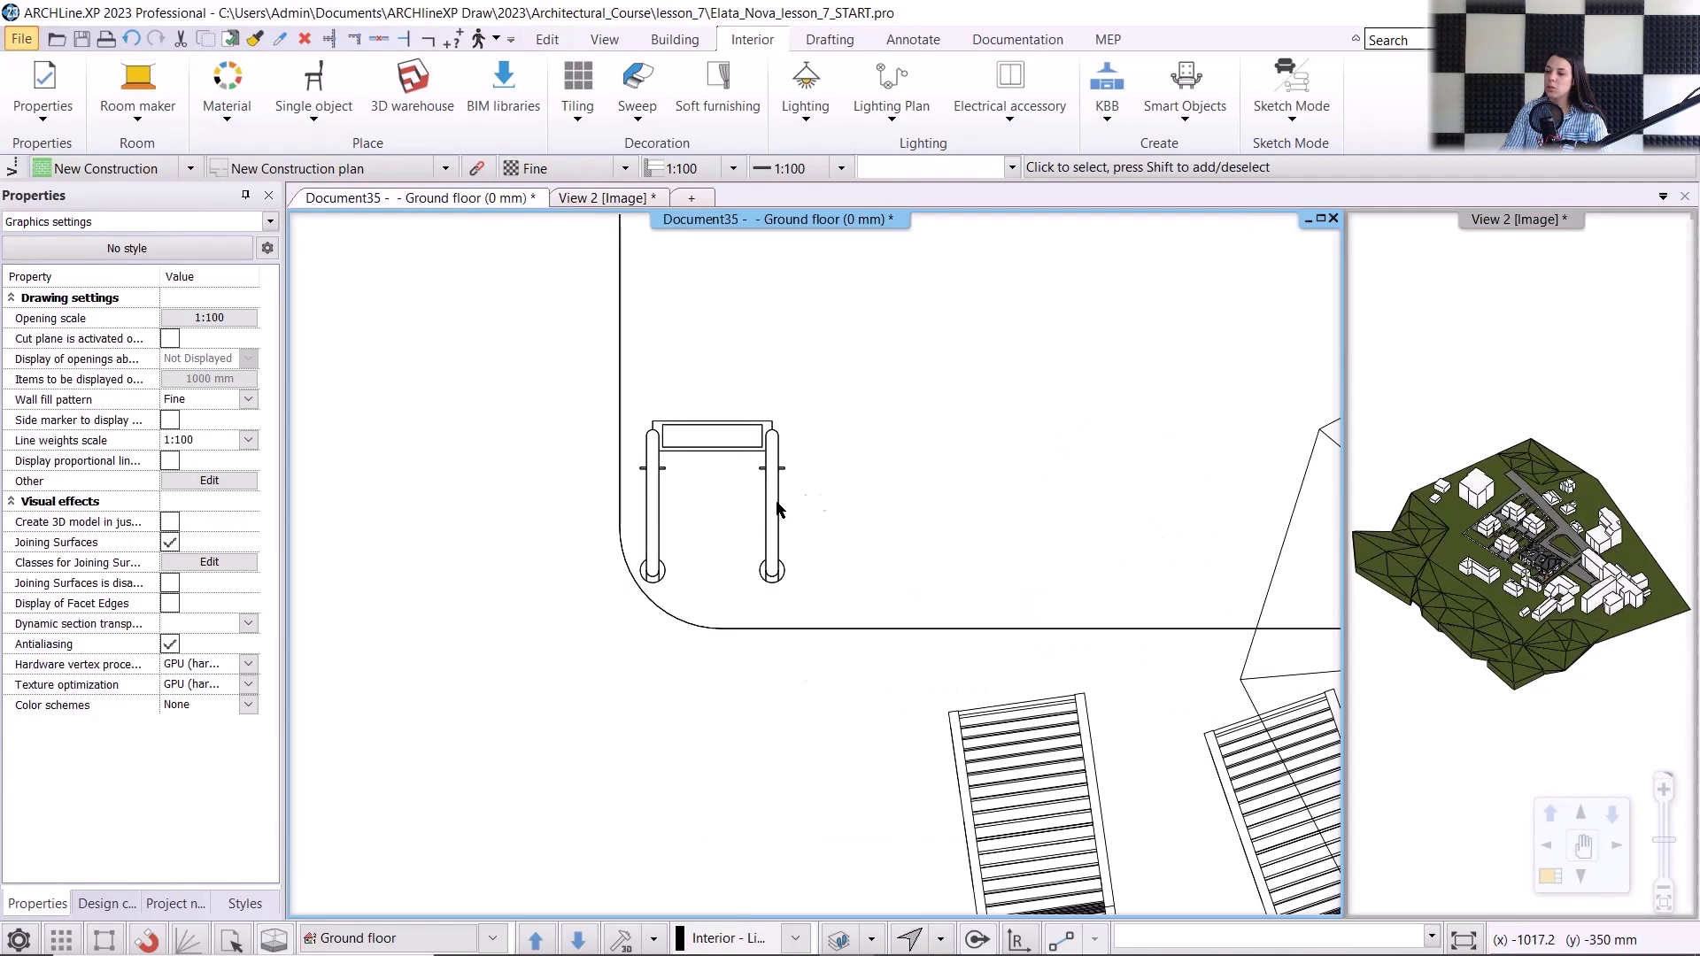
left_click(716, 522)
right_click(715, 523)
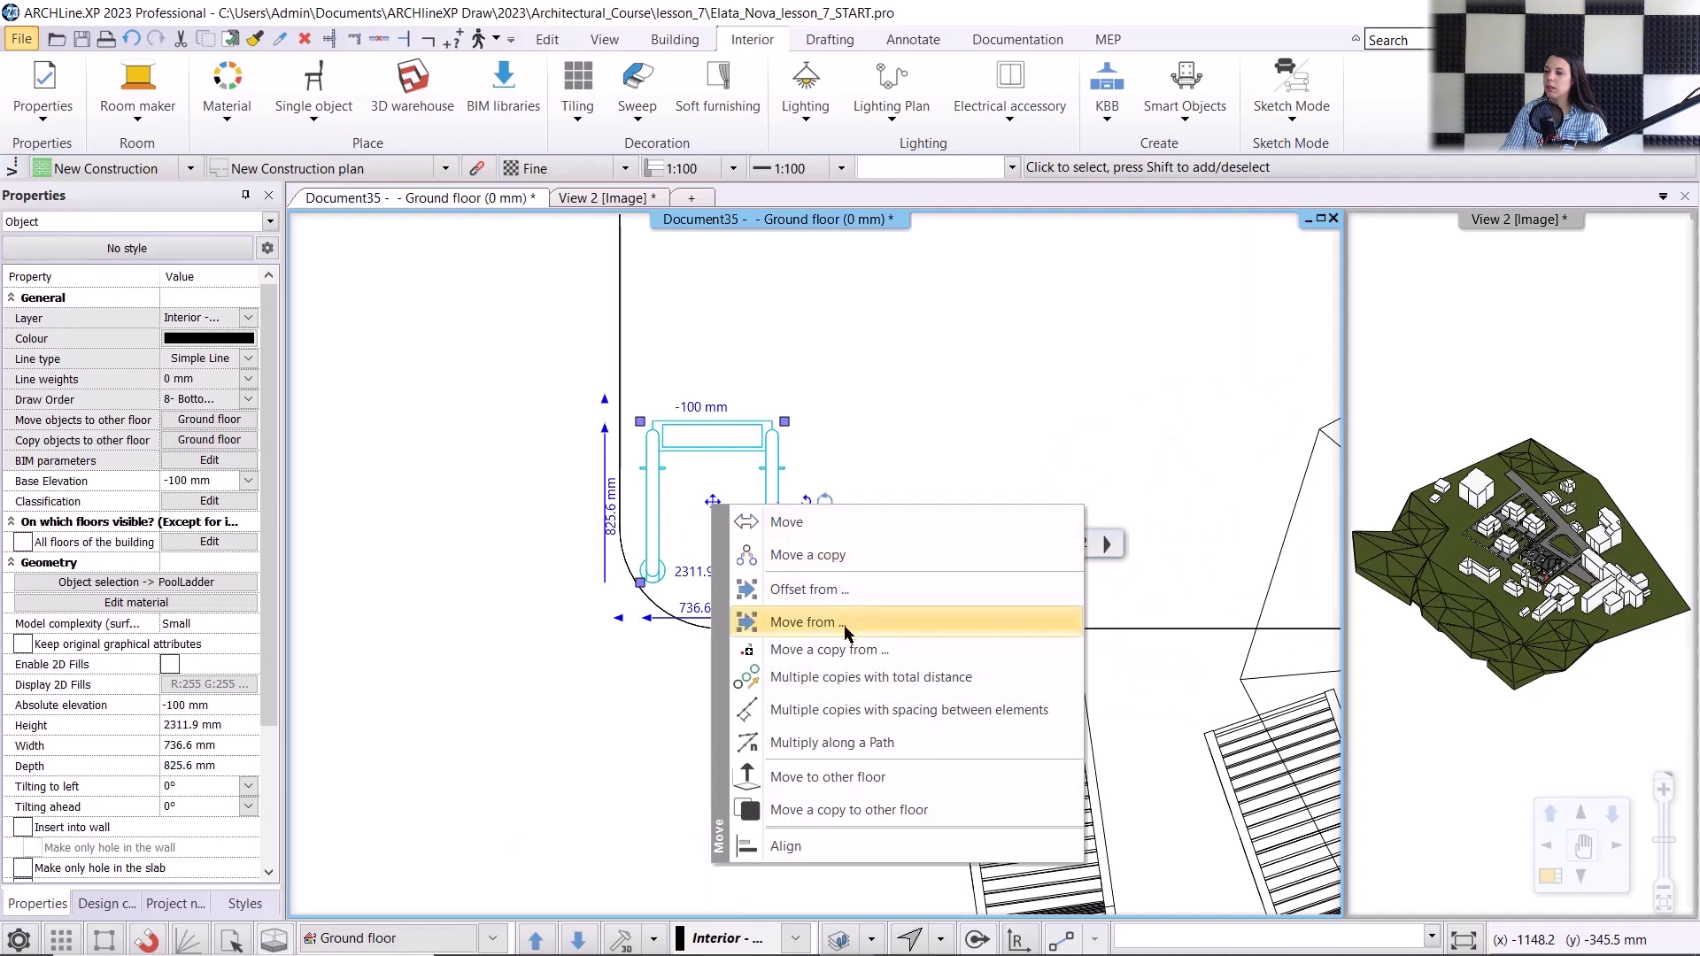
left_click(802, 619)
left_click(764, 472)
scroll(779, 434, "up", 2)
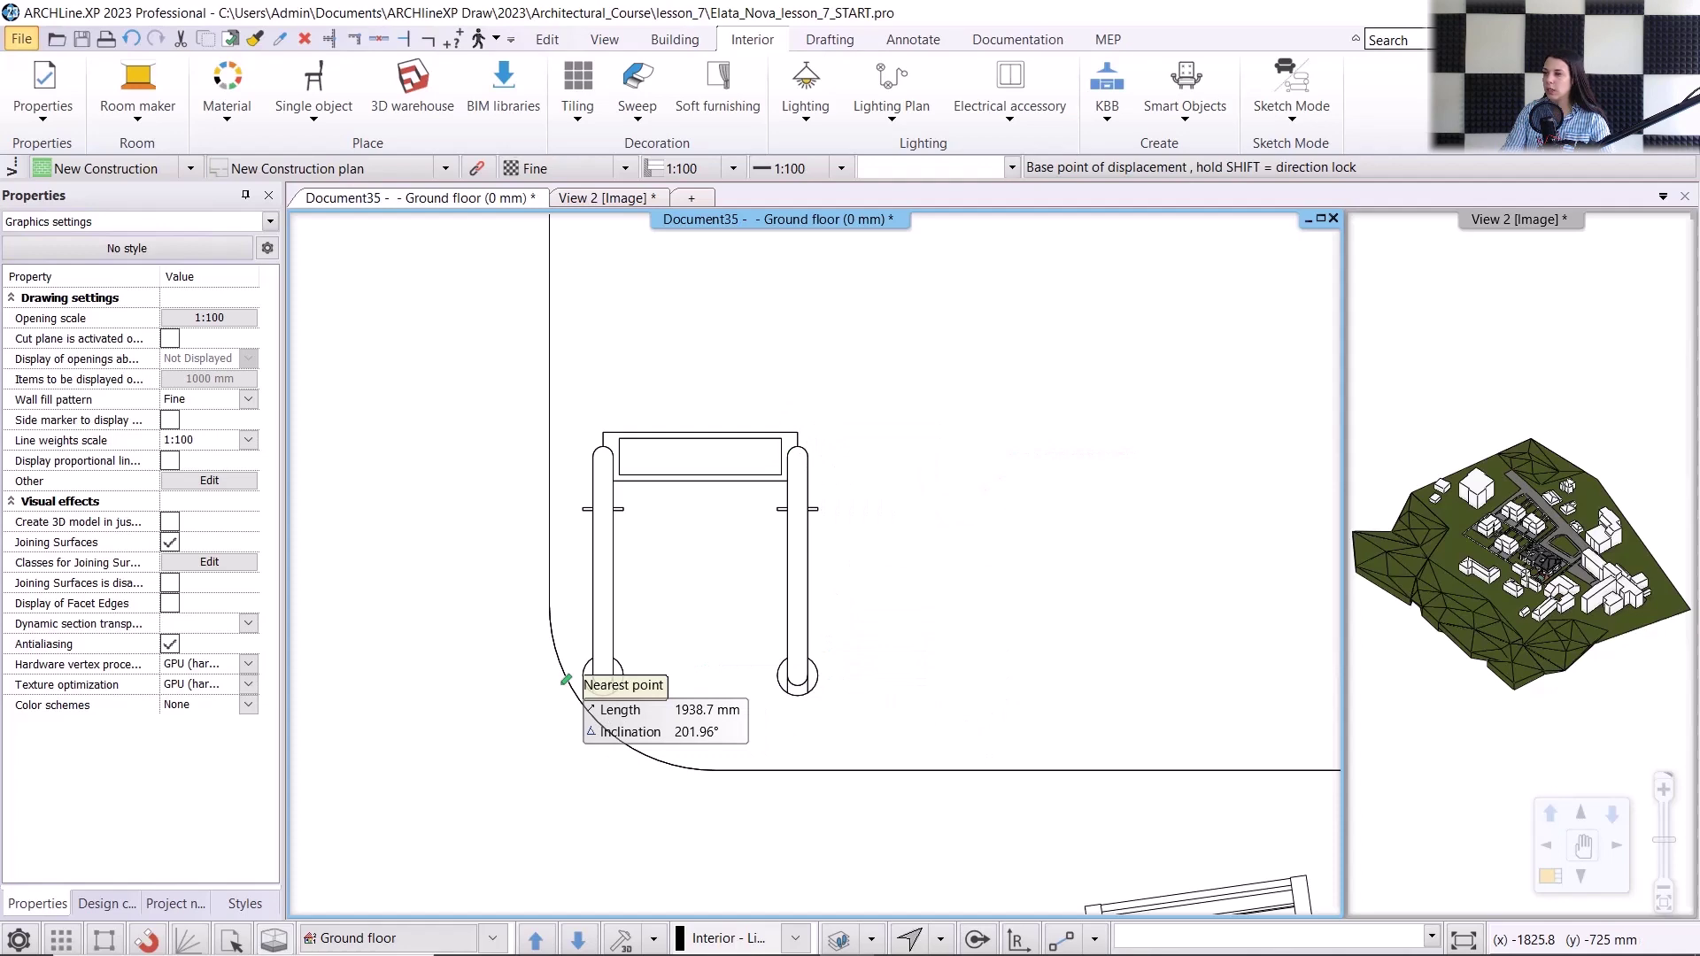
key("Escape")
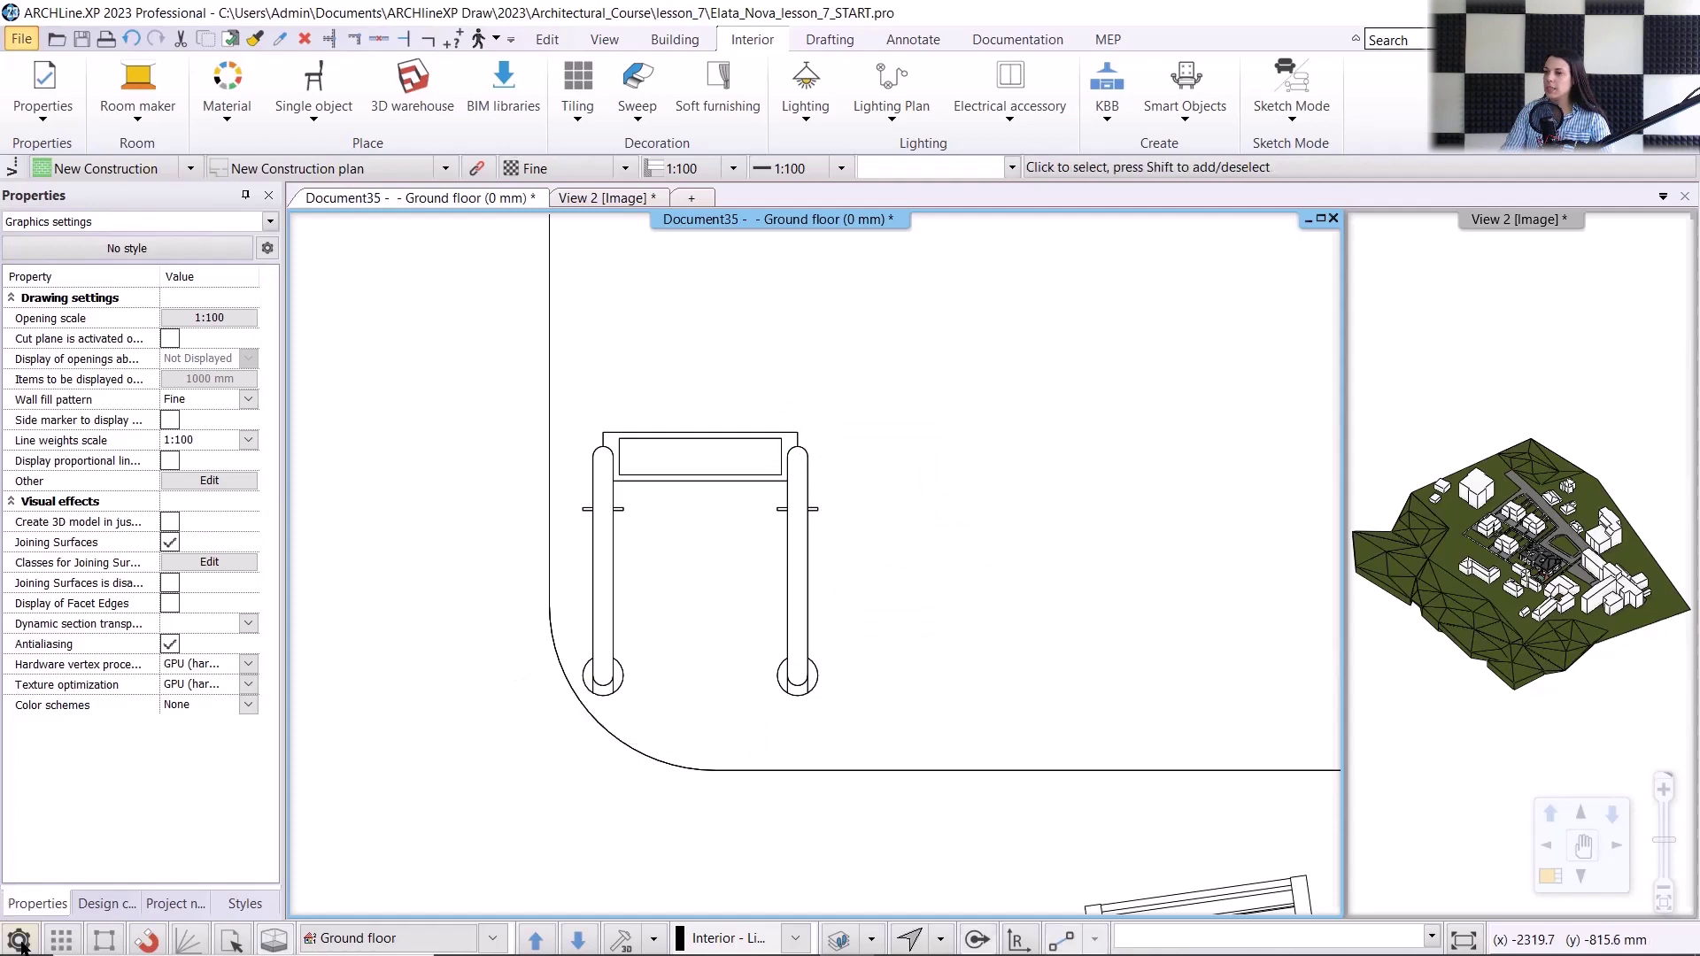
- Turn off the object snap option that finds only the reference points for objects, columns and beams
left_click(21, 945)
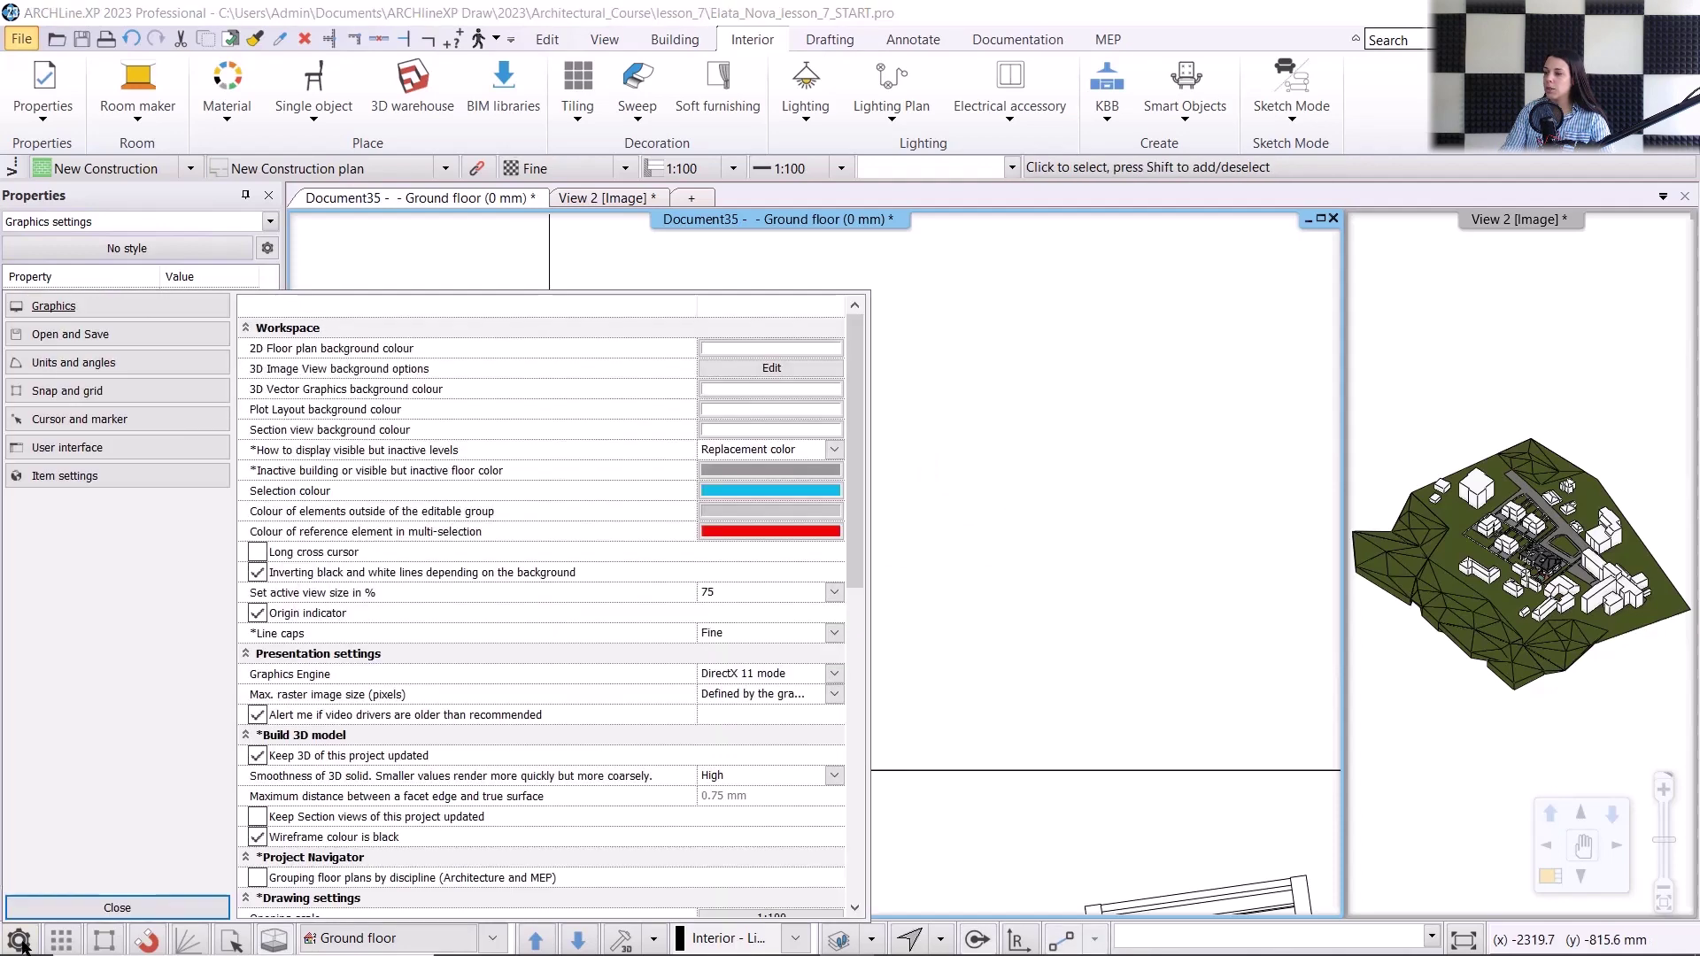
left_click(85, 391)
scroll(420, 740, "down", 2)
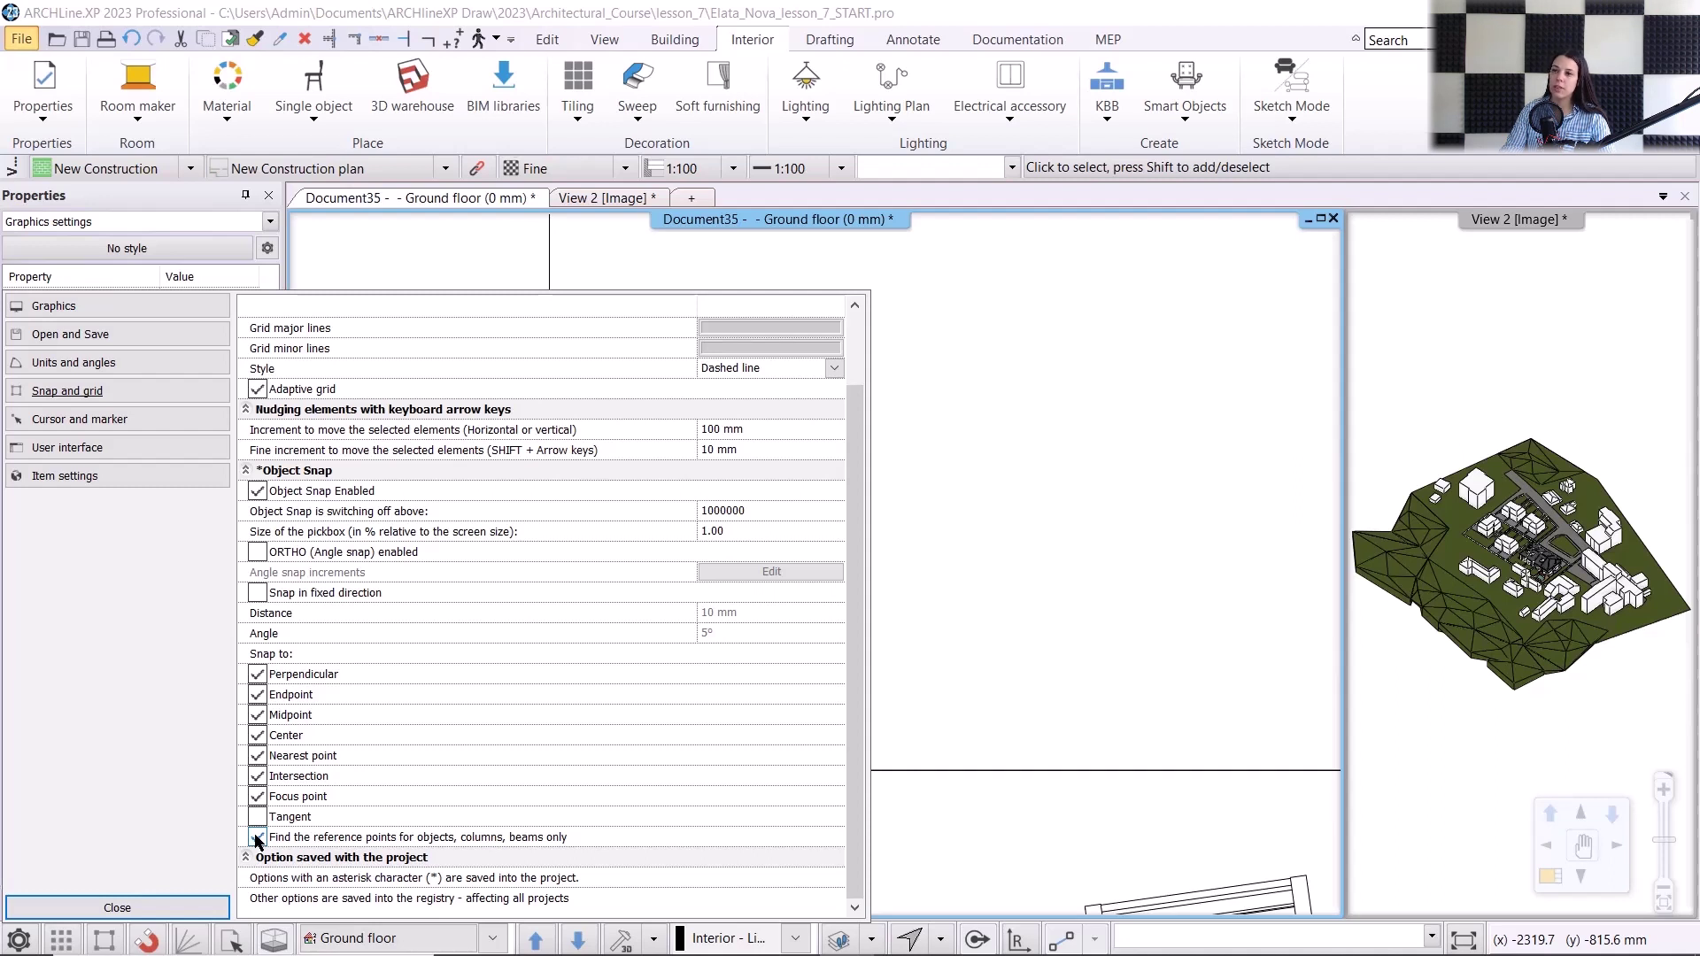
left_click(189, 905)
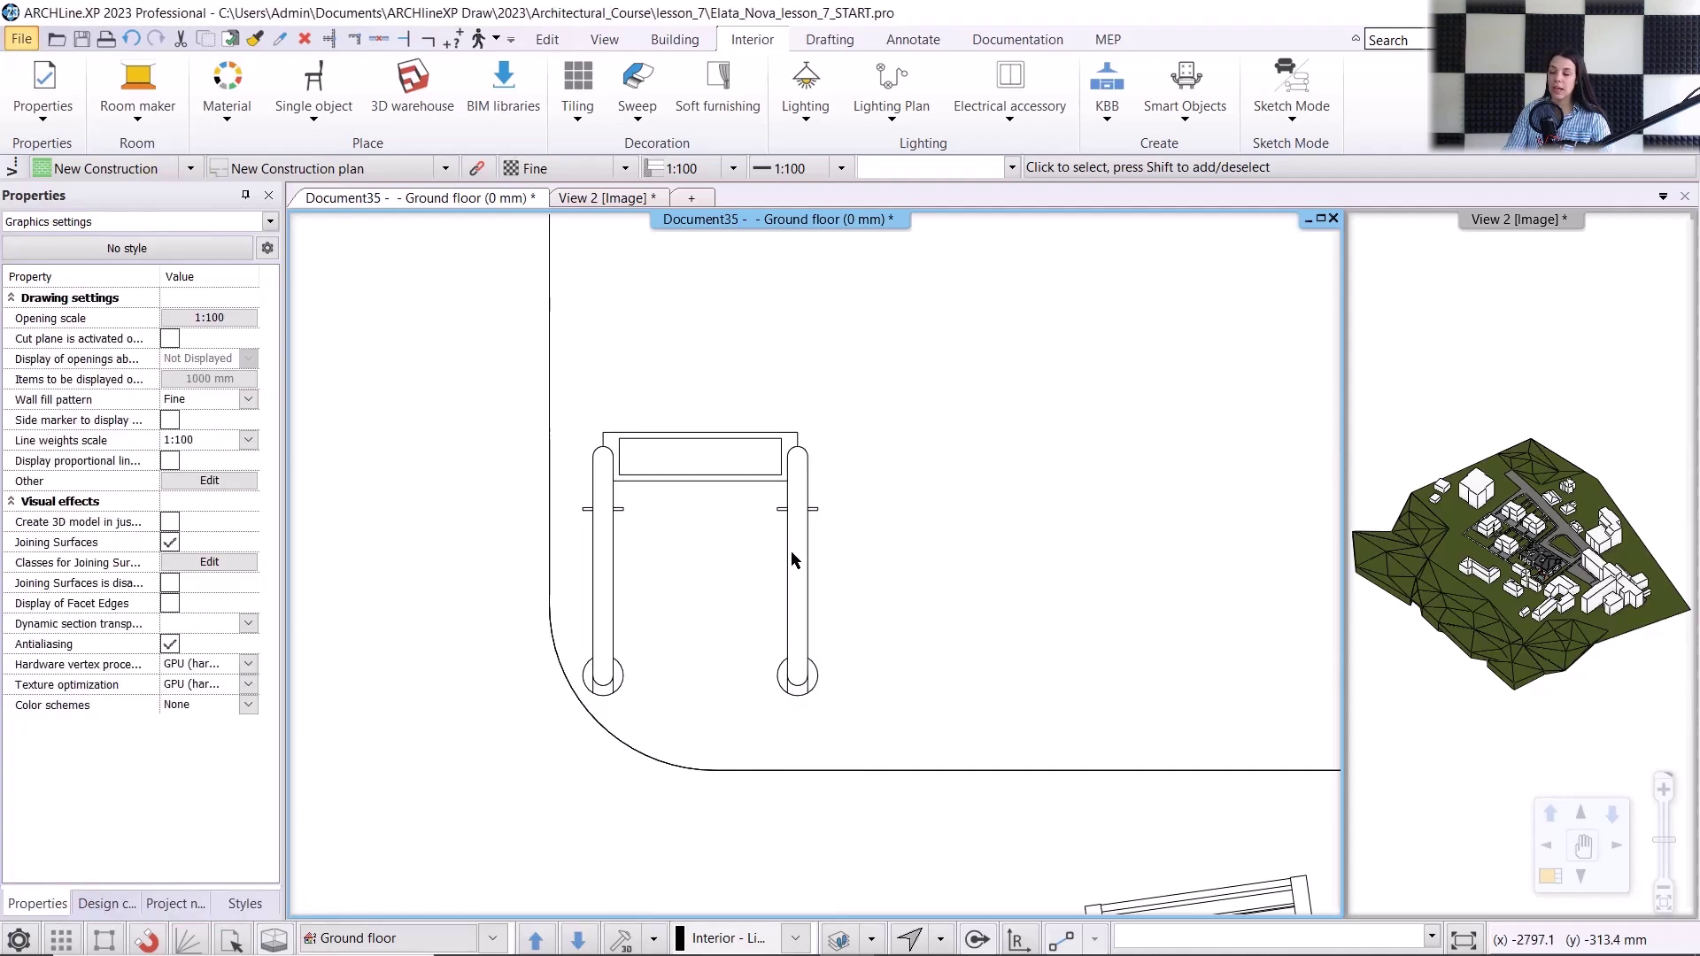
- Move the pool ladder by its bracket endpoint onto the straight pool edge facing the sunbeds on the ground floor plan
left_click(790, 551)
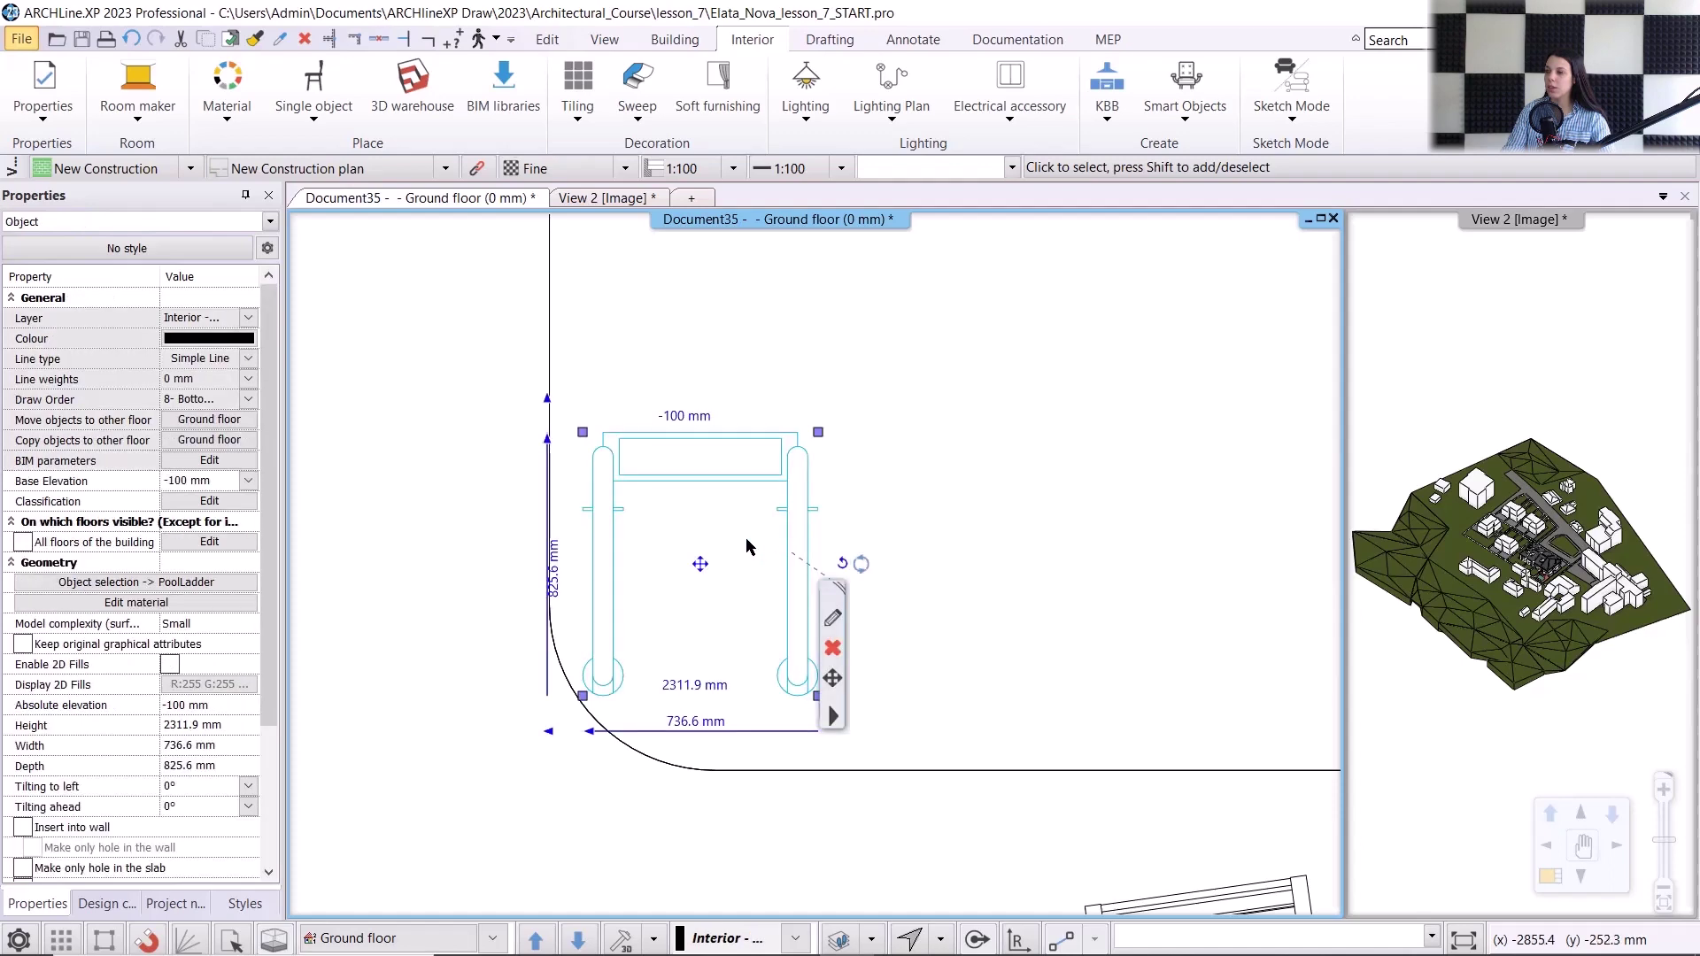
left_click(699, 563)
left_click(778, 511)
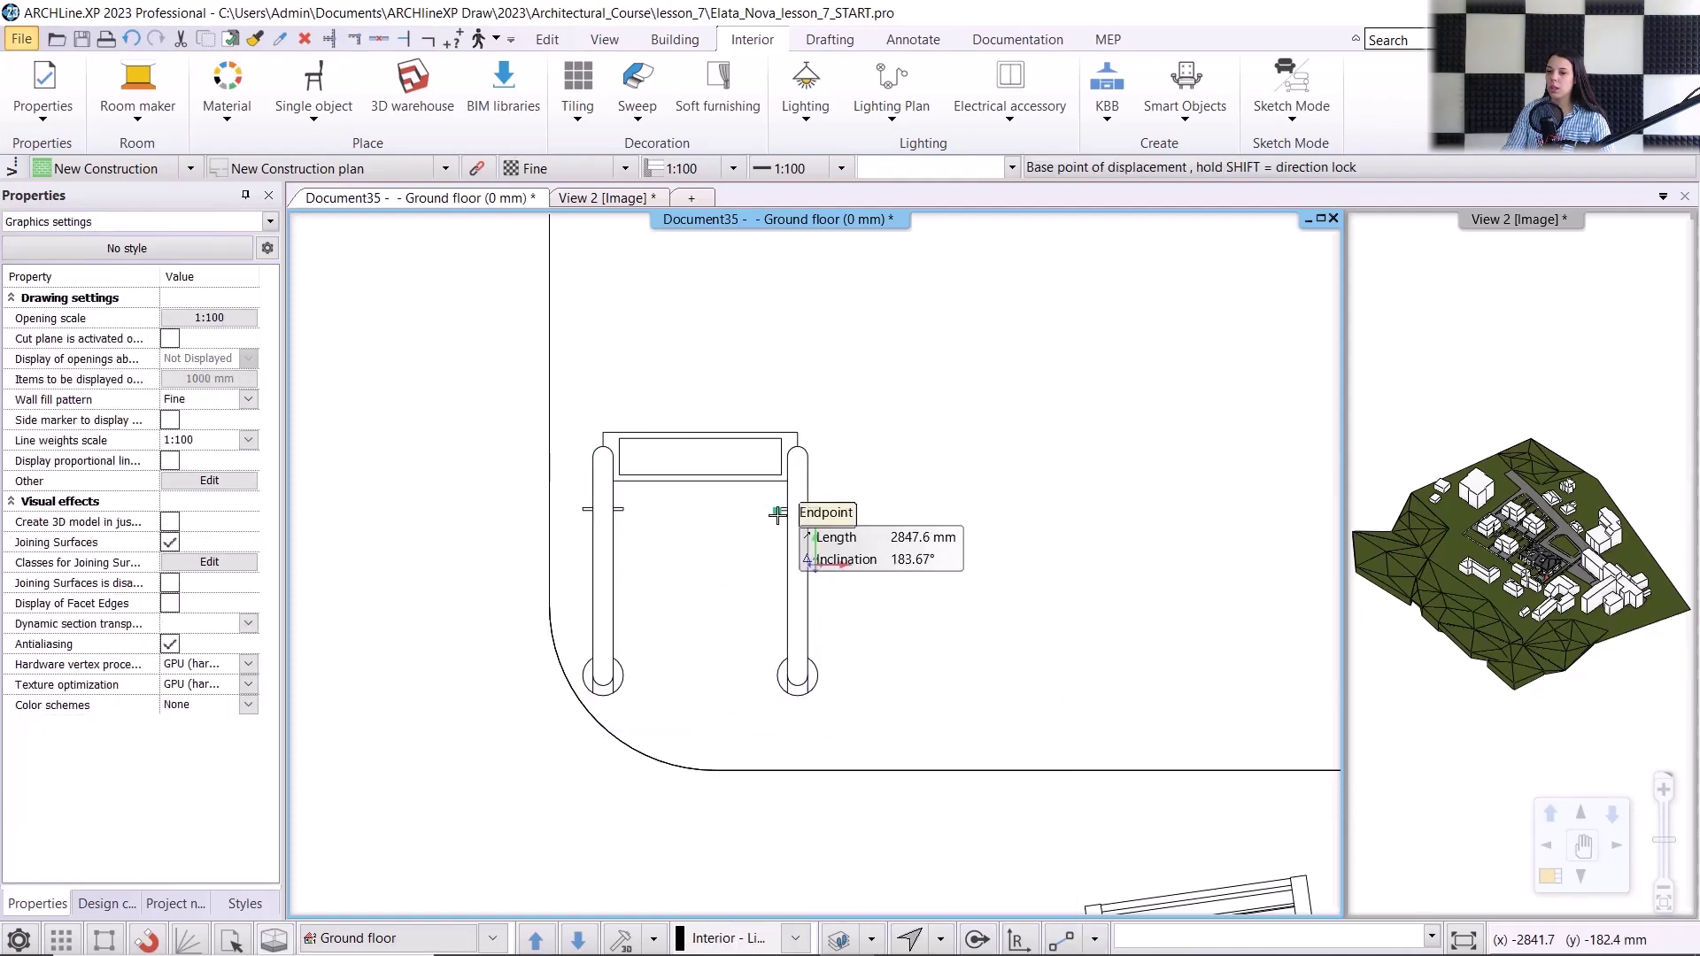
scroll(957, 744, "up", 2)
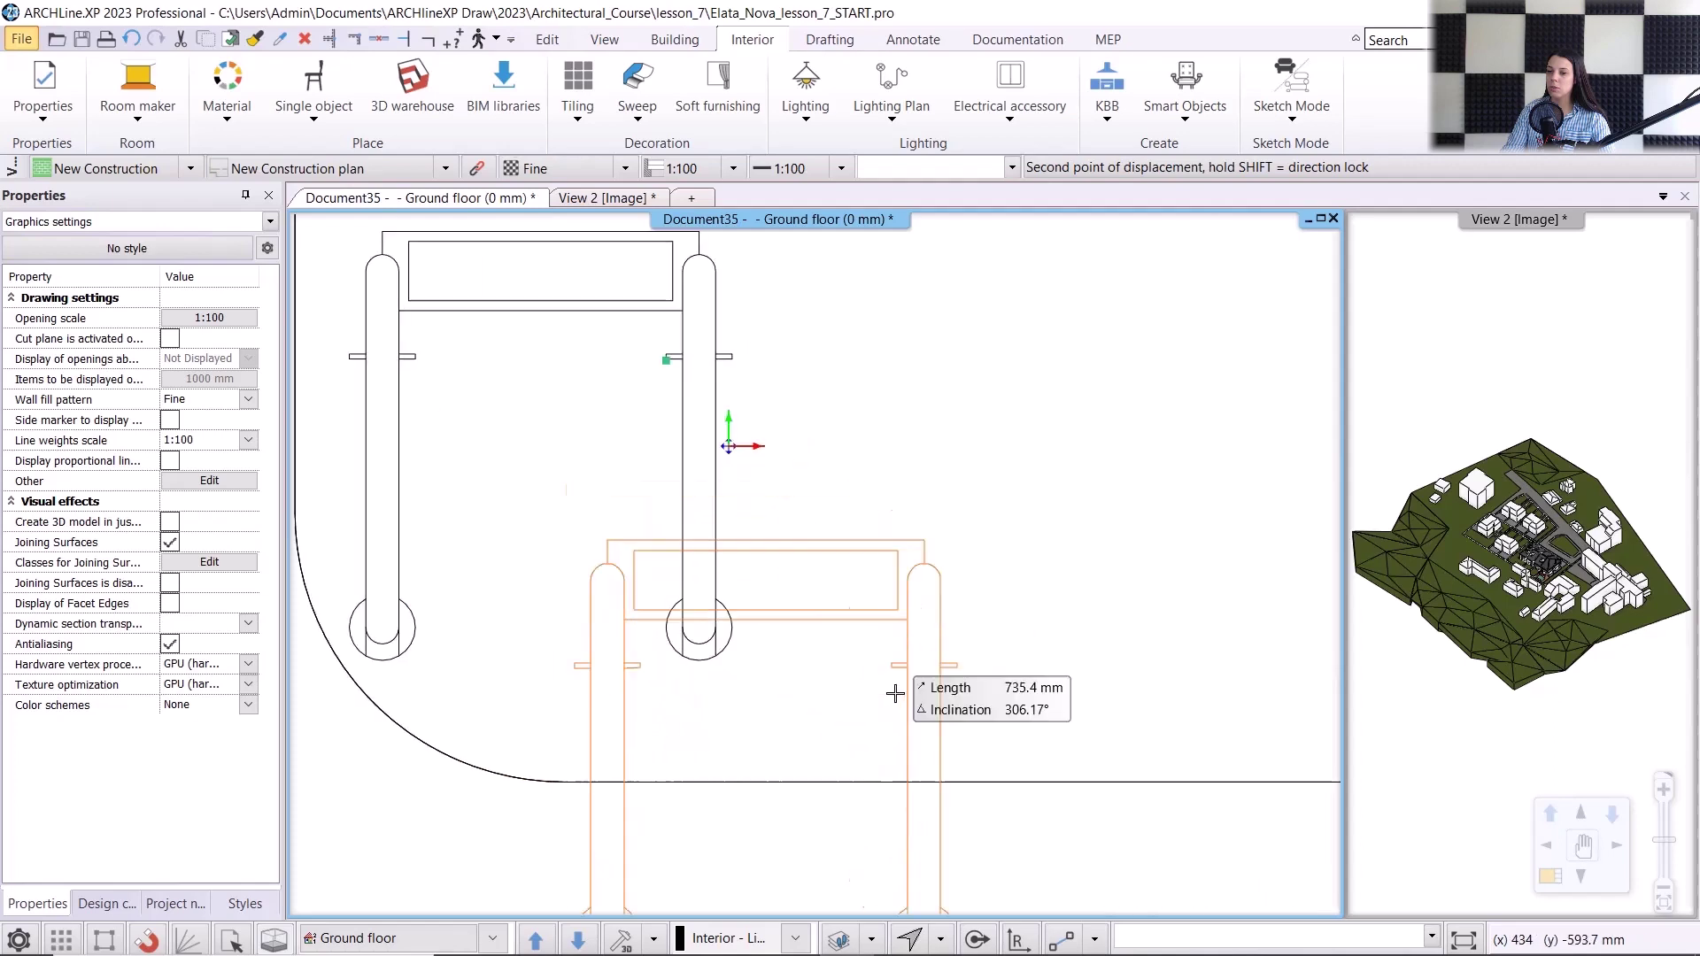
left_click(945, 778)
left_click(1053, 541)
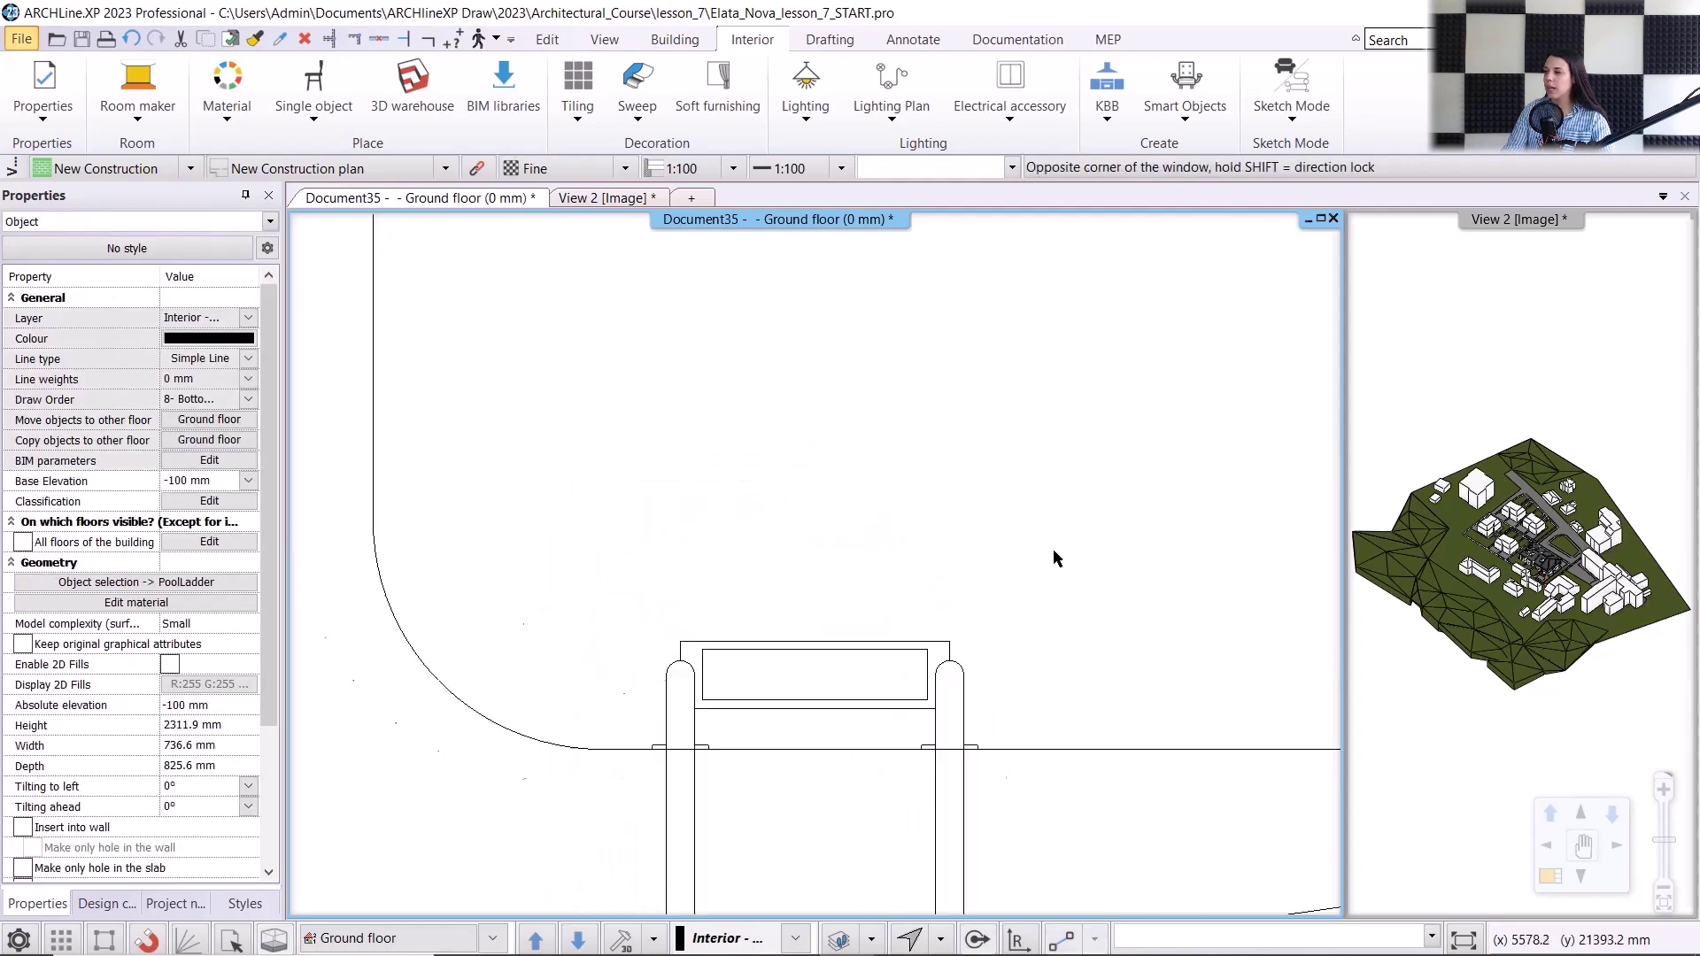
- Deselect the pool ladder and review which points are enabled for object snap in the snap and grid settings
scroll(1027, 584, "down", 3)
left_click(1000, 624)
scroll(1000, 623, "down", 3)
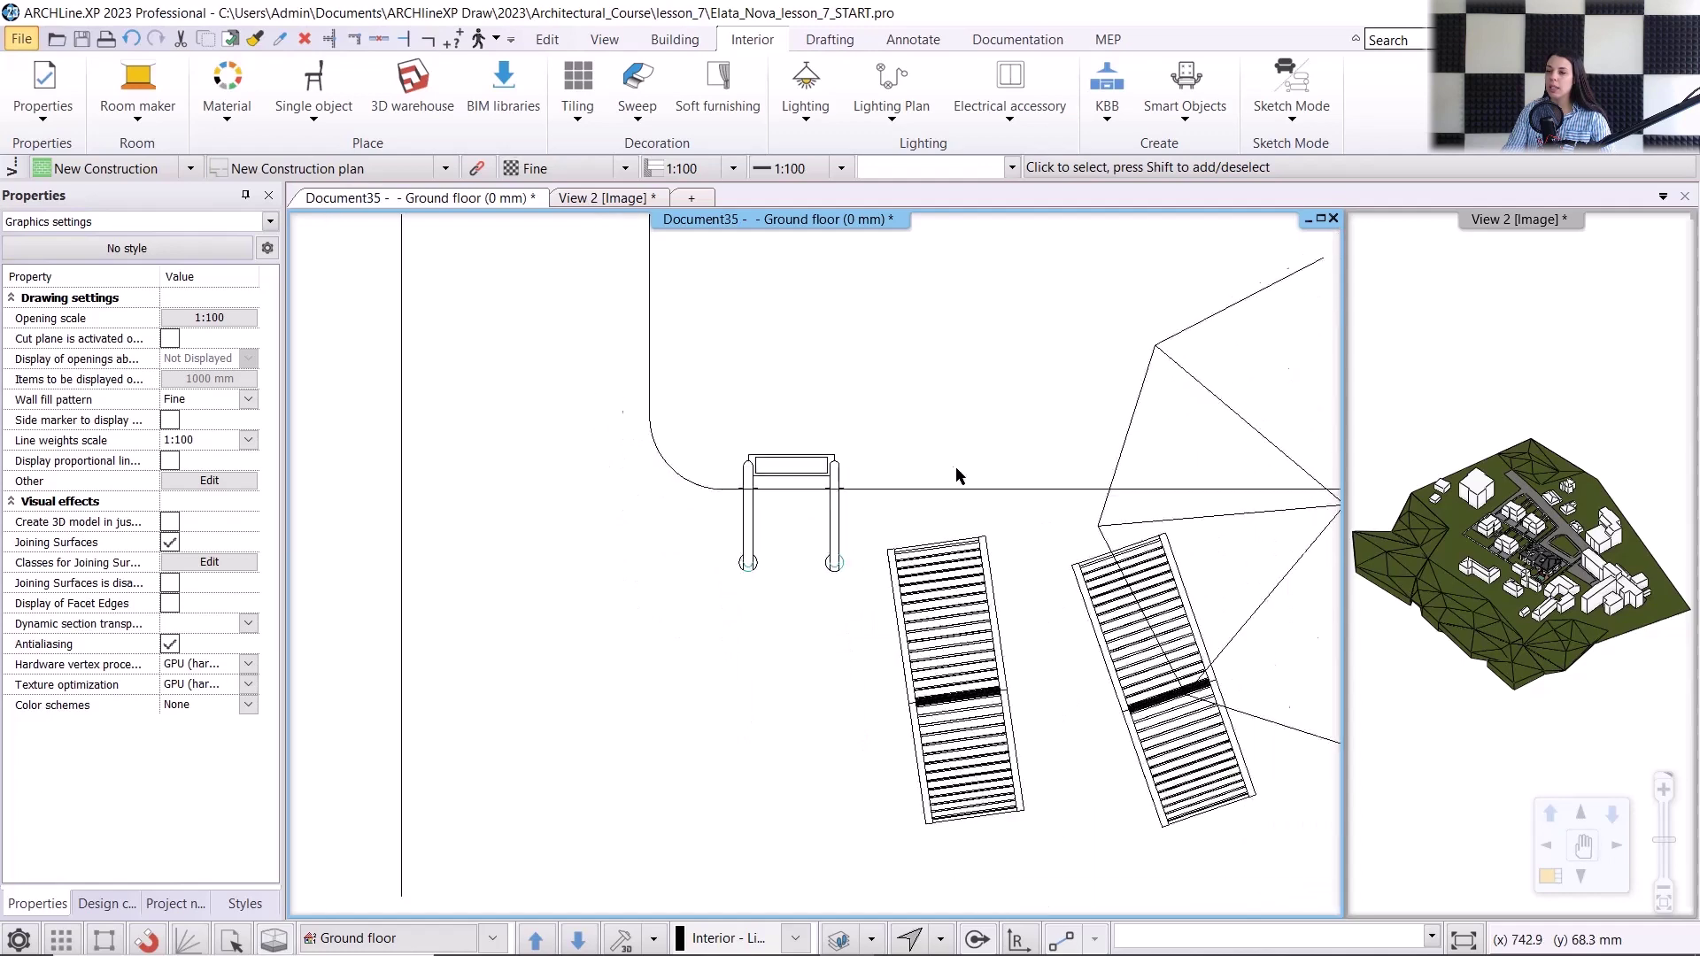
left_click(20, 941)
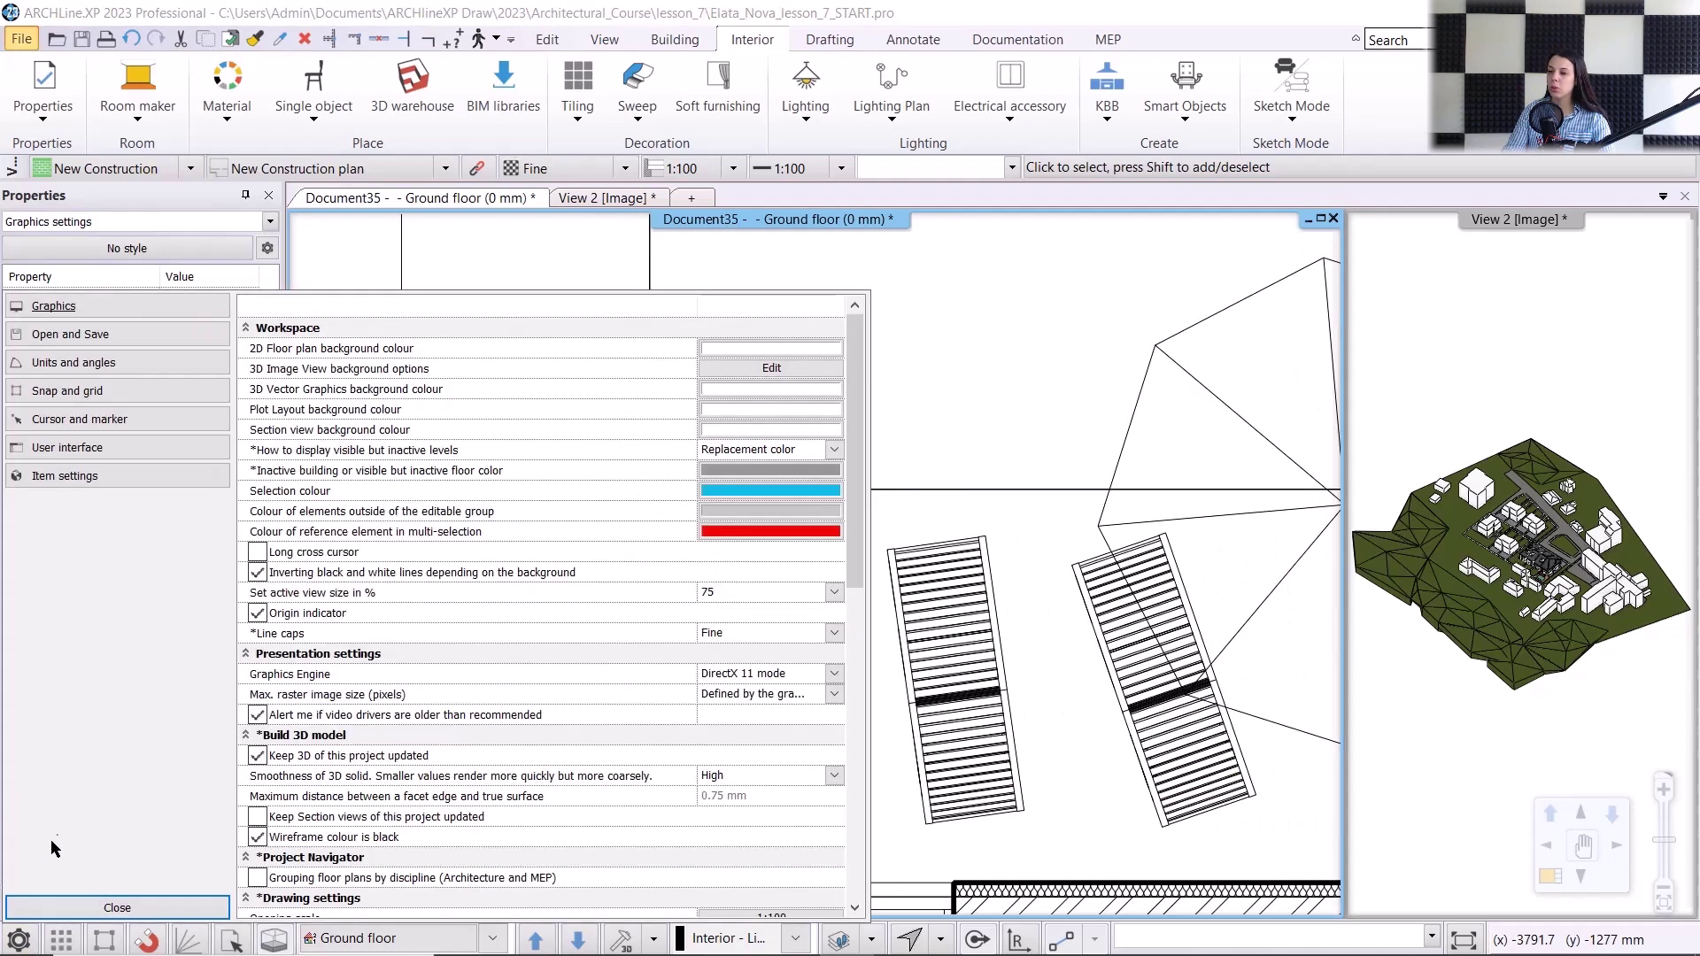
left_click(93, 392)
scroll(445, 712, "down", 5)
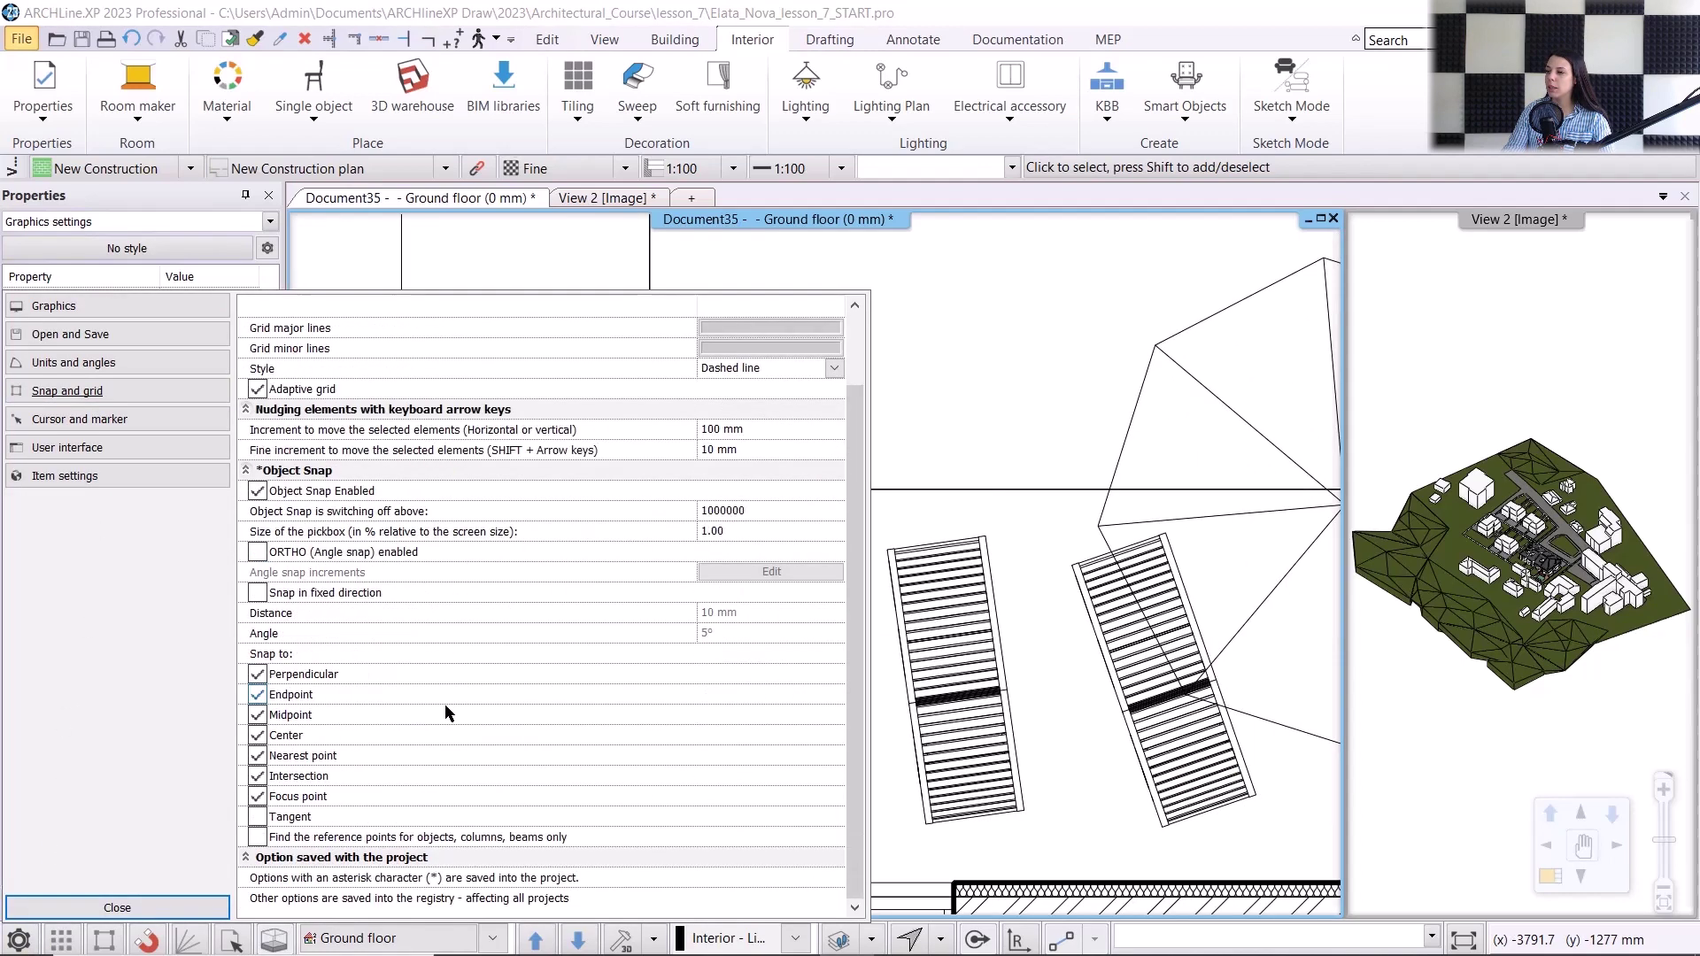
left_click(149, 908)
- Move the pool ladder straight down about 1123 mm in the 3D view so its handrail feet rest on the deck
left_click(625, 197)
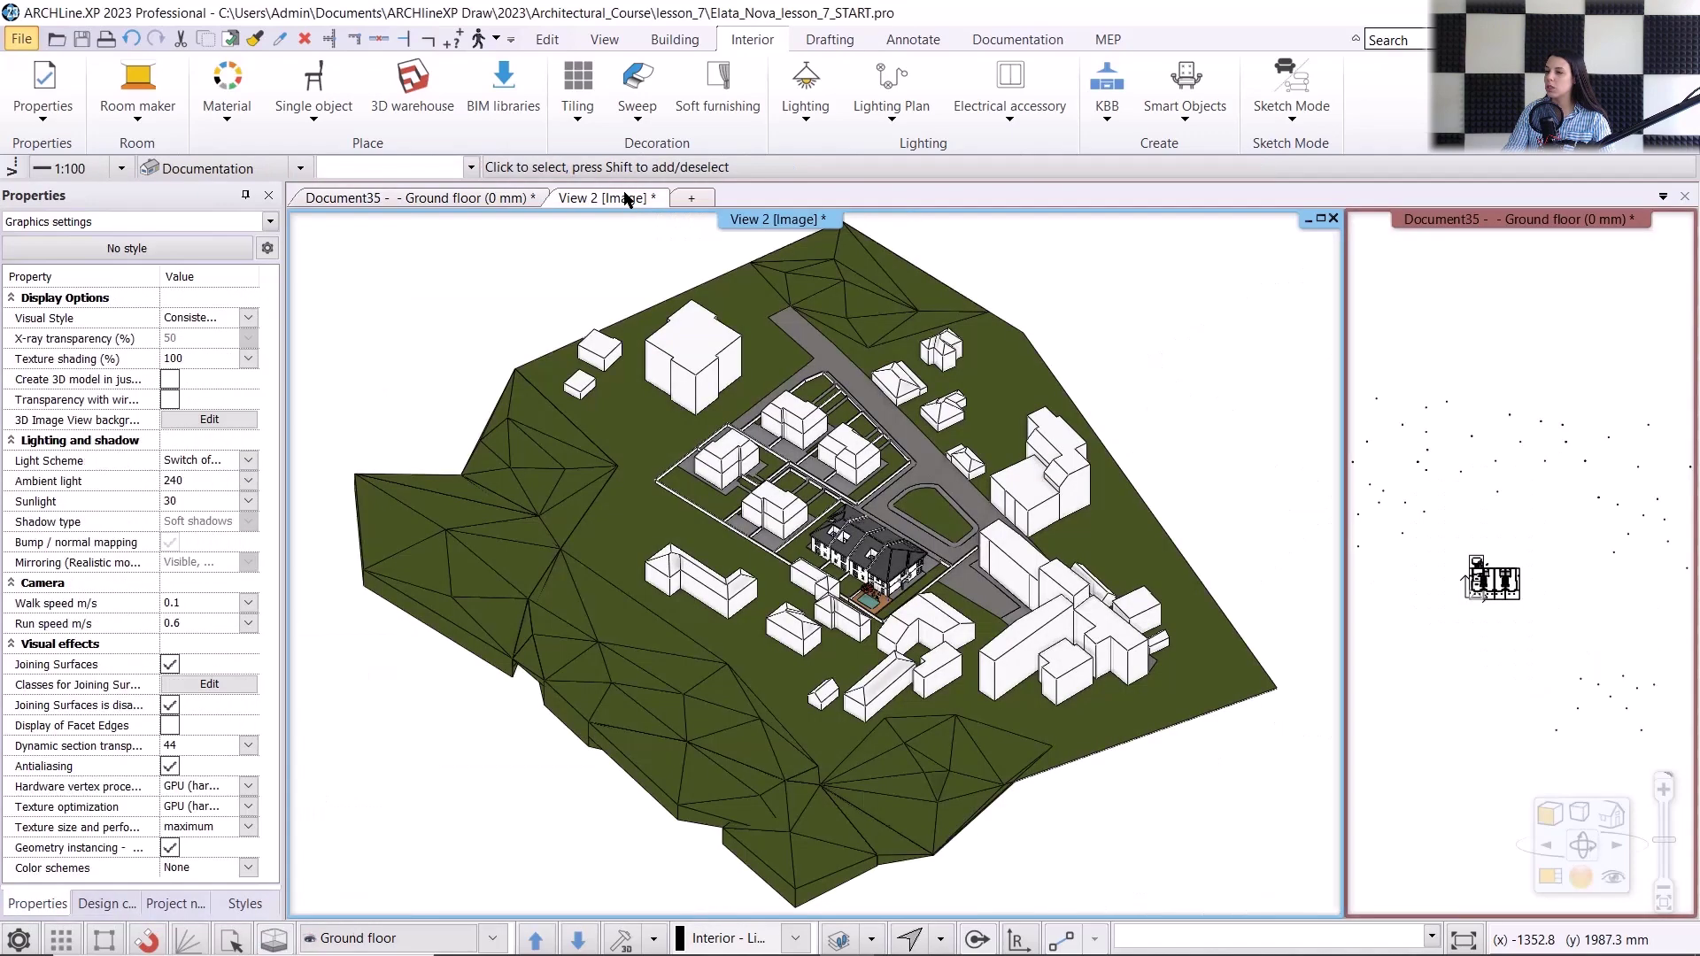
scroll(832, 611, "up", 10)
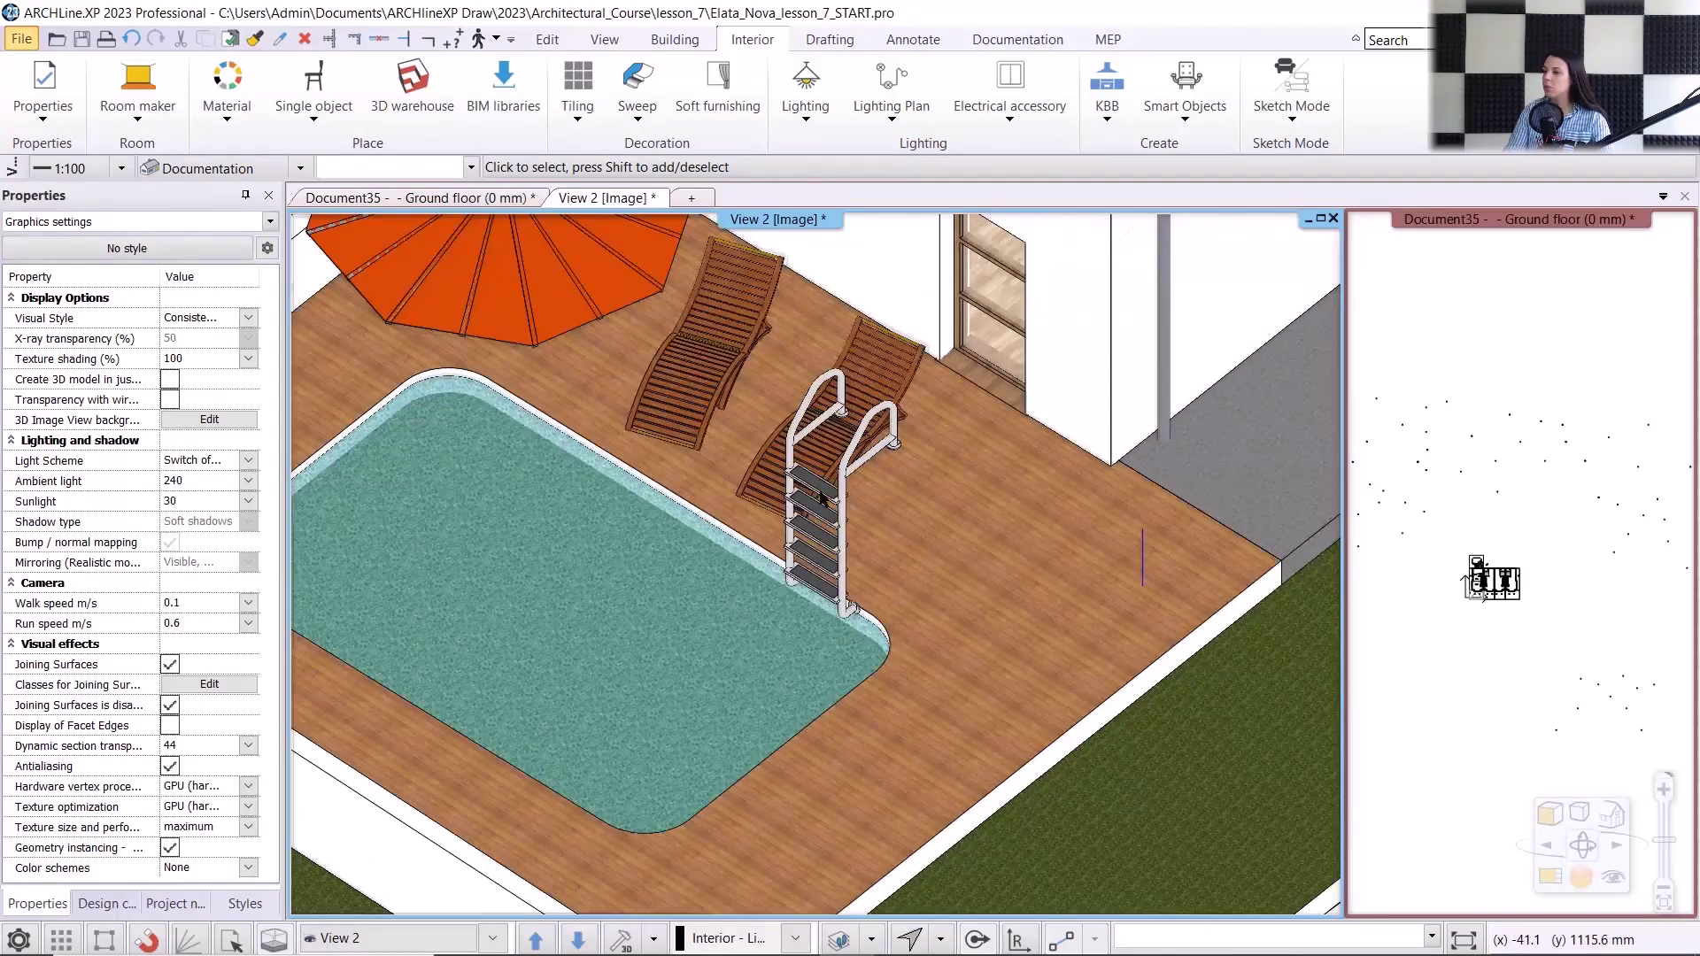
left_click(826, 492)
middle_click_drag(828, 531, 792, 568)
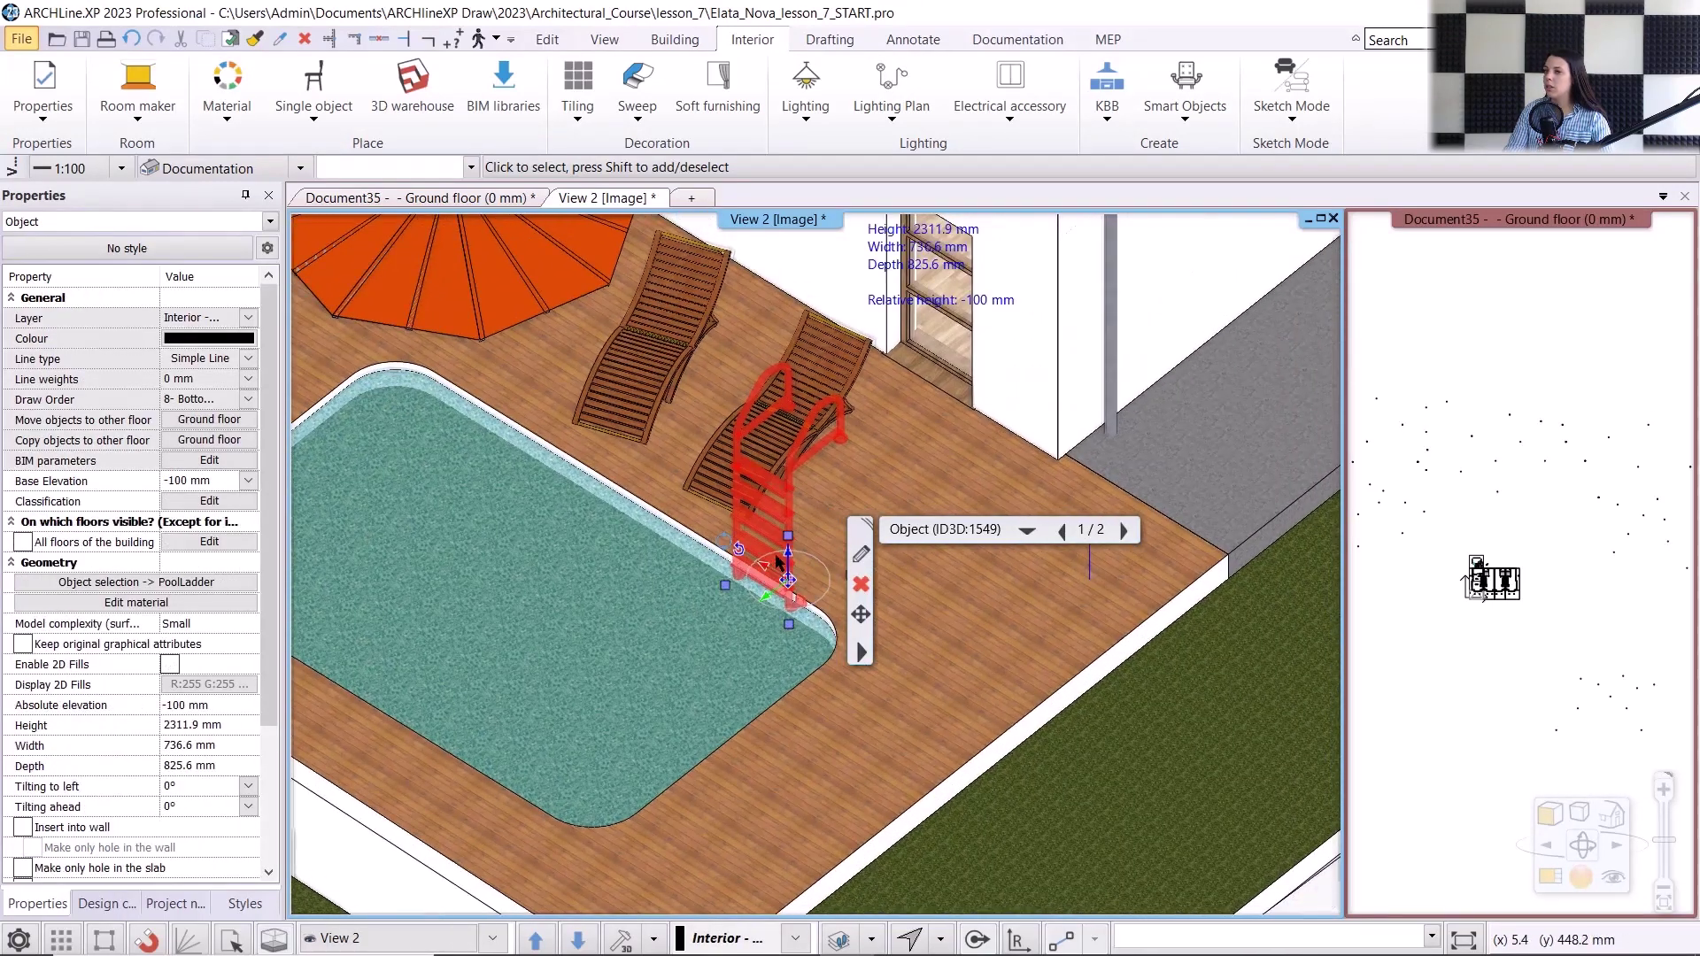
left_click(792, 567)
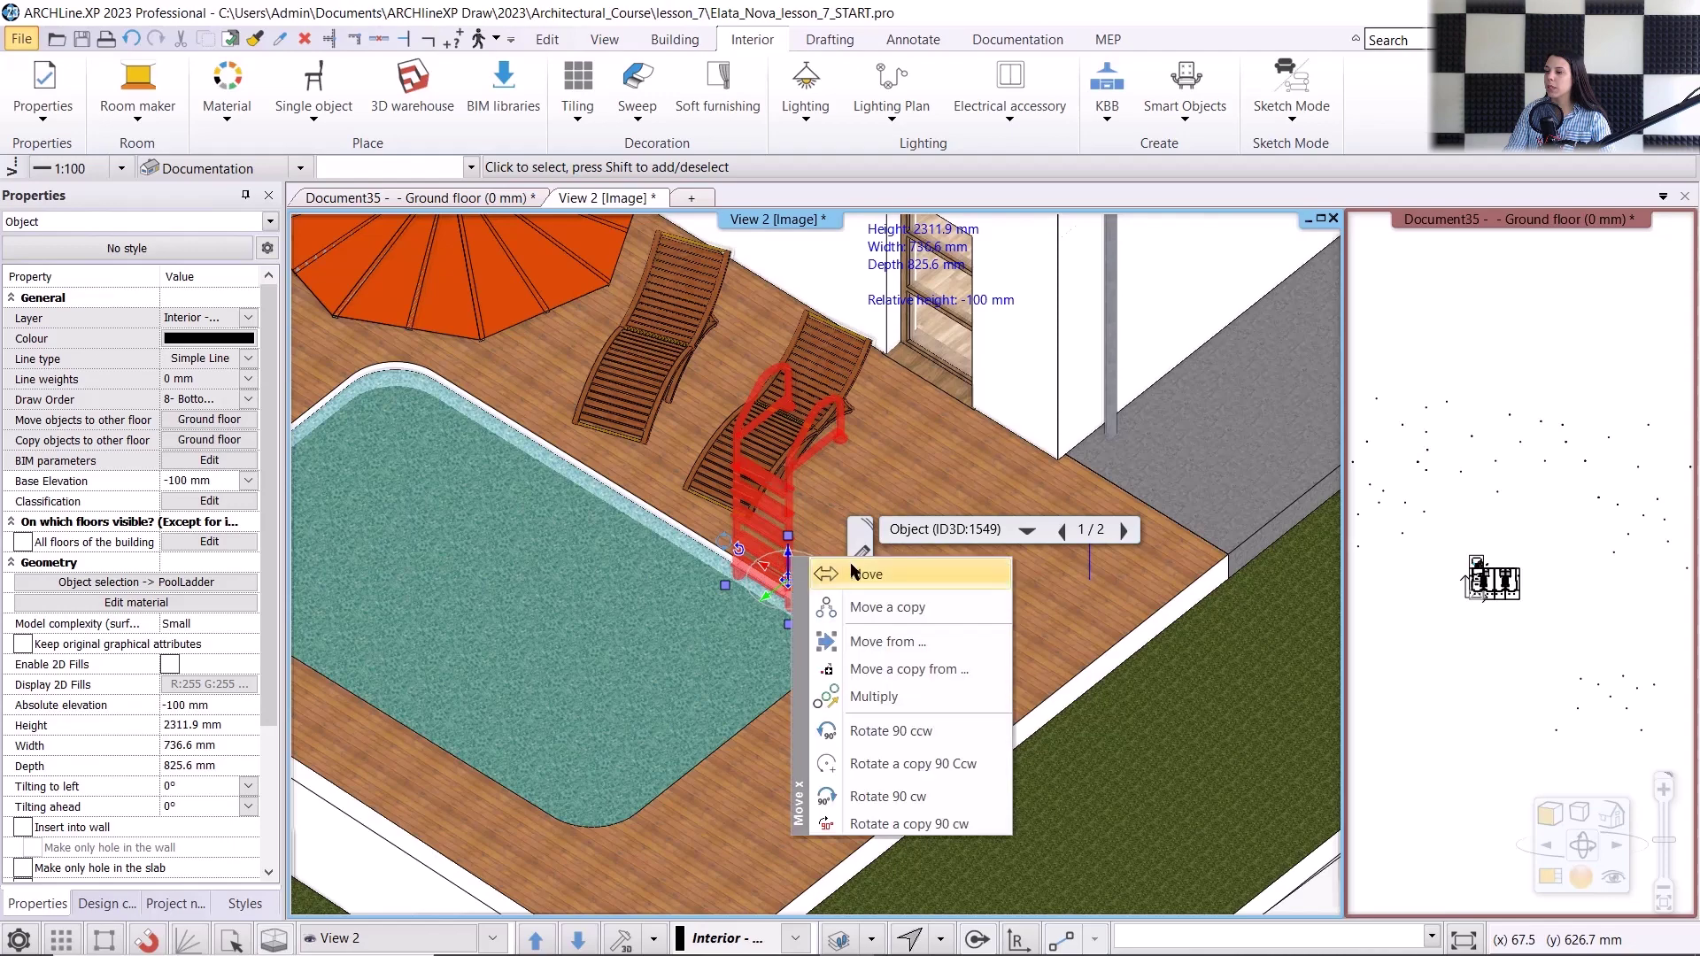
left_click(863, 571)
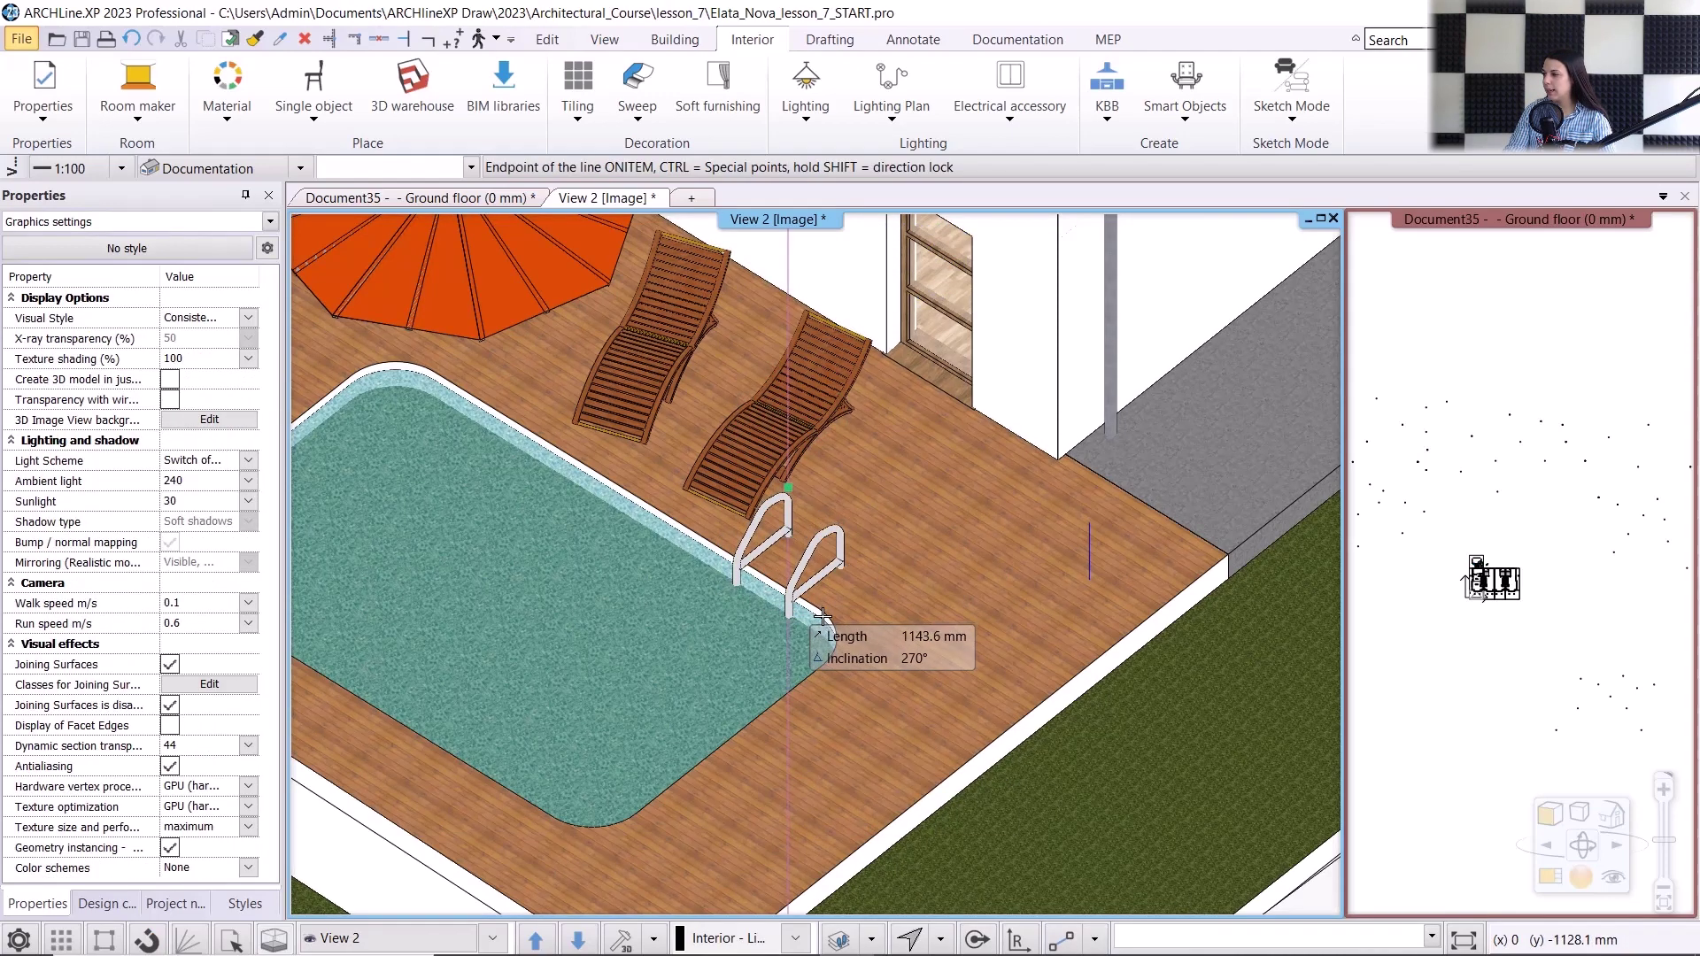
scroll(821, 611, "up", 2)
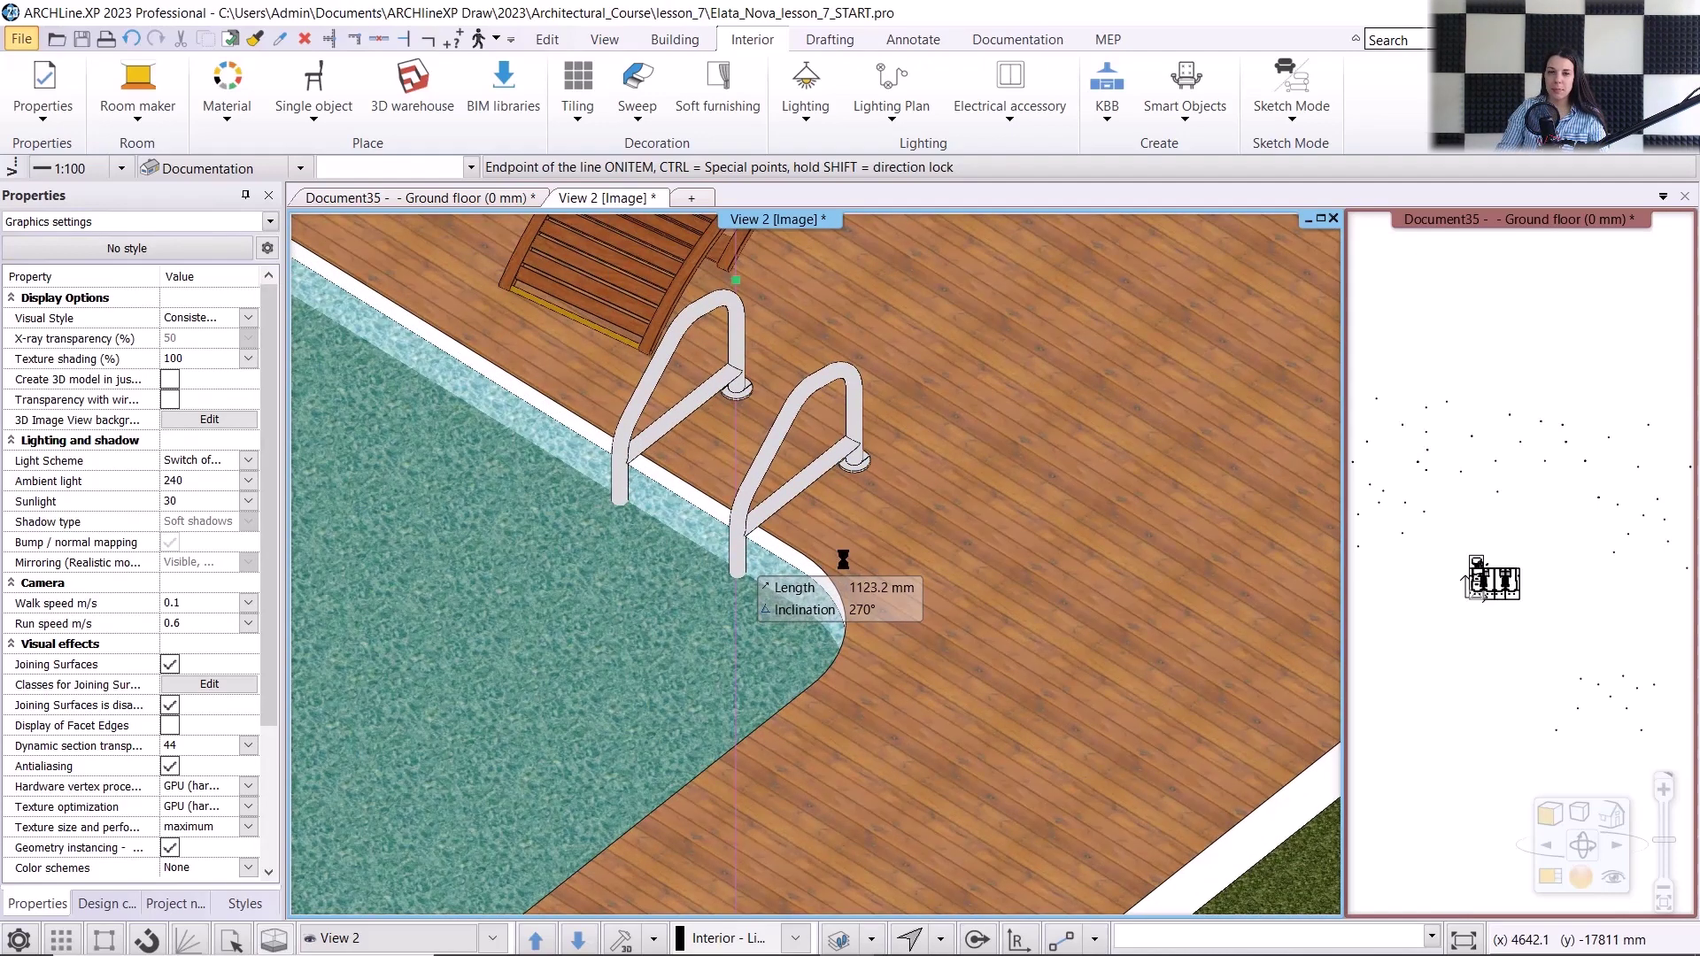
left_click(824, 566)
key("Escape")
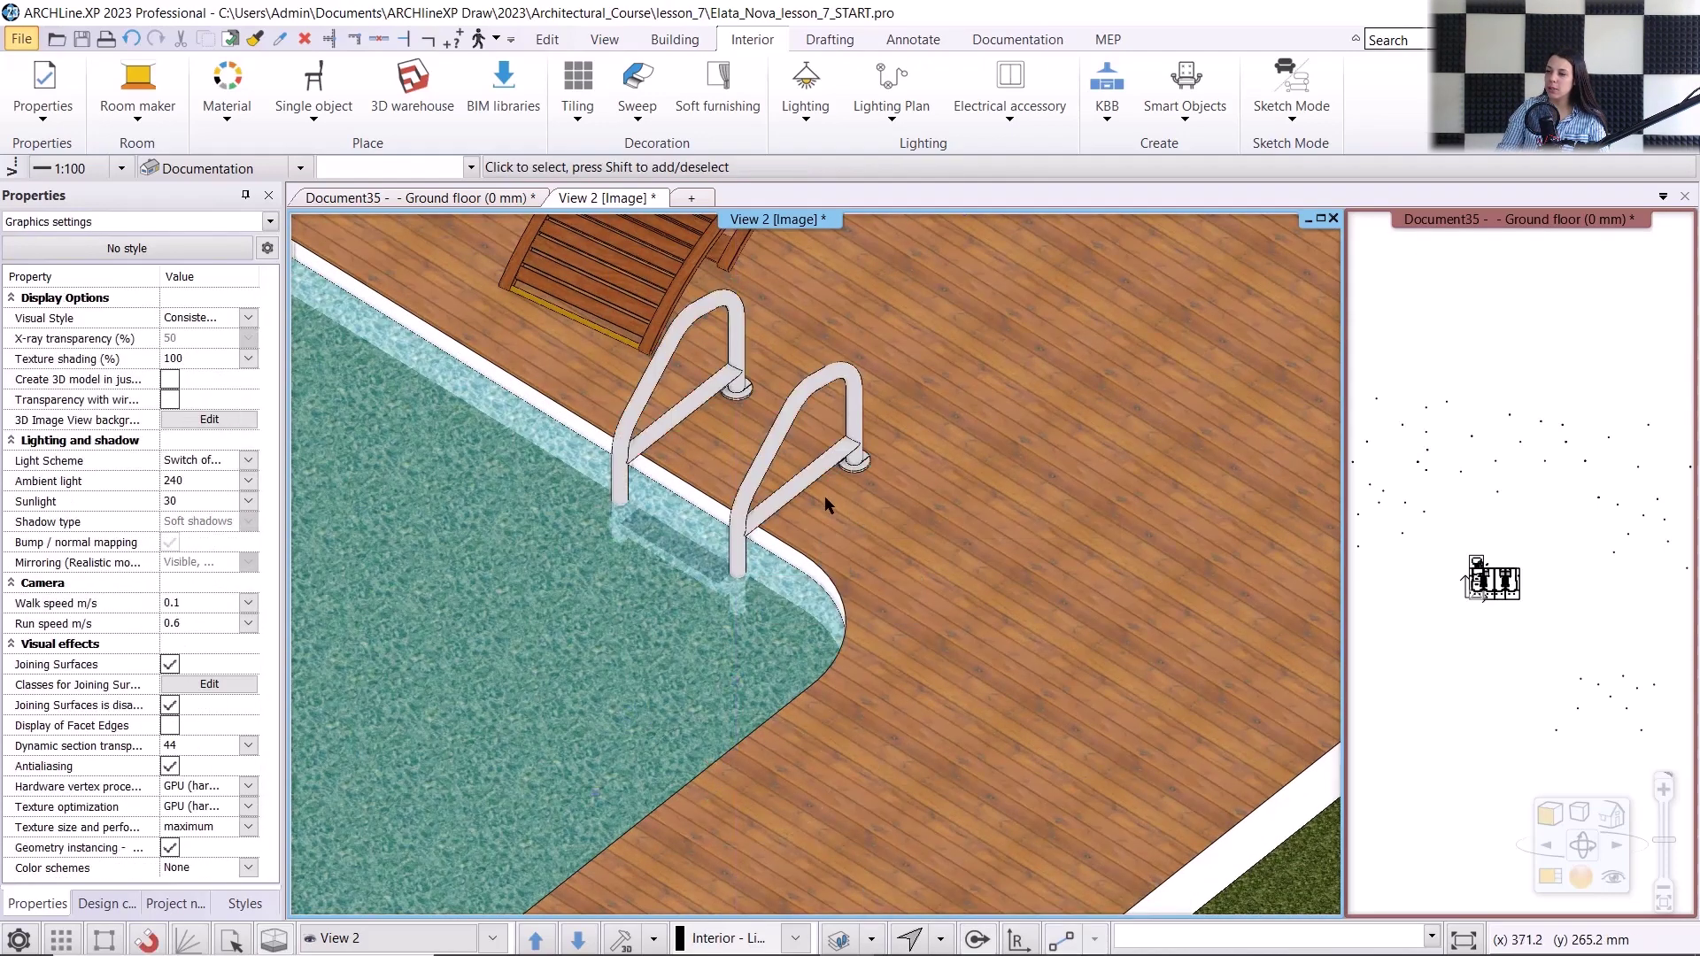
- Examine the furnished pool terrace, the row of houses and the surrounding site from the garden and street sides
scroll(825, 496, "down", 4)
scroll(869, 492, "down", 2)
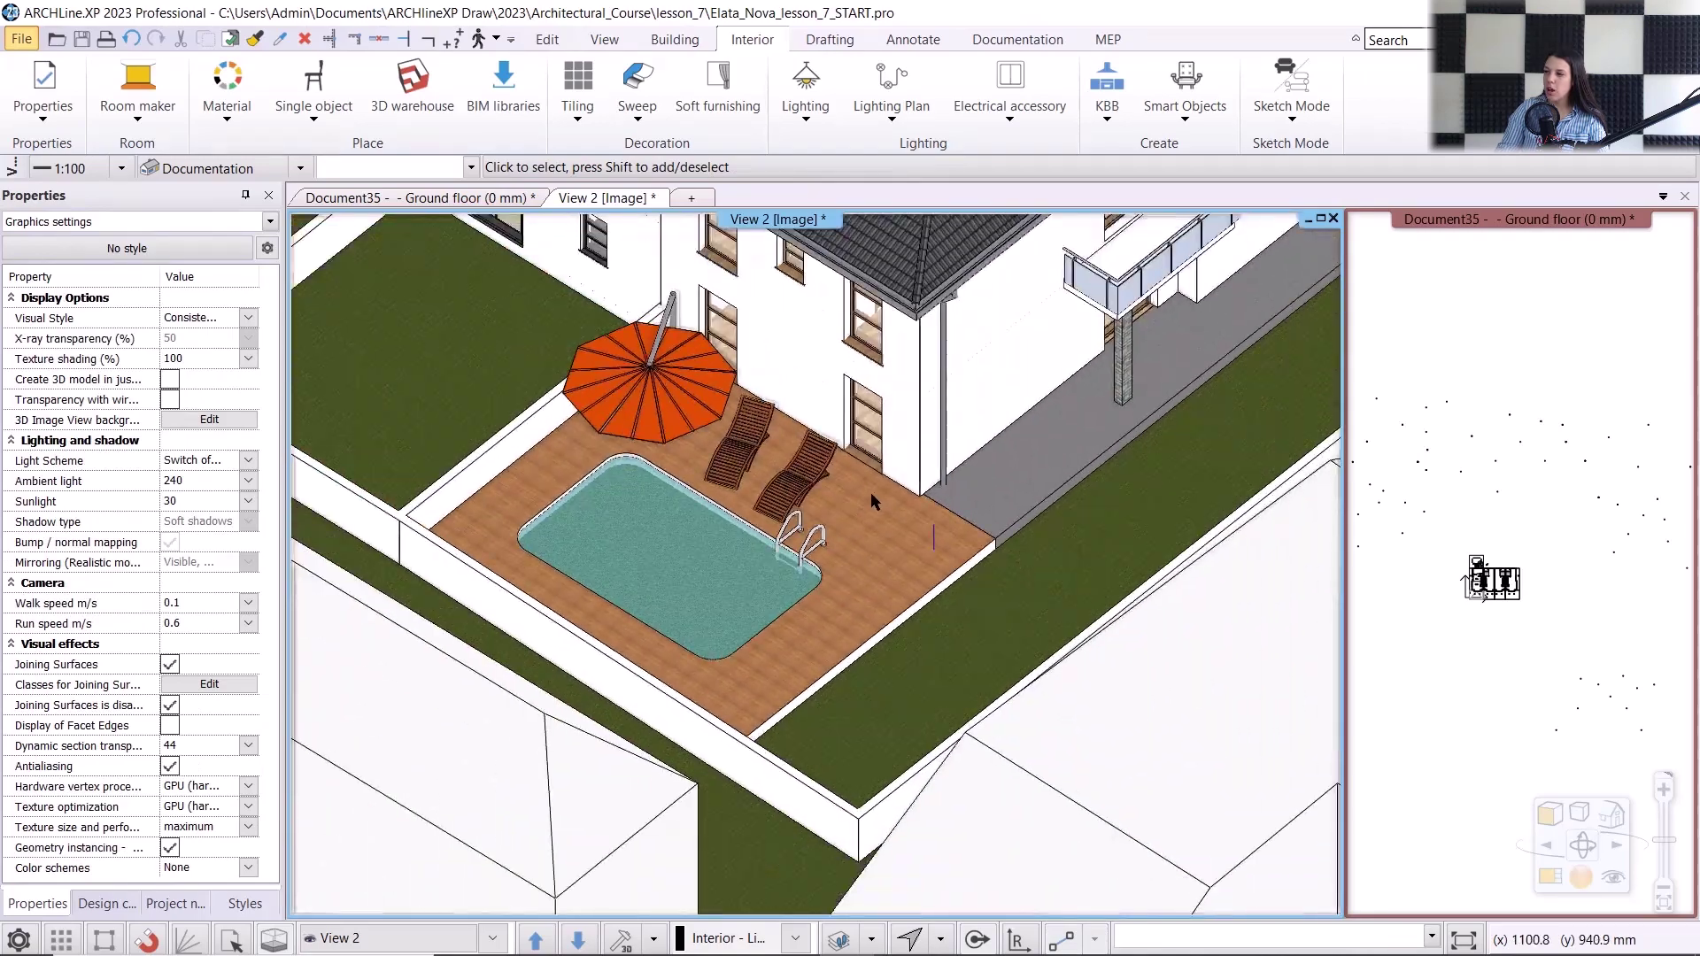
scroll(968, 499, "down", 2)
scroll(967, 499, "down", 5)
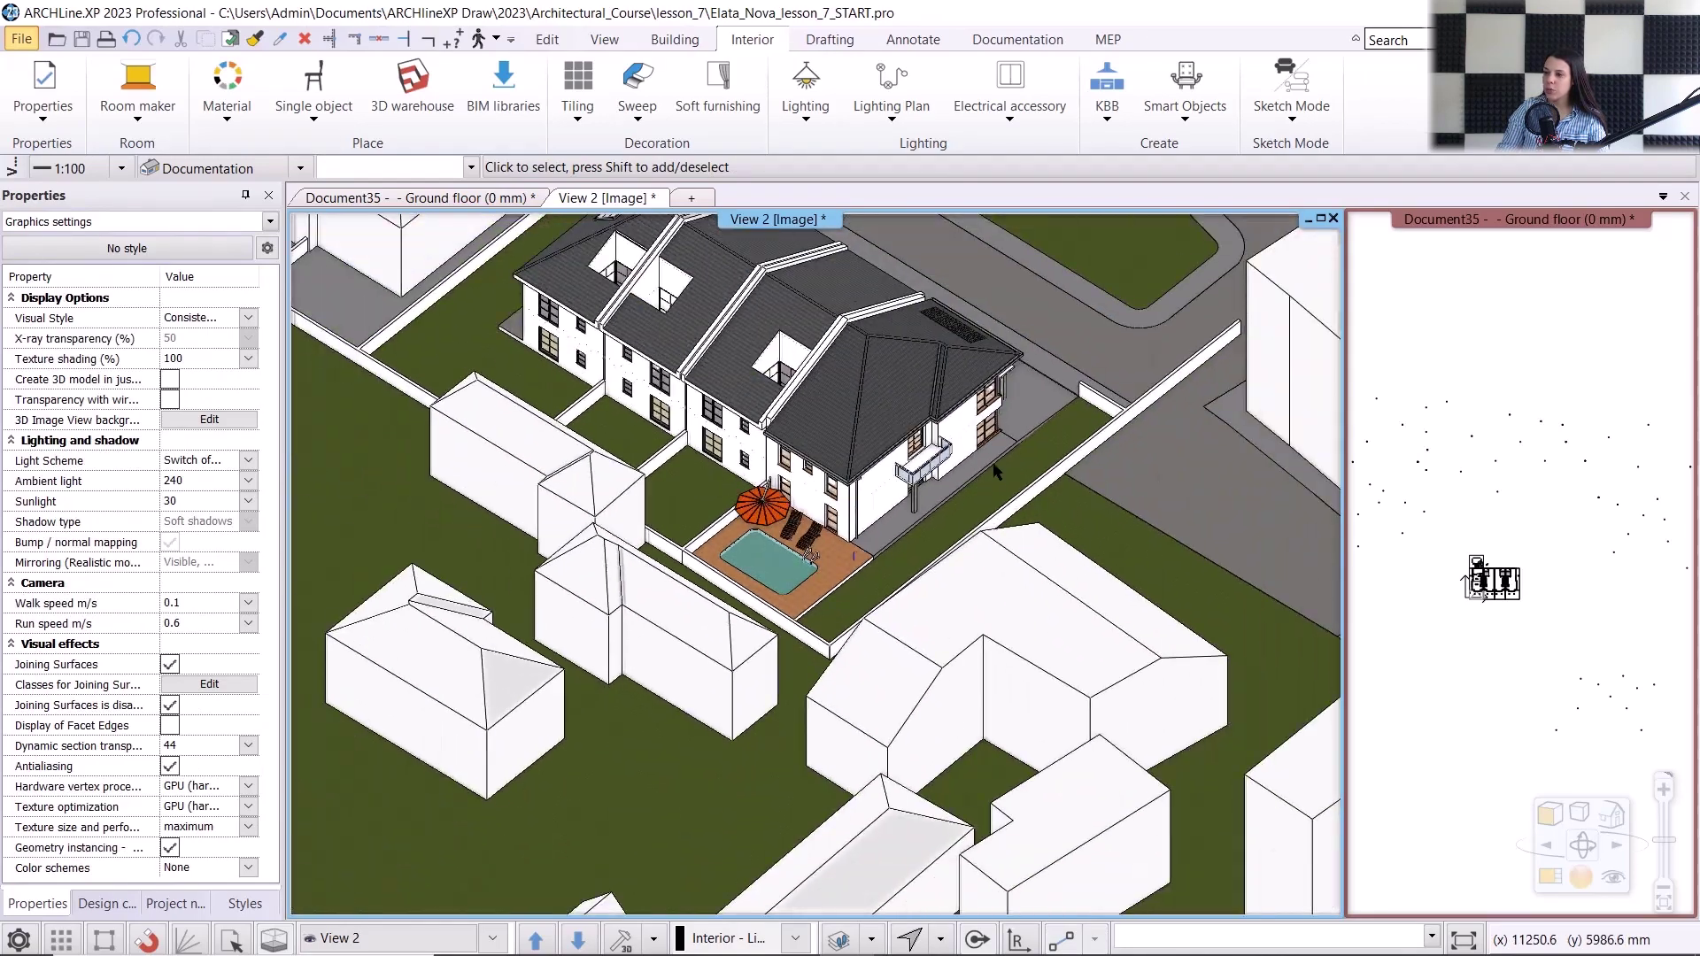
scroll(967, 498, "down", 1)
middle_click_drag(672, 416, 684, 465)
scroll(684, 464, "up", 3)
middle_click_drag(836, 339, 800, 365)
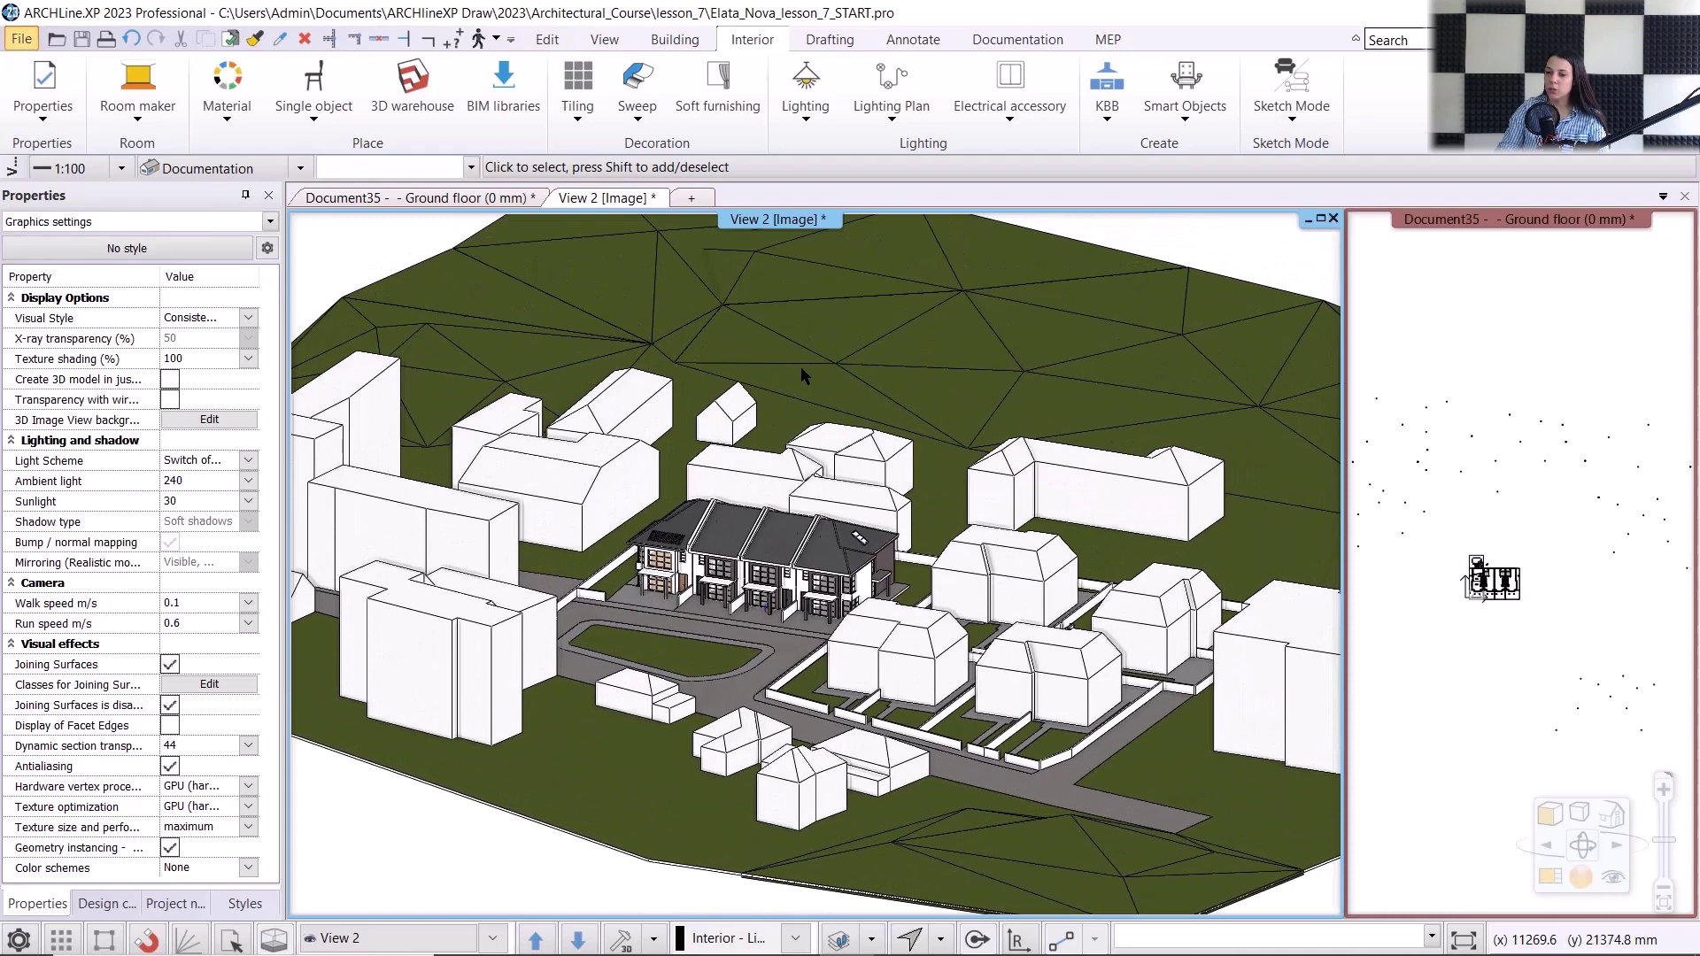